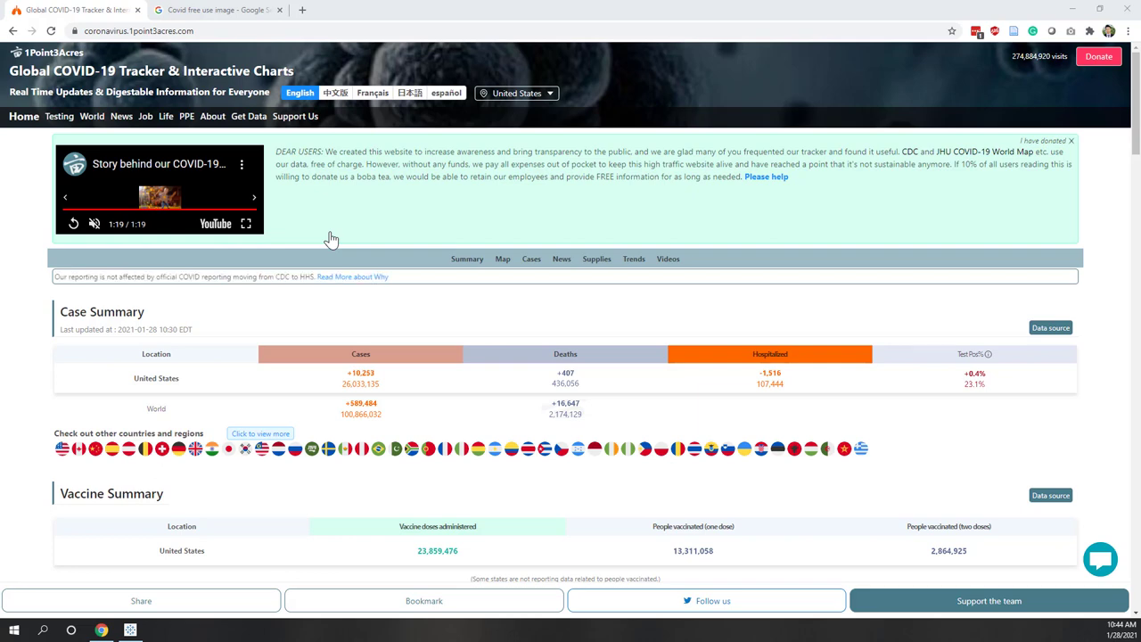
Step: Switch to the 'Covid free use image' Google results and open the CDC Image Library entry
scroll(330, 239, down, 2)
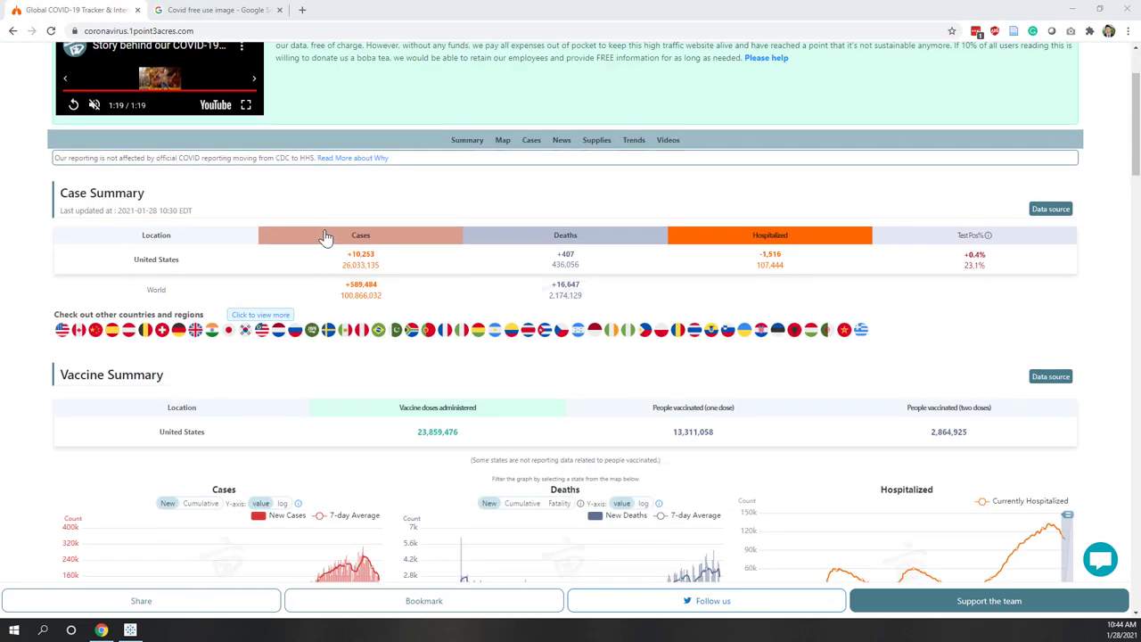
click(233, 16)
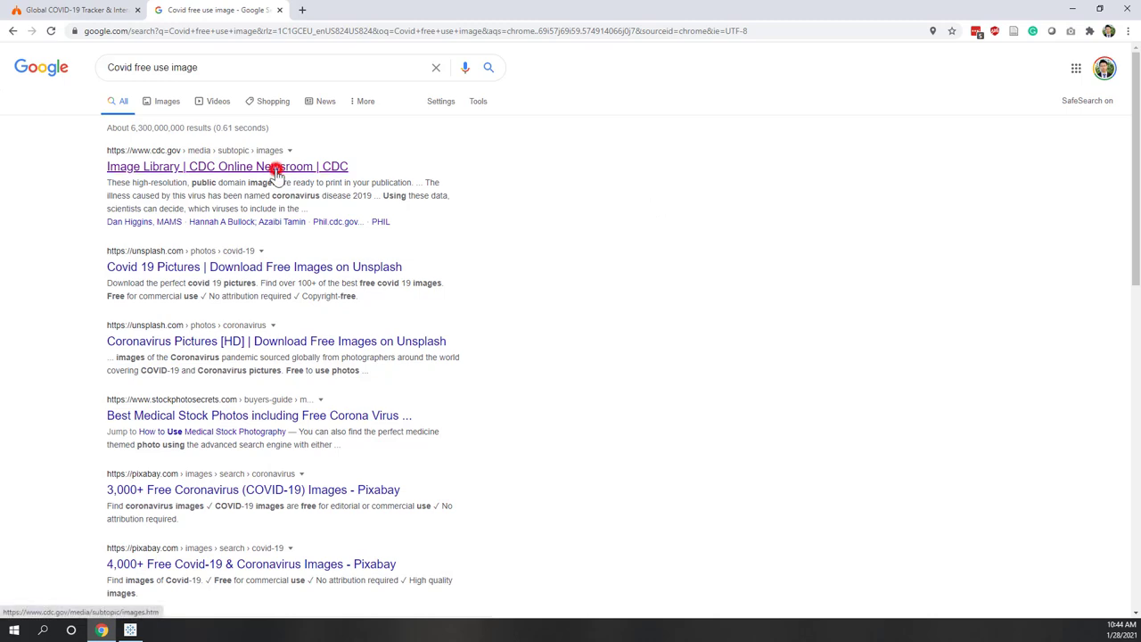
click(275, 168)
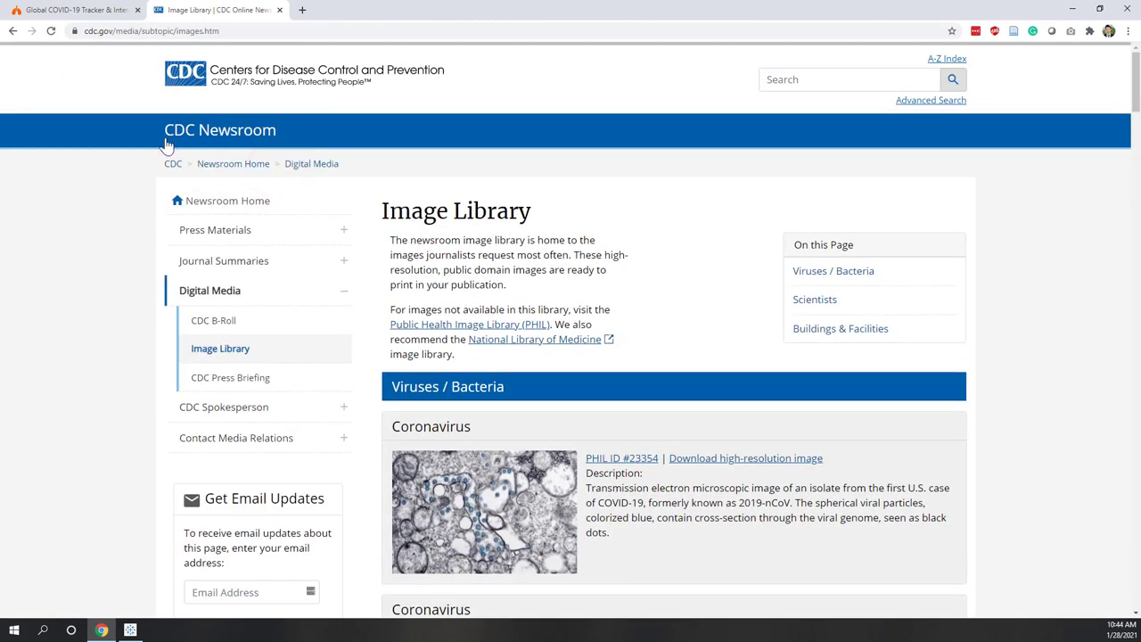
Step: Save the red-spiked coronavirus illustration as 23312_lores.jpg and show it in the Downloads folder
scroll(122, 198, down, 6)
scroll(126, 204, down, 3)
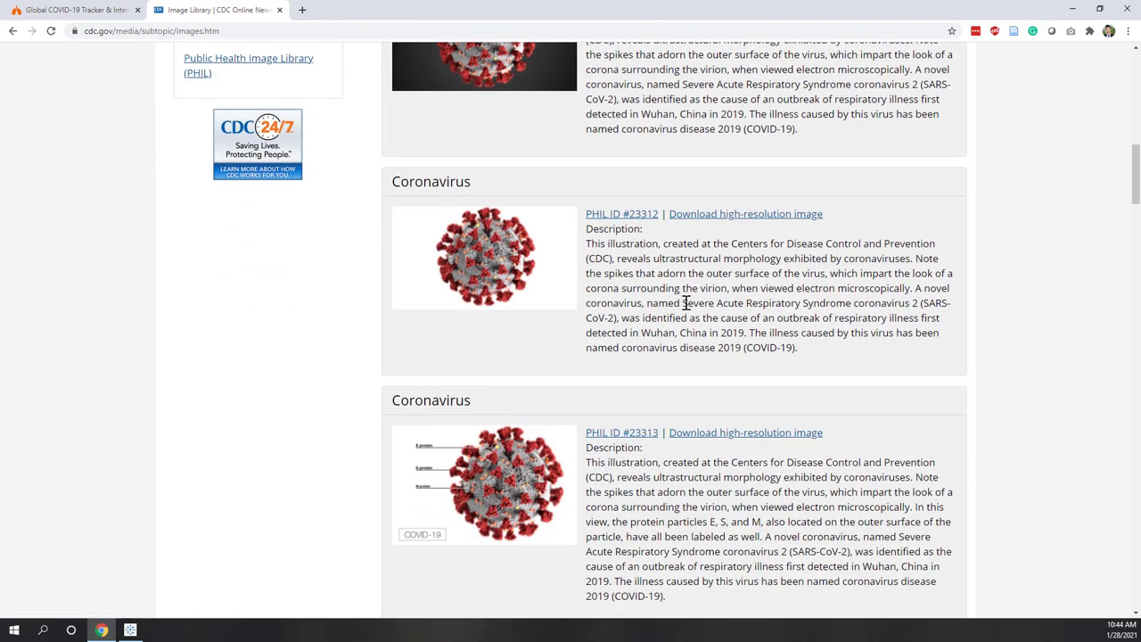
right_click(435, 270)
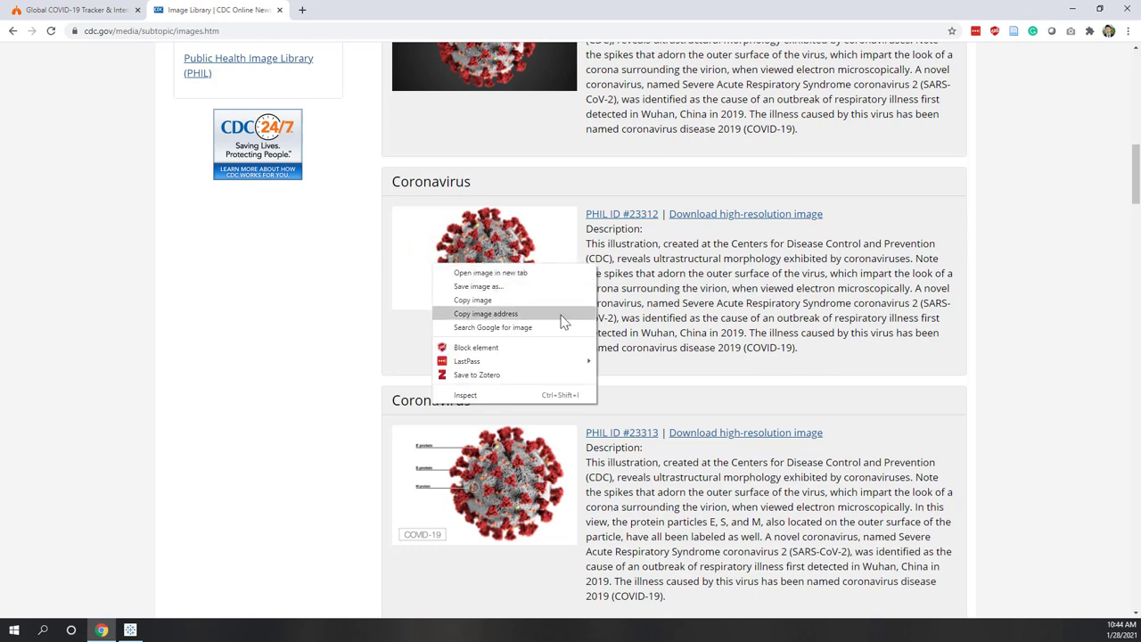
click(481, 286)
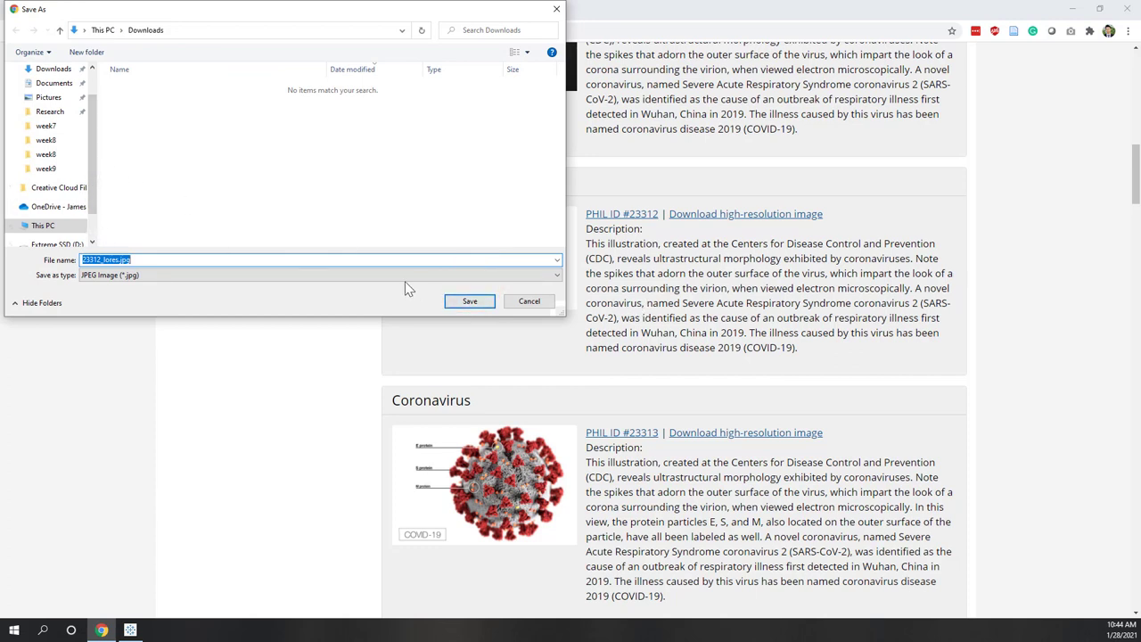
click(469, 302)
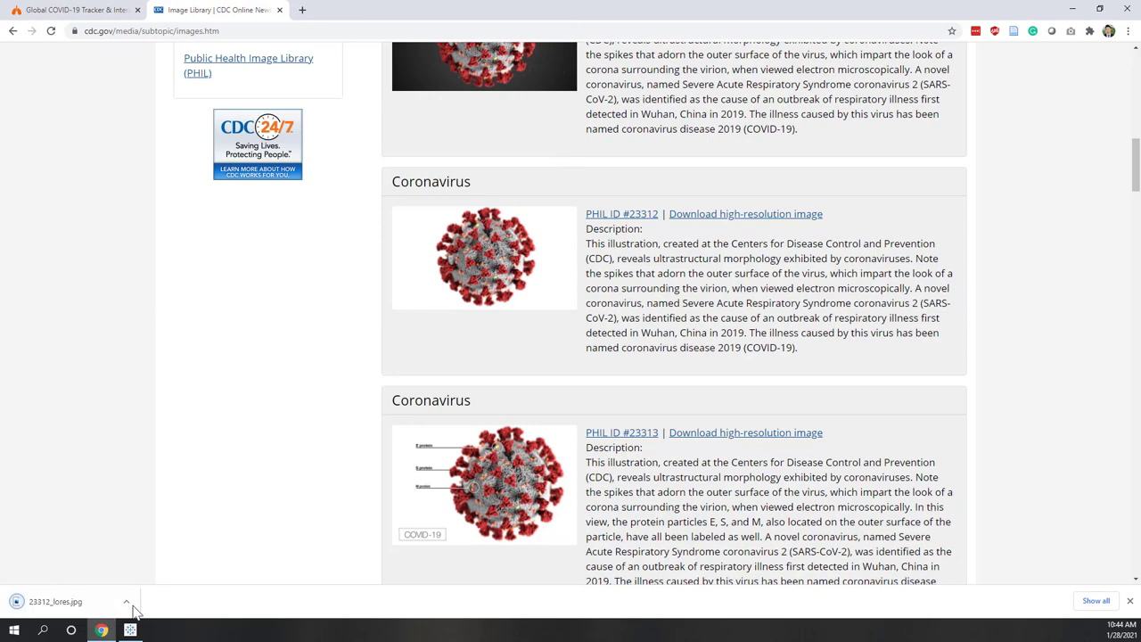
click(125, 602)
click(161, 563)
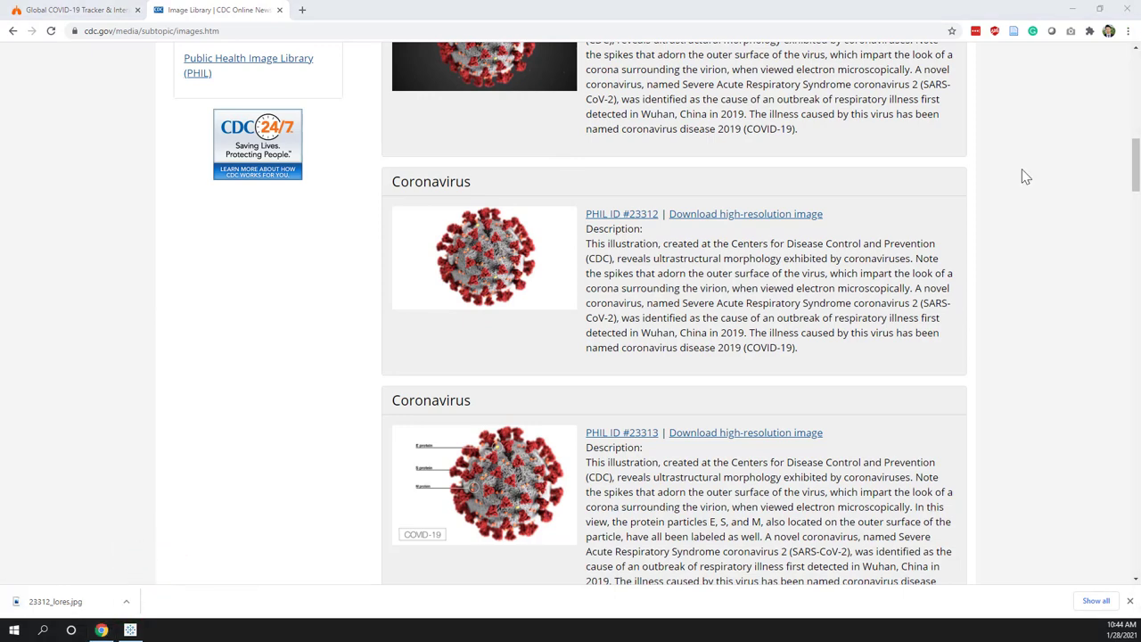
Step: Copy 23312_lores.jpg and cases.csv from the maximized Downloads window
click(659, 190)
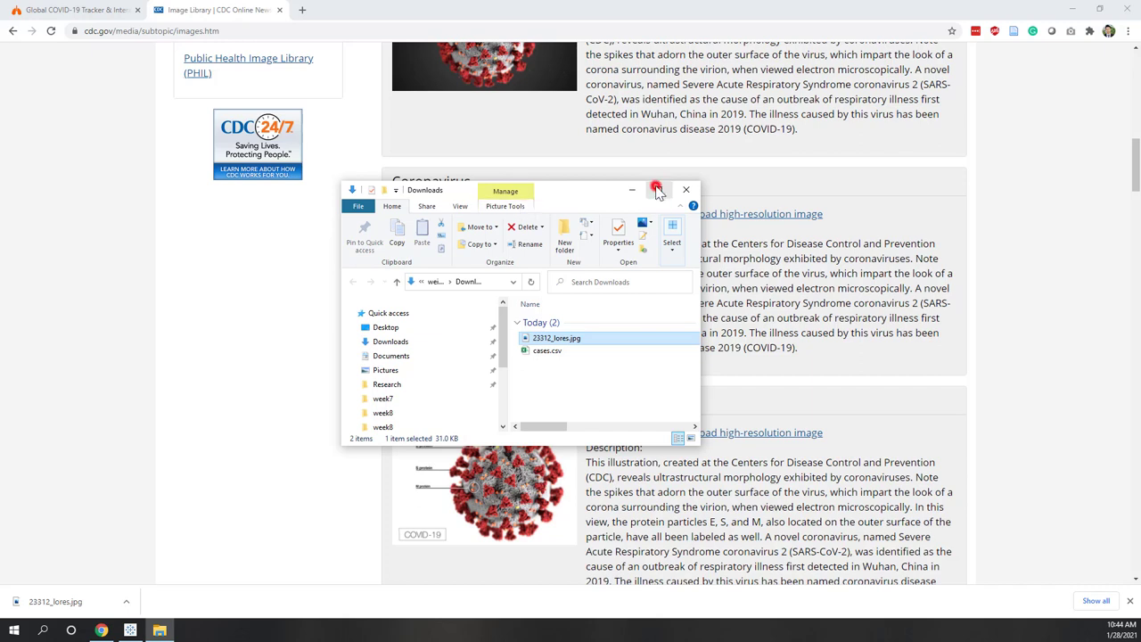
click(212, 163)
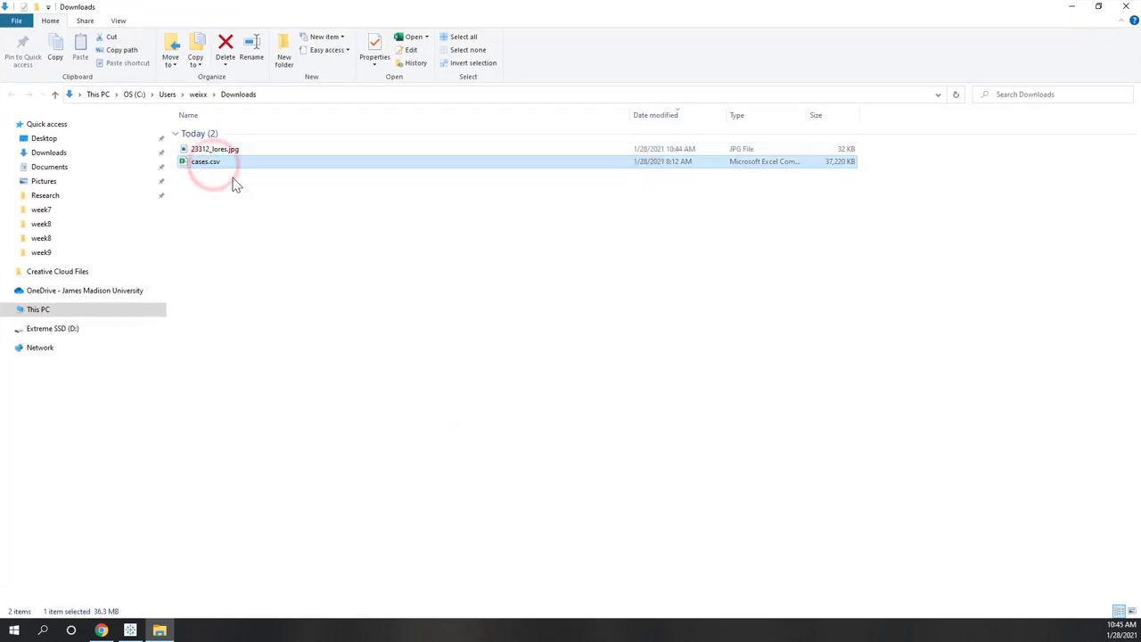
click(215, 150)
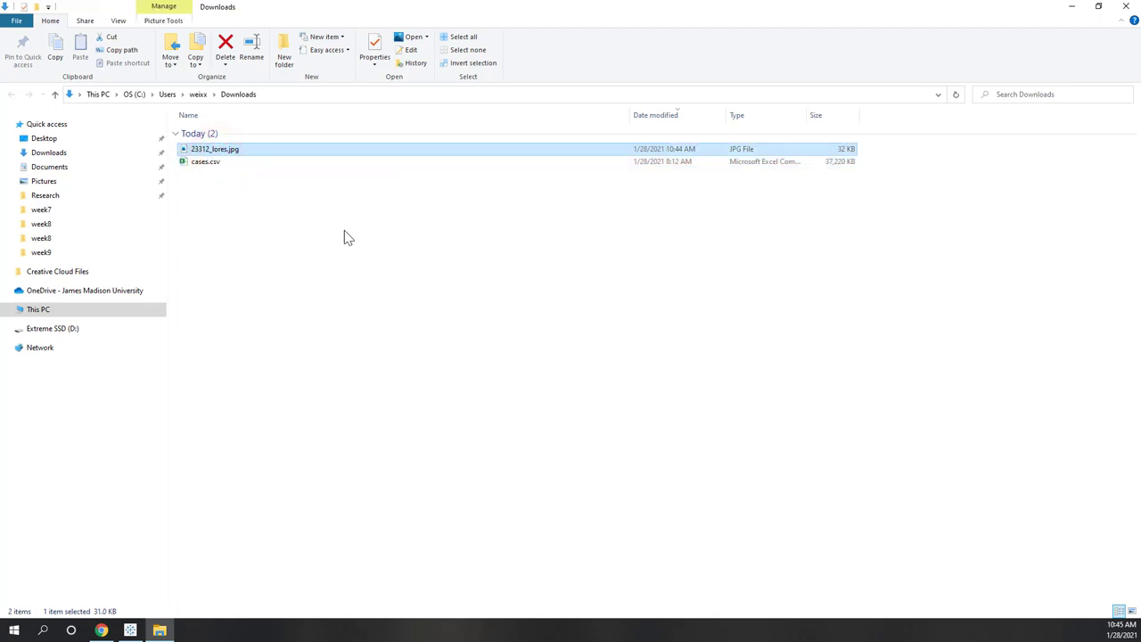
drag(273, 188, 185, 142)
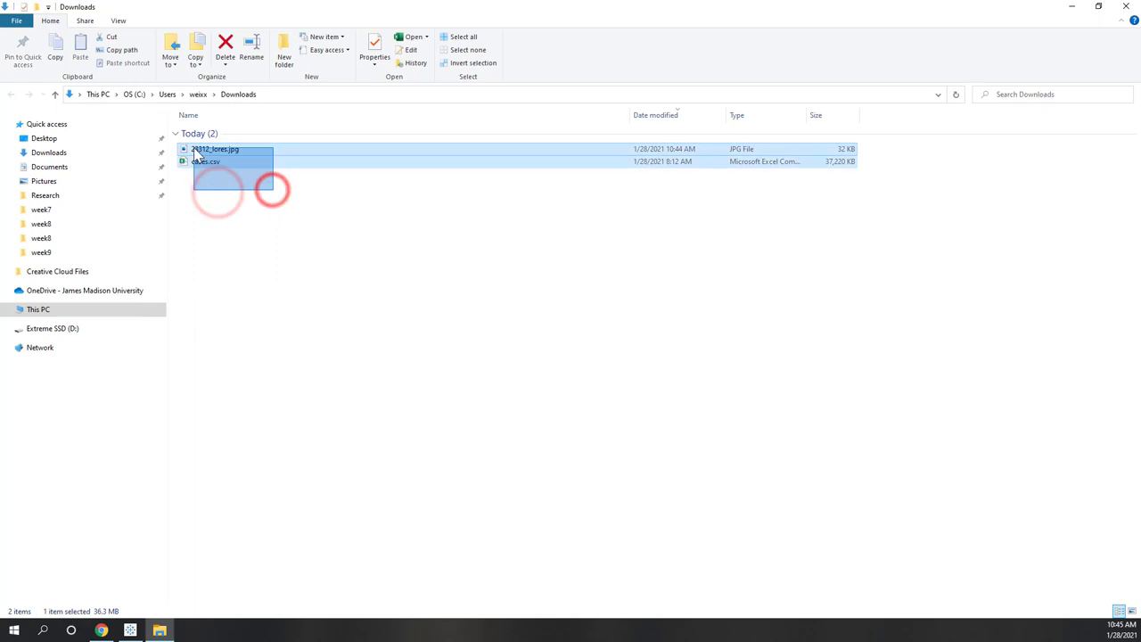
right_click(197, 151)
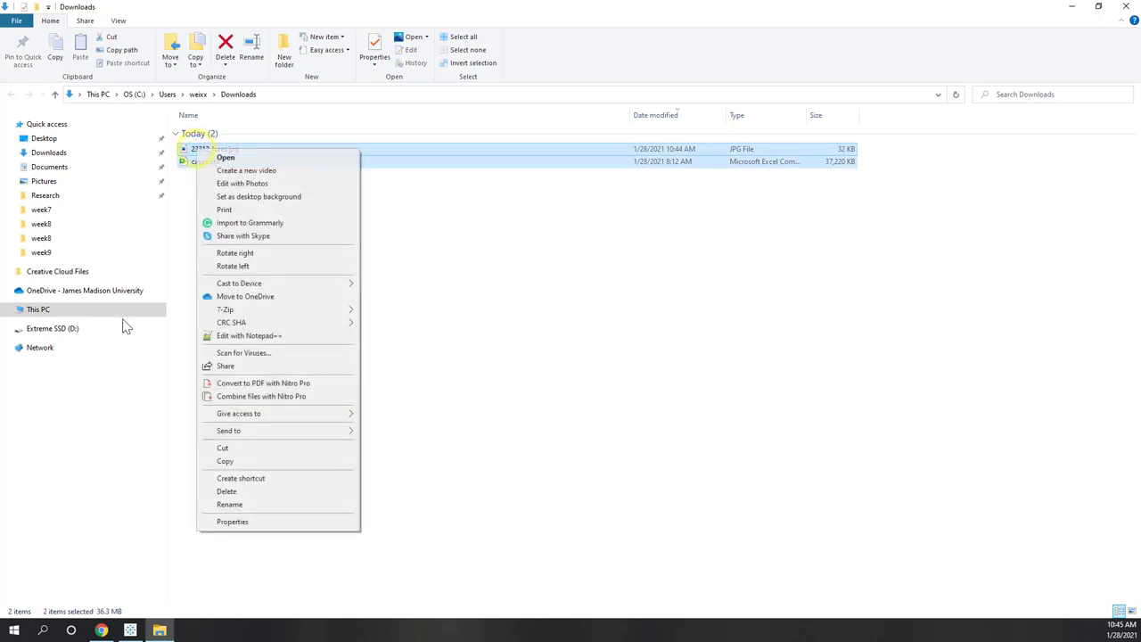
click(241, 448)
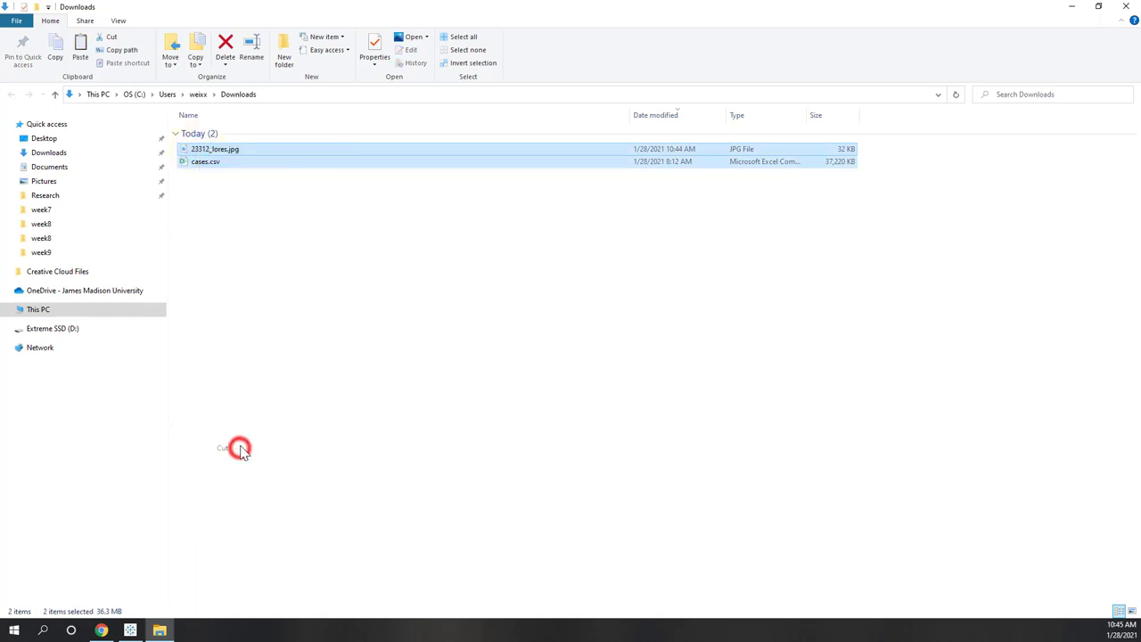
Step: Create and open a new folder named lab8 inside OneDrive's IA342_2021_spring folder
click(87, 292)
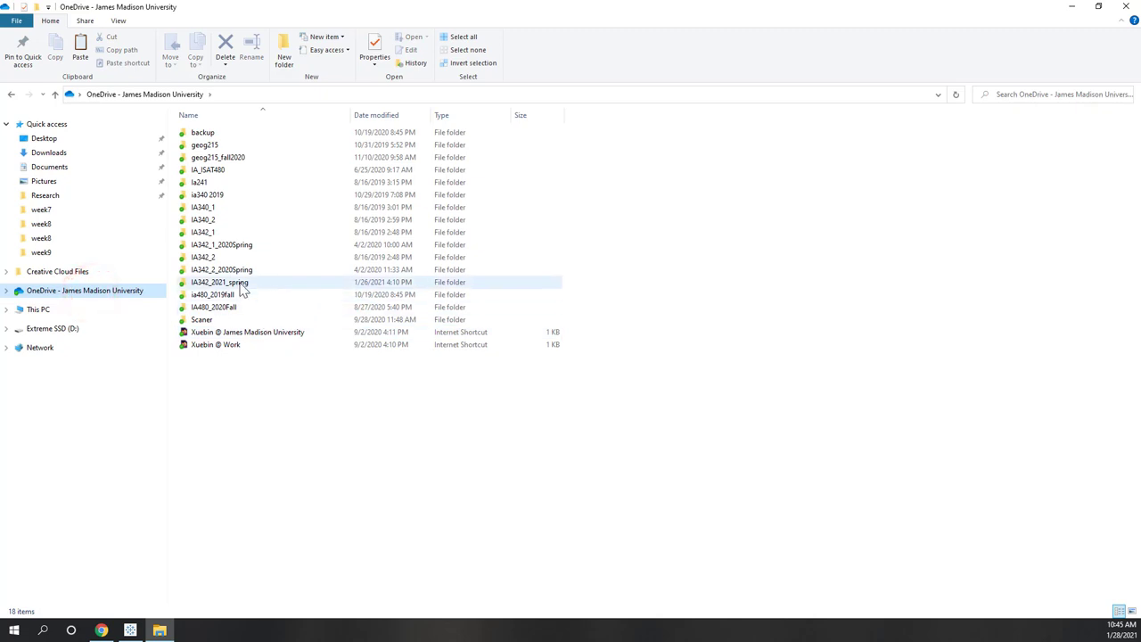
double_click(239, 283)
right_click(247, 294)
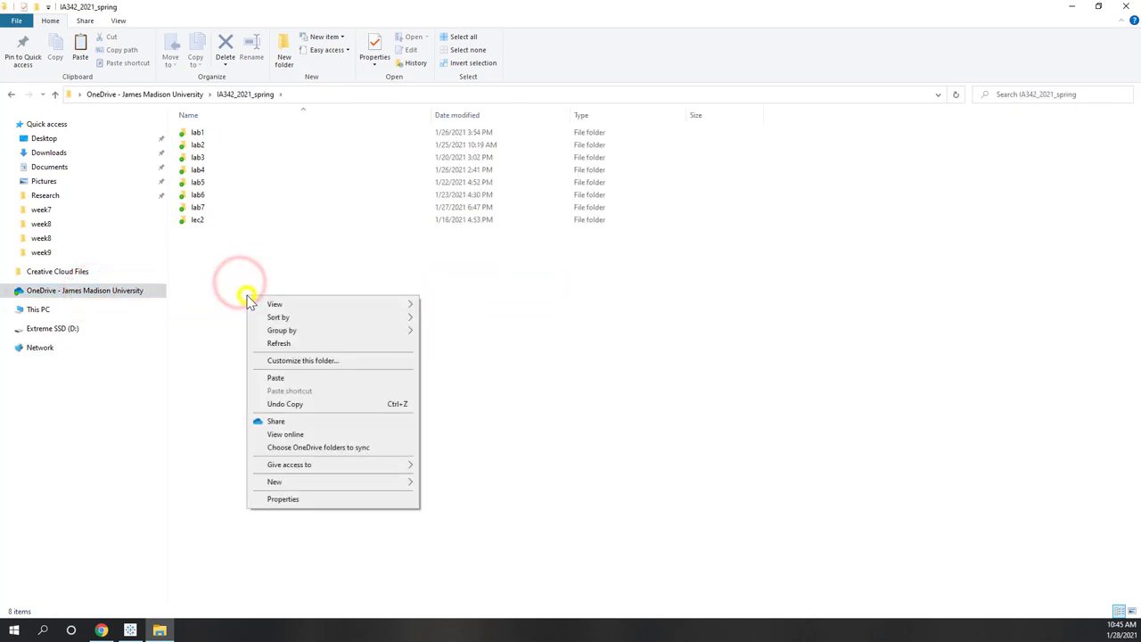
mouse_move(330, 481)
click(463, 484)
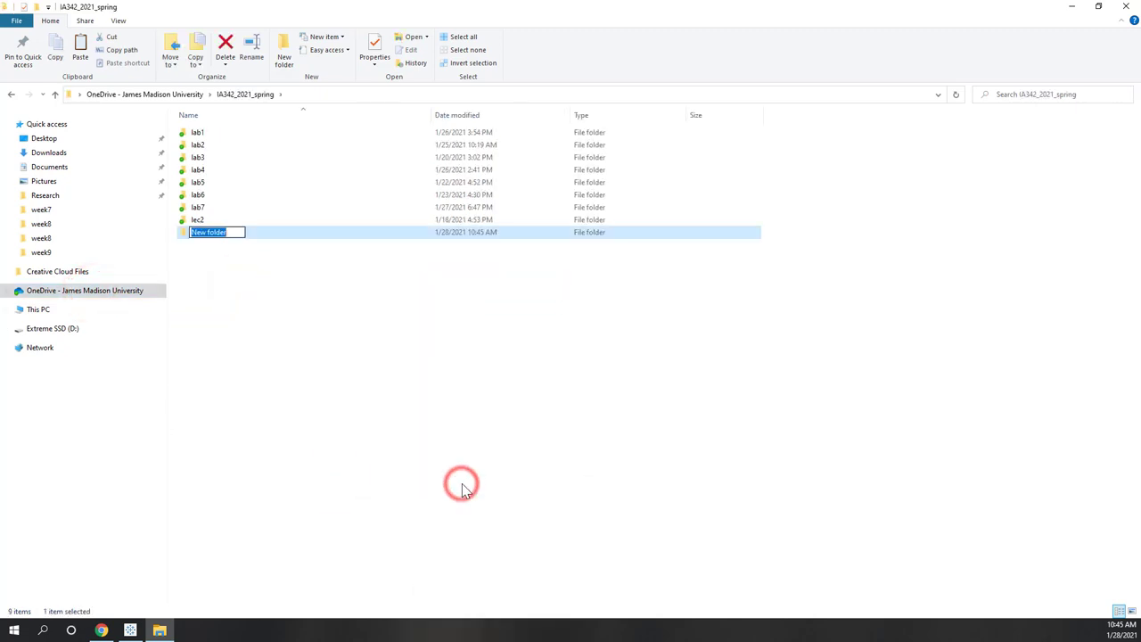
text(lab8)
key(Return)
key(Return)
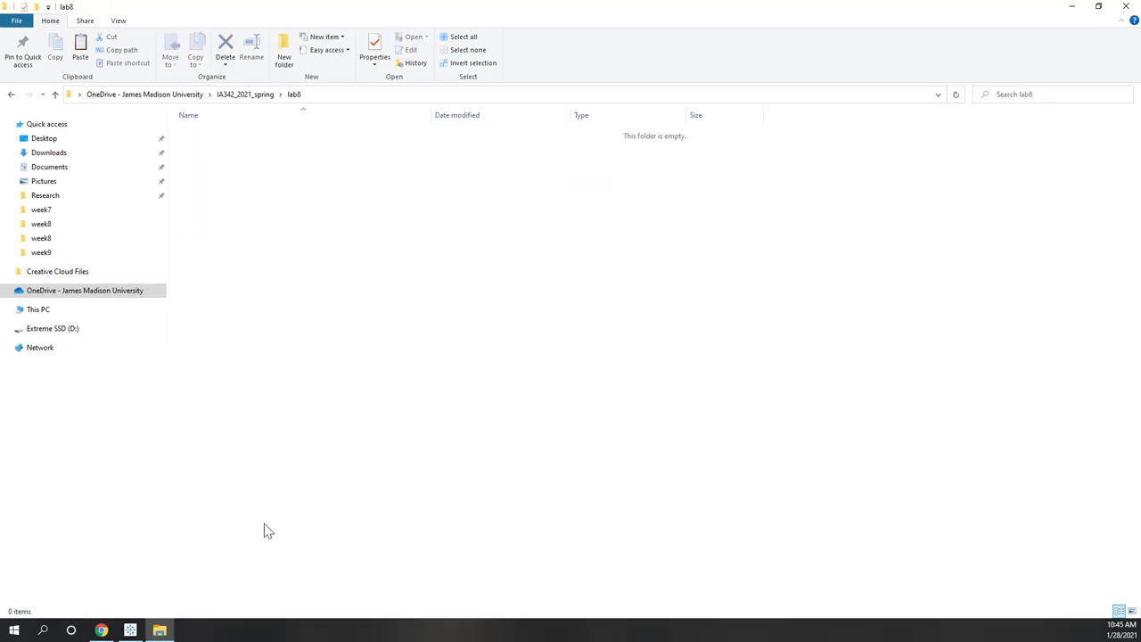
Step: Browse lab8 for *.csv files in Tableau's Text file dialog, cancel, and return to the empty lab8 folder
click(134, 630)
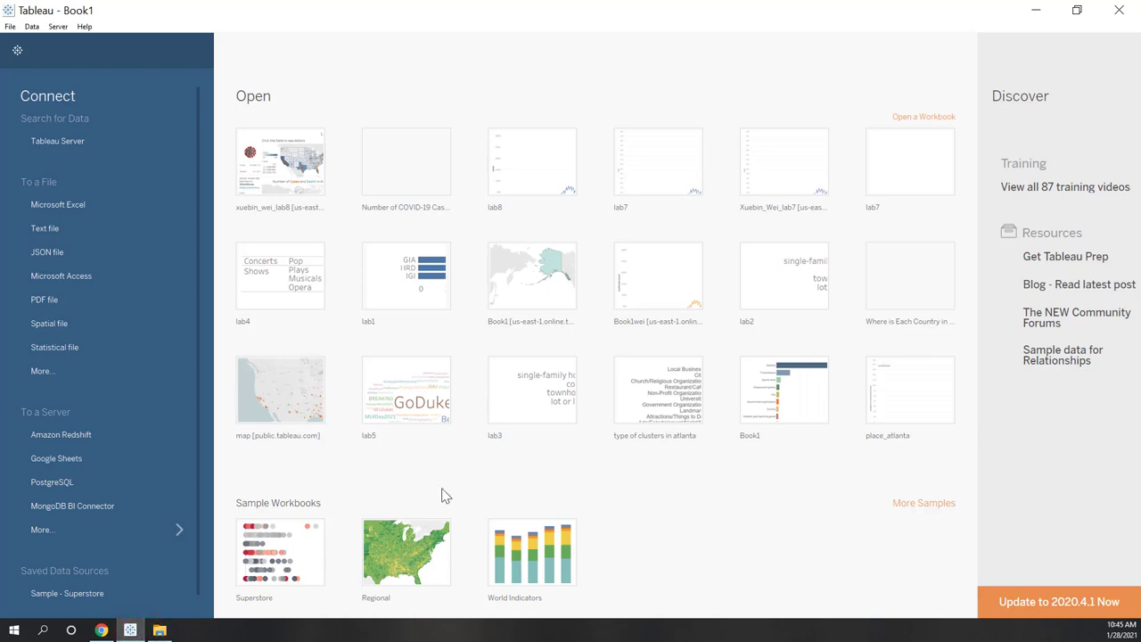
click(67, 233)
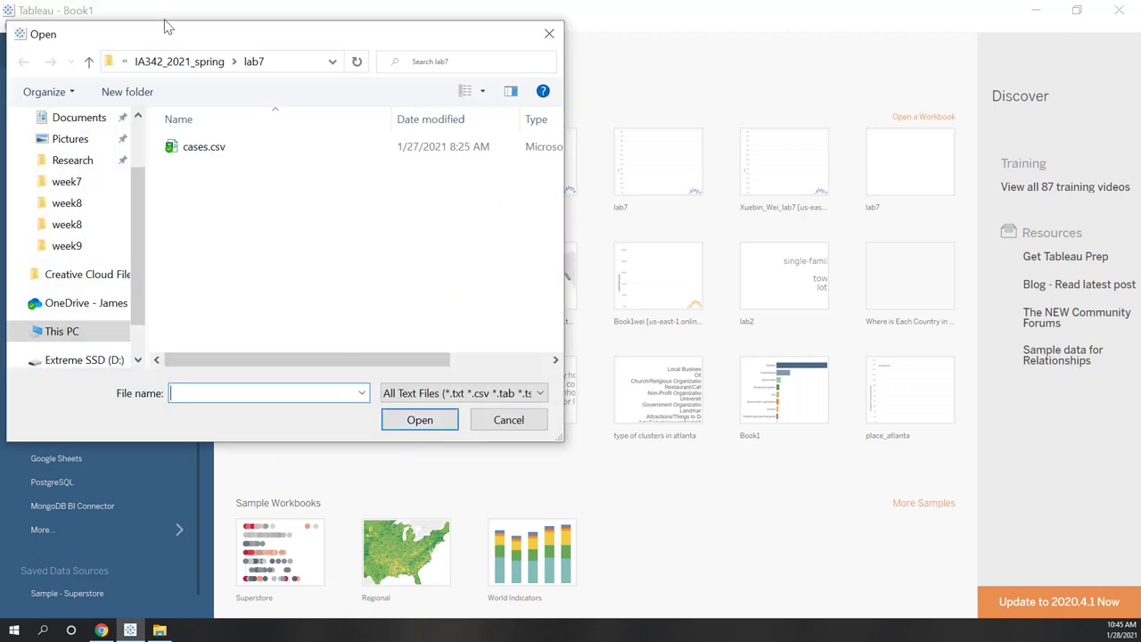
click(182, 62)
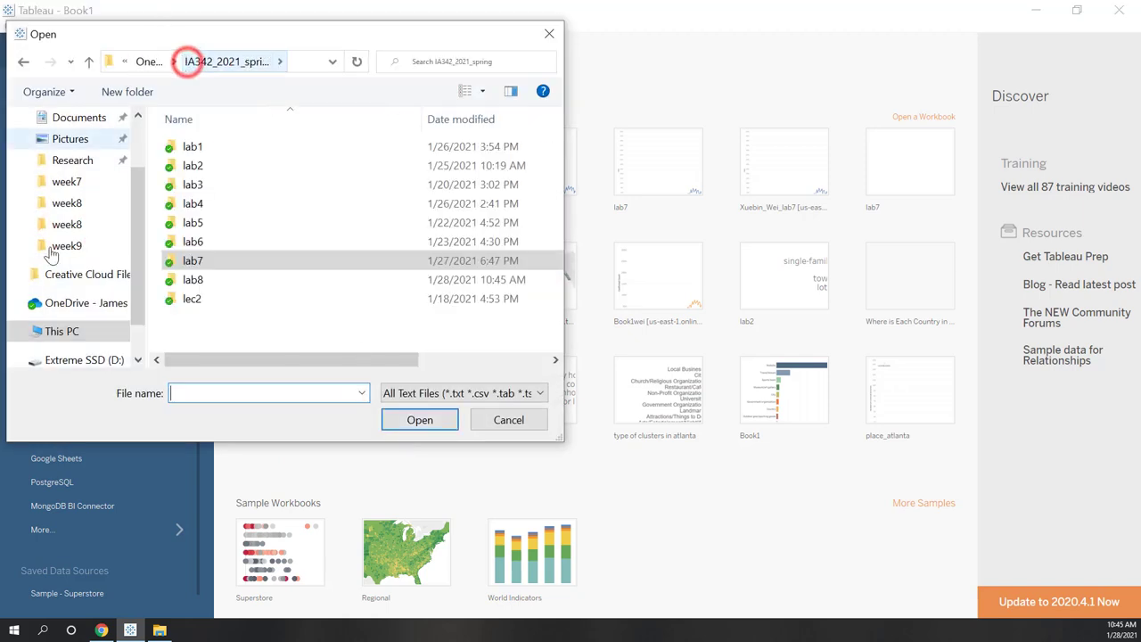
double_click(214, 285)
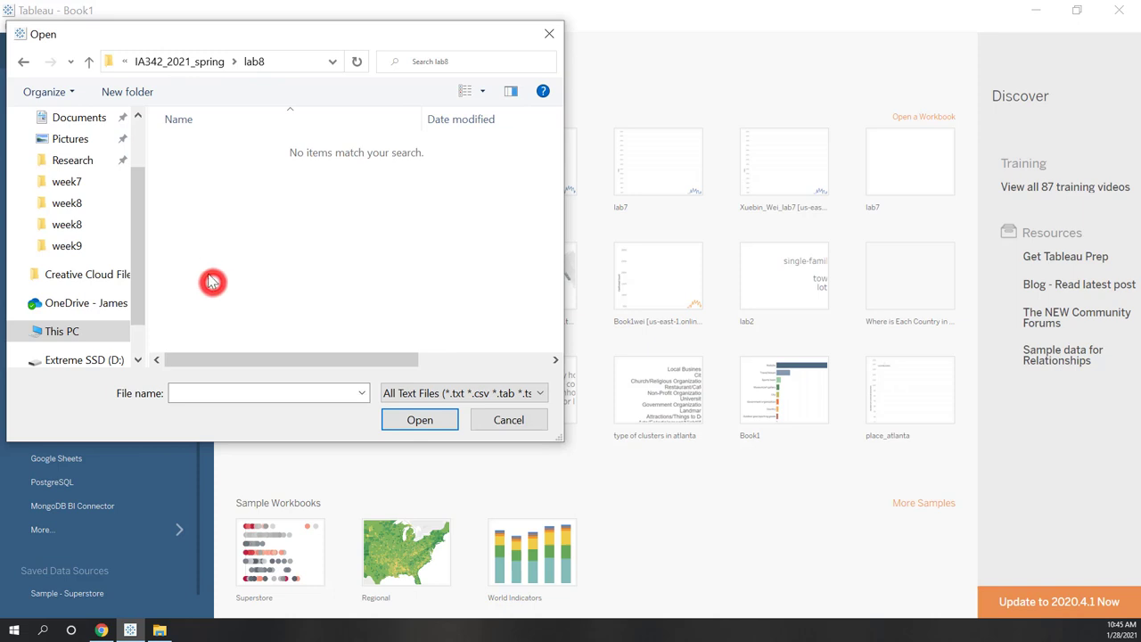
click(425, 399)
click(436, 422)
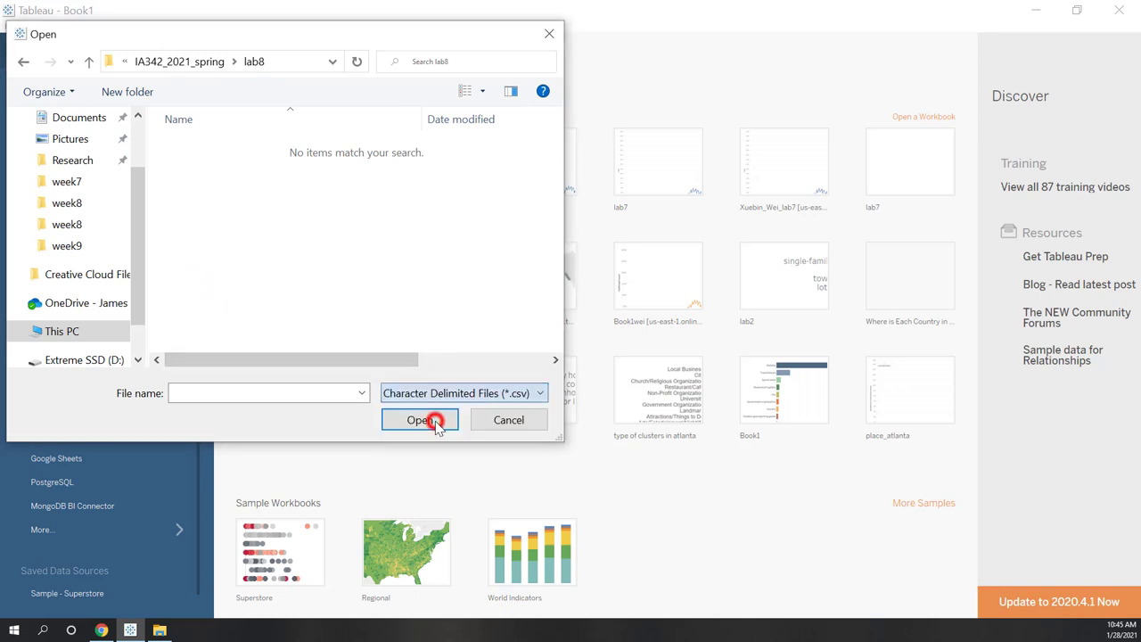
click(510, 421)
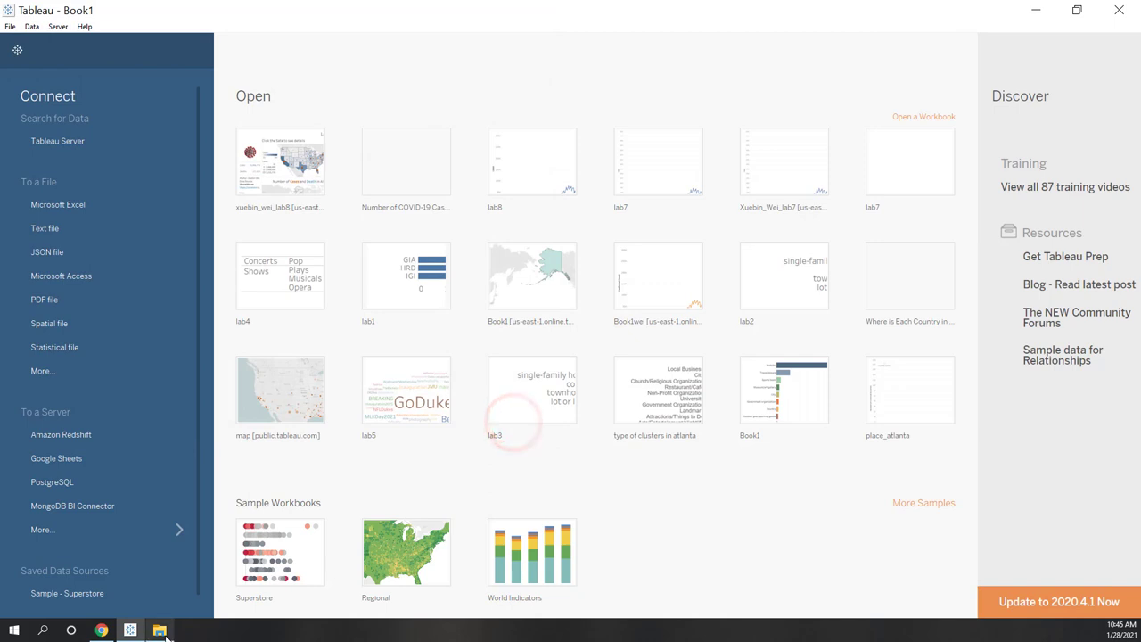
click(166, 631)
right_click(265, 209)
Step: Paste the copied image and cases.csv into lab8, then go back to Tableau's start page
click(283, 289)
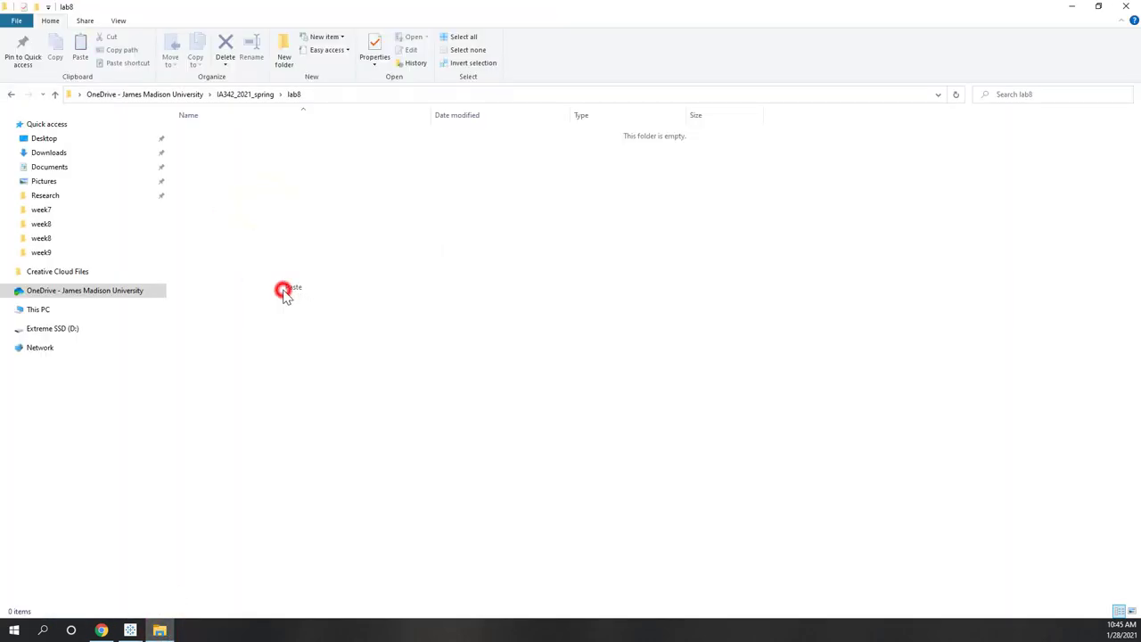
click(283, 293)
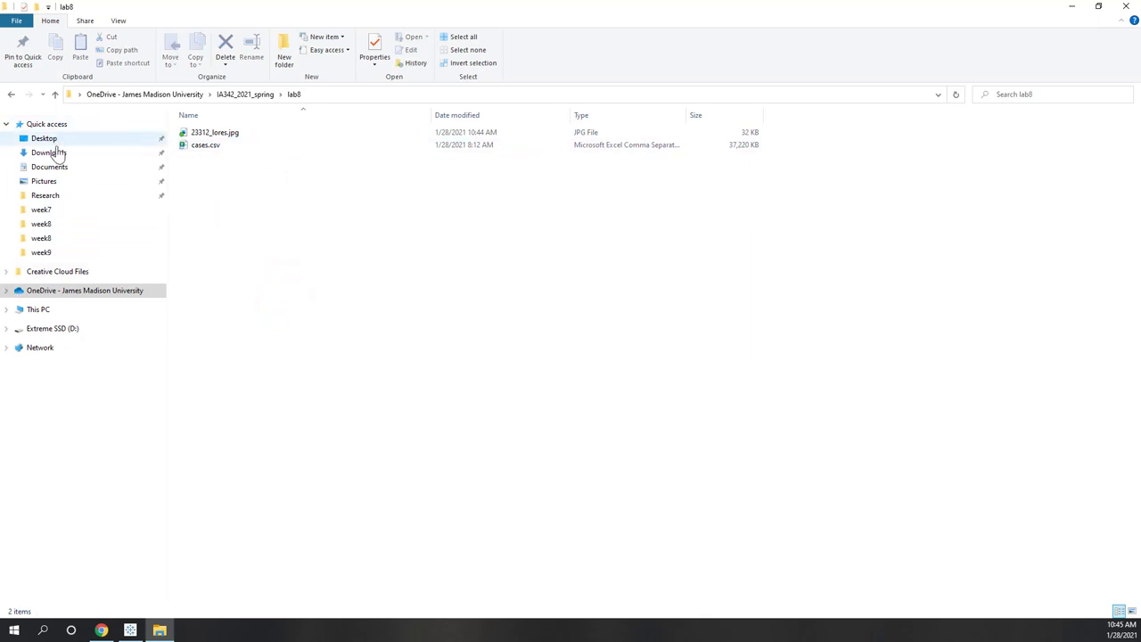
click(130, 630)
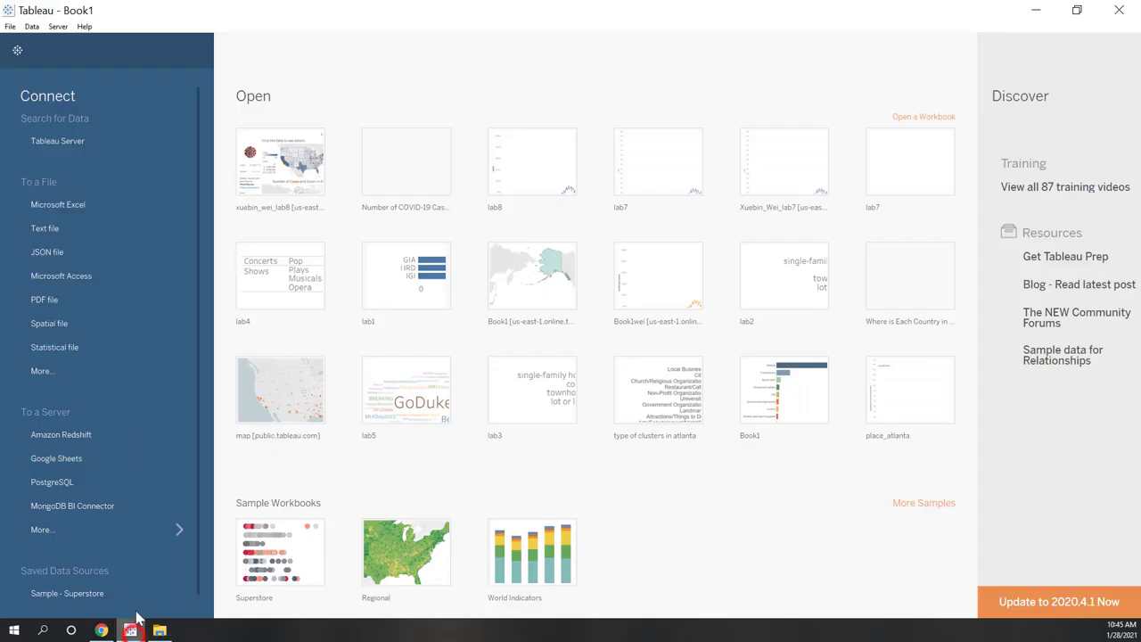
Step: Connect Tableau to lab8's cases.csv as a text file and load its data preview
click(68, 232)
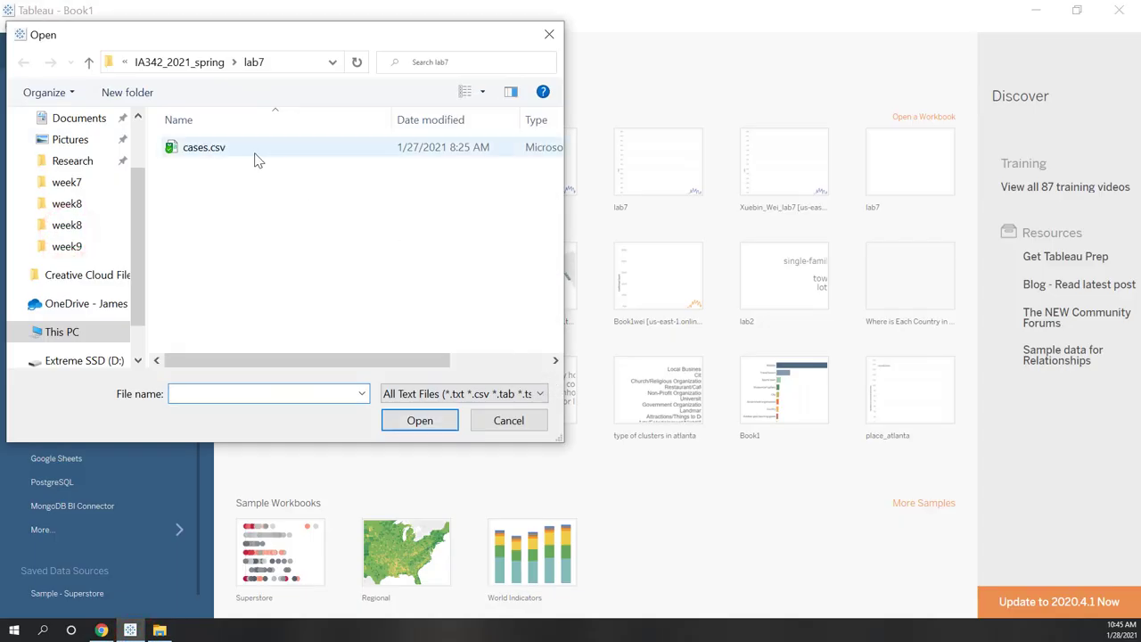
click(213, 62)
double_click(229, 296)
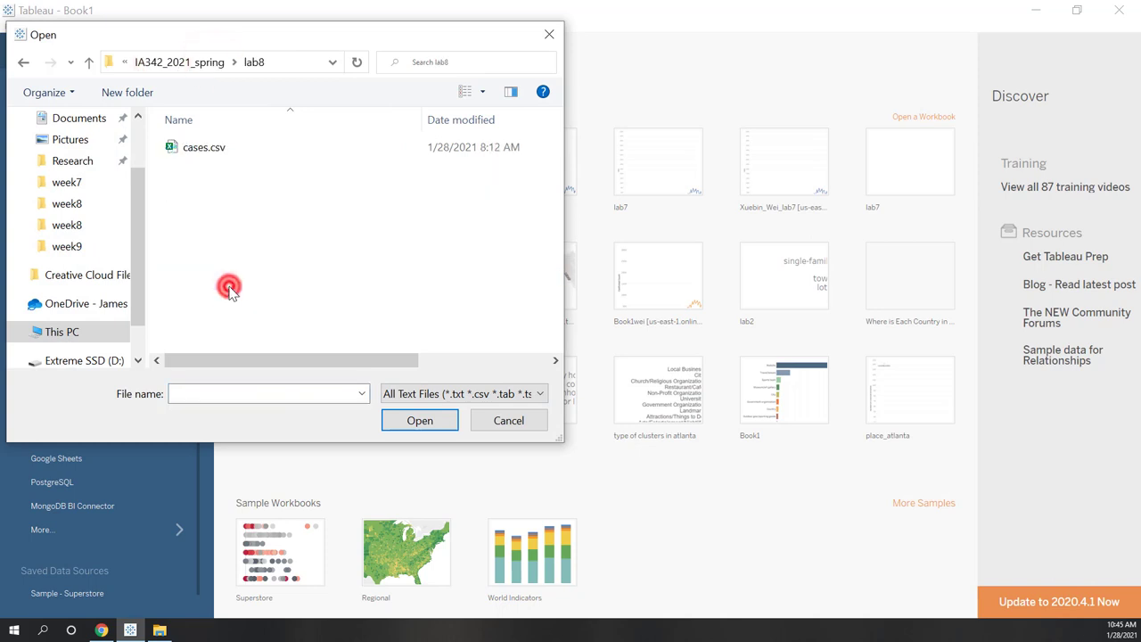
click(204, 149)
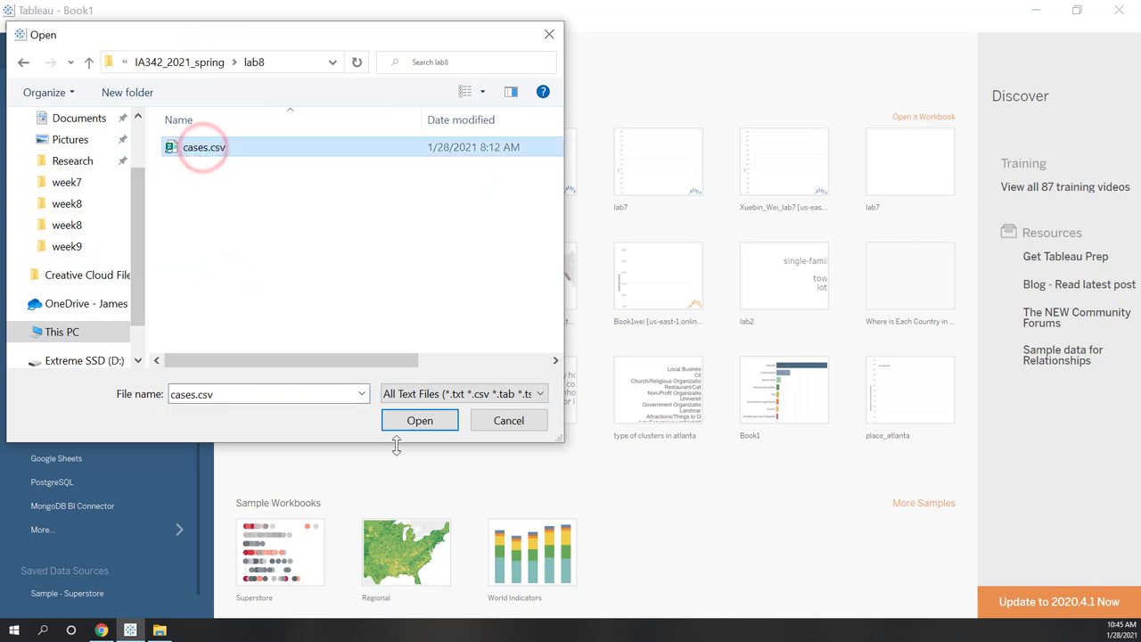
click(421, 421)
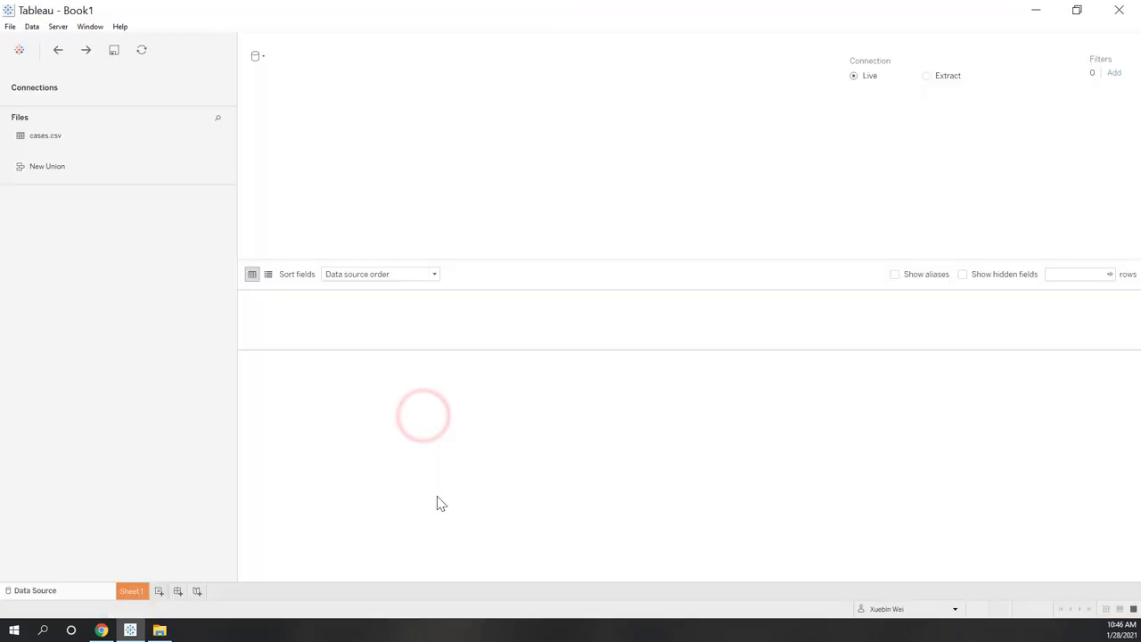
click(642, 450)
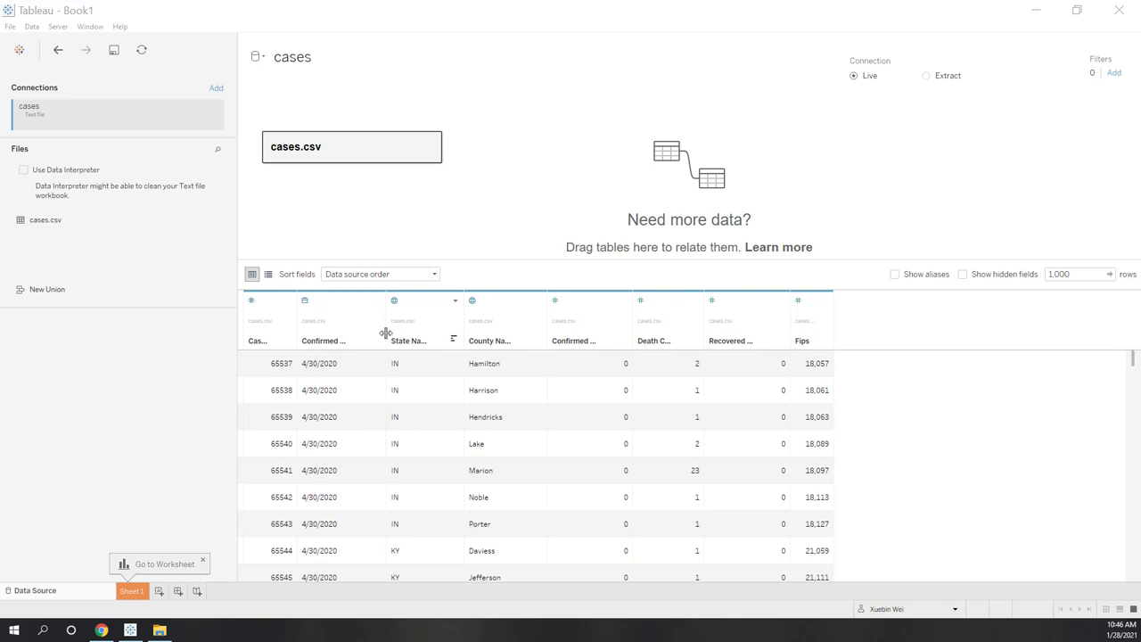
double_click(323, 343)
Step: Rename Confirmed Date, State Name and County Name to Date, State and County
click(323, 341)
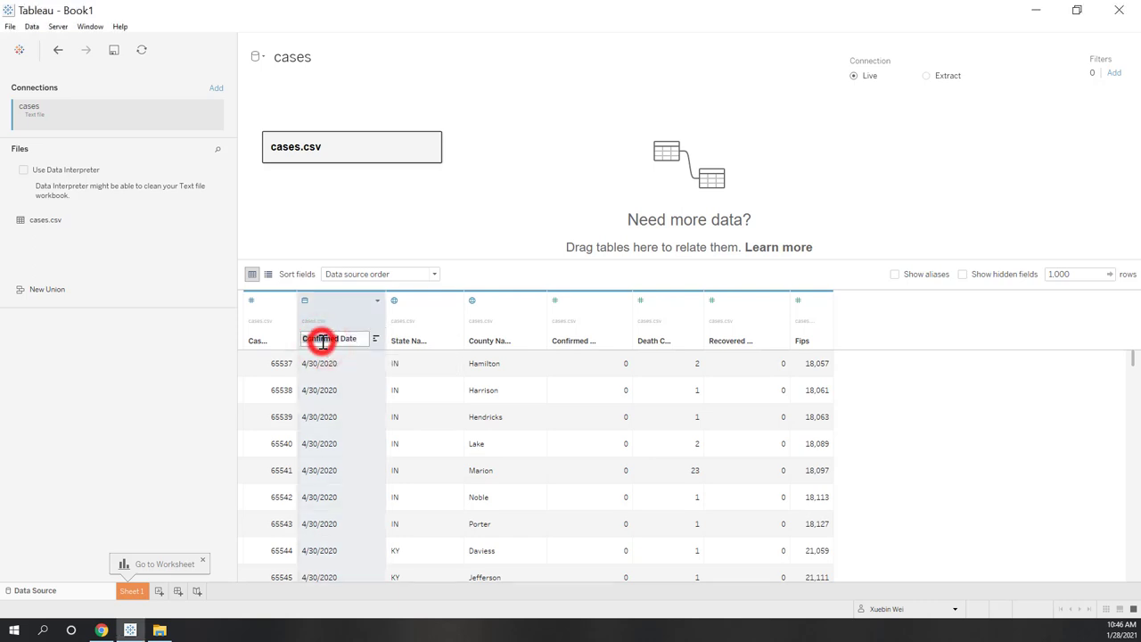
key(BackSpace)
key(BackSpace)
key(BackSpace)
key(BackSpace)
key(BackSpace)
key(BackSpace)
key(BackSpace)
key(BackSpace)
key(BackSpace)
key(BackSpace)
key(Return)
double_click(387, 341)
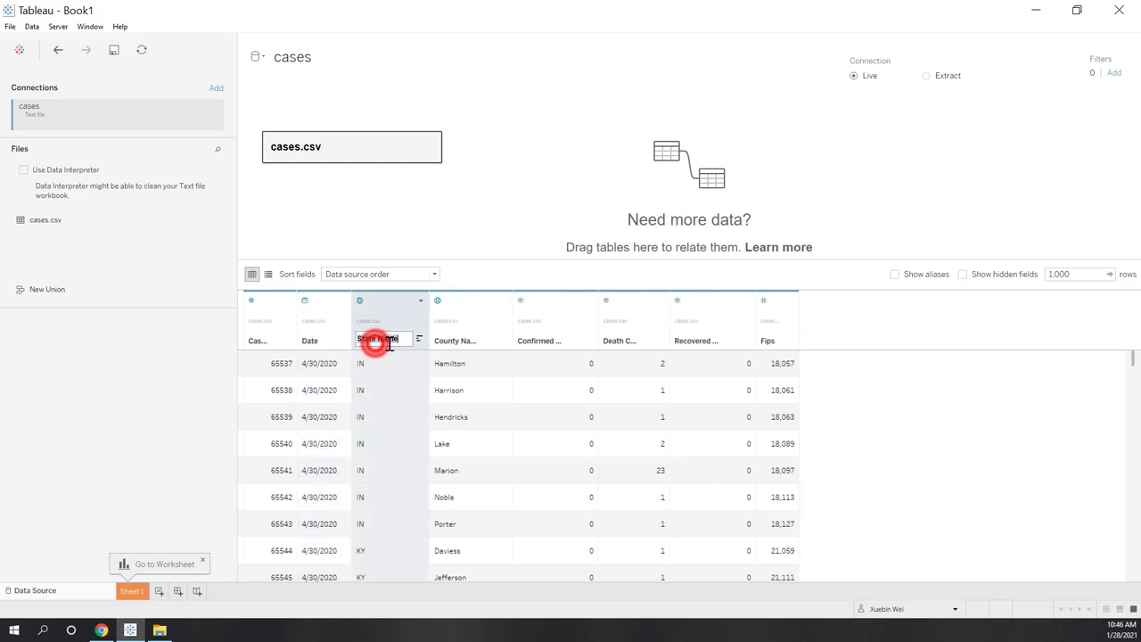
click(389, 343)
key(BackSpace)
key(BackSpace)
key(BackSpace)
key(BackSpace)
key(BackSpace)
key(Return)
double_click(435, 339)
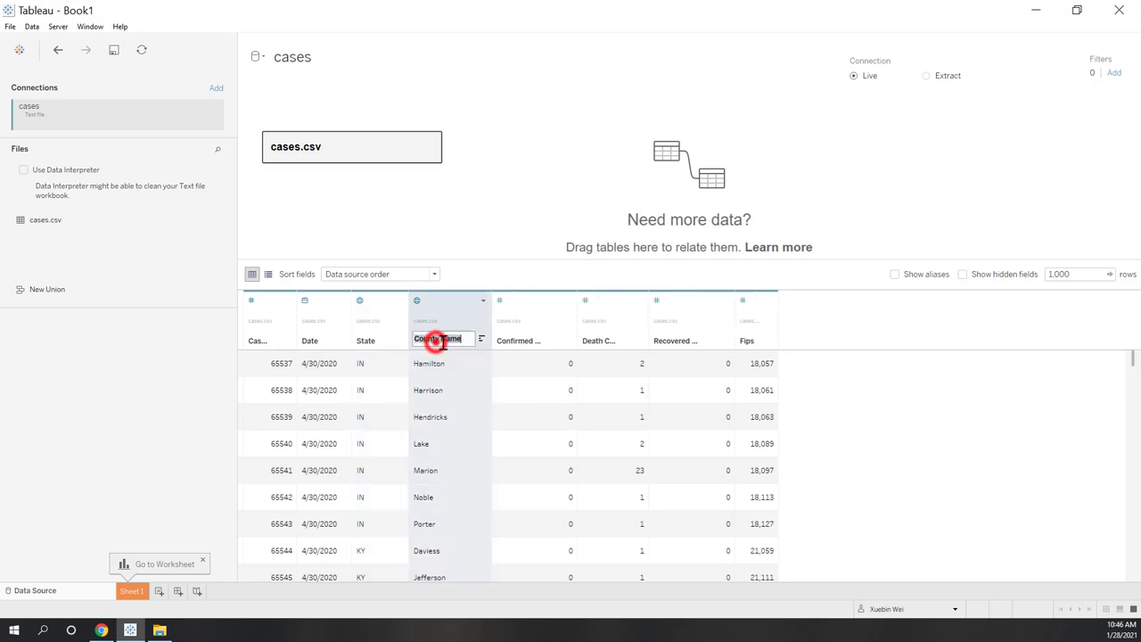
click(455, 340)
key(BackSpace)
key(BackSpace)
key(BackSpace)
key(BackSpace)
key(BackSpace)
key(Return)
Step: Rename the count fields to Cases, Deaths and Recoveries, widening each column to fit
double_click(506, 340)
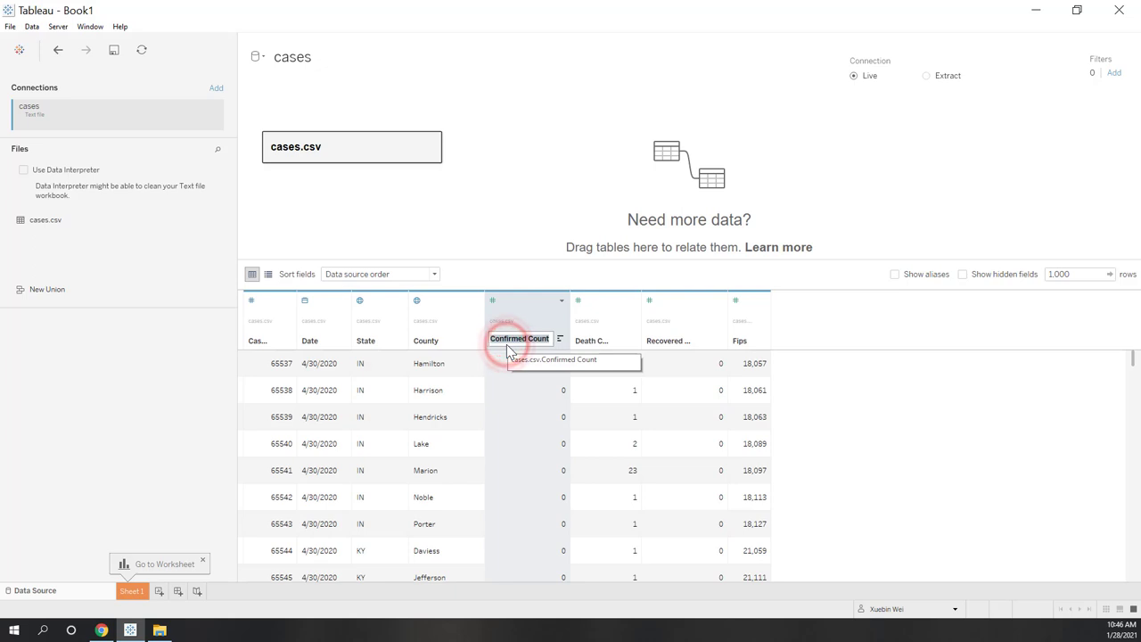
text(Cases)
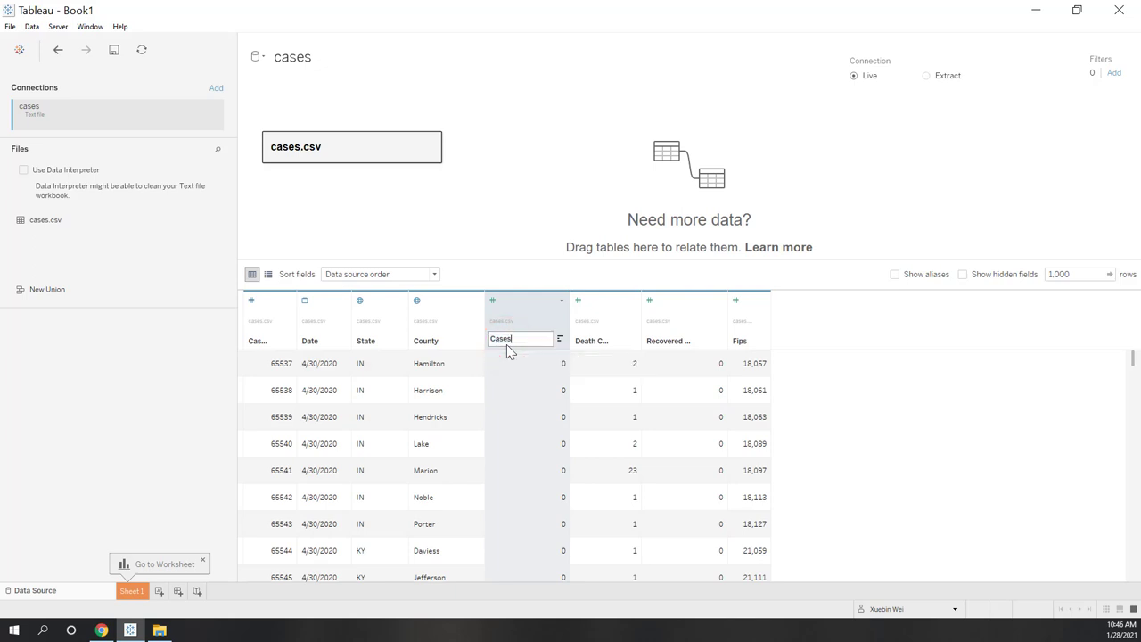
key(Return)
double_click(531, 324)
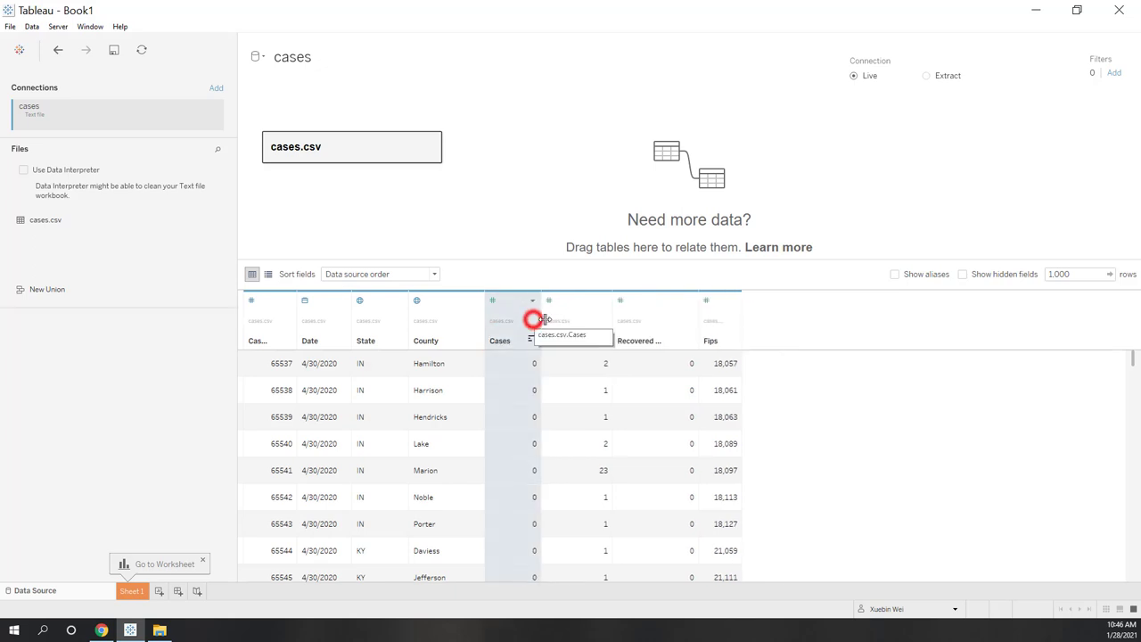
double_click(574, 342)
text(Deaths)
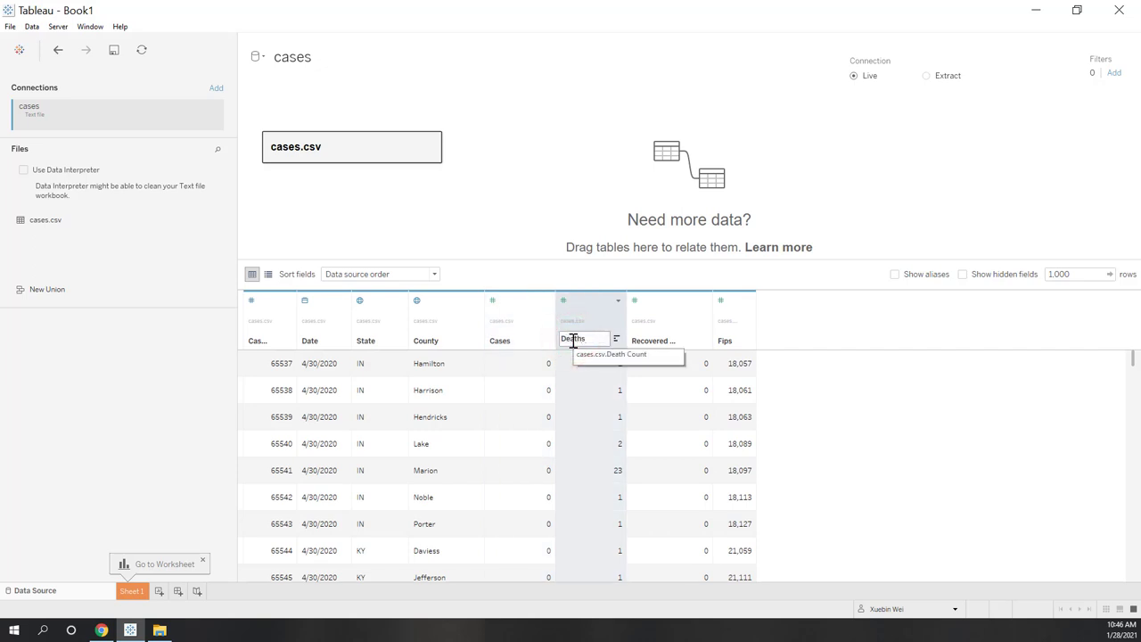
key(Return)
click(616, 325)
double_click(617, 325)
double_click(651, 340)
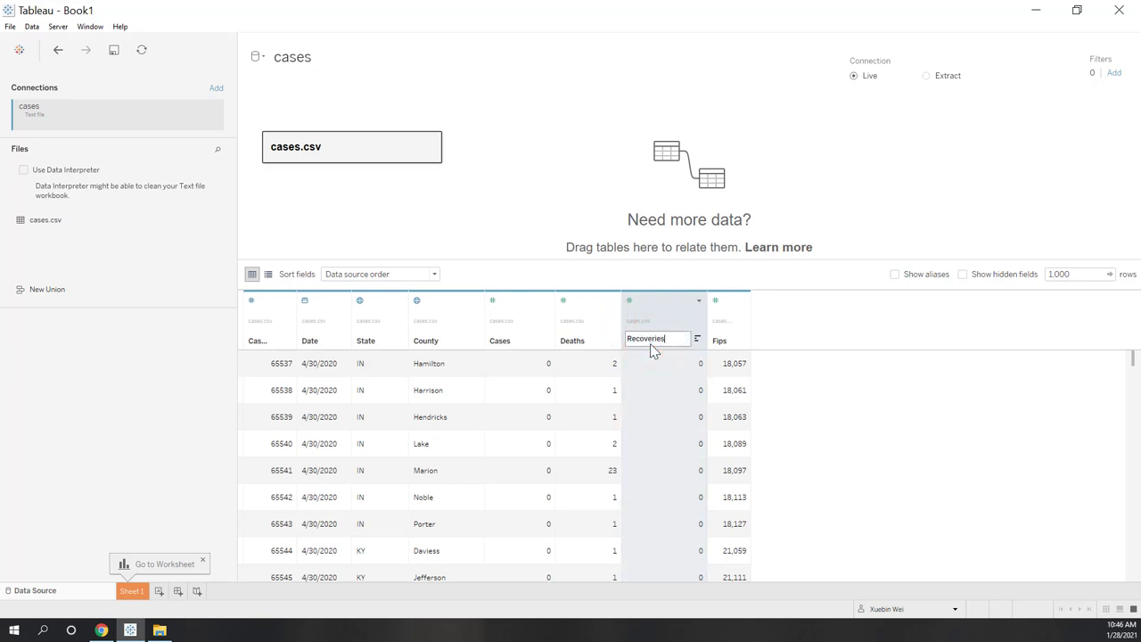
key(Return)
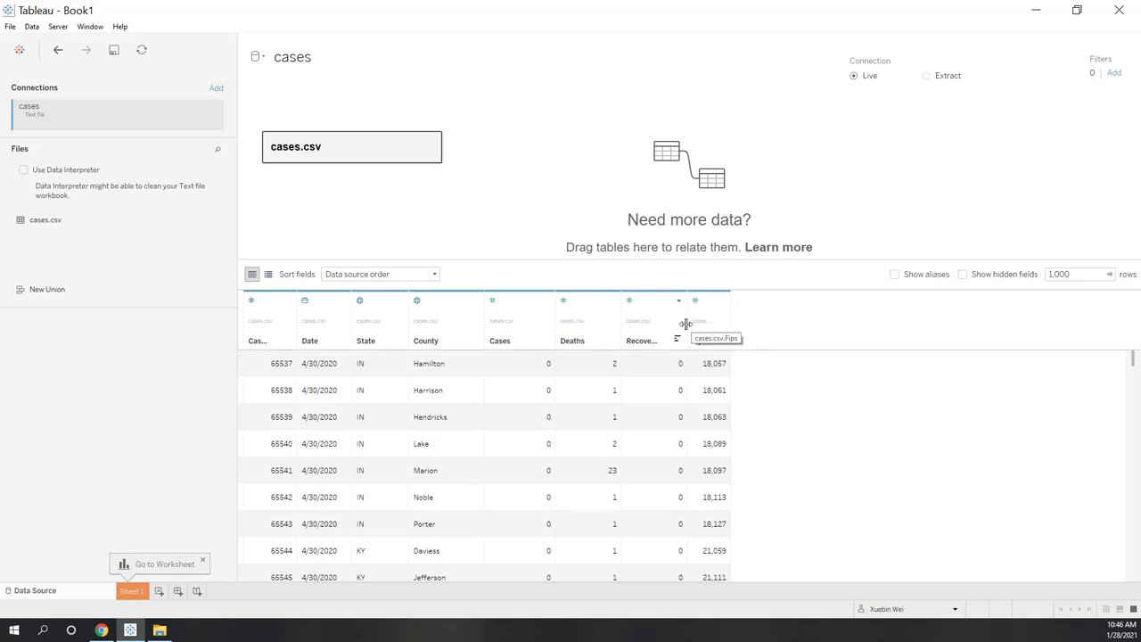
double_click(685, 324)
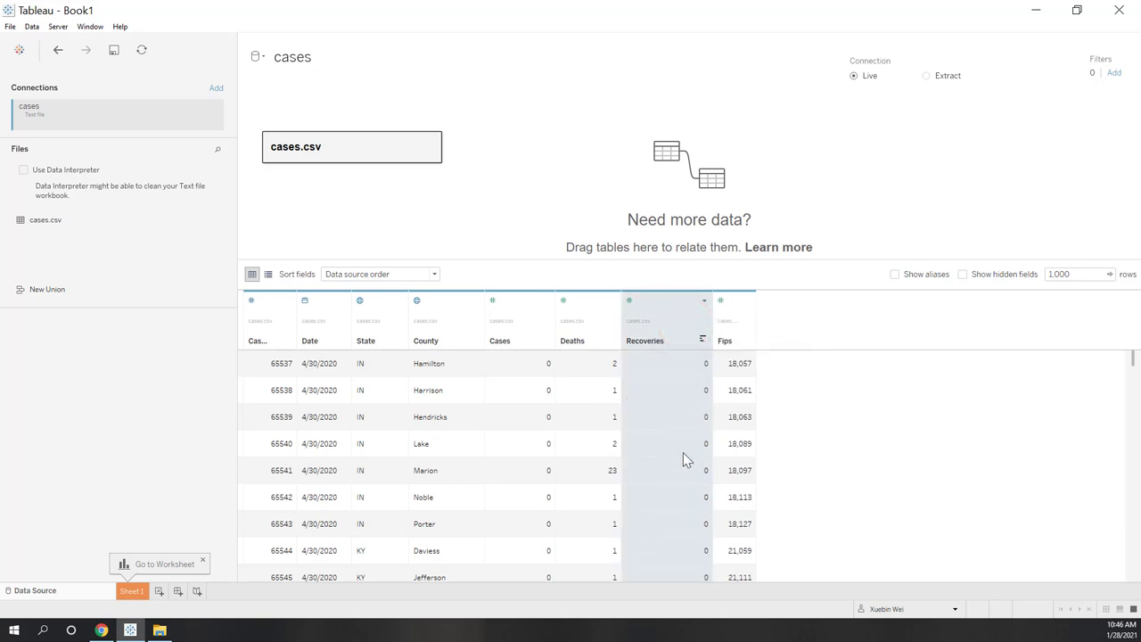
Step: Rename the Fips field to FIPS
double_click(725, 342)
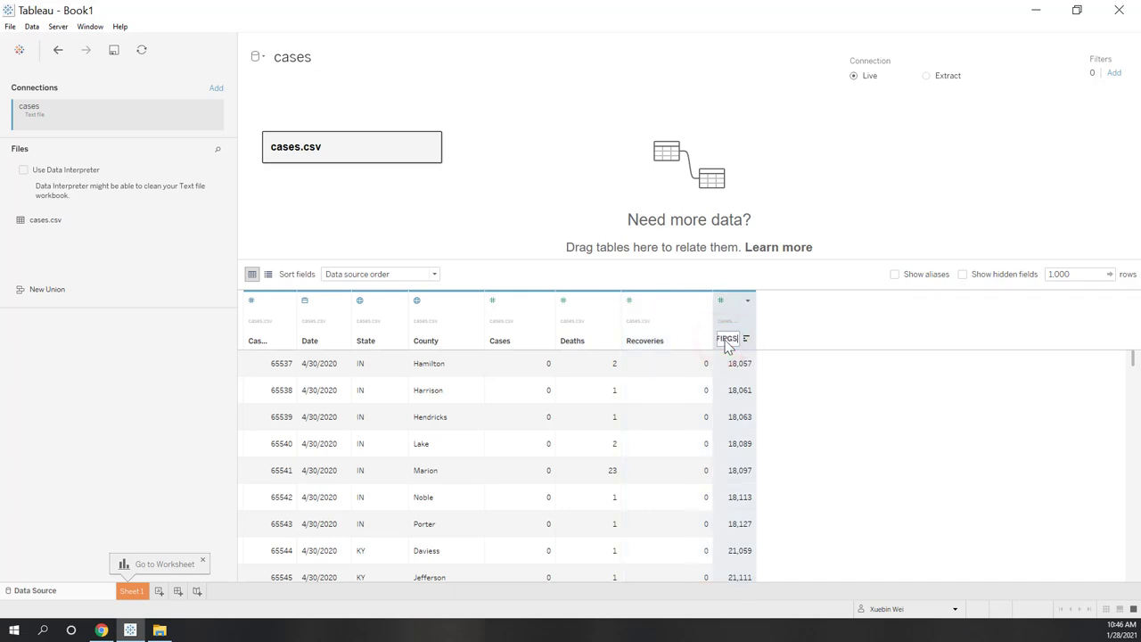
text(FIPS)
key(Return)
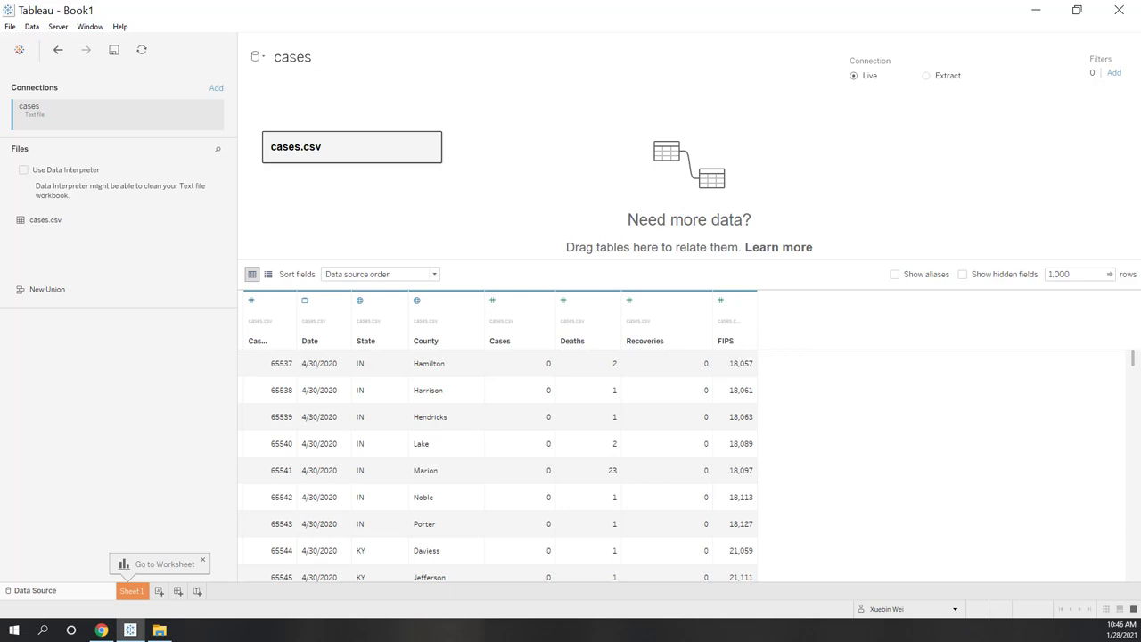
click(133, 593)
Step: Move FIPS in the Data pane up to sit directly below Date
drag(30, 269, 40, 211)
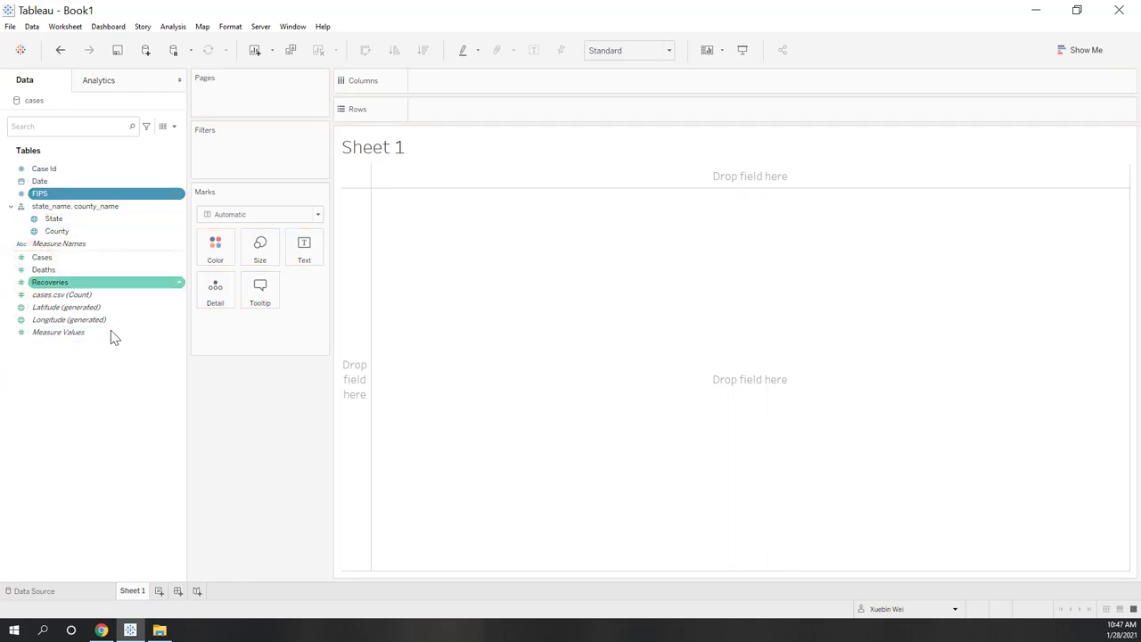
click(69, 442)
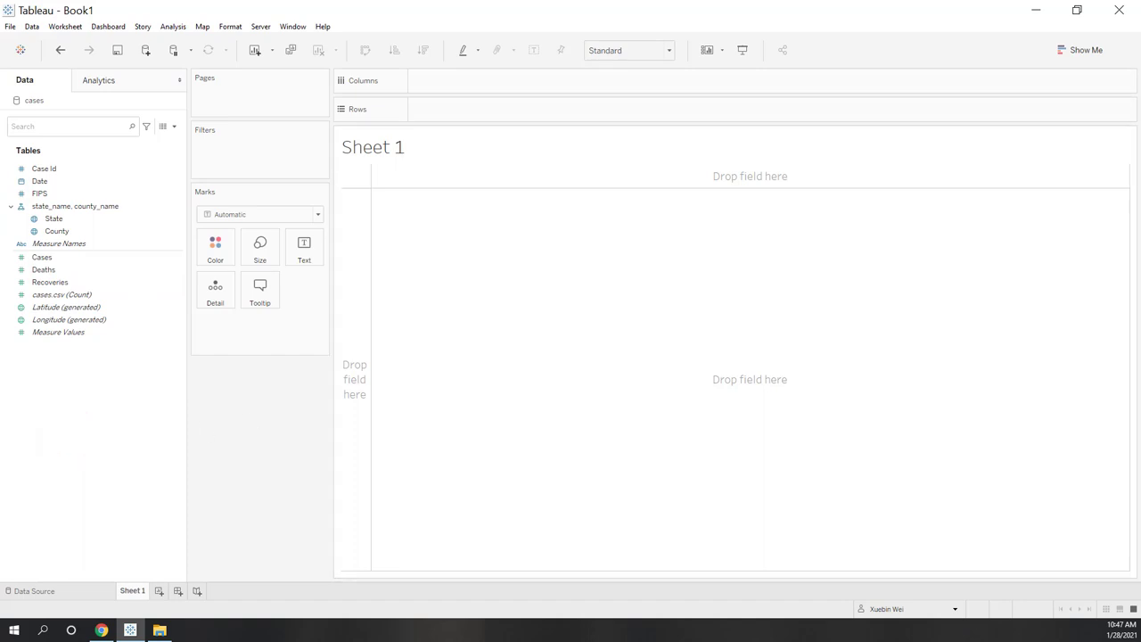
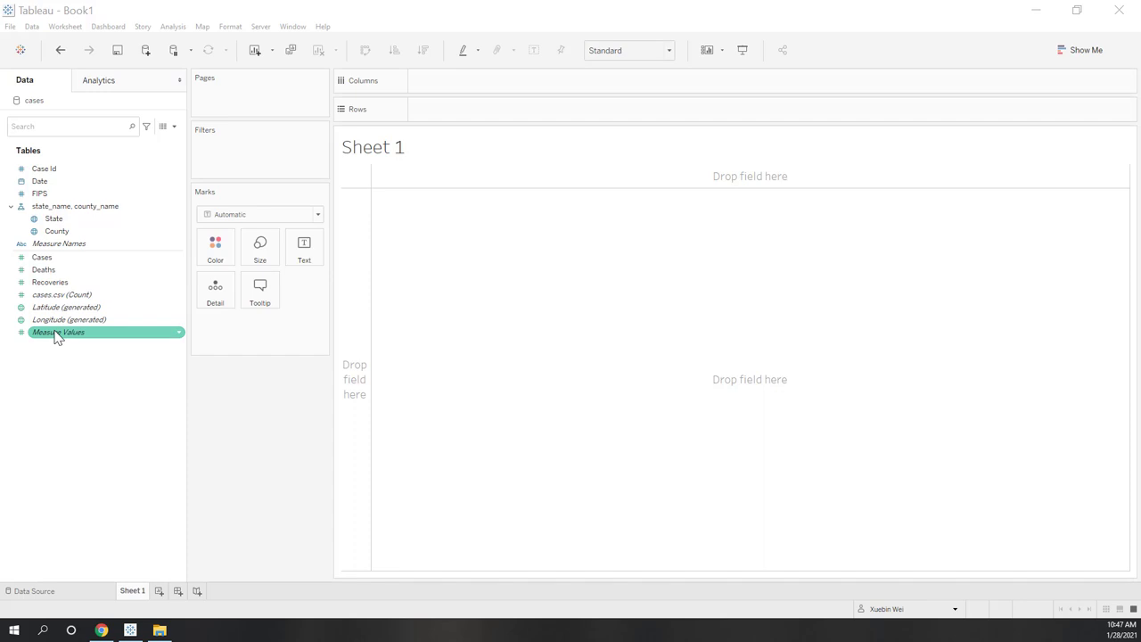
Step: Build a line chart of Cases by day of Date, with a Deaths line chart added below it
click(86, 181)
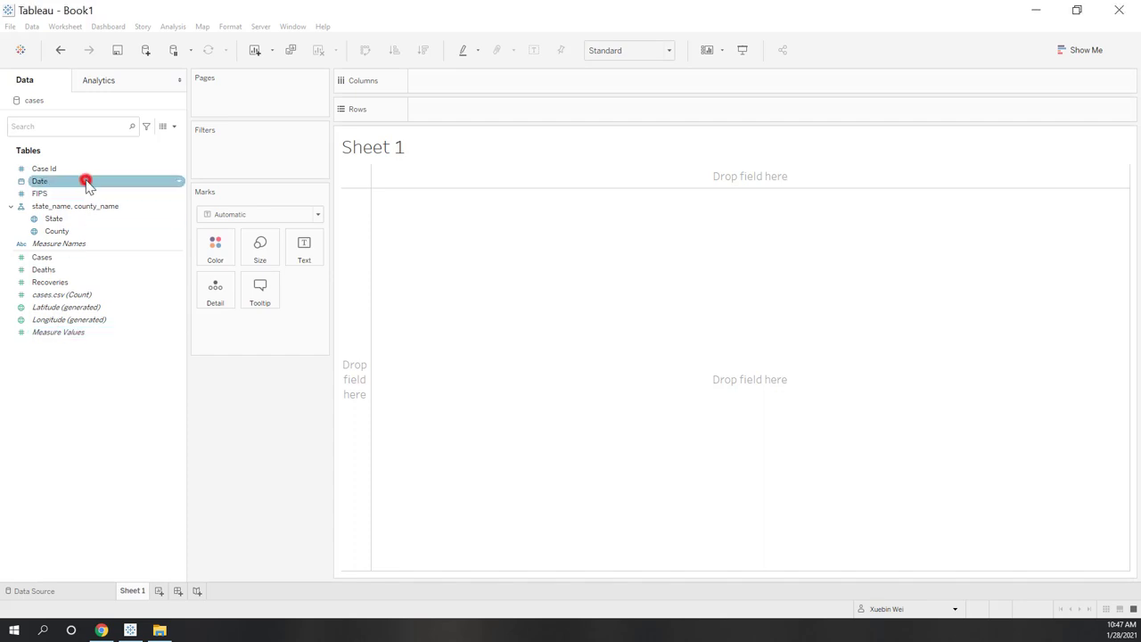
ctrl+click(57, 256)
click(1097, 56)
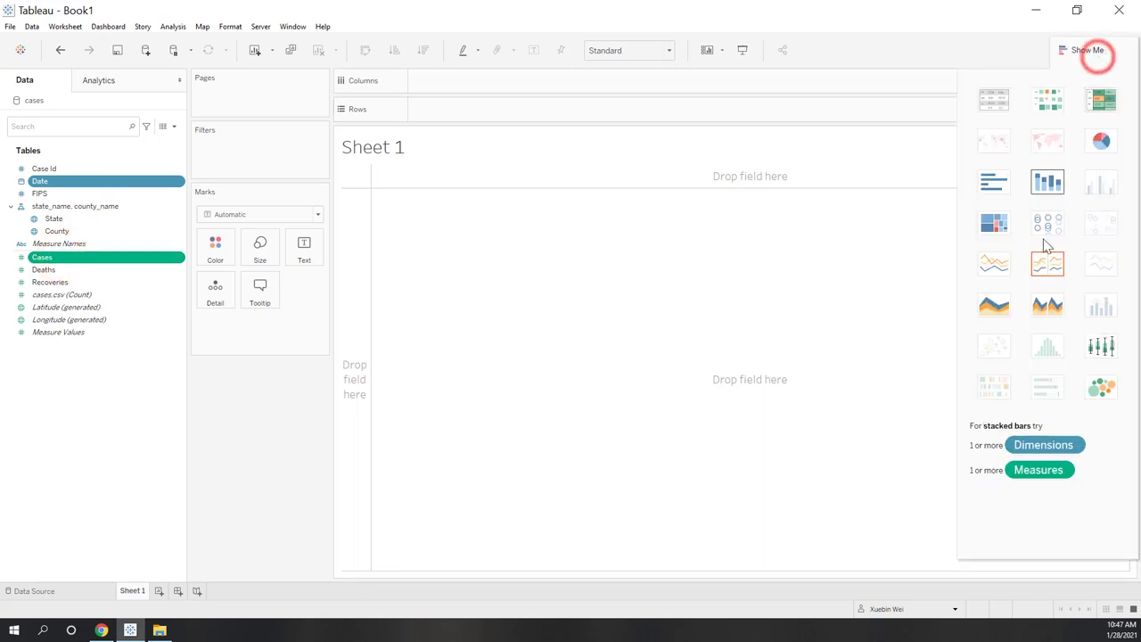
click(1039, 265)
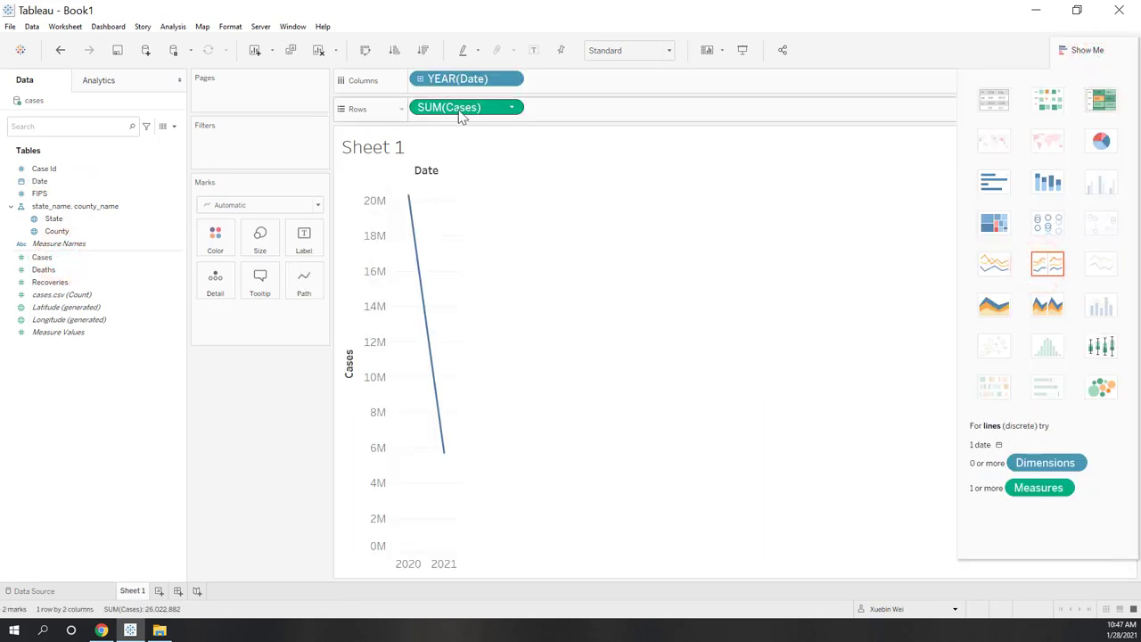
click(514, 79)
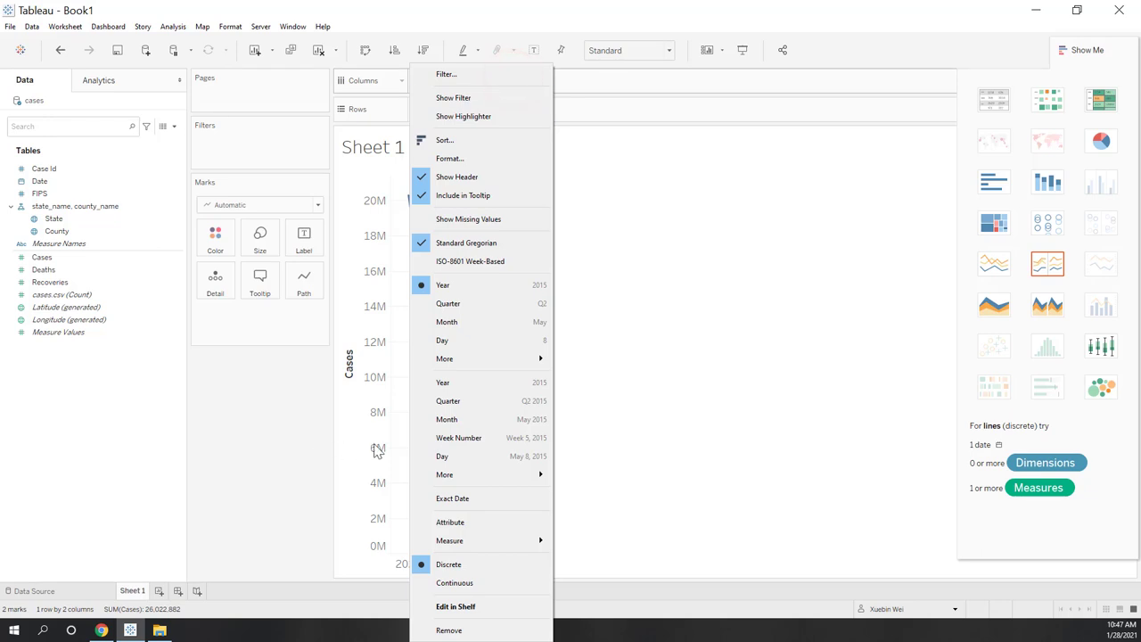
click(457, 456)
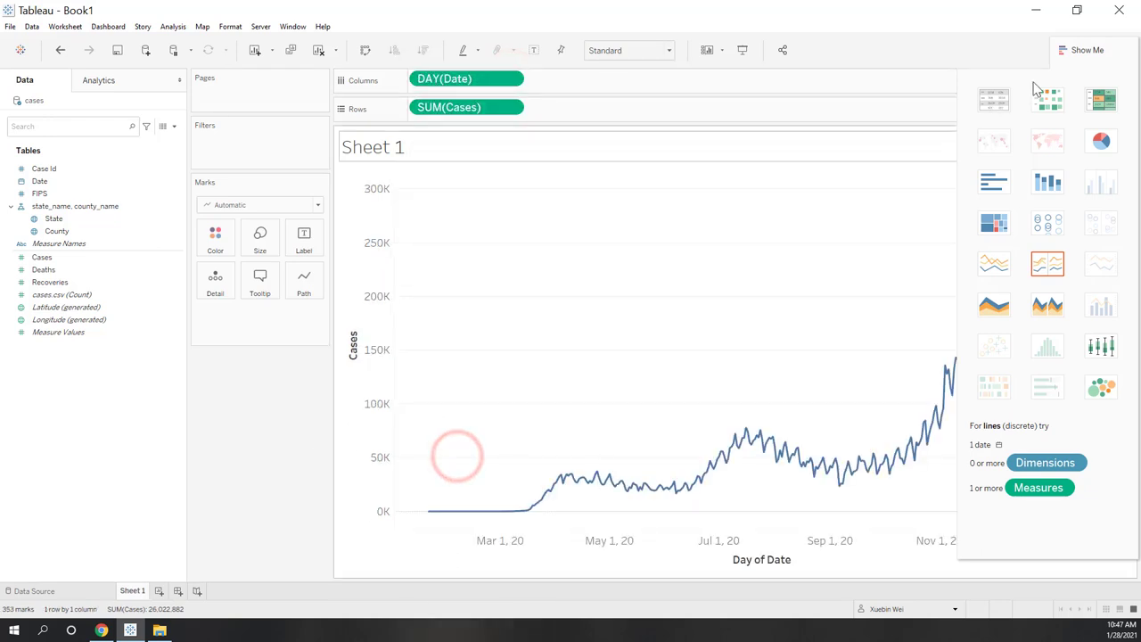
click(1089, 49)
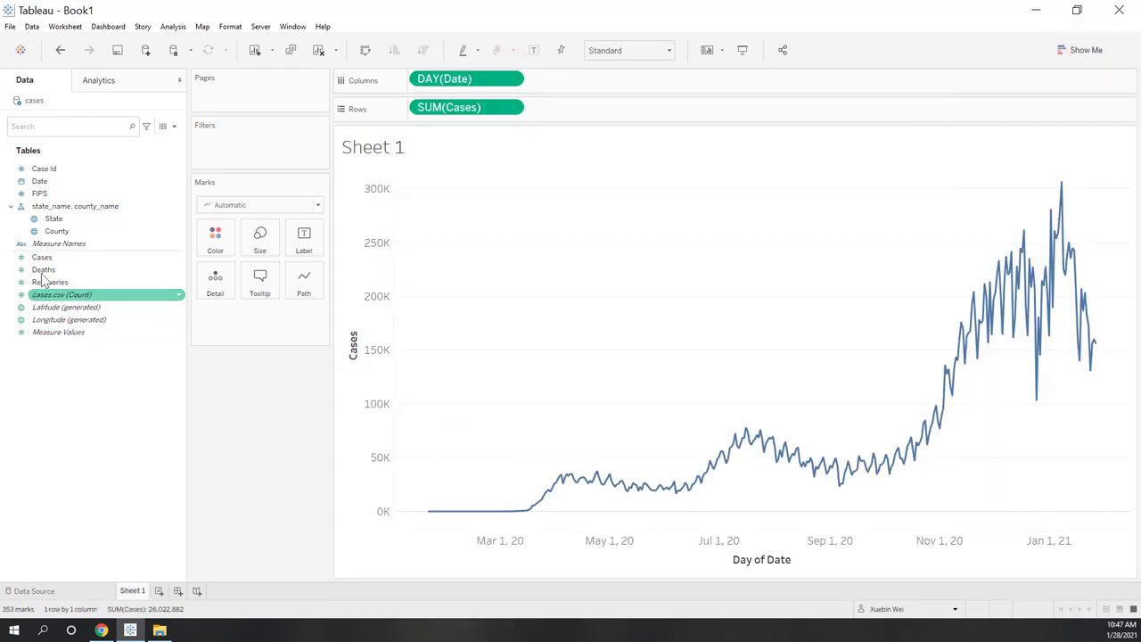
drag(43, 269, 579, 117)
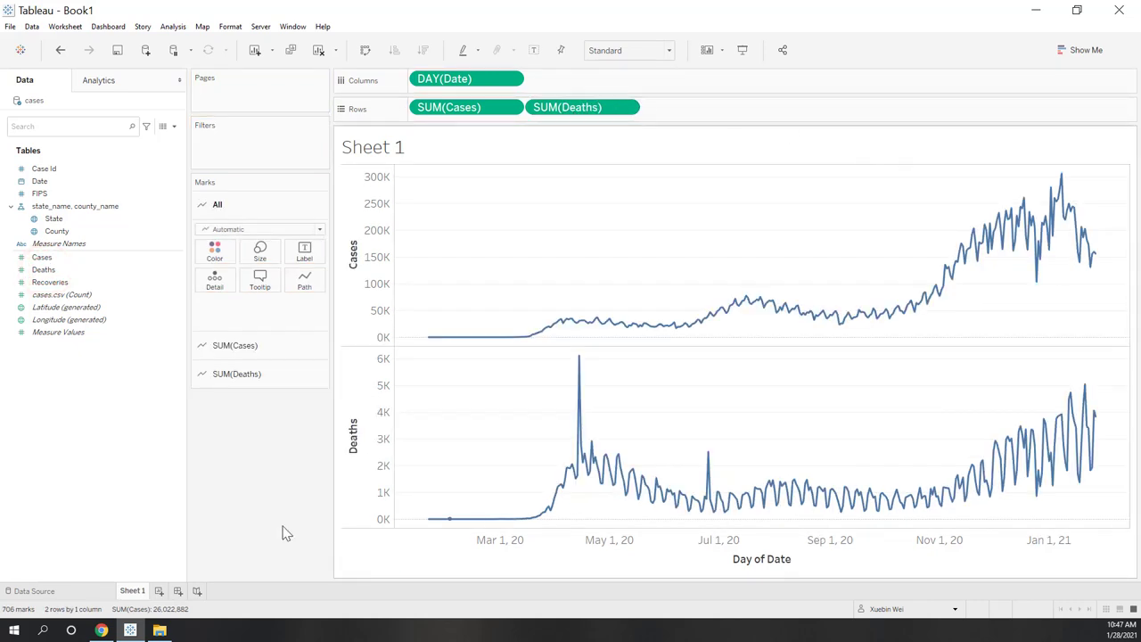
Step: Rename the worksheet to 'Daily Cases and Deaths'
double_click(132, 591)
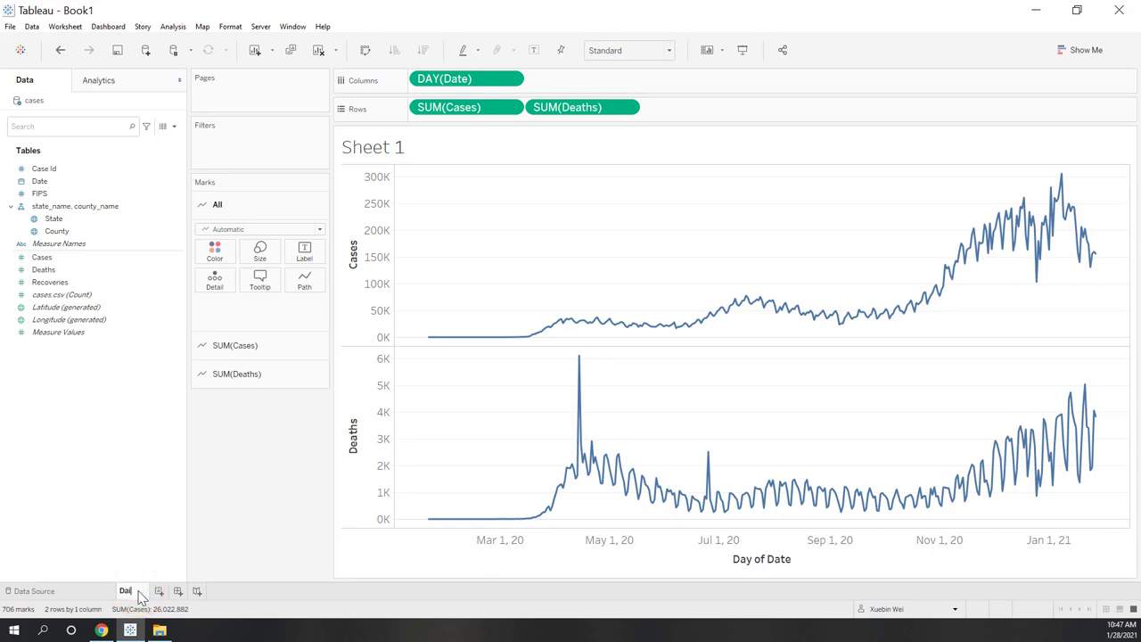
text(Daily Cases and Desths)
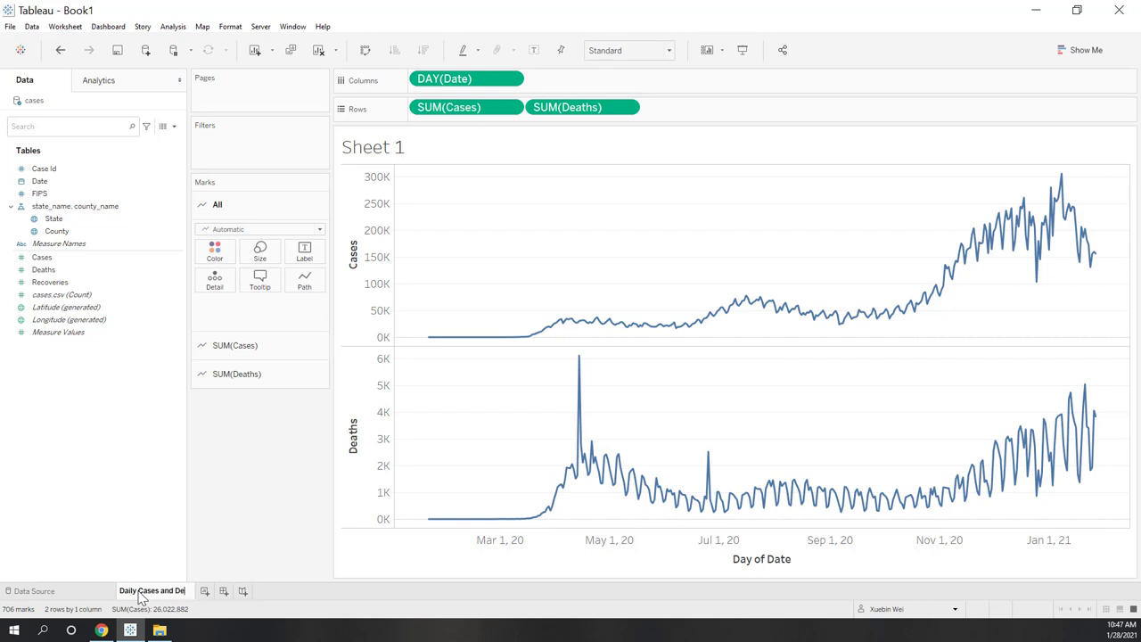
key(Return)
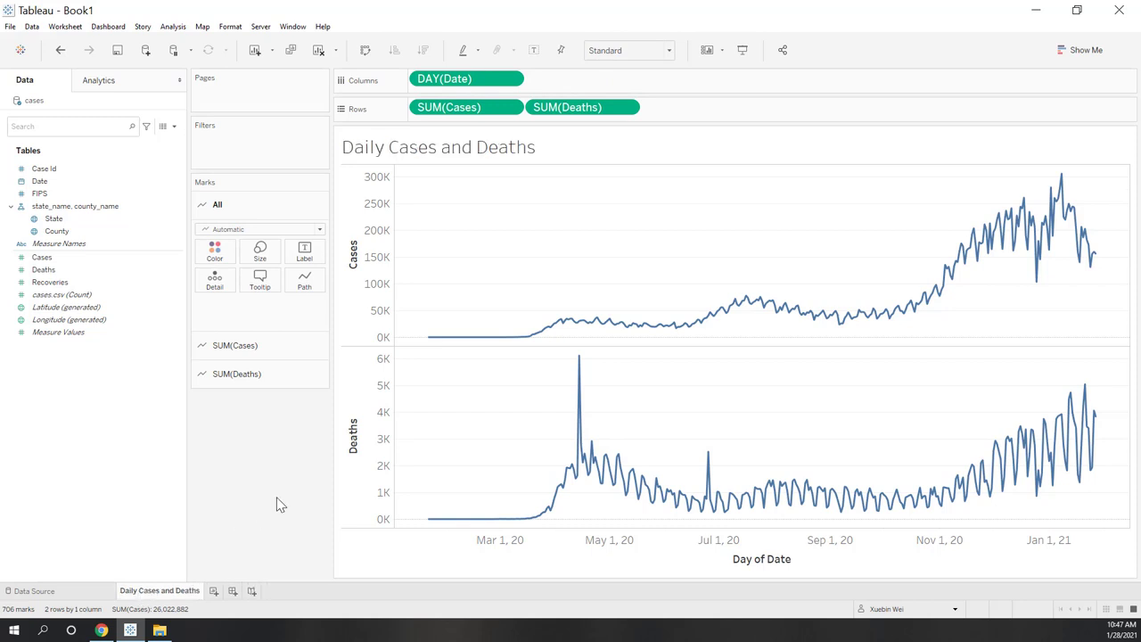
click(277, 503)
Step: Colour the SUM(Deaths) line orange, leaving the Cases line blue
click(219, 346)
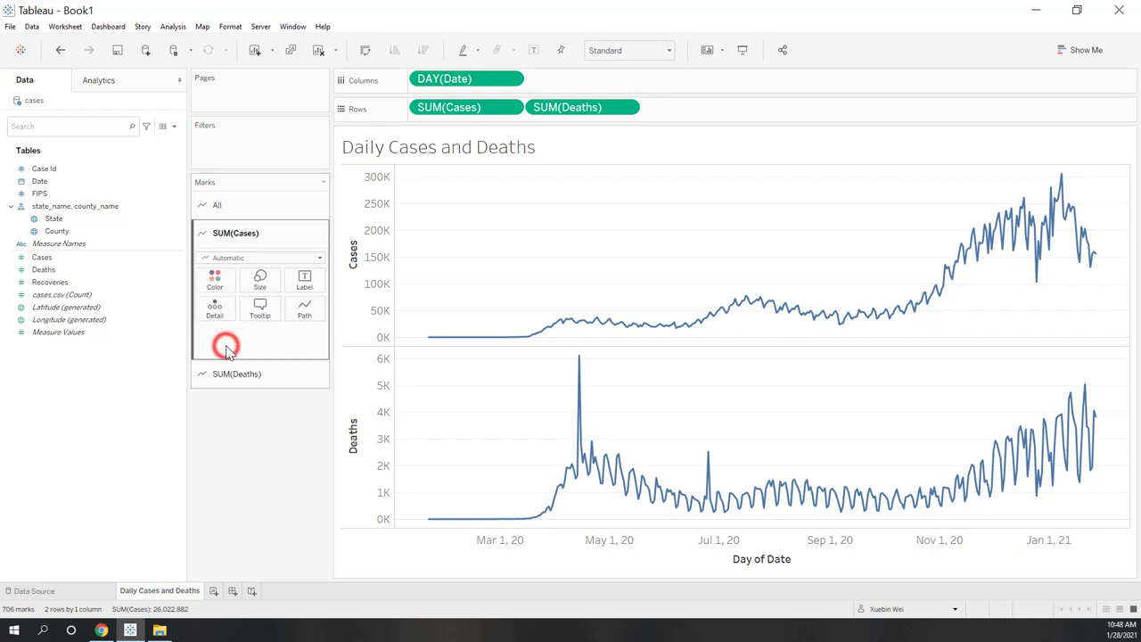
click(214, 283)
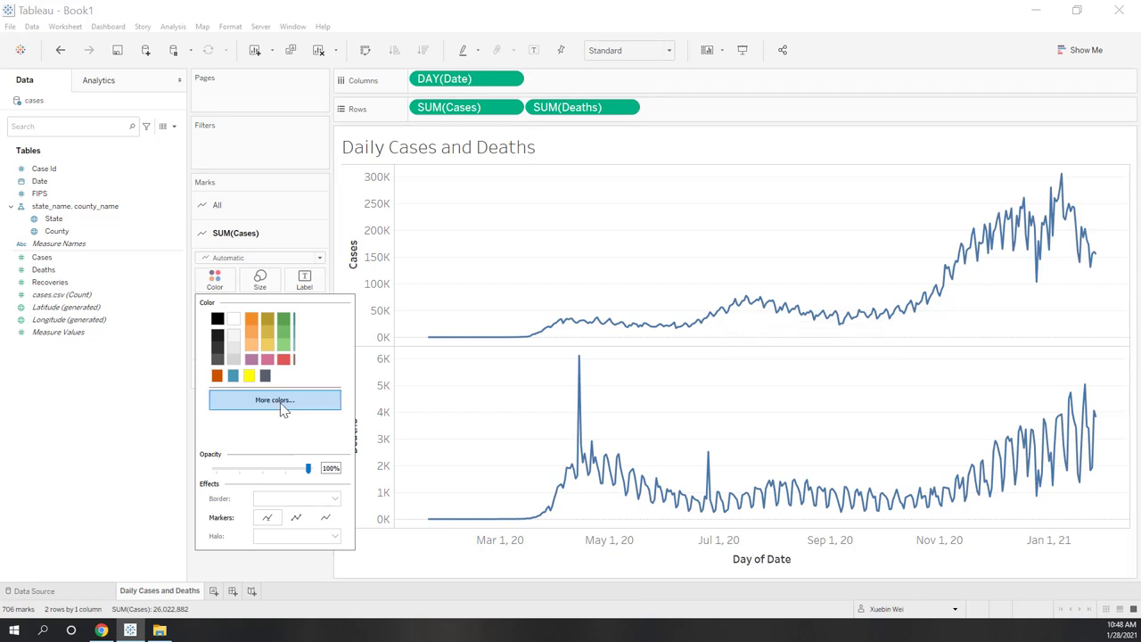
click(157, 412)
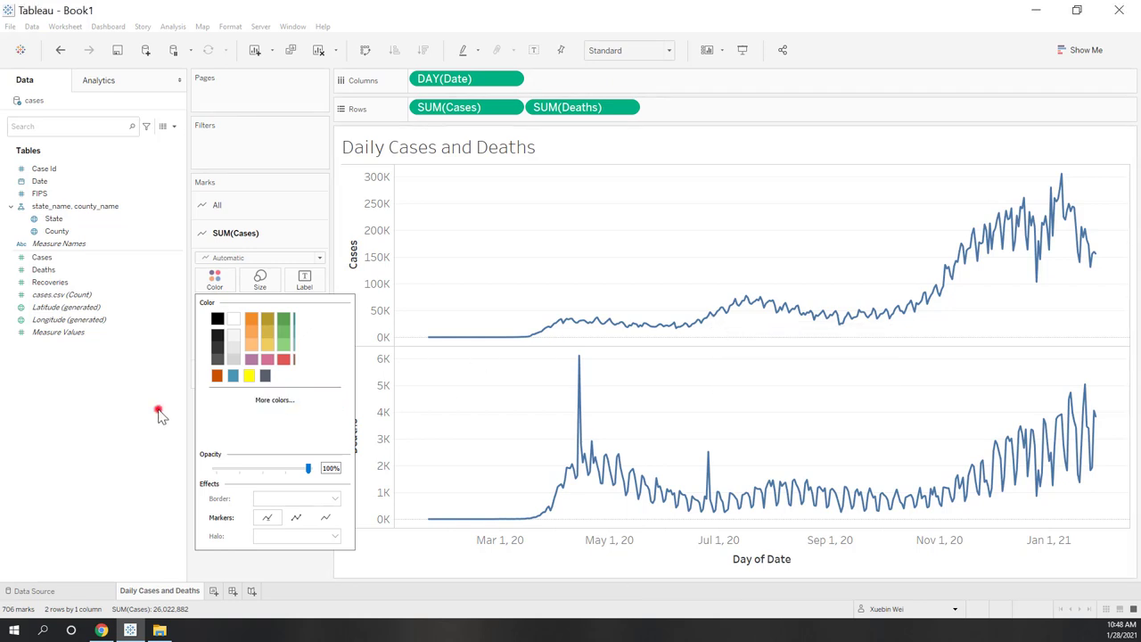
click(236, 375)
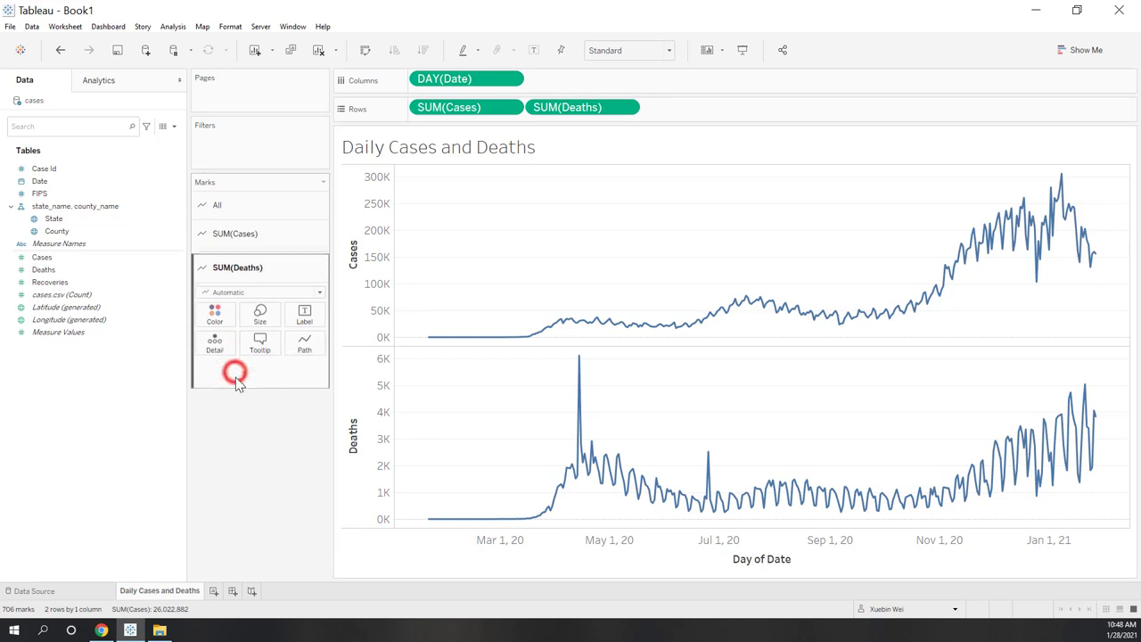
click(214, 308)
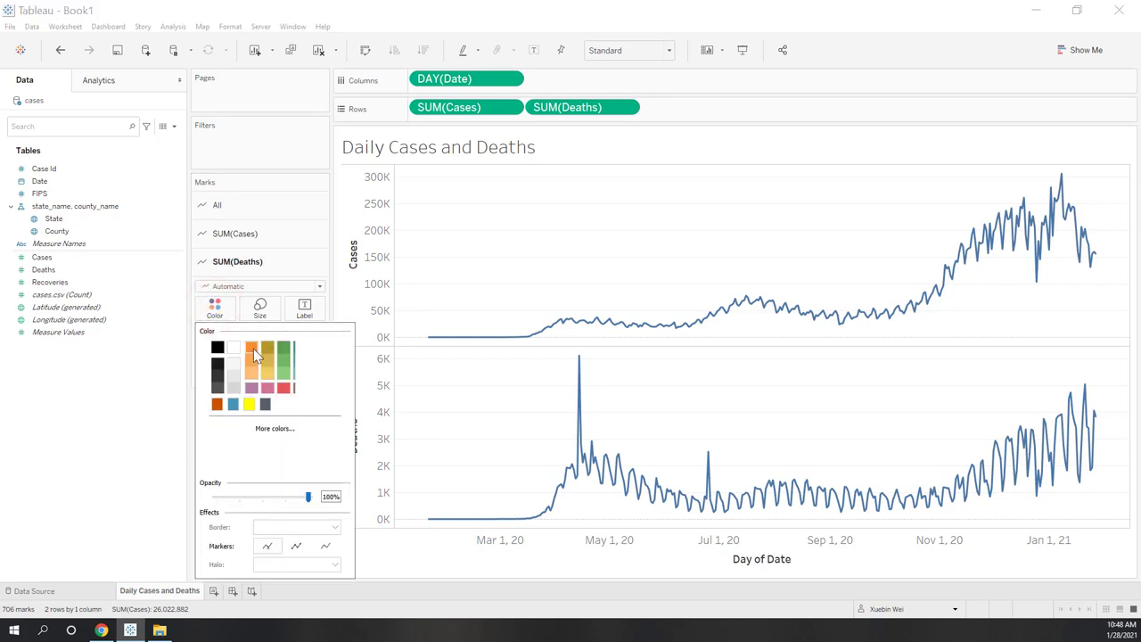
click(253, 352)
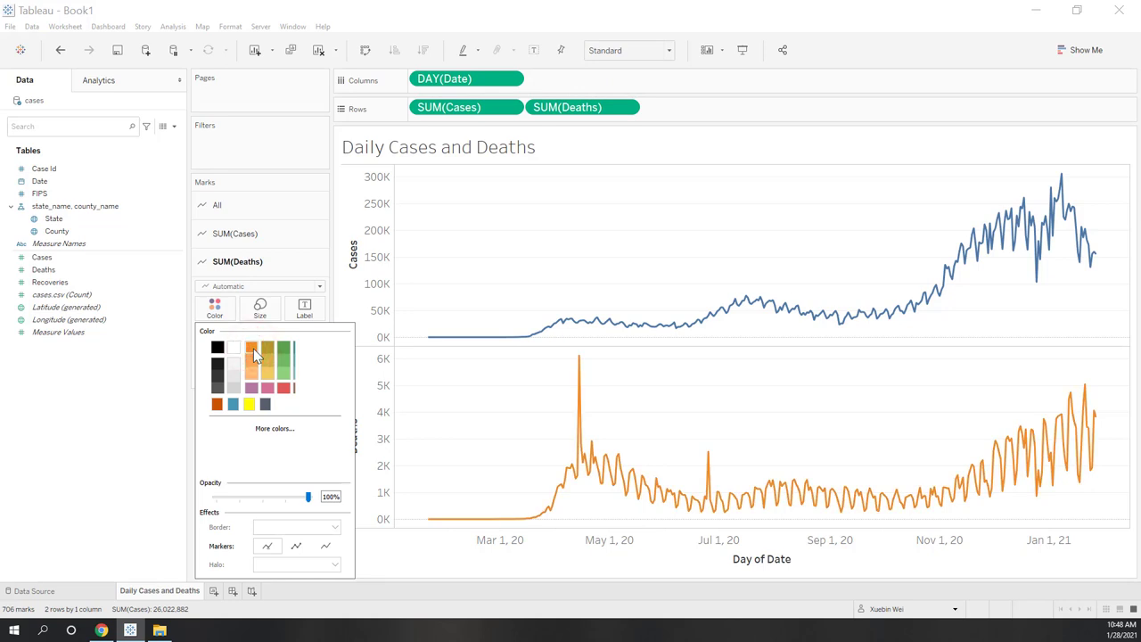
click(126, 452)
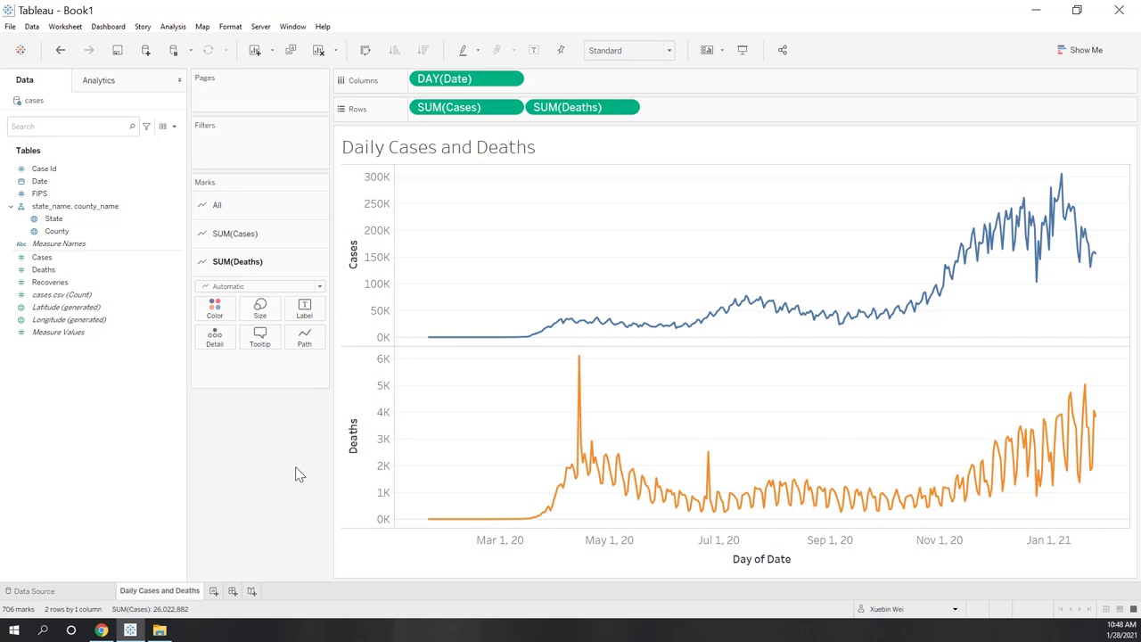
Step: On a new worksheet, chart Cases by County as descending horizontal bars, with Deaths bars beside them
click(214, 592)
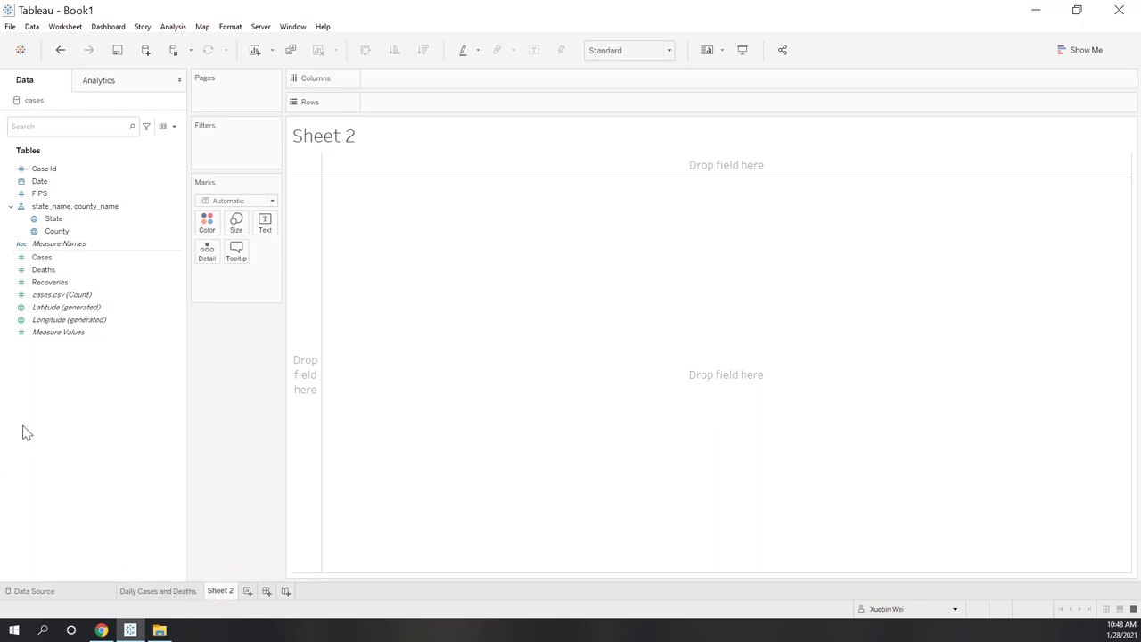
click(71, 231)
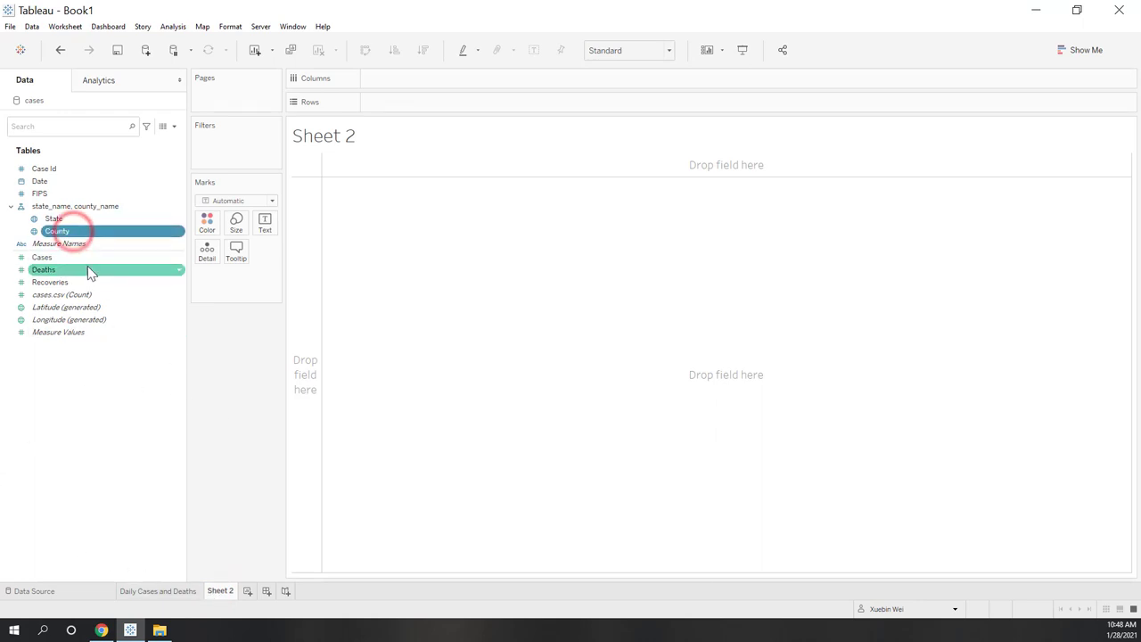
ctrl+click(84, 257)
click(1079, 52)
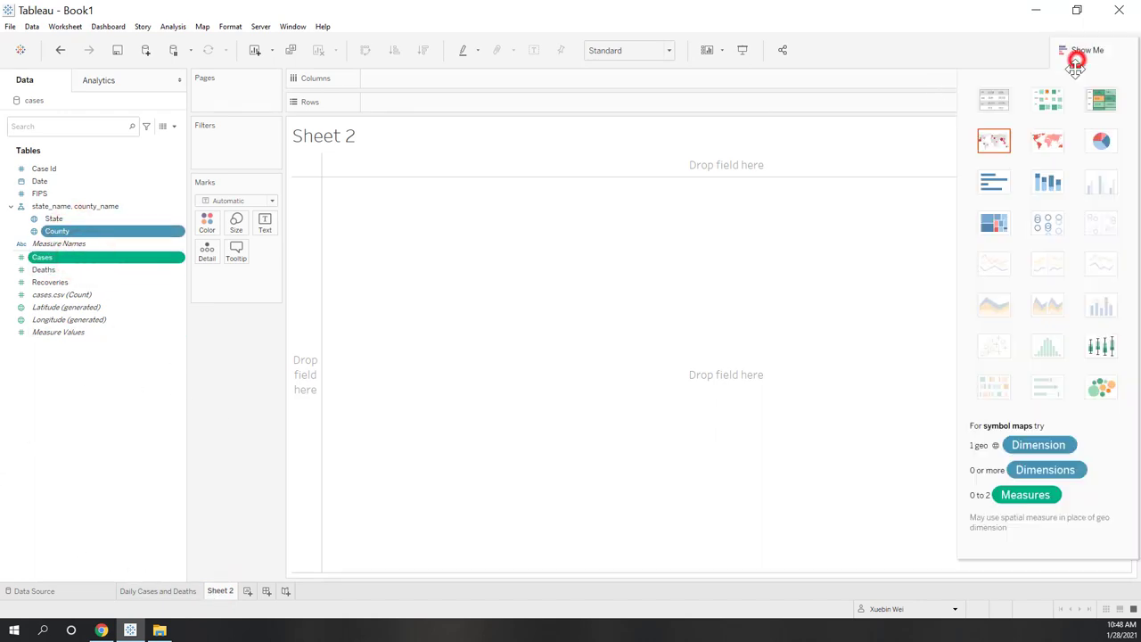
click(995, 182)
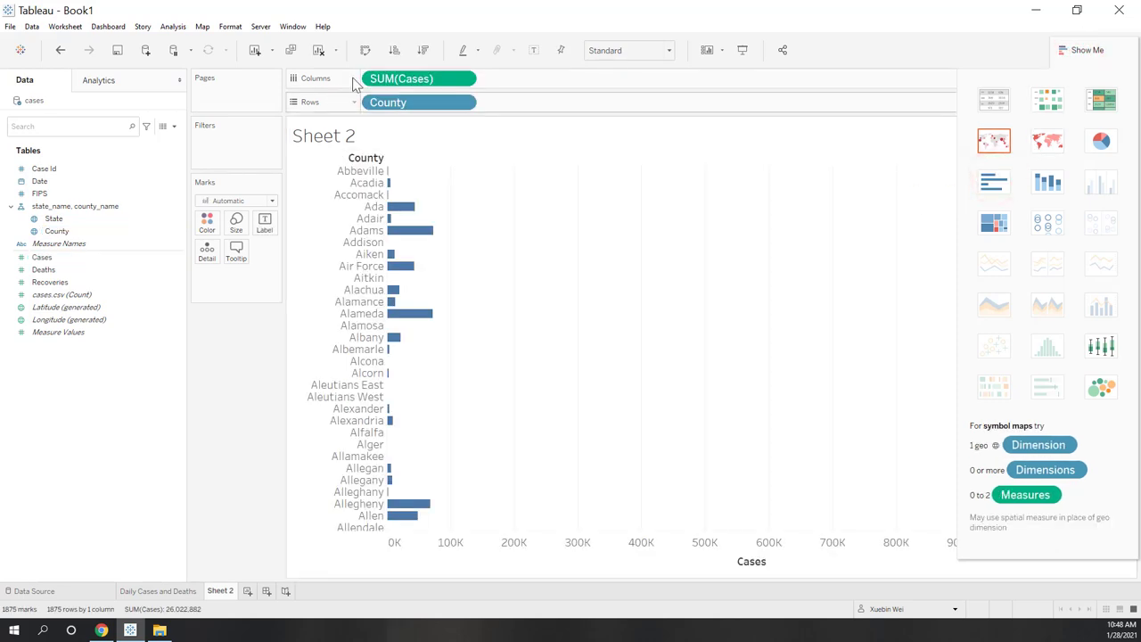
click(421, 55)
click(1082, 50)
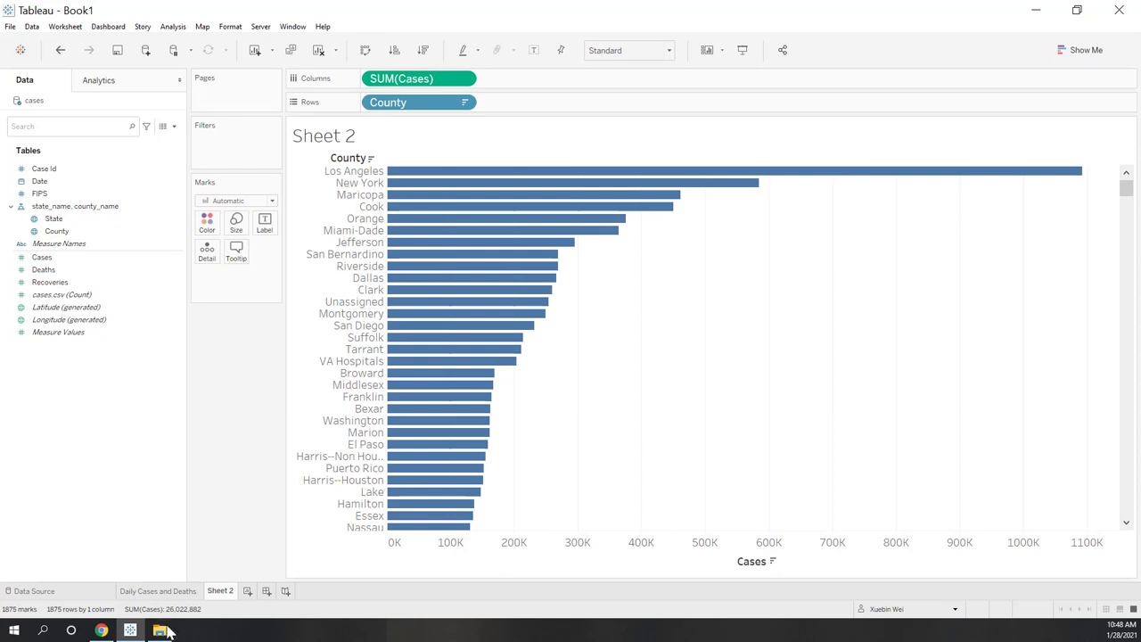
drag(69, 269, 628, 84)
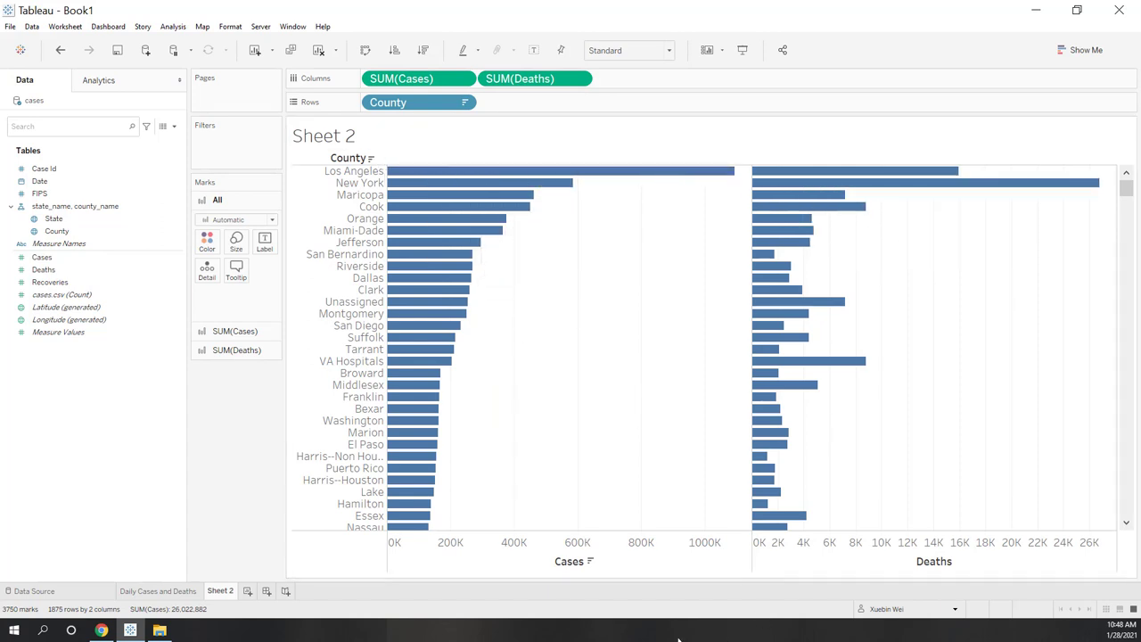
Step: Name the worksheet 'Sum of Cases and Deaths'
double_click(223, 593)
text(Sum of C)
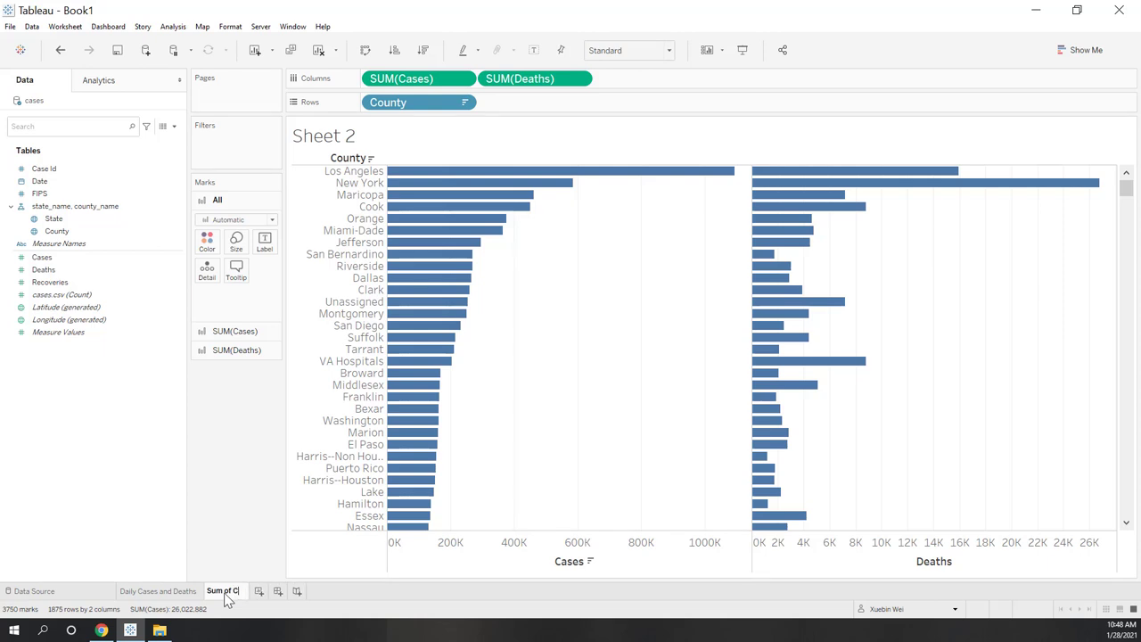
text(ases and Deaths)
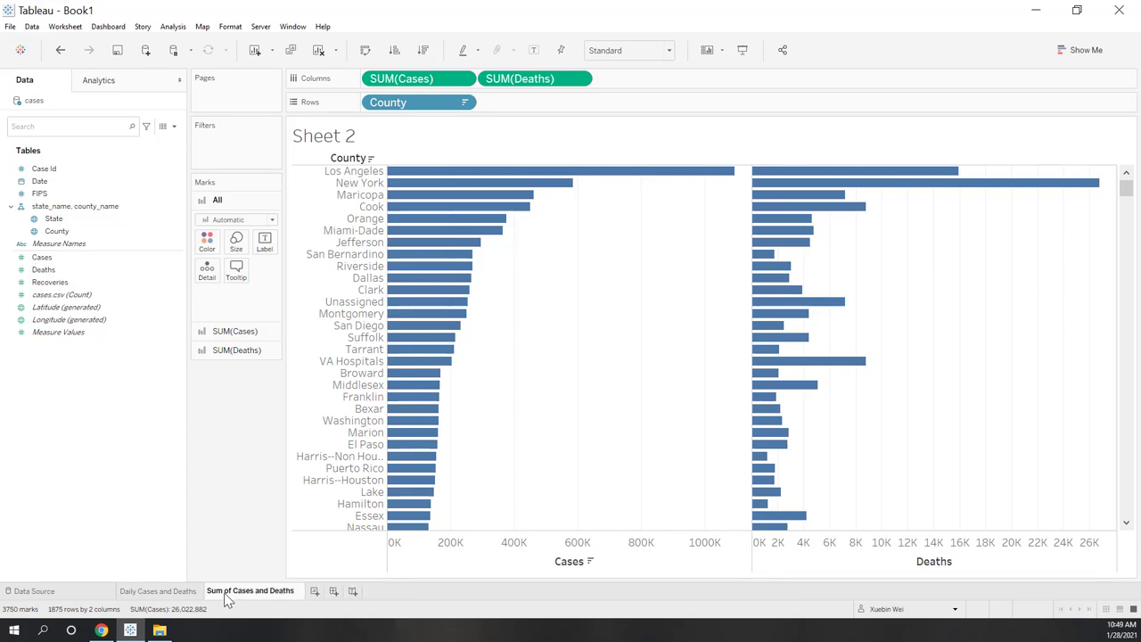
key(Return)
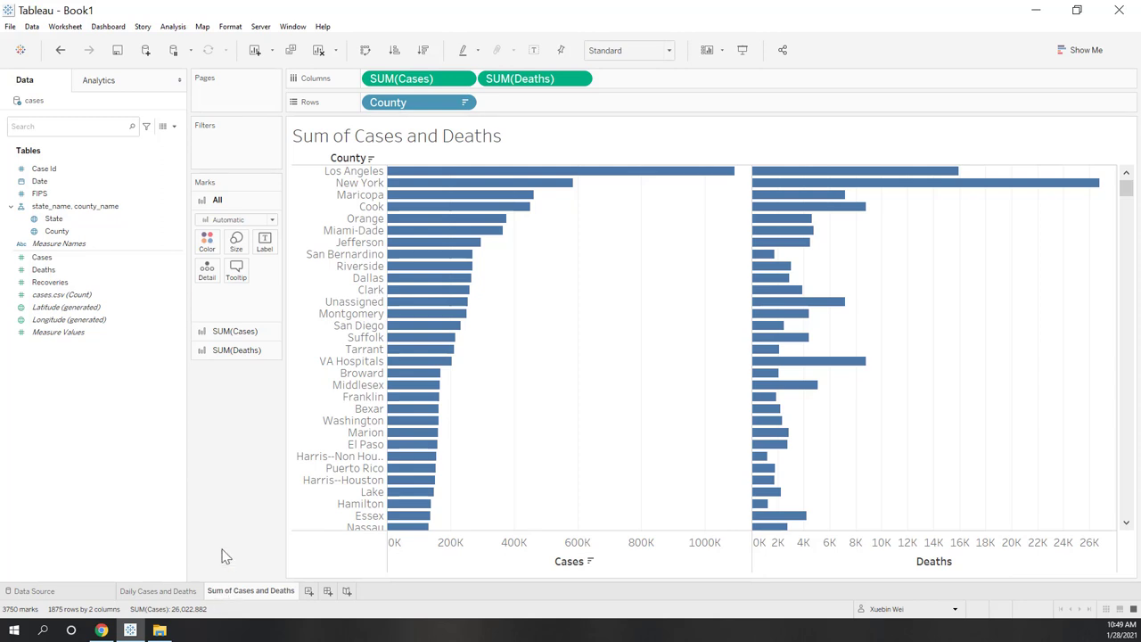
Step: Colour the SUM(Deaths) bars orange and add a blank Sheet 3
click(223, 331)
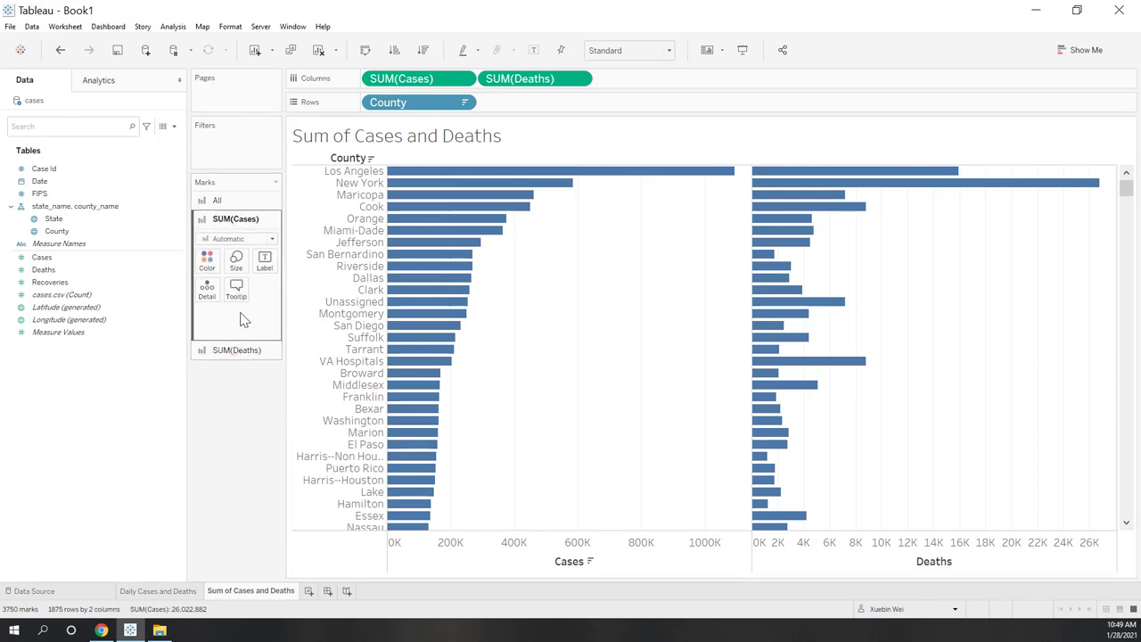
click(239, 349)
click(204, 279)
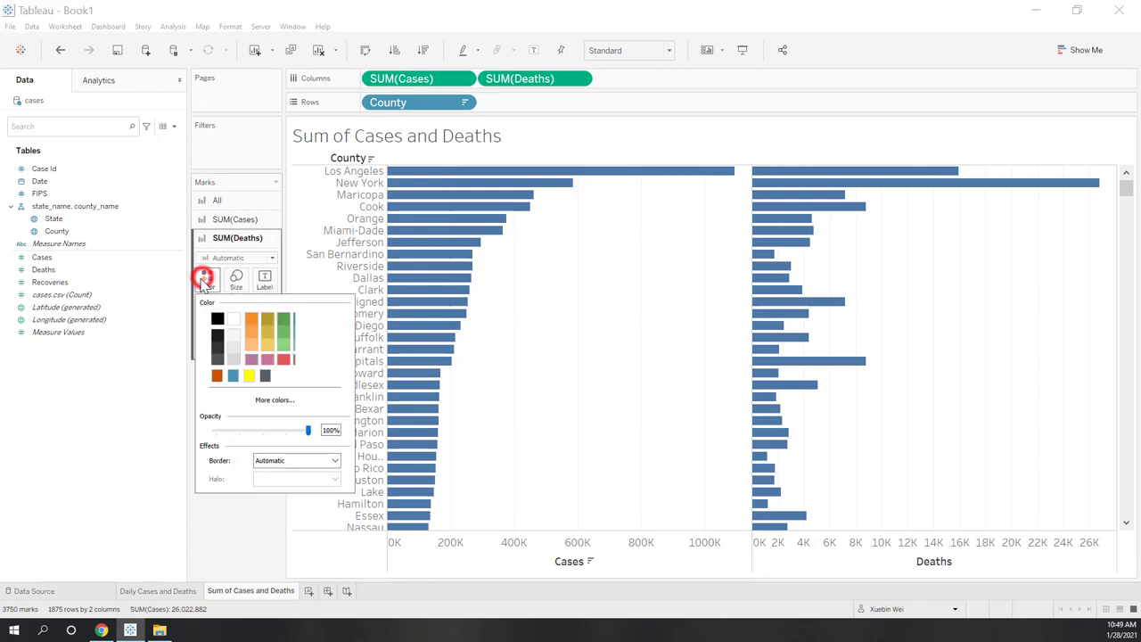
click(249, 320)
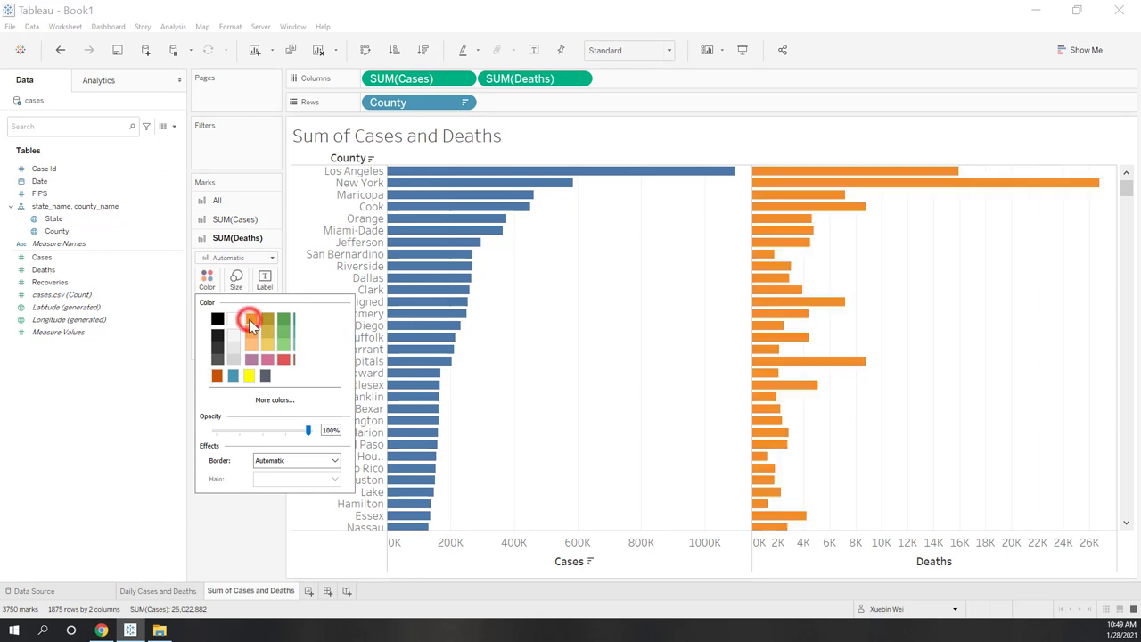
click(253, 542)
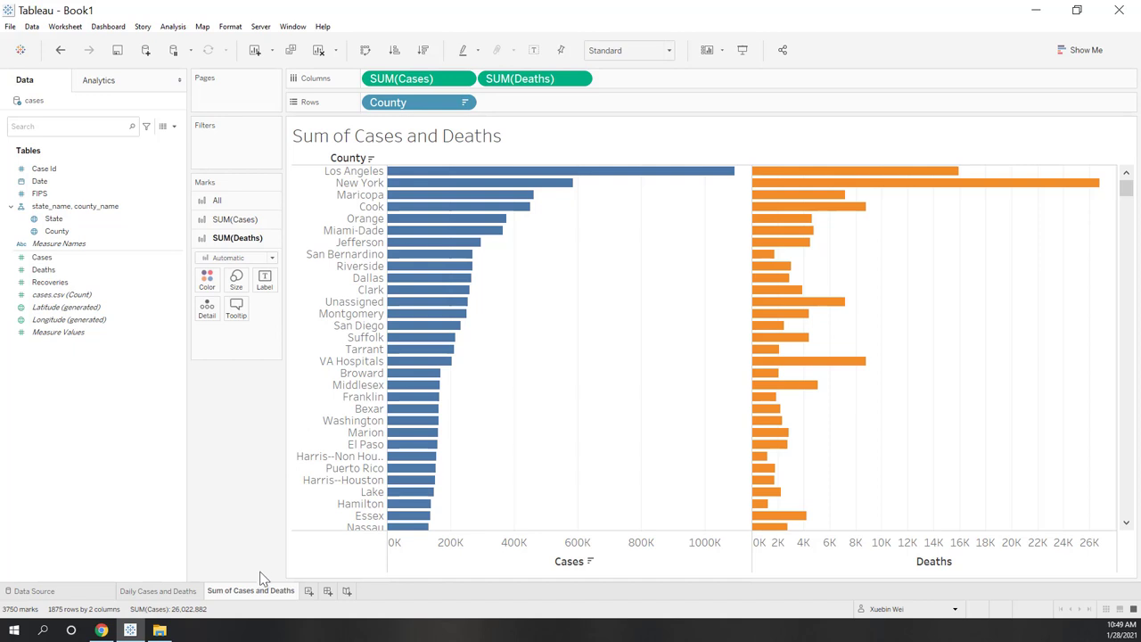
click(308, 591)
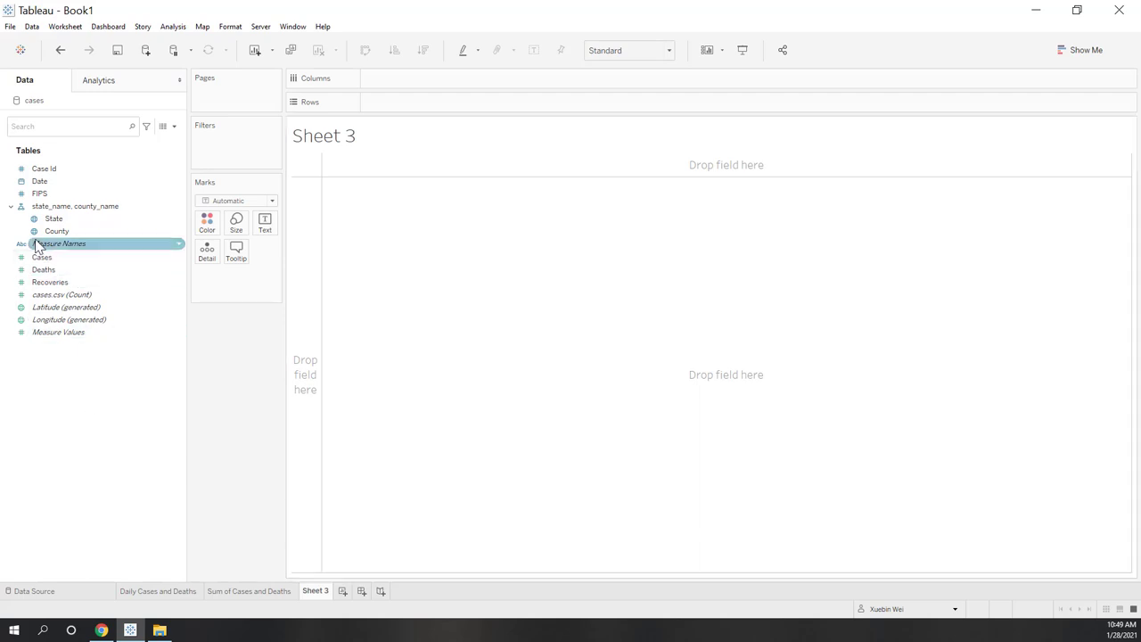
Step: Make a filled US map of total Cases by State, filtering out the 8 unknown locations
click(54, 219)
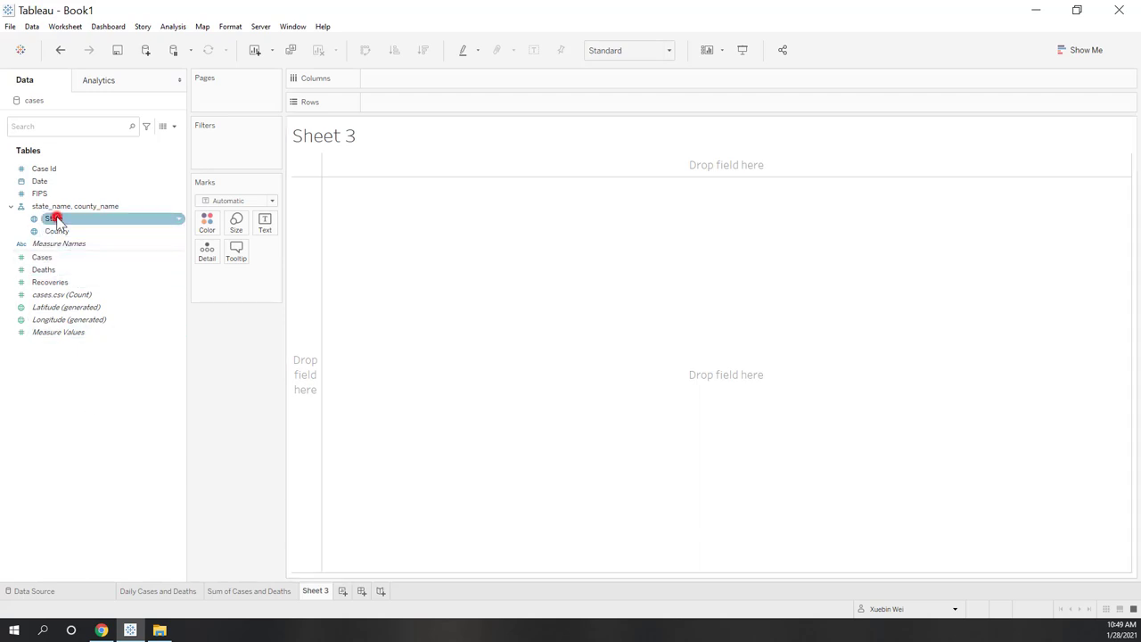
ctrl+click(101, 257)
click(1084, 57)
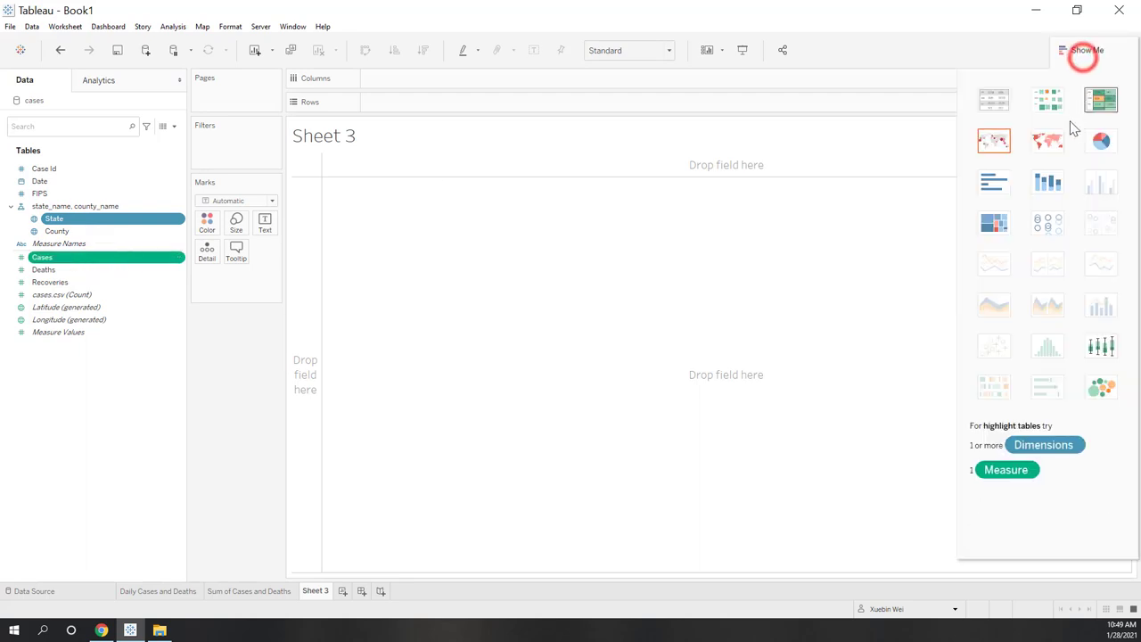
click(1050, 142)
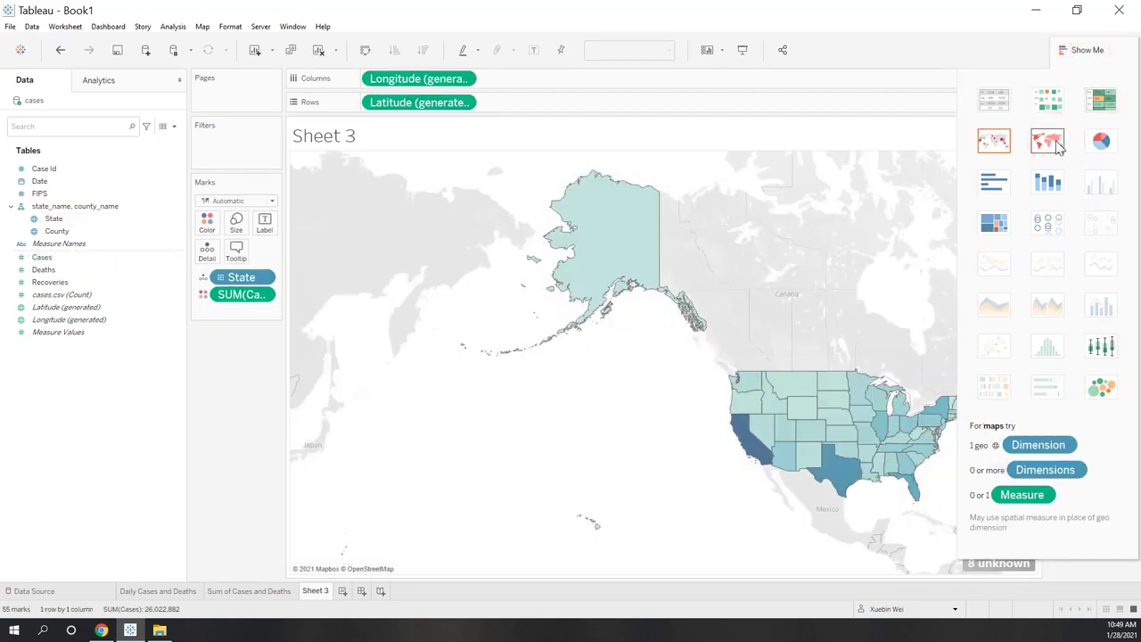
click(1065, 51)
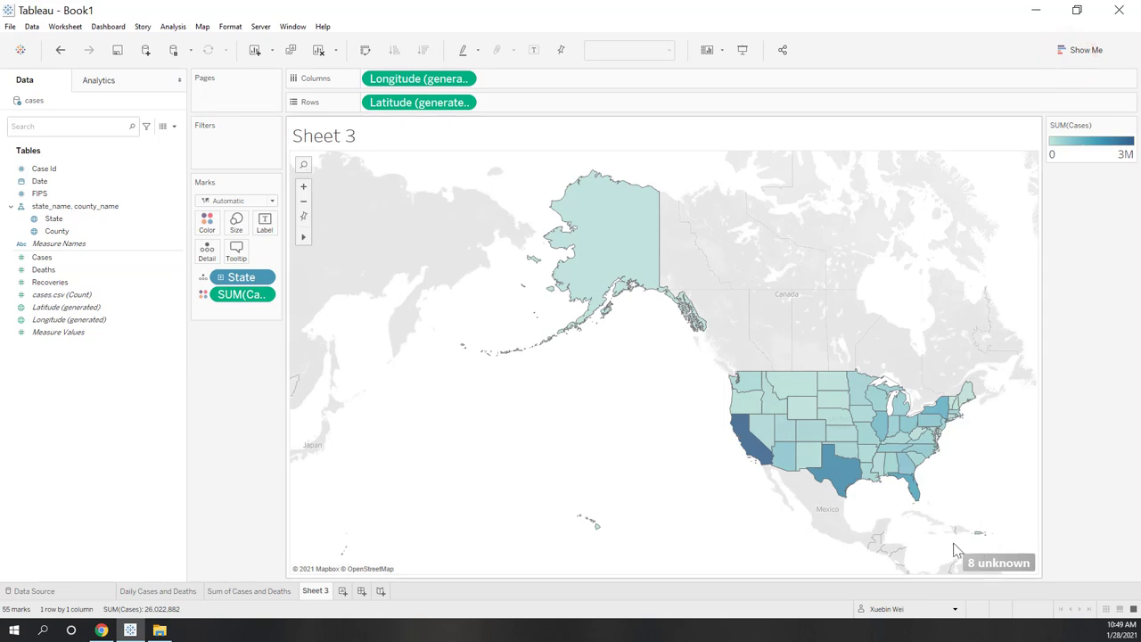
click(996, 563)
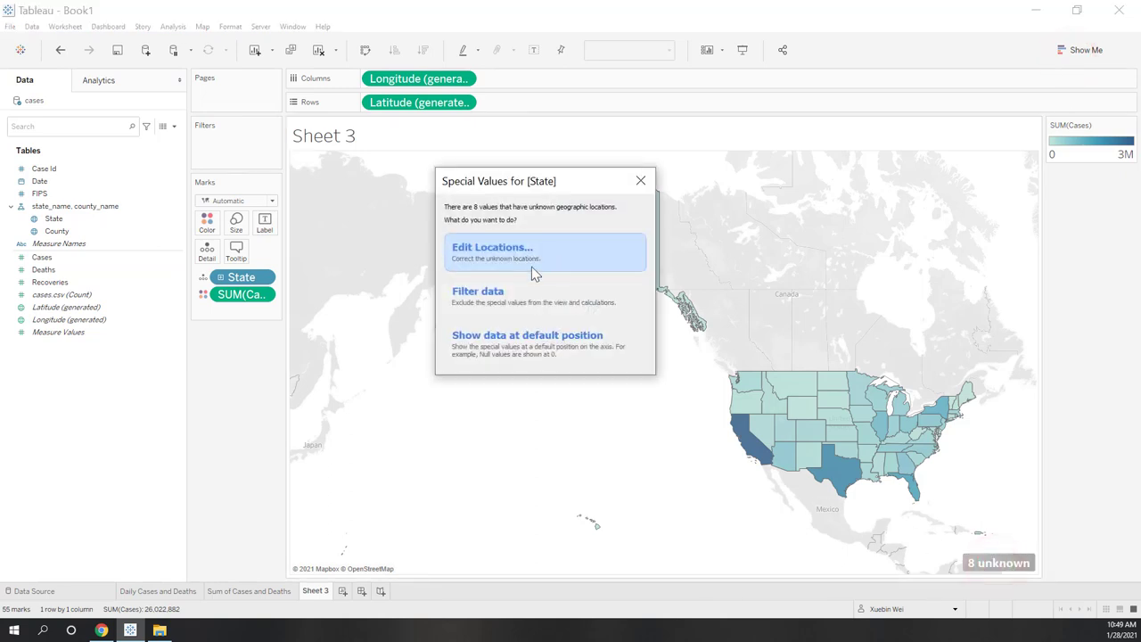
click(534, 298)
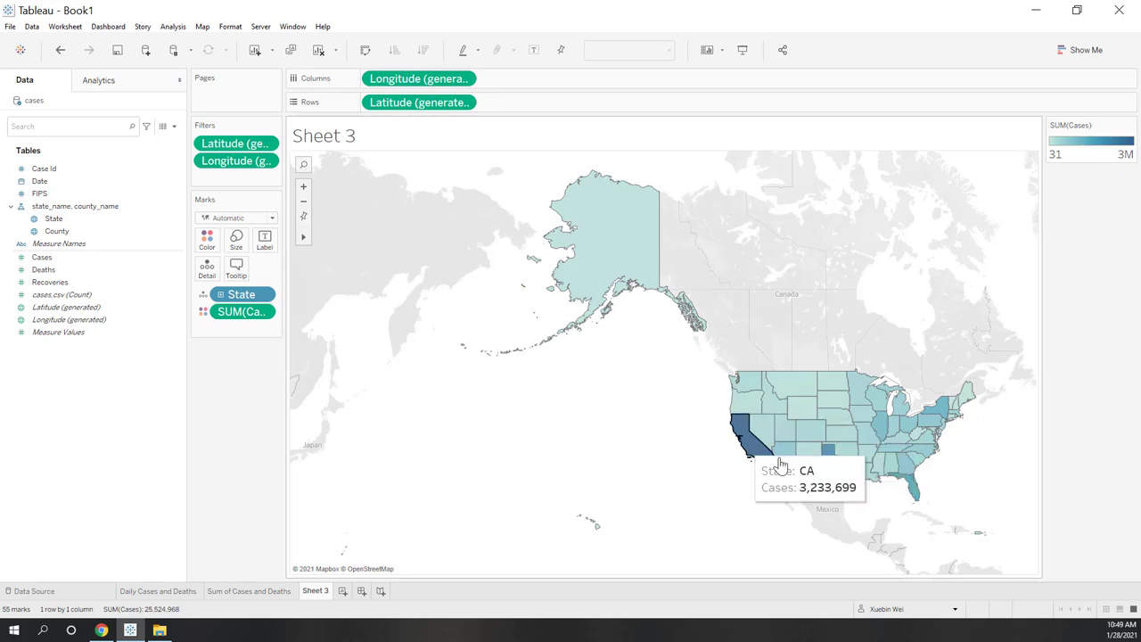
Step: Add a second Latitude map layer with Cases removed and marks sized by total Deaths
drag(401, 103, 538, 115)
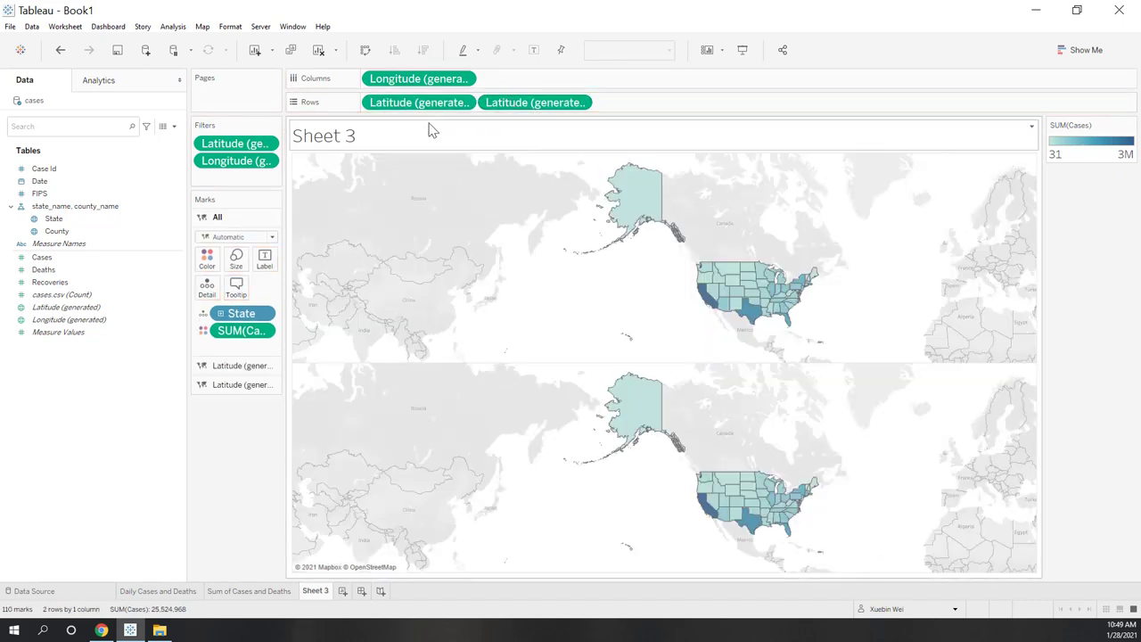
click(251, 386)
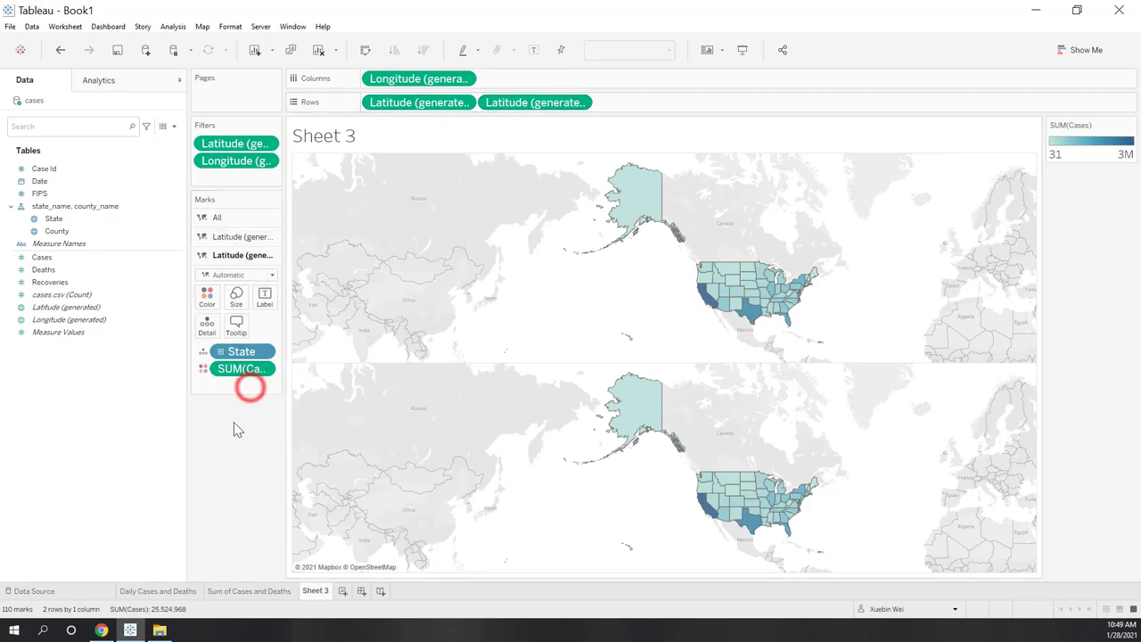
drag(236, 370, 143, 464)
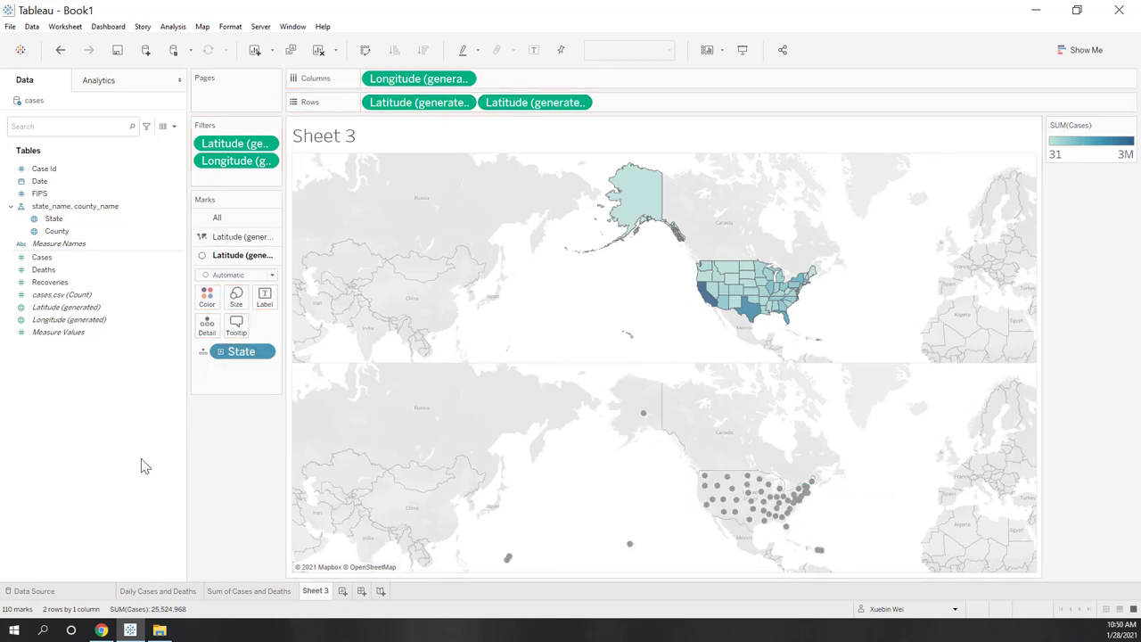
click(63, 282)
drag(46, 270, 237, 301)
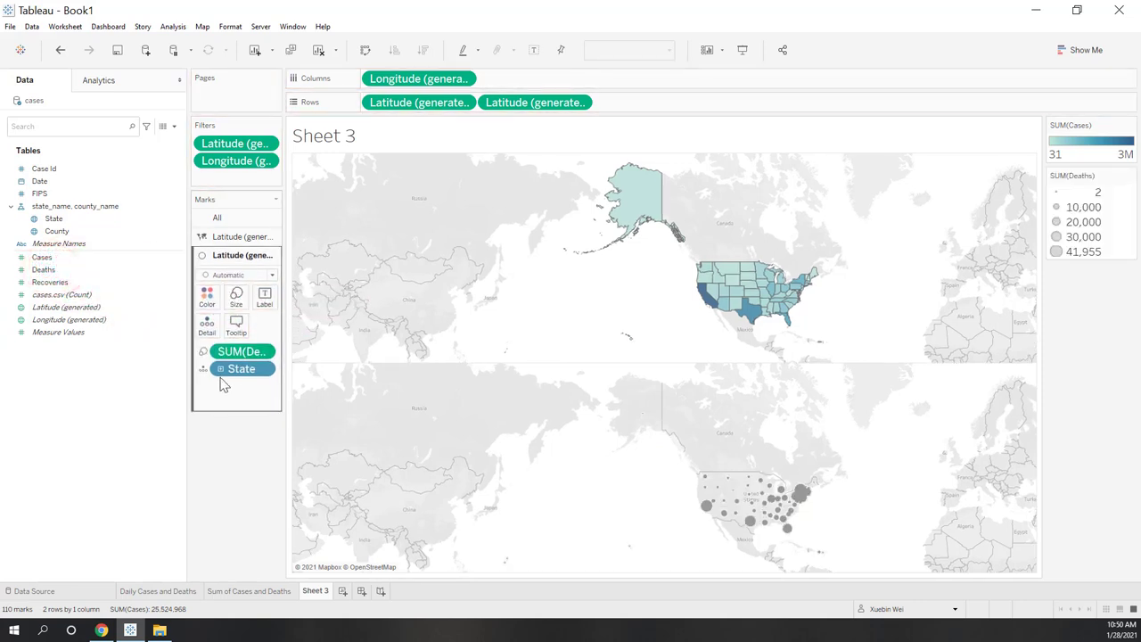
Step: Combine both layers as a dual-axis map and colour the Deaths circles orange
click(580, 103)
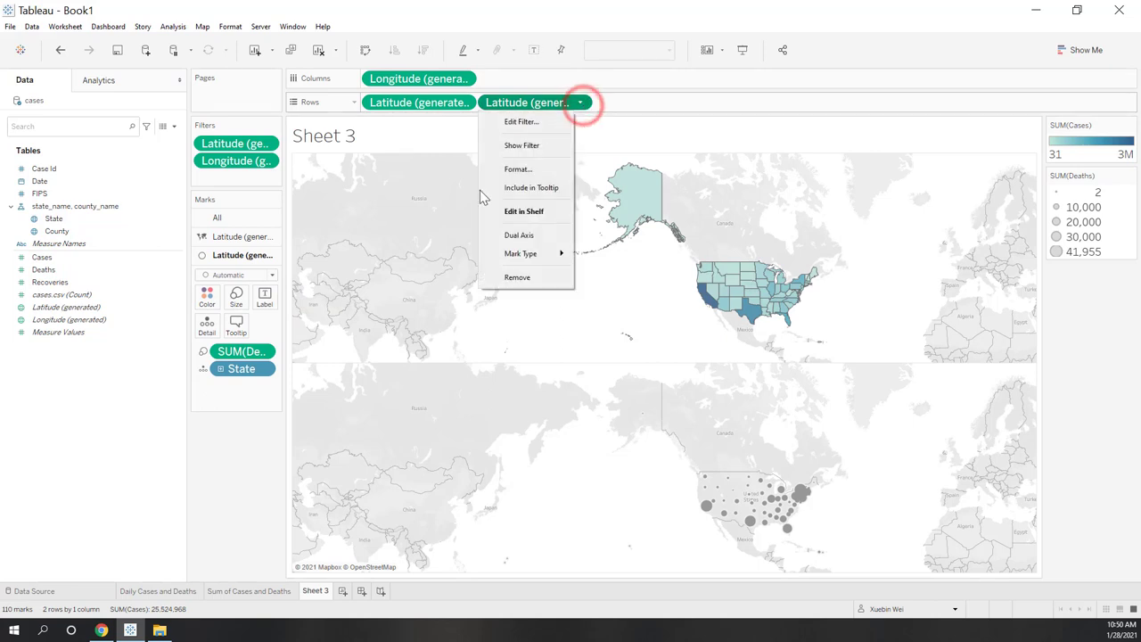
mouse_move(527, 262)
click(522, 238)
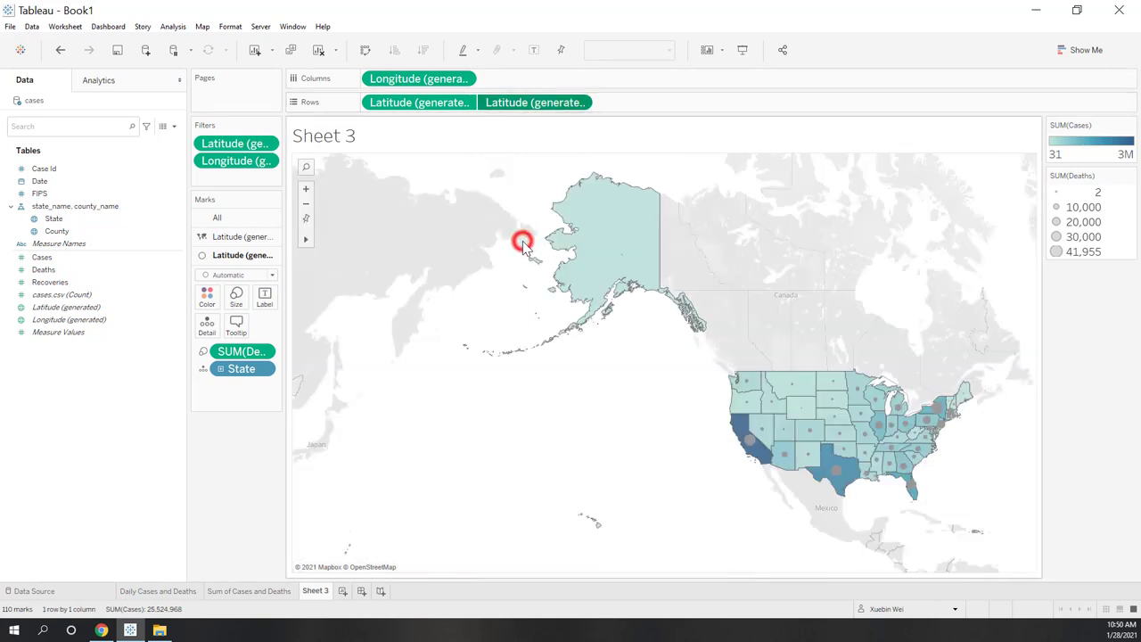
click(208, 298)
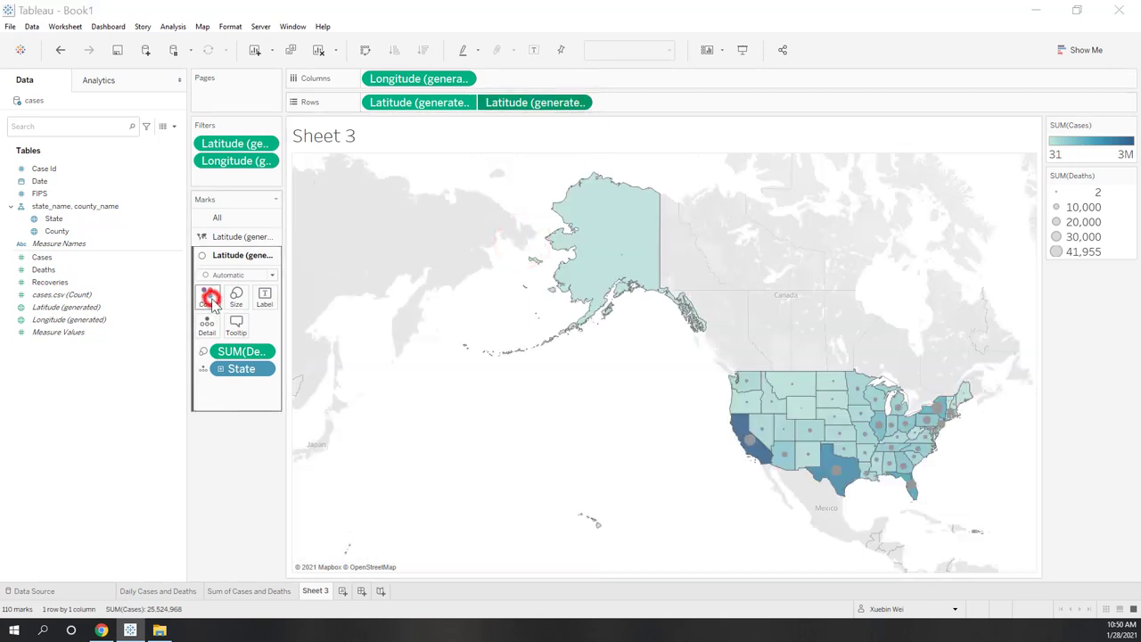
click(251, 340)
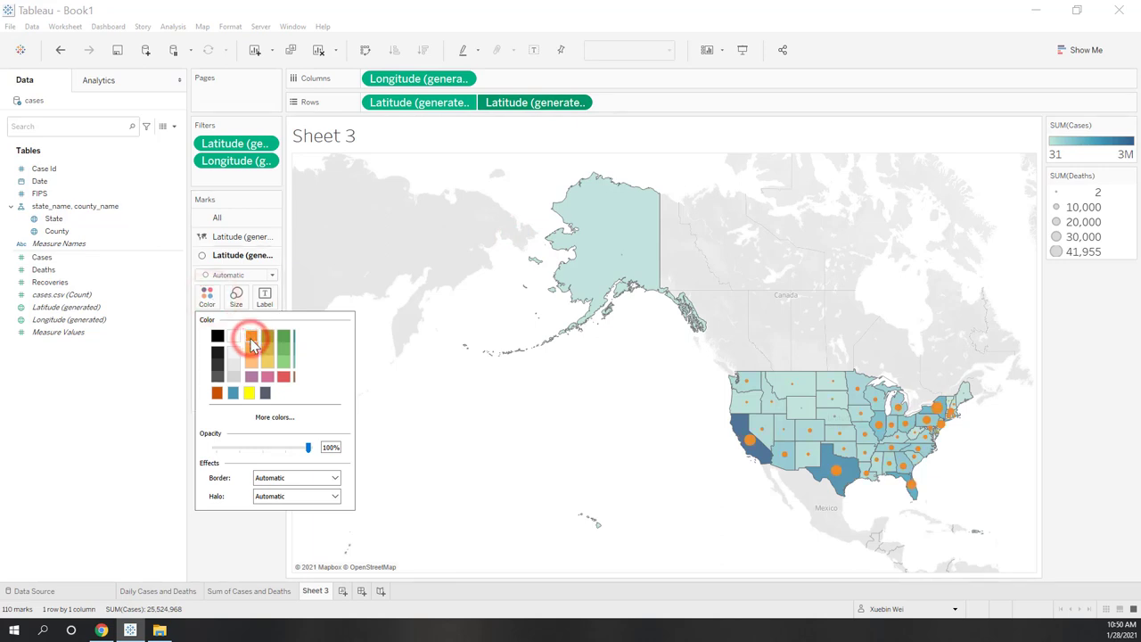
click(268, 549)
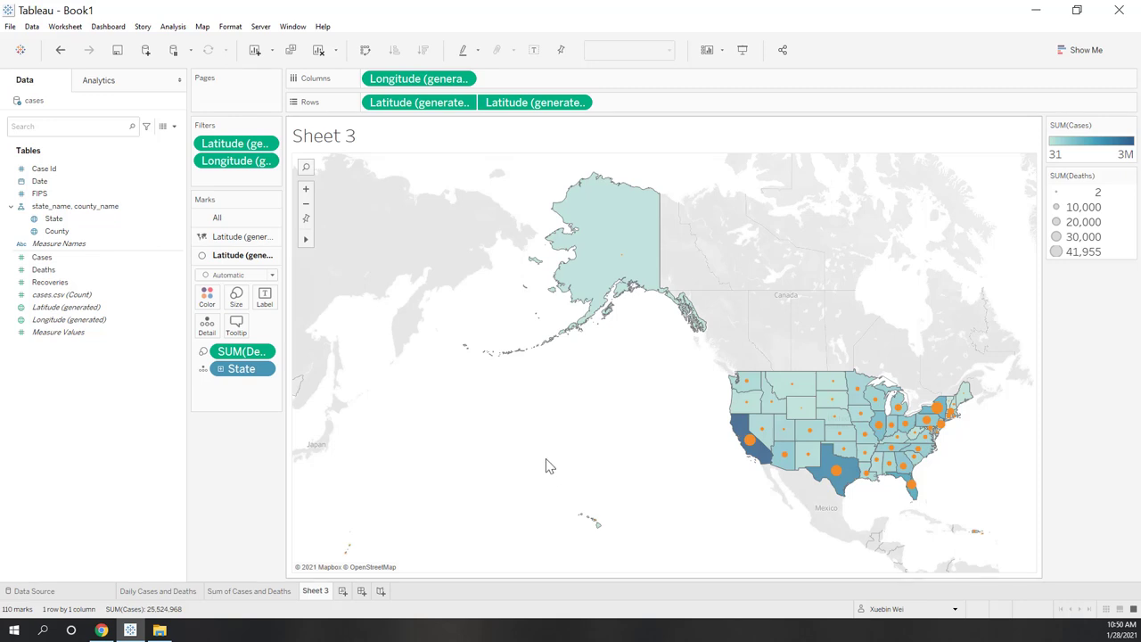
double_click(313, 591)
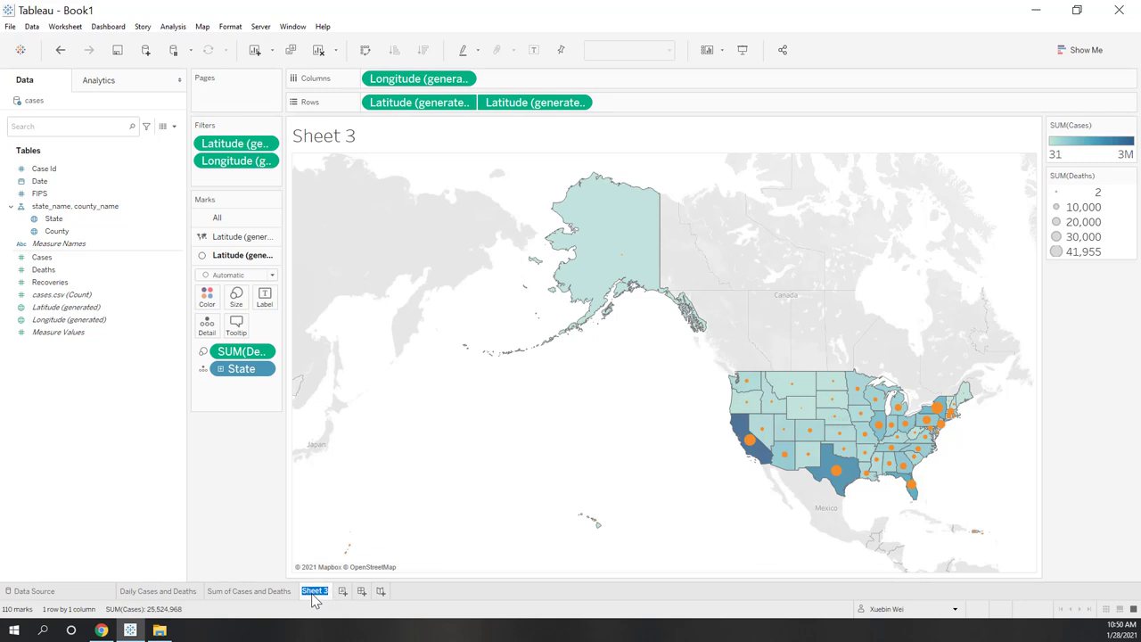
Step: Enter 'Number of Cases and Deaths per State' as the Sheet 3 tab name
text(Number of)
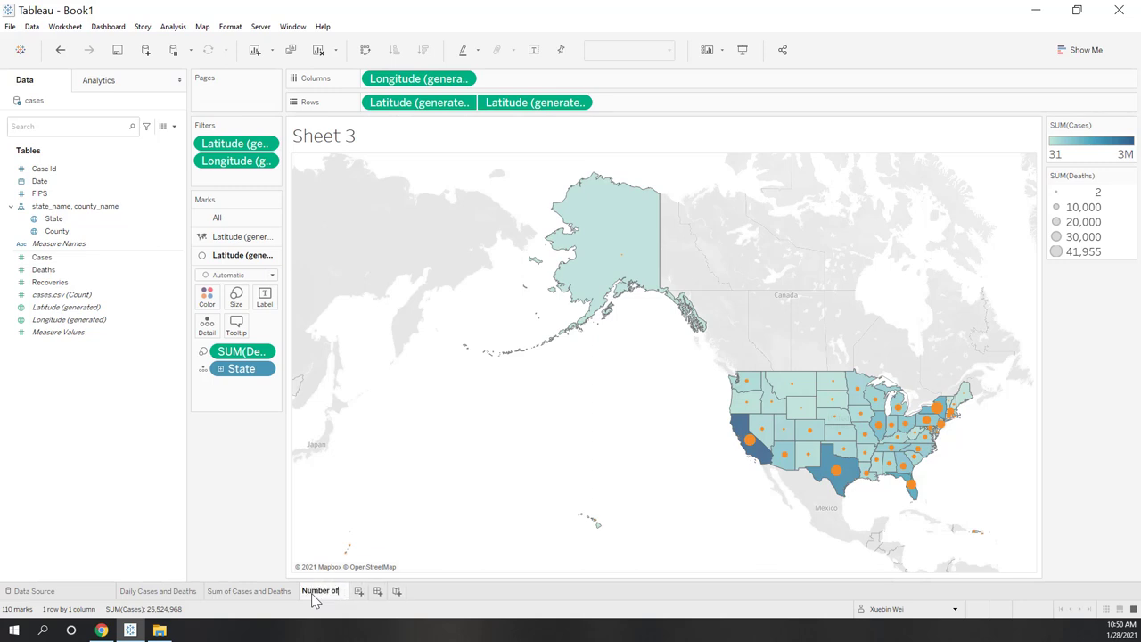
text( Cases an)
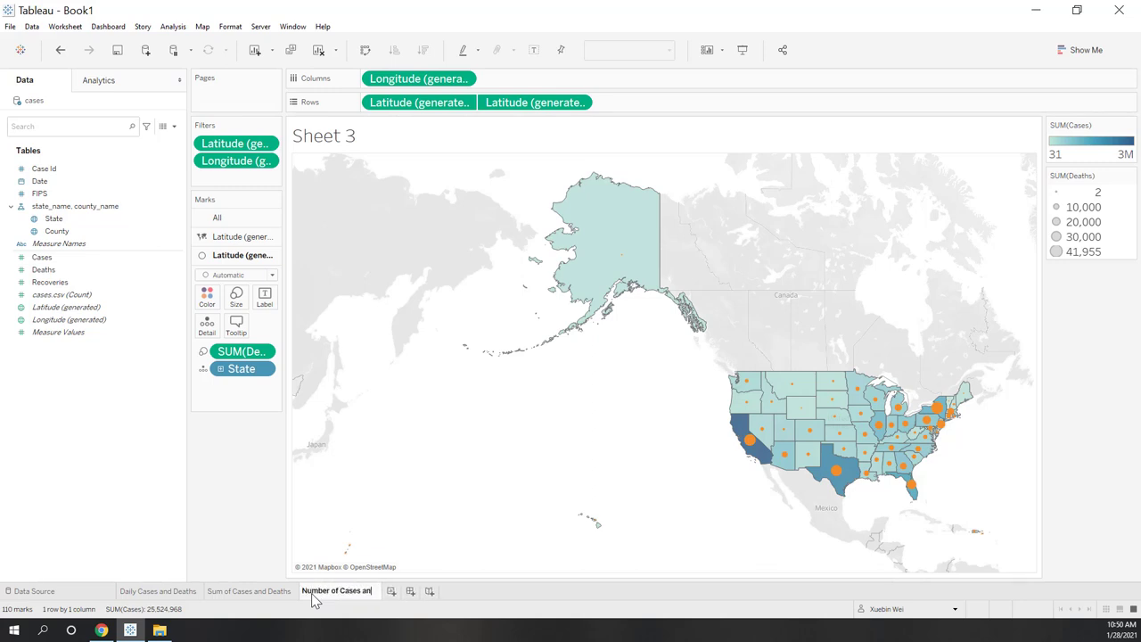
text(d Deaths per )
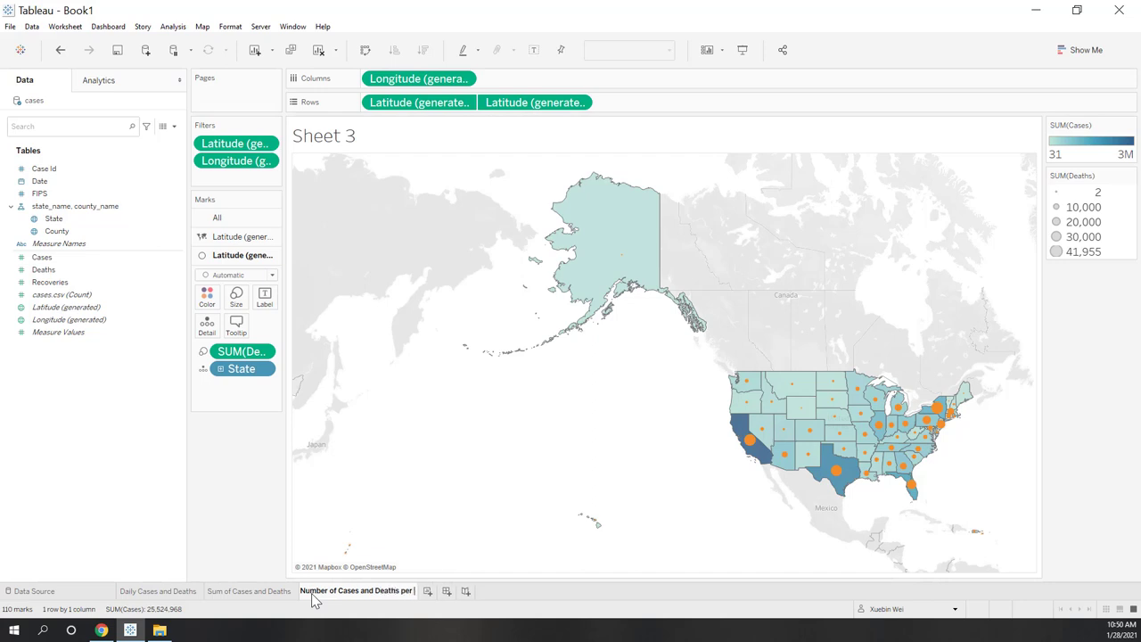
text(State)
key(Return)
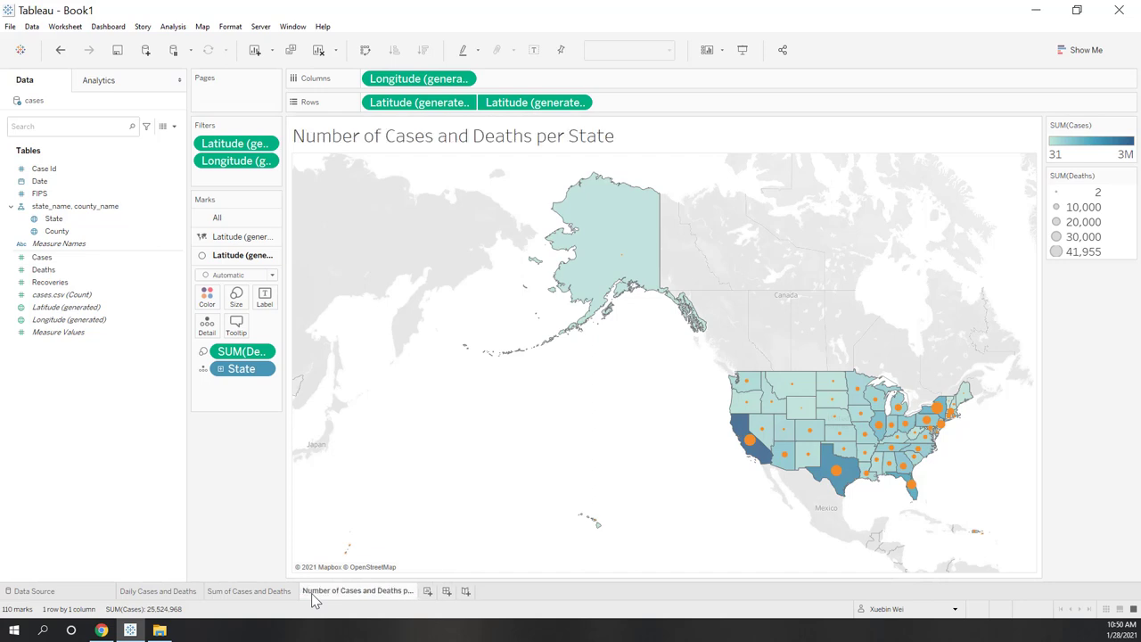
click(271, 496)
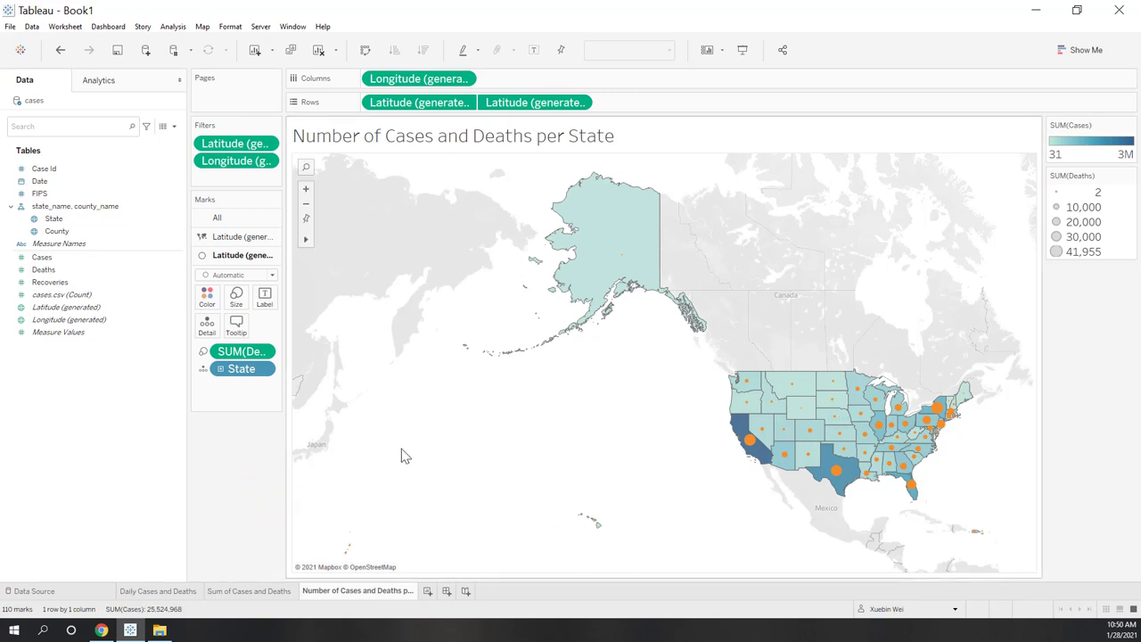
Step: Duplicate the state map sheet, drill it down to counties, and filter out the 224 unknown counties
right_click(375, 595)
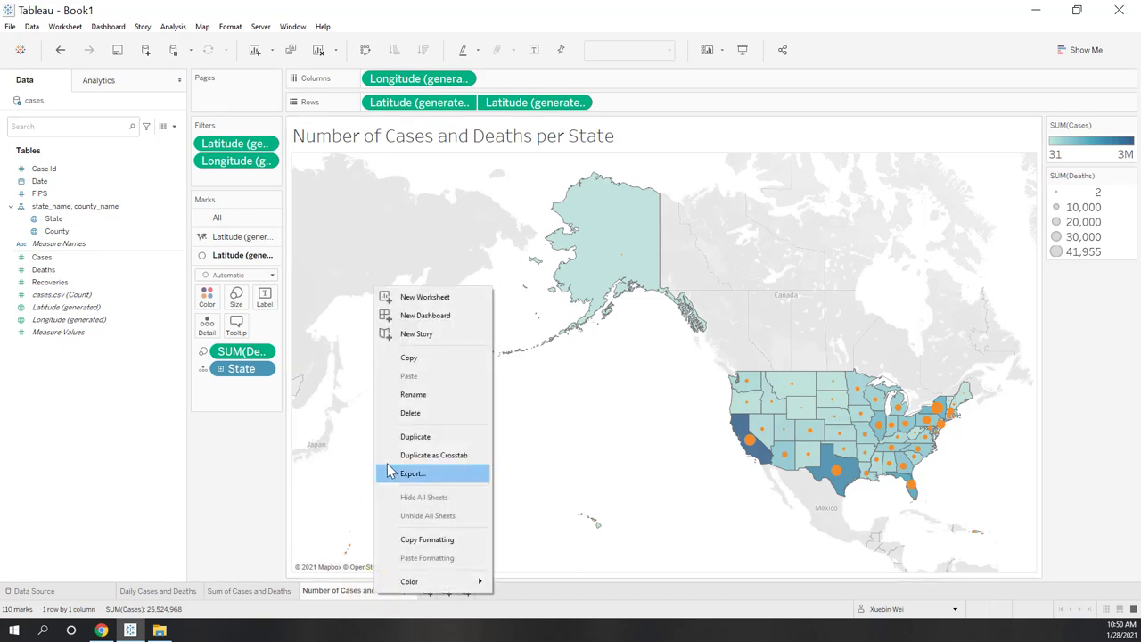
click(416, 436)
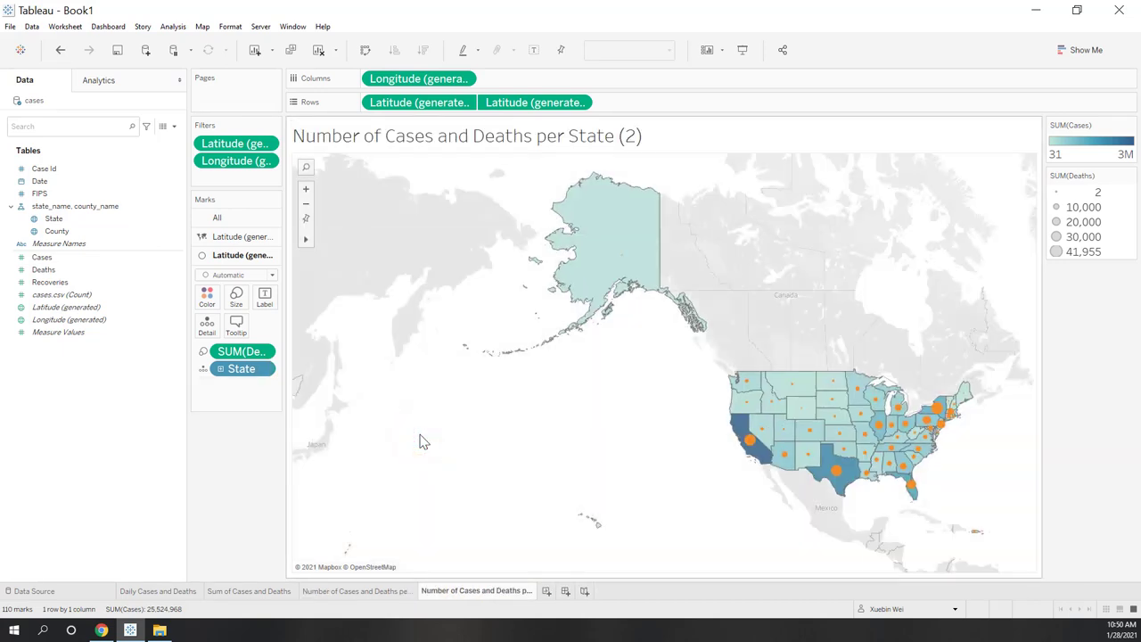
click(217, 219)
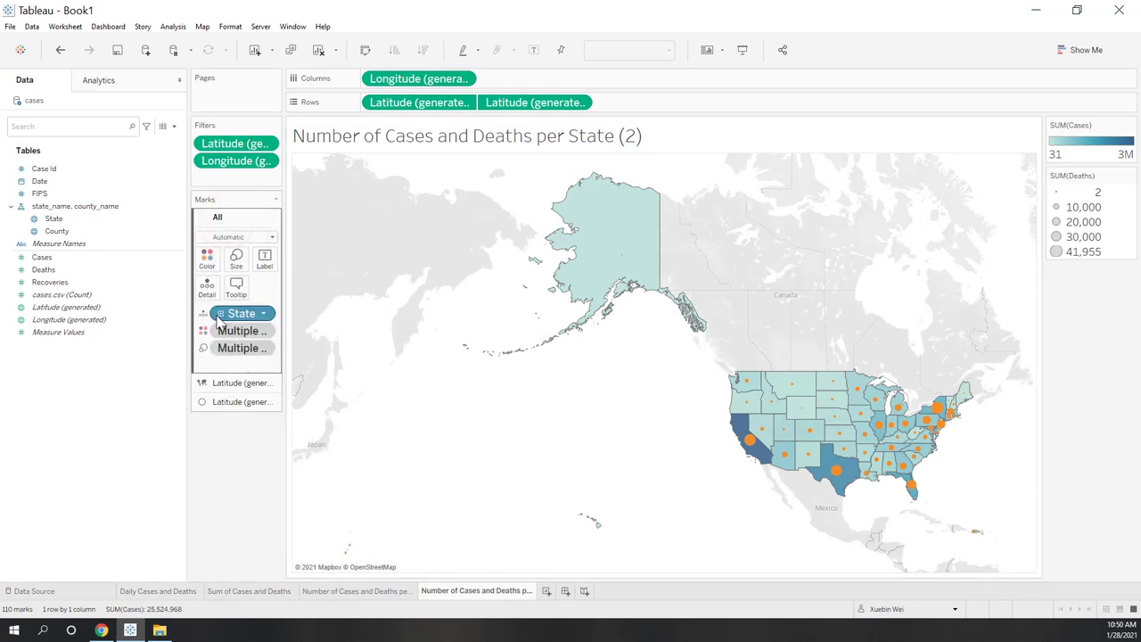
click(220, 315)
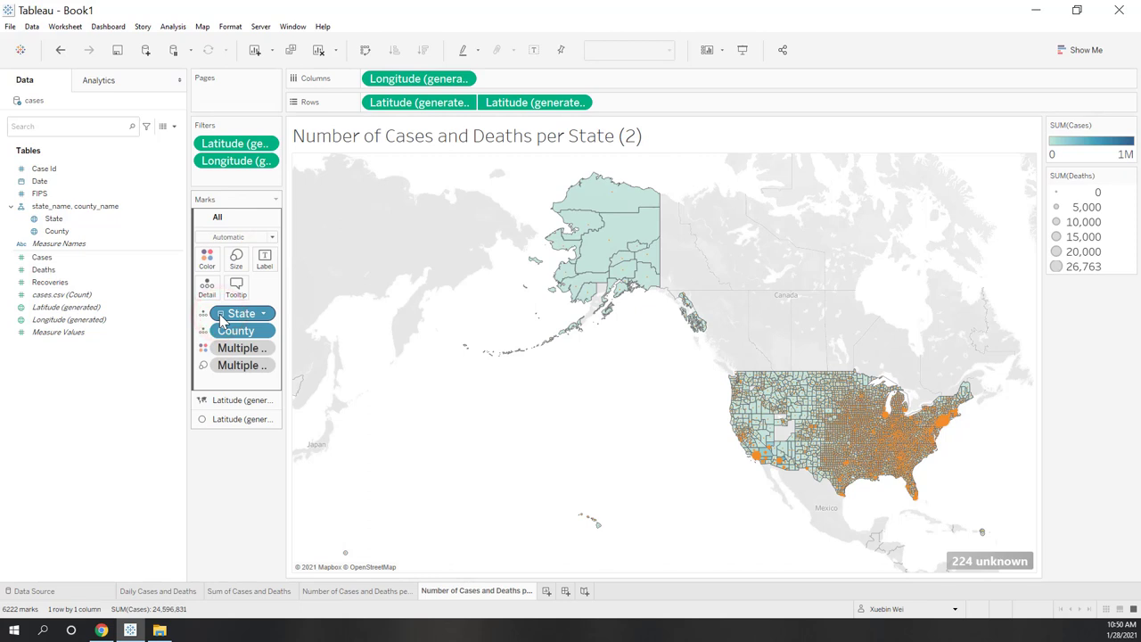
right_click(972, 562)
click(970, 561)
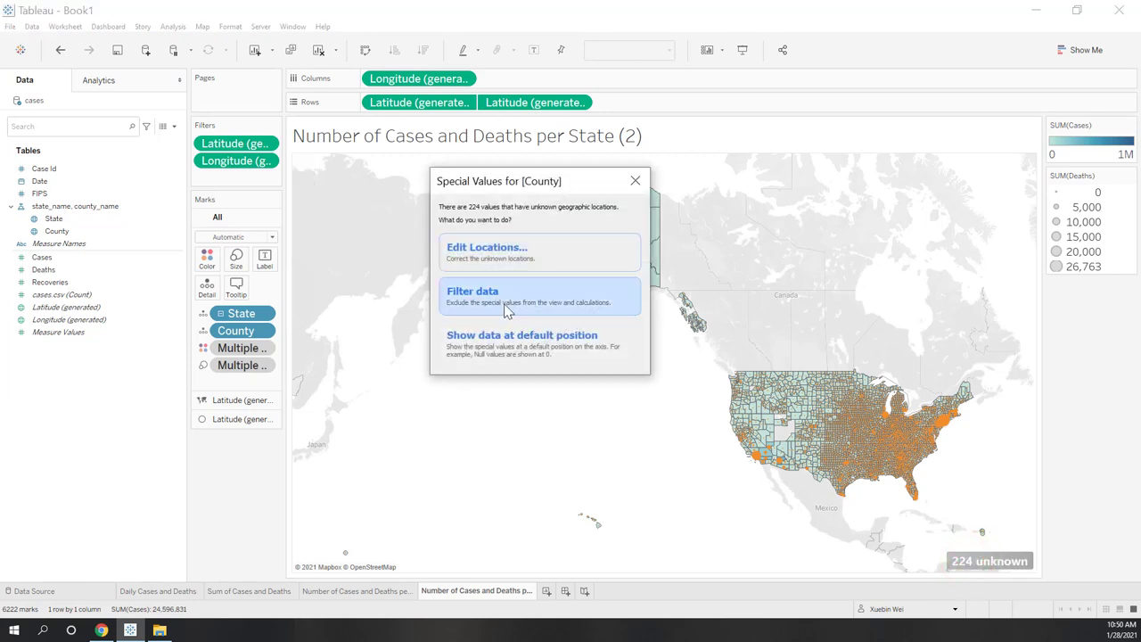
click(504, 301)
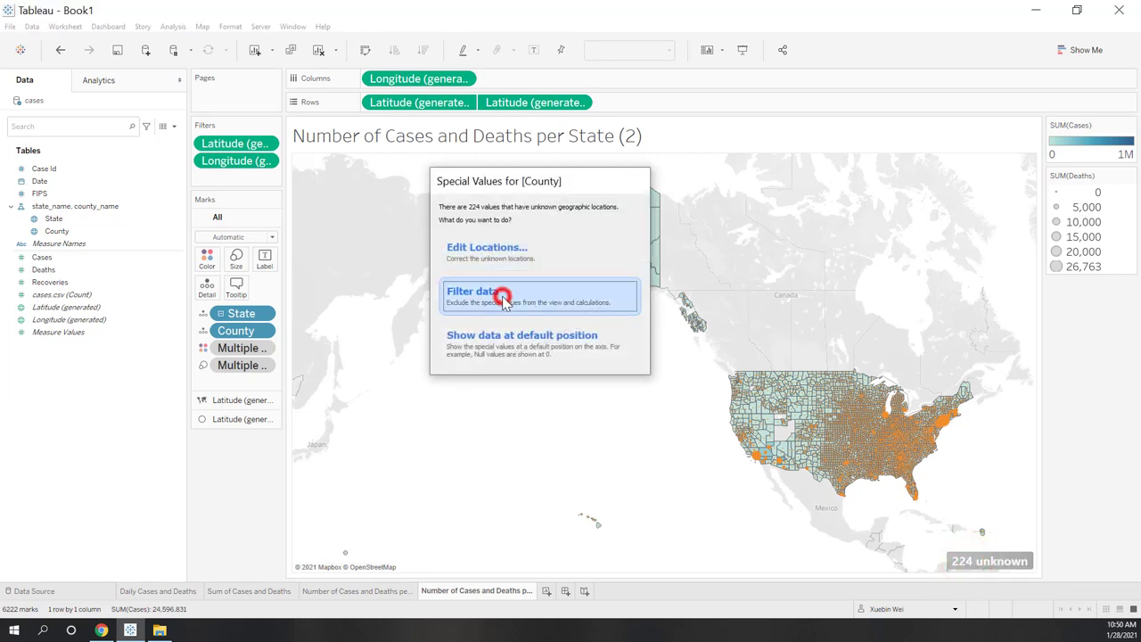
Step: Replace 'State (2)' in the copy's name with 'County'
double_click(502, 591)
drag(502, 594, 560, 594)
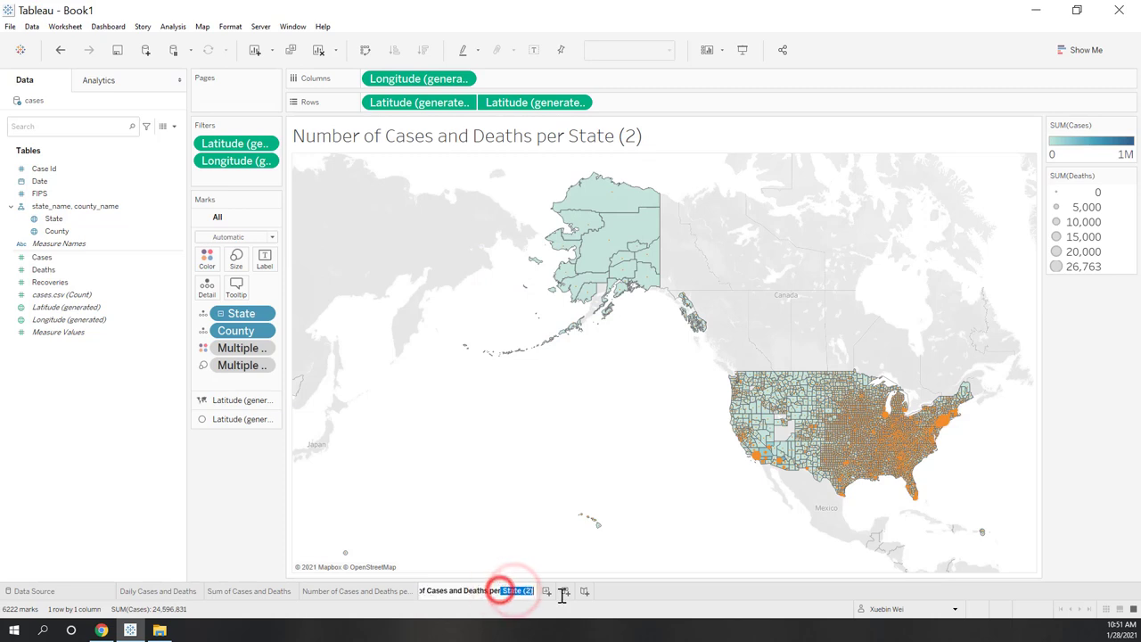
text(County)
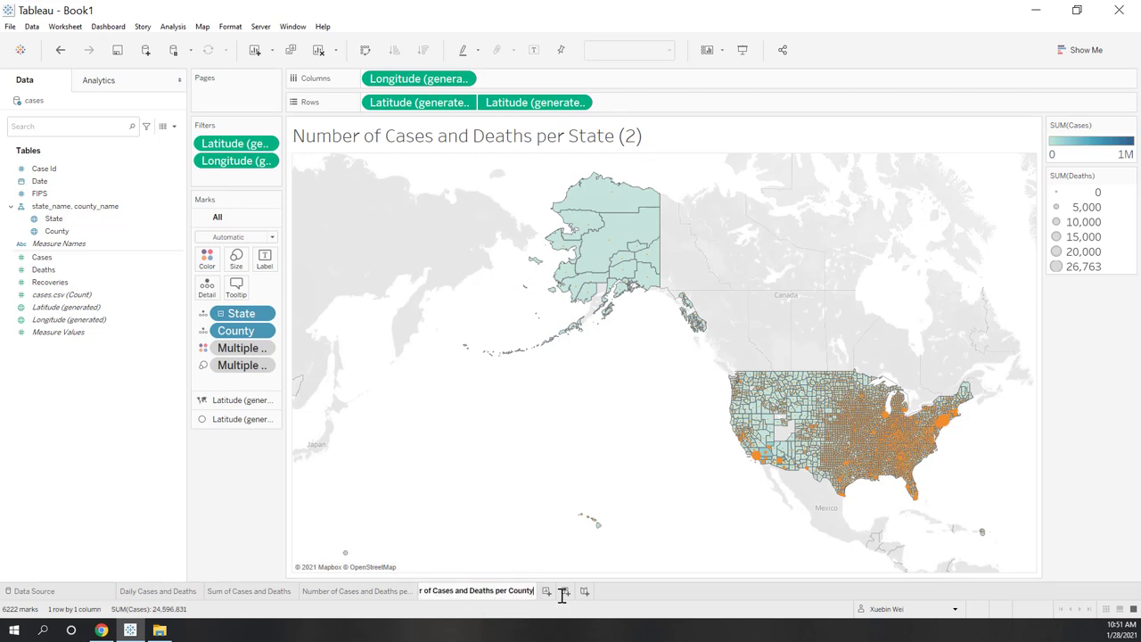
key(Return)
click(238, 513)
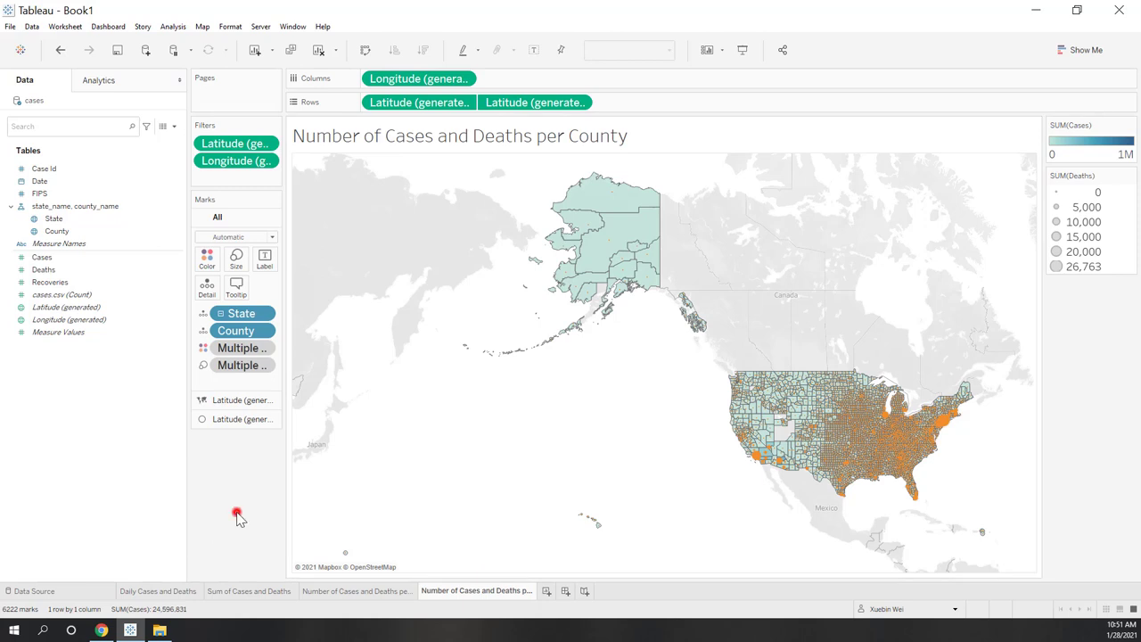
mouse_move(912, 504)
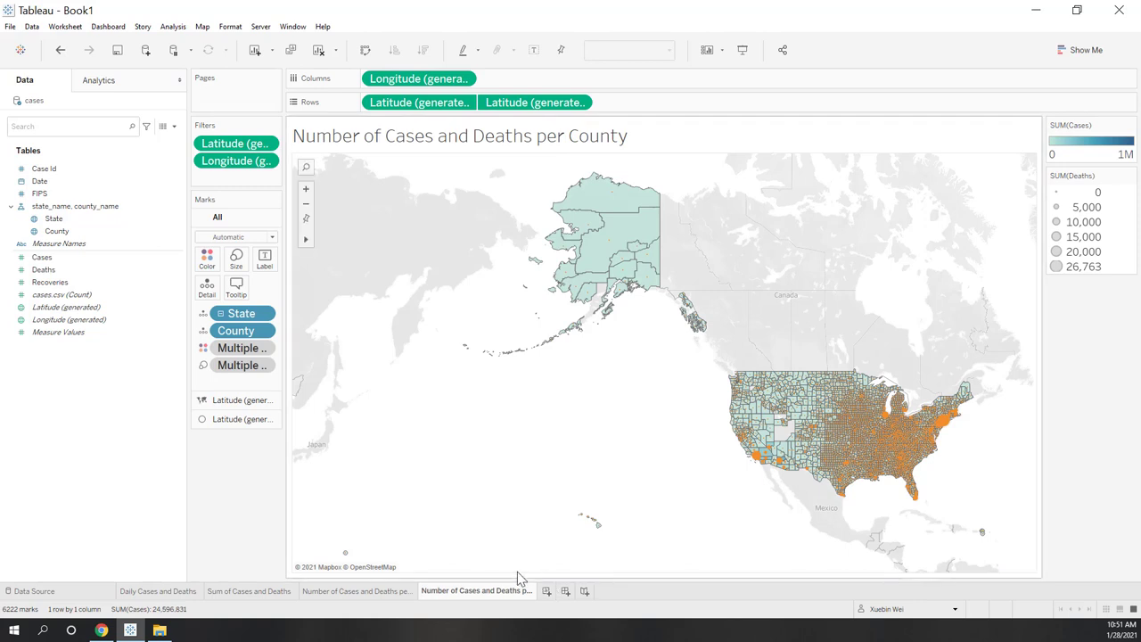
Step: On a new worksheet, show Measure Values across Measure Names columns
click(546, 591)
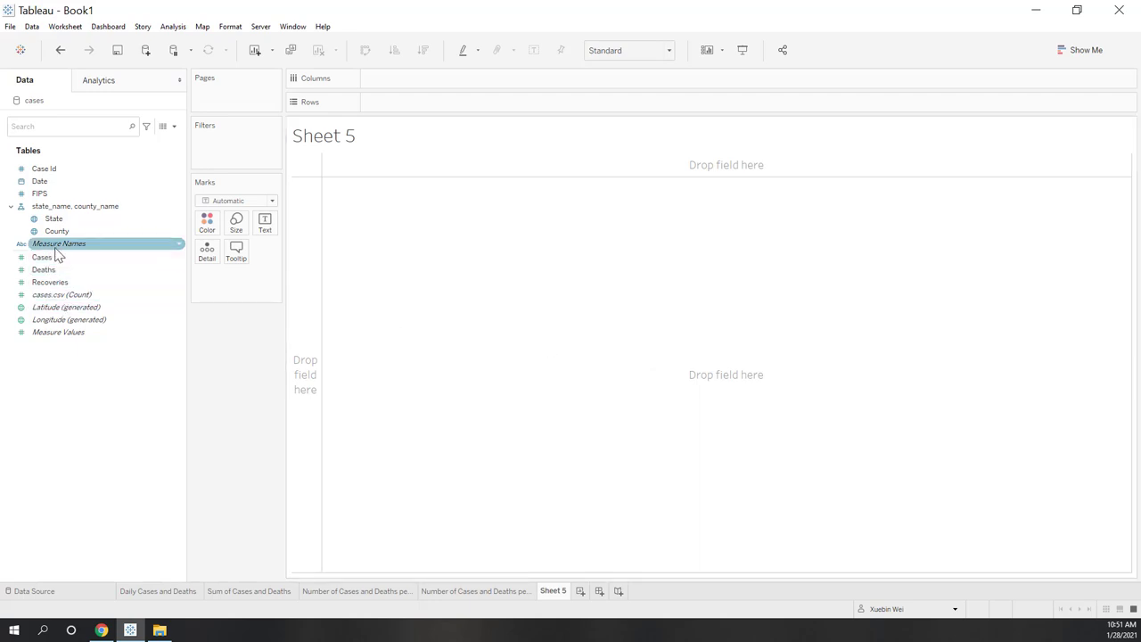
drag(58, 243, 445, 80)
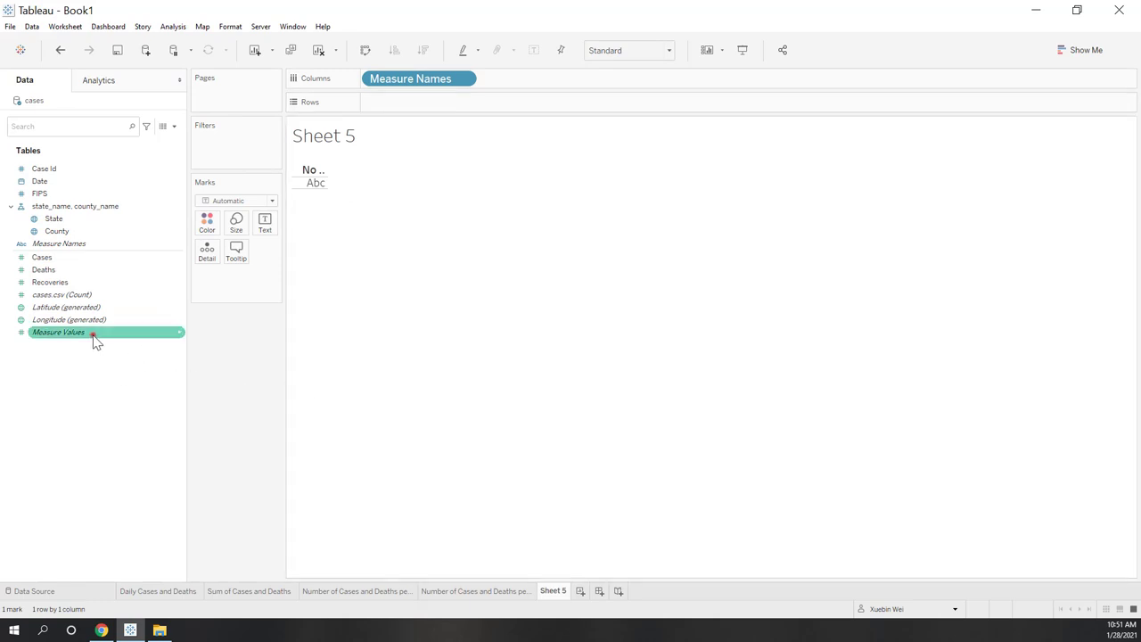
drag(94, 333, 273, 230)
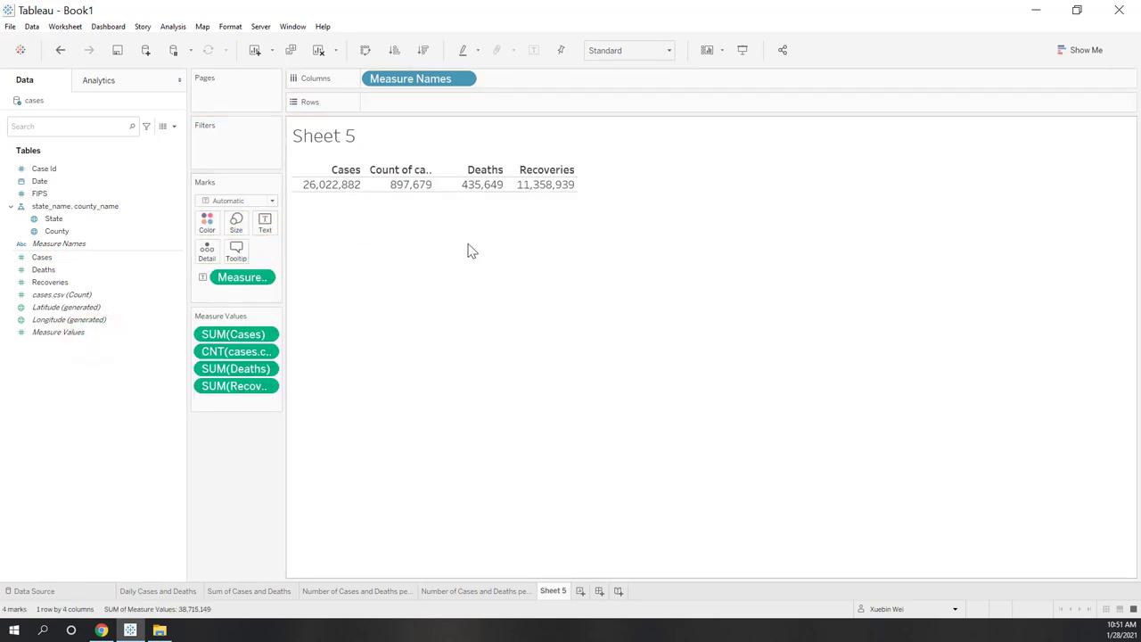
Step: Name the sheet 'Numbers' and hide its title
right_click(345, 140)
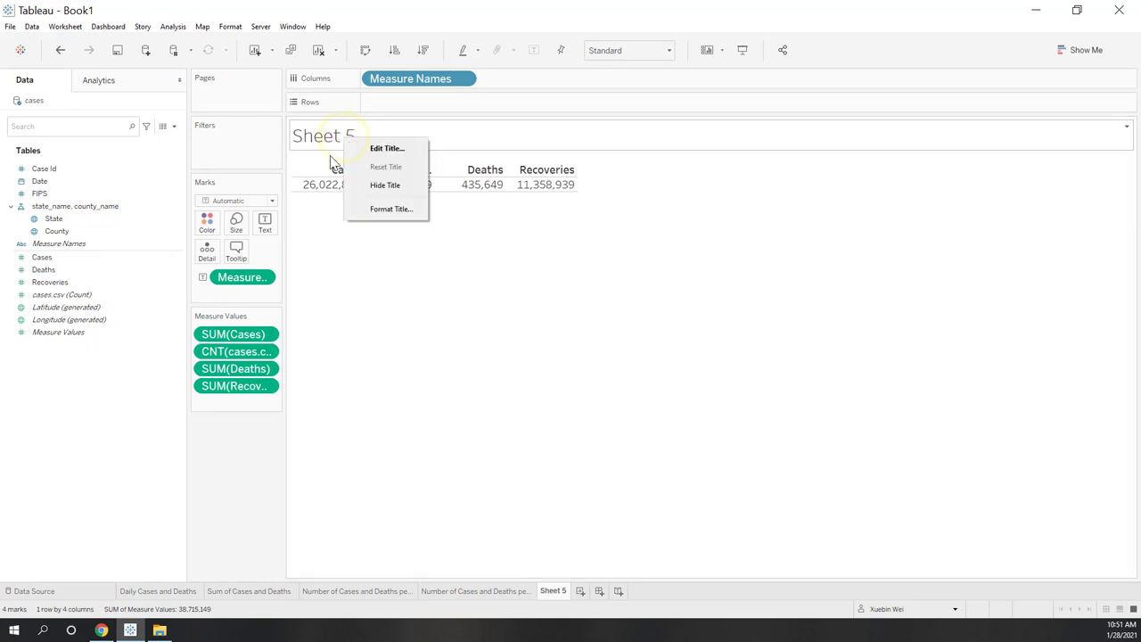
click(398, 317)
double_click(550, 593)
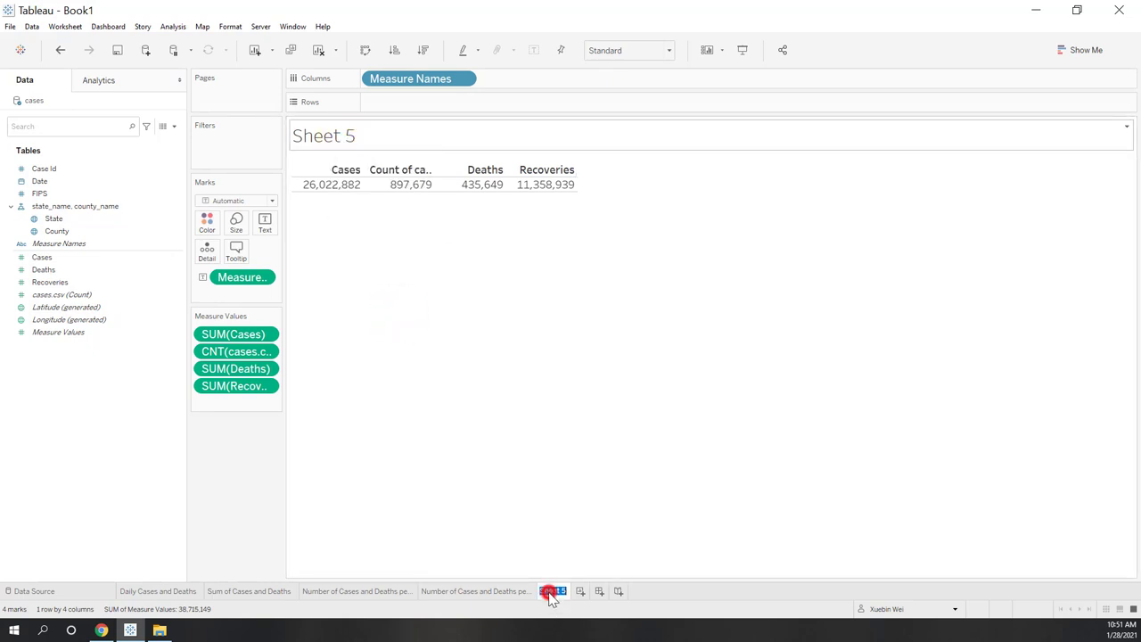
text(Numbers)
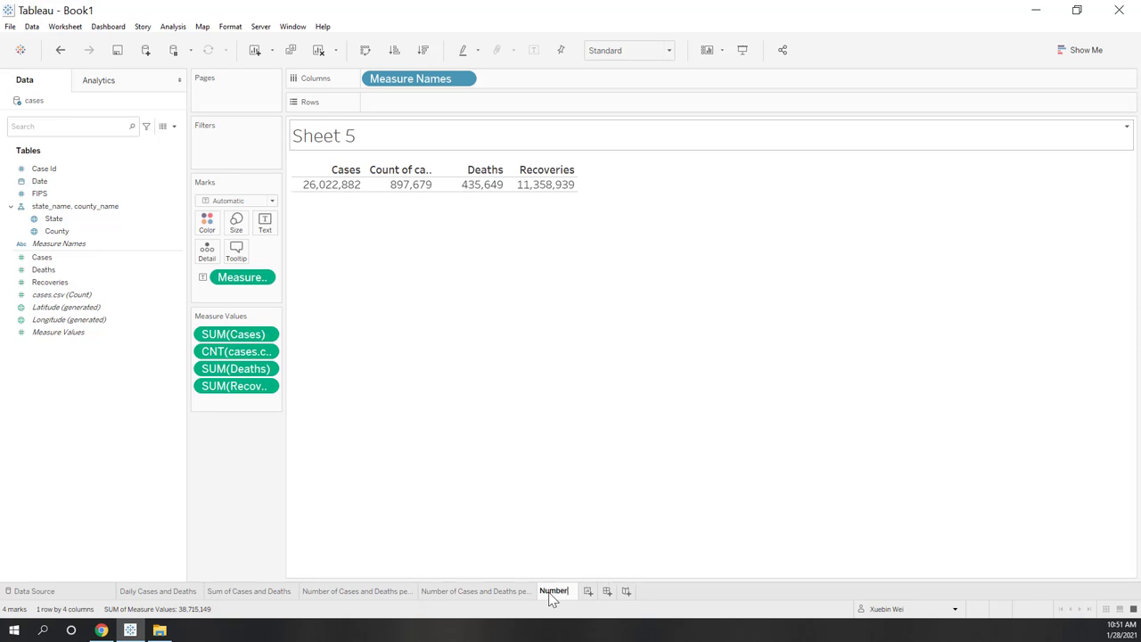
key(Return)
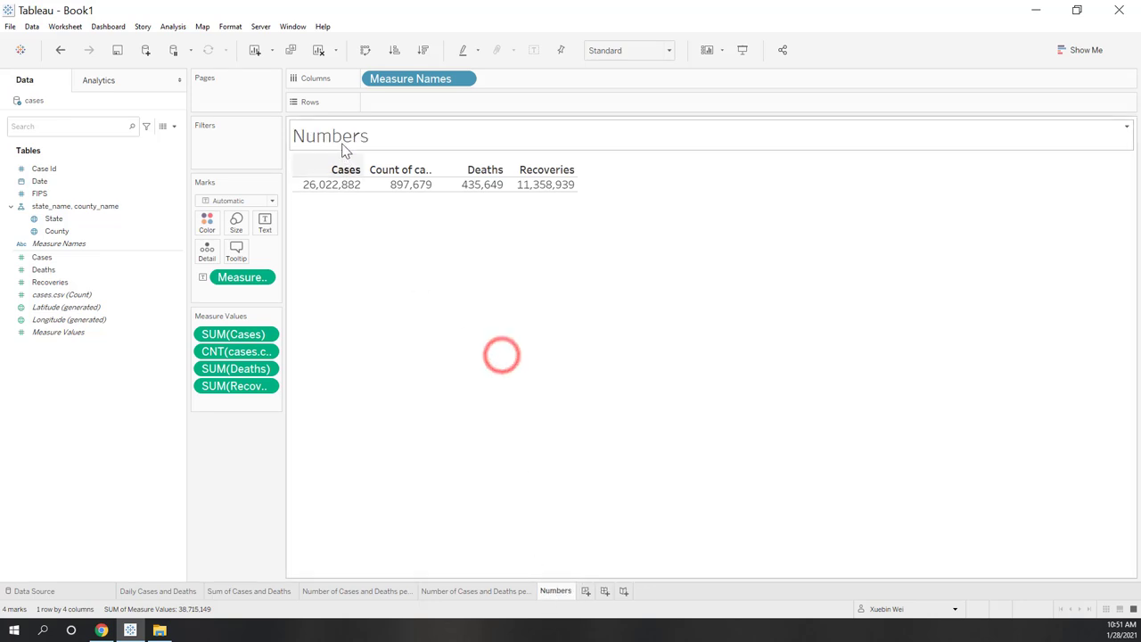
right_click(344, 135)
click(364, 182)
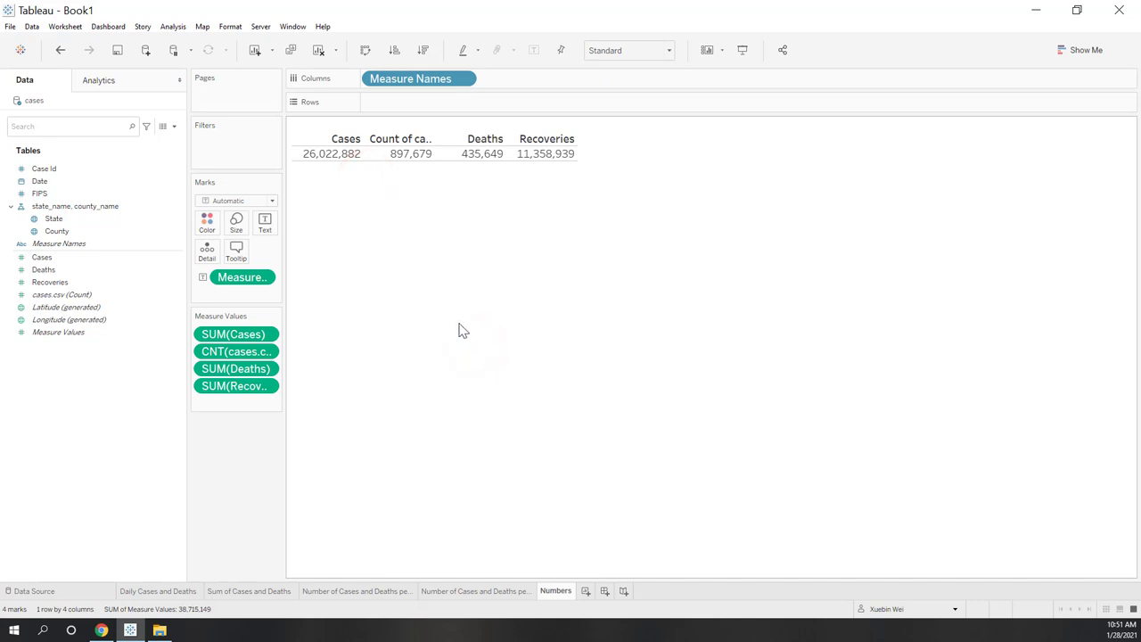
Step: Remove the count of cases and Recoveries, then swap so Cases and Deaths stack as rows
drag(259, 359, 68, 436)
drag(212, 375, 398, 471)
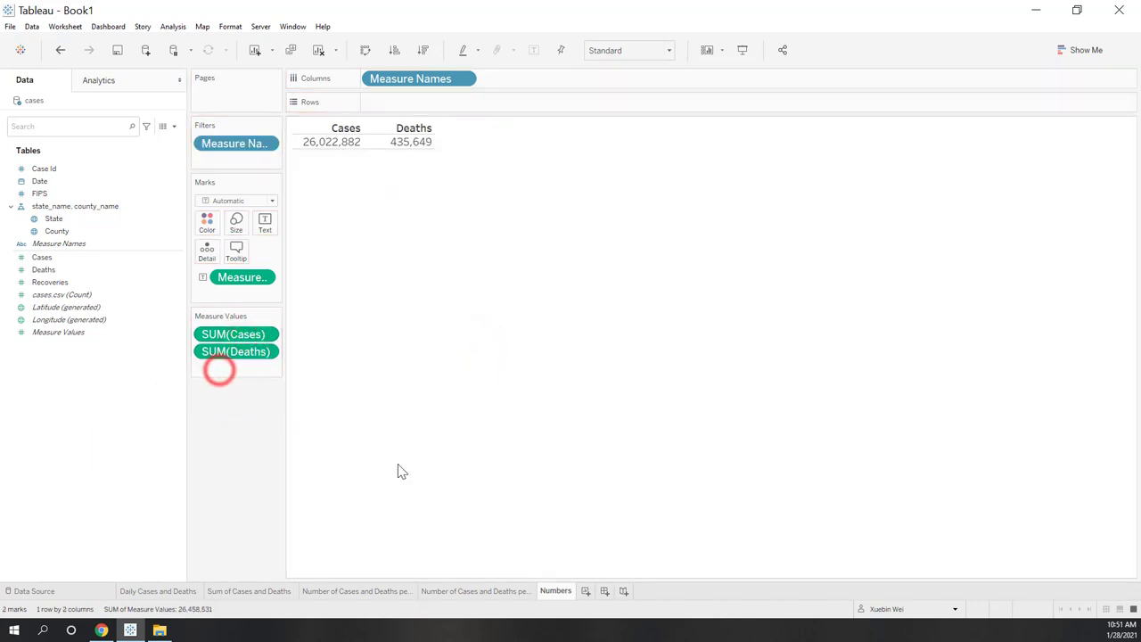
click(365, 50)
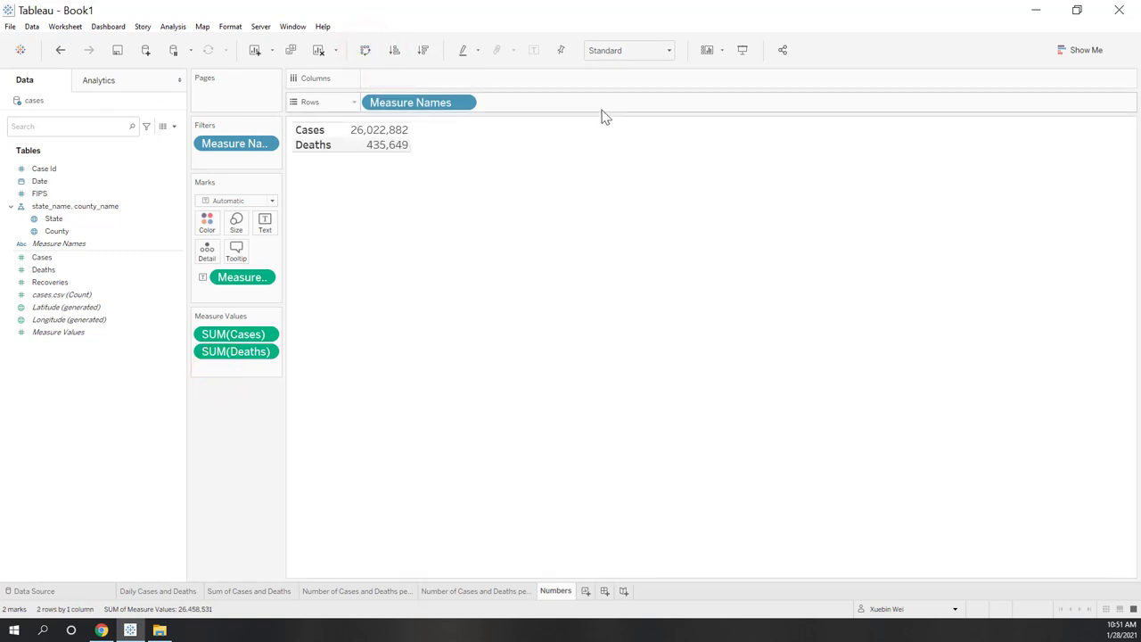
right_click(383, 130)
Step: Give SUM(Cases) a custom number format displayed in millions
click(405, 220)
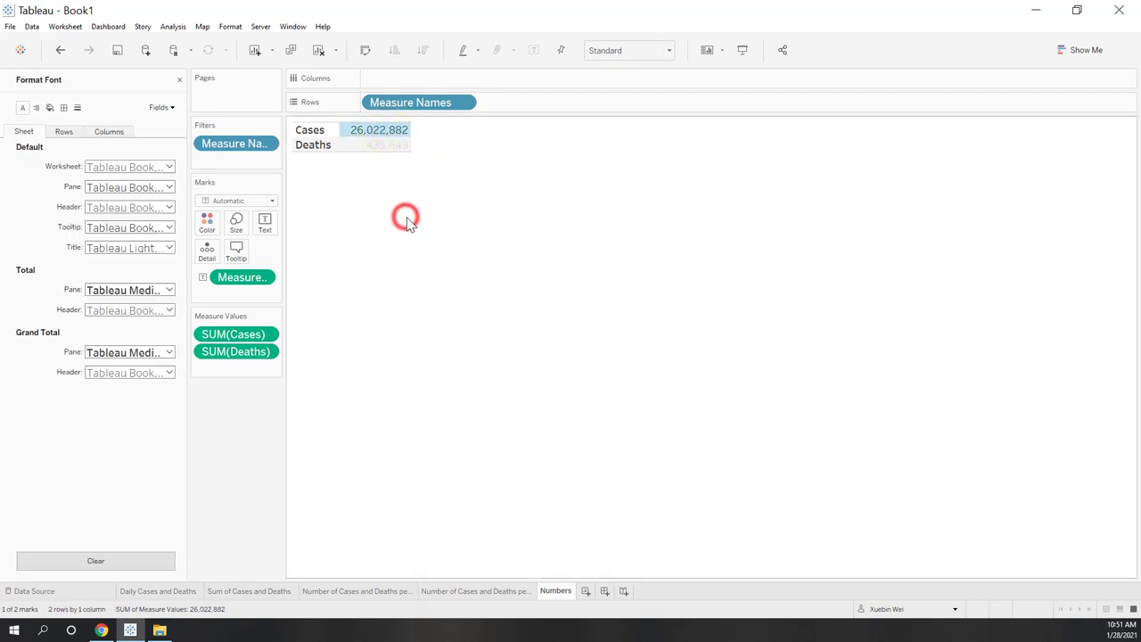
click(162, 107)
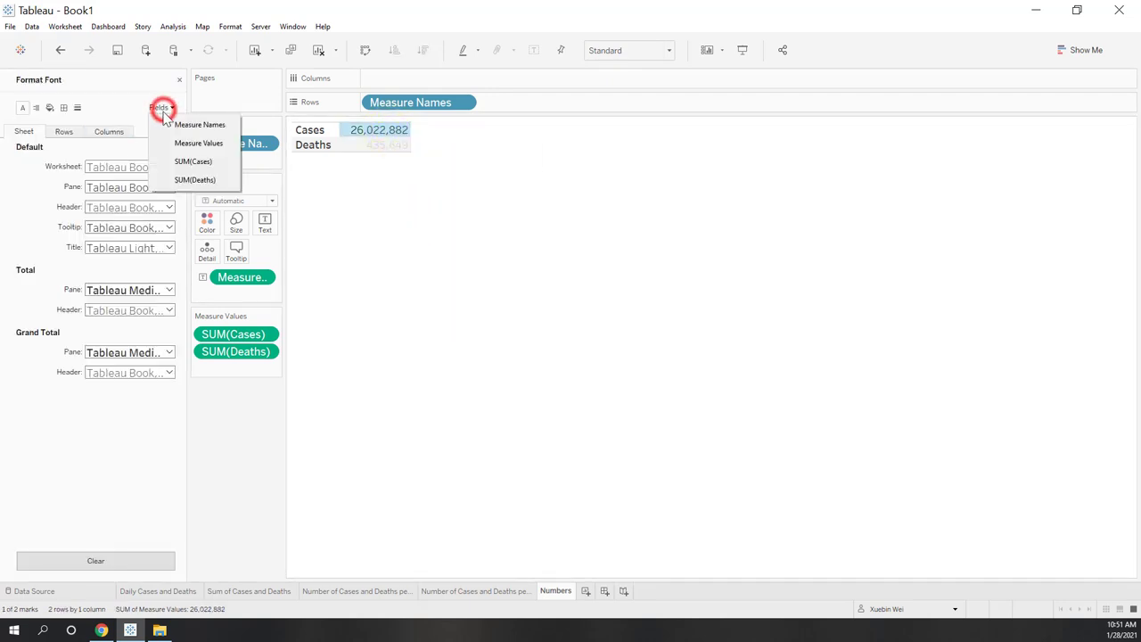
click(173, 161)
click(170, 164)
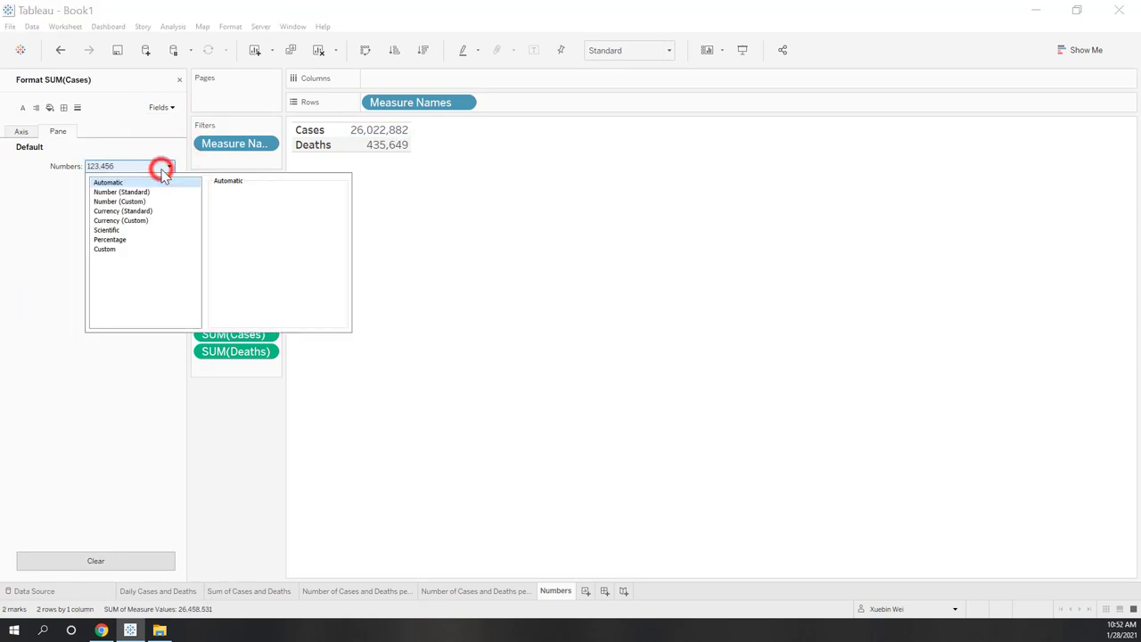
click(151, 201)
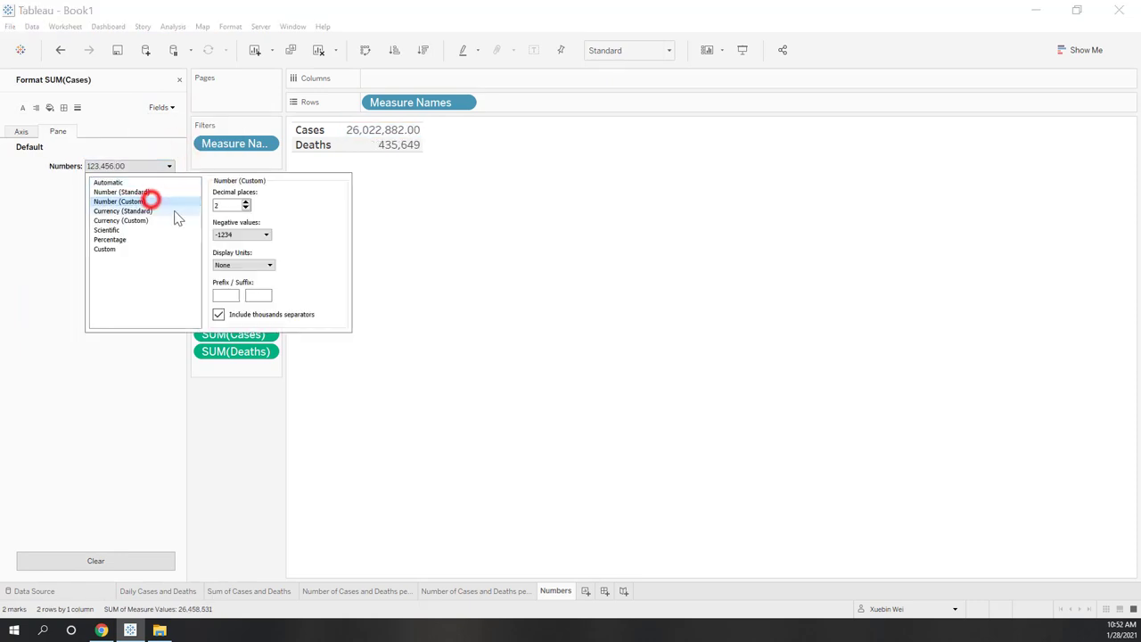
click(255, 266)
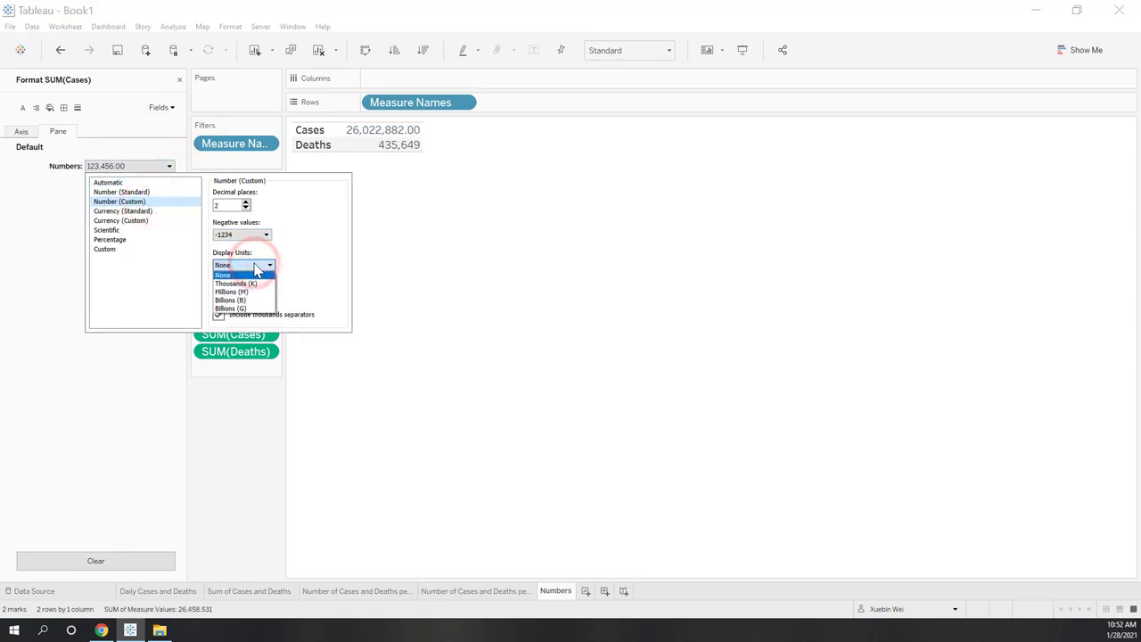
click(257, 294)
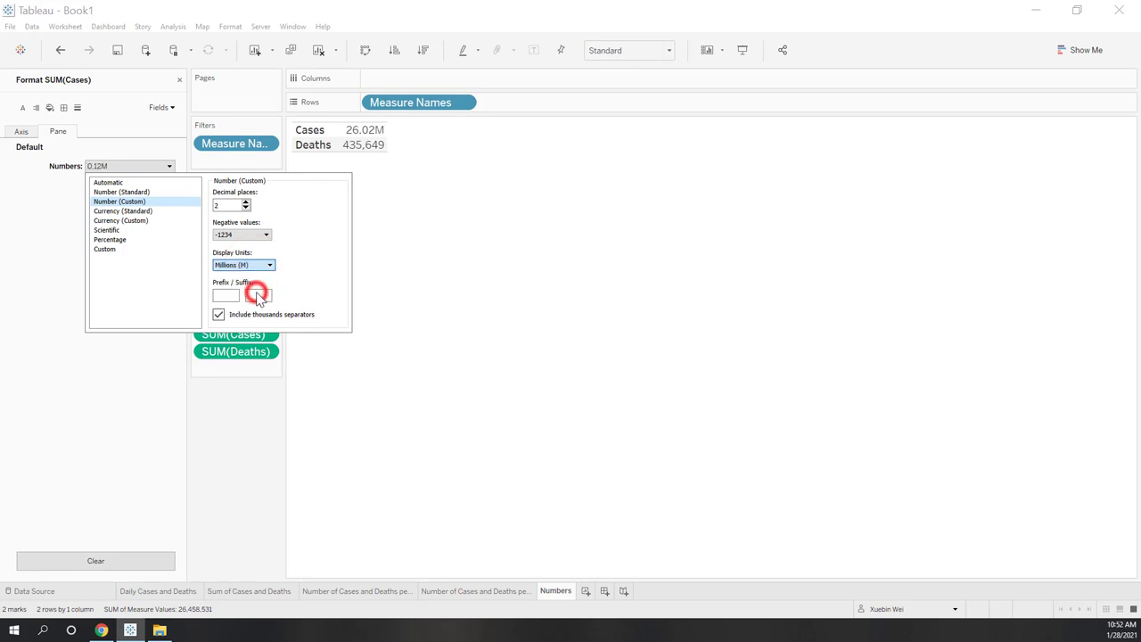
click(245, 433)
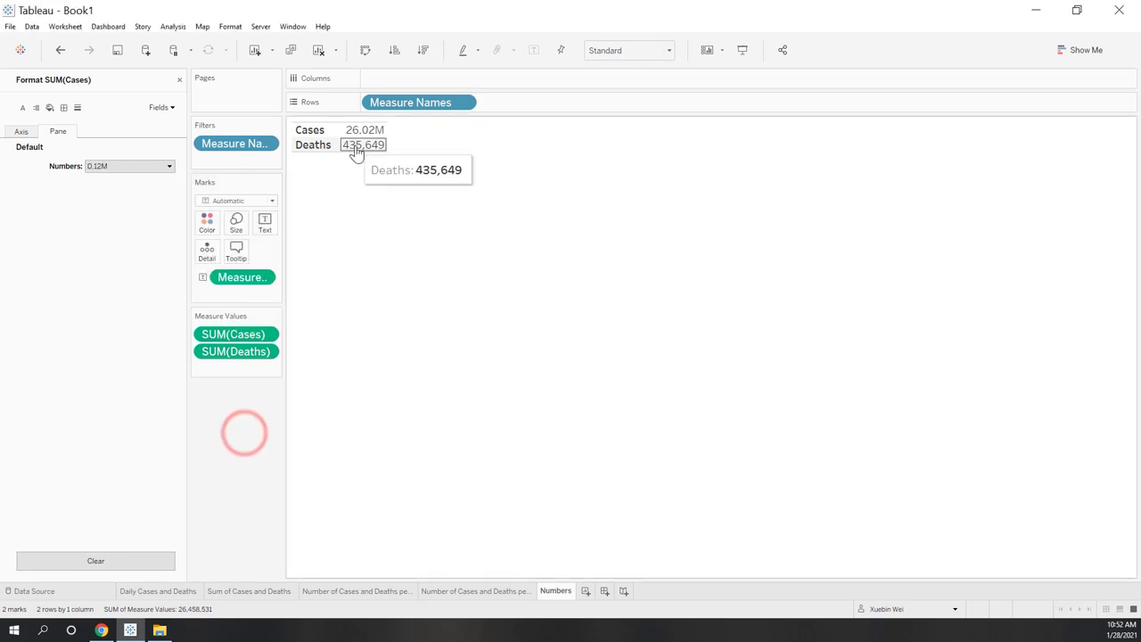
Step: Give SUM(Deaths) a custom number format displayed in thousands
click(357, 144)
click(148, 107)
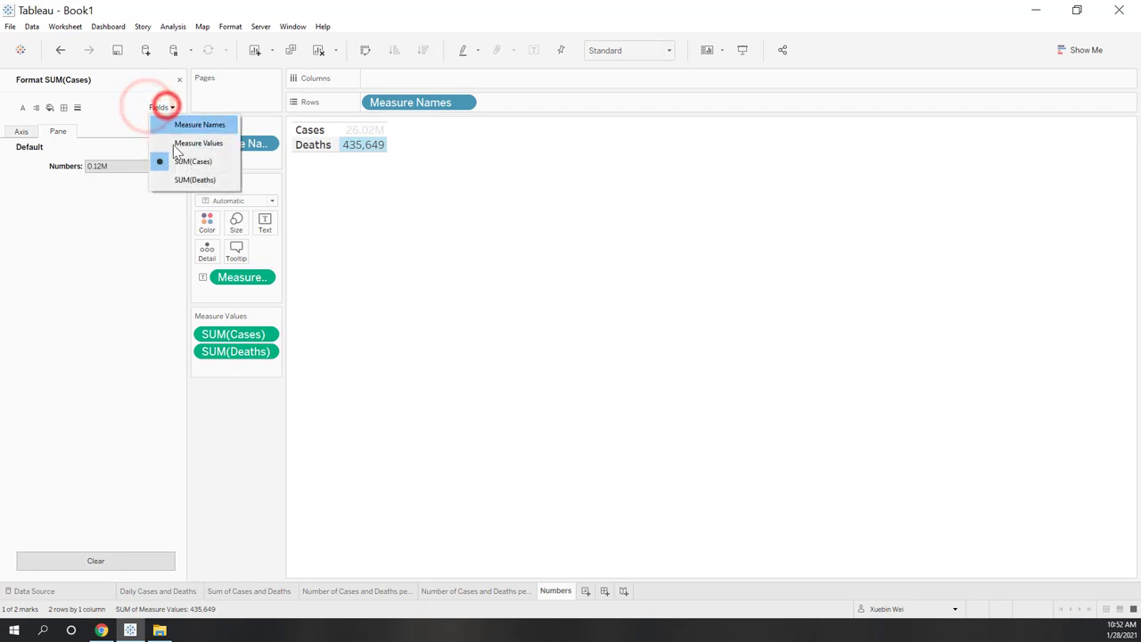
click(184, 179)
click(132, 168)
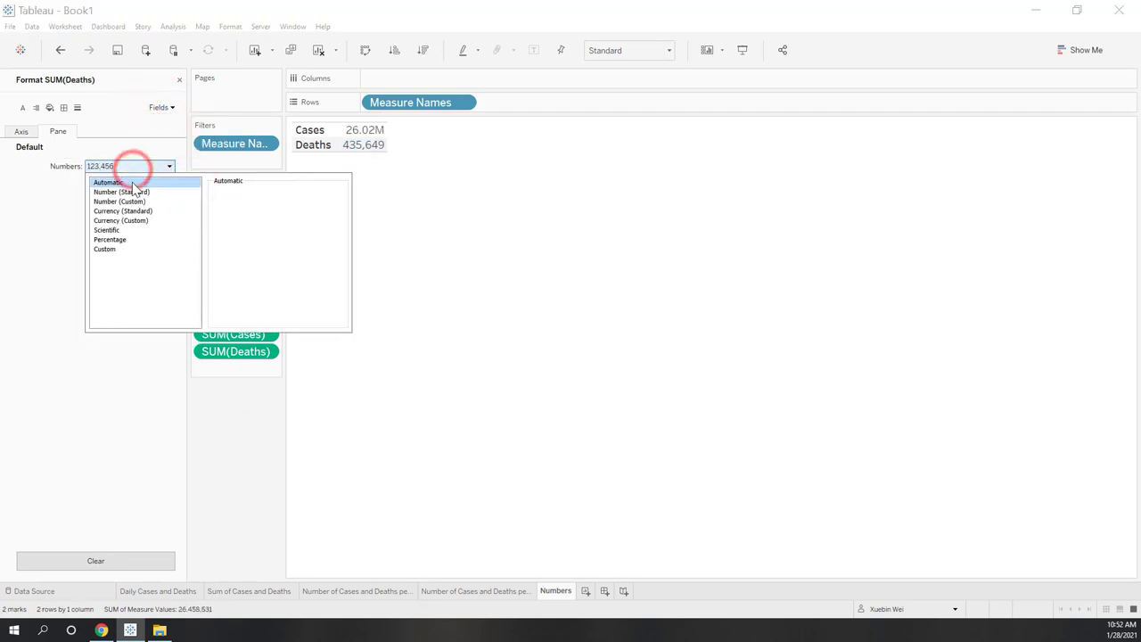
click(135, 201)
click(242, 265)
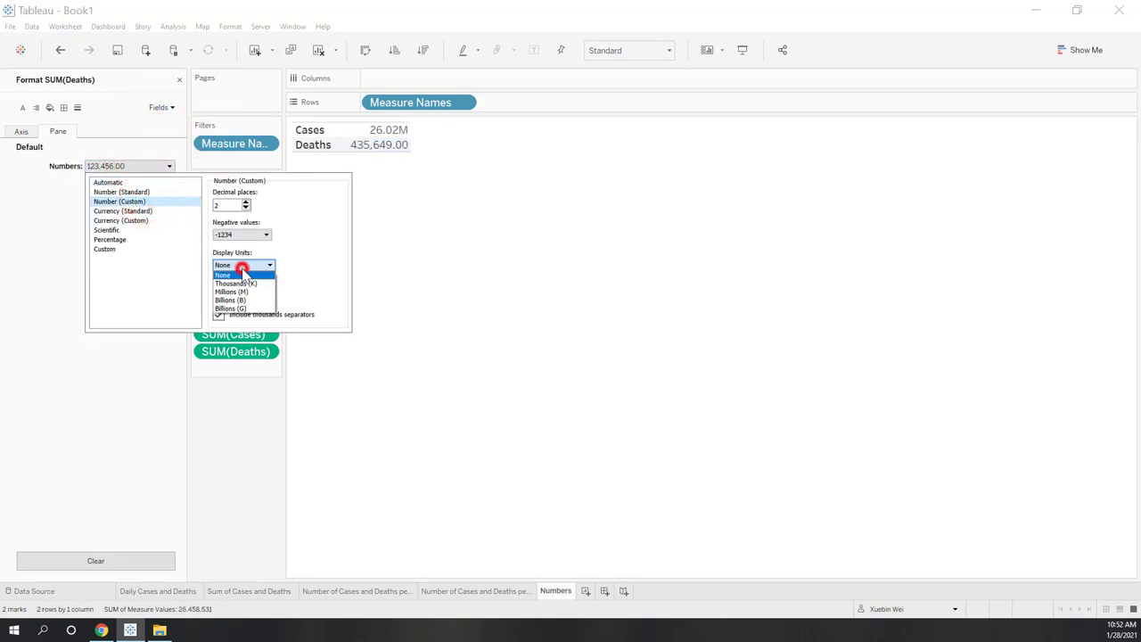
click(249, 279)
click(284, 504)
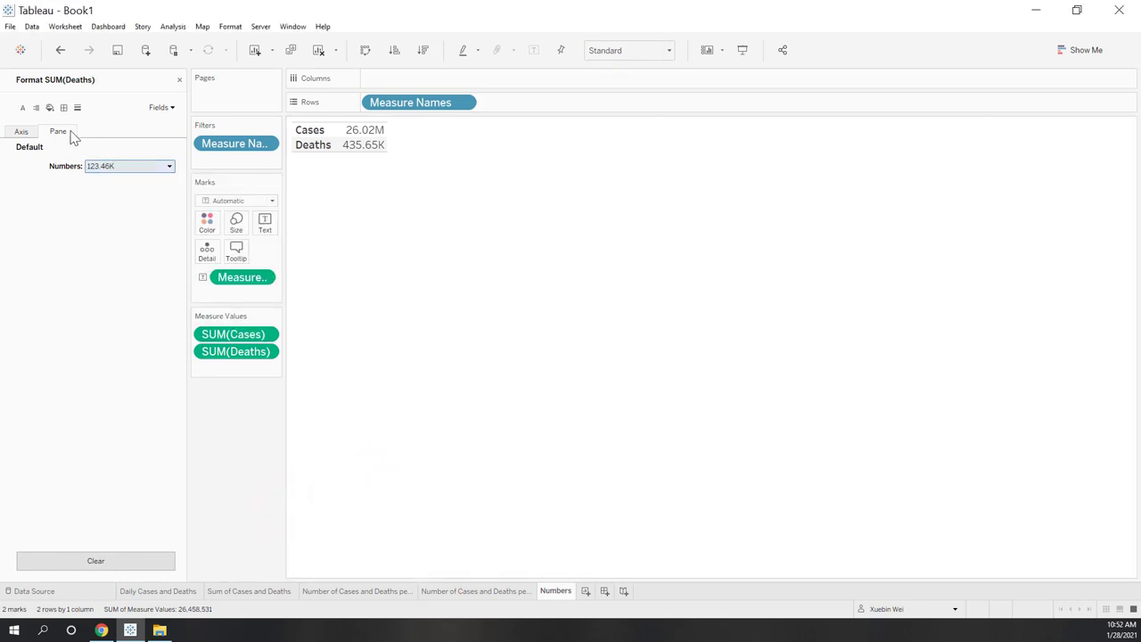
Step: Set pane and header row banding to none, then colour the values blue and orange by measure name
click(37, 107)
click(49, 107)
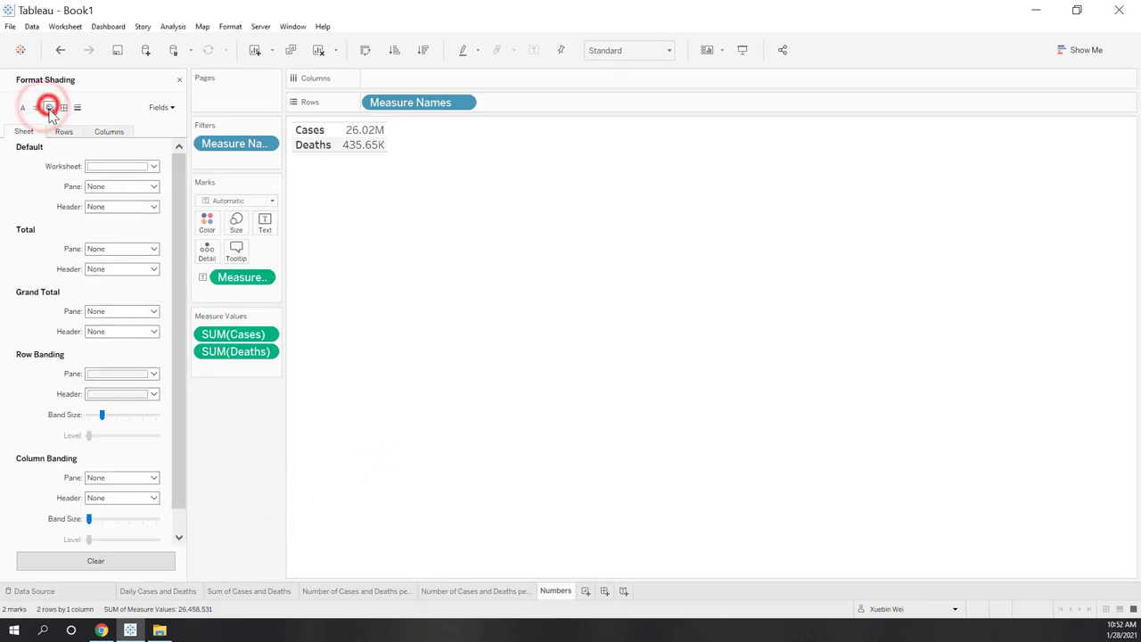
click(117, 375)
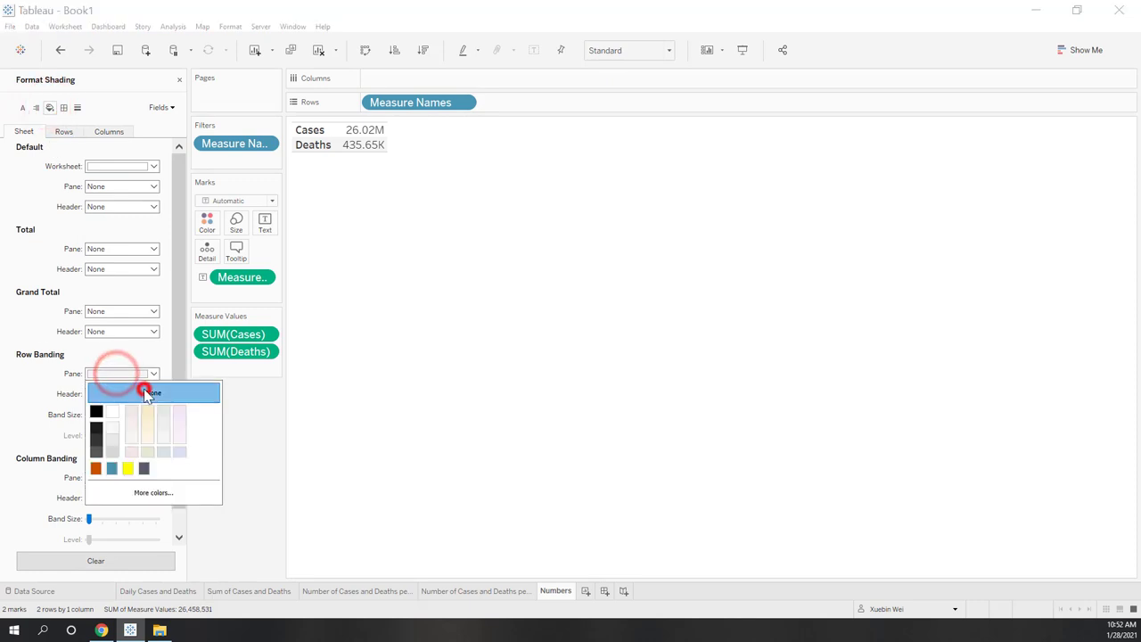
click(46, 376)
click(143, 393)
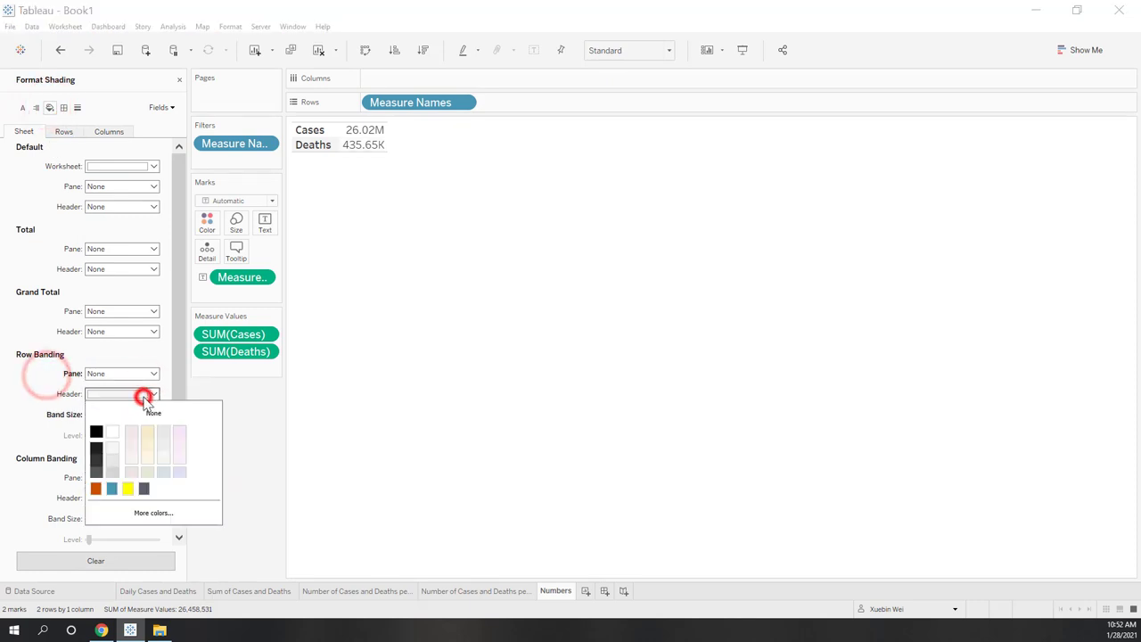
click(245, 443)
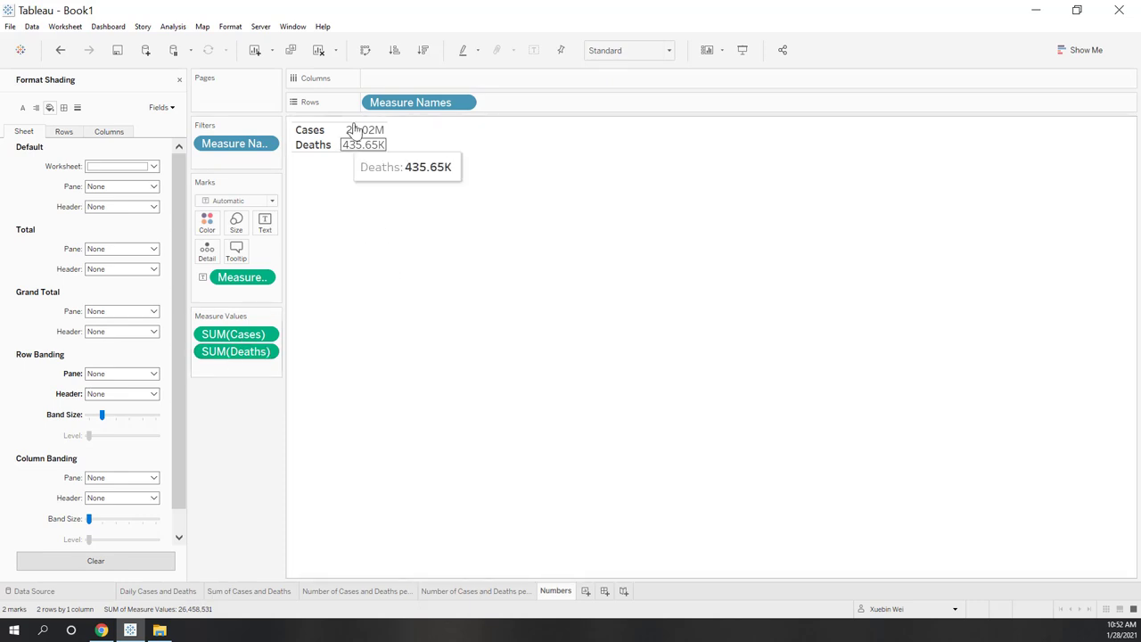
drag(391, 104, 207, 227)
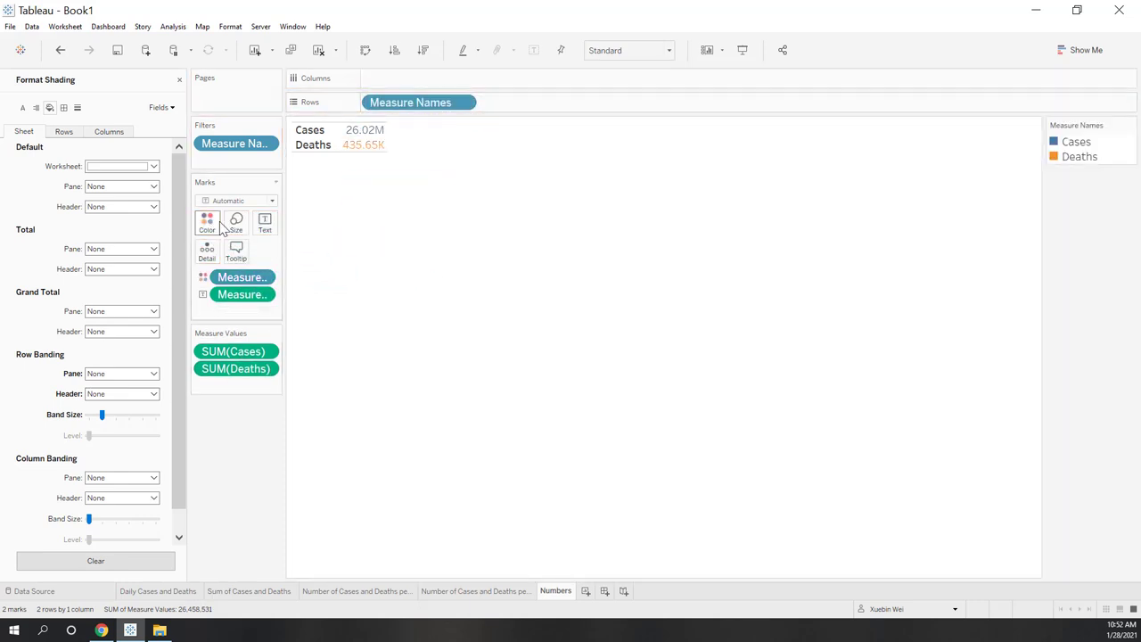
click(581, 271)
Step: Close the shading pane, check the Daily, Sum, State, County and Numbers sheets, then create Dashboard 1
click(179, 80)
click(540, 358)
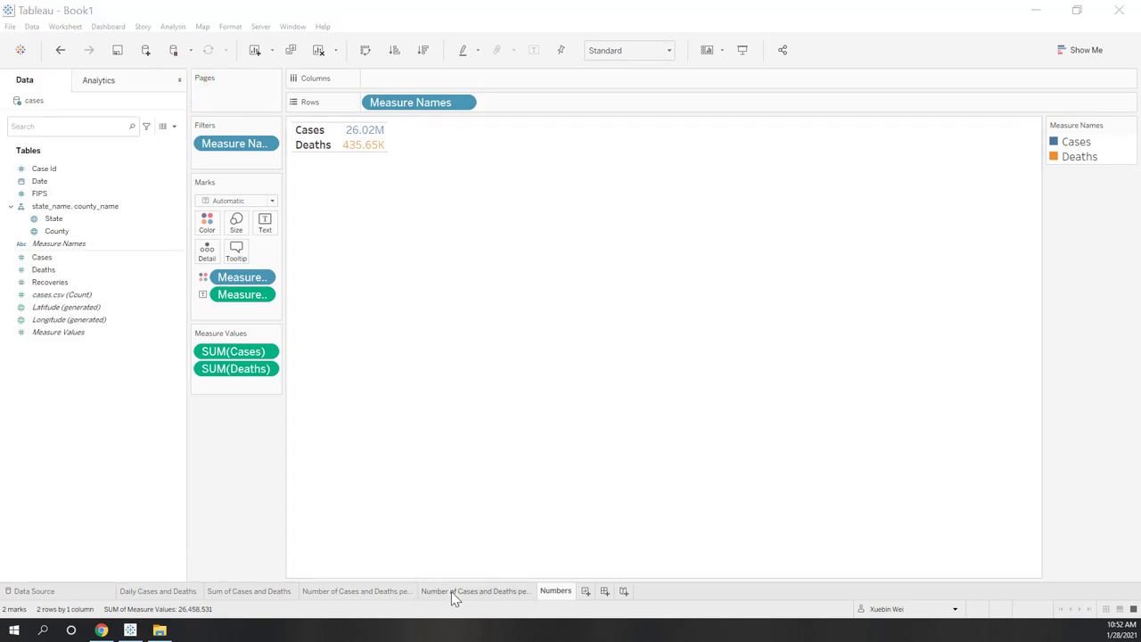
click(158, 591)
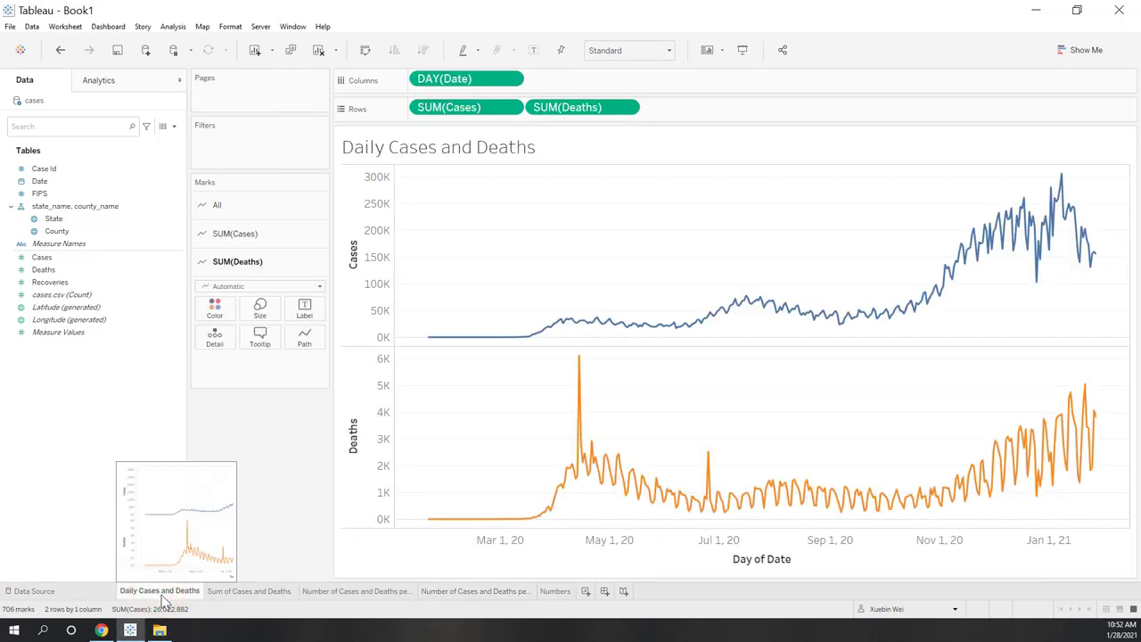
click(249, 591)
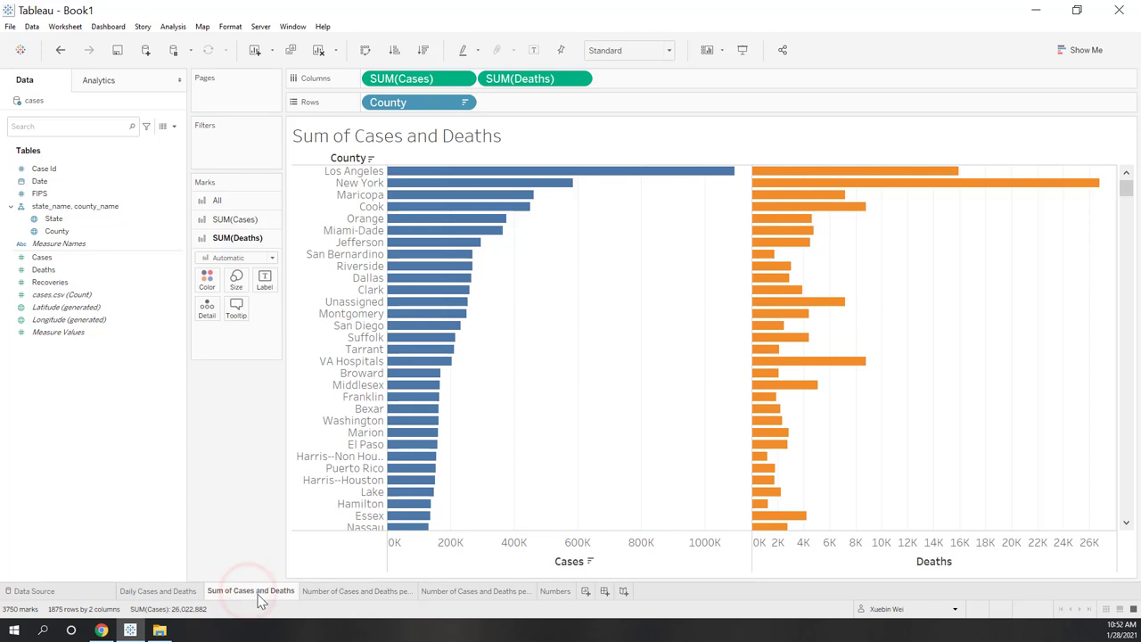
click(331, 592)
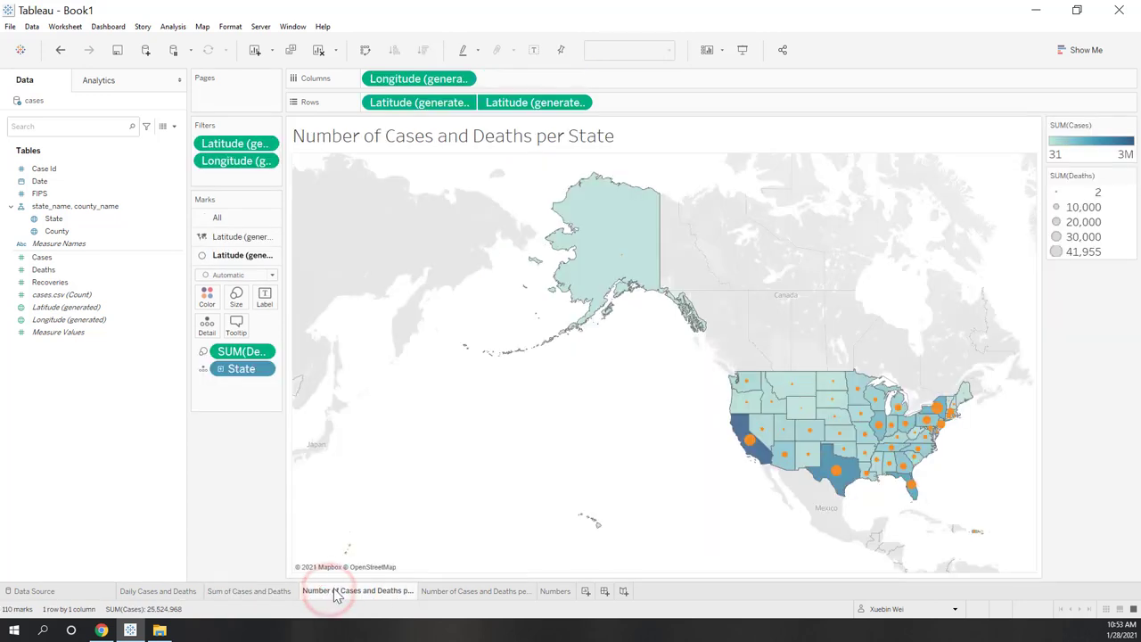
click(437, 593)
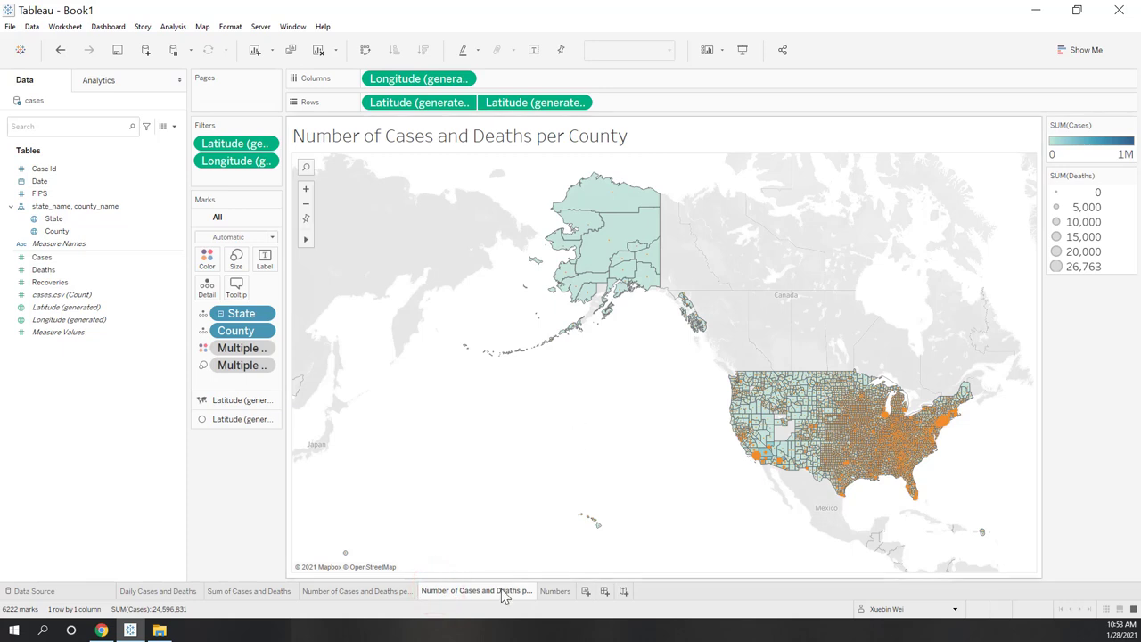
click(555, 591)
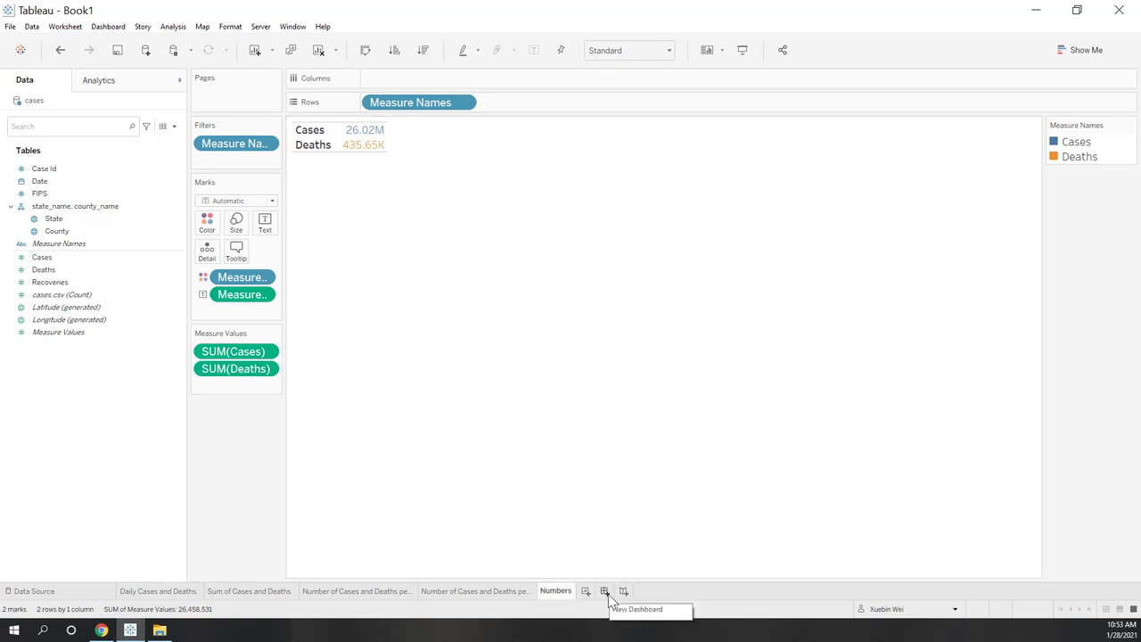
click(605, 592)
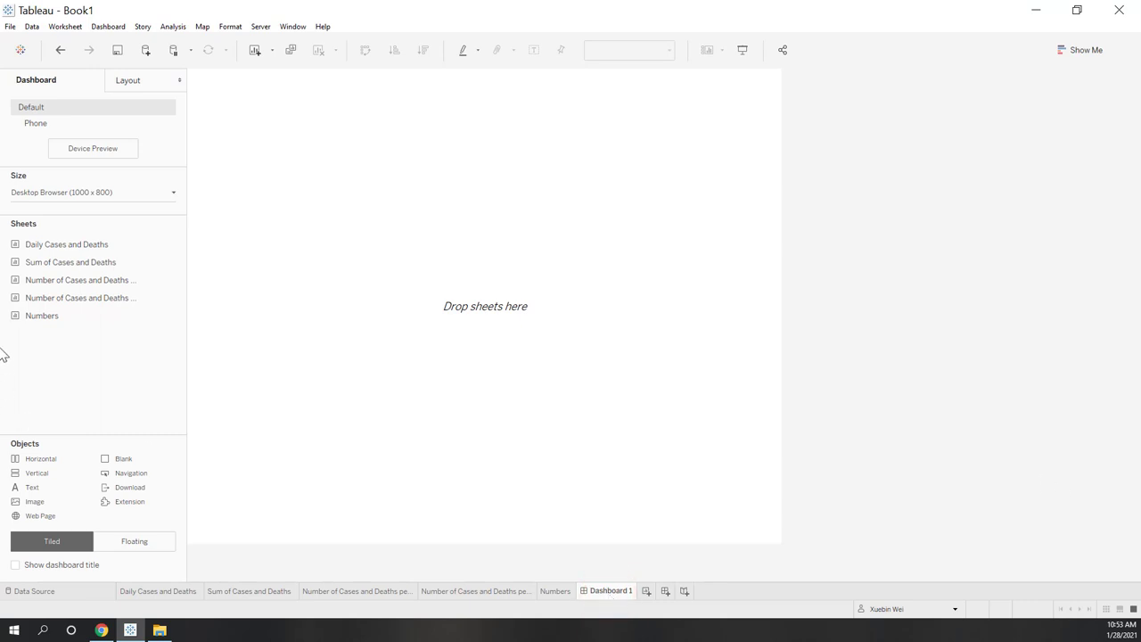
Step: Set Dashboard 1's size behaviour to Automatic instead of the 1000 x 800 Desktop Browser preset
click(53, 194)
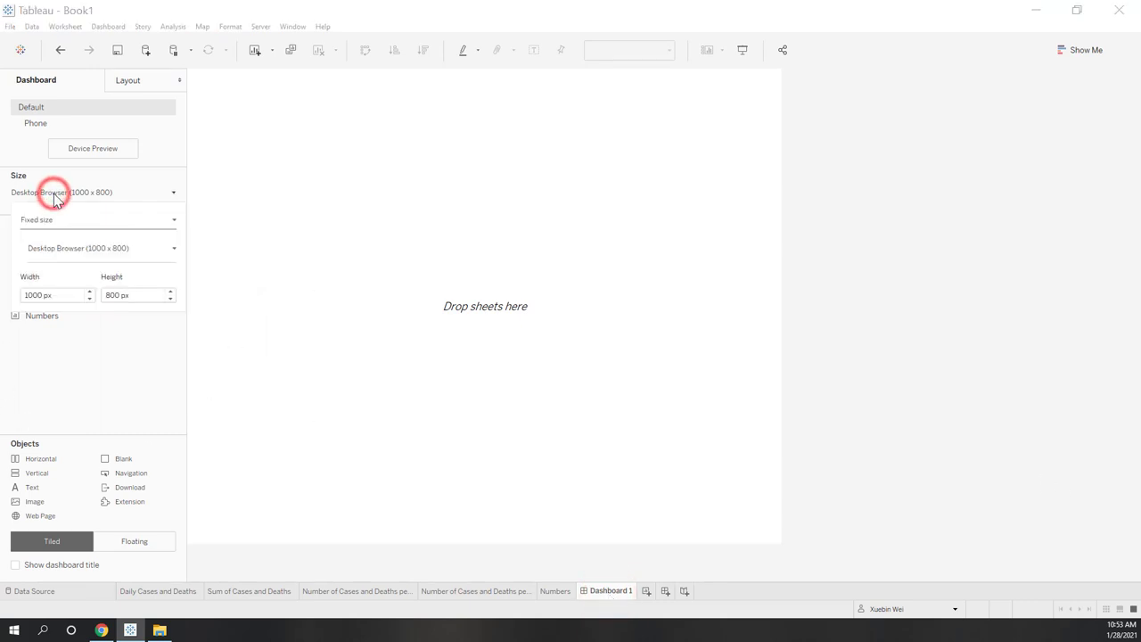
click(74, 257)
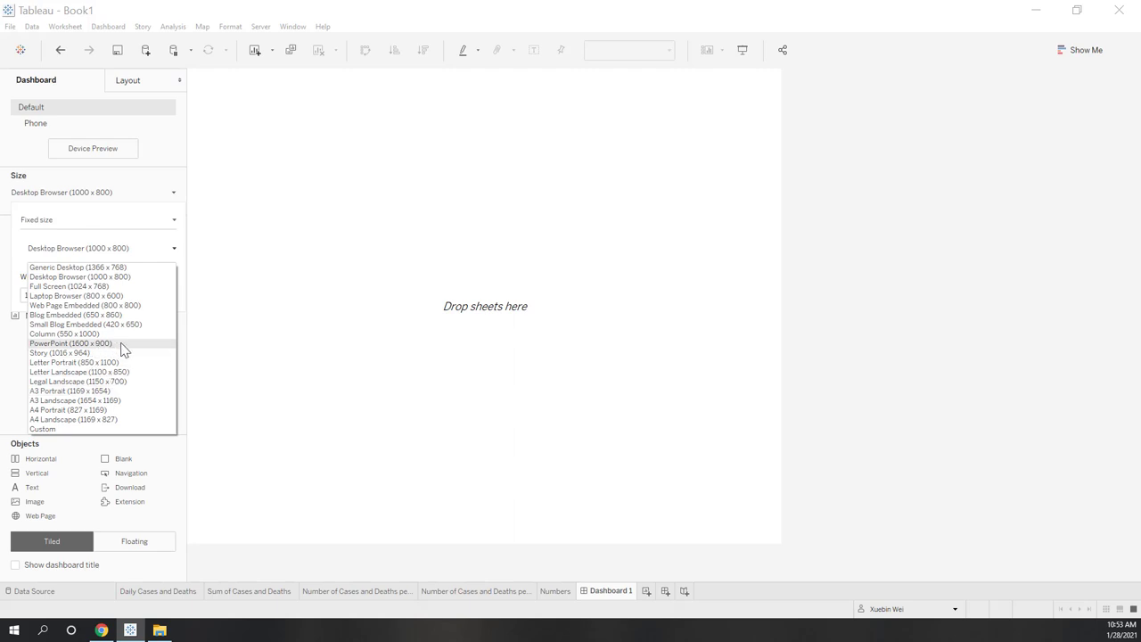
click(59, 220)
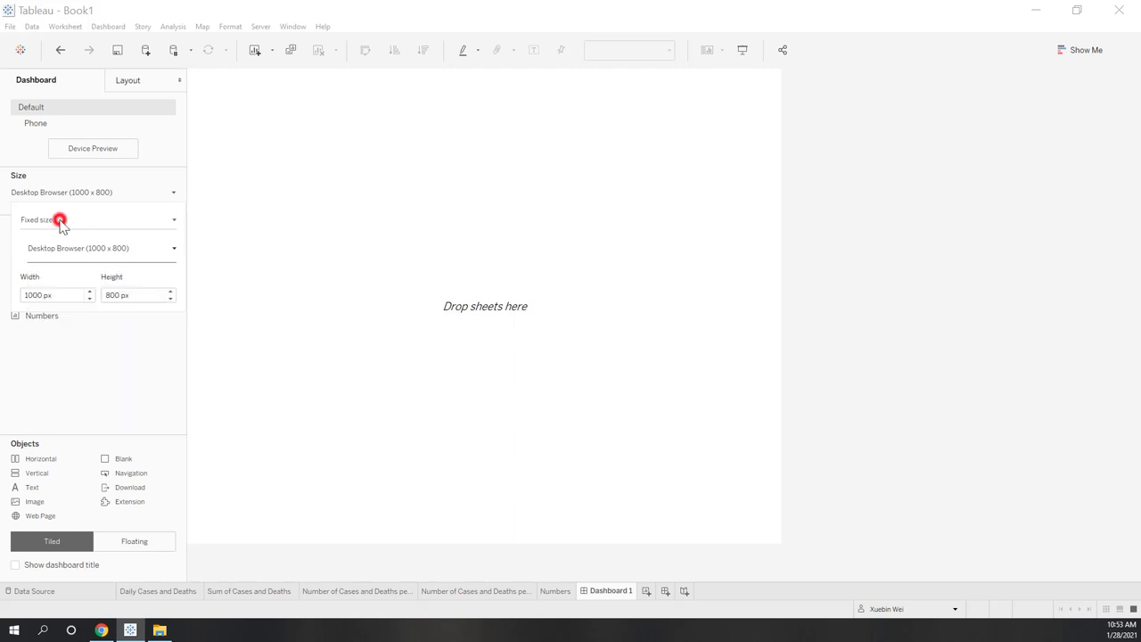
click(34, 253)
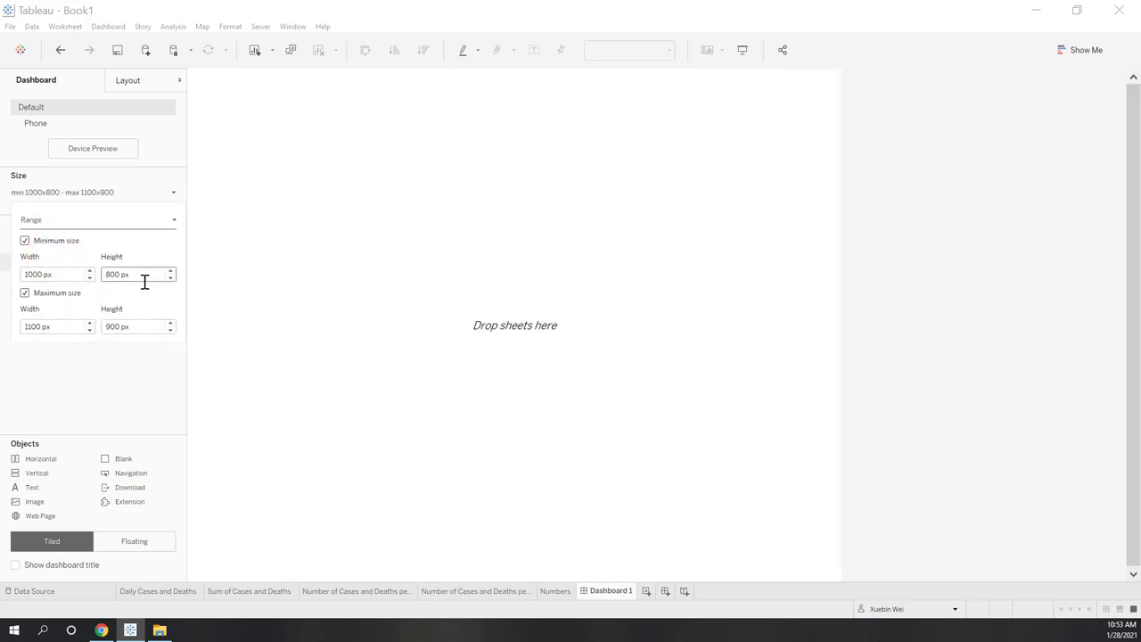
click(51, 220)
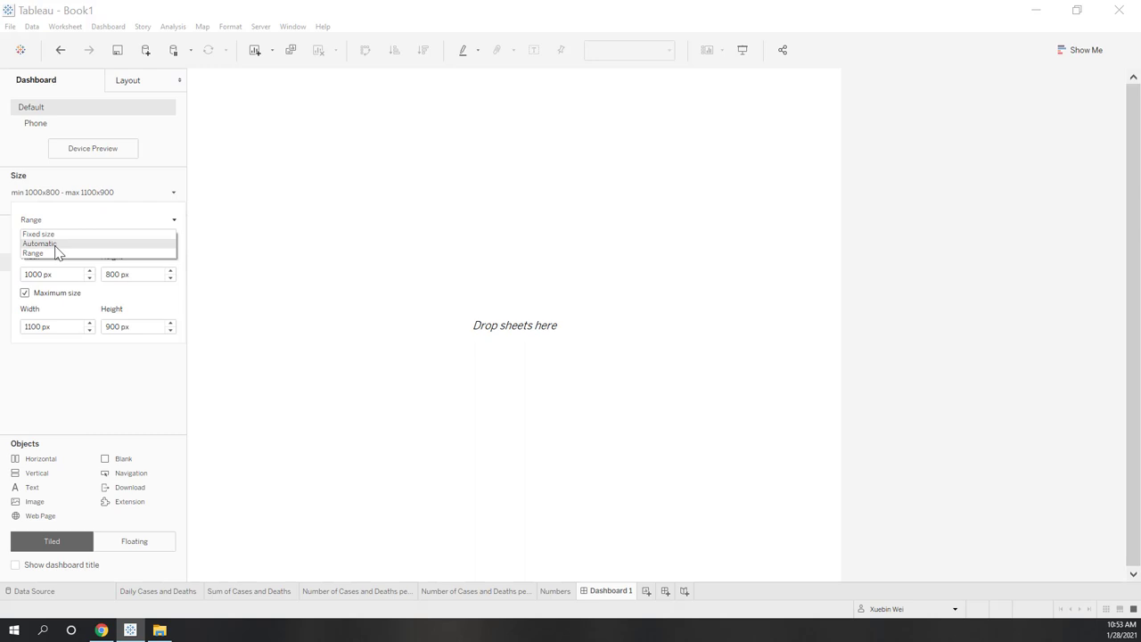
click(55, 245)
click(157, 408)
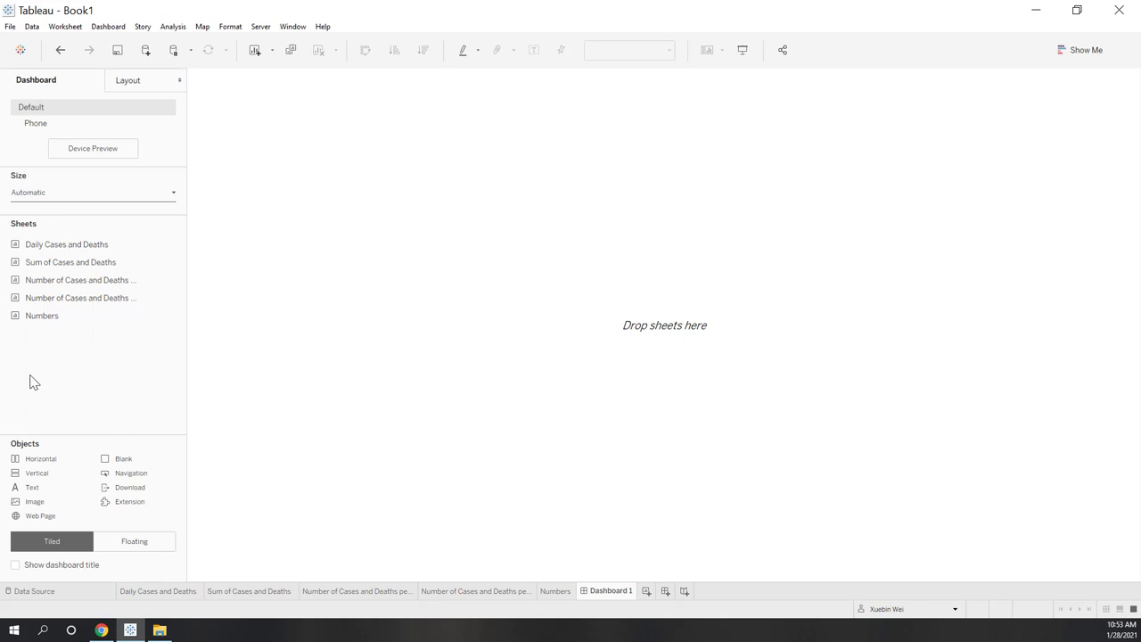
mouse_move(5, 257)
mouse_move(47, 266)
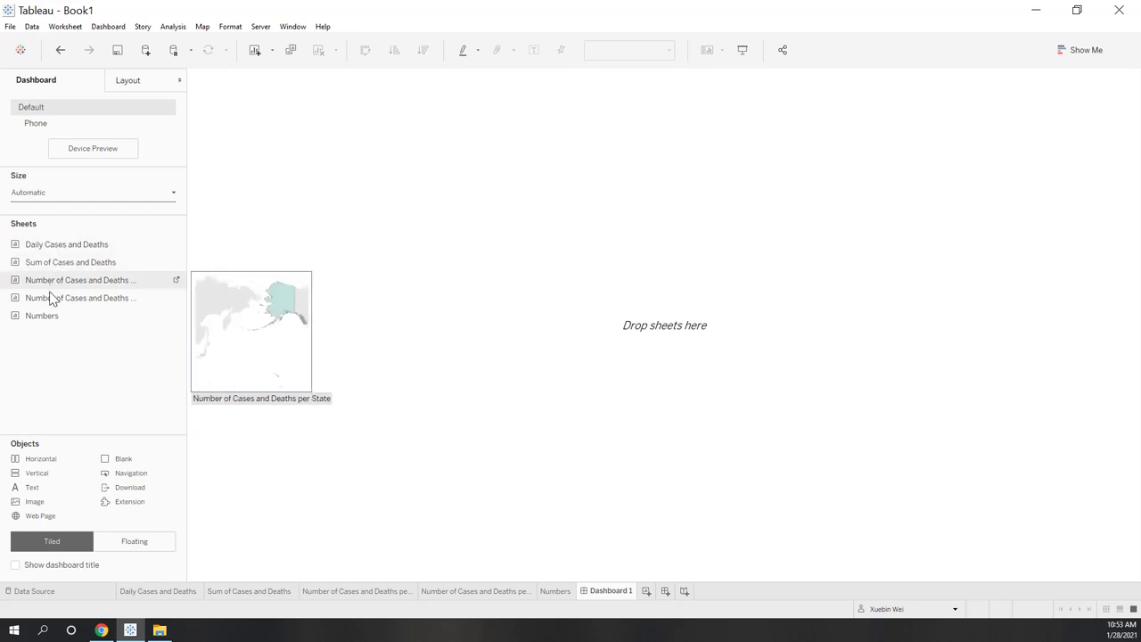
mouse_move(49, 307)
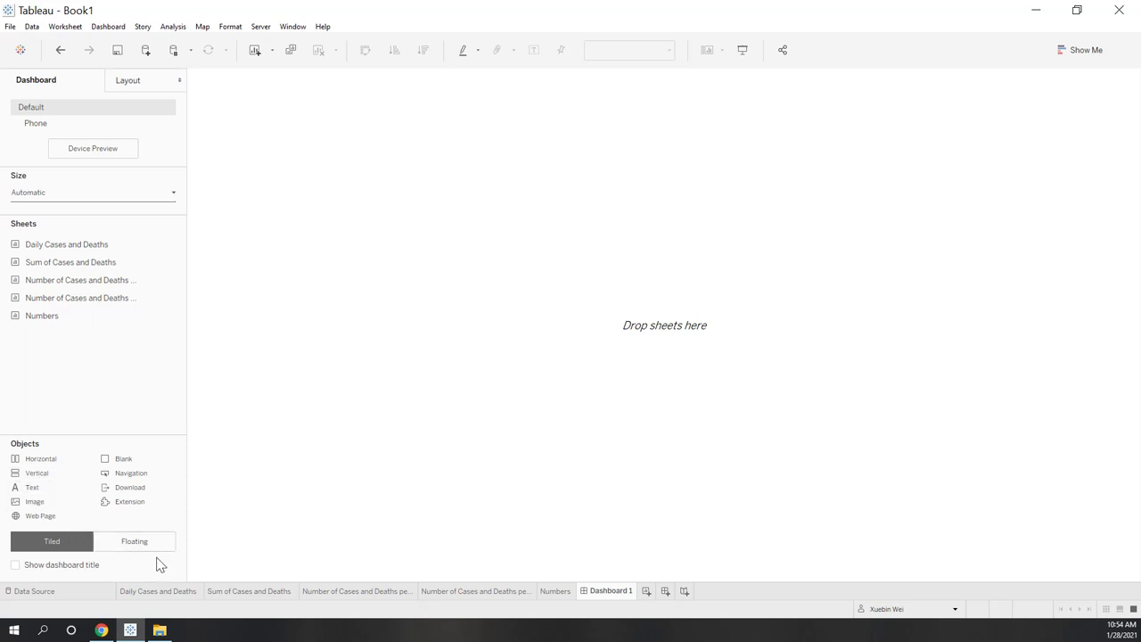
Step: Select Dashboard 1 in the Layout Item hierarchy to view its 1,604 x 863 size, border and background
click(82, 373)
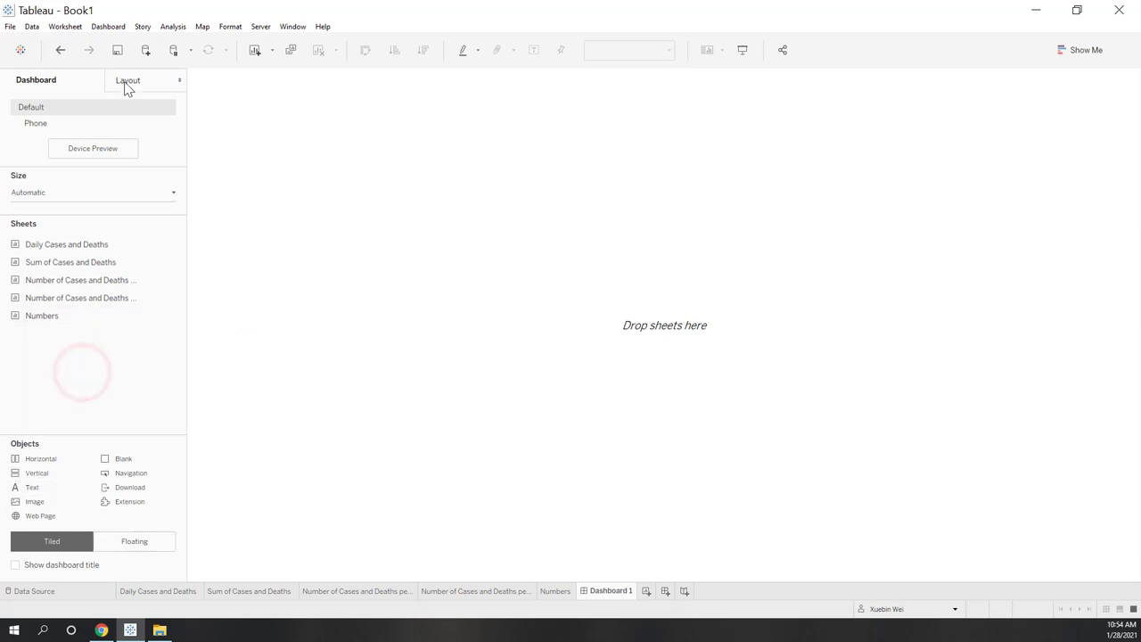
click(128, 82)
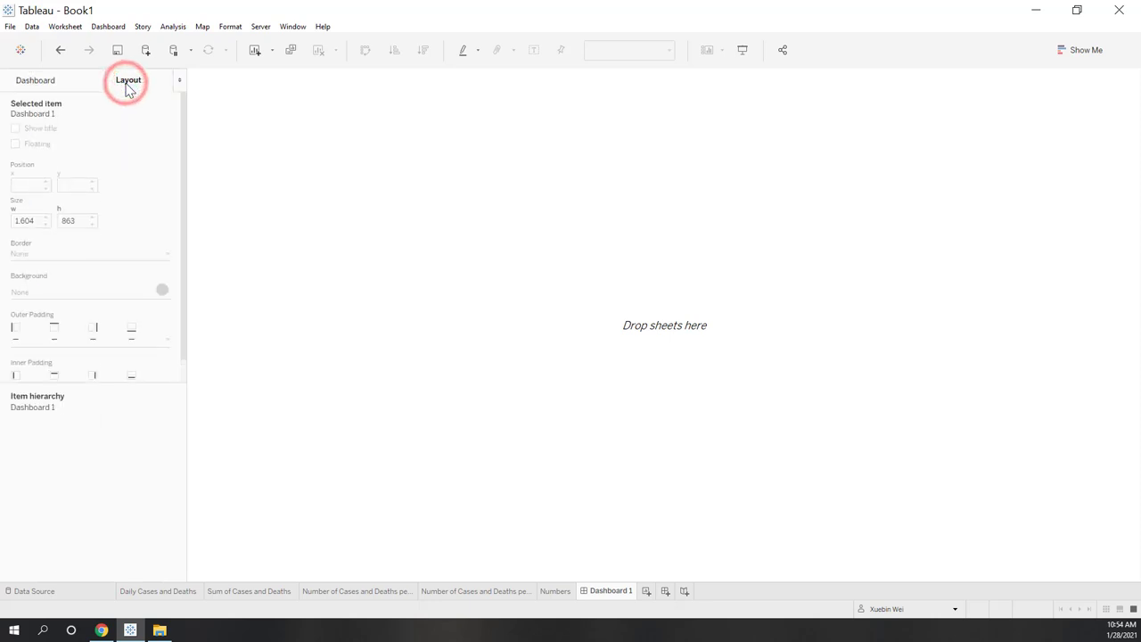
click(43, 408)
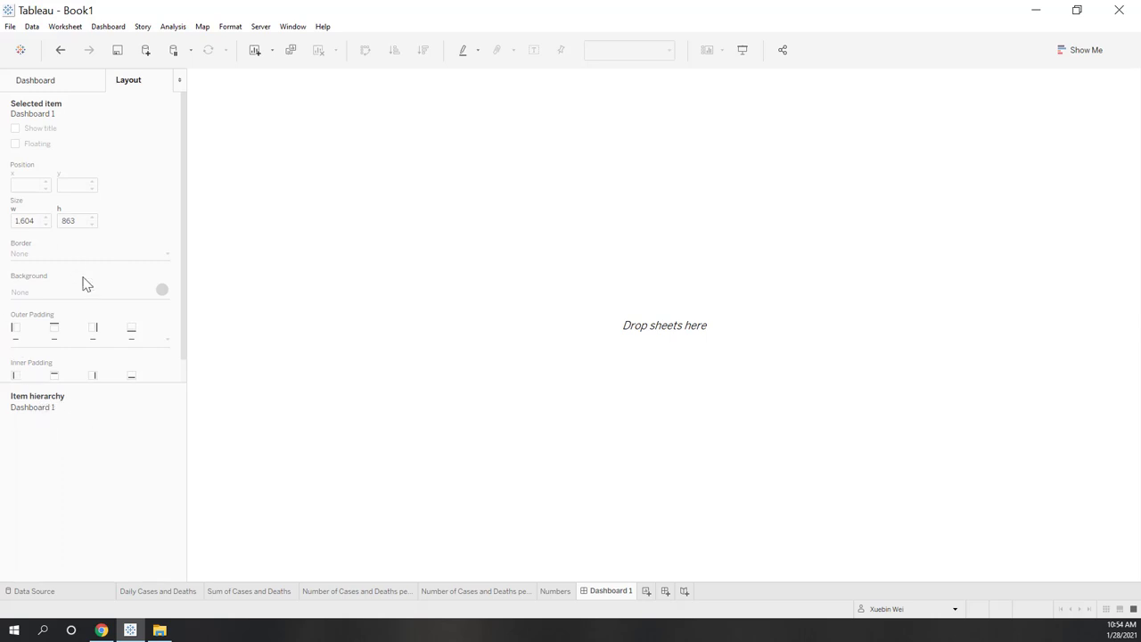
click(182, 353)
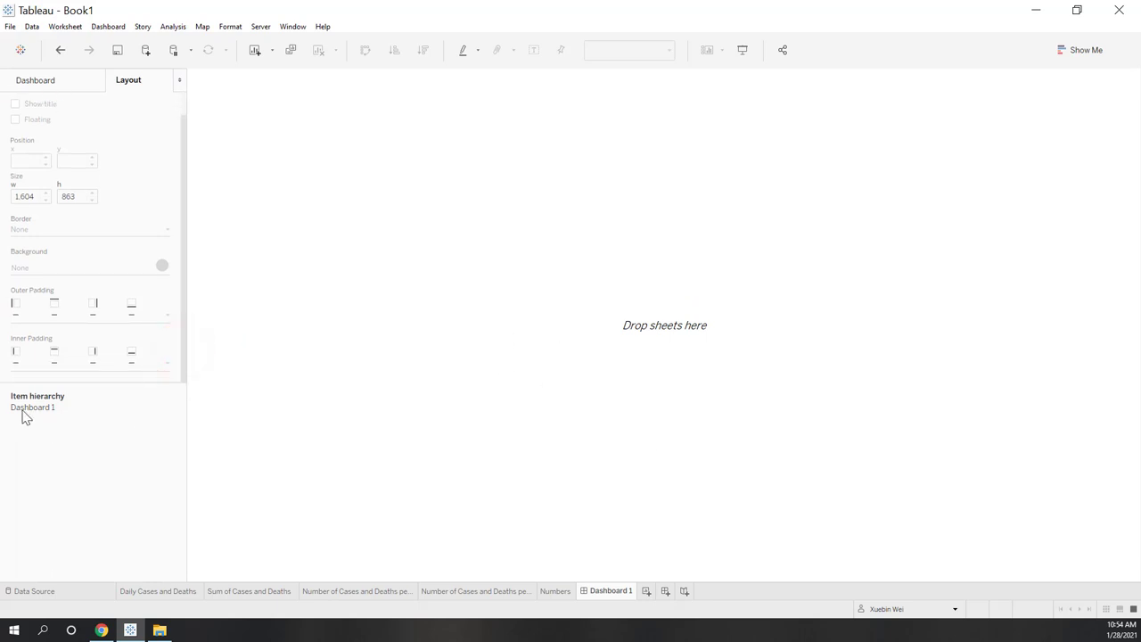
scroll(22, 268, up, 1)
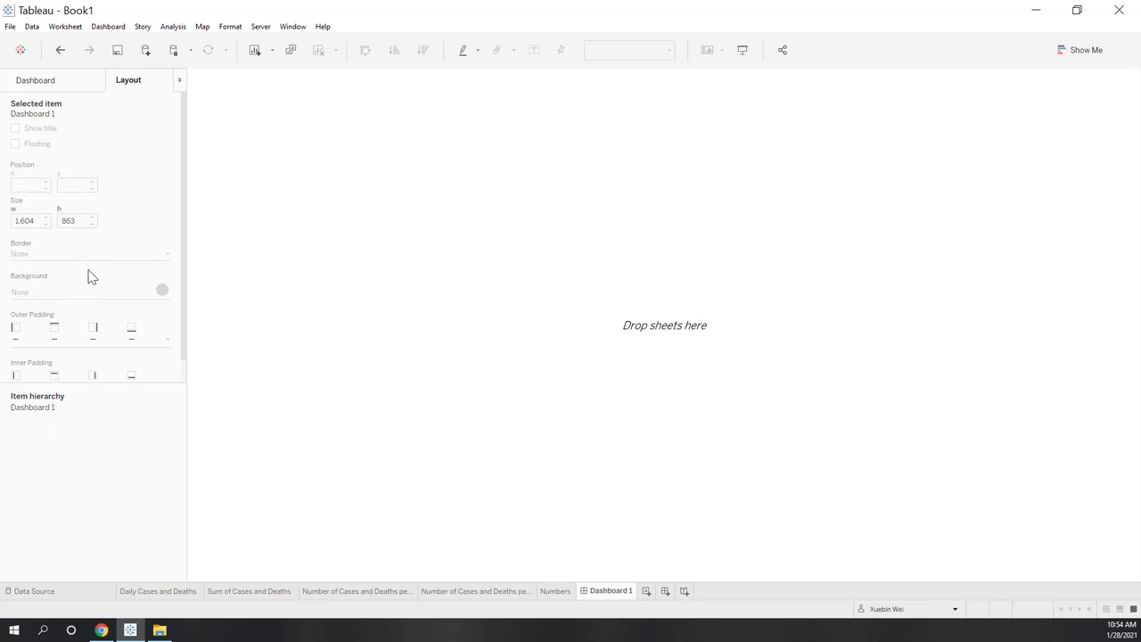
scroll(94, 279, down, 1)
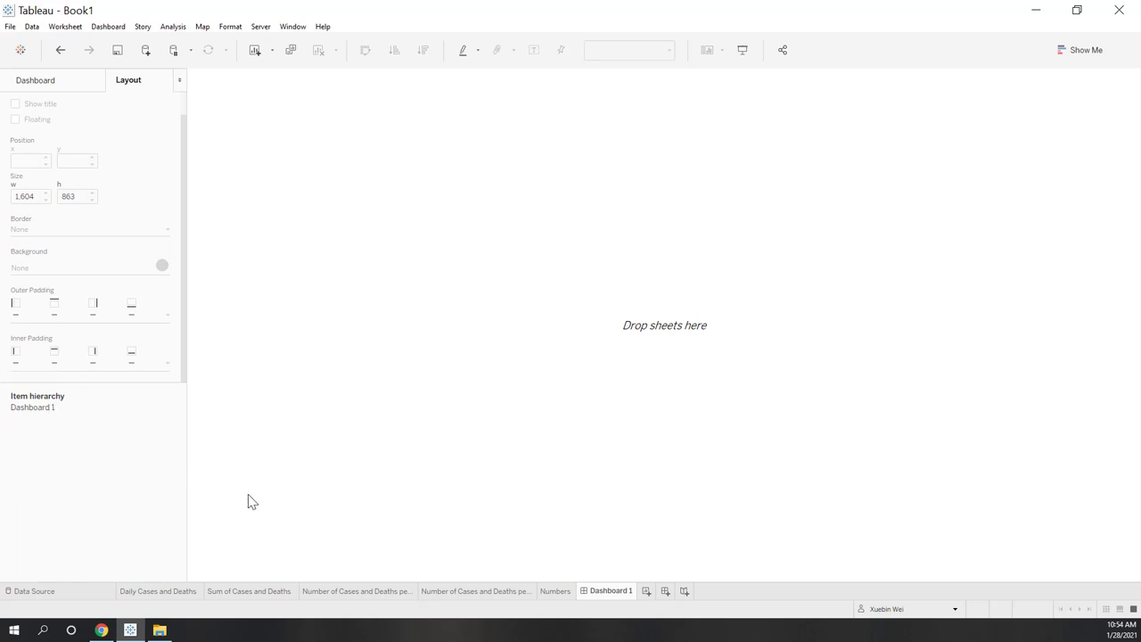
Step: Rename Dashboard 1 to lab8
right_click(611, 593)
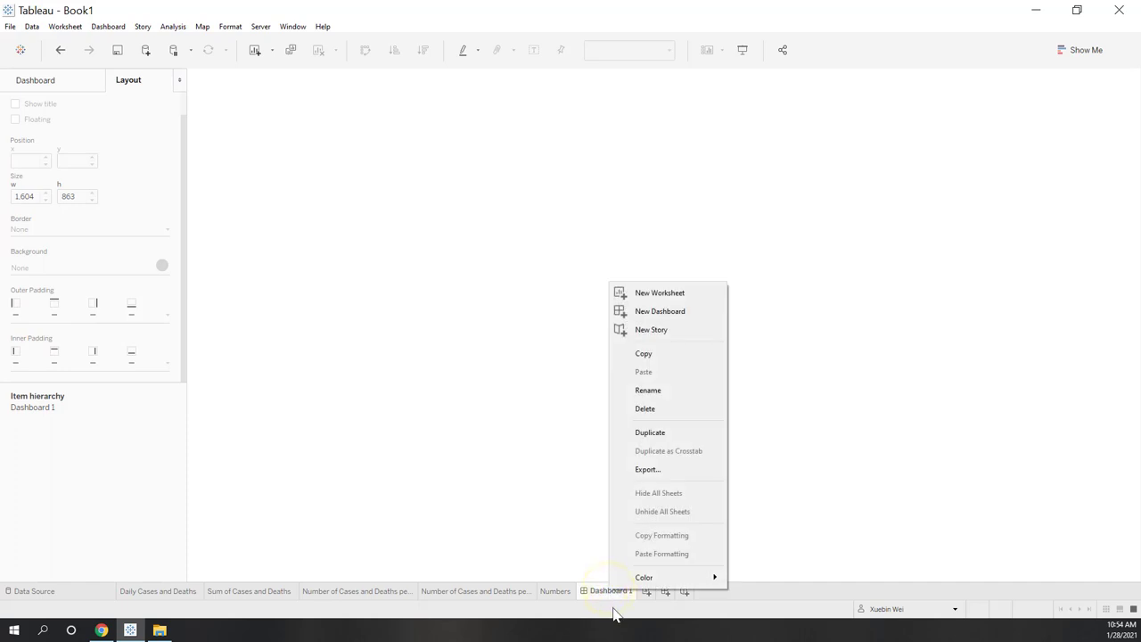
click(642, 392)
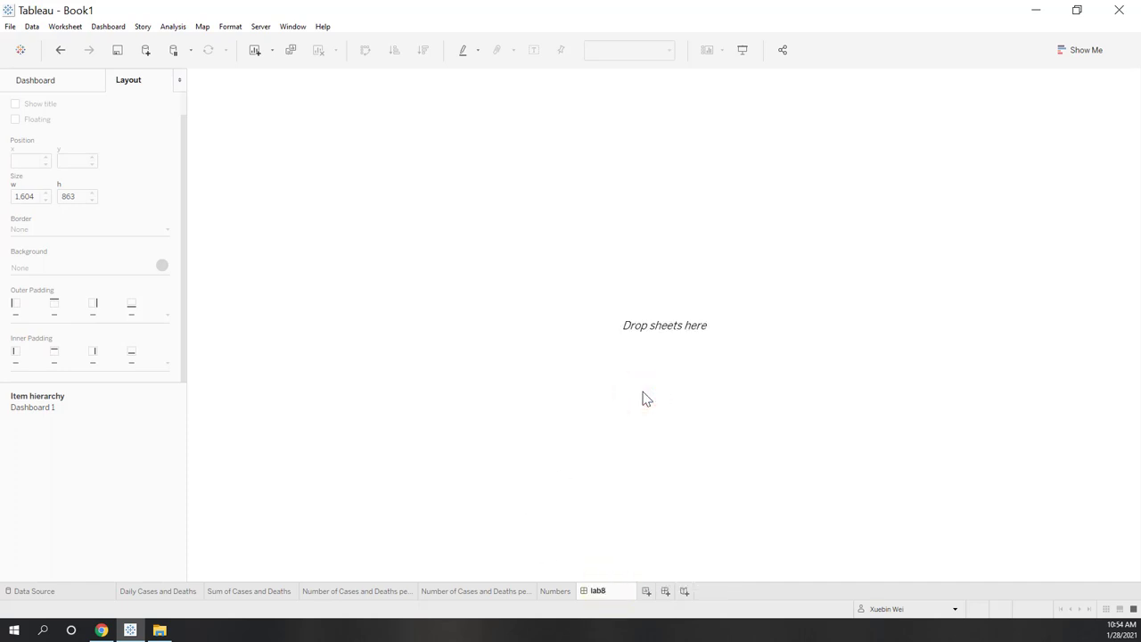
key(Return)
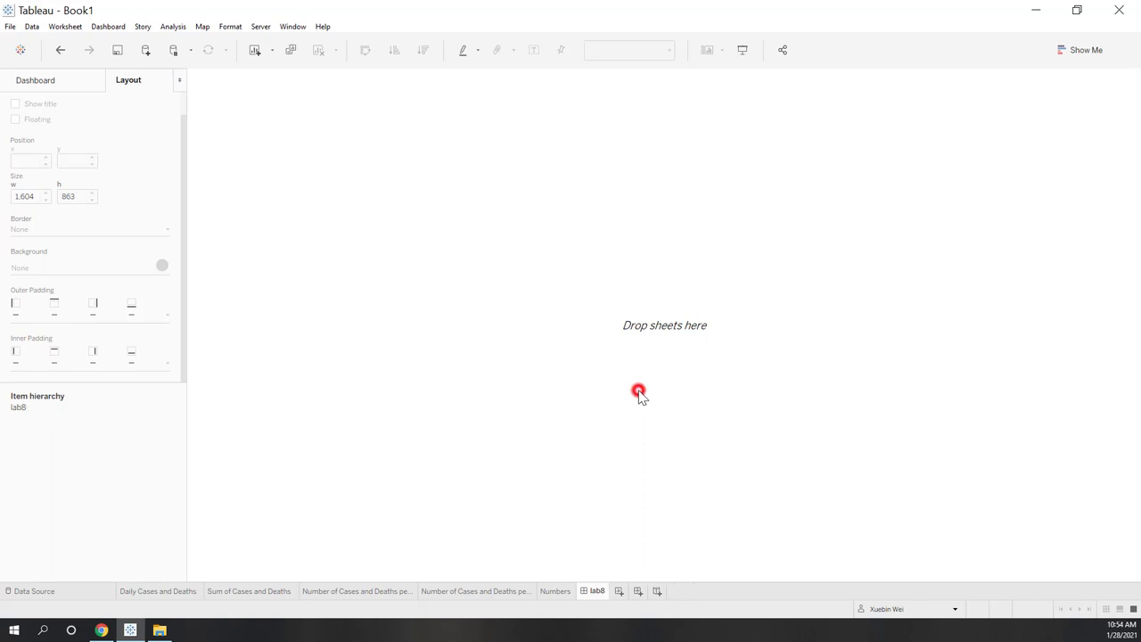
click(640, 395)
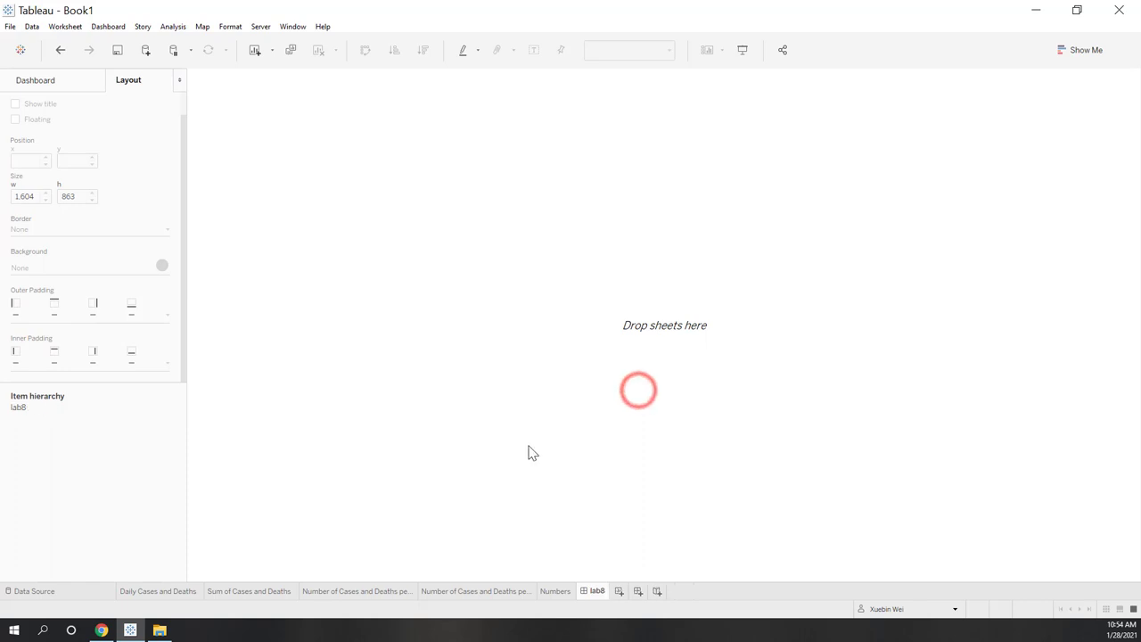
Step: Place the Numbers sheet on the lab8 canvas
click(33, 85)
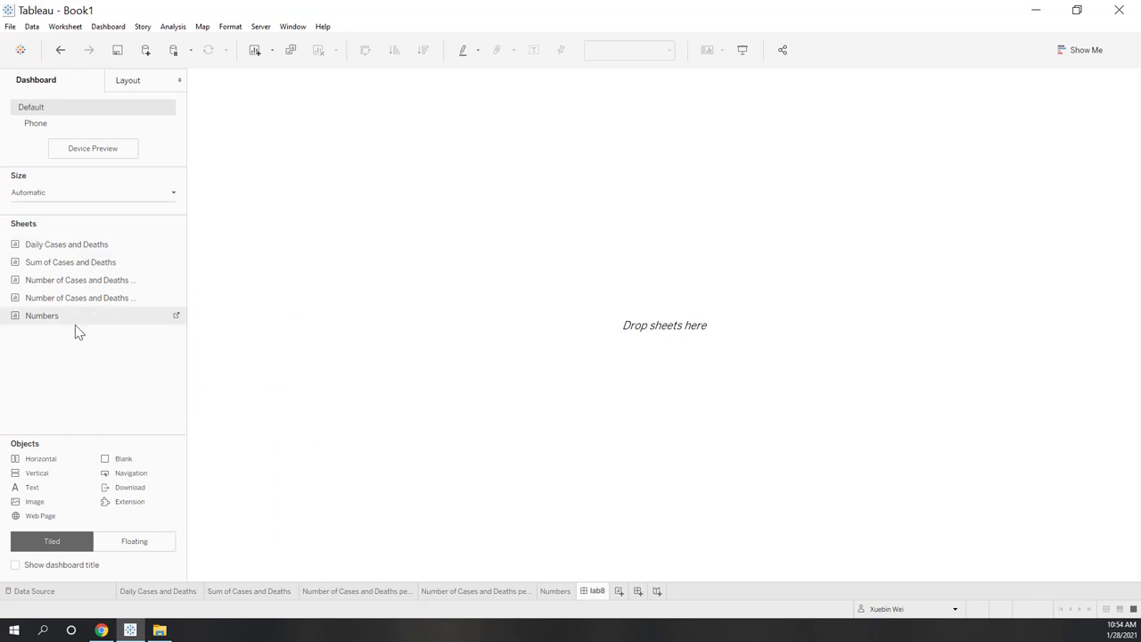
mouse_move(55, 321)
drag(55, 319, 243, 305)
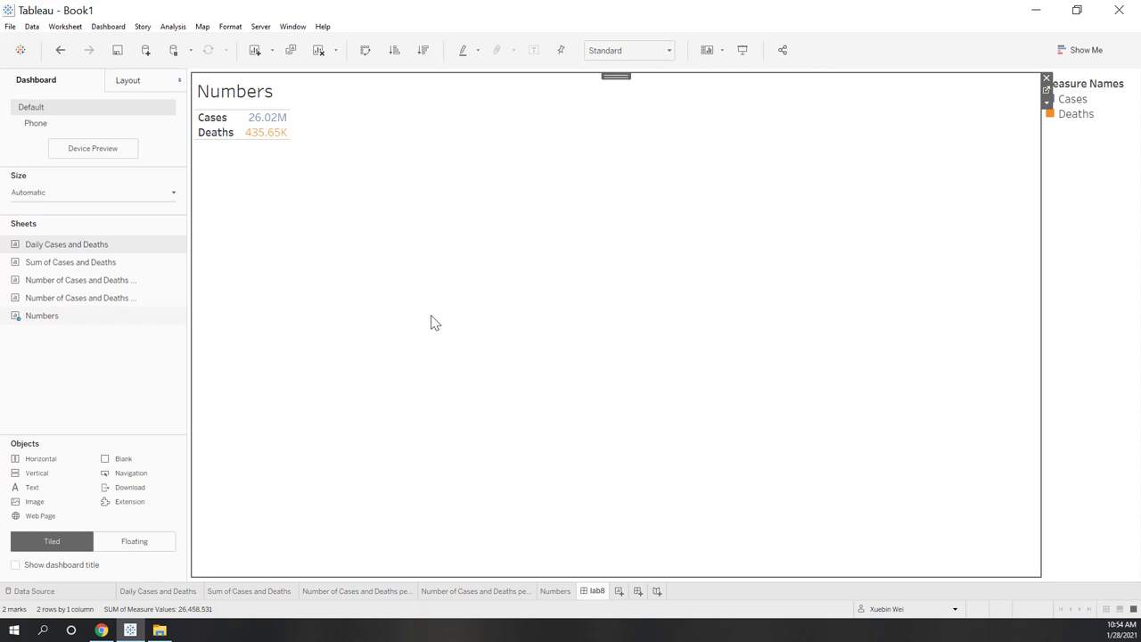
click(129, 82)
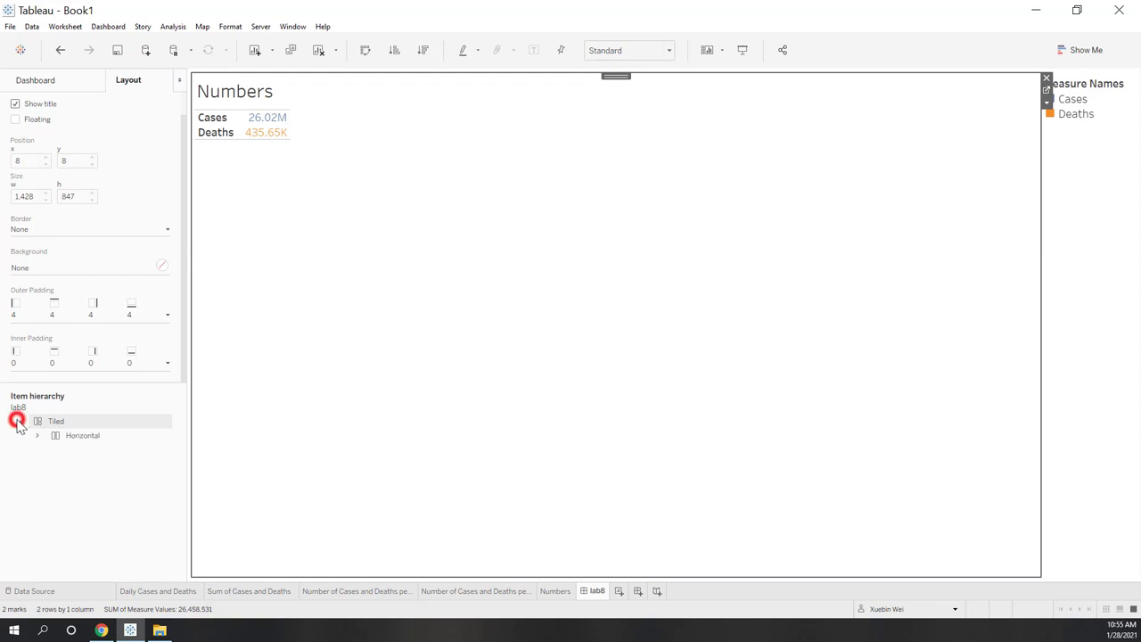
click(66, 435)
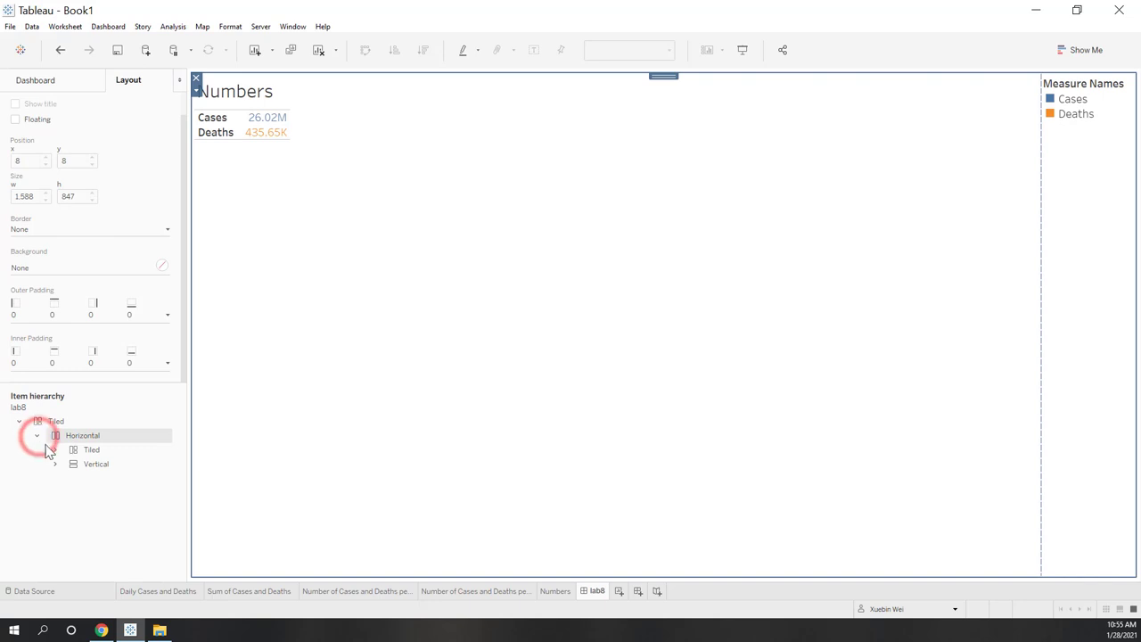
click(75, 451)
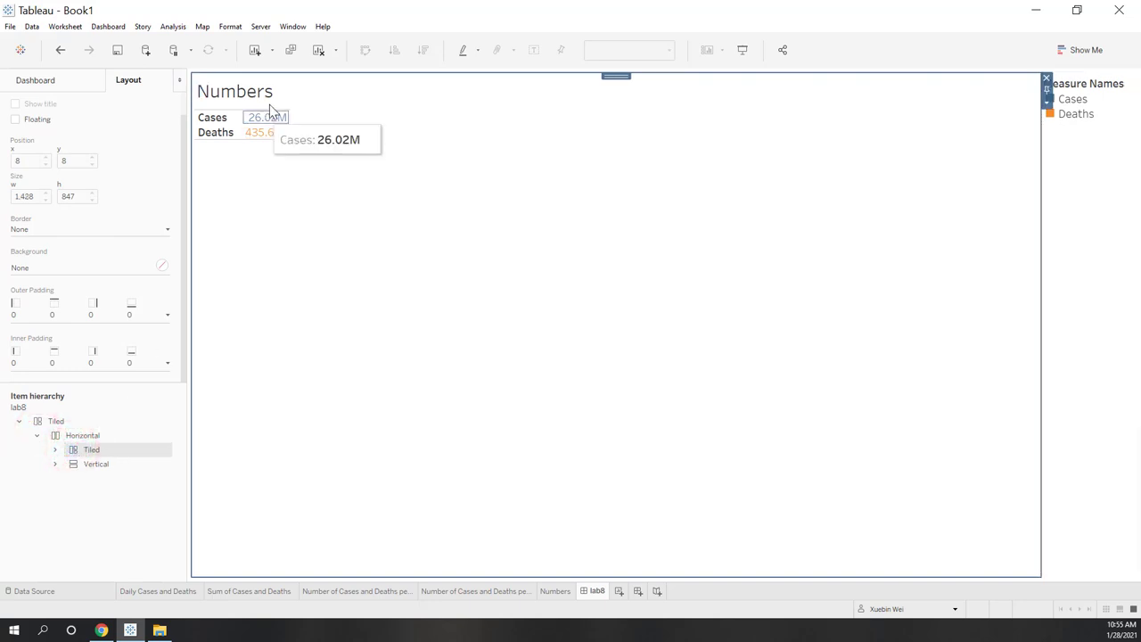
click(81, 464)
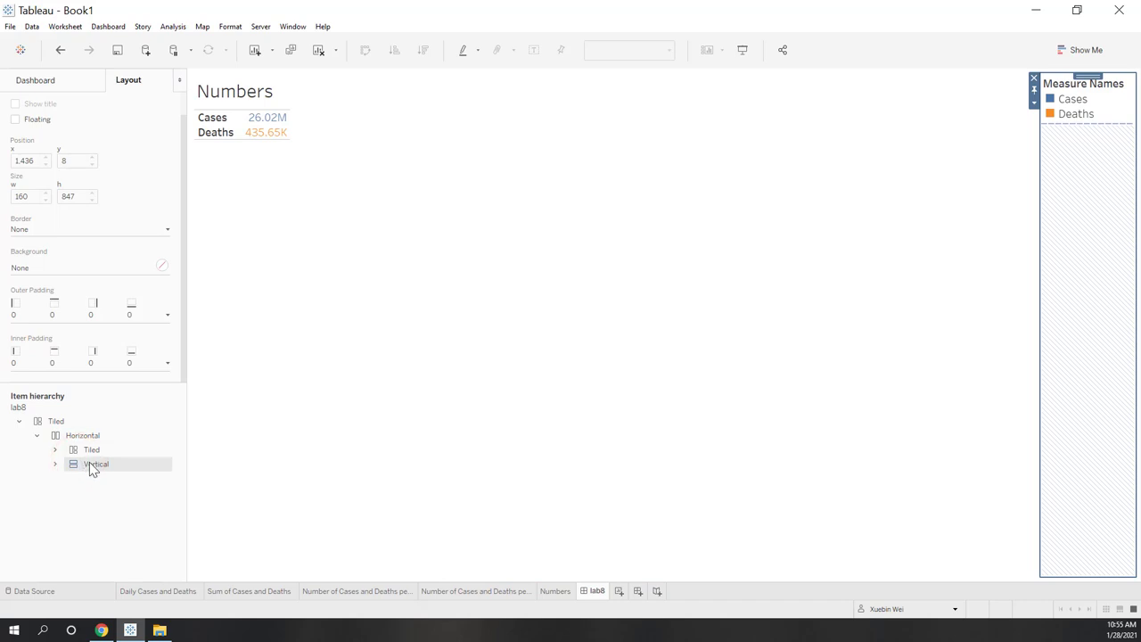
click(92, 450)
click(92, 461)
click(93, 452)
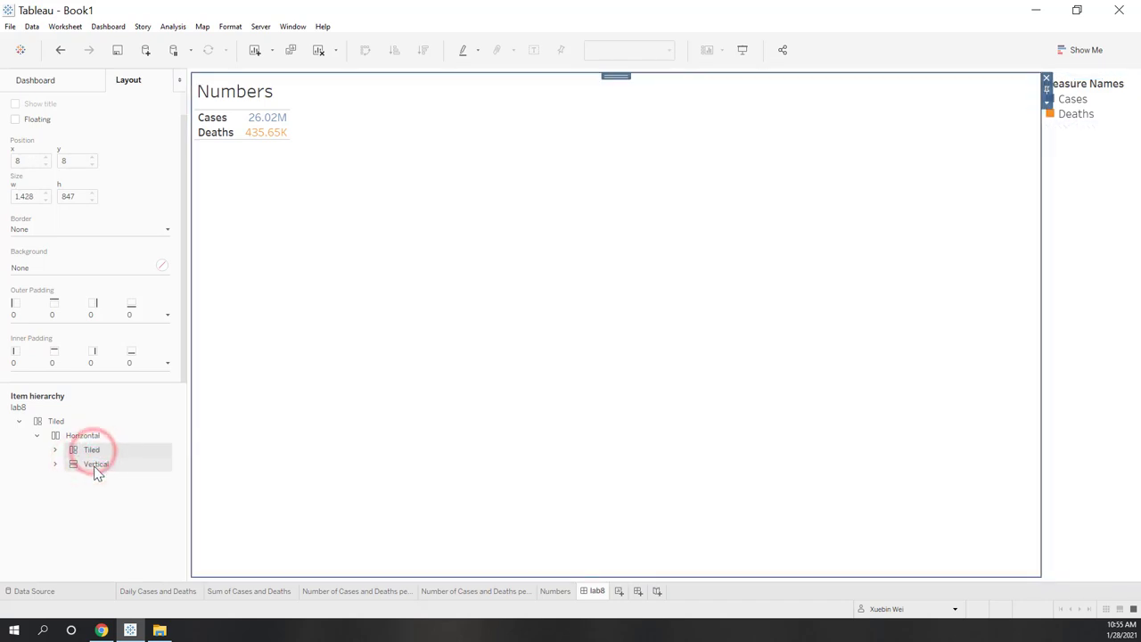
click(95, 464)
click(94, 451)
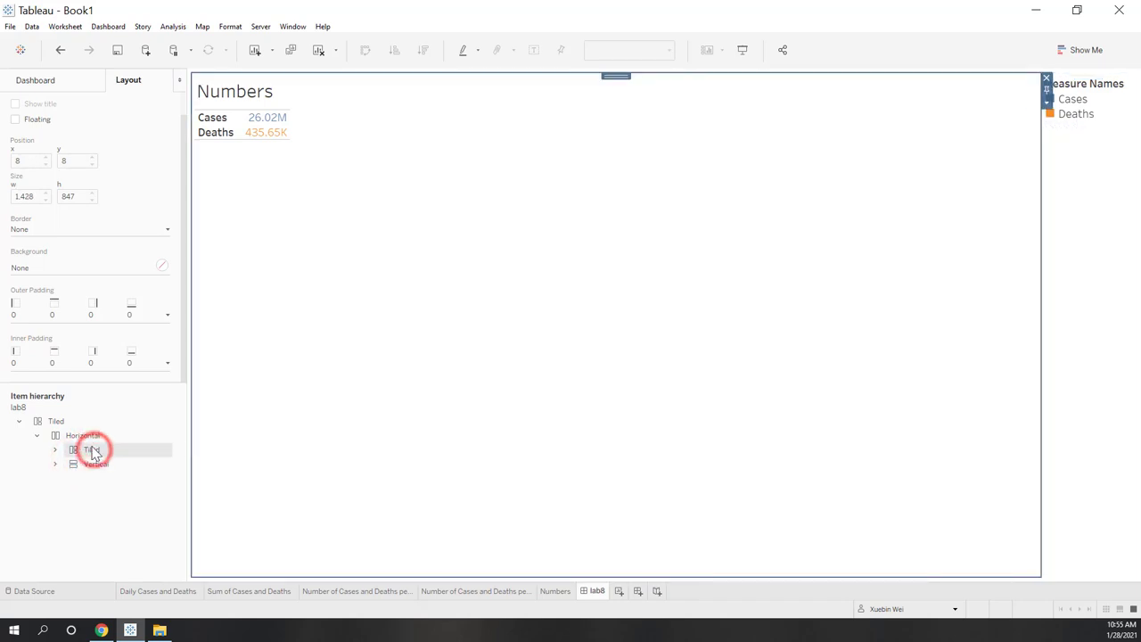
click(89, 435)
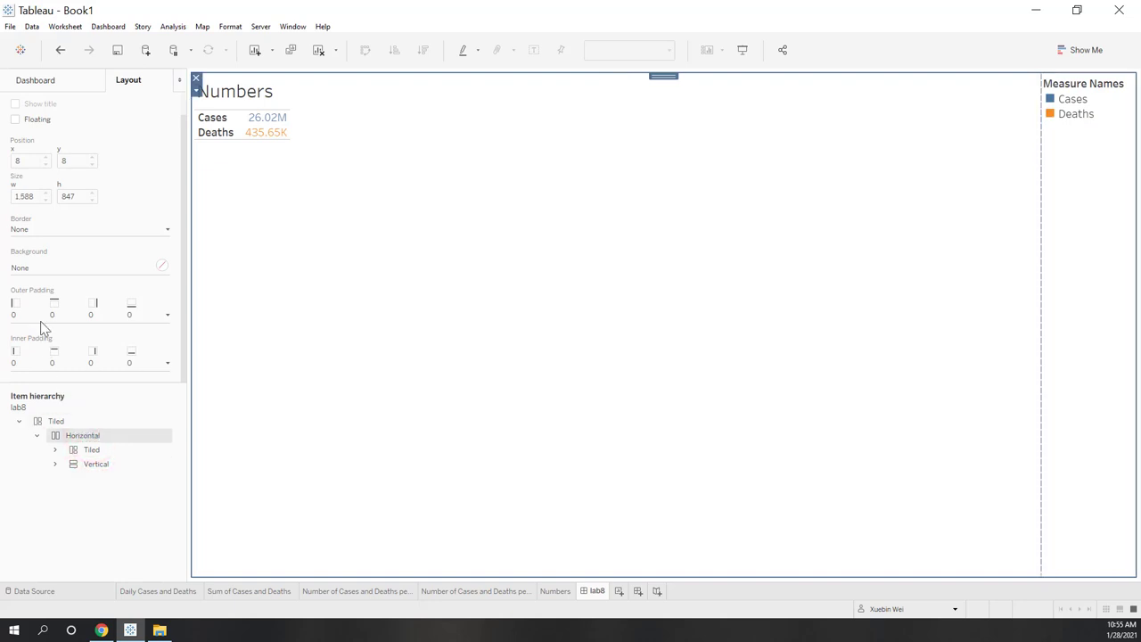
click(107, 269)
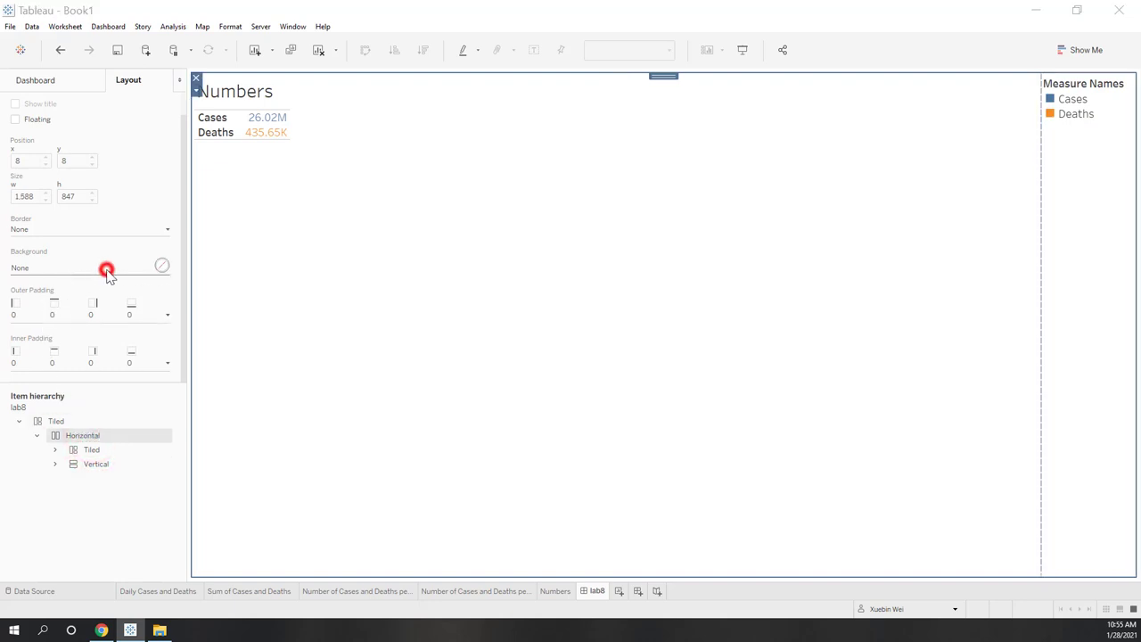
click(80, 396)
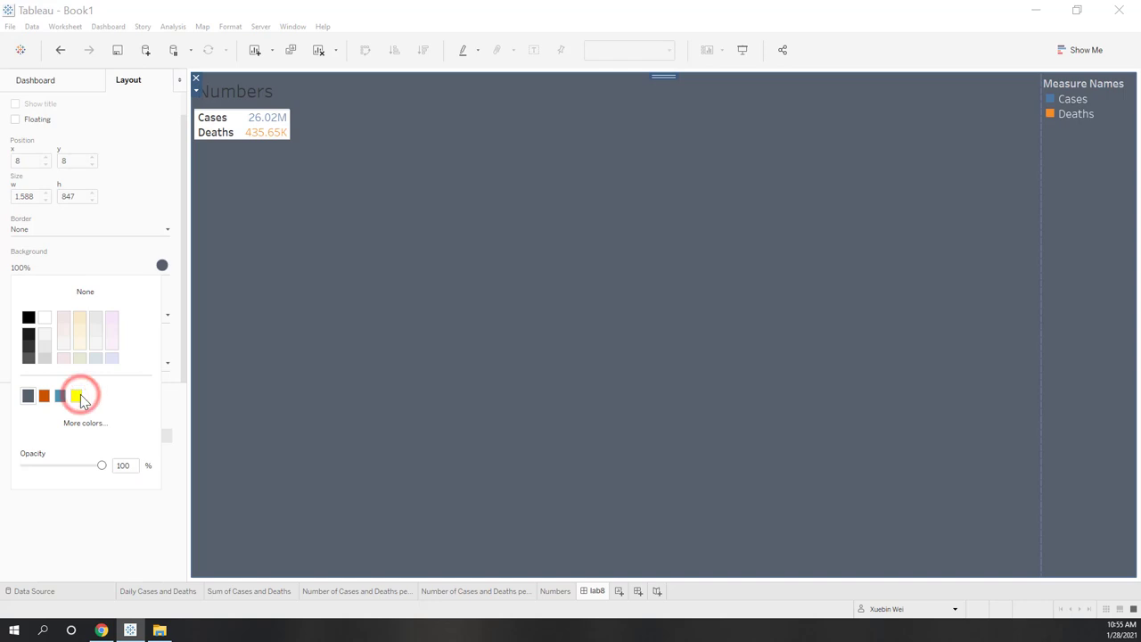
click(87, 293)
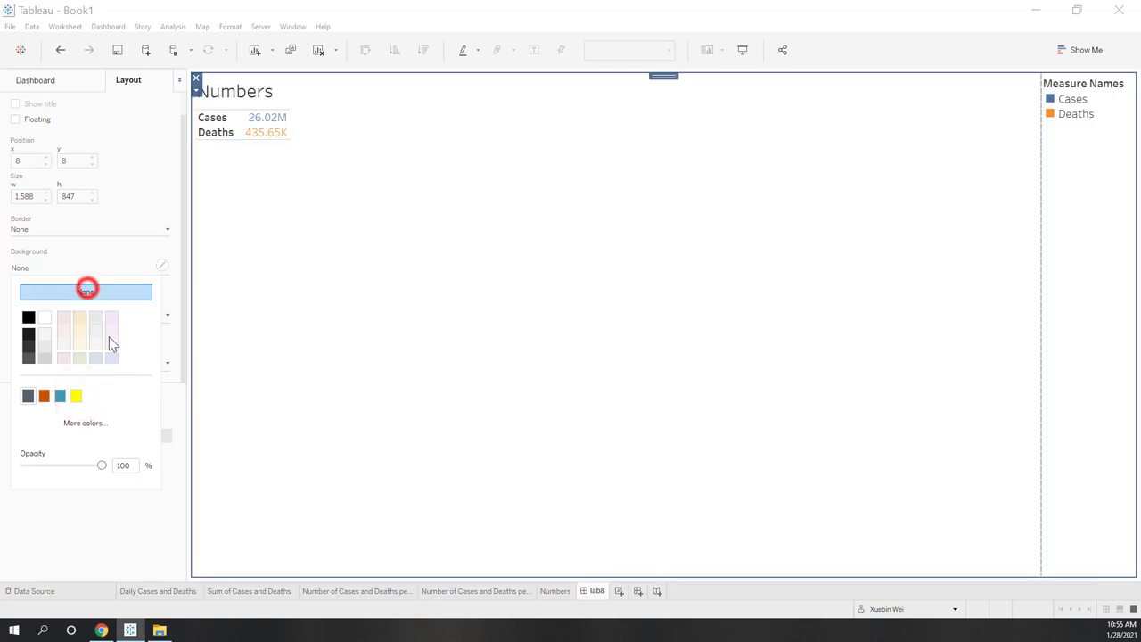
click(134, 545)
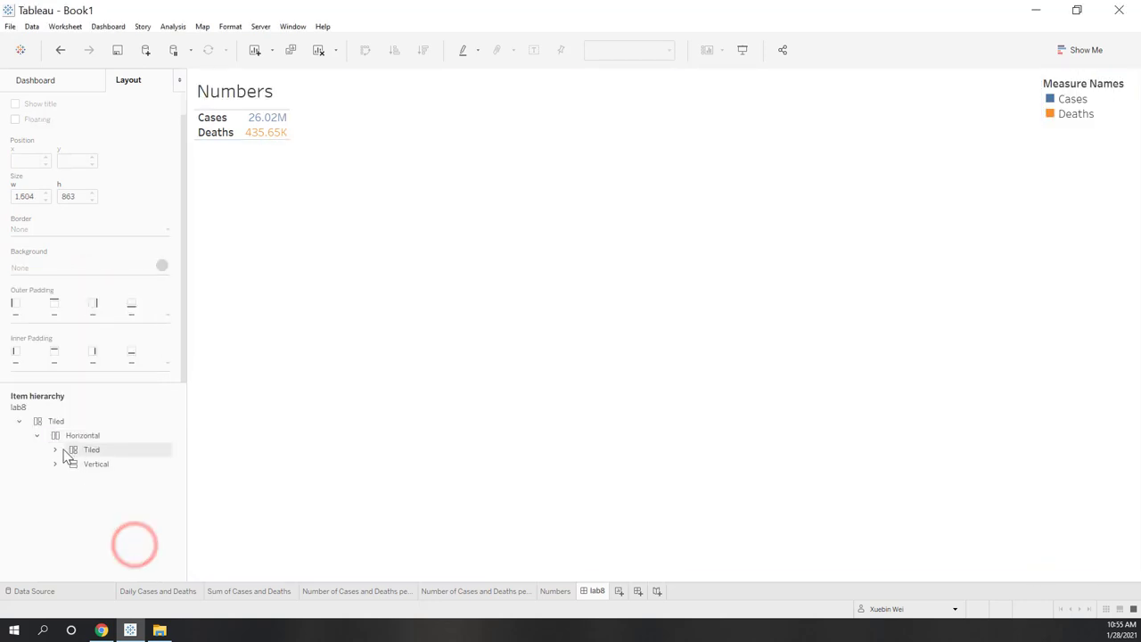
click(85, 449)
click(59, 268)
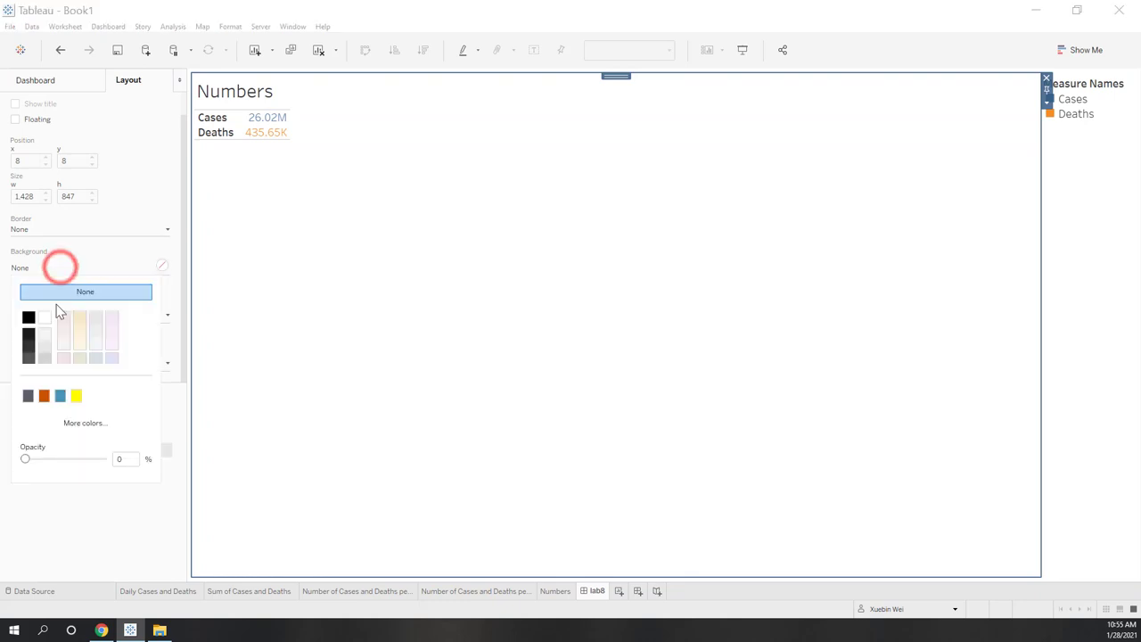
click(28, 317)
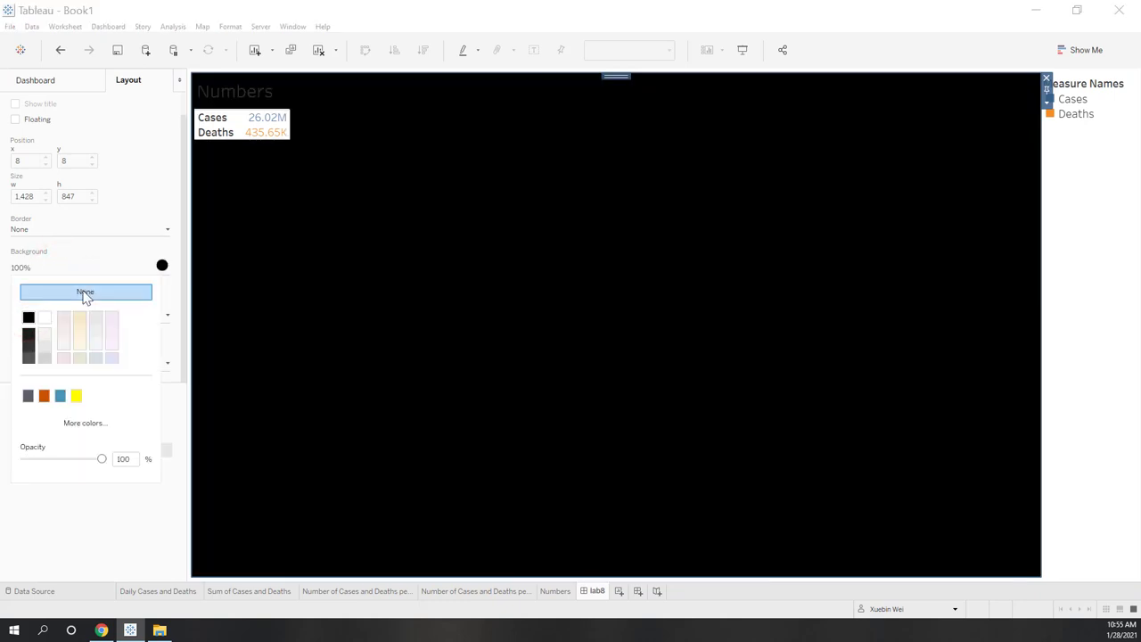
click(84, 293)
click(114, 527)
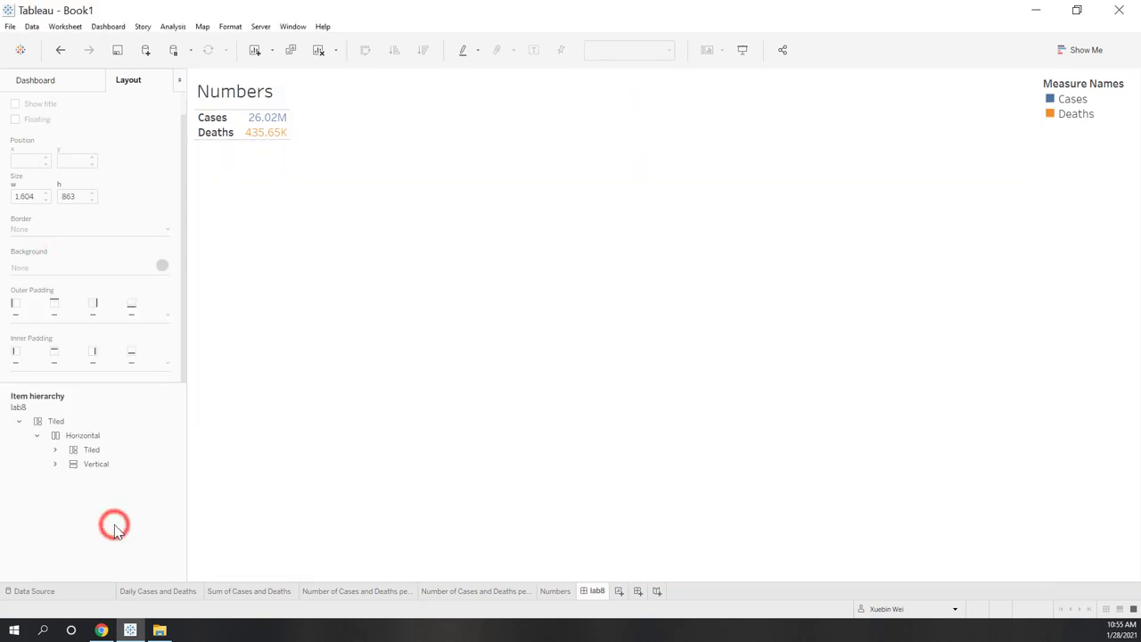
click(41, 404)
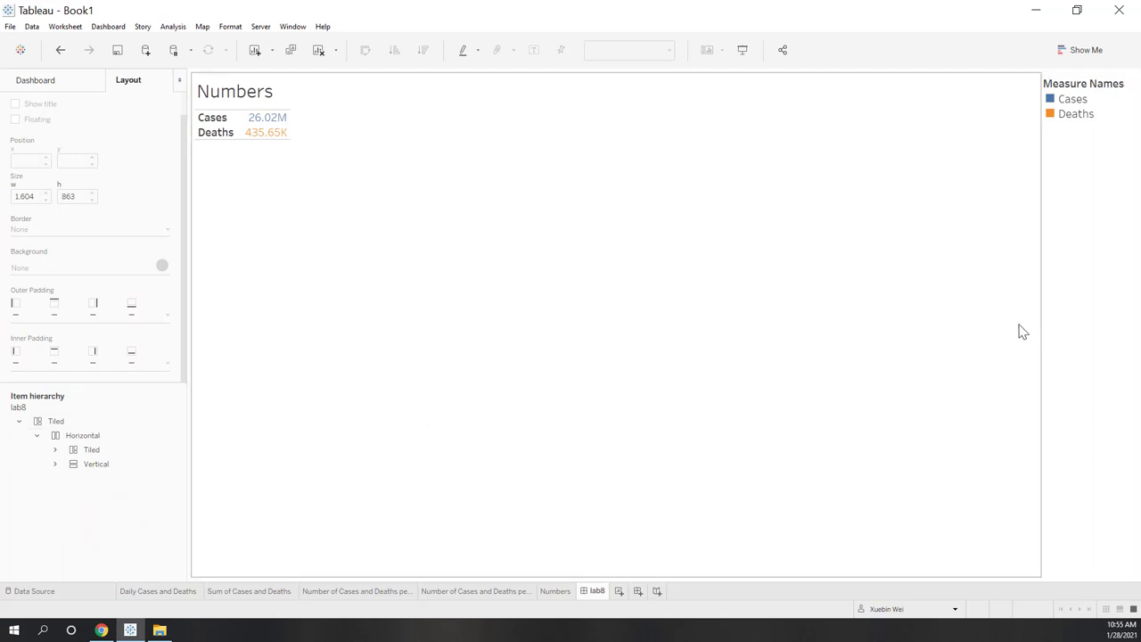
click(1104, 103)
click(1110, 205)
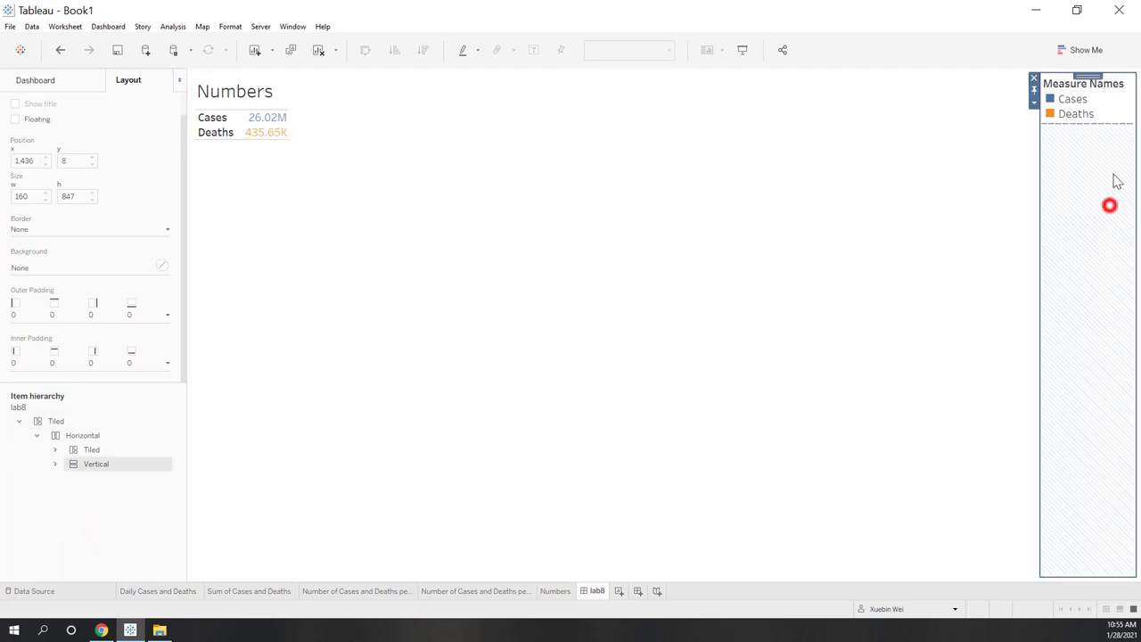
Step: Delete the legend container and hide the Numbers title on lab8
click(1035, 79)
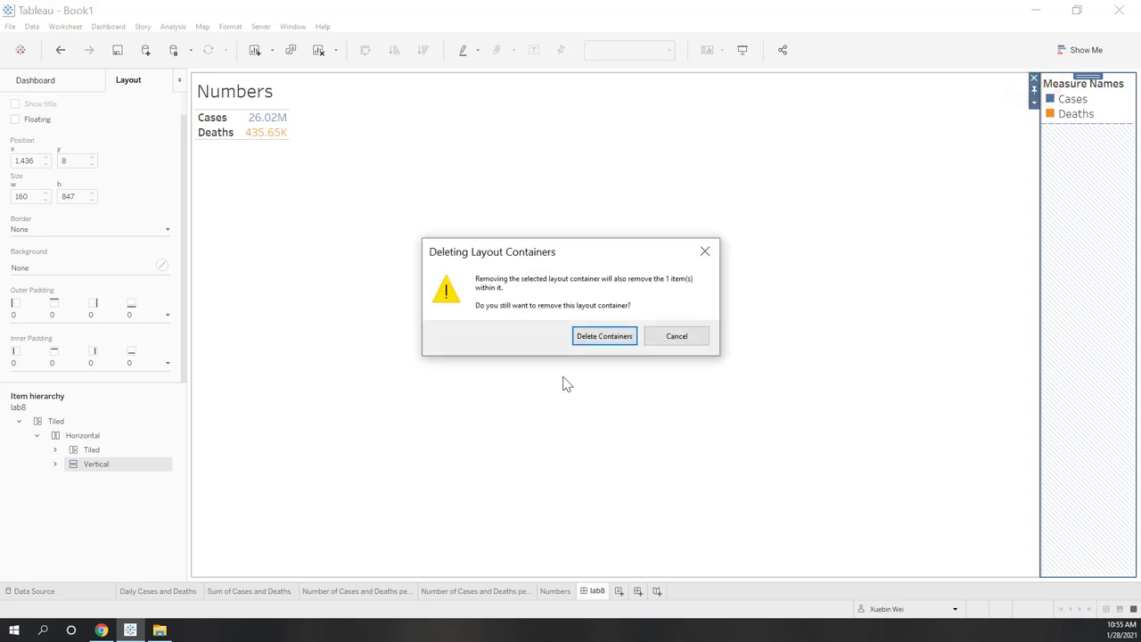
click(591, 343)
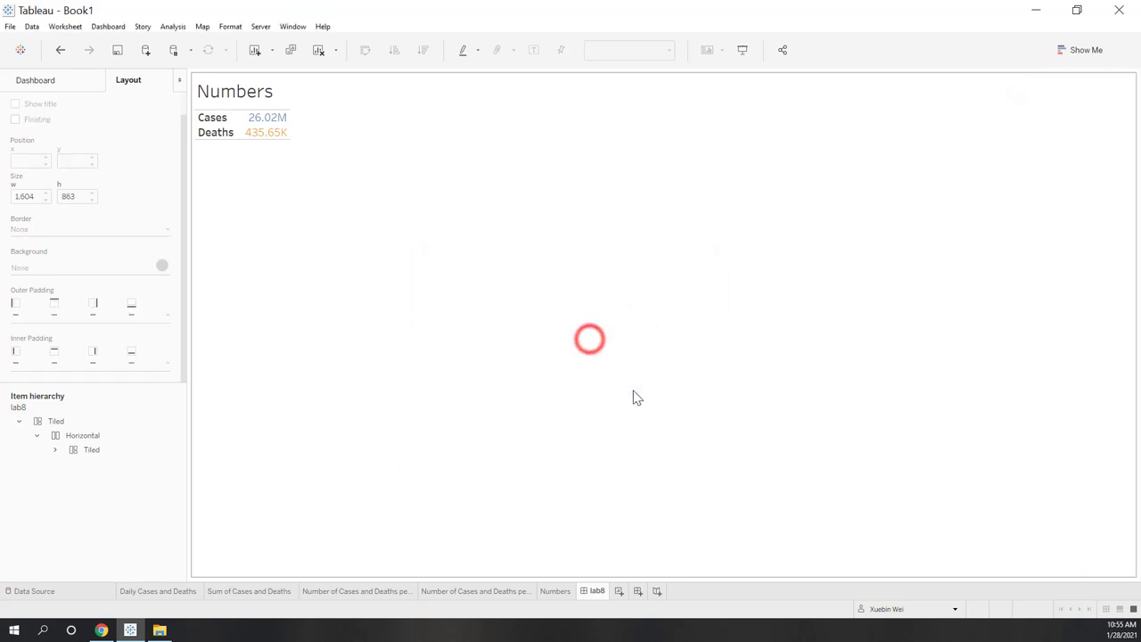
right_click(258, 95)
click(287, 137)
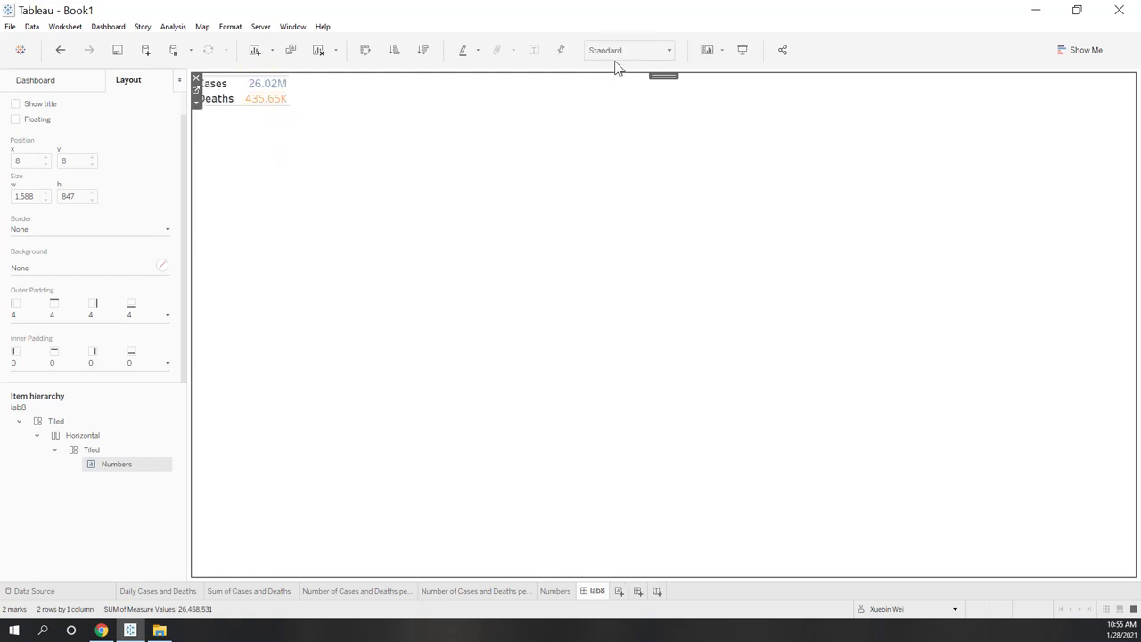
Step: Set the Numbers view to fit Entire View, then open the Numbers worksheet
click(620, 53)
click(635, 97)
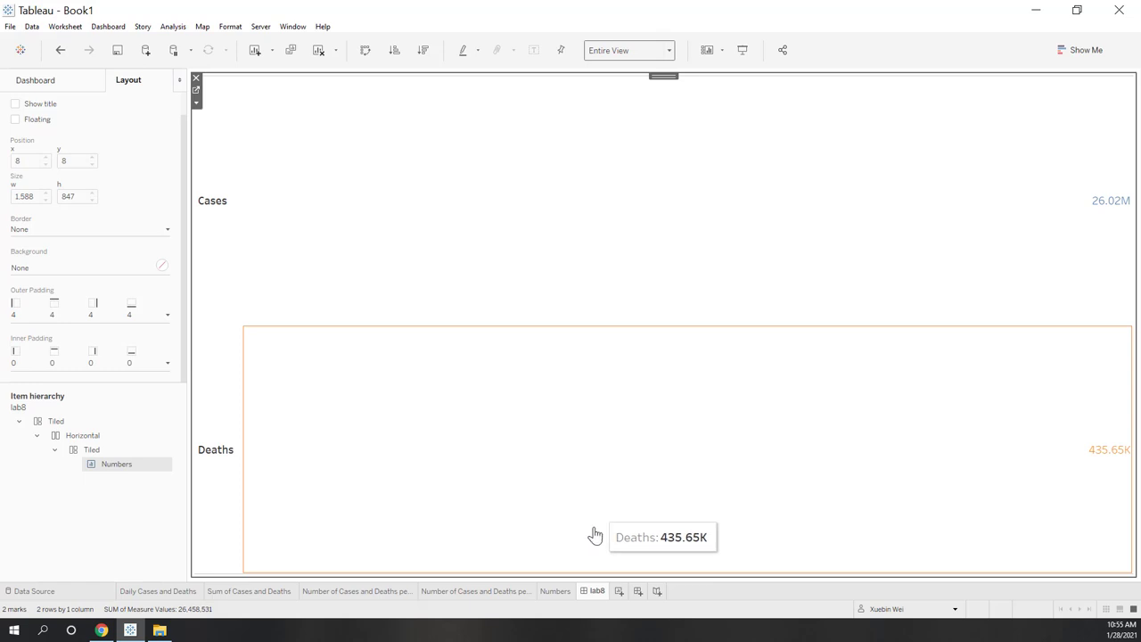
click(555, 591)
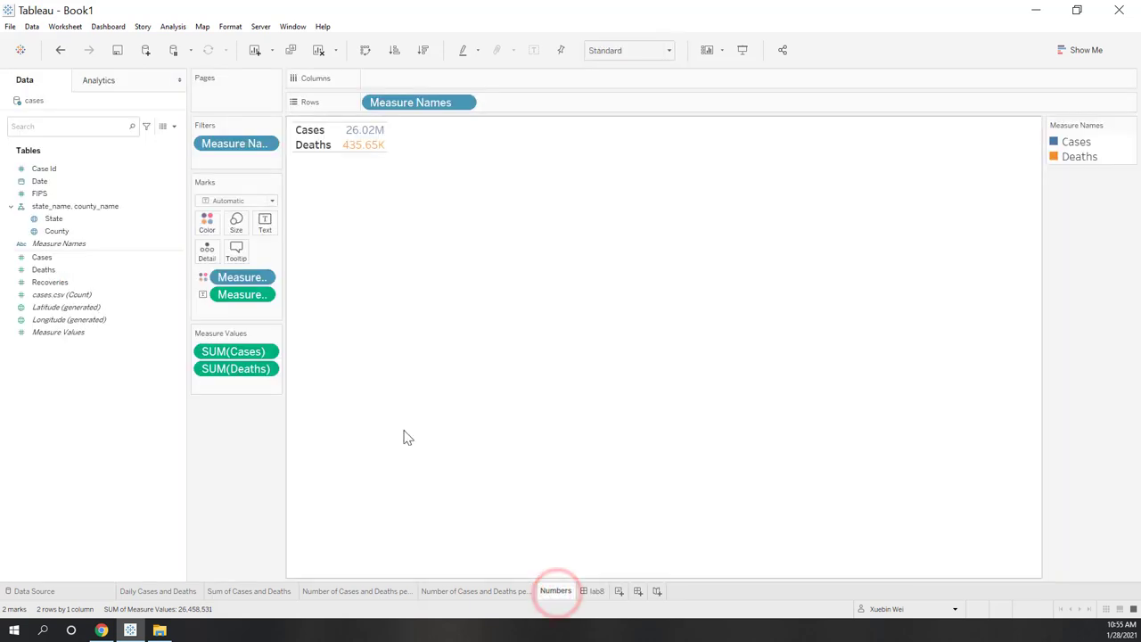
Step: Return to lab8 and select the Cases header of the Numbers sheet
click(377, 248)
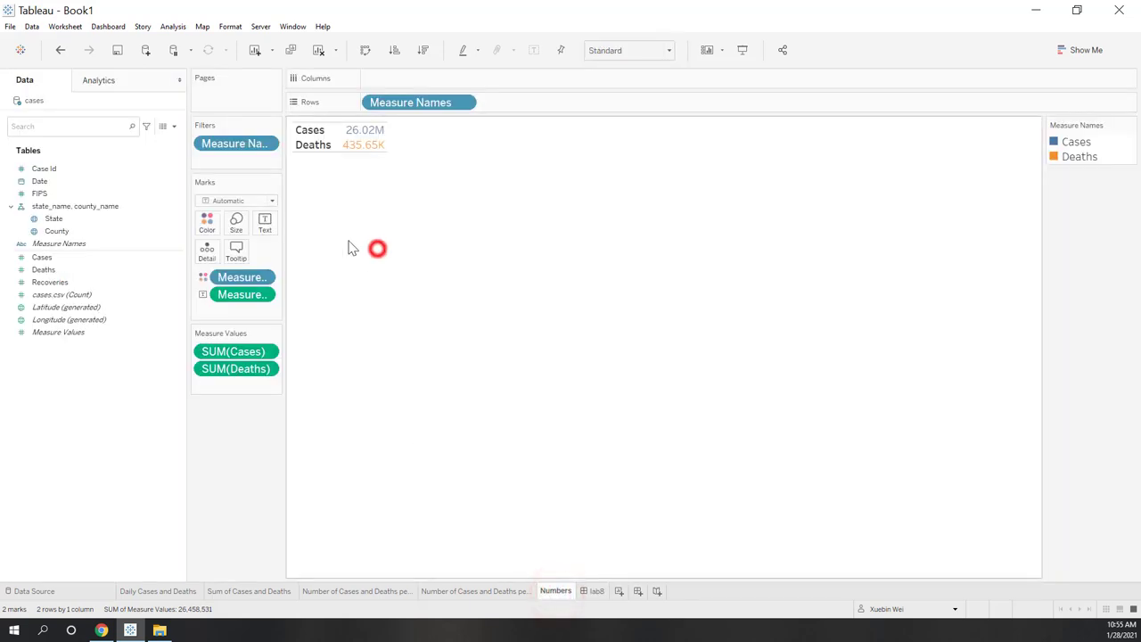
click(591, 591)
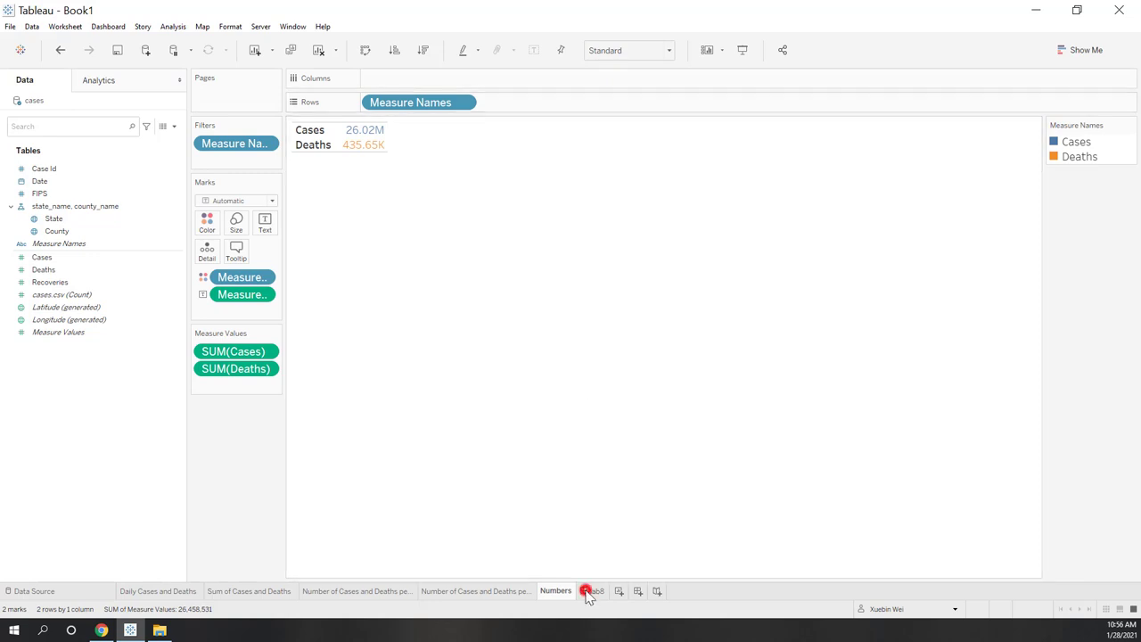
click(401, 448)
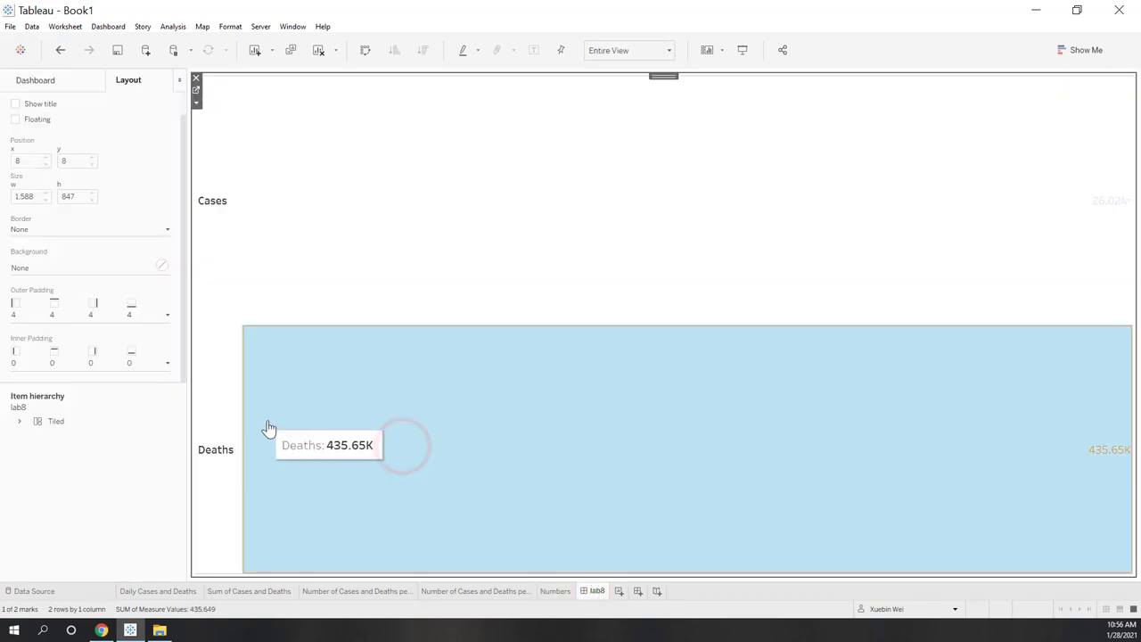
click(291, 427)
click(56, 80)
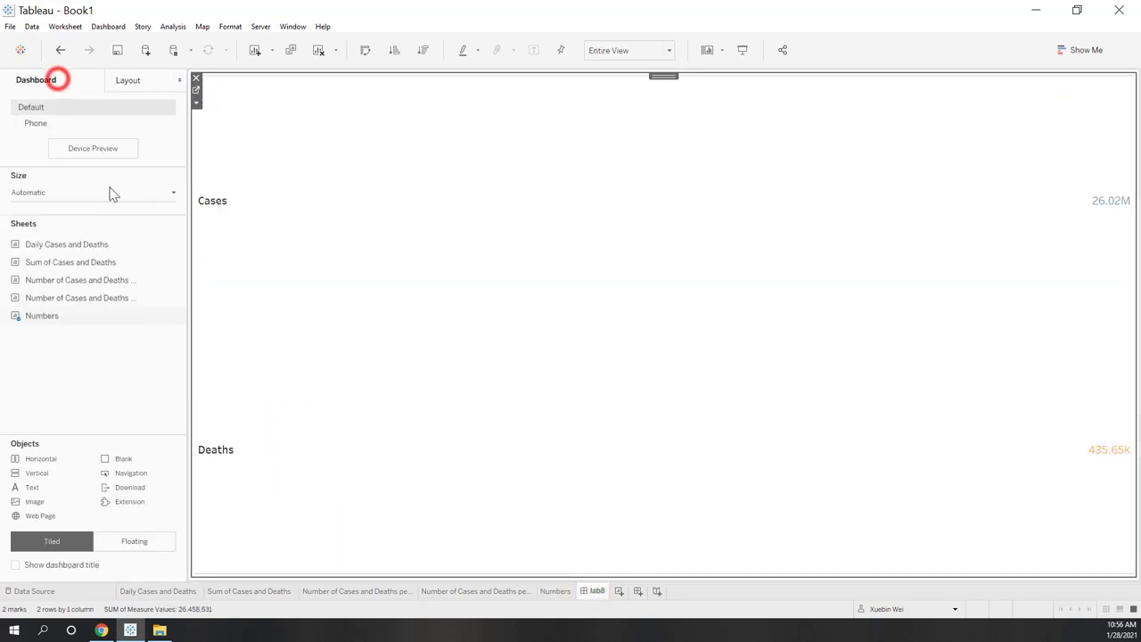
click(224, 216)
right_click(224, 220)
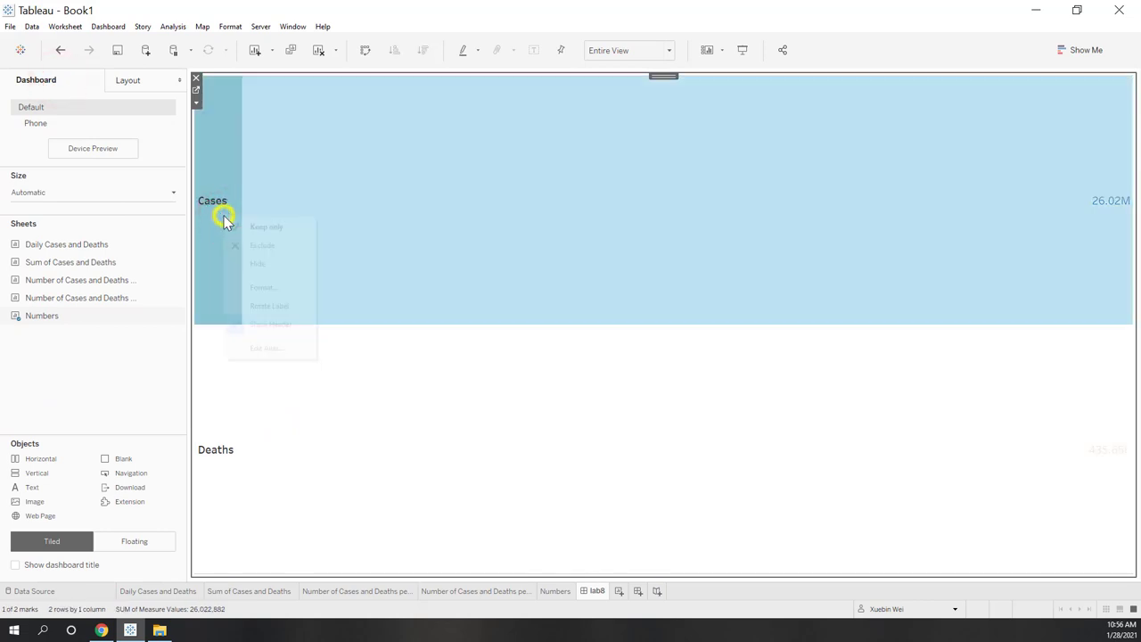
Step: In Format Shading, set the Numbers worksheet background to black
click(272, 288)
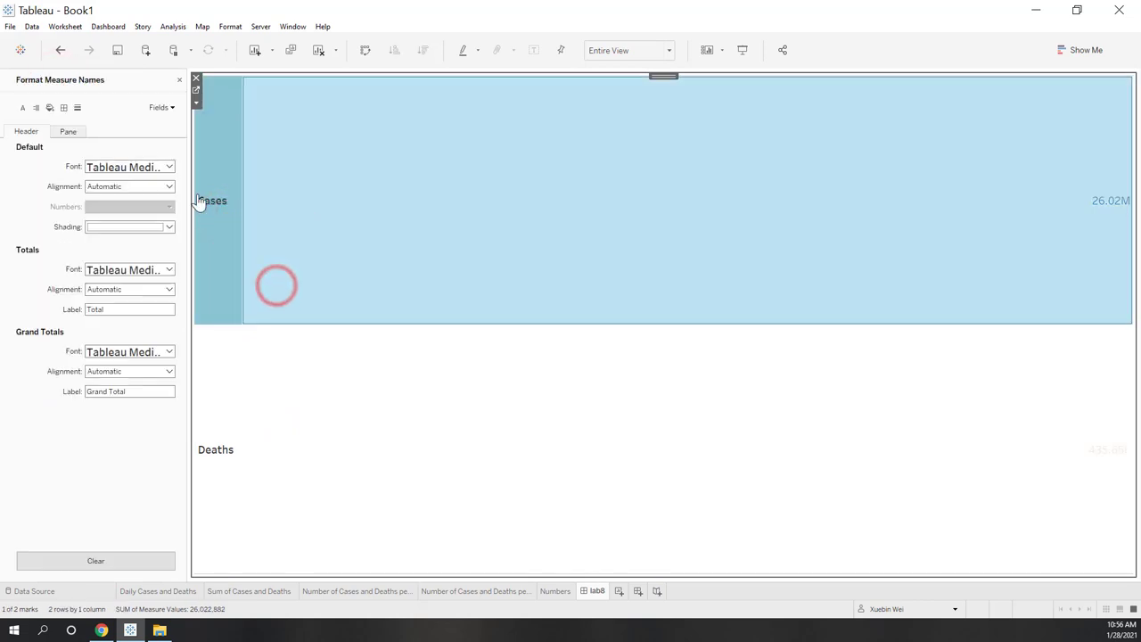
click(68, 131)
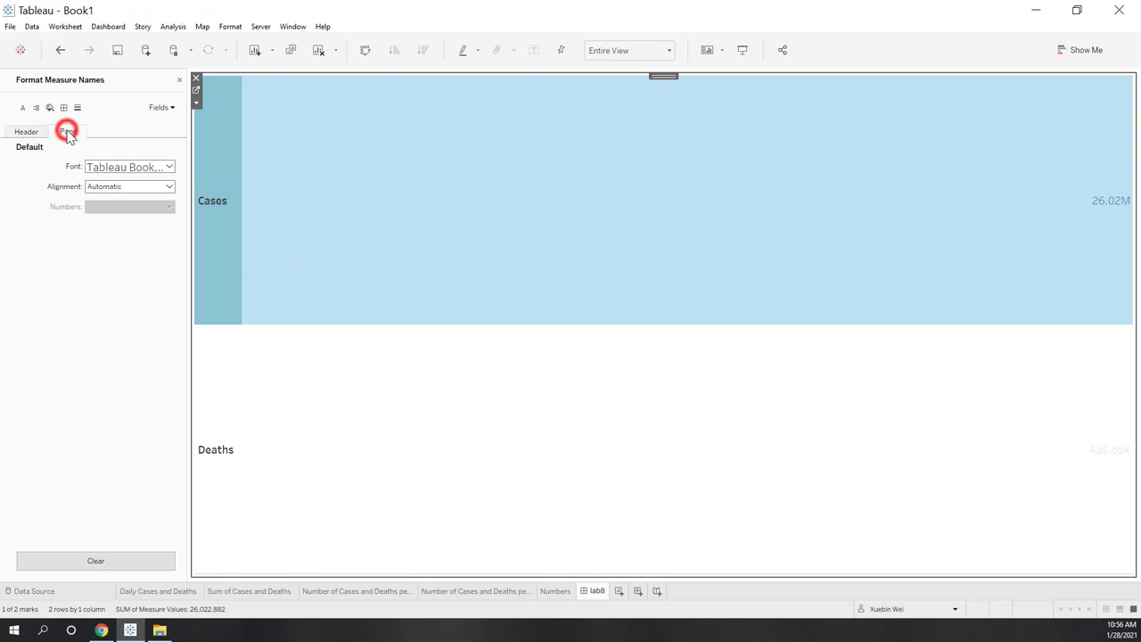
click(51, 108)
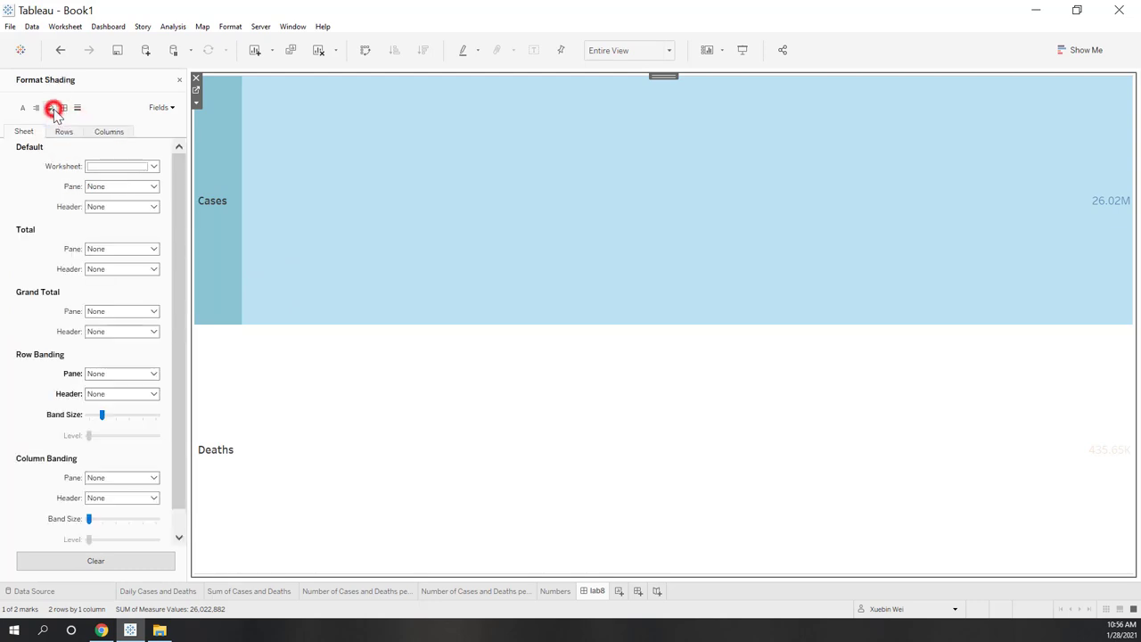
click(116, 166)
click(98, 204)
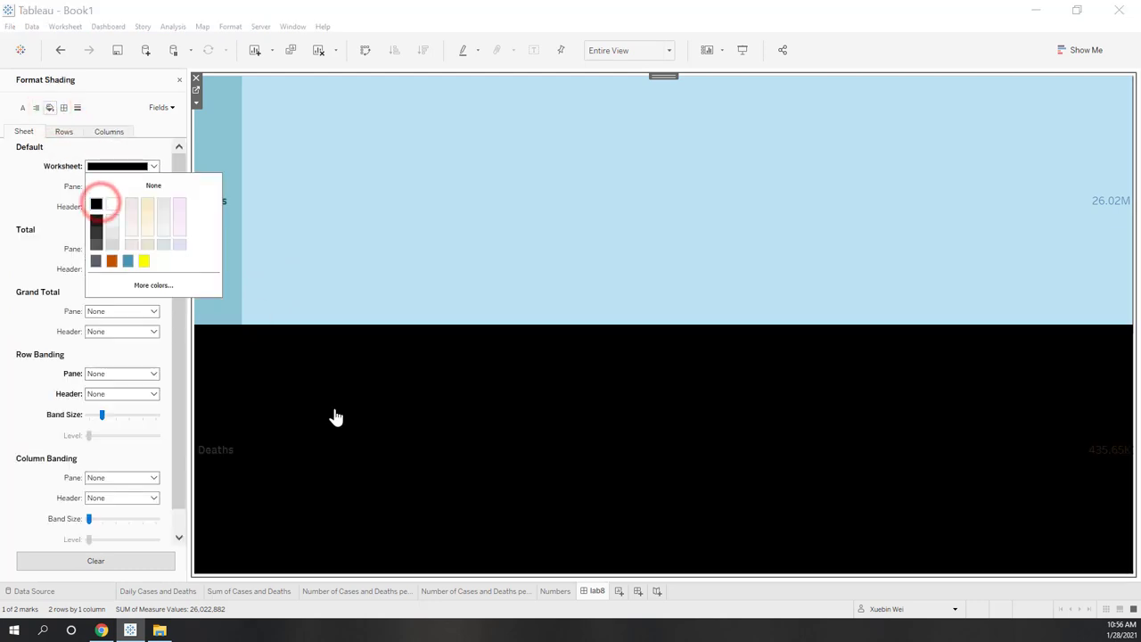
click(347, 434)
click(347, 434)
click(11, 509)
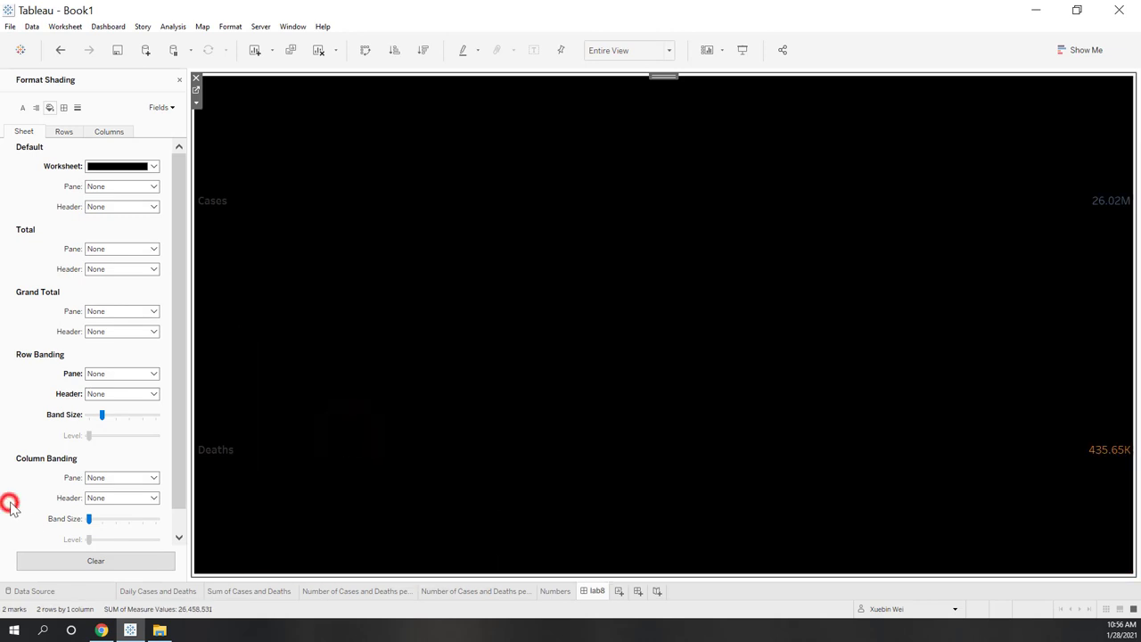
Step: Undo the black worksheet shading and close the shading pane
click(552, 591)
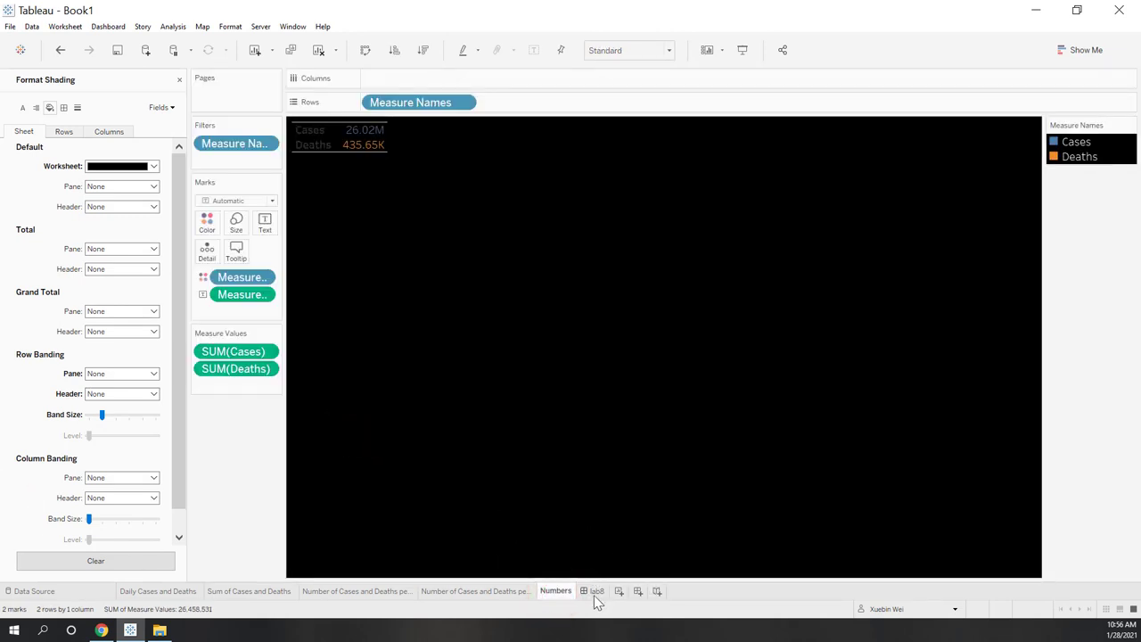
click(593, 592)
click(60, 50)
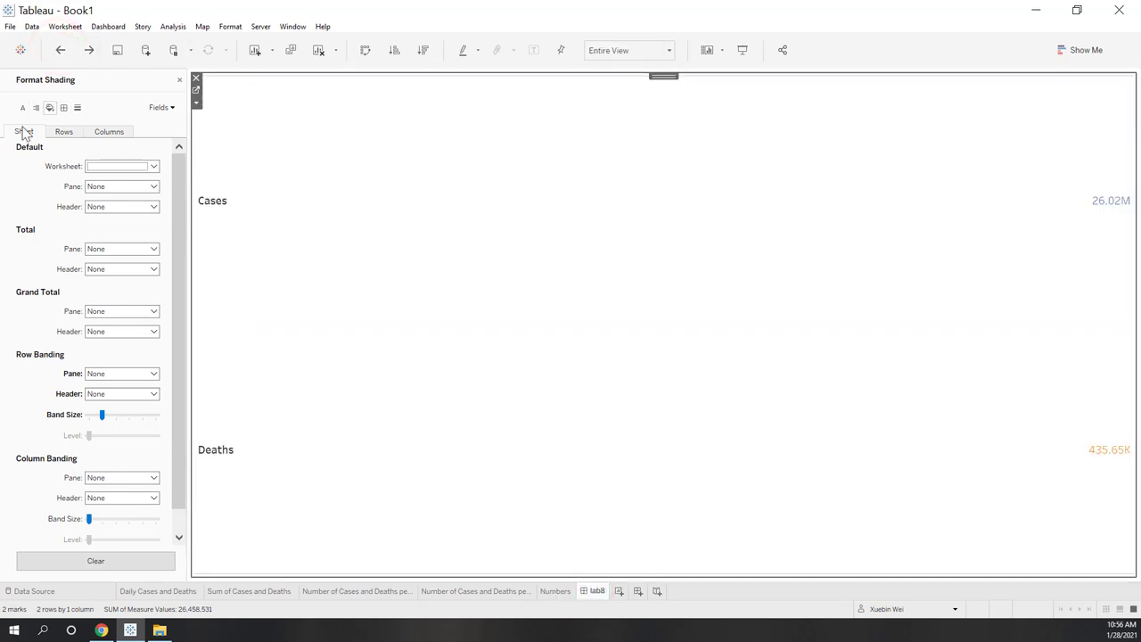
click(180, 81)
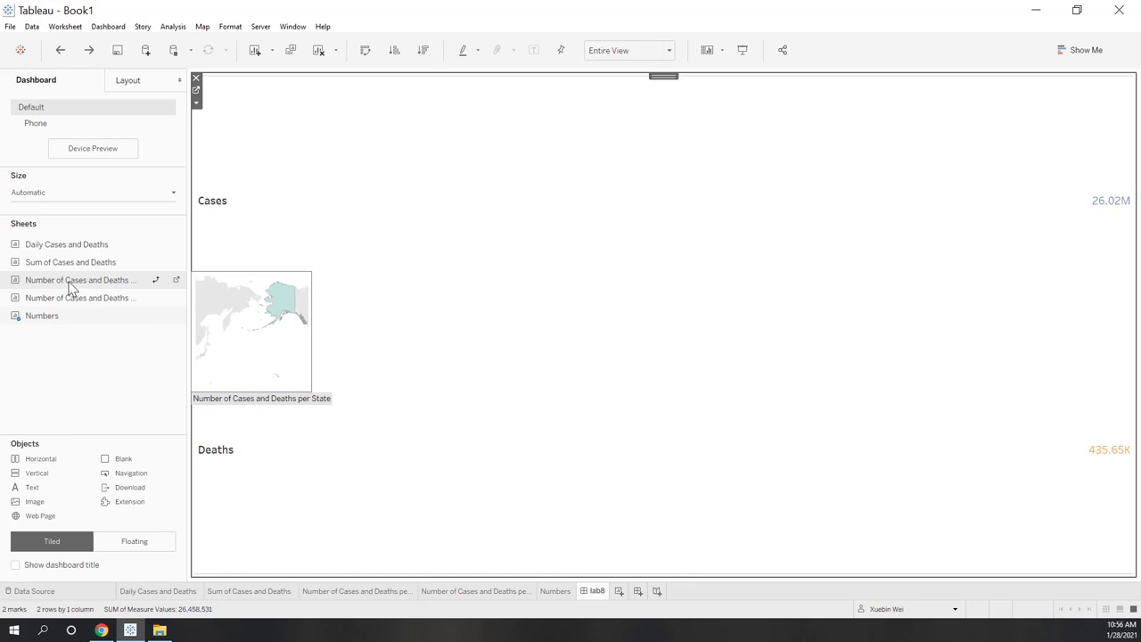
Step: Drop the Number of Cases and Deaths per State sheet into the dashboard's right half
drag(71, 286, 1053, 309)
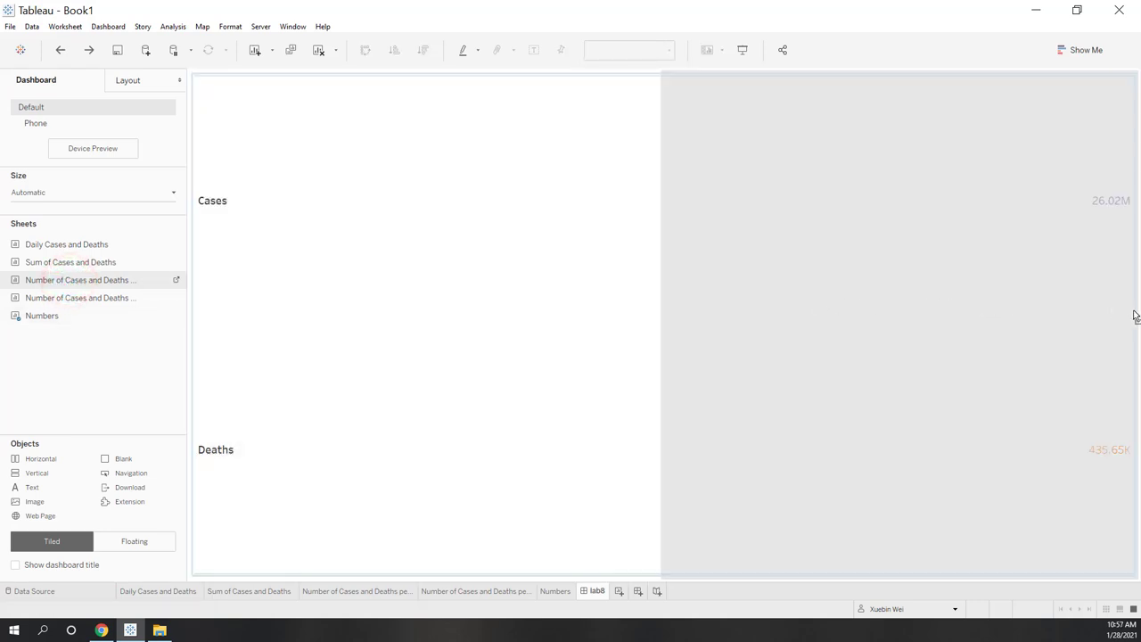
drag(925, 301, 568, 307)
drag(412, 359, 571, 521)
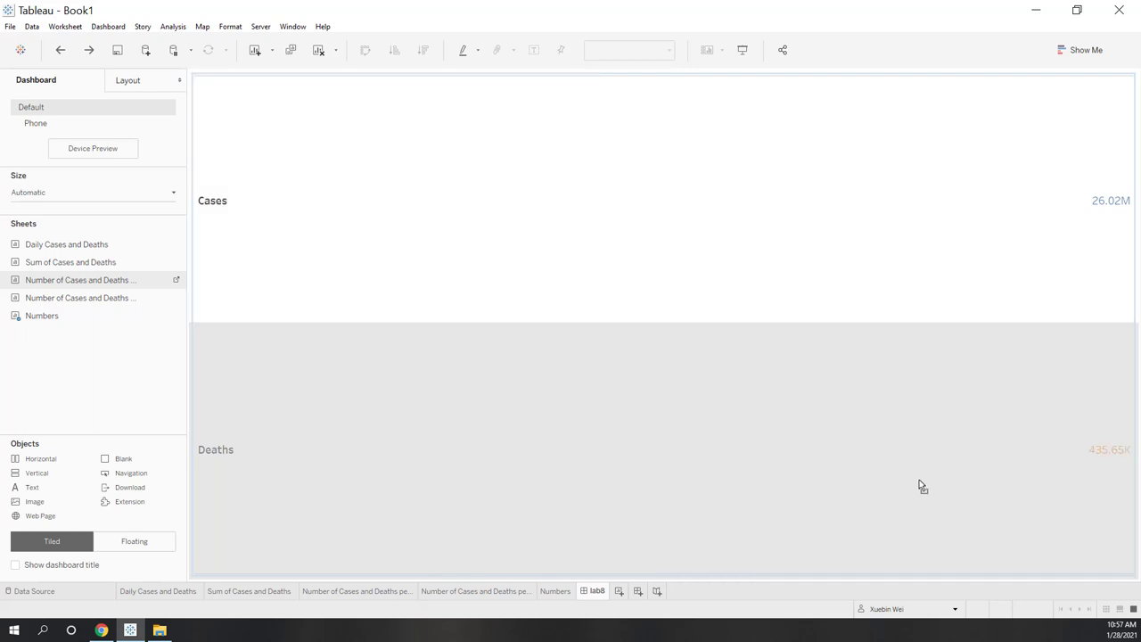
drag(922, 487, 977, 277)
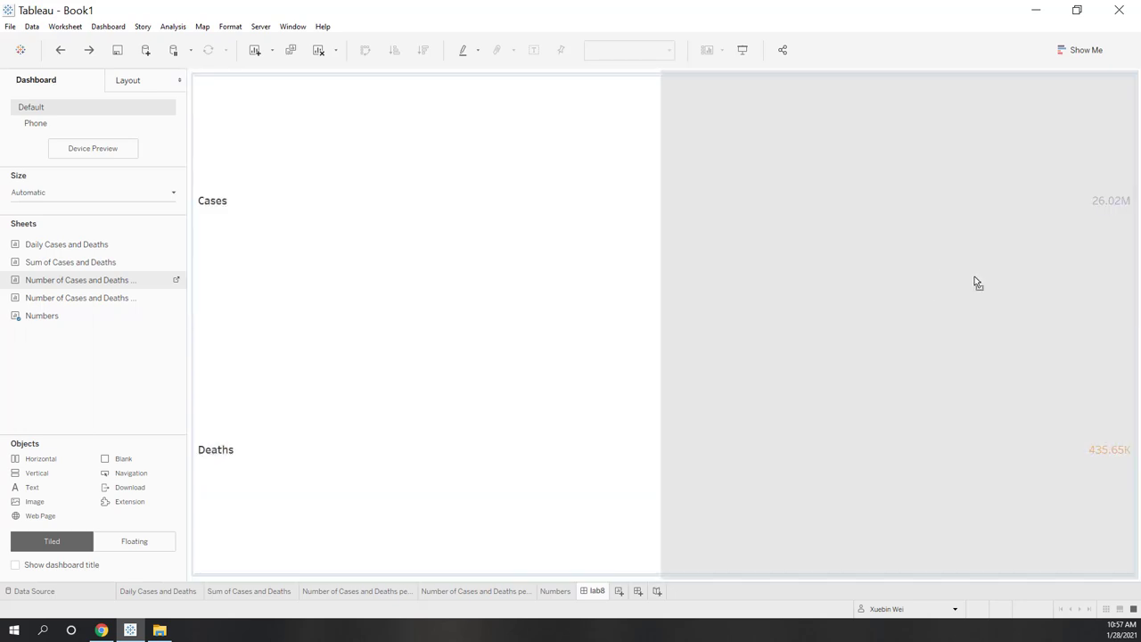
drag(977, 282, 978, 282)
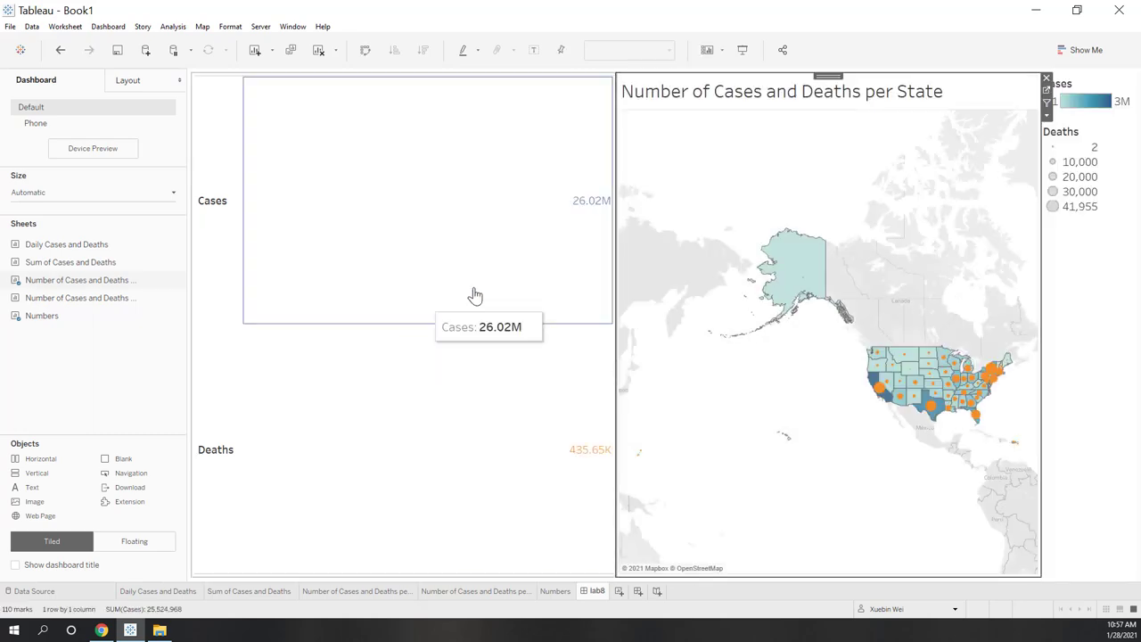
Step: Expand the Layout Item hierarchy containers and locate the Numbers and state map sheets
click(143, 82)
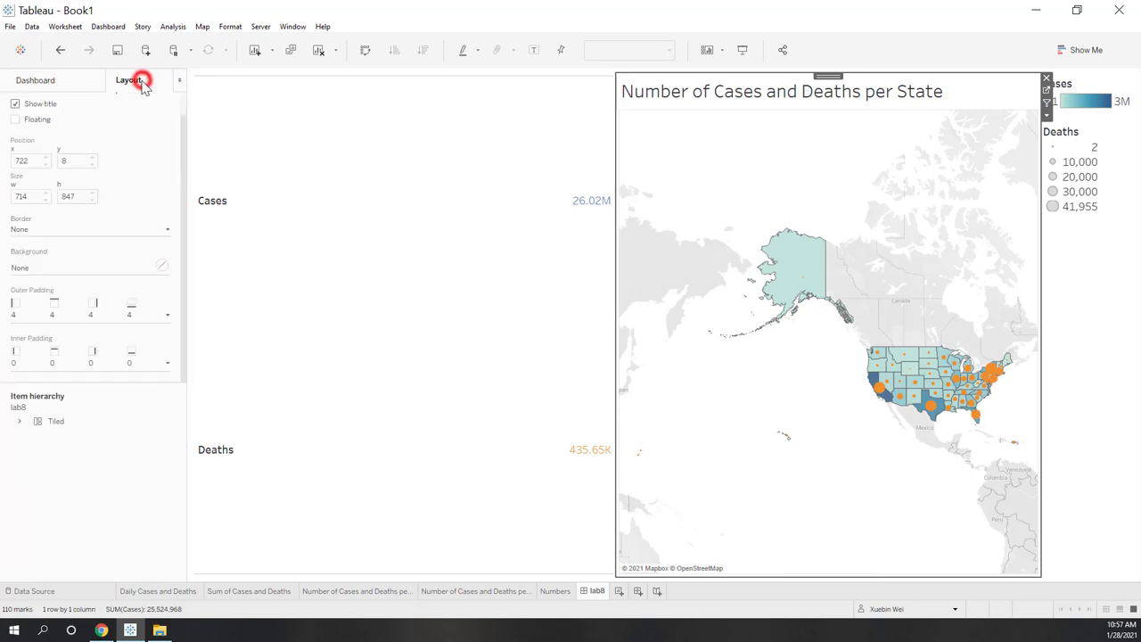
click(18, 421)
click(73, 437)
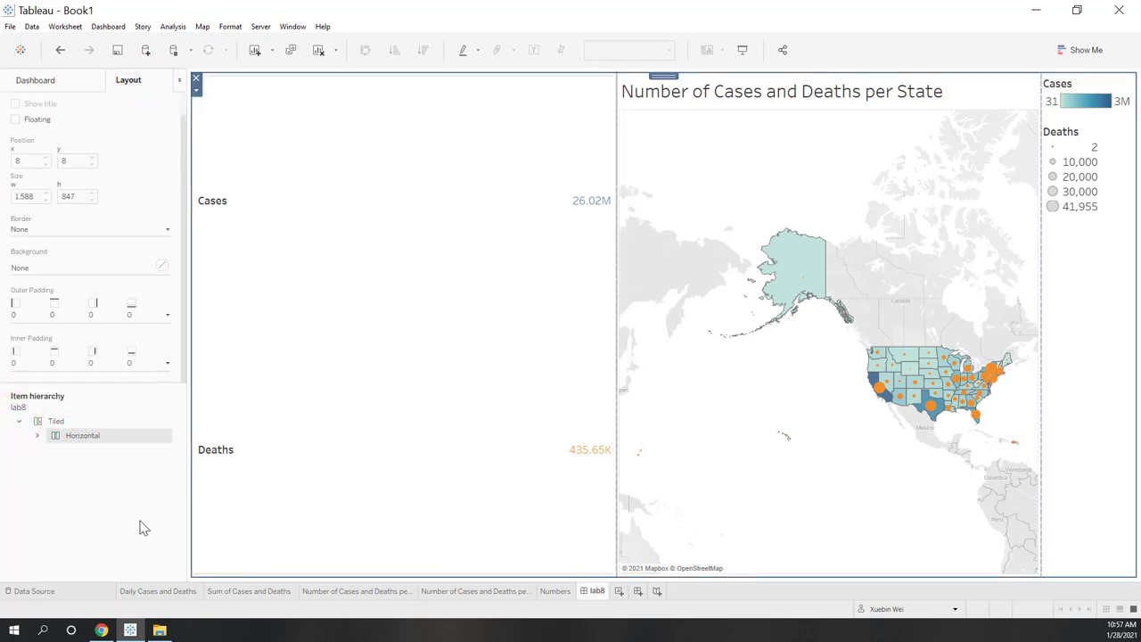
click(36, 435)
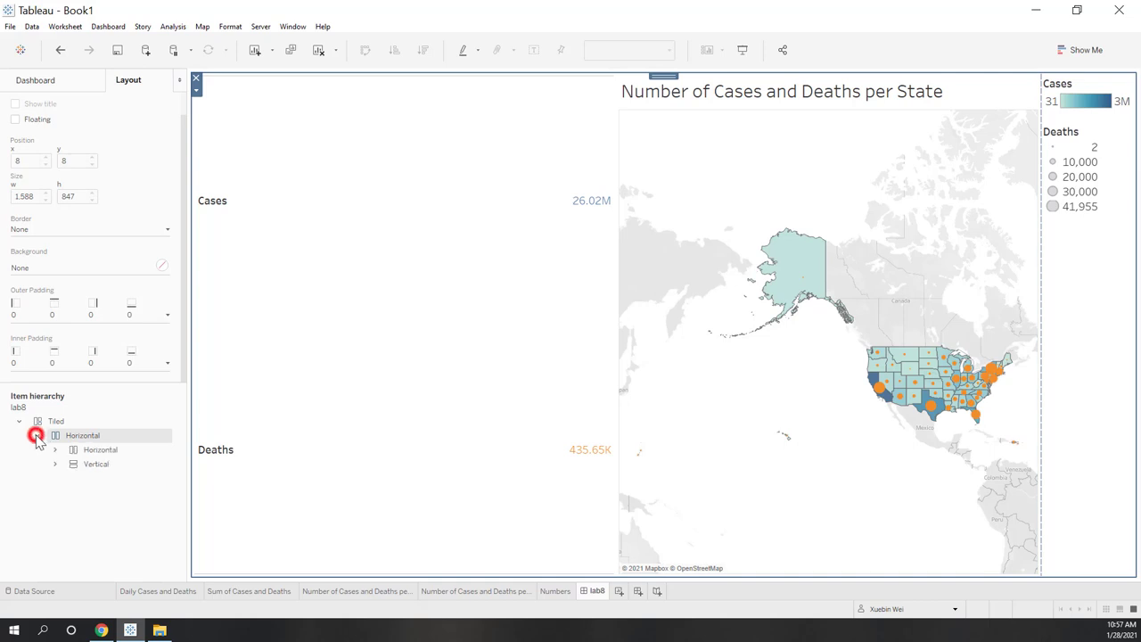
click(78, 450)
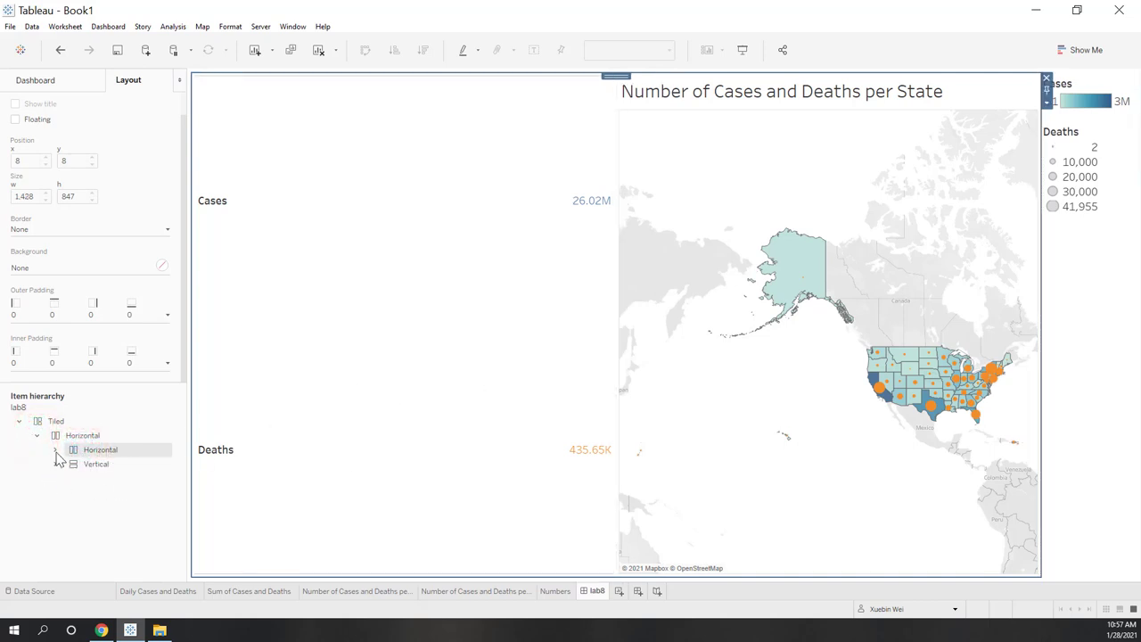
click(72, 464)
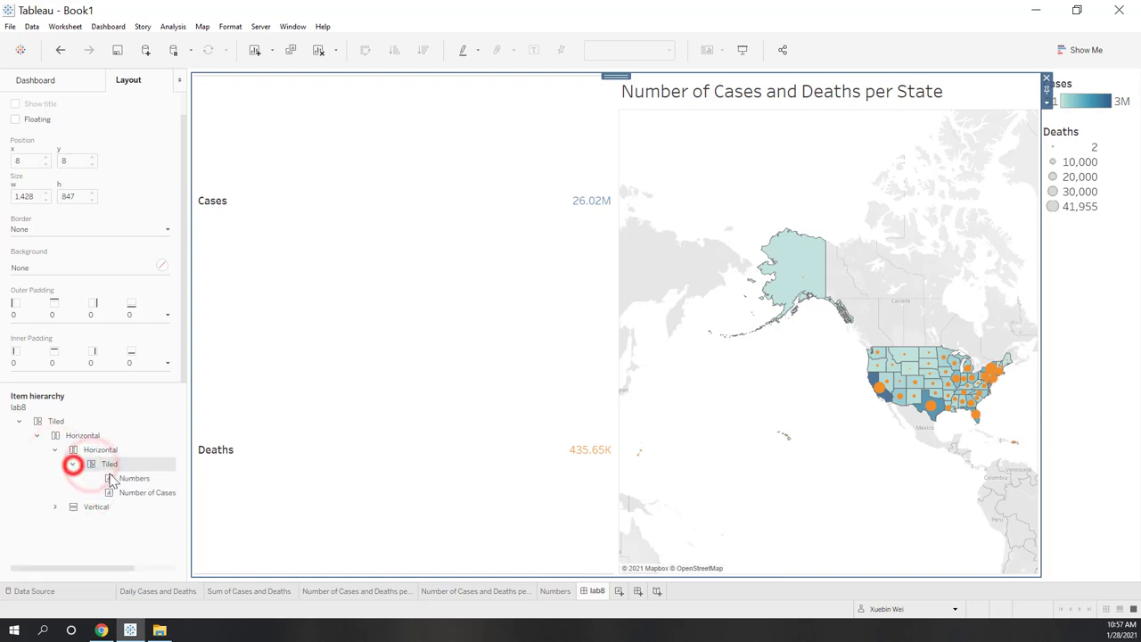
click(127, 478)
click(130, 492)
click(132, 477)
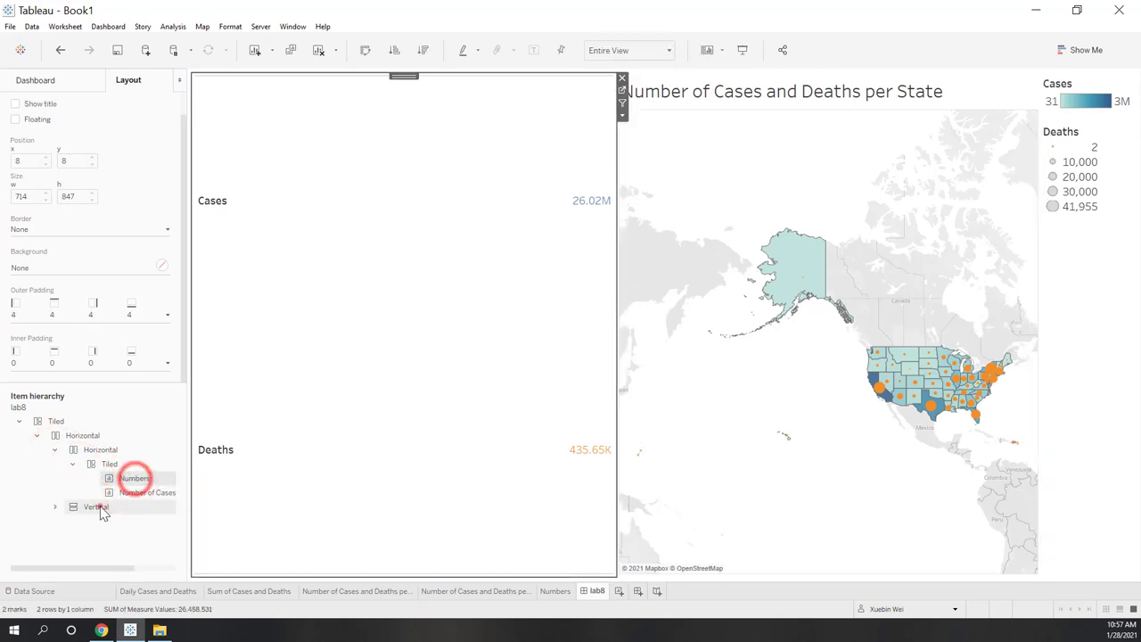
Step: Check the Cases and Deaths legends, then drag the divider left to narrow the Numbers column
click(98, 506)
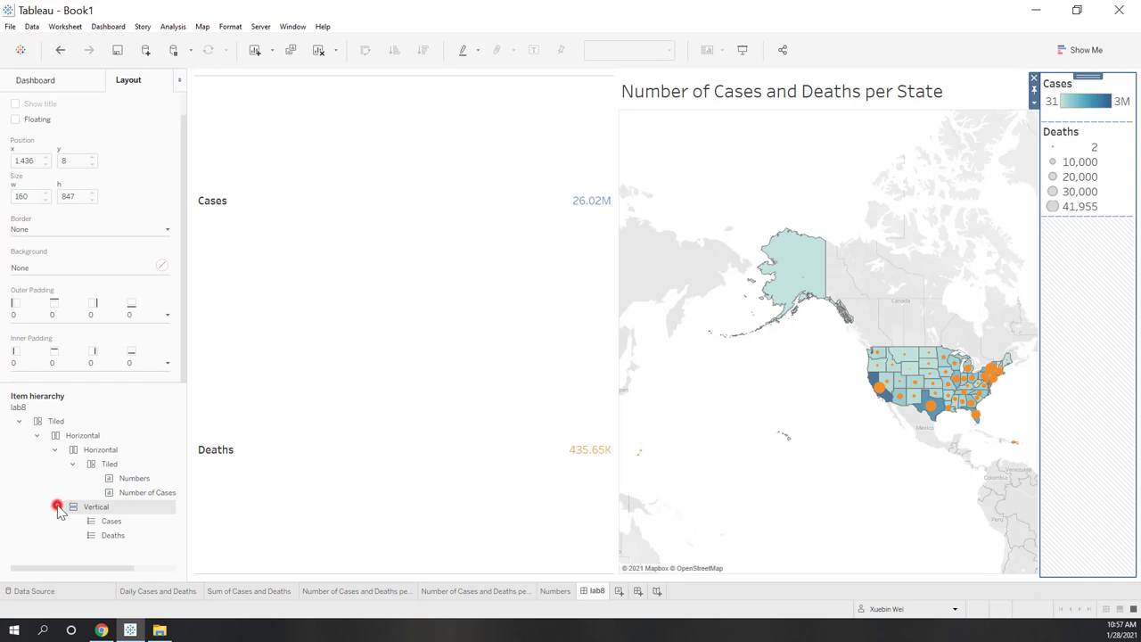
click(107, 520)
click(113, 535)
click(113, 521)
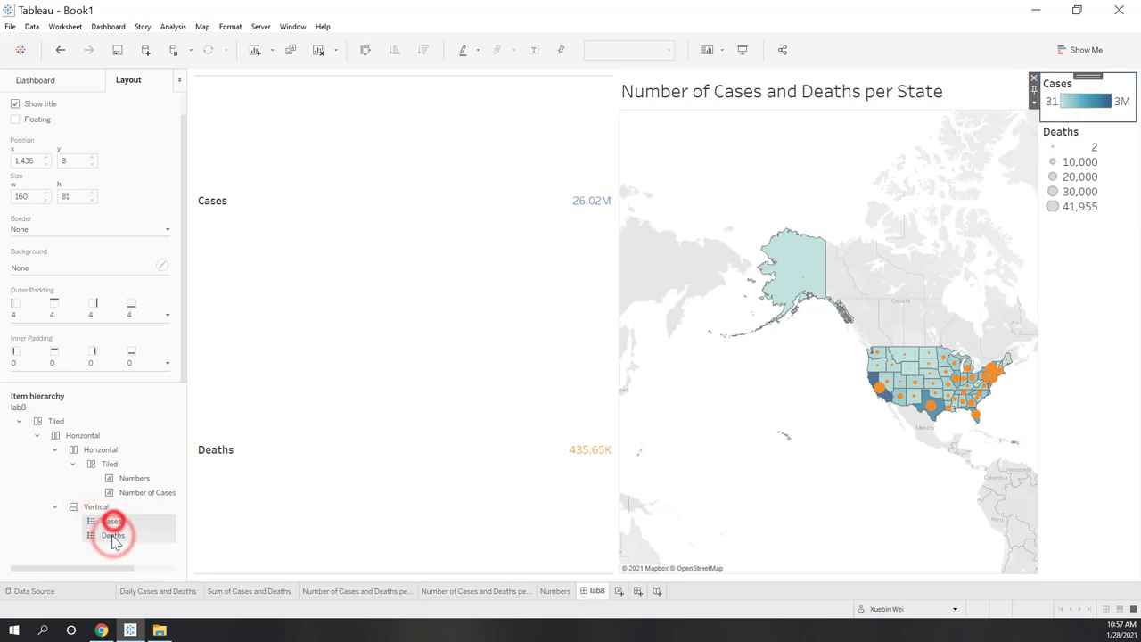
click(113, 535)
click(113, 521)
click(113, 535)
click(113, 521)
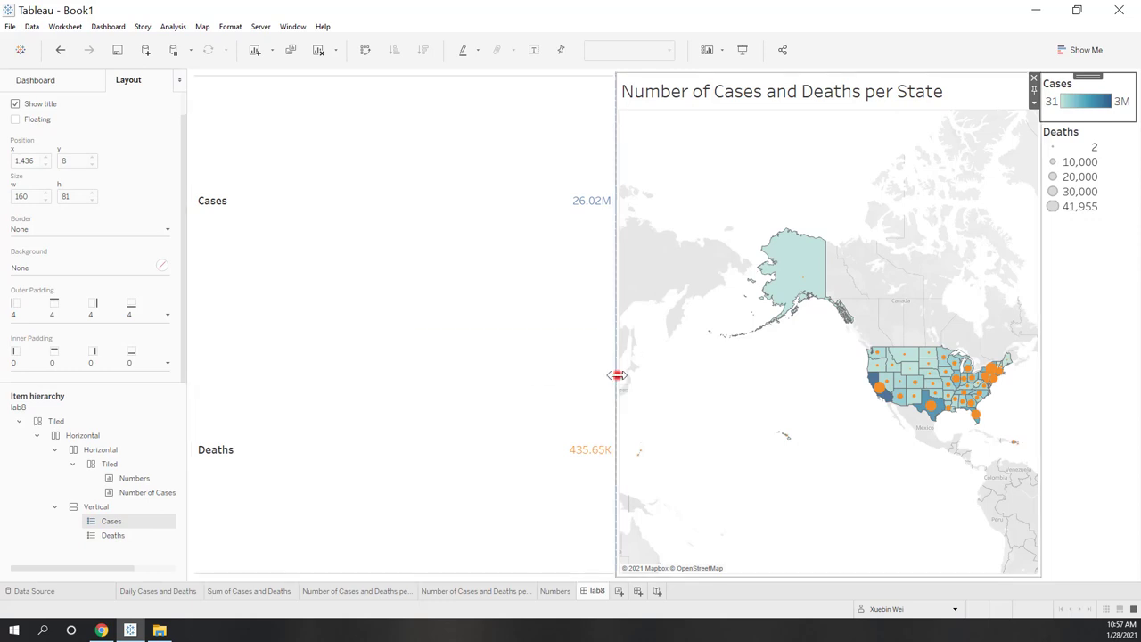
drag(617, 375, 291, 387)
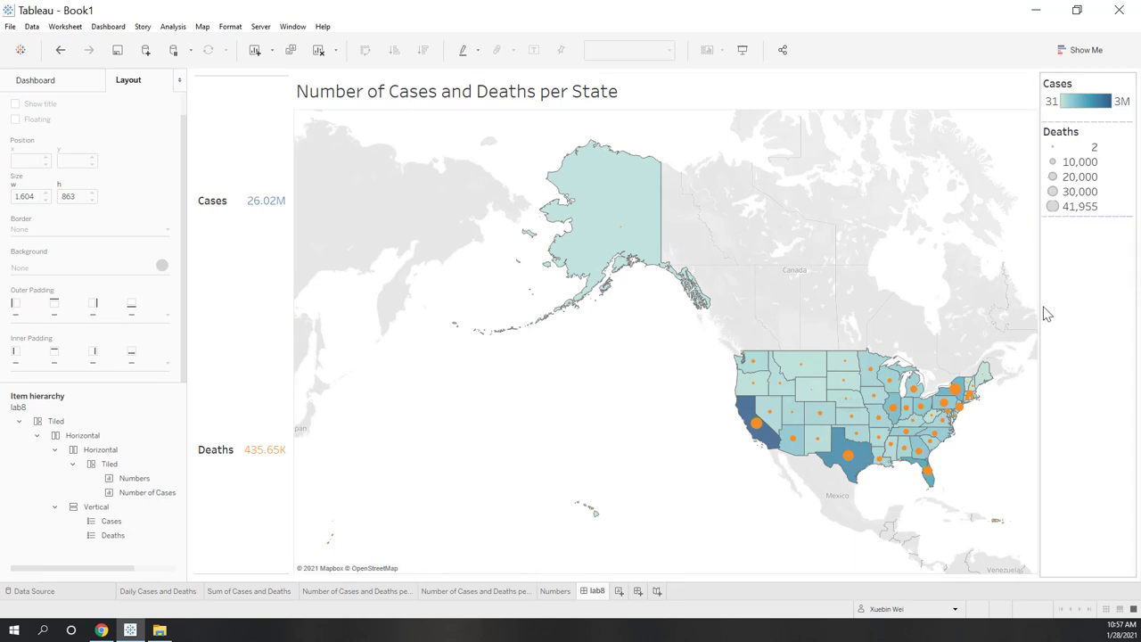
Step: Select the state map's Cases and Deaths legends, keeping new dashboard objects Tiled
click(1012, 317)
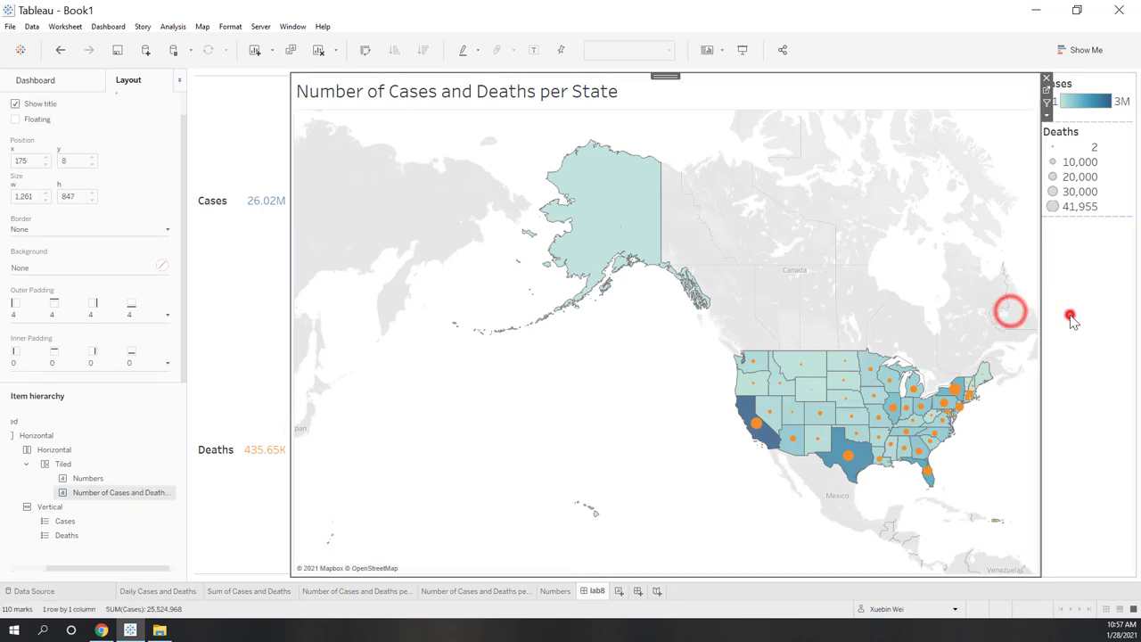
click(1069, 315)
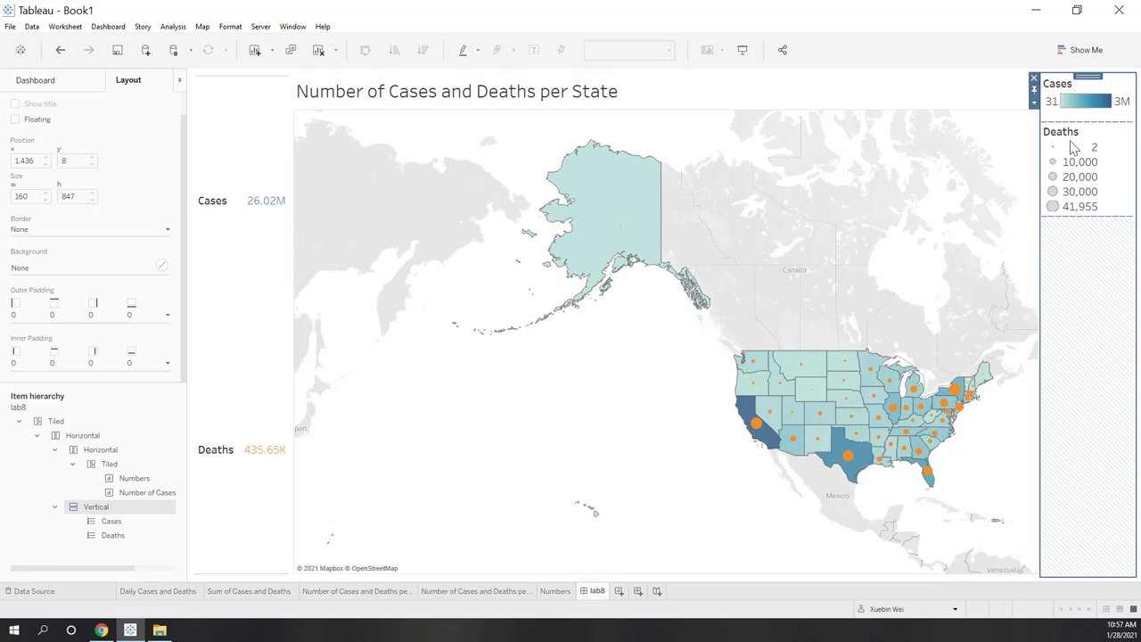
click(1101, 82)
click(1114, 153)
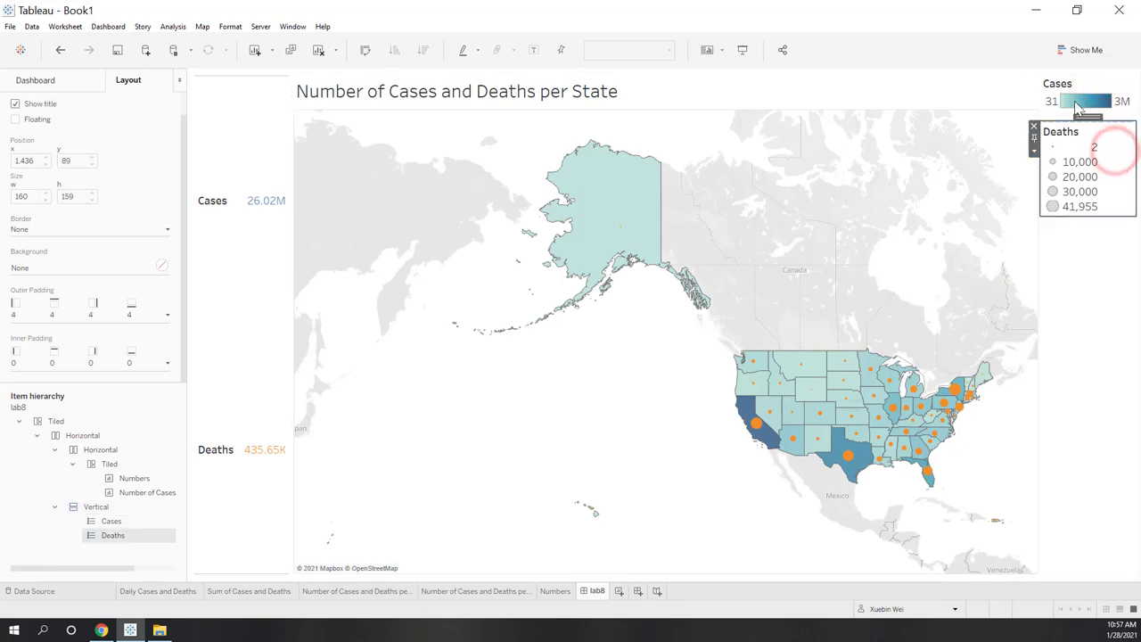
click(1089, 80)
click(49, 75)
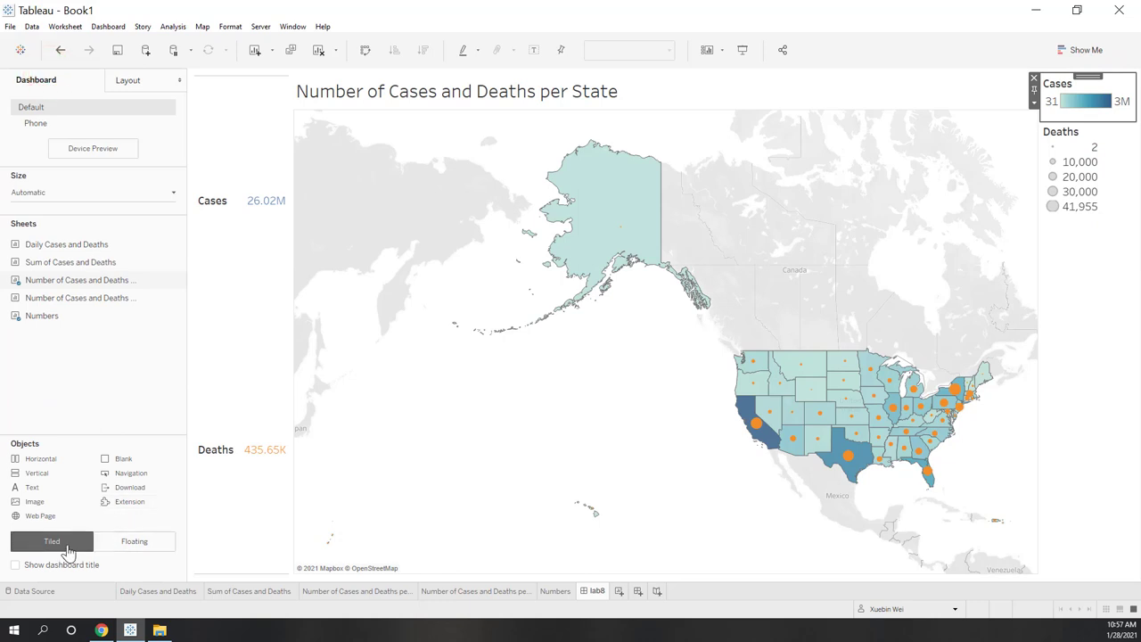
click(117, 546)
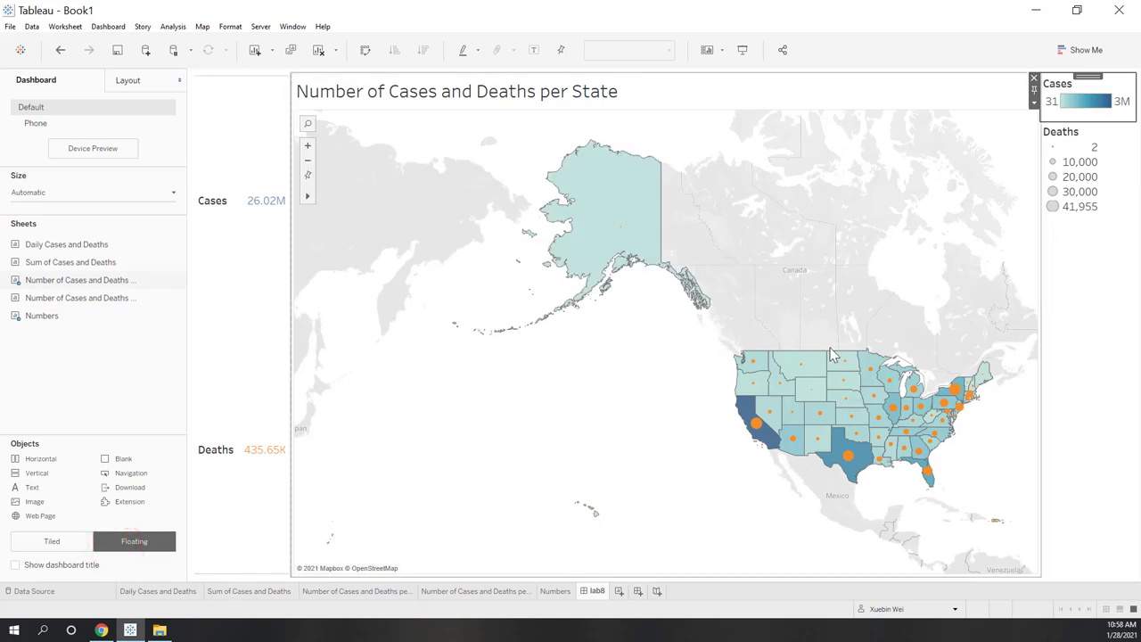
click(52, 544)
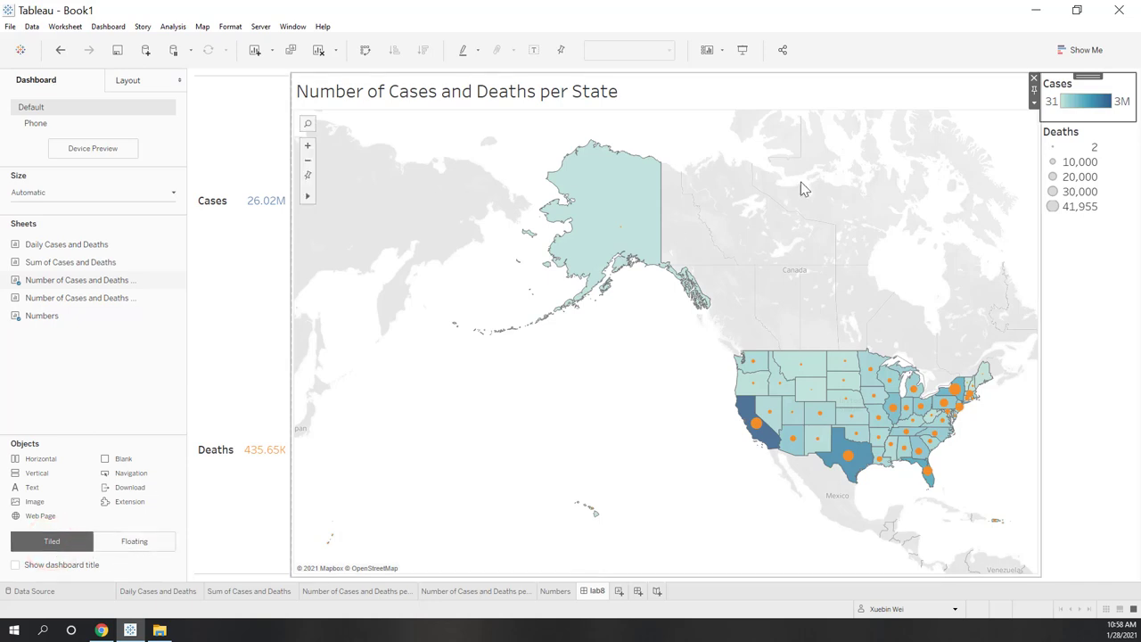
Step: Make the Cases and Deaths legends float and move them onto the state map's lower left
click(1034, 103)
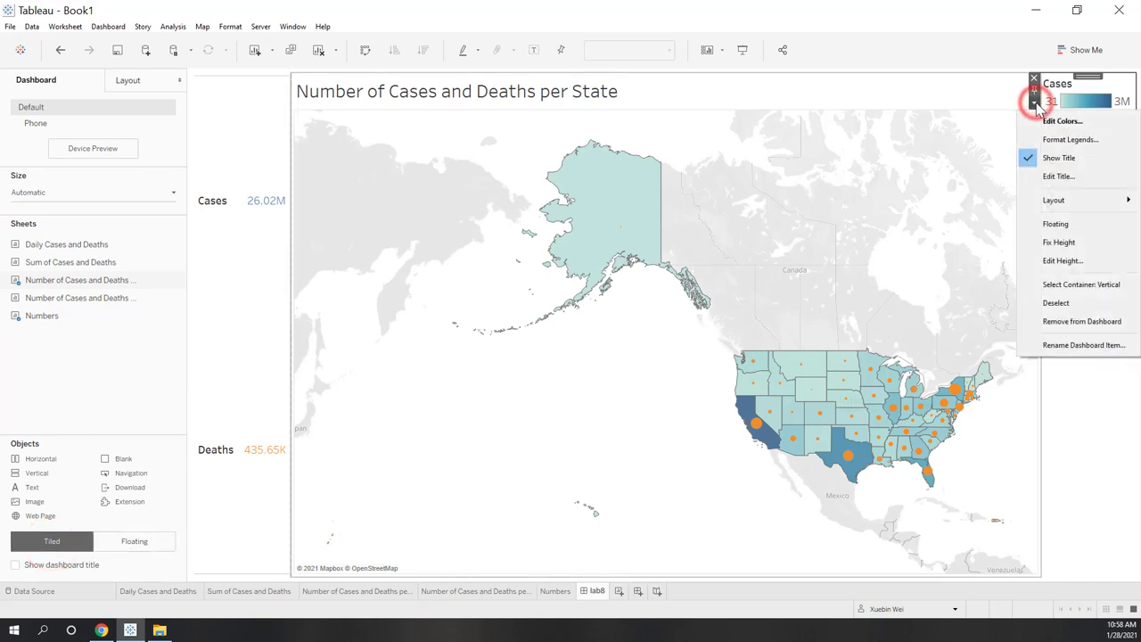
click(1055, 223)
drag(1064, 83, 349, 364)
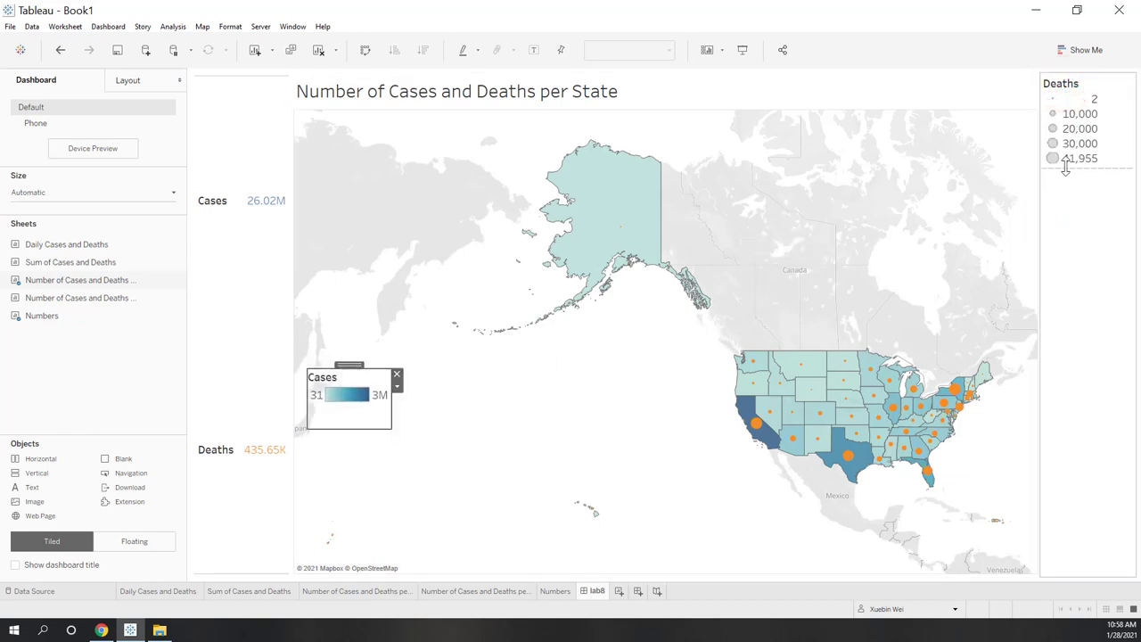
click(1056, 94)
click(1034, 103)
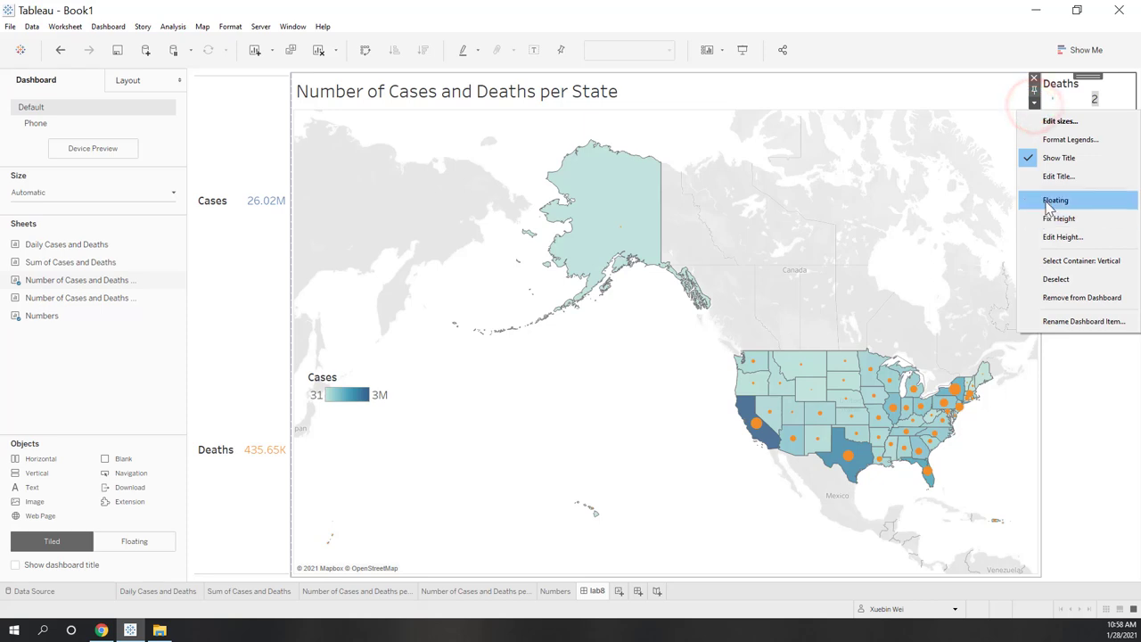
click(1052, 200)
drag(1068, 83, 353, 464)
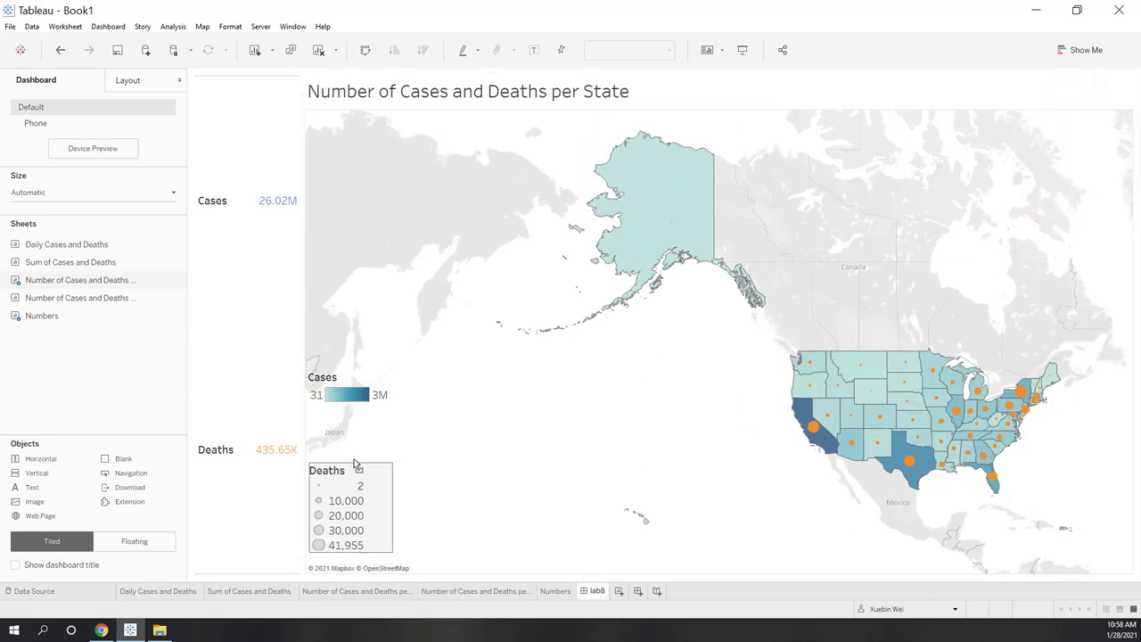
click(474, 546)
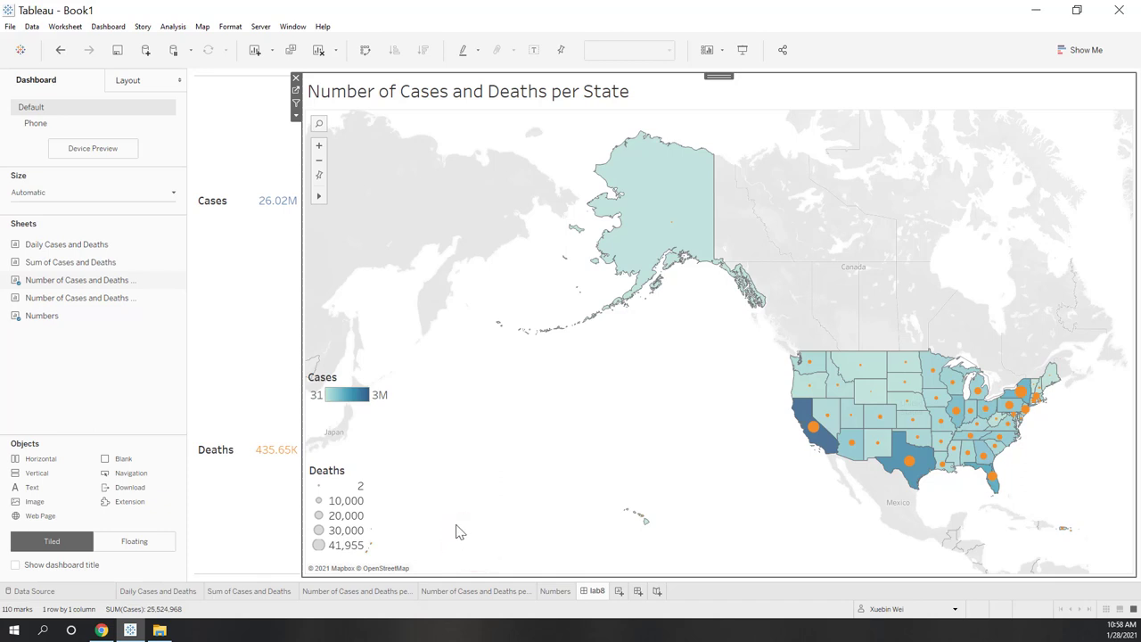
Step: Verify the floating Cases and Deaths legends in the Item hierarchy, then clear the selection
click(142, 80)
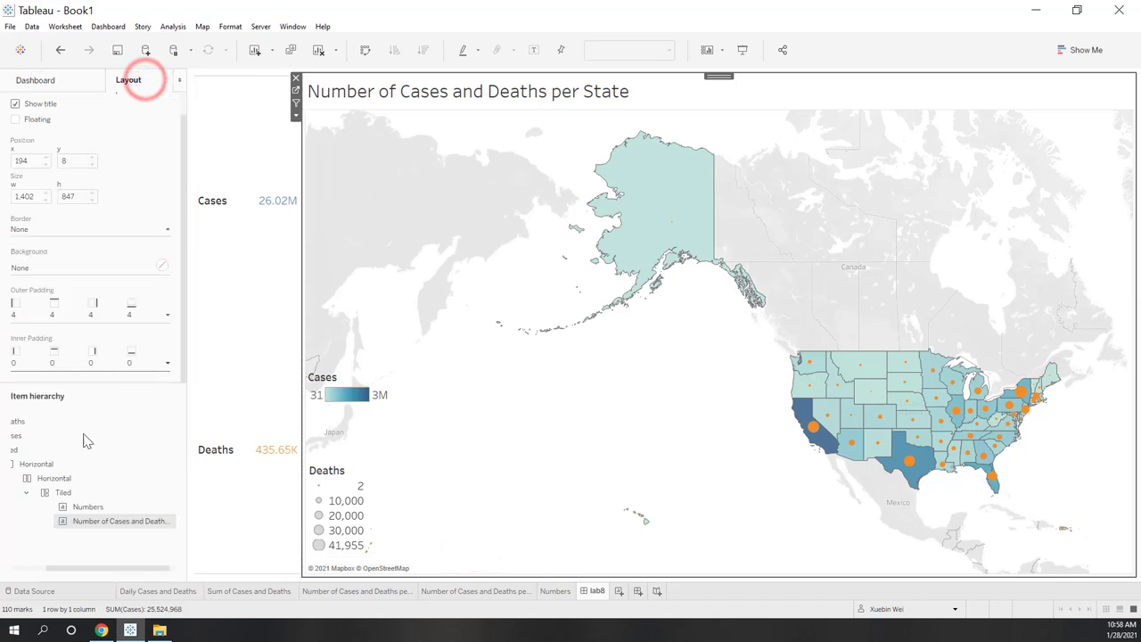
click(19, 573)
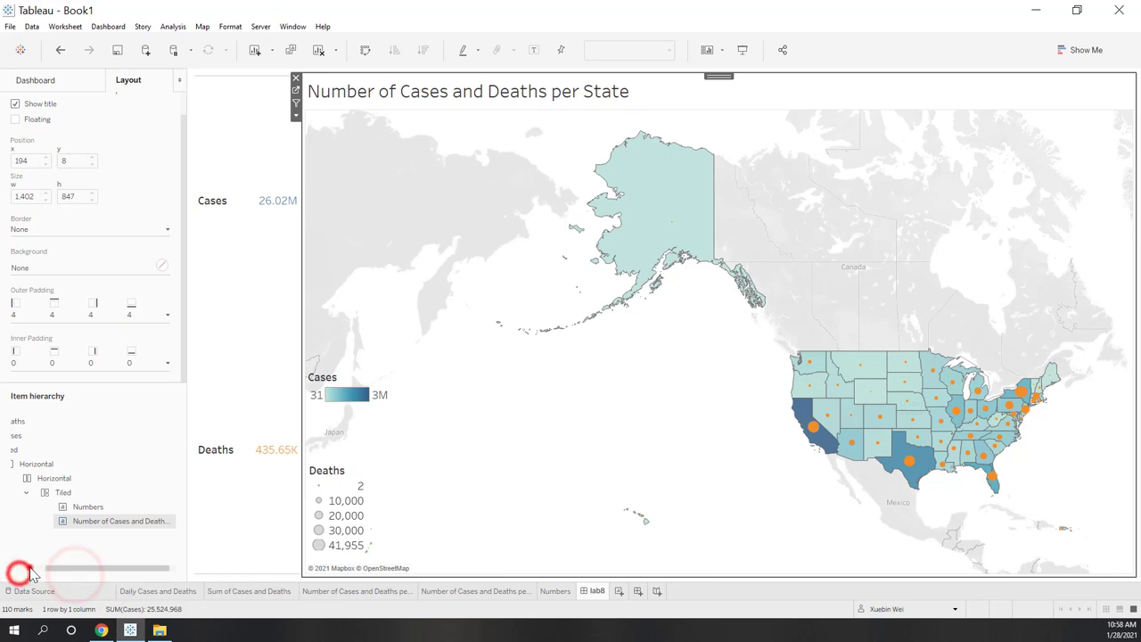
click(18, 450)
click(57, 452)
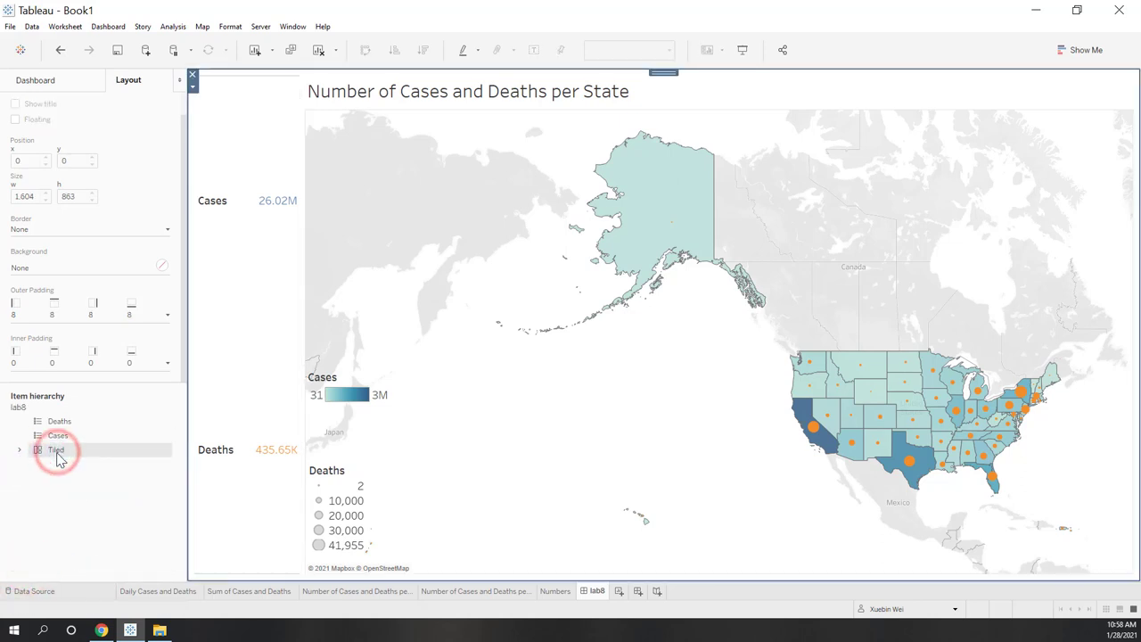
click(56, 435)
click(55, 421)
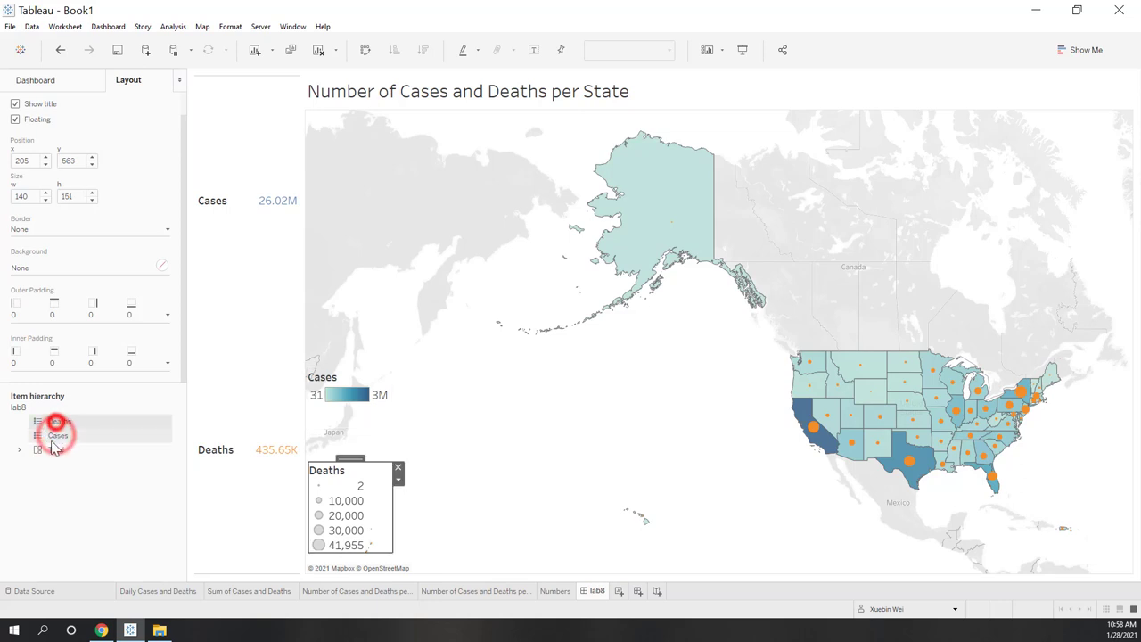
click(56, 436)
click(56, 423)
click(56, 436)
click(68, 524)
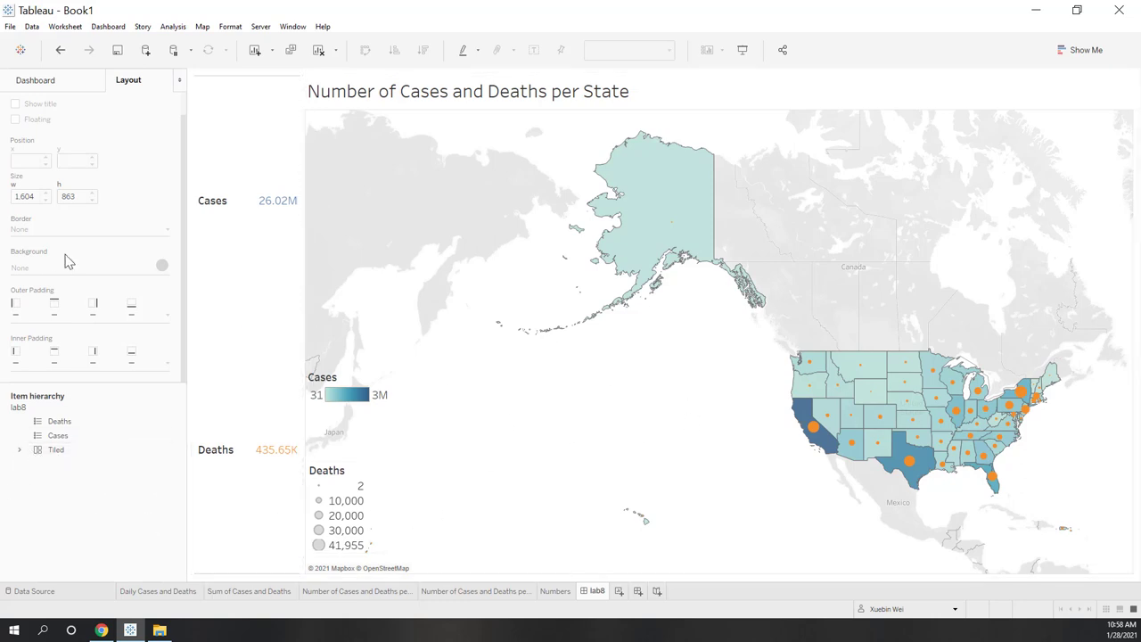
click(35, 82)
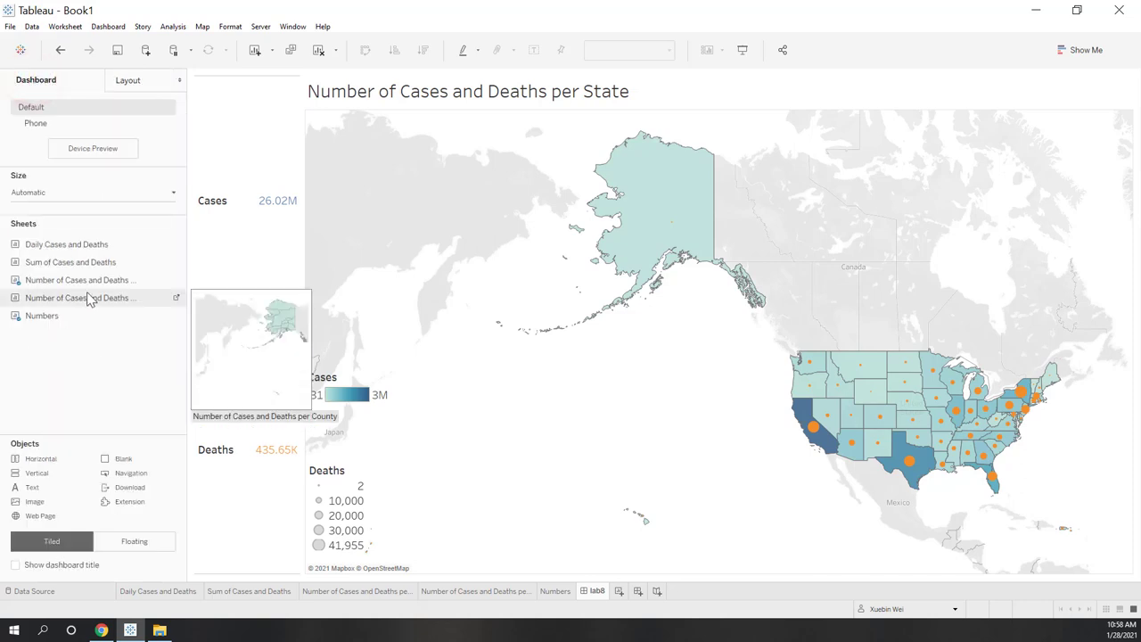
Step: Drop the per-County map below the state map and move both legends up onto it
drag(88, 306, 538, 502)
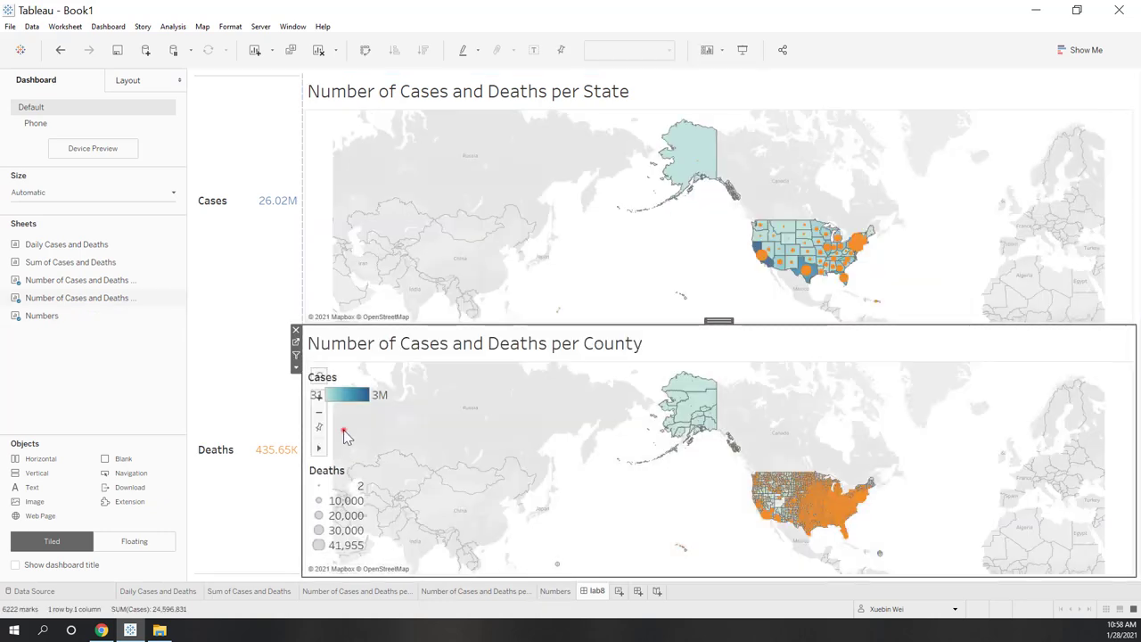
drag(346, 437, 354, 207)
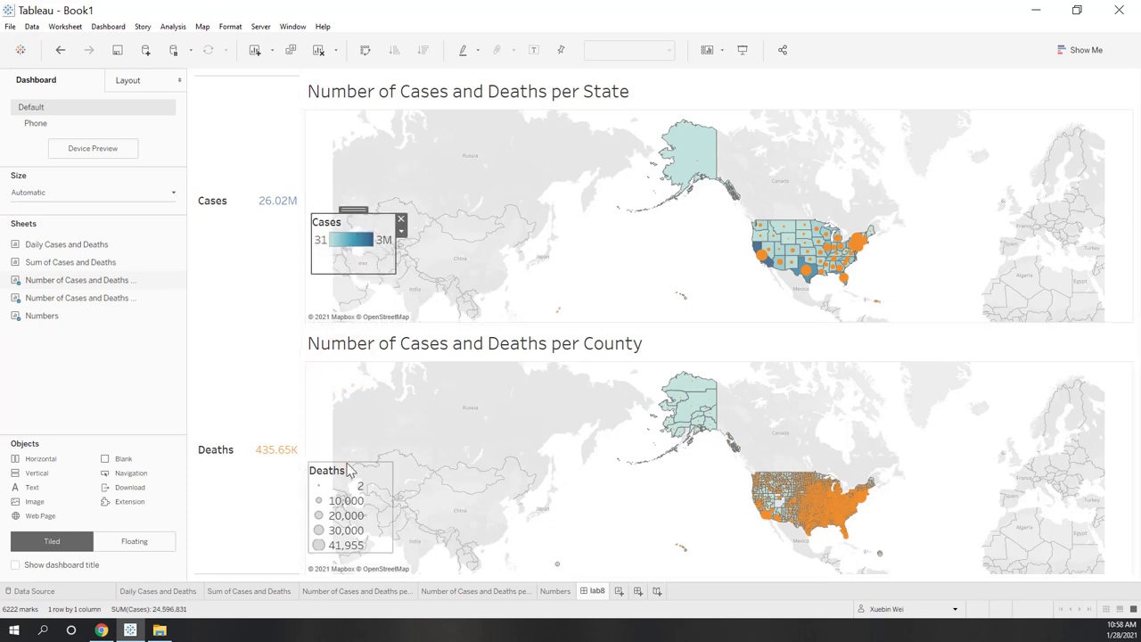
drag(350, 471, 362, 209)
Step: Stack the Deaths legend directly beneath Cases on the state map's left side
click(359, 217)
drag(357, 275, 361, 162)
click(492, 343)
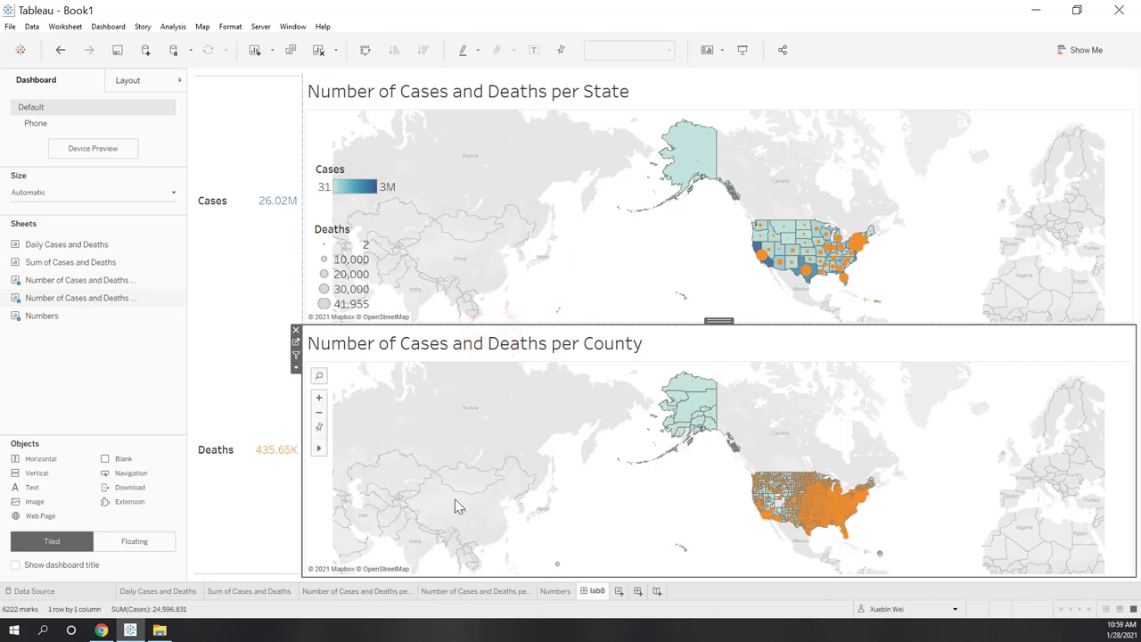
Step: Show the county map's Cases colour legend and Deaths size legend on the dashboard
click(296, 366)
mouse_move(357, 409)
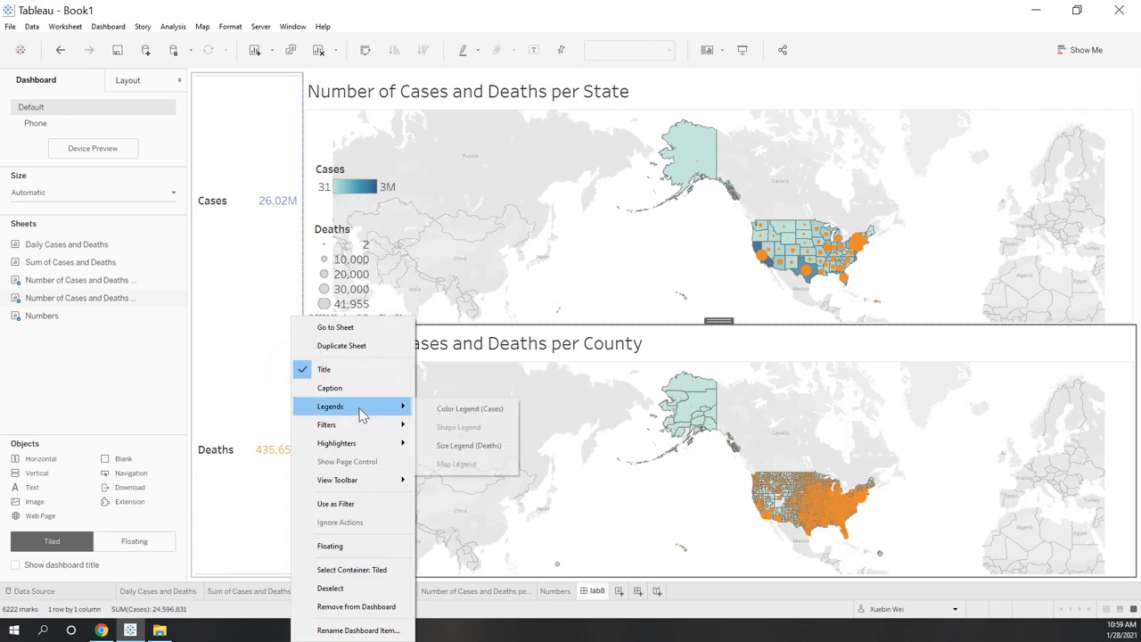
click(442, 411)
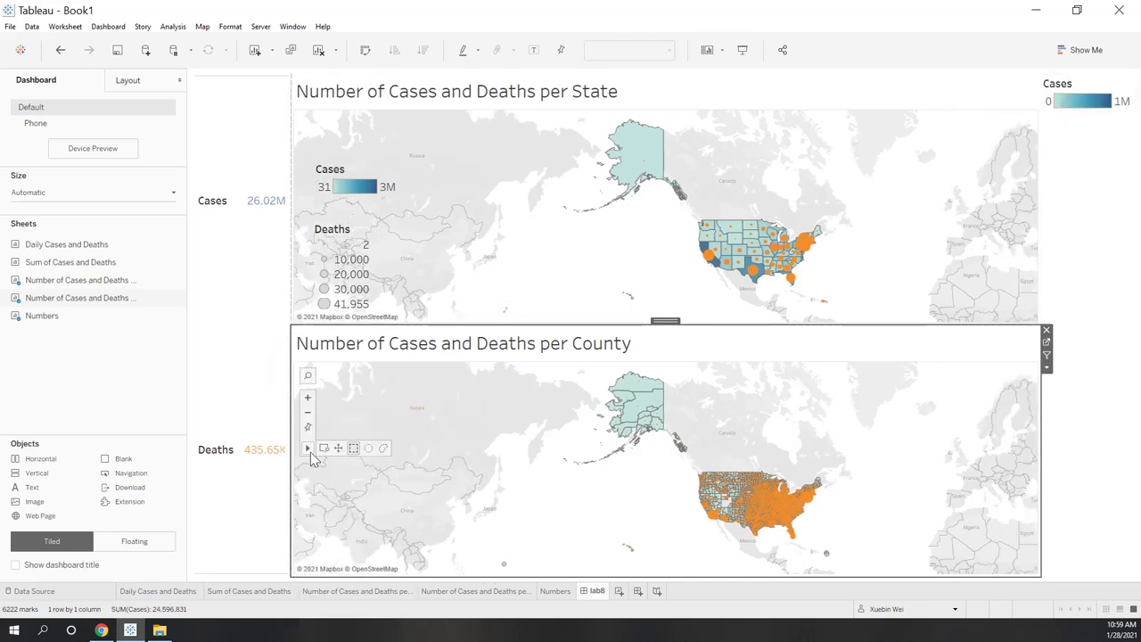
click(310, 450)
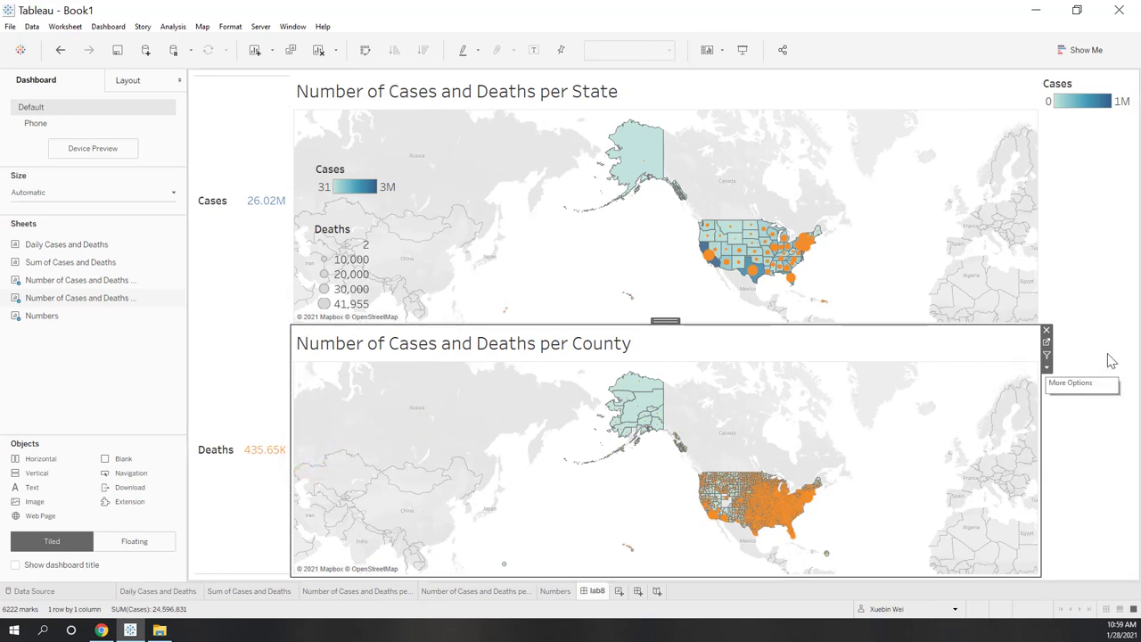
click(1048, 369)
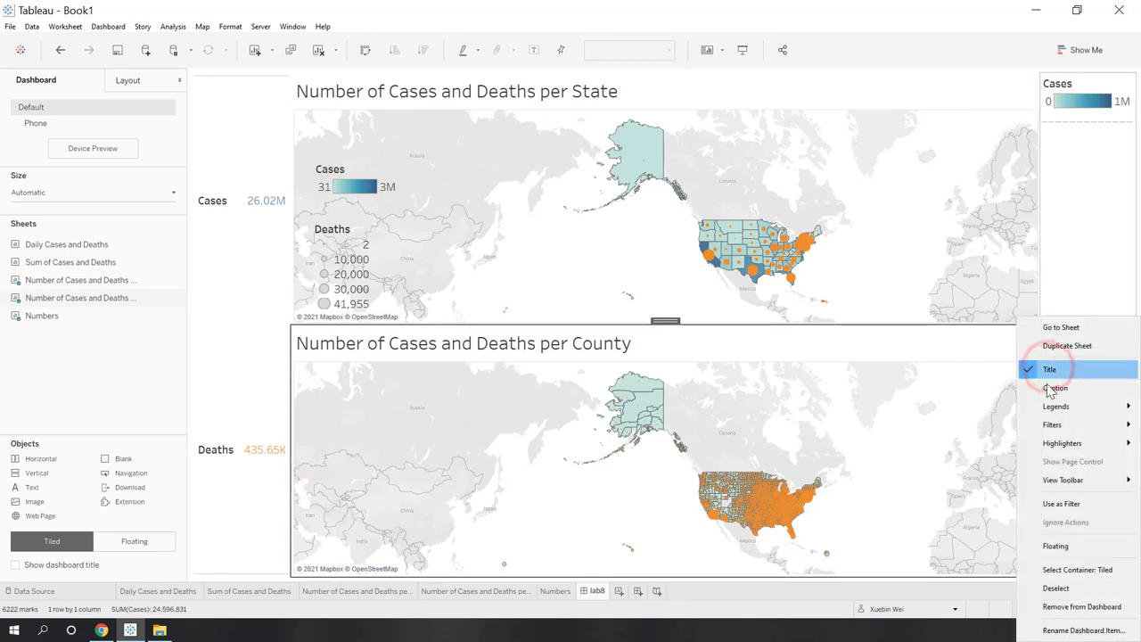
mouse_move(1038, 410)
click(963, 445)
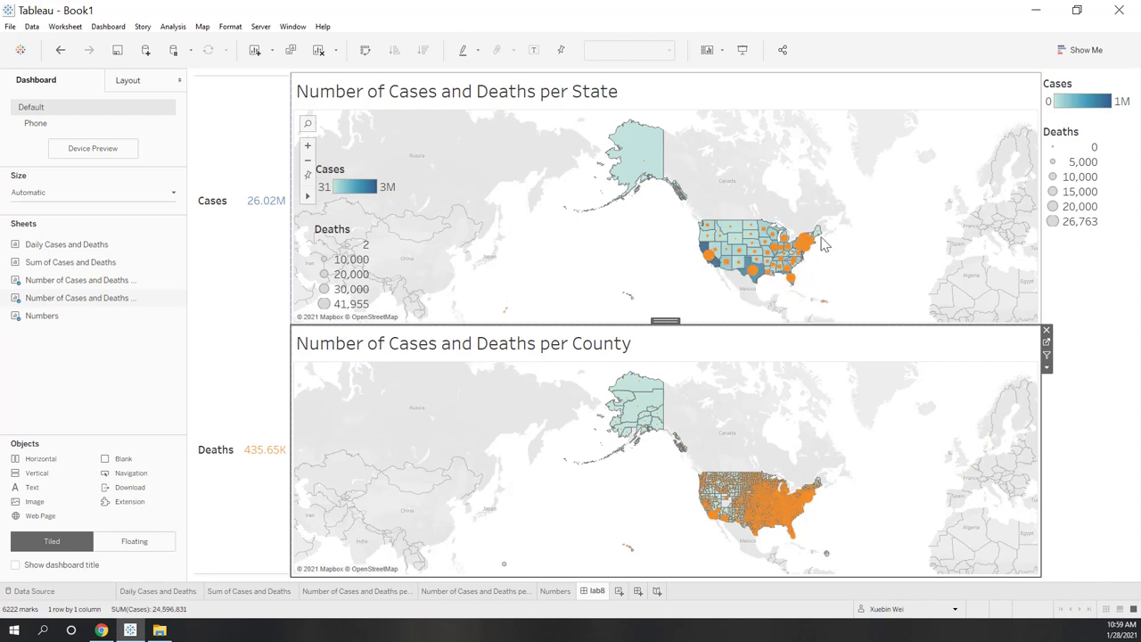
Step: Zoom the state map so it frames the contiguous US
scroll(909, 310, up, 5)
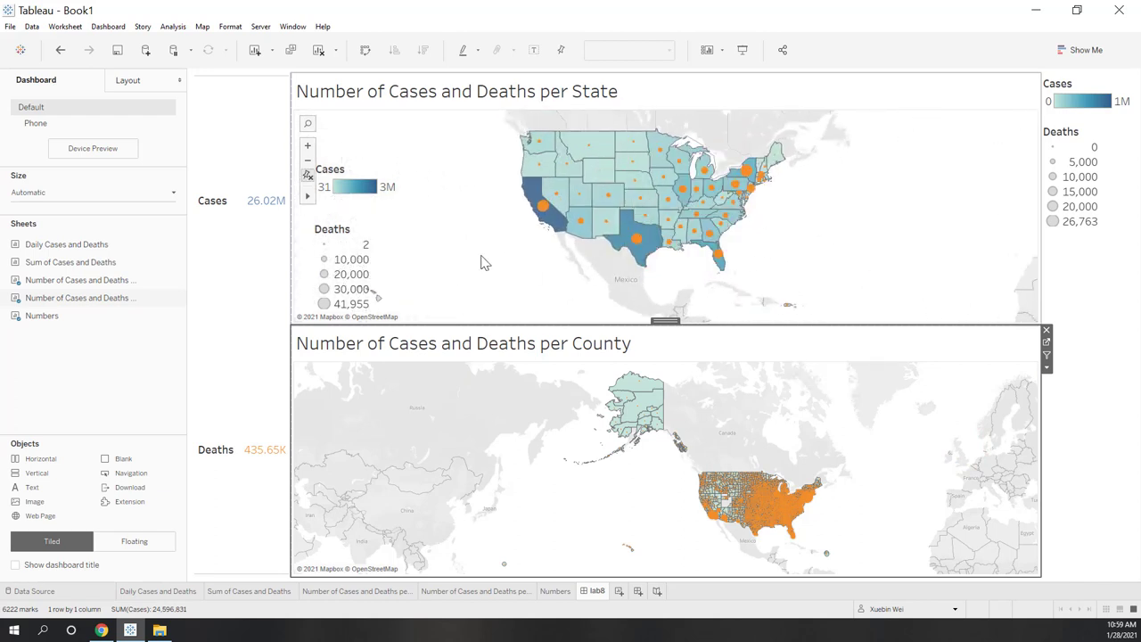
mouse_move(306, 193)
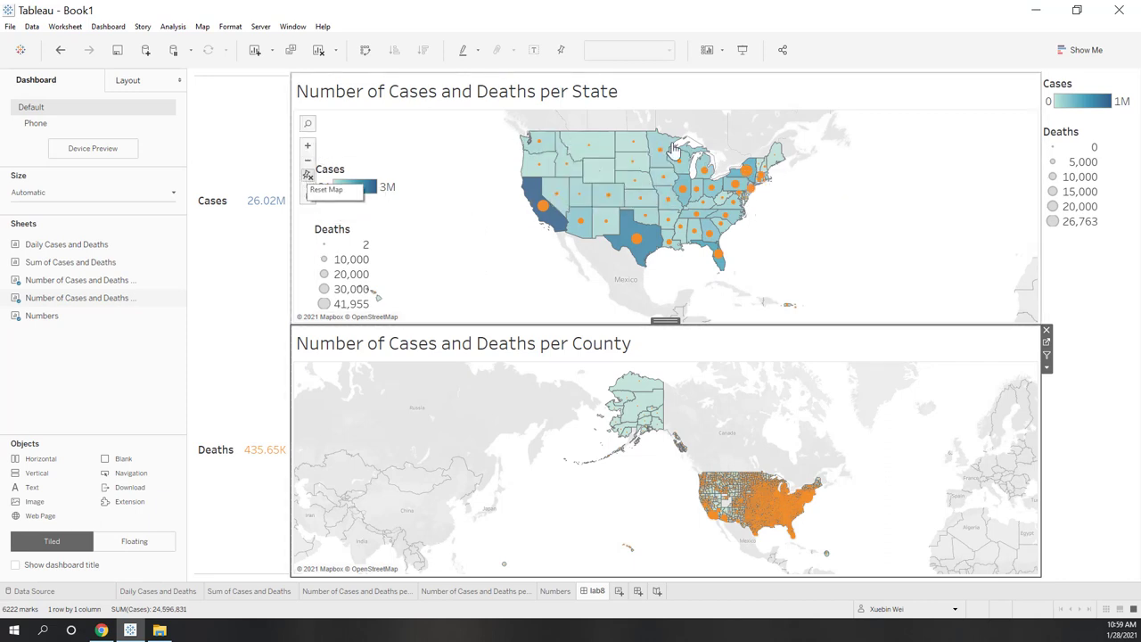
scroll(862, 248, down, 1)
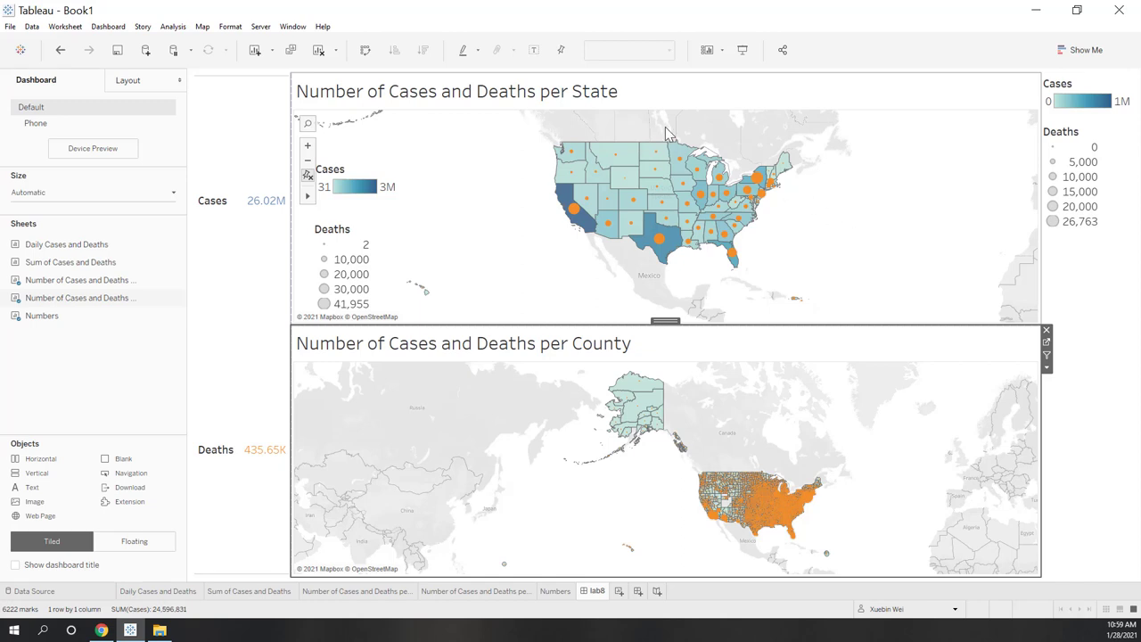
Step: Nudge the state map's Cases and Deaths legends left so Deaths sits directly under Cases
scroll(667, 133, up, 1)
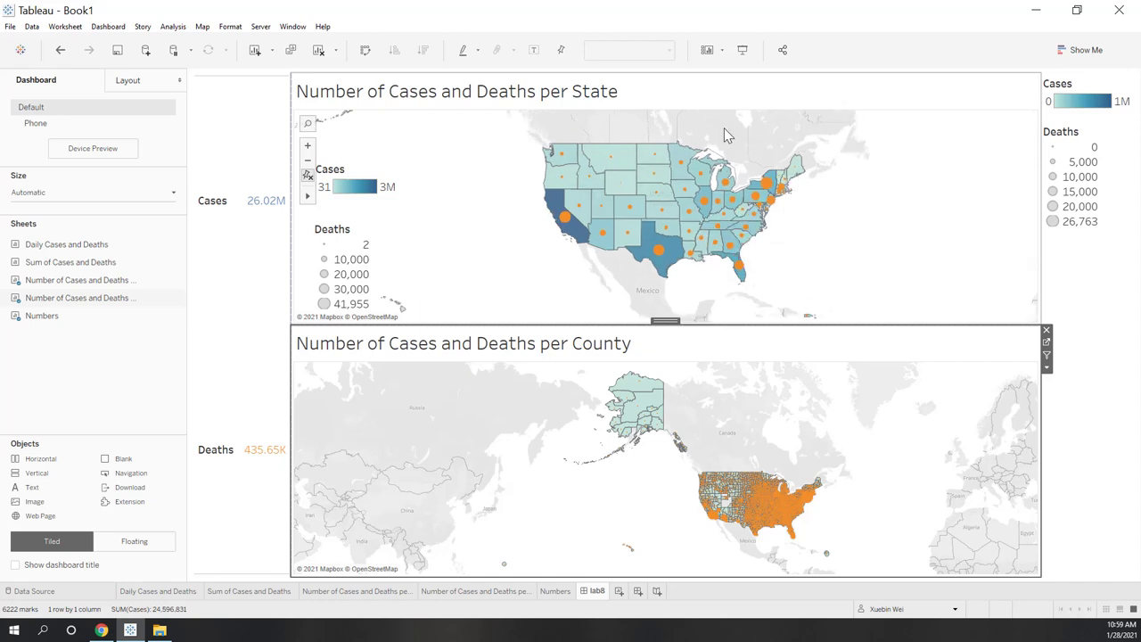
click(366, 221)
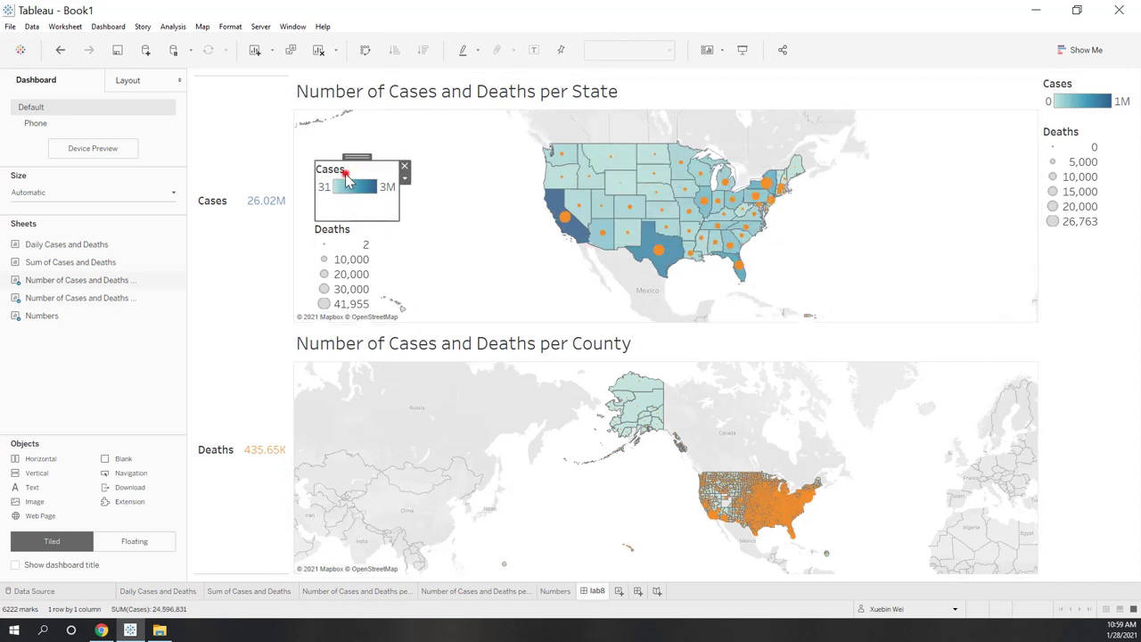
drag(356, 159, 341, 157)
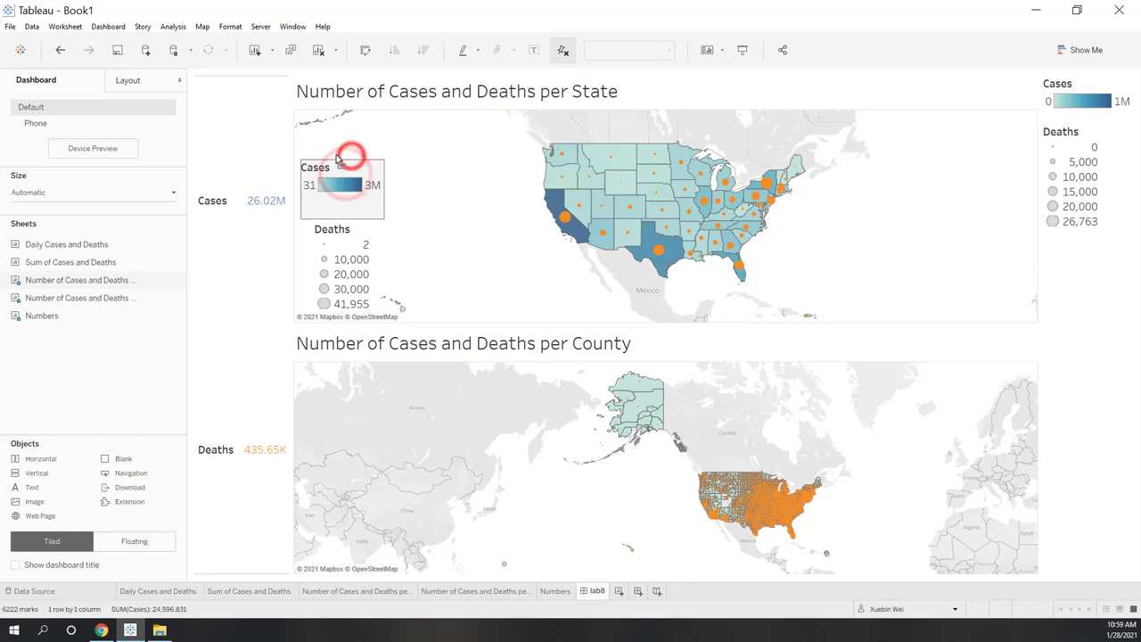
click(344, 234)
drag(355, 221, 341, 223)
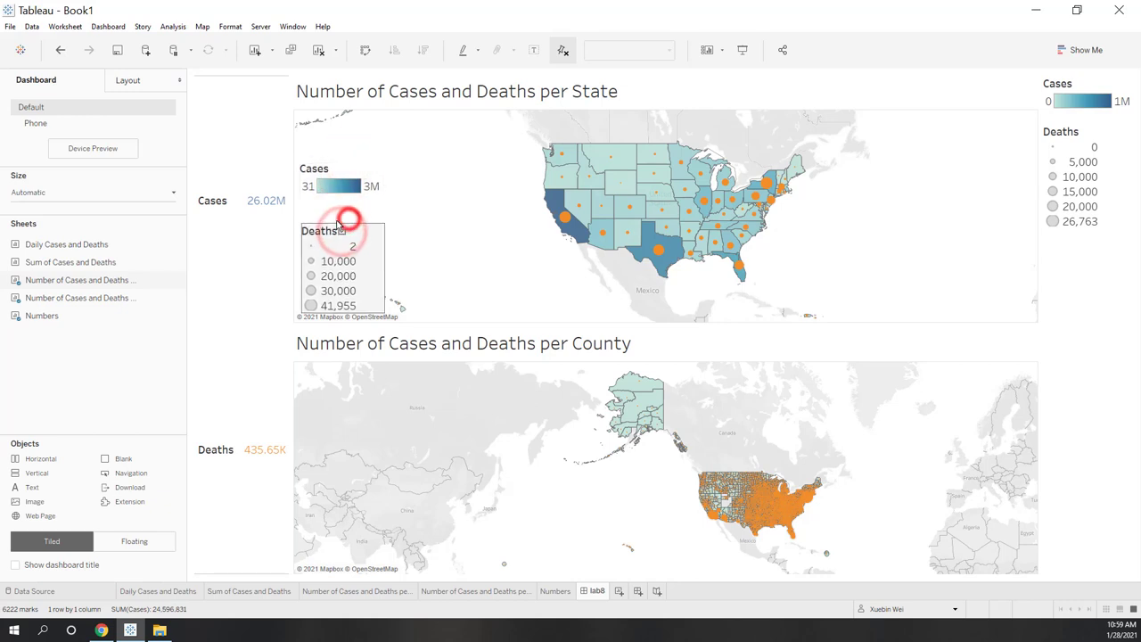
click(450, 296)
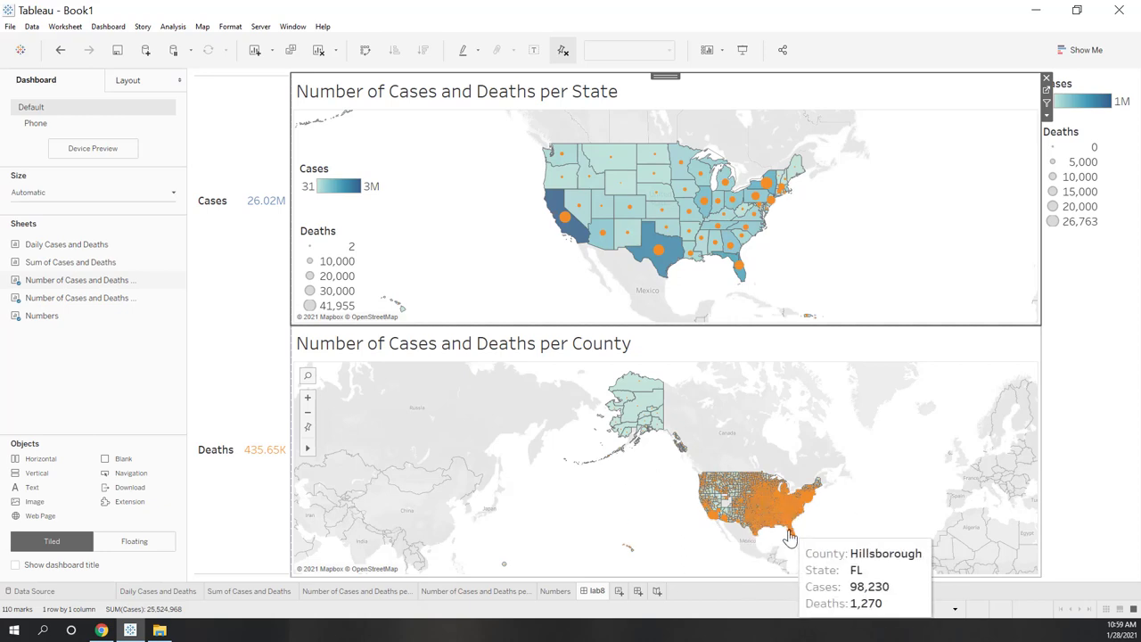
scroll(784, 537, up, 10)
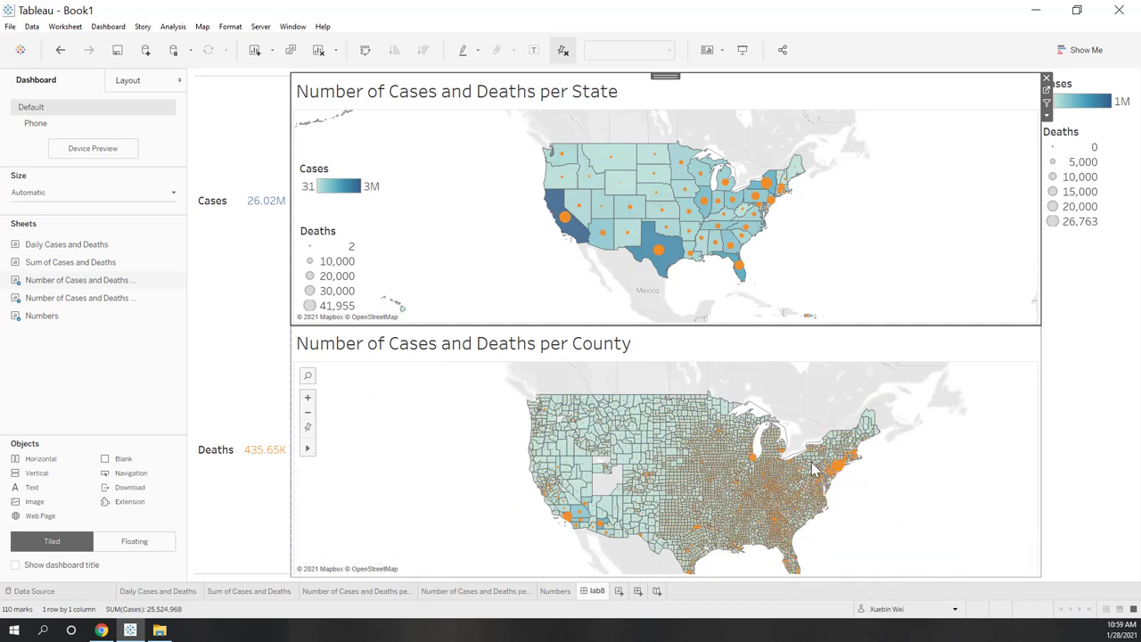
scroll(726, 446, down, 5)
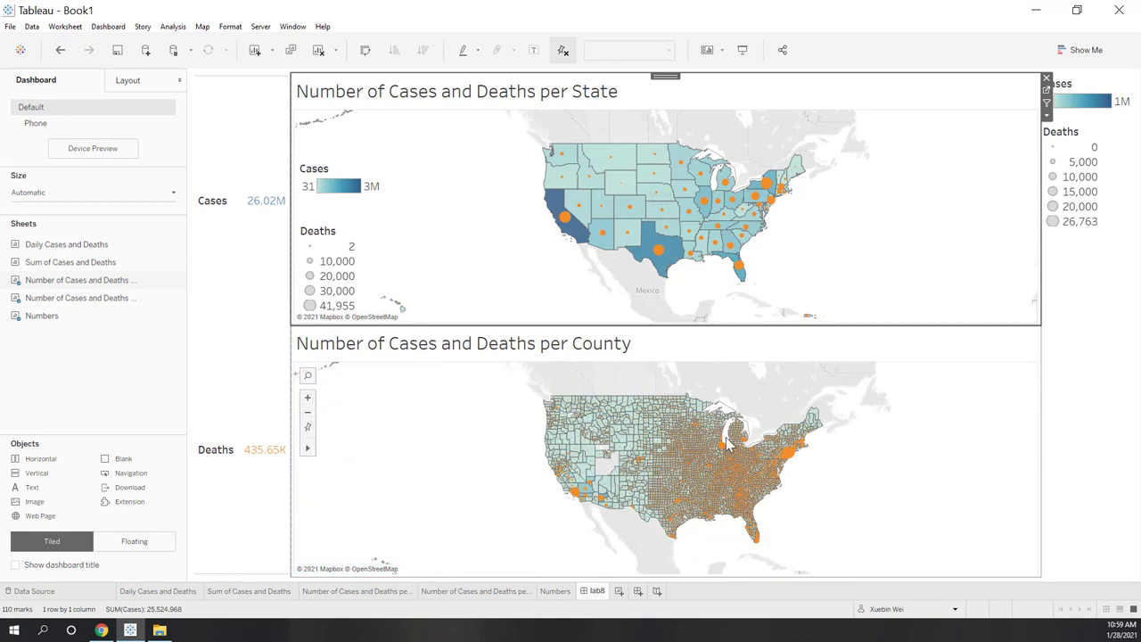
click(1061, 154)
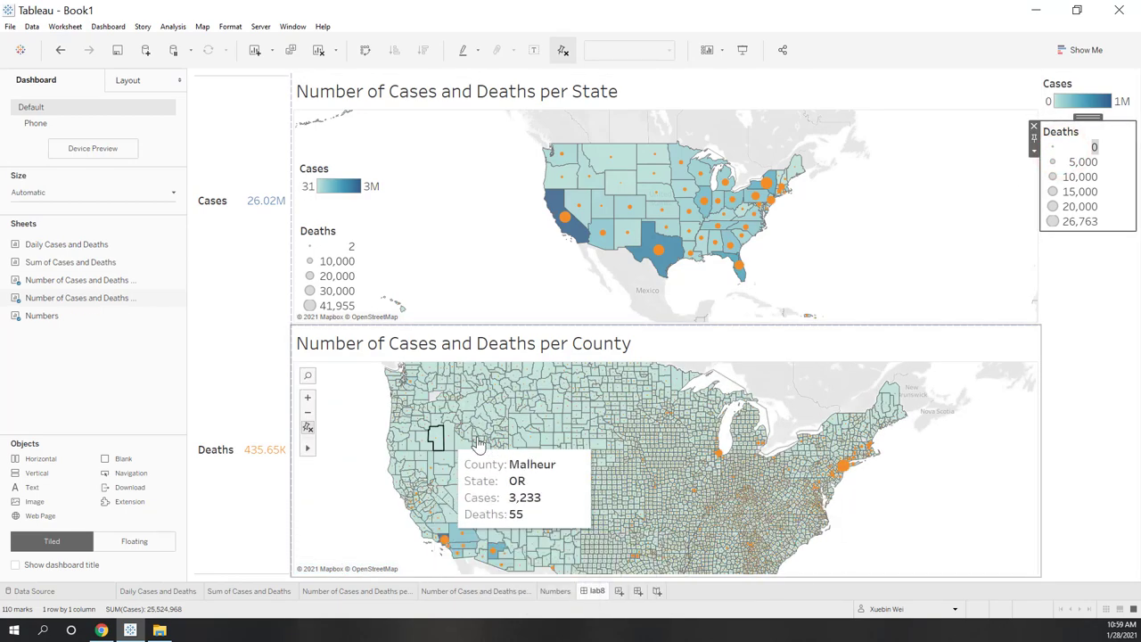
scroll(496, 484, up, 2)
scroll(562, 500, down, 5)
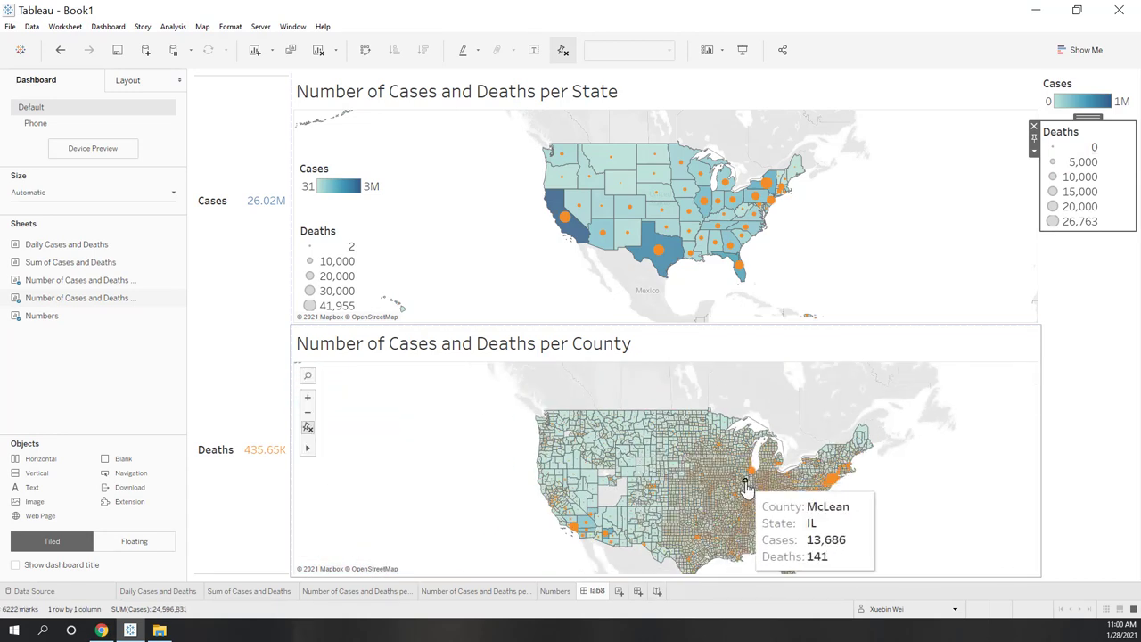
scroll(745, 489, up, 4)
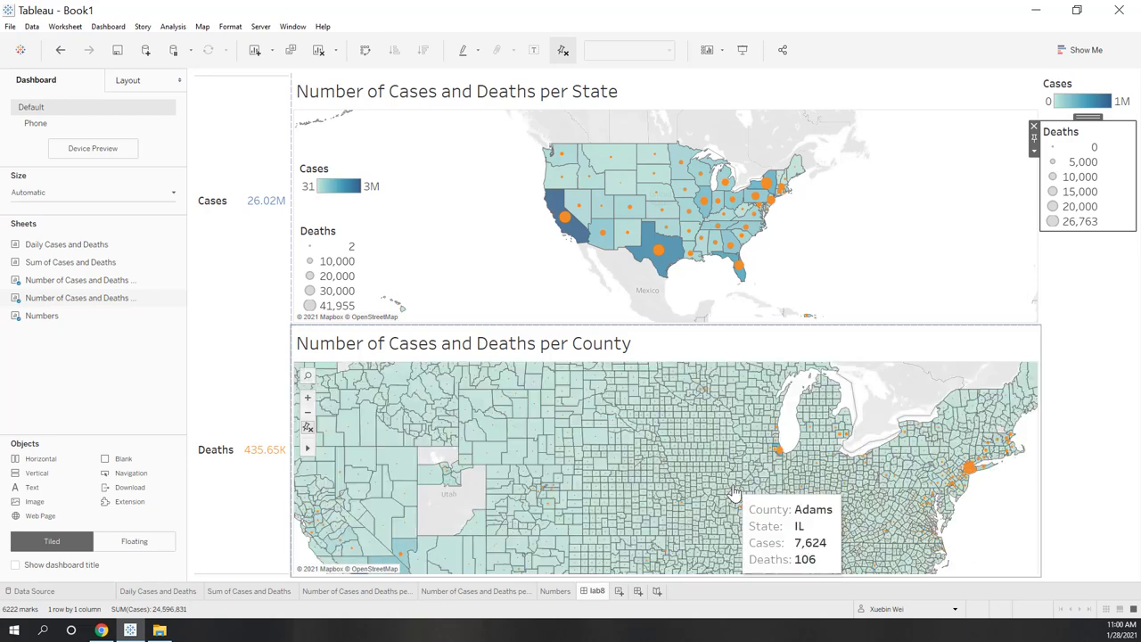
click(308, 426)
click(308, 426)
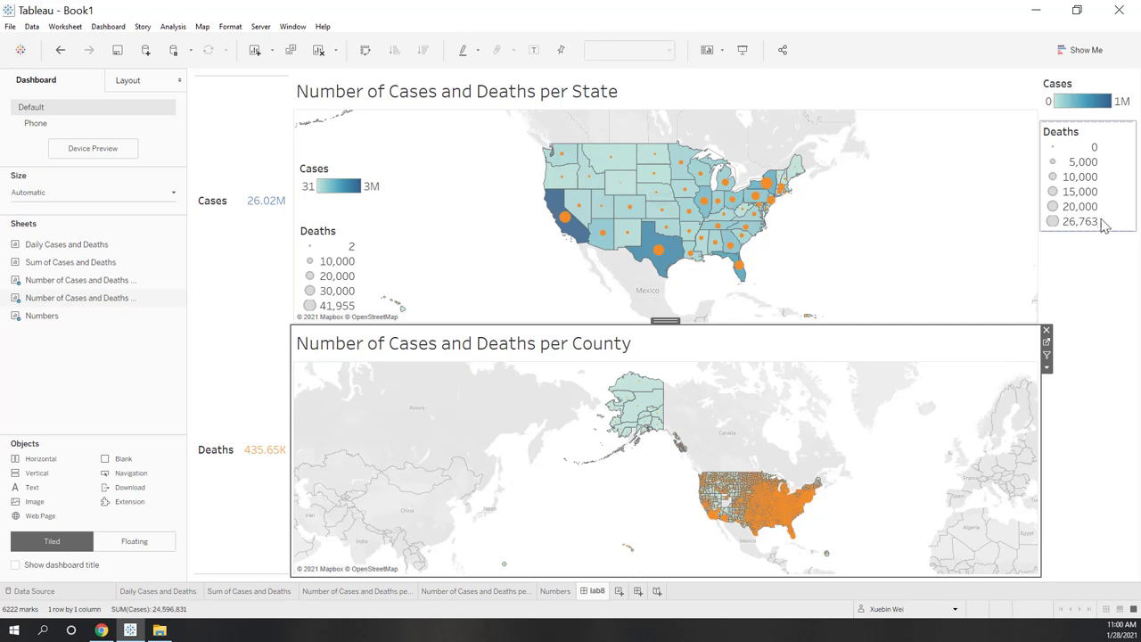
Step: Move the county Cases colour legend into the left column below the Deaths total
click(1111, 193)
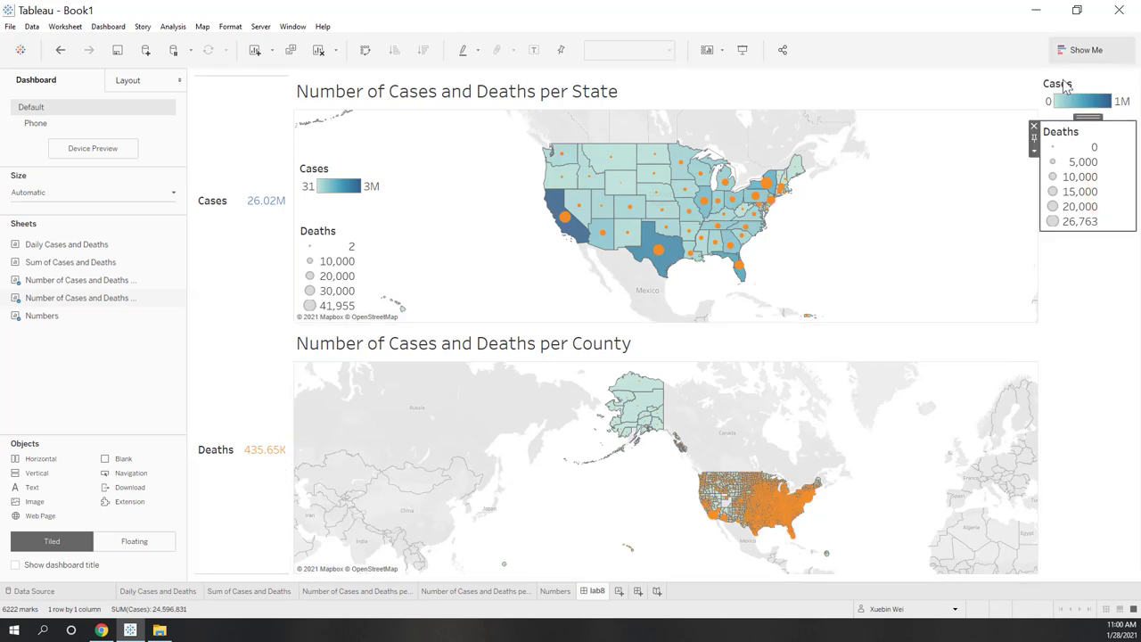
click(1070, 85)
drag(1090, 75, 251, 506)
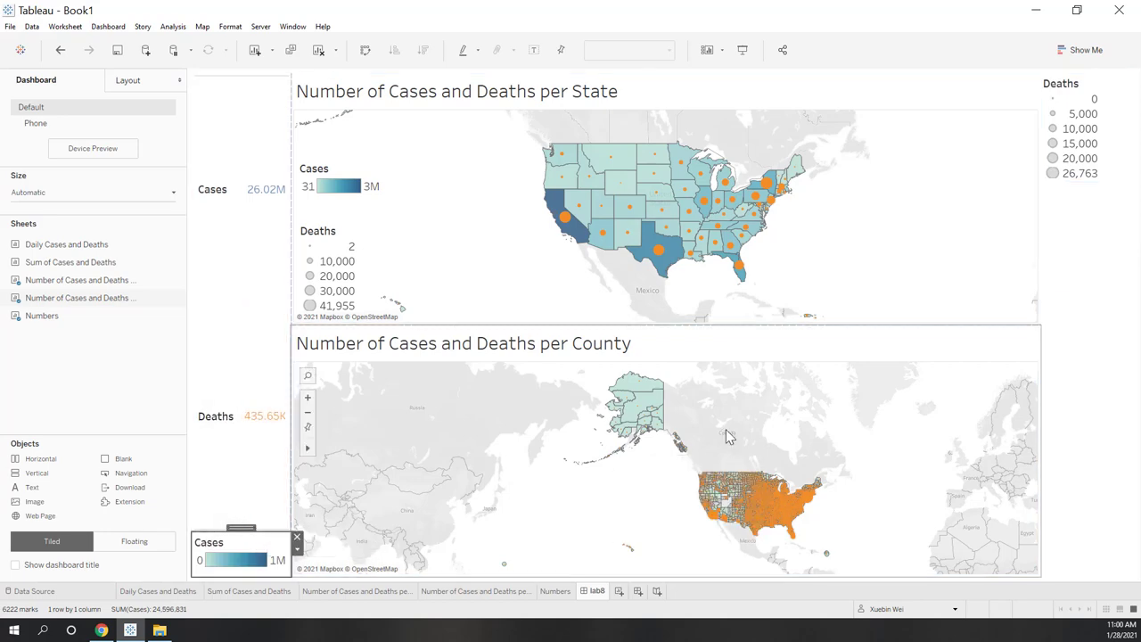
scroll(726, 437, up, 2)
scroll(726, 429, down, 2)
scroll(725, 429, up, 2)
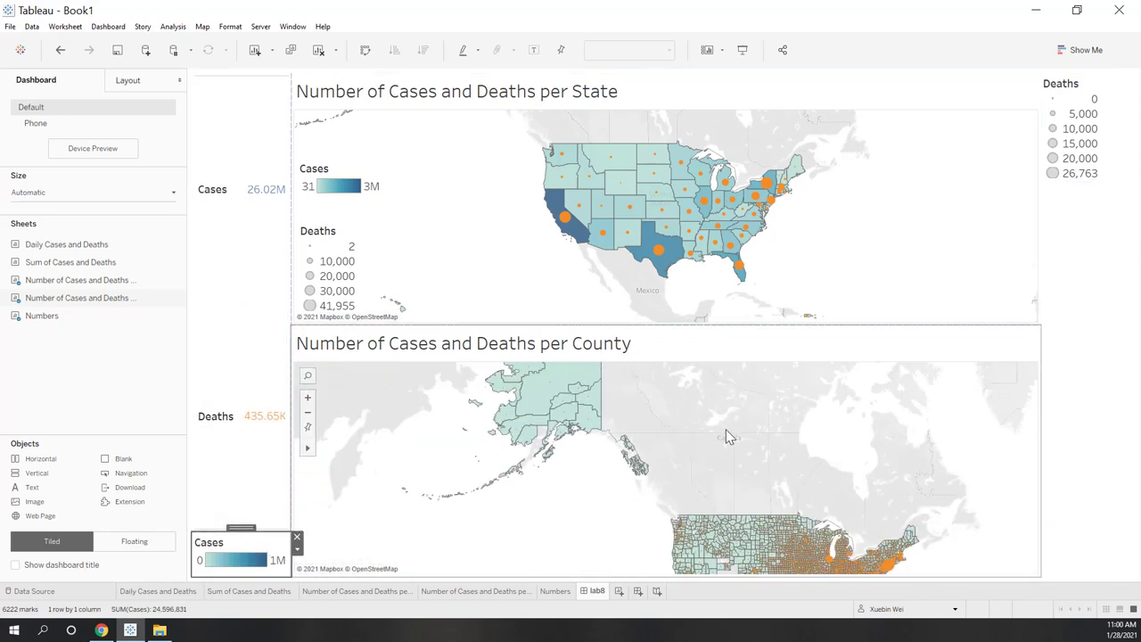
scroll(726, 428, down, 2)
scroll(727, 428, up, 2)
scroll(729, 426, down, 2)
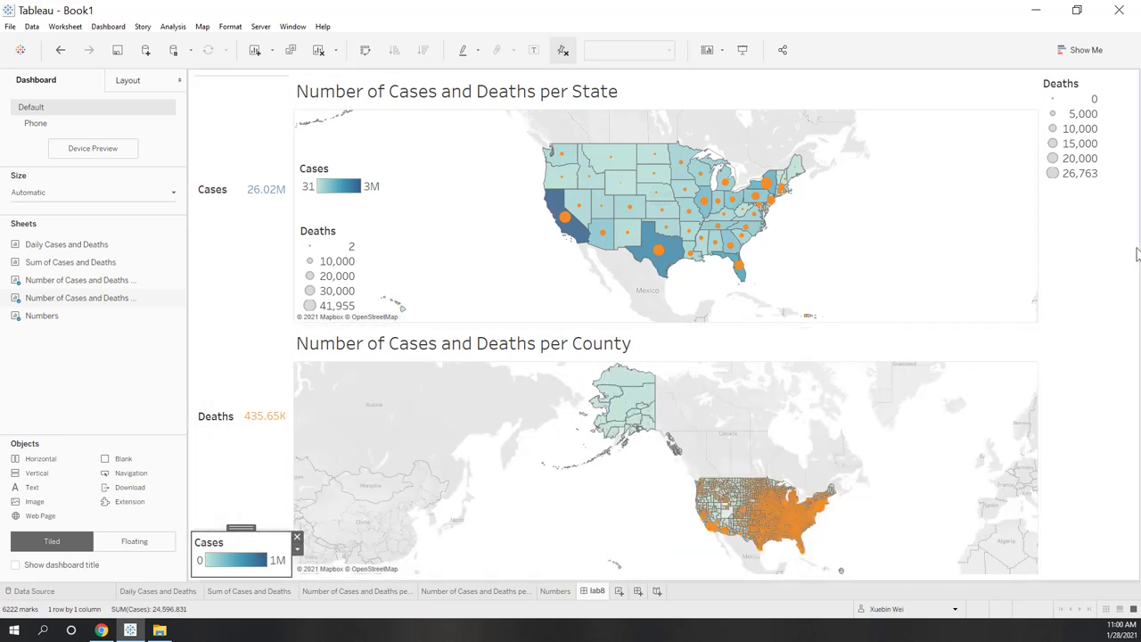
Step: Move the Deaths size legend into the left column, then resize it and the totals panel
click(1078, 156)
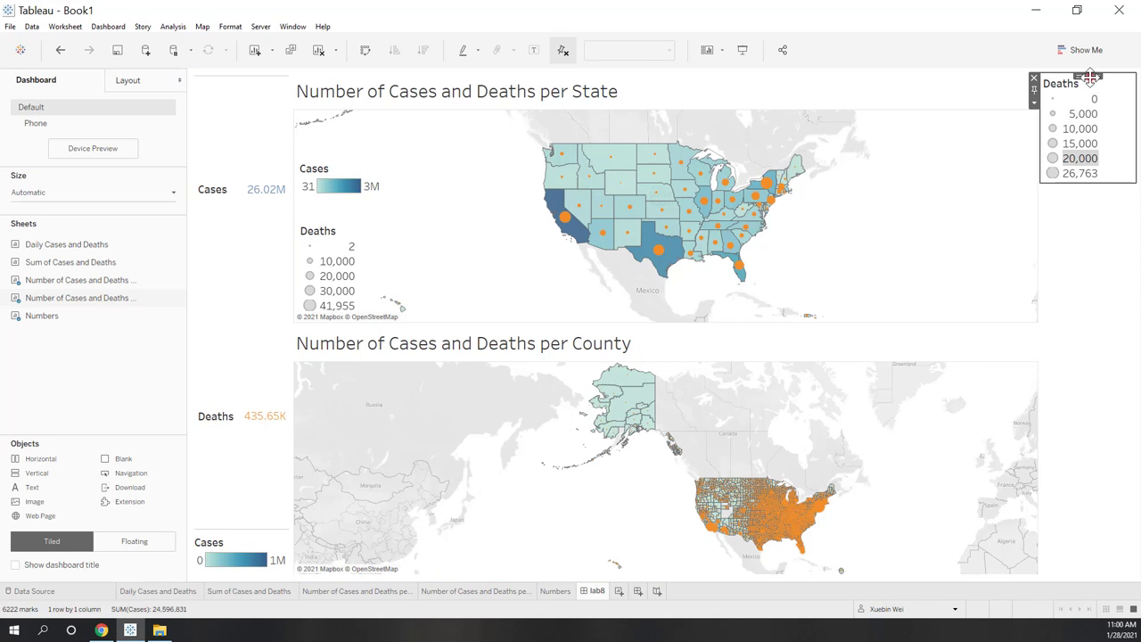
drag(1089, 78, 242, 395)
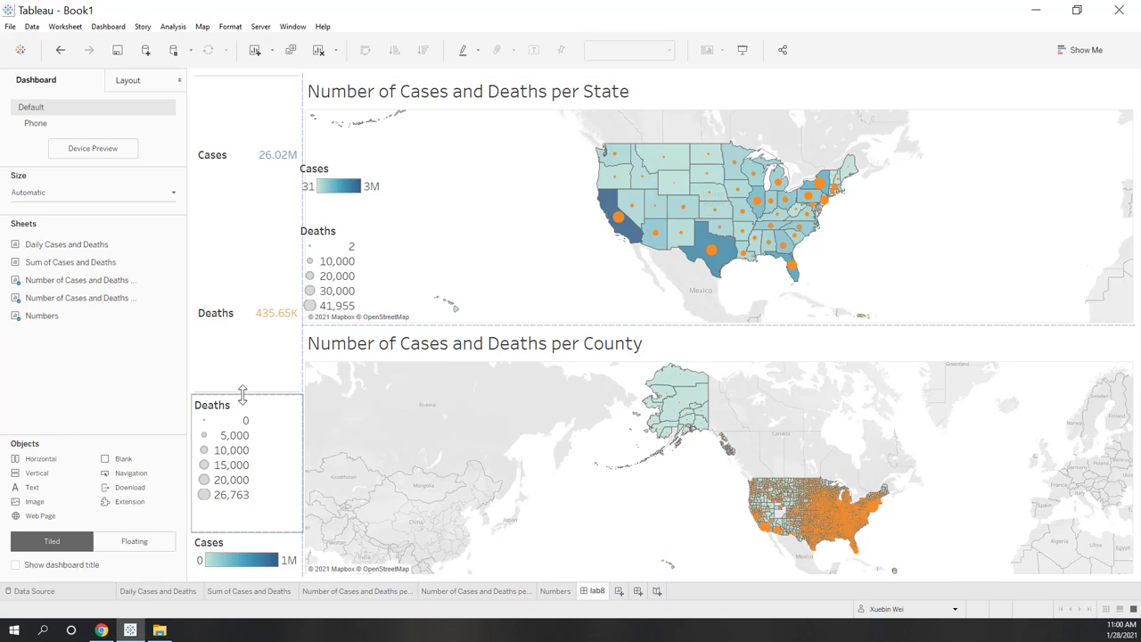
click(231, 370)
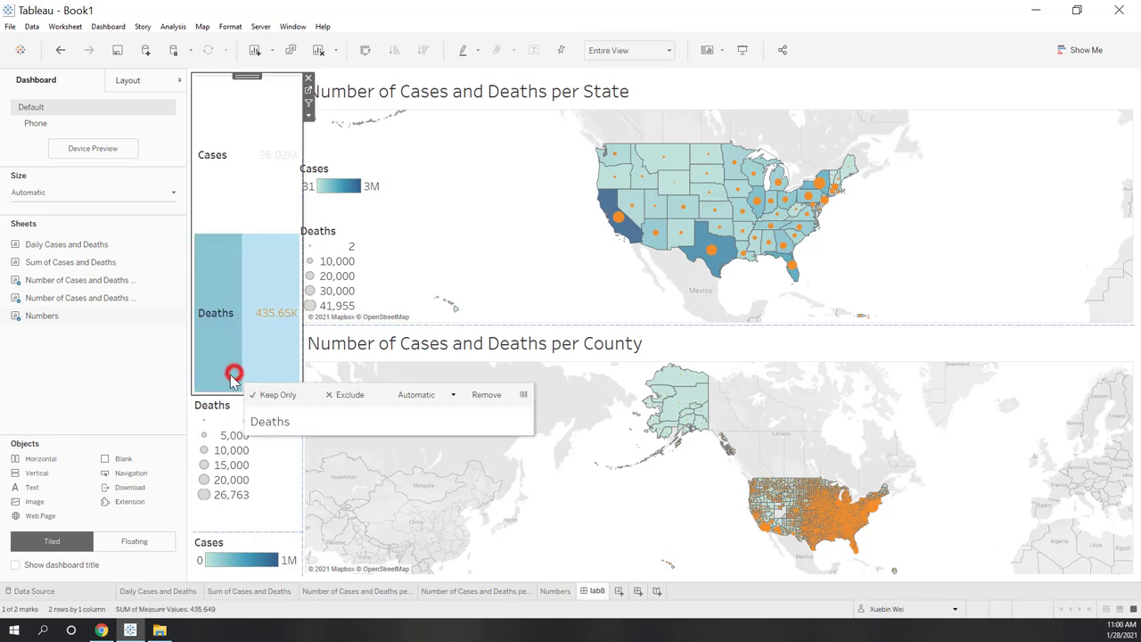
click(218, 371)
click(275, 475)
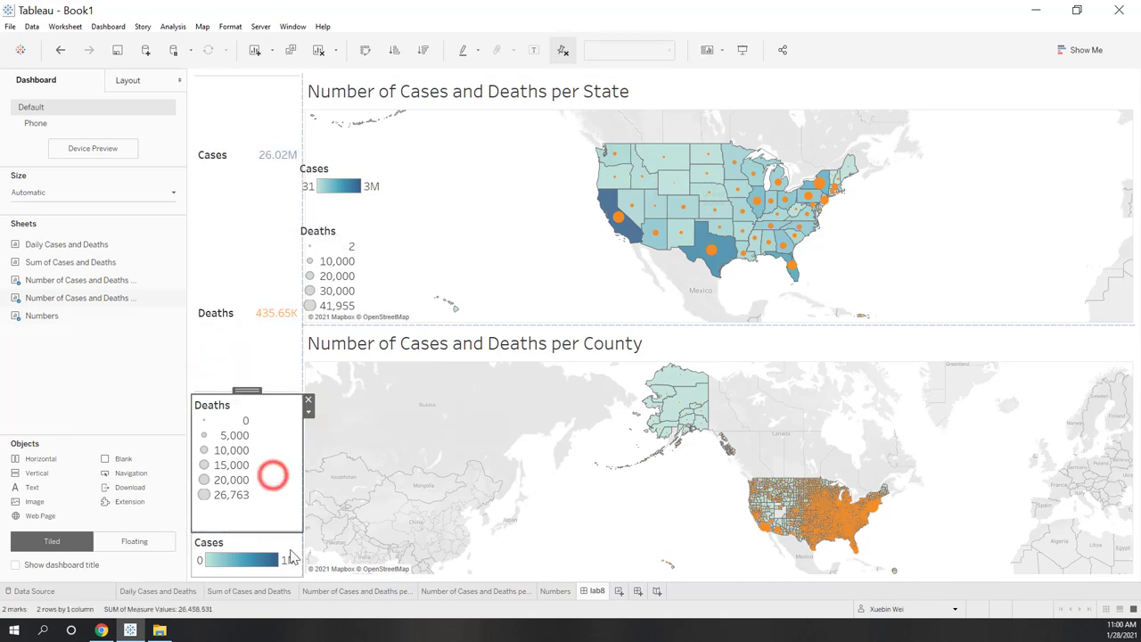
click(272, 547)
click(276, 525)
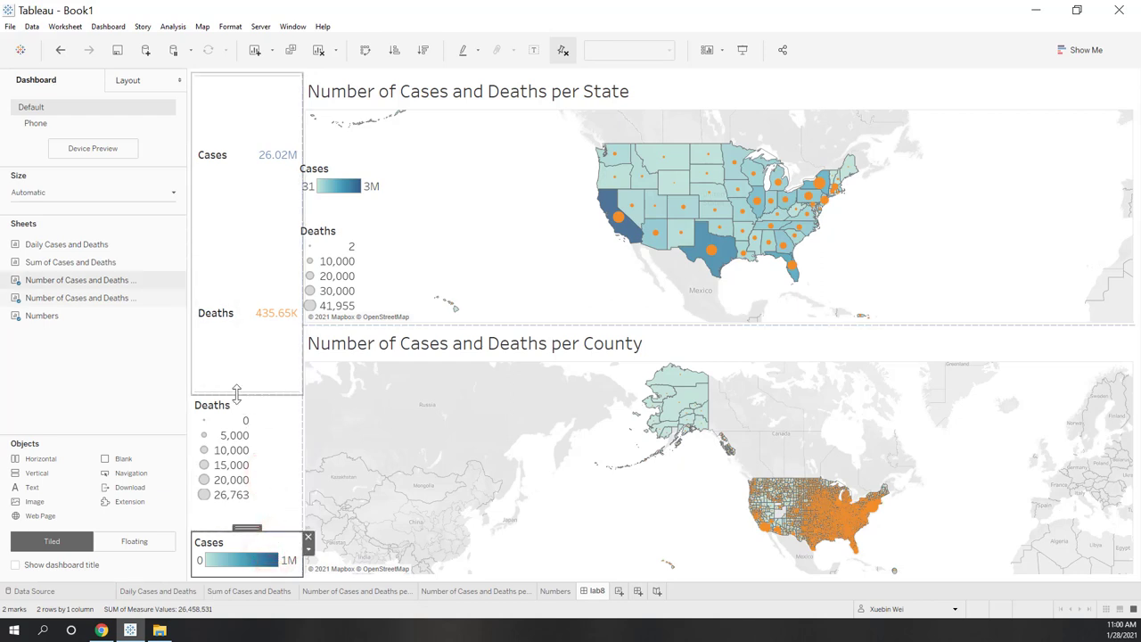
drag(237, 395, 254, 339)
drag(254, 339, 254, 398)
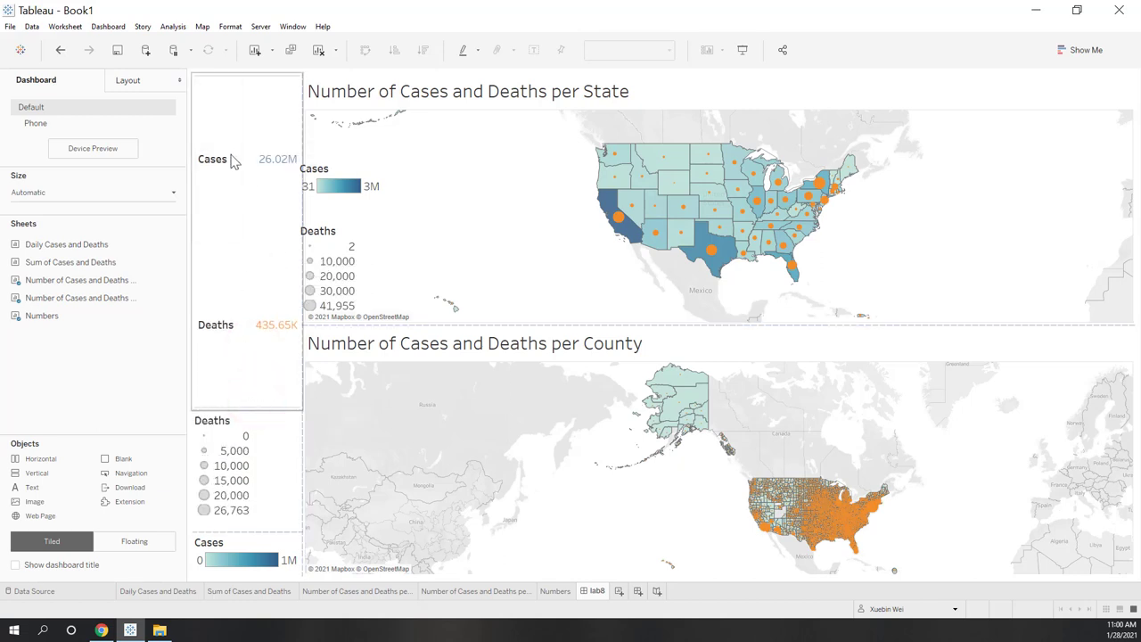
Step: Reposition the Cases legend above the Deaths legend
click(254, 545)
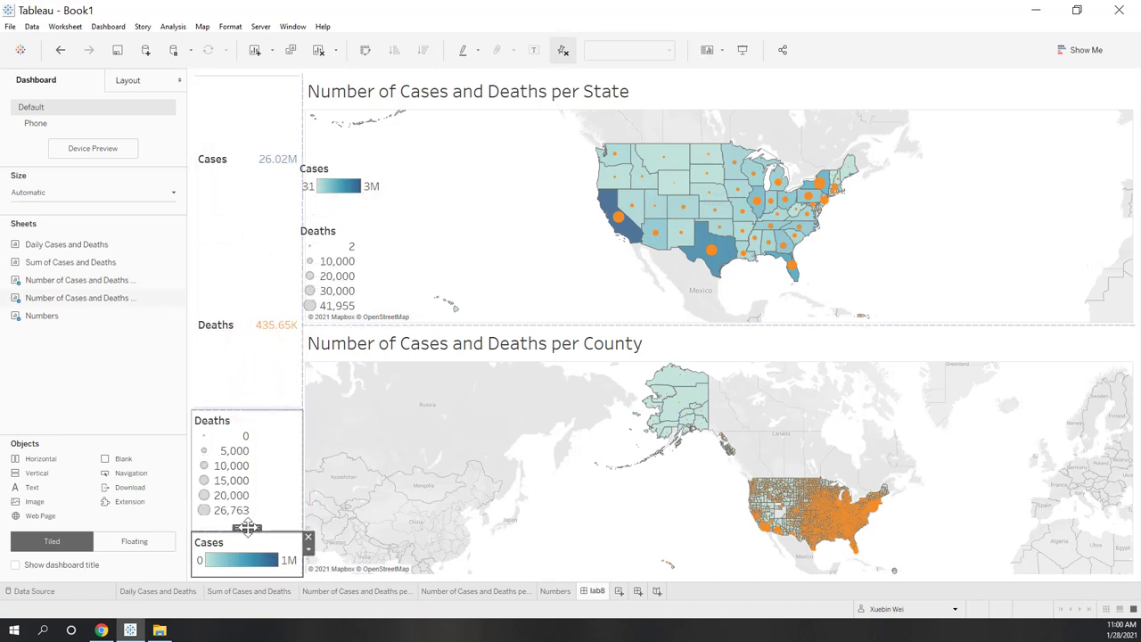
mouse_move(247, 527)
mouse_down()
mouse_move(249, 428)
mouse_move(252, 437)
mouse_up()
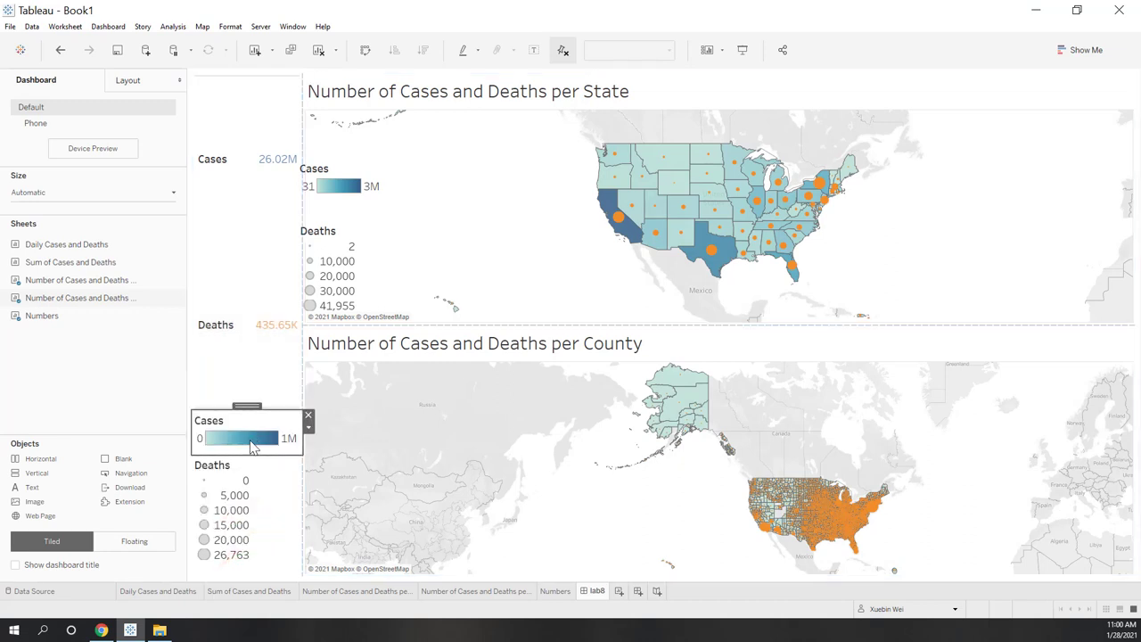
click(105, 380)
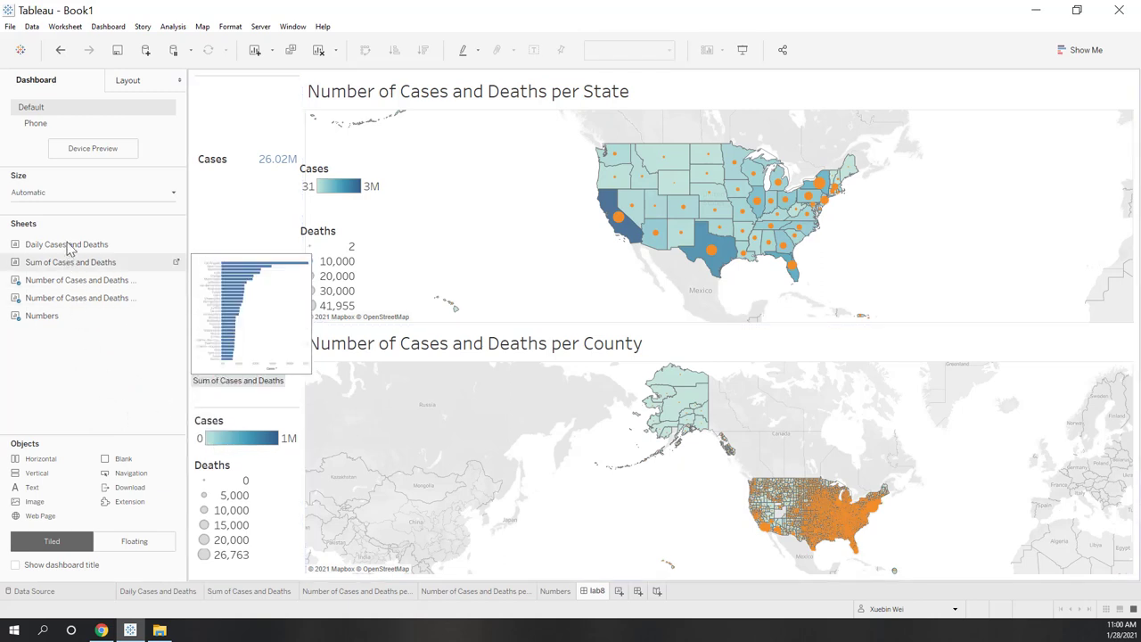
Step: Place Daily Cases and Deaths top-right and Sum of Cases and Deaths bottom-right, widening both maps
mouse_move(72, 248)
drag(71, 249, 1097, 277)
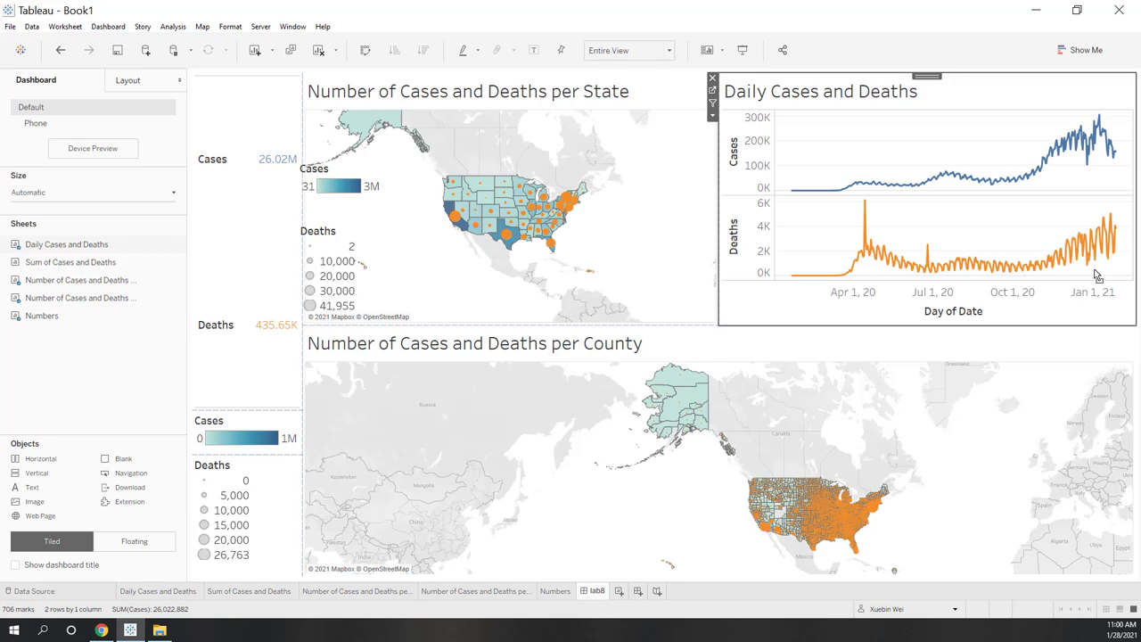
mouse_move(70, 269)
drag(69, 270, 1001, 480)
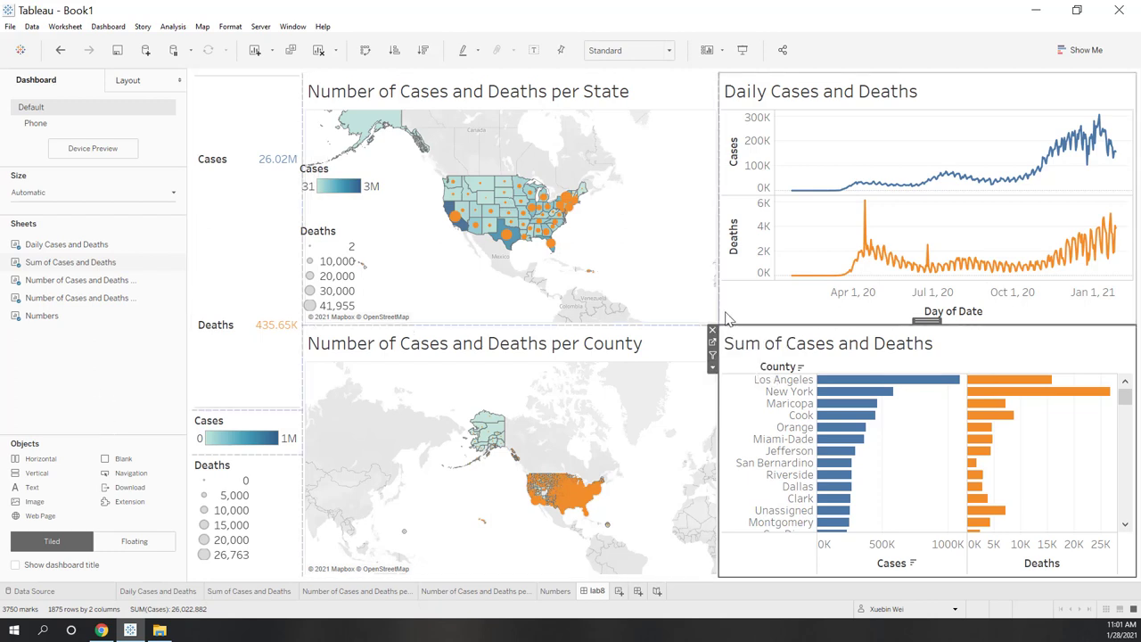
drag(716, 313, 721, 313)
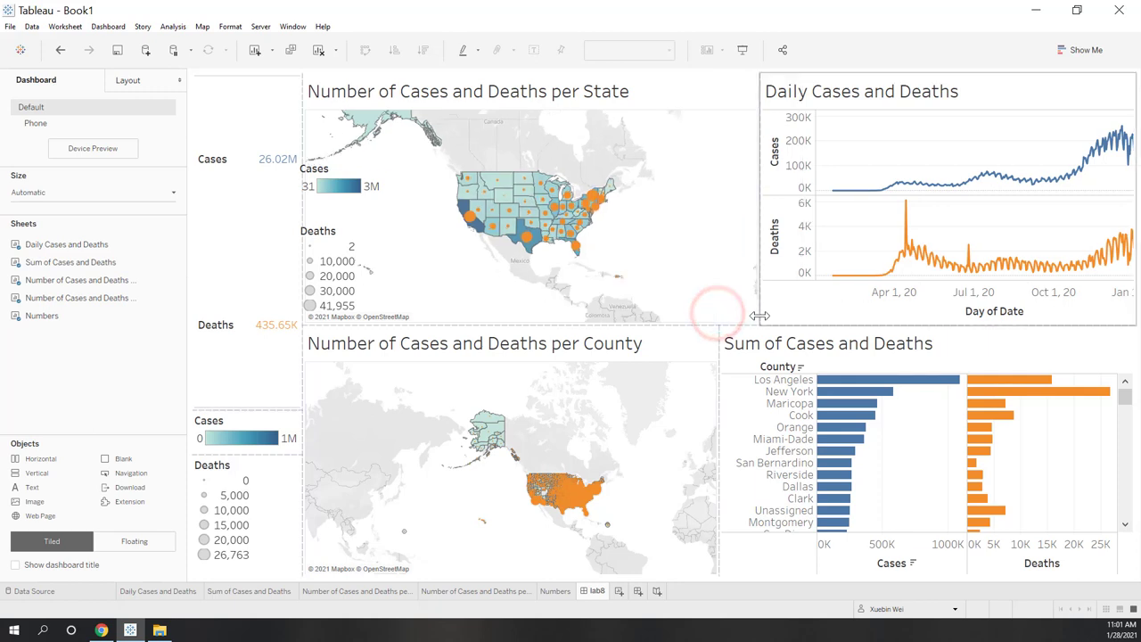
drag(721, 457, 759, 451)
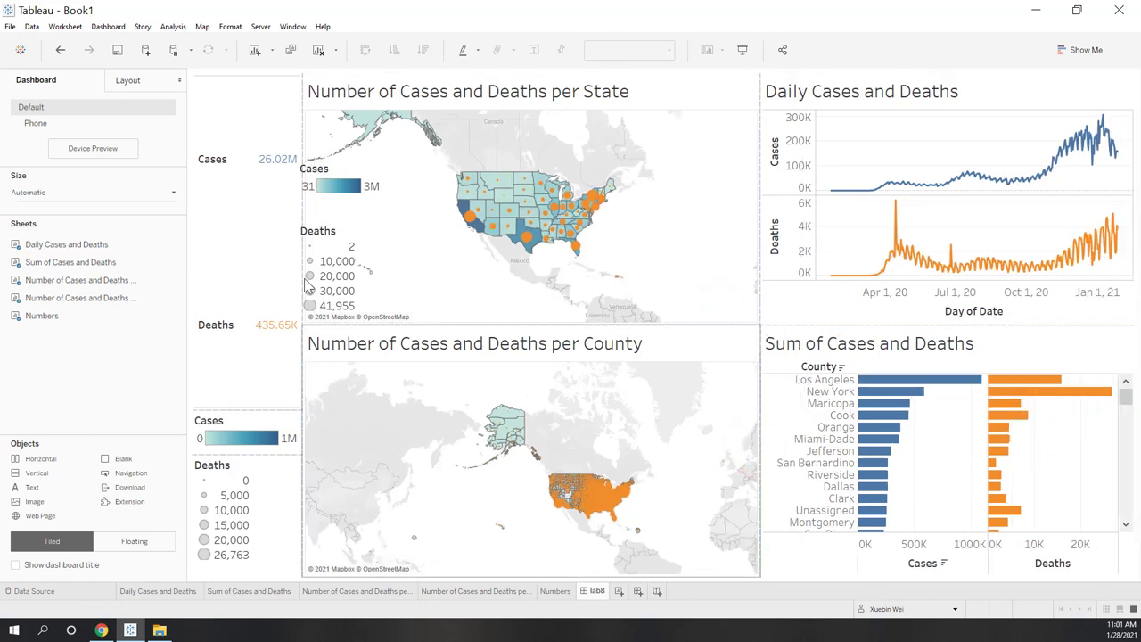
Step: Resize the totals column until 26.02M Cases and 435.65K Deaths show in full
click(263, 245)
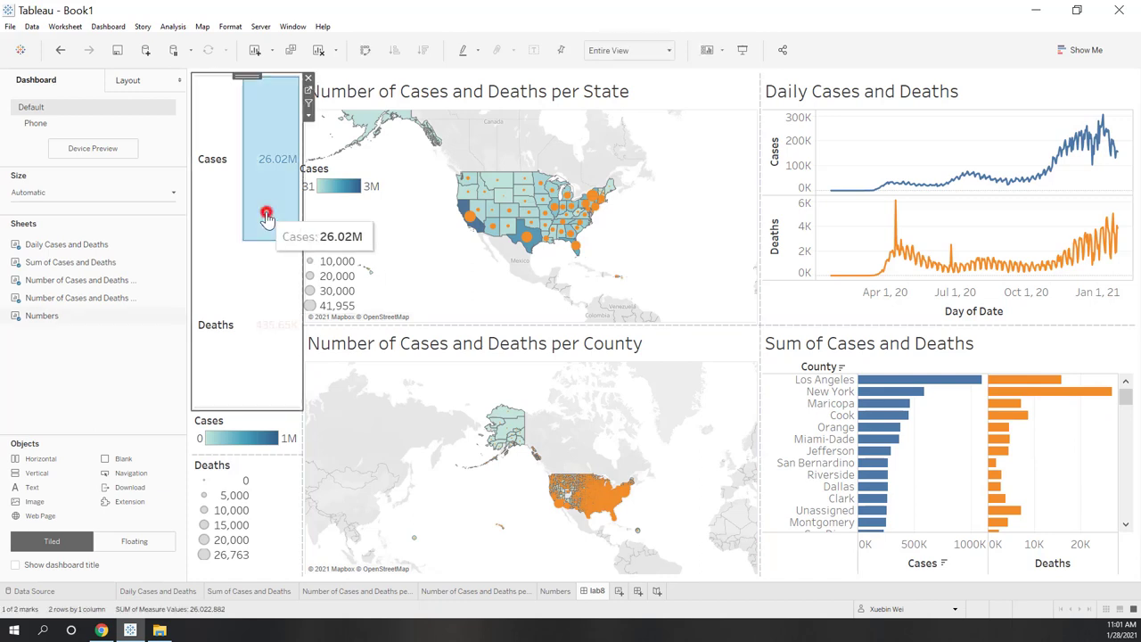
drag(302, 201, 280, 205)
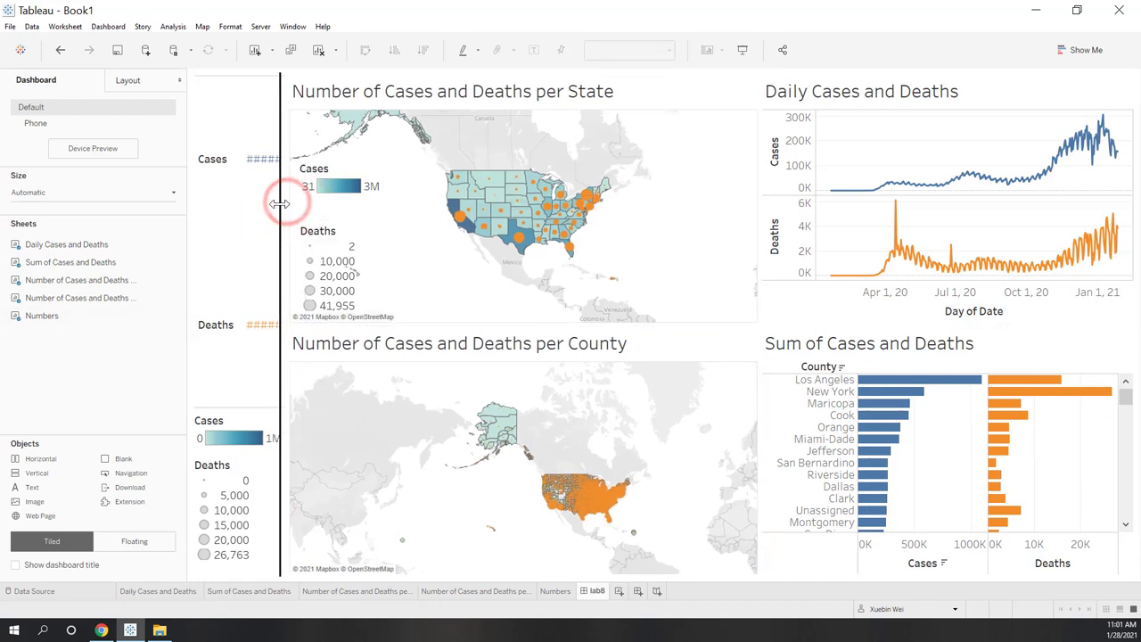
drag(282, 272, 294, 272)
click(114, 360)
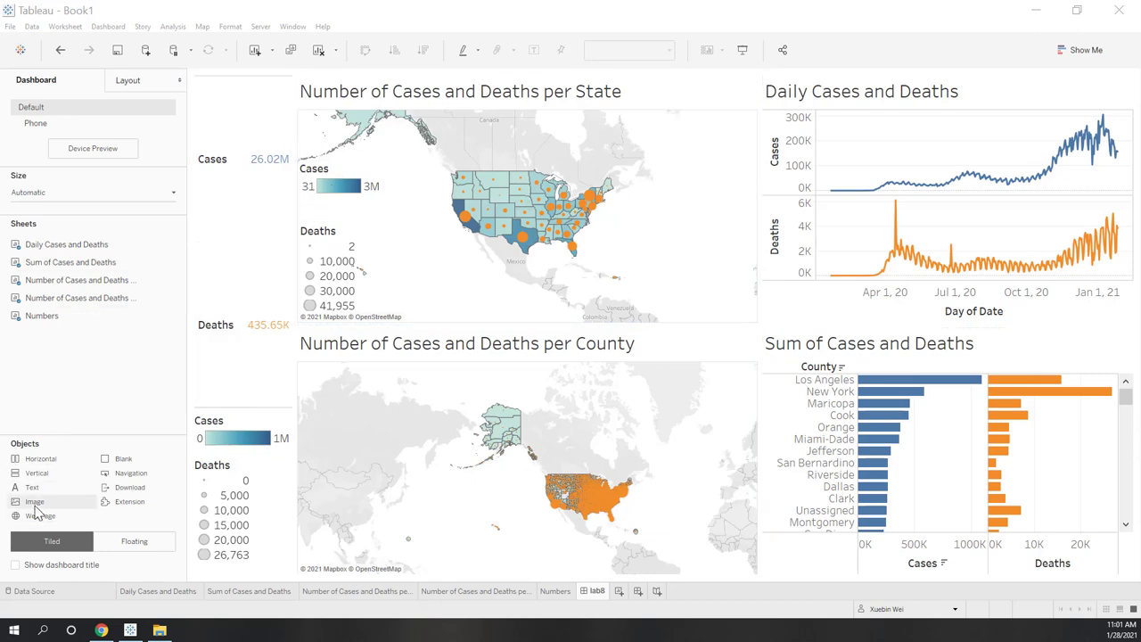
Step: Add an image object above the totals using 23312_lores.jpg from the lab8 folder
drag(33, 489, 242, 135)
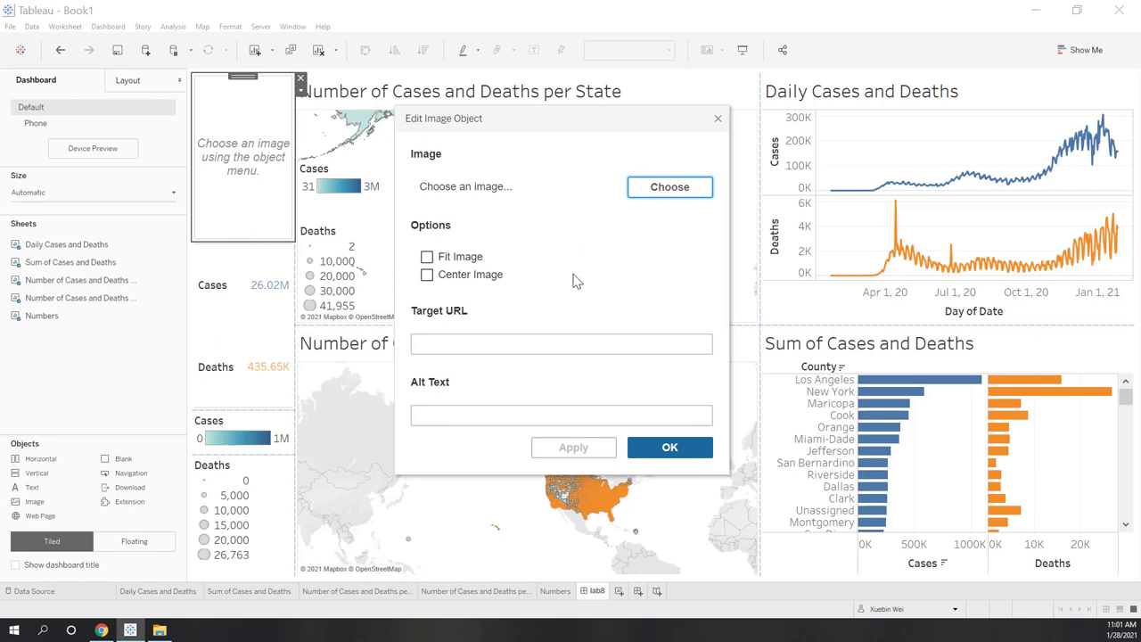
click(670, 189)
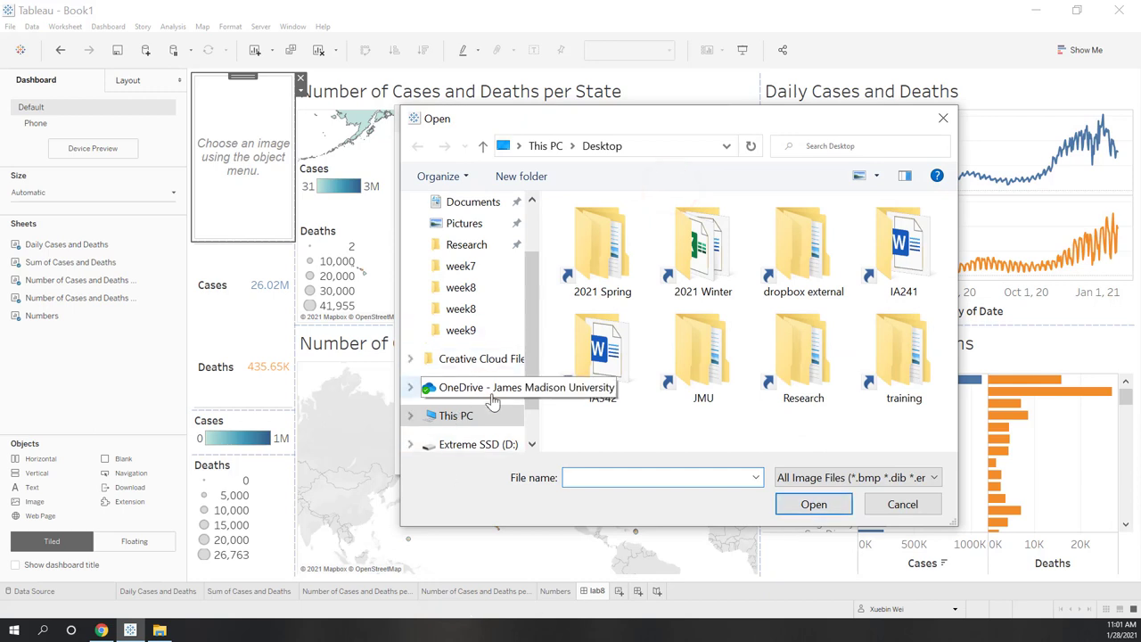
click(491, 393)
scroll(660, 374, down, 2)
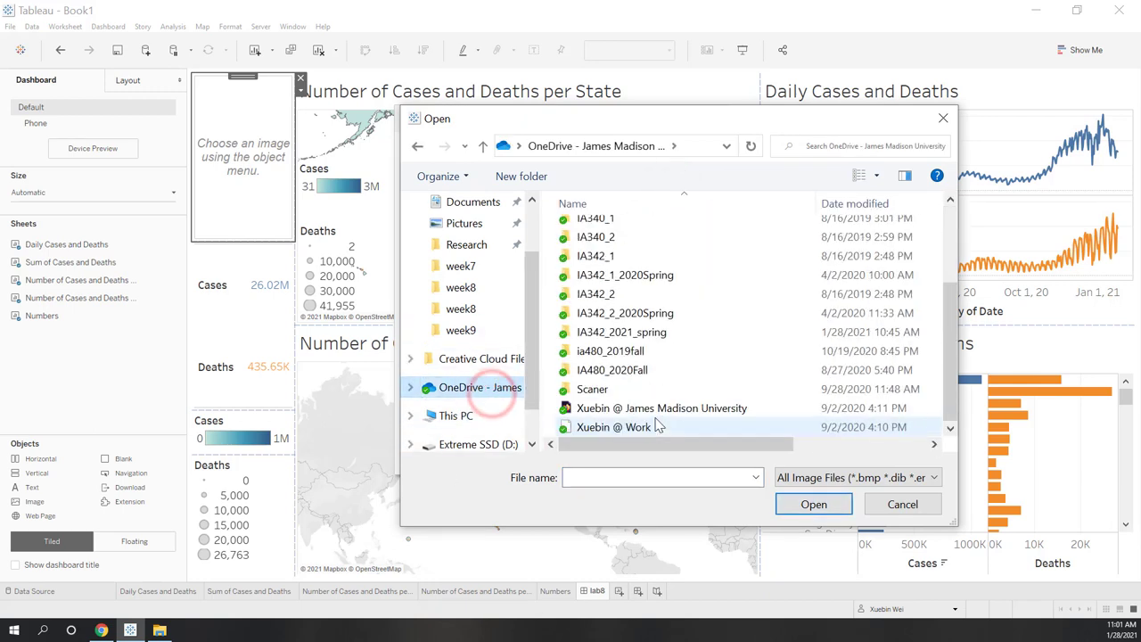
double_click(625, 333)
double_click(595, 364)
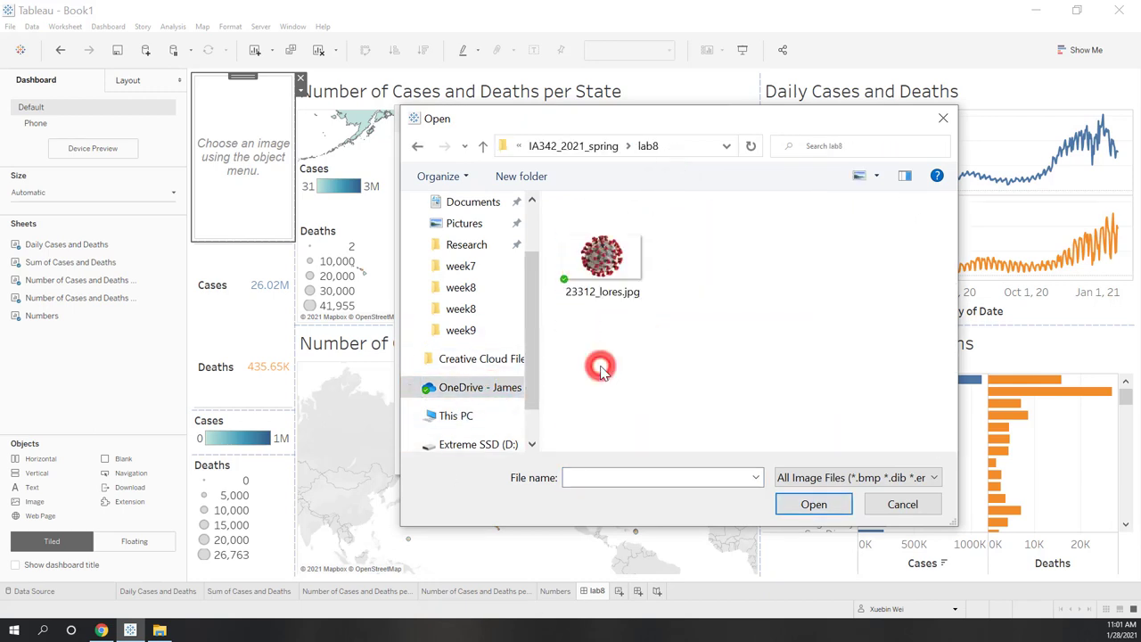
click(602, 256)
click(813, 505)
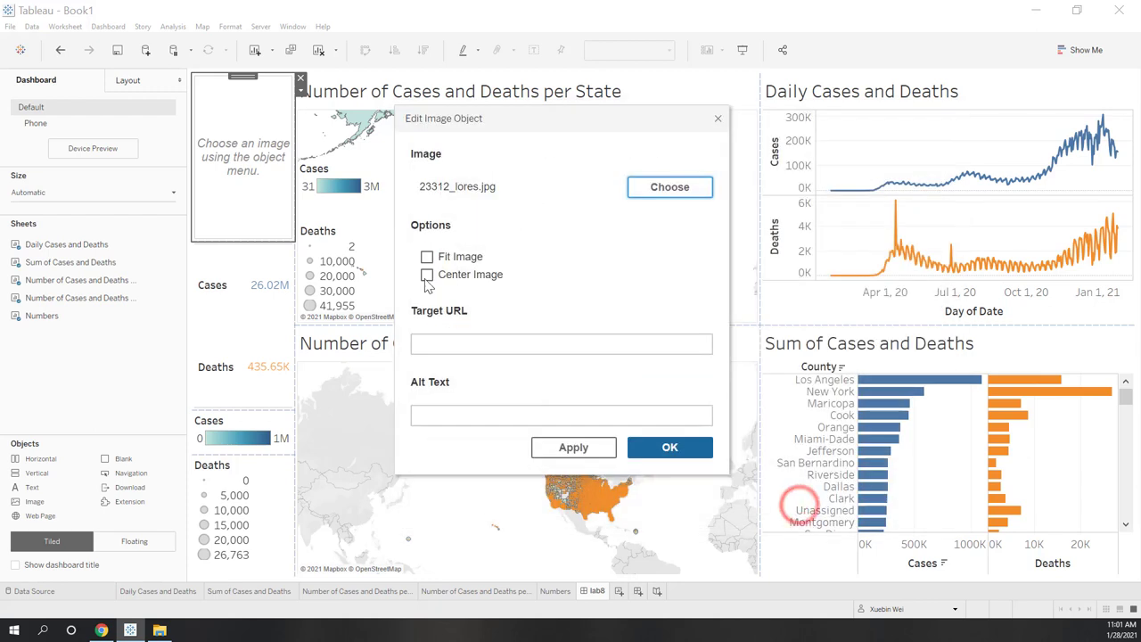
Step: Fit and centre the virus picture, apply it, and shrink its area to free space for the totals
click(453, 258)
click(458, 277)
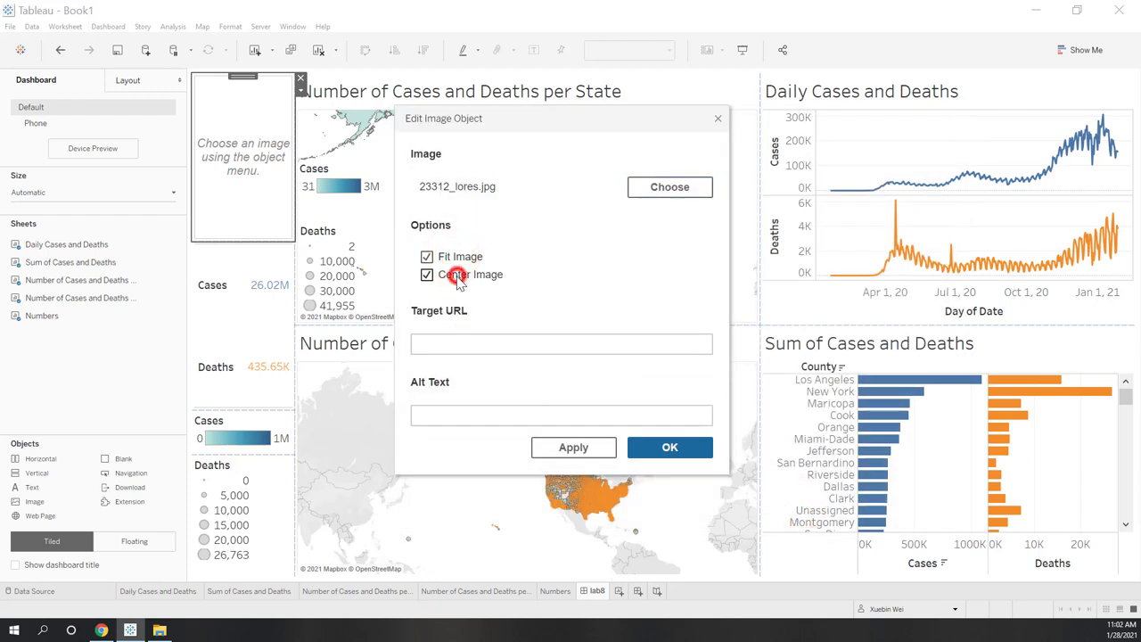
click(451, 345)
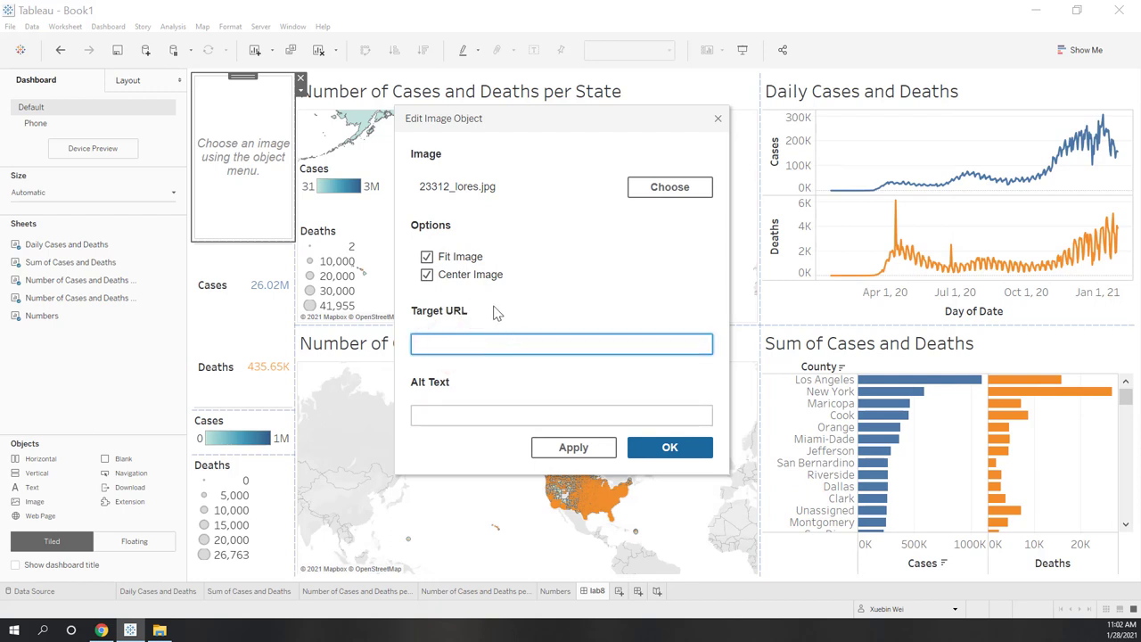
click(497, 418)
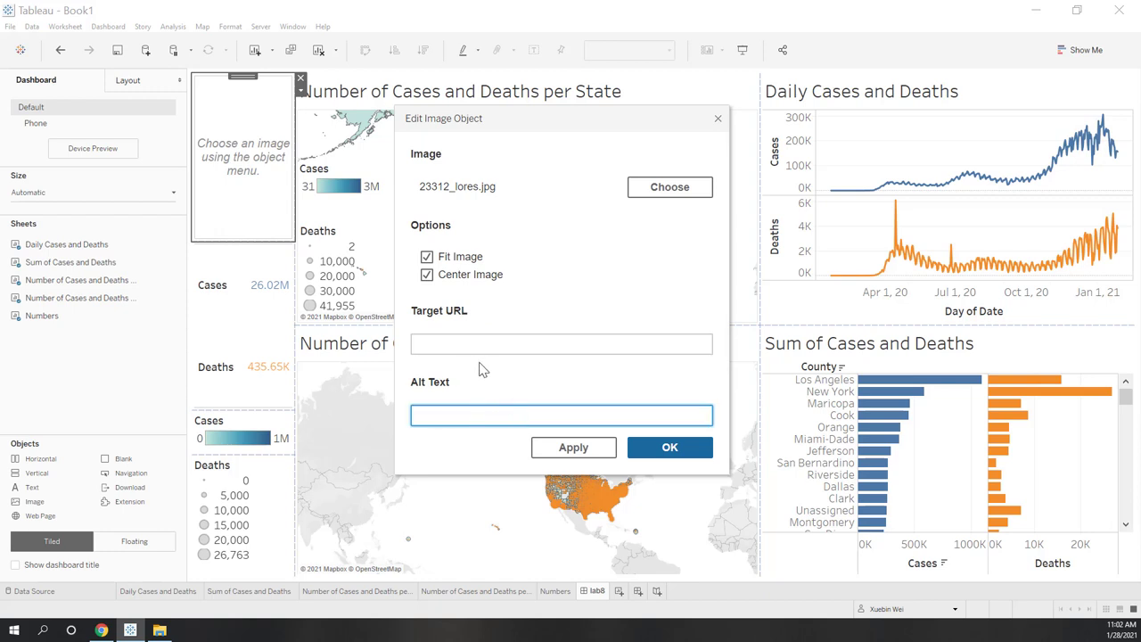
click(575, 447)
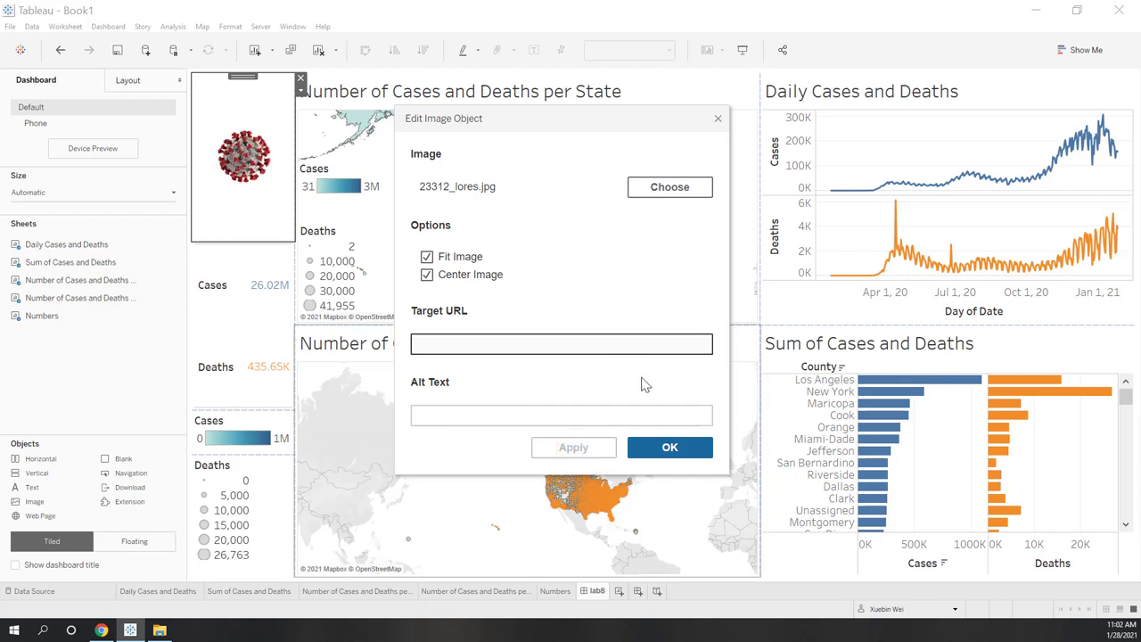
click(670, 448)
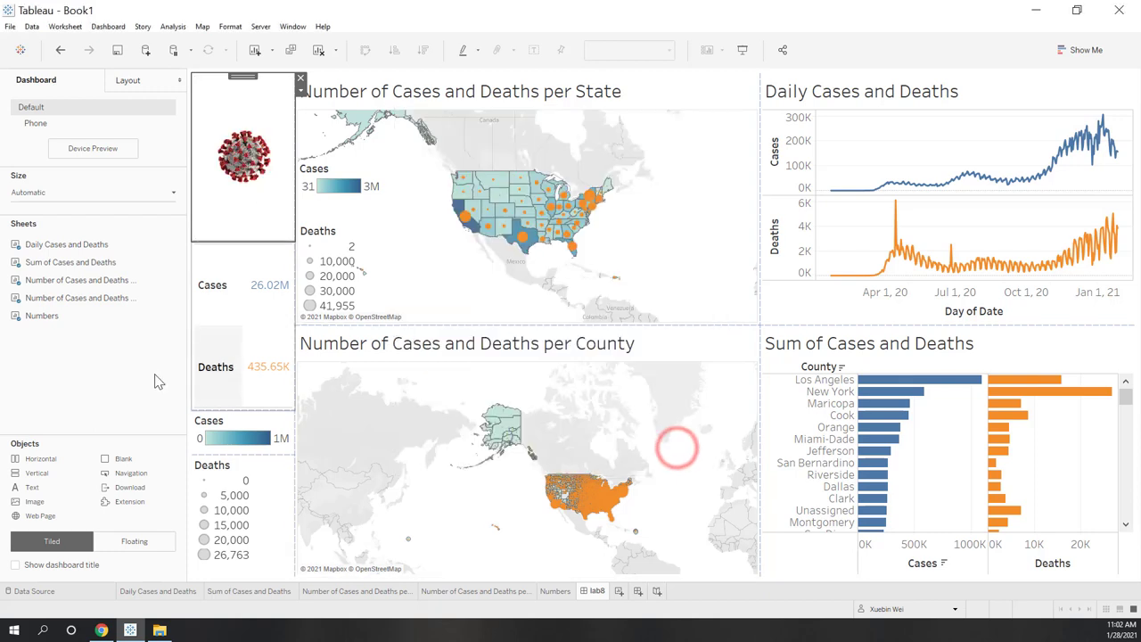
drag(242, 242, 244, 184)
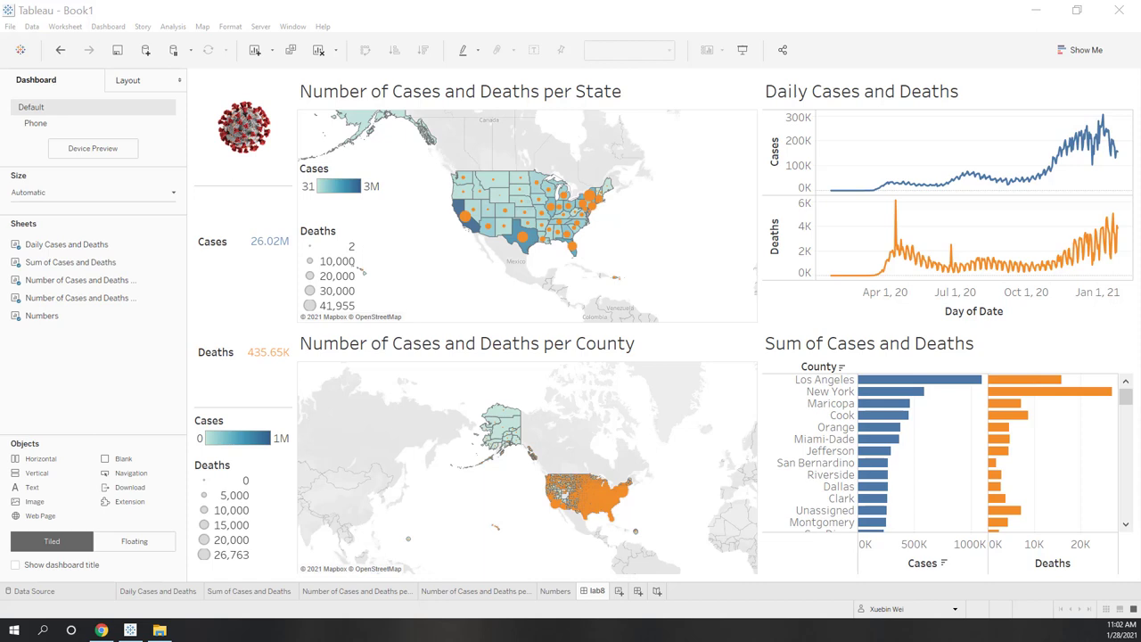
Step: Drop a new Text object into the left column below the totals
mouse_move(53, 487)
mouse_down()
mouse_move(205, 384)
mouse_move(225, 398)
mouse_up()
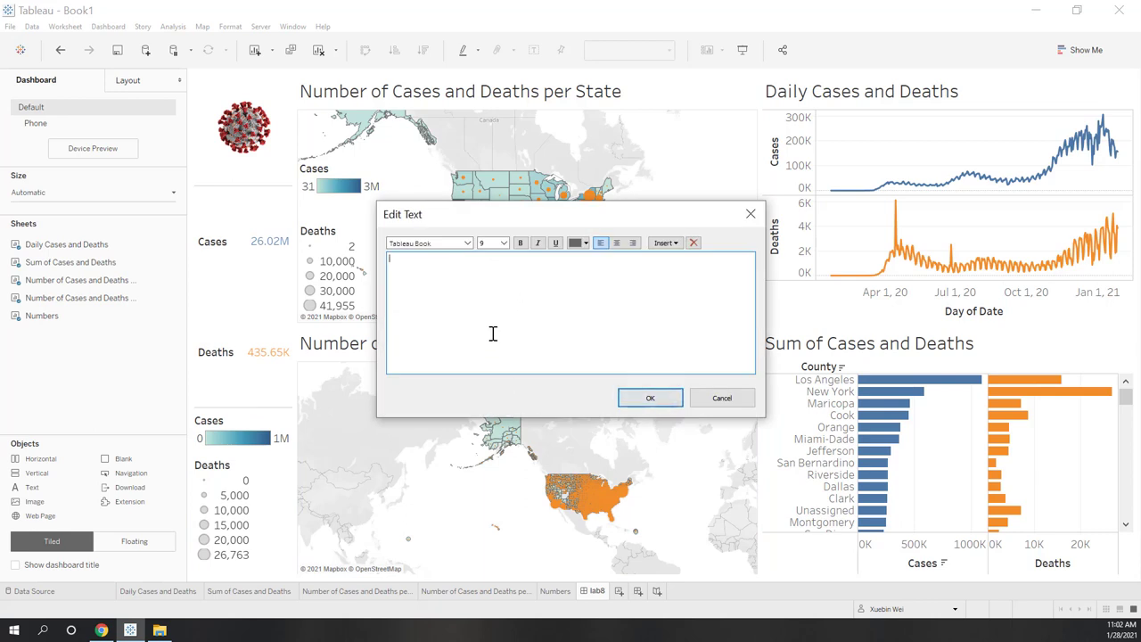
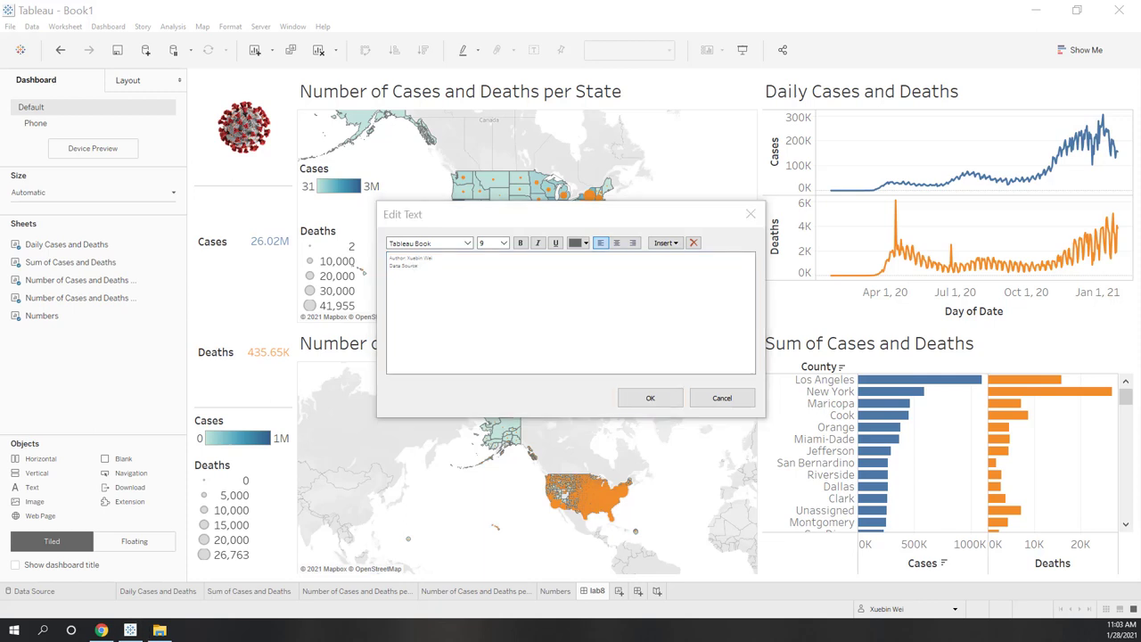
Step: Add the data source entry and paste the data URL into the credits text, removing stray spaces and bullets
click(537, 278)
text(: J)
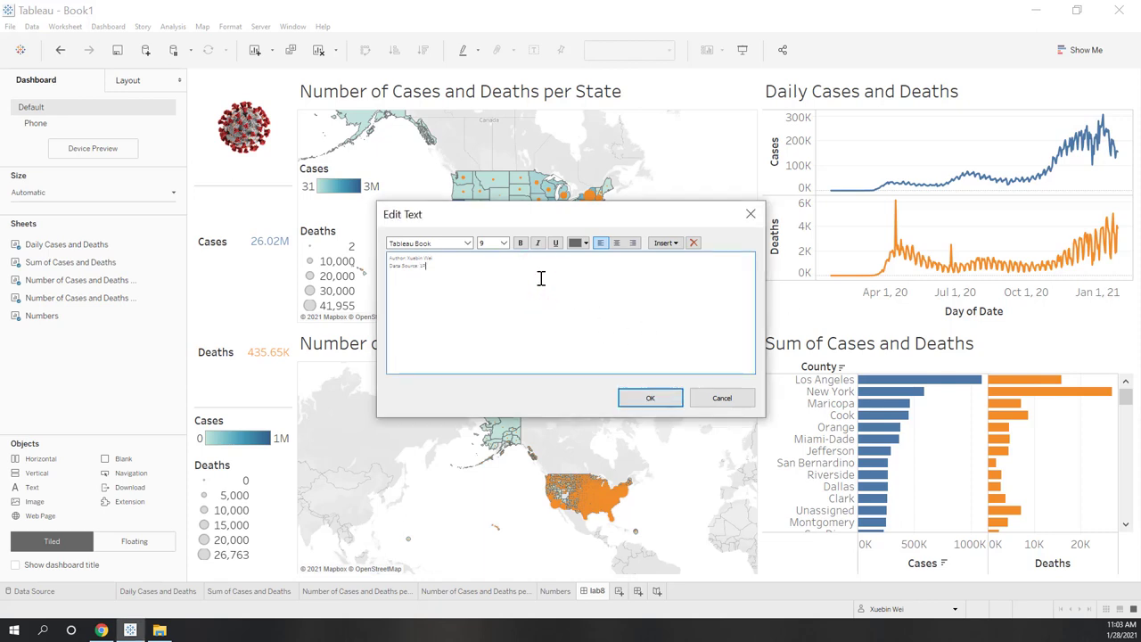
text(HU)
text(cre)
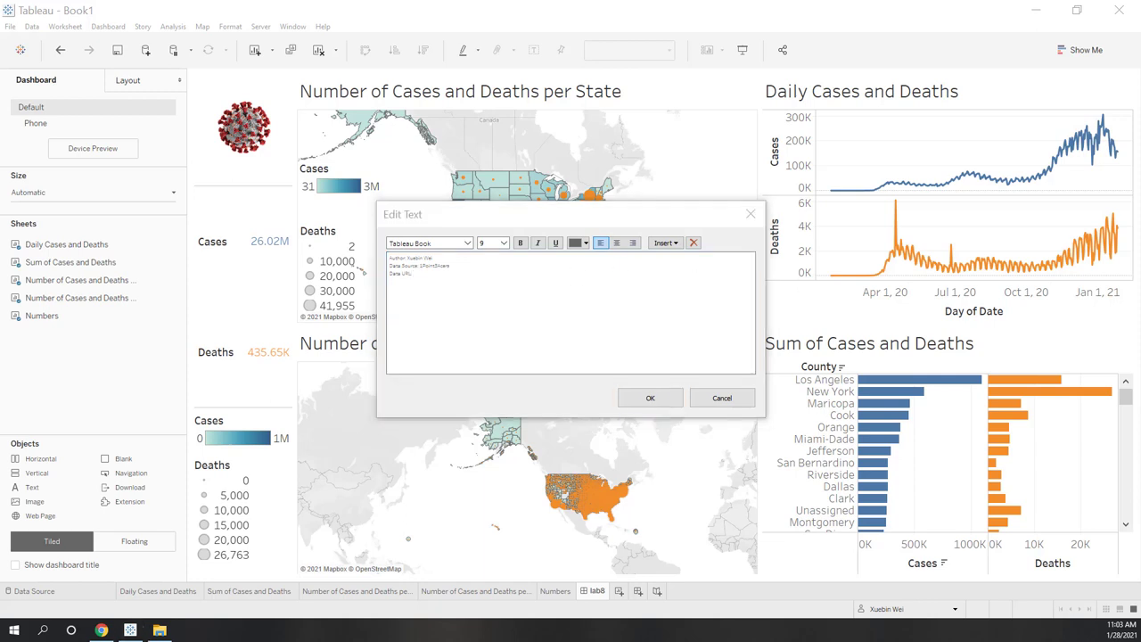
click(632, 270)
text(https://coronavirus.1point3acres.com/)
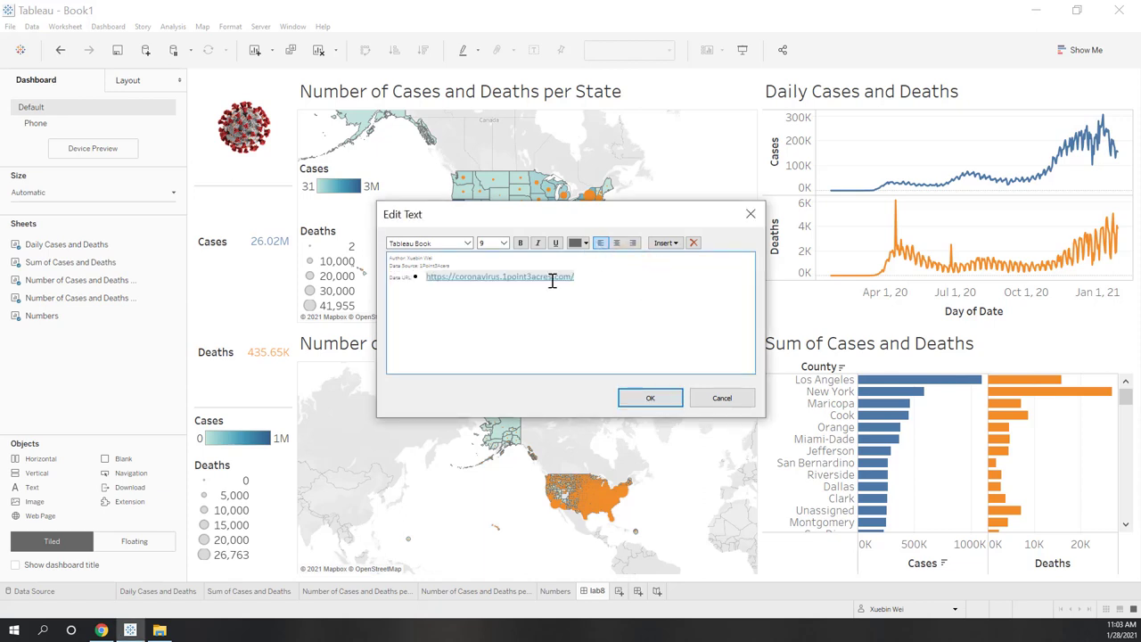
click(421, 275)
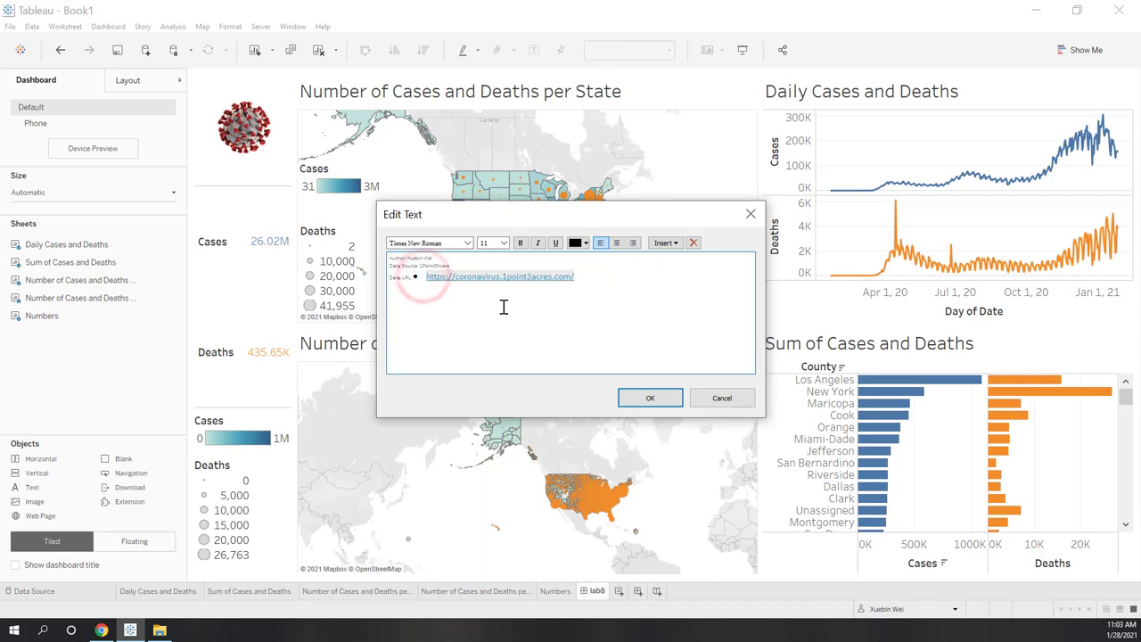
key(BackSpace)
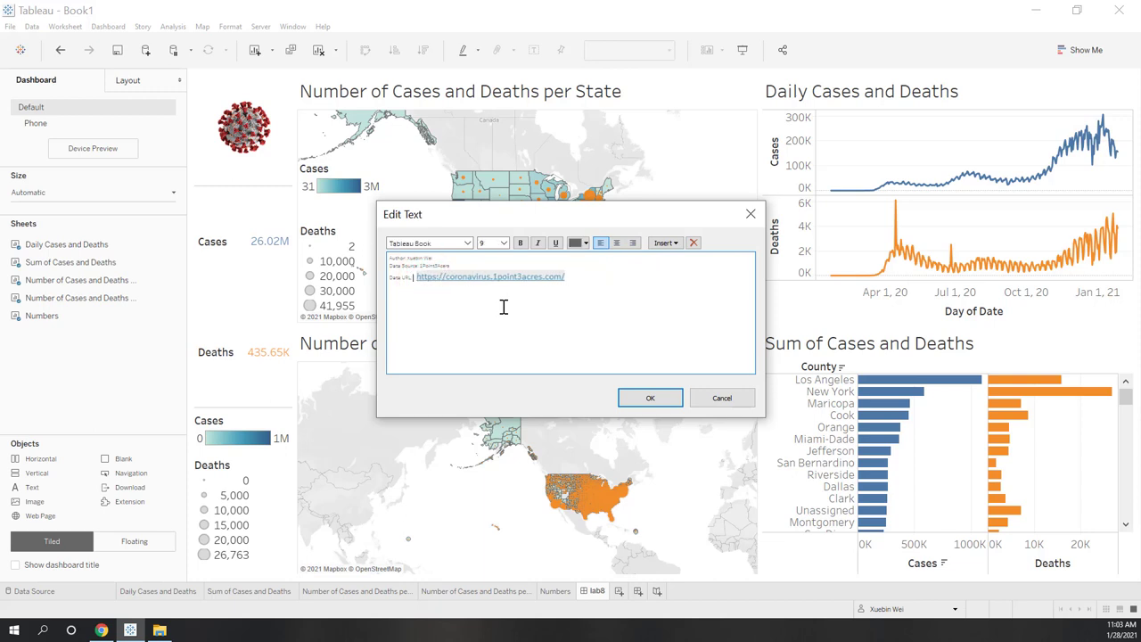
key(Delete)
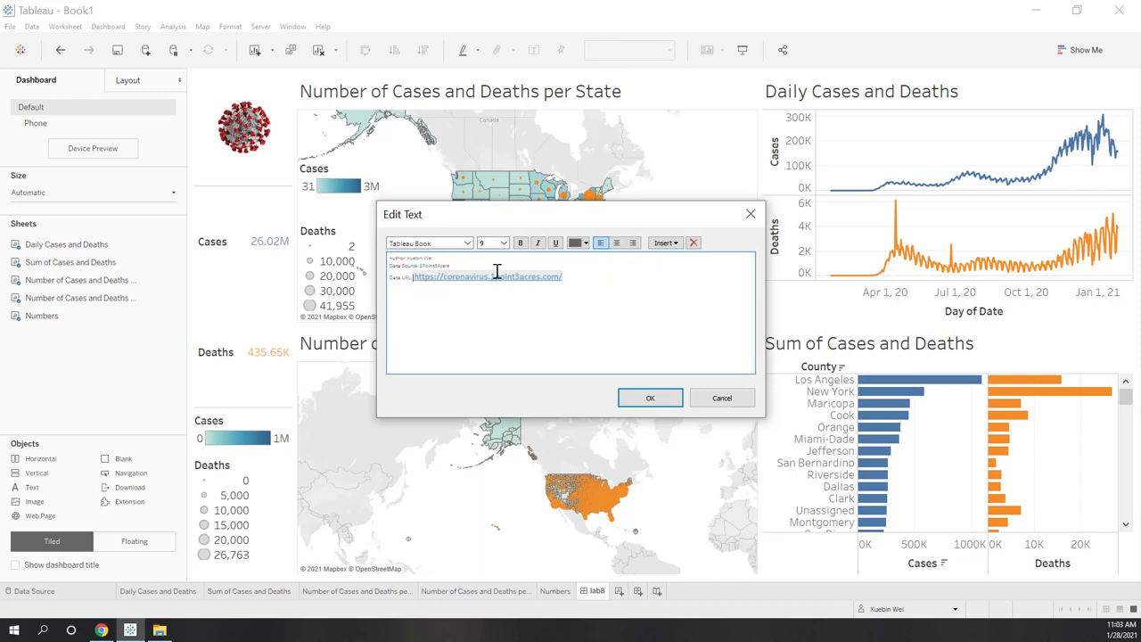
key(Delete)
Step: Format all the credits text black, Arial, size 10 and confirm it
key(ctrl+a)
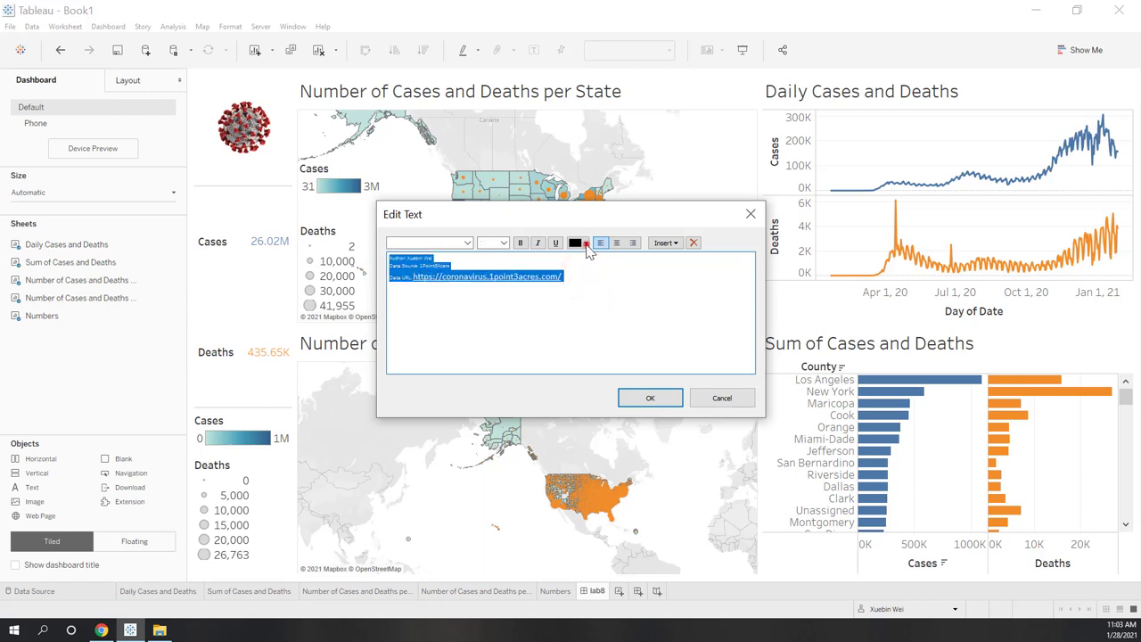
click(585, 242)
click(578, 255)
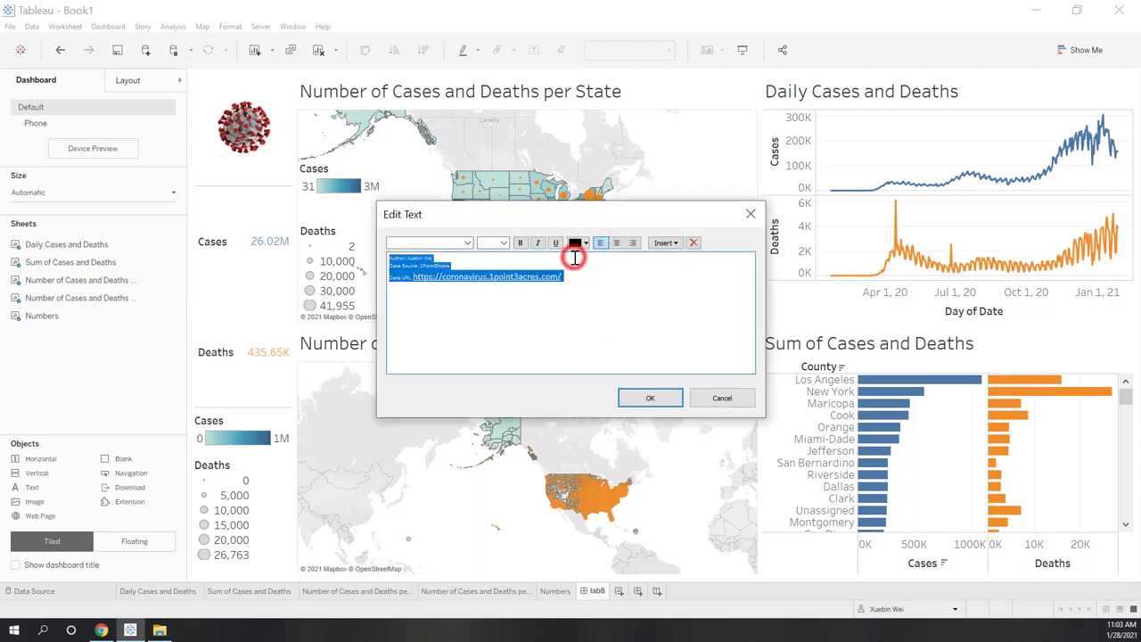
click(466, 241)
scroll(486, 267, up, 5)
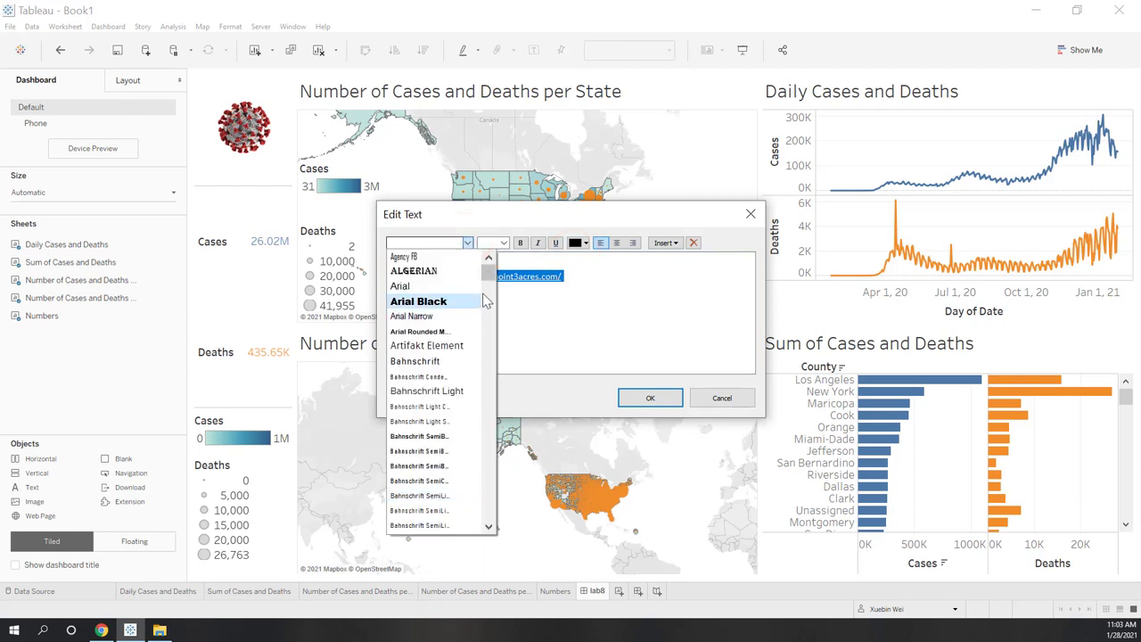
click(450, 286)
click(503, 243)
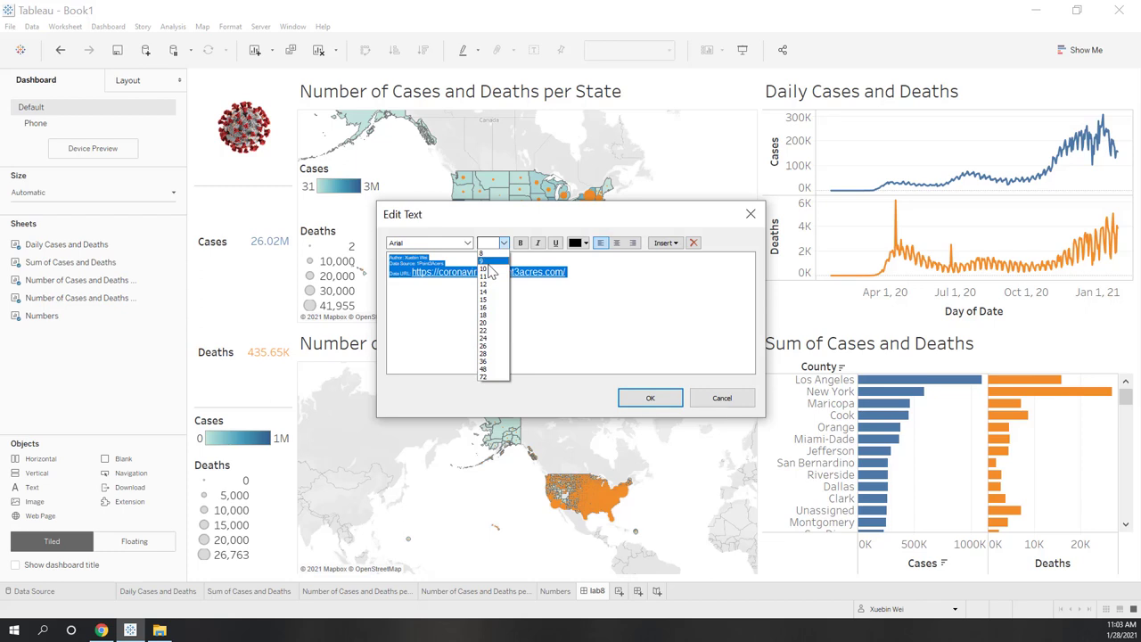
click(486, 268)
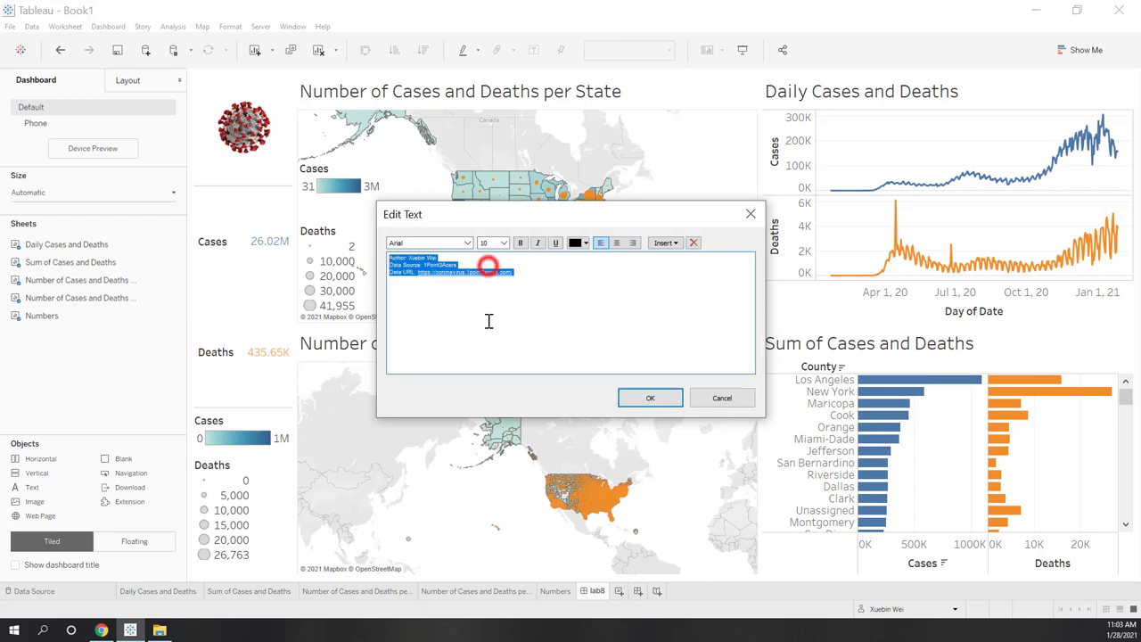
click(671, 399)
click(113, 399)
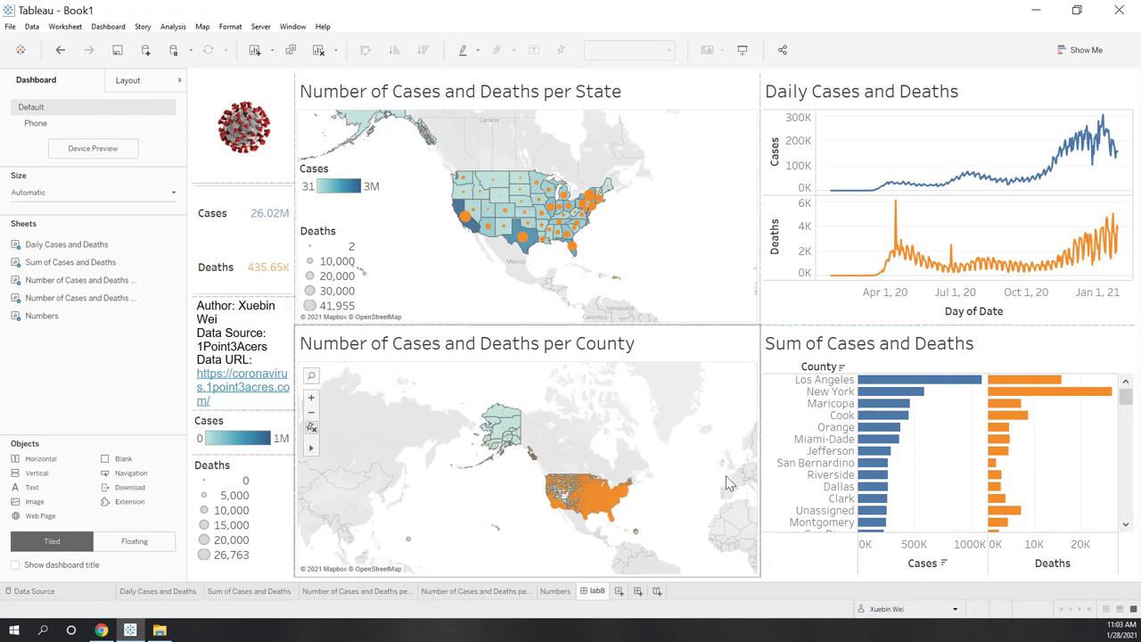
Step: Zoom in on the per-state map until the continental US fills its frame
scroll(457, 183, up, 3)
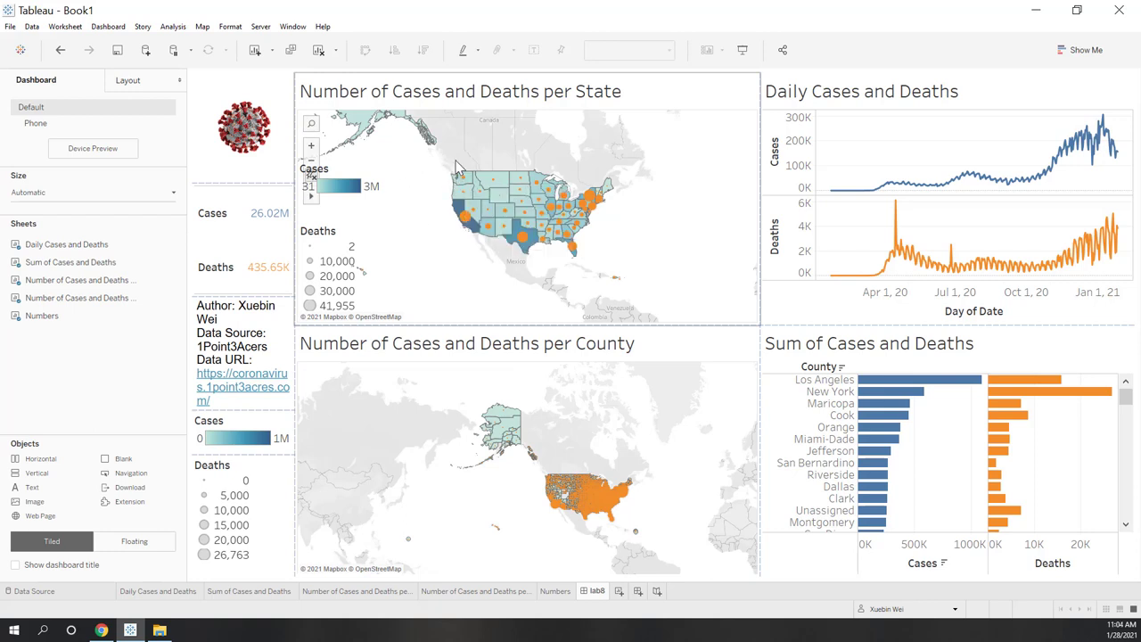
scroll(553, 157, up, 1)
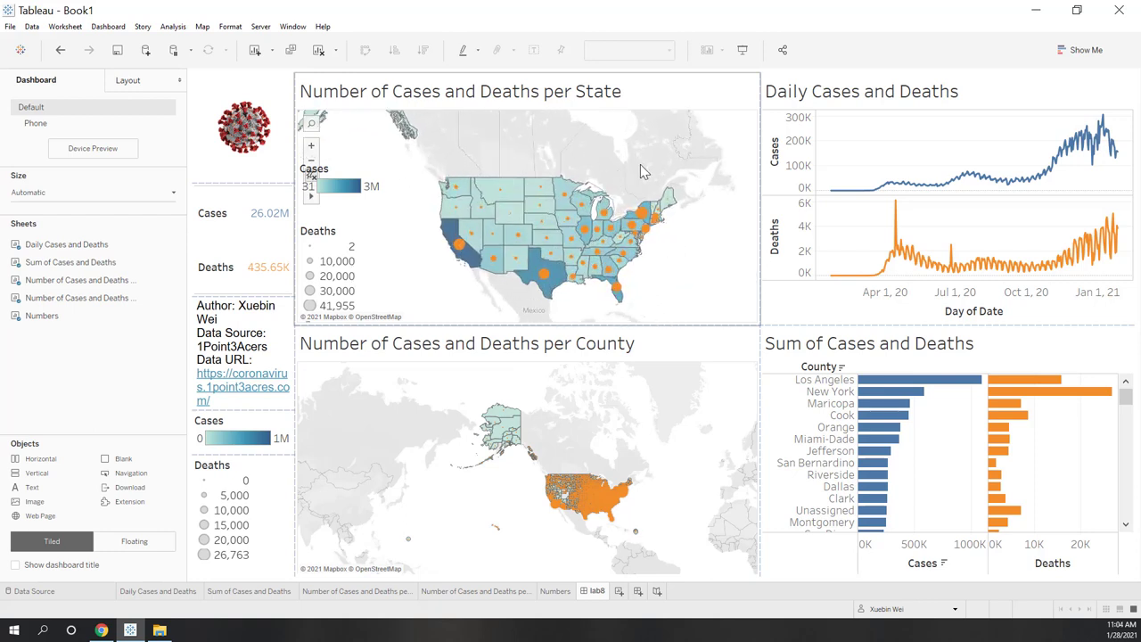
Step: Set the state map to act as a dashboard filter, then test it by selecting and clearing Texas
click(695, 87)
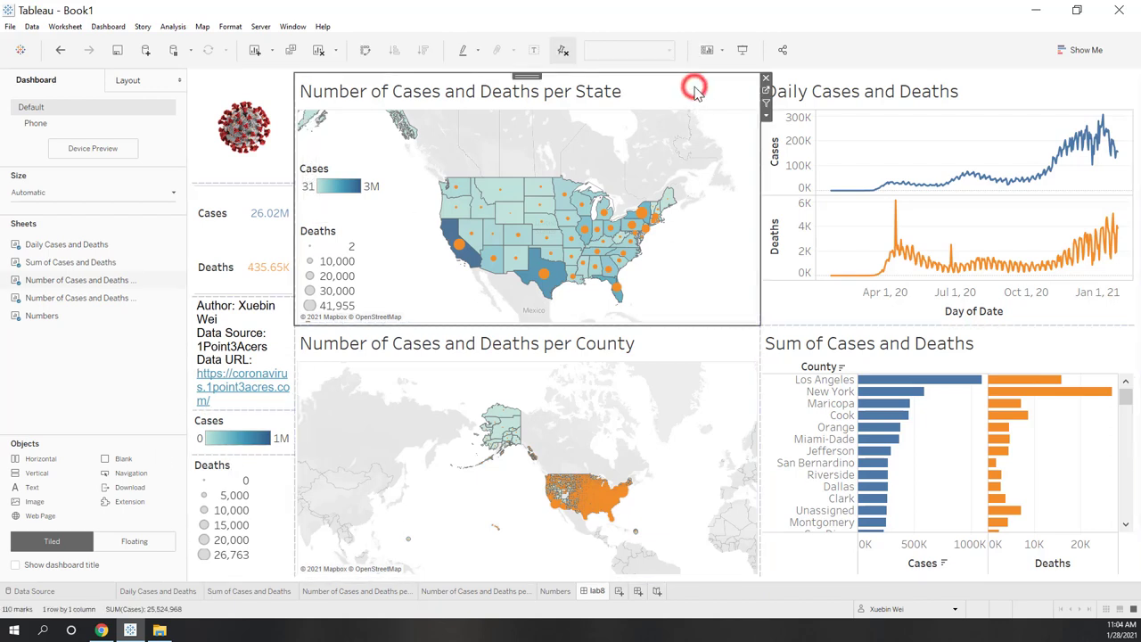
click(766, 103)
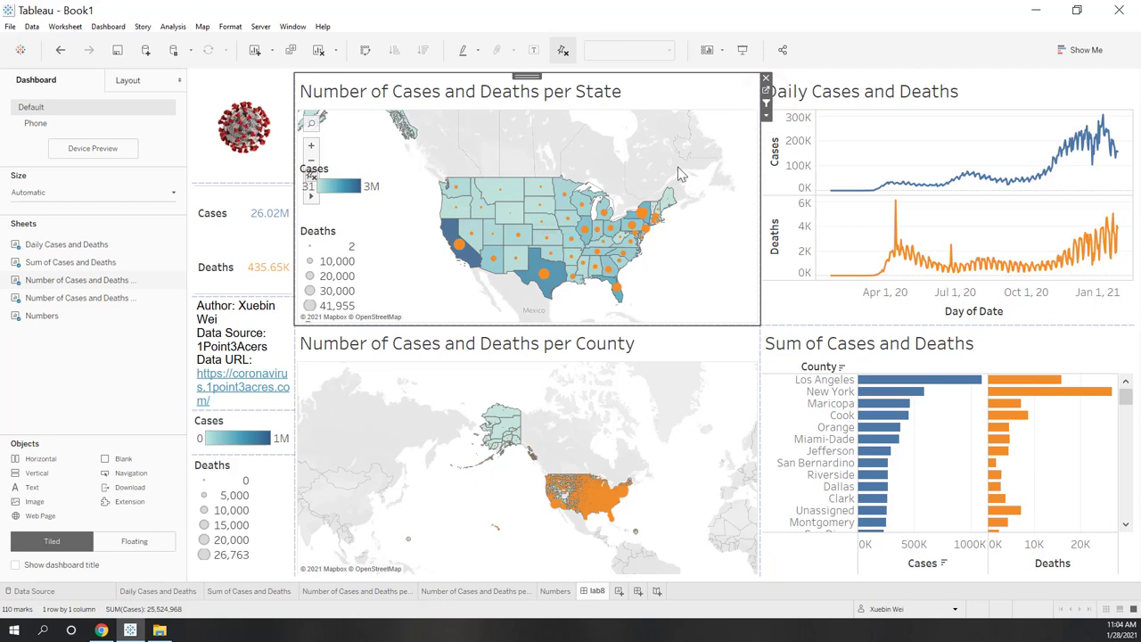
click(559, 282)
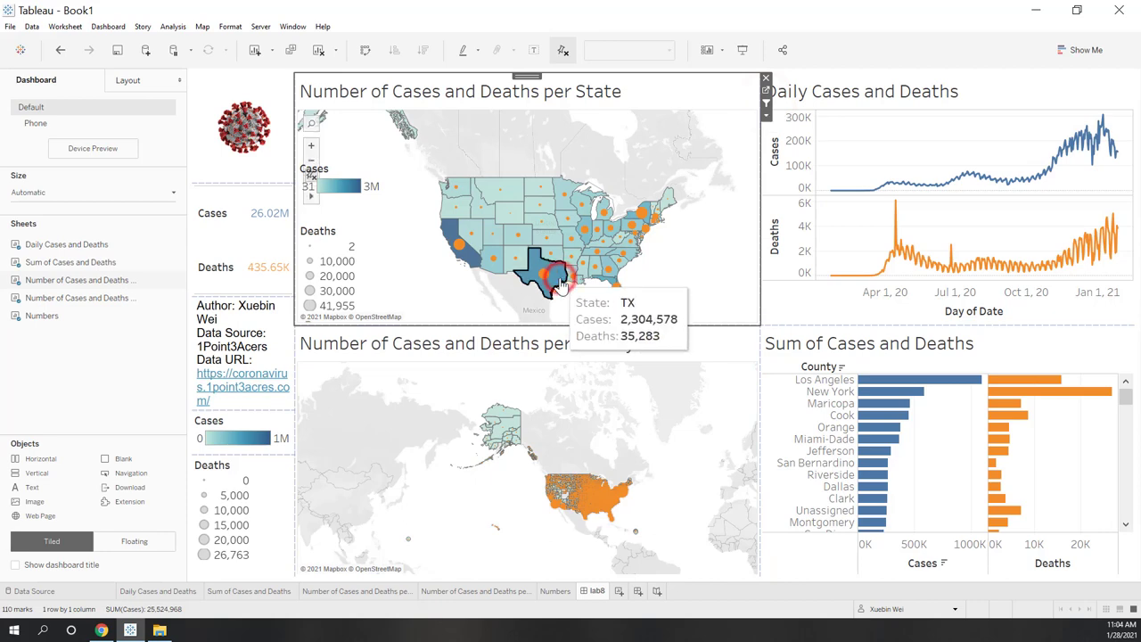
click(559, 282)
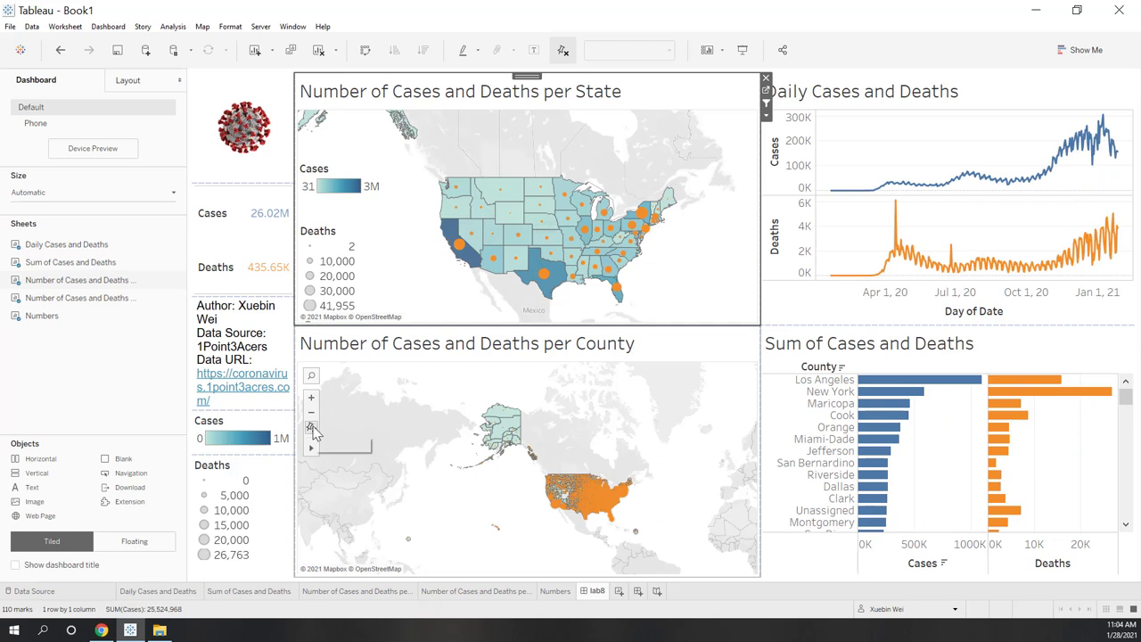
click(311, 428)
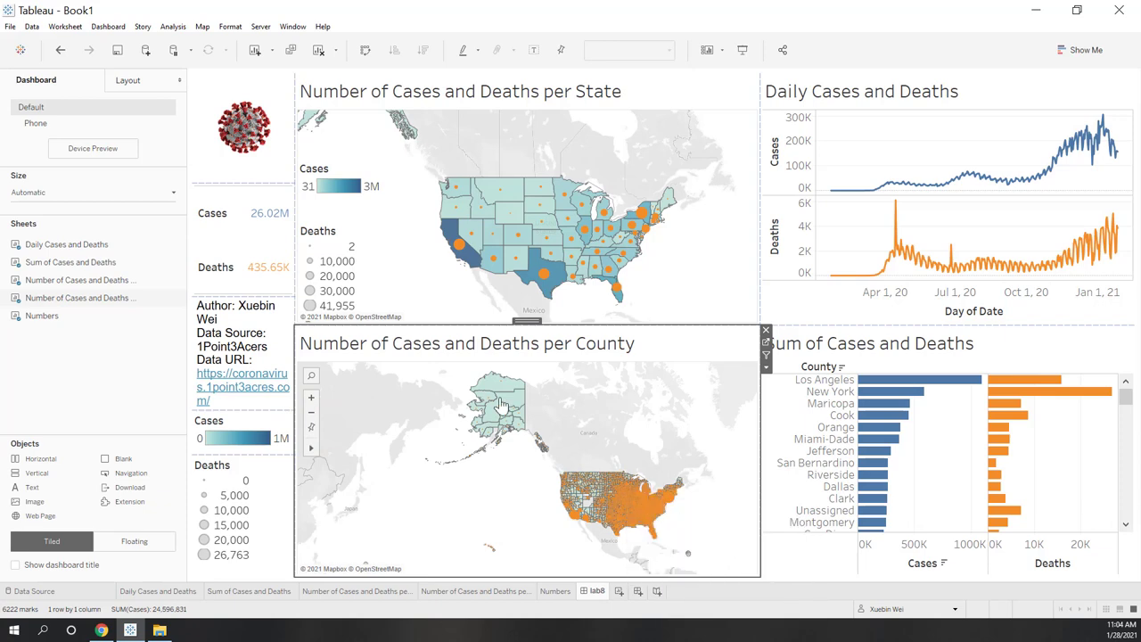
click(553, 274)
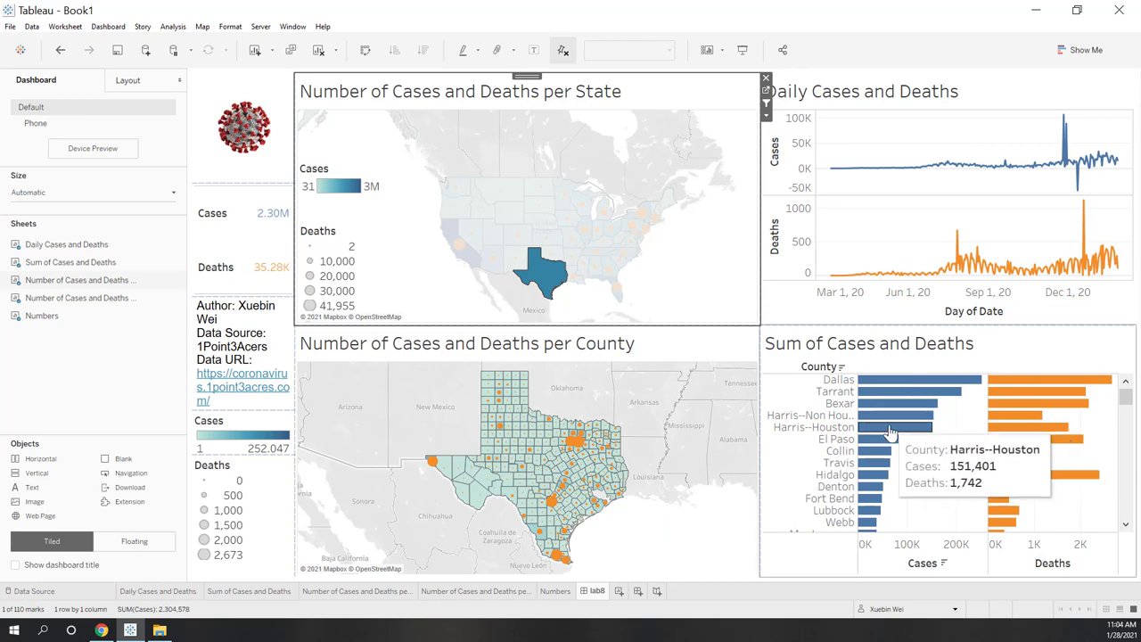
click(541, 285)
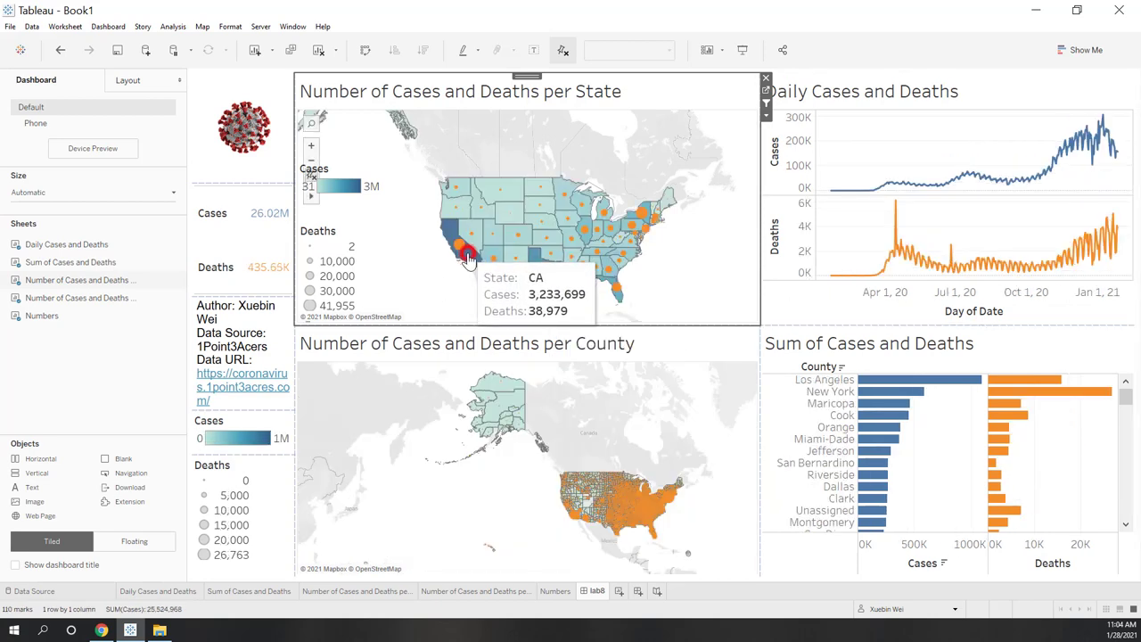
Step: Filter the dashboard to California, then Texas, clearing each selection afterwards
click(468, 258)
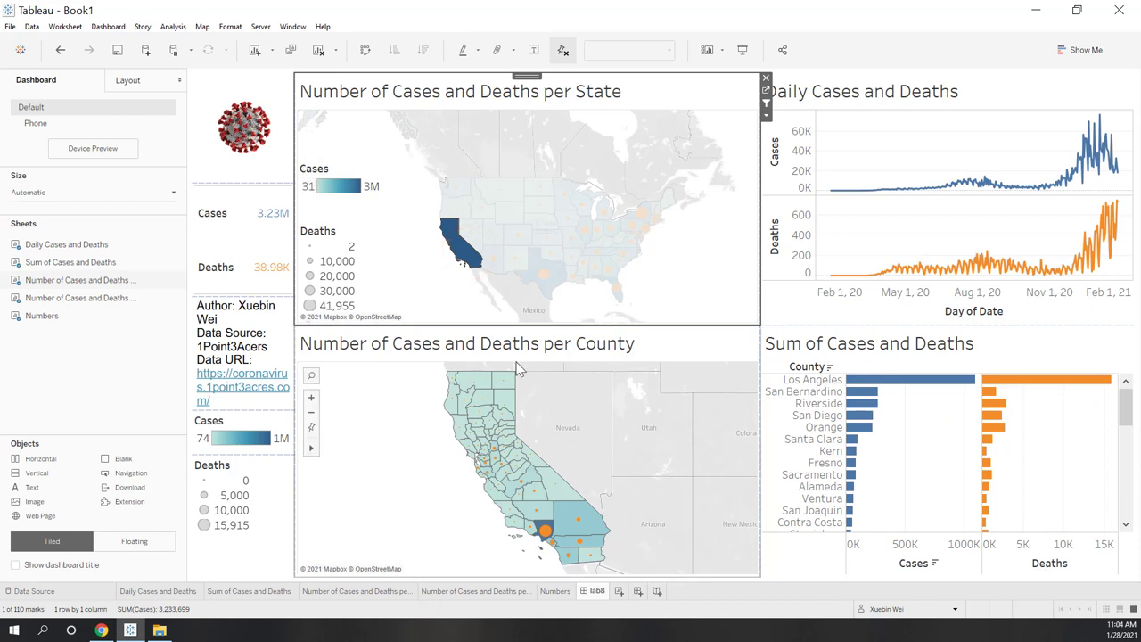
mouse_move(474, 270)
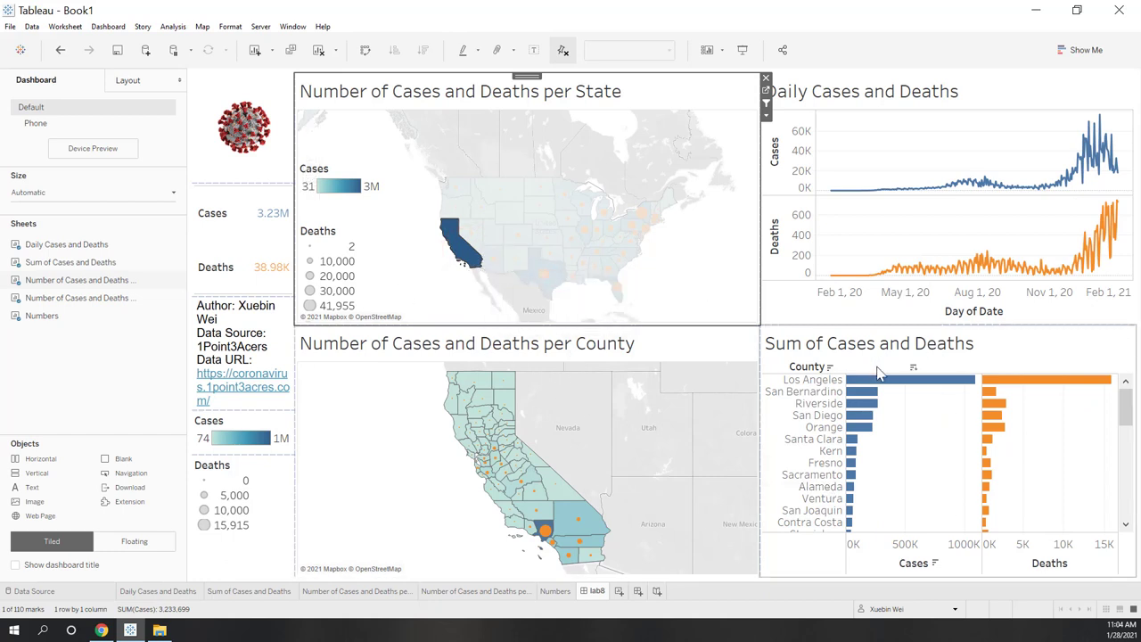
mouse_move(880, 395)
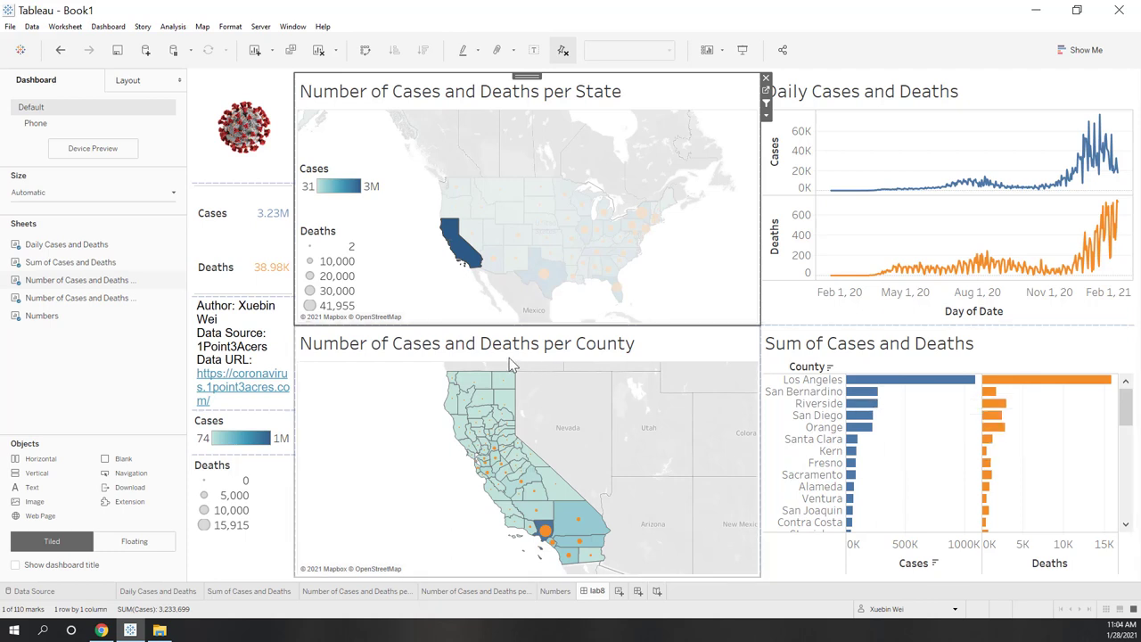
click(465, 258)
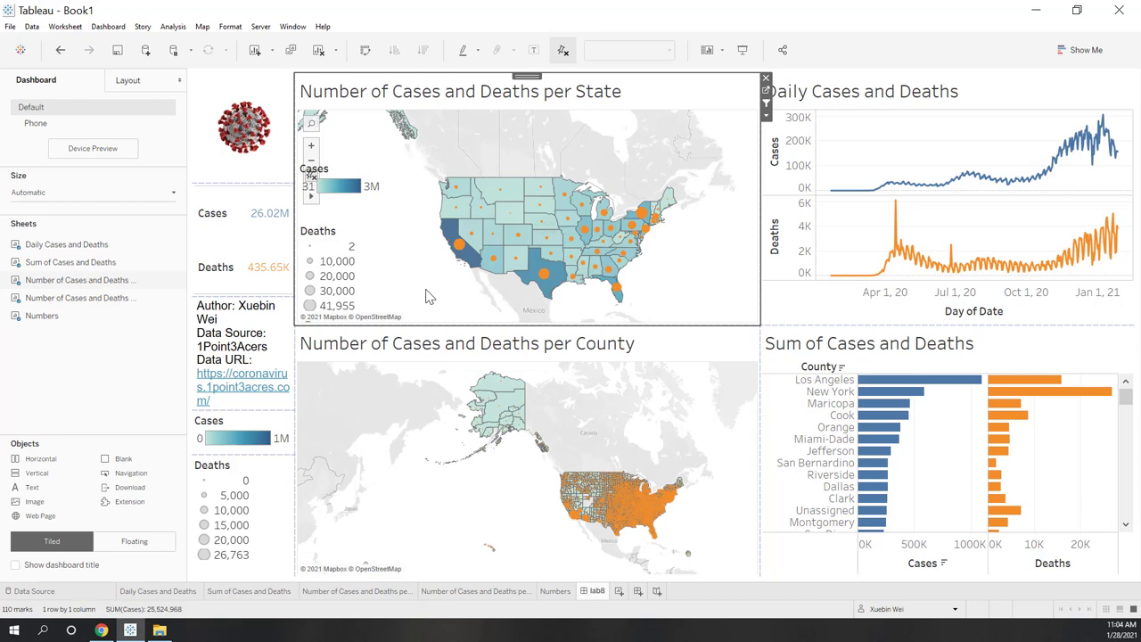
click(108, 26)
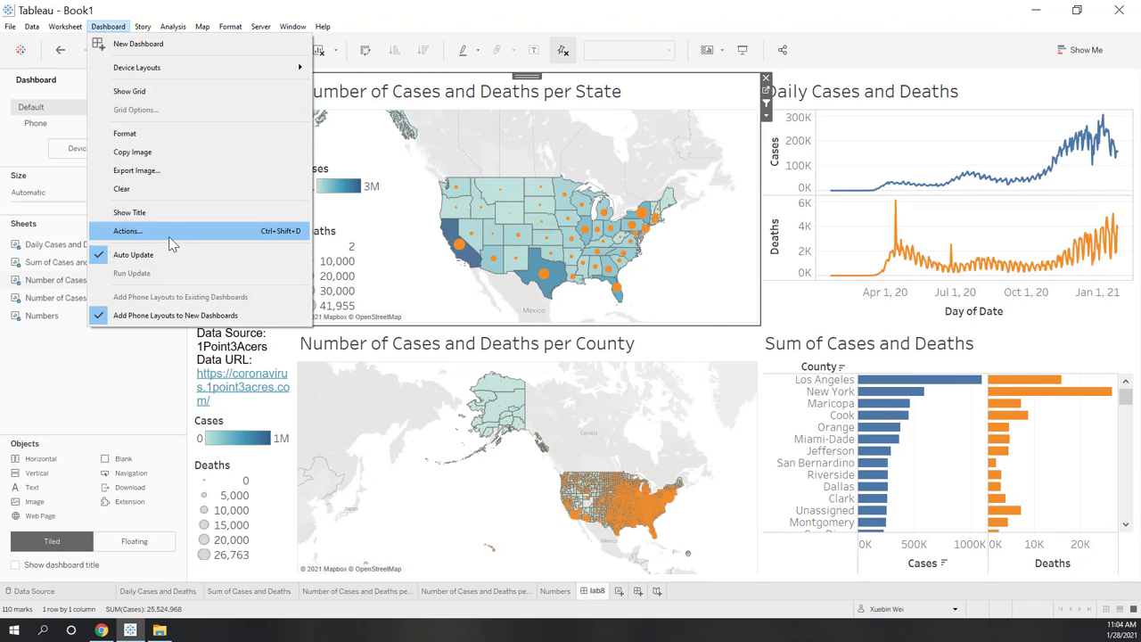
click(112, 391)
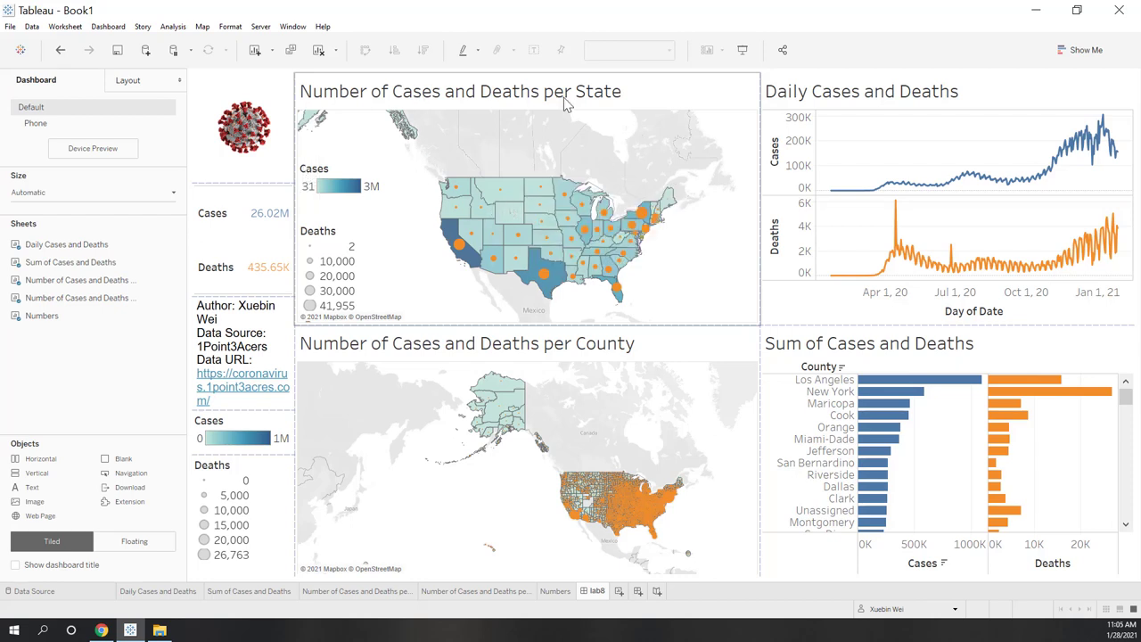
click(551, 276)
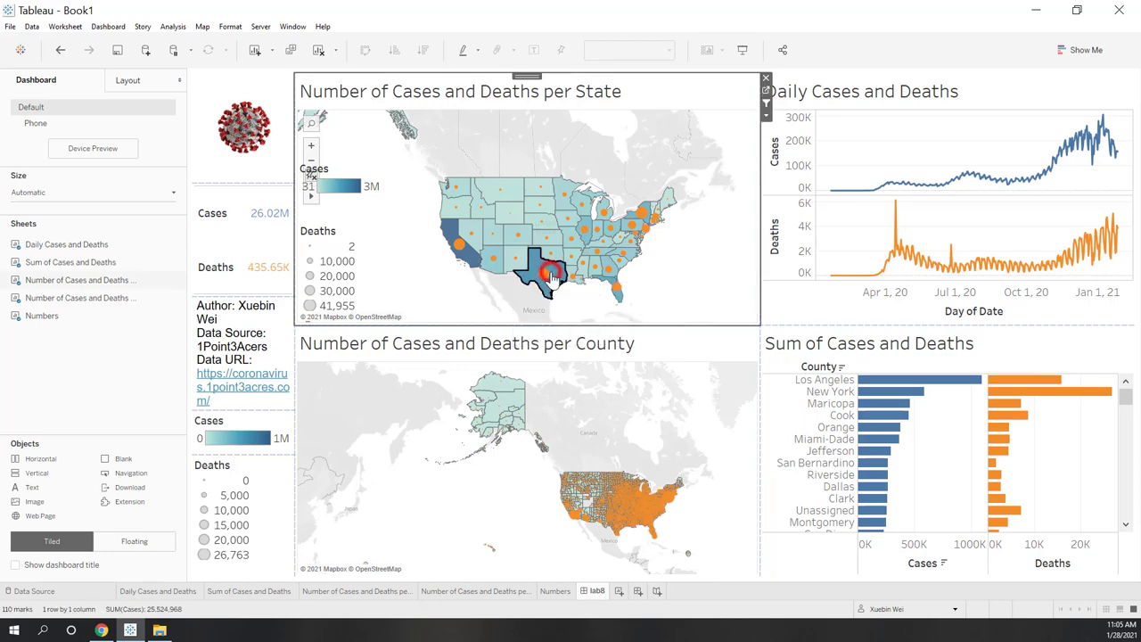
click(554, 280)
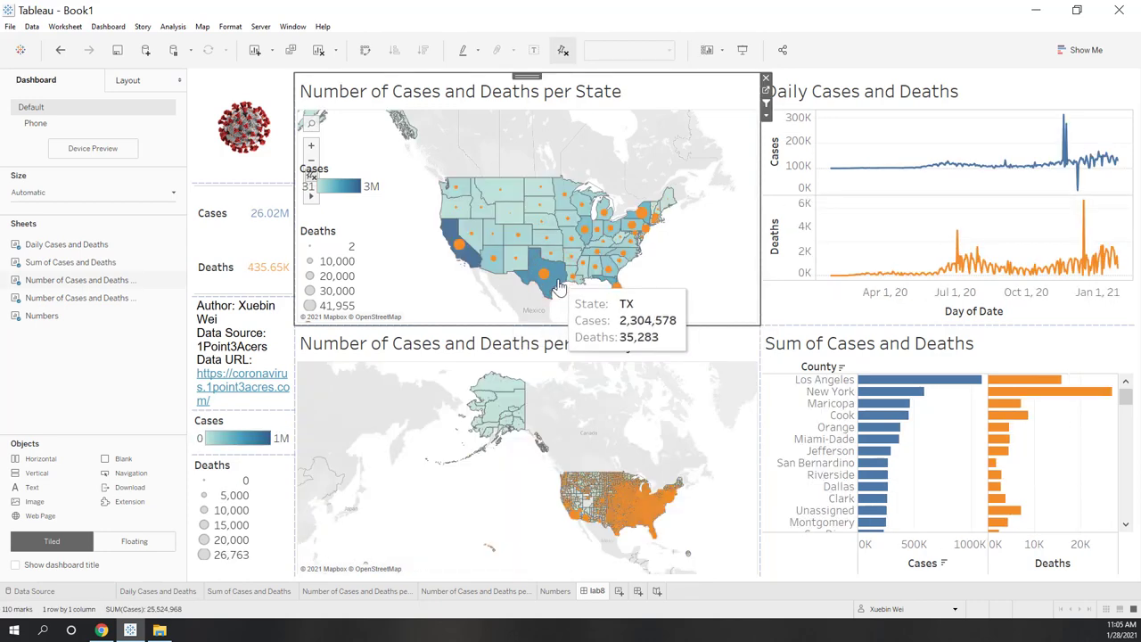
Step: Retitle the state map 'Click the State for more details' in bold size 12
double_click(450, 94)
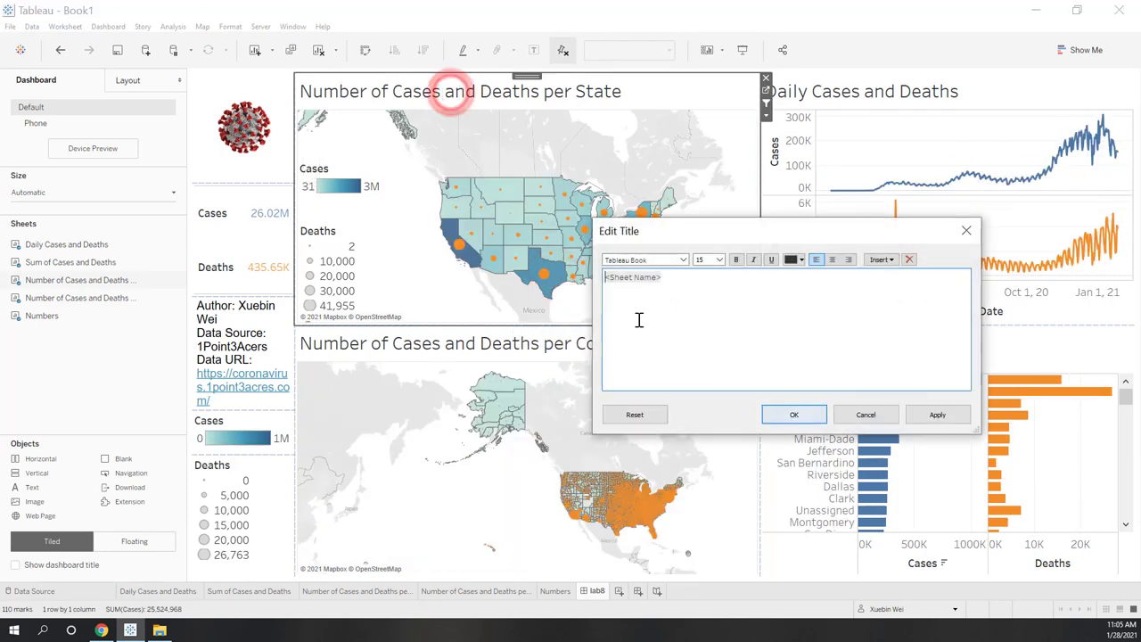
triple_click(711, 285)
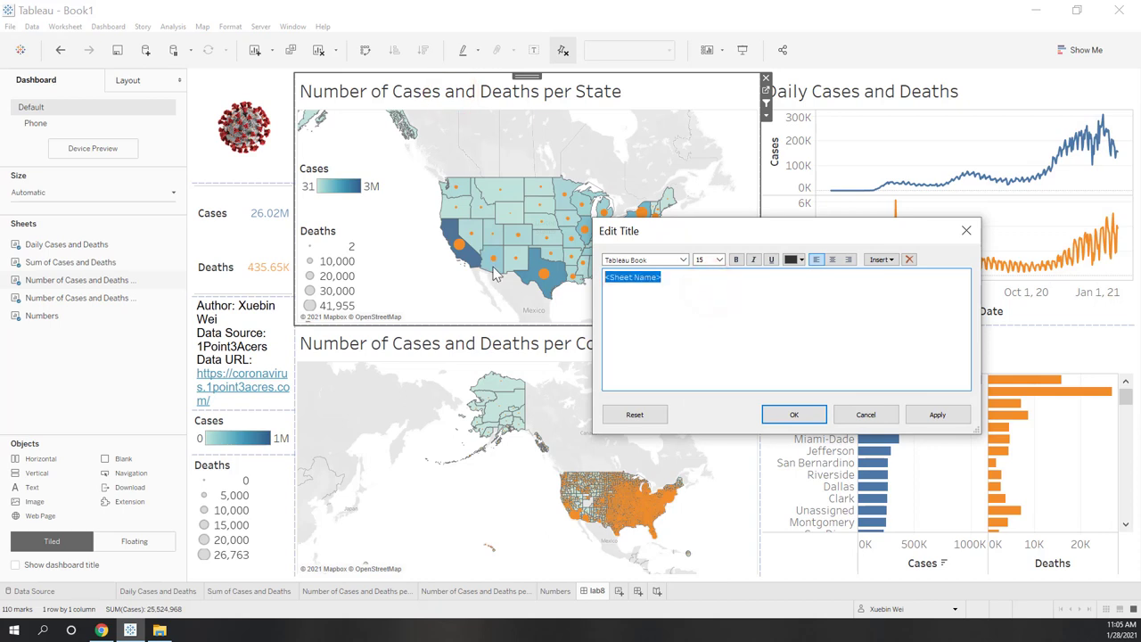
text(C)
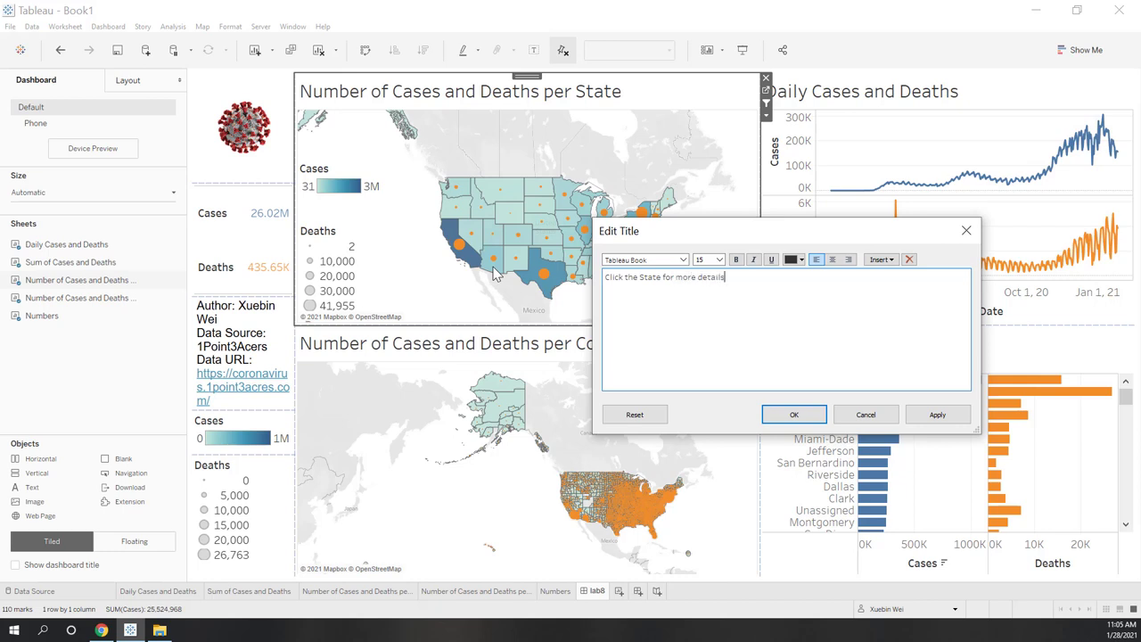
triple_click(781, 279)
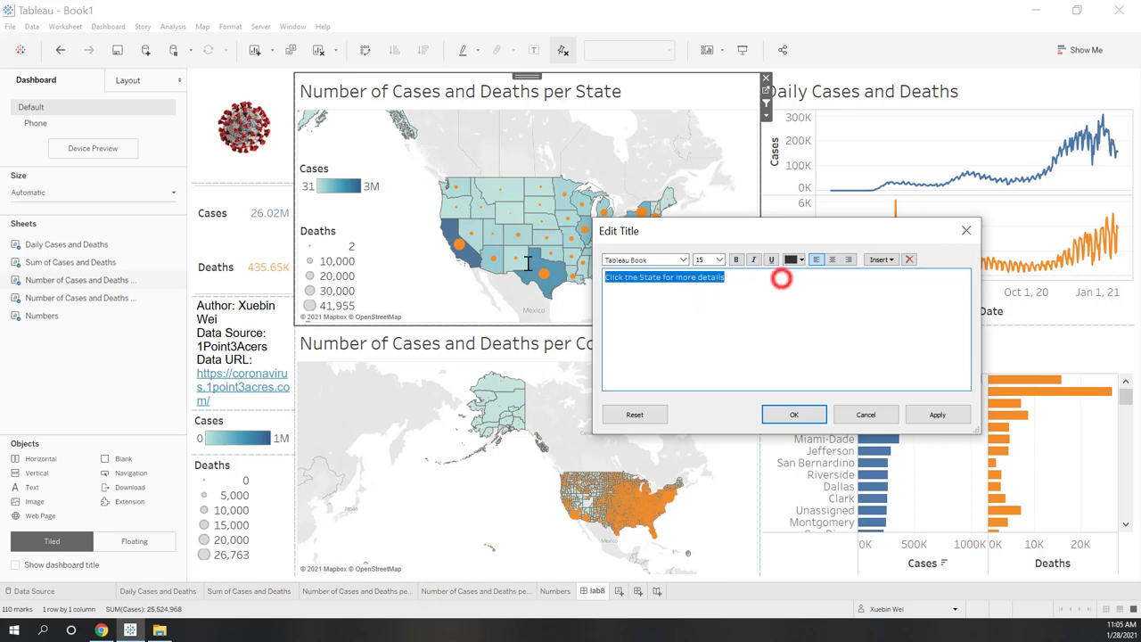
click(719, 259)
click(706, 301)
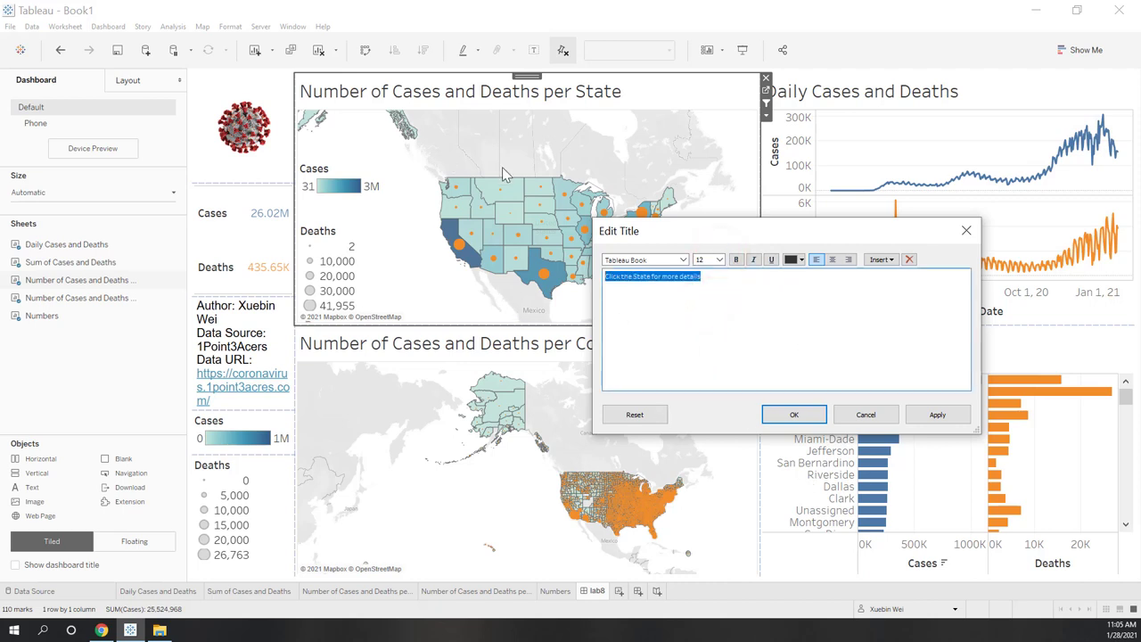
click(742, 312)
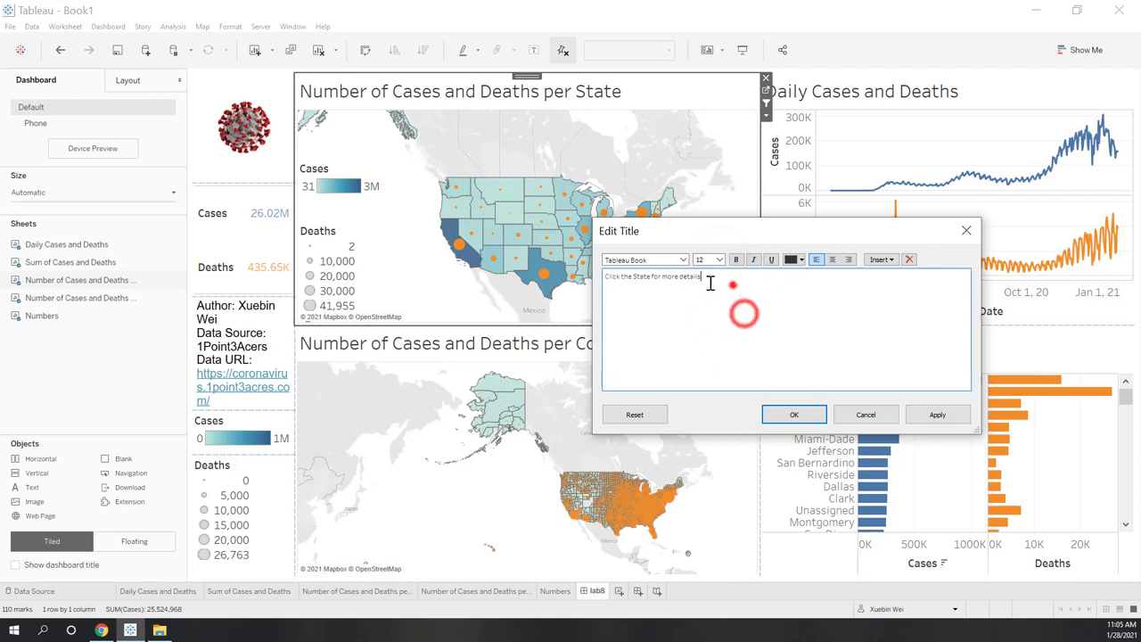
triple_click(733, 289)
click(736, 259)
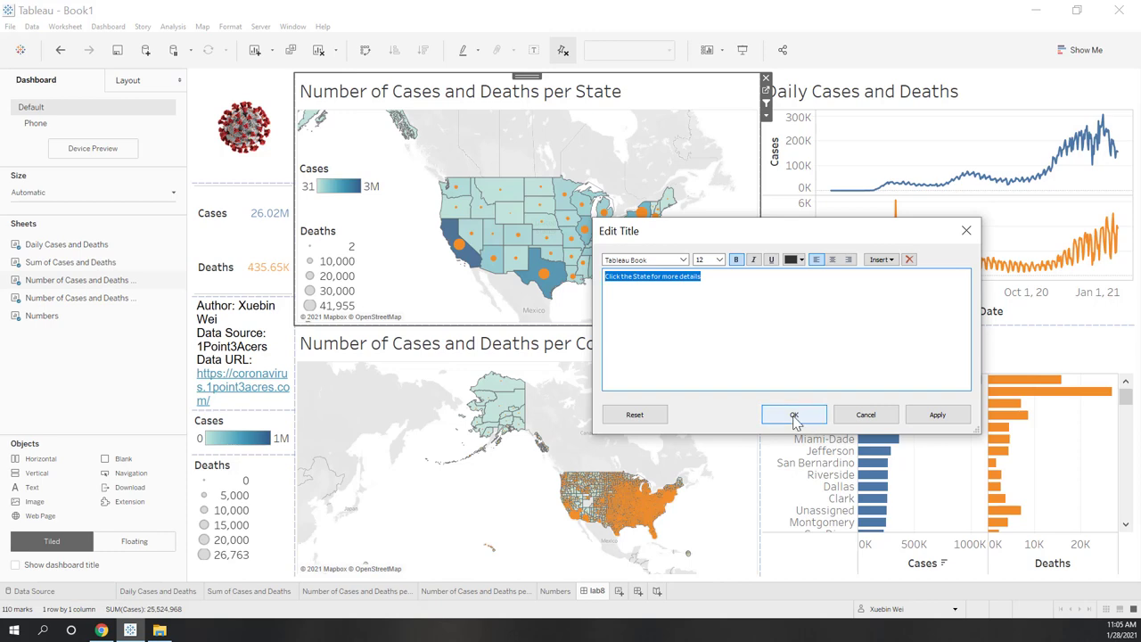
click(820, 422)
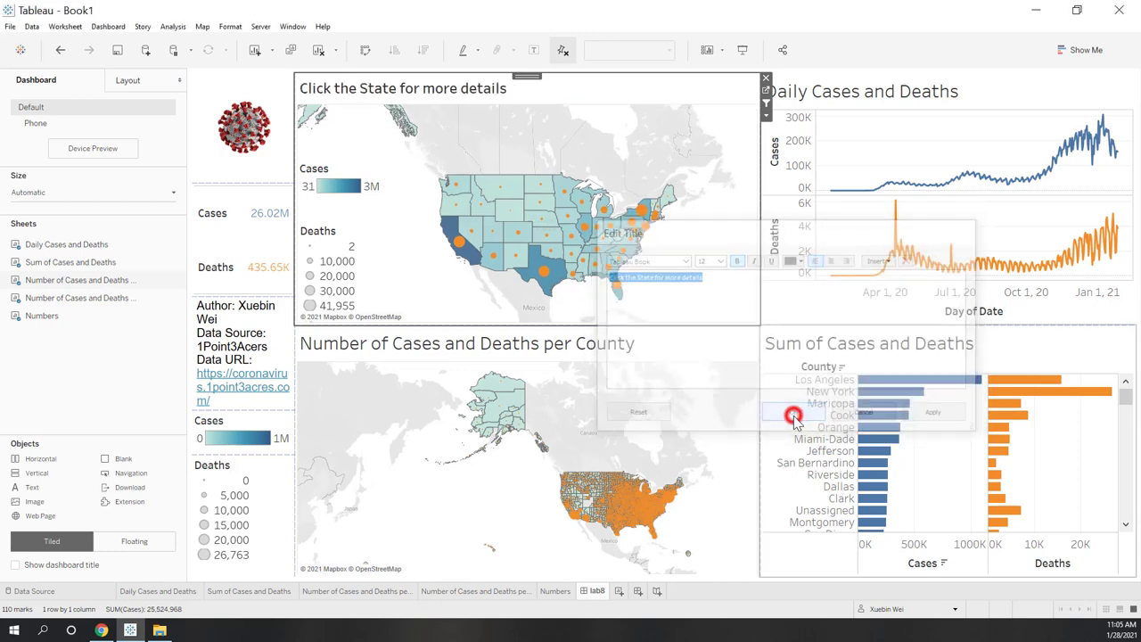
Step: Select and then clear Texas to confirm the map still filters the dashboard
click(547, 283)
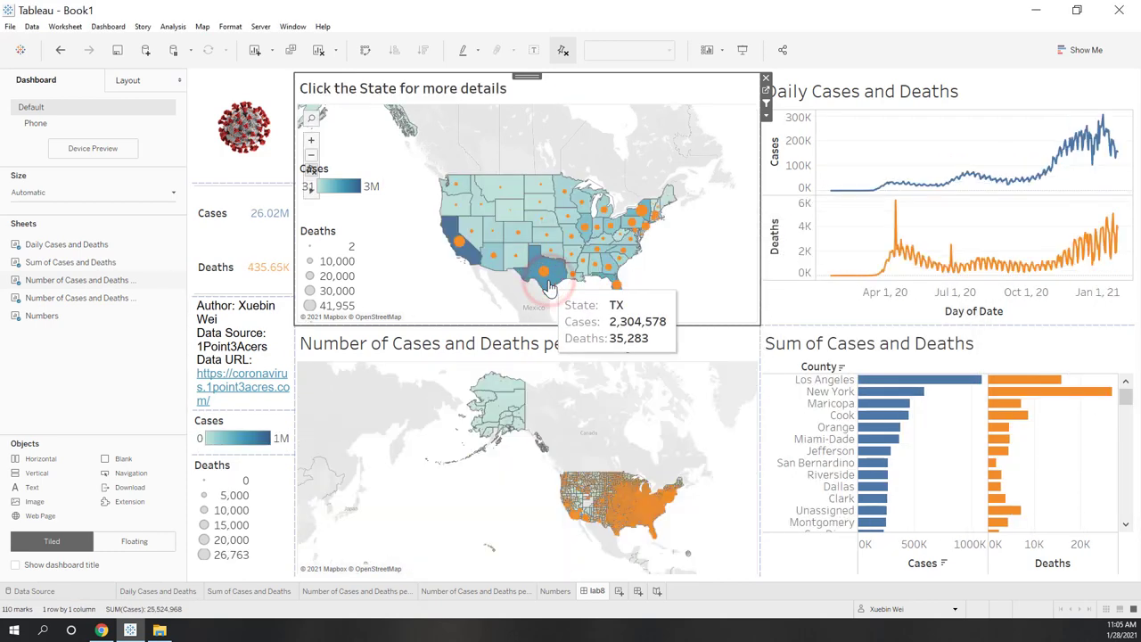
click(548, 284)
click(548, 283)
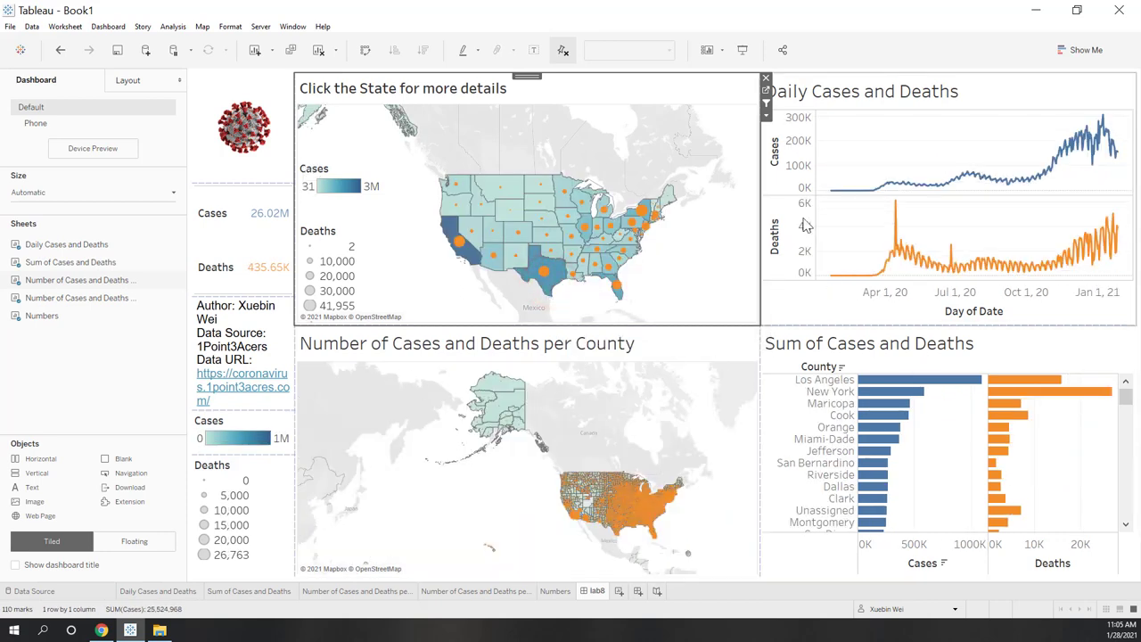
Step: Replace the county map title with 'Number of Cases and Deaths in <State> State' using the State field
double_click(437, 345)
click(640, 319)
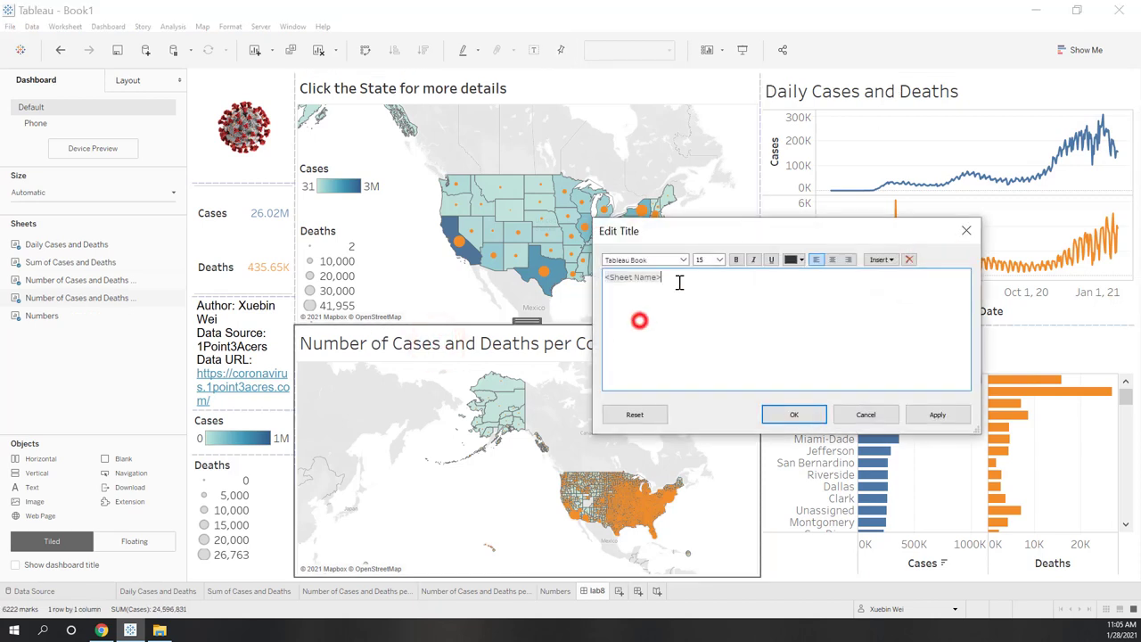
click(701, 285)
key(ctrl+a)
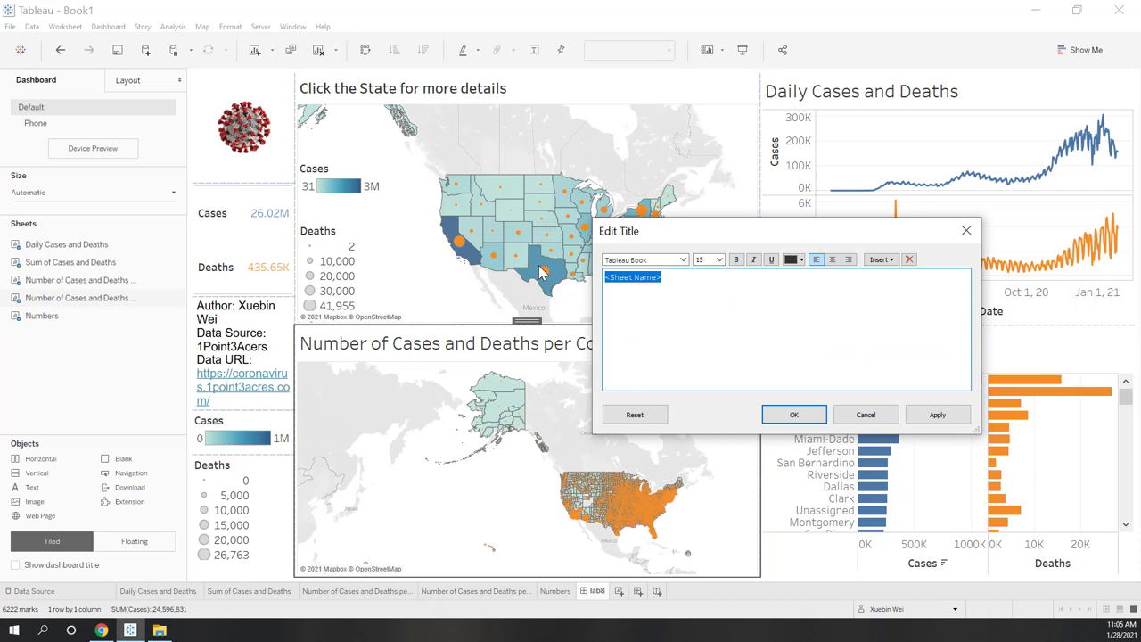
text(Number of Cases and Deaths in)
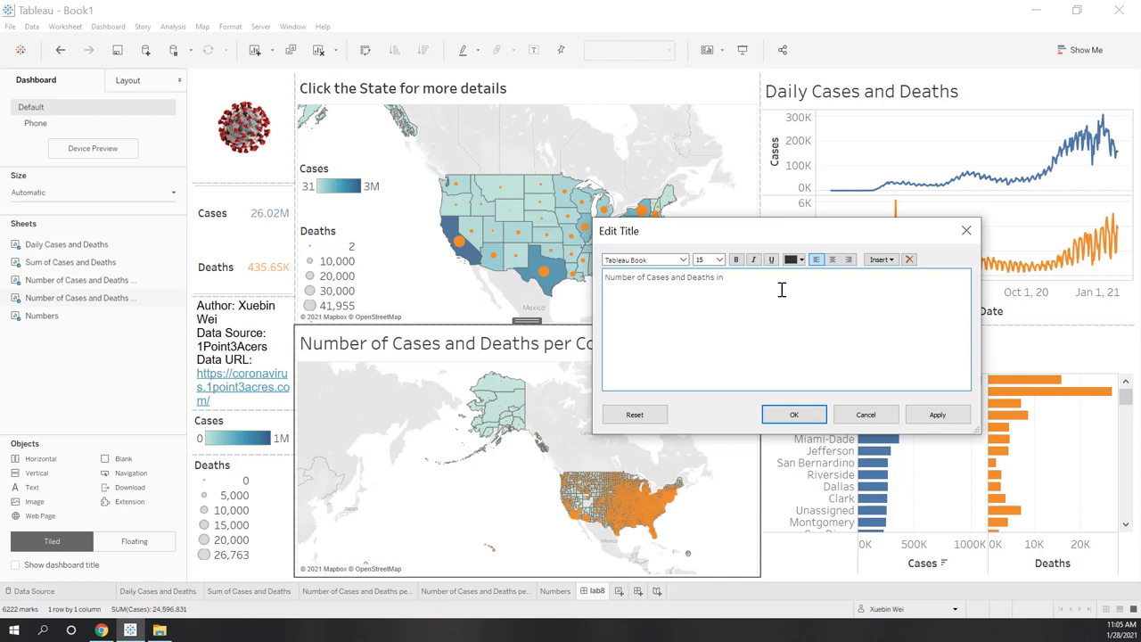
click(881, 261)
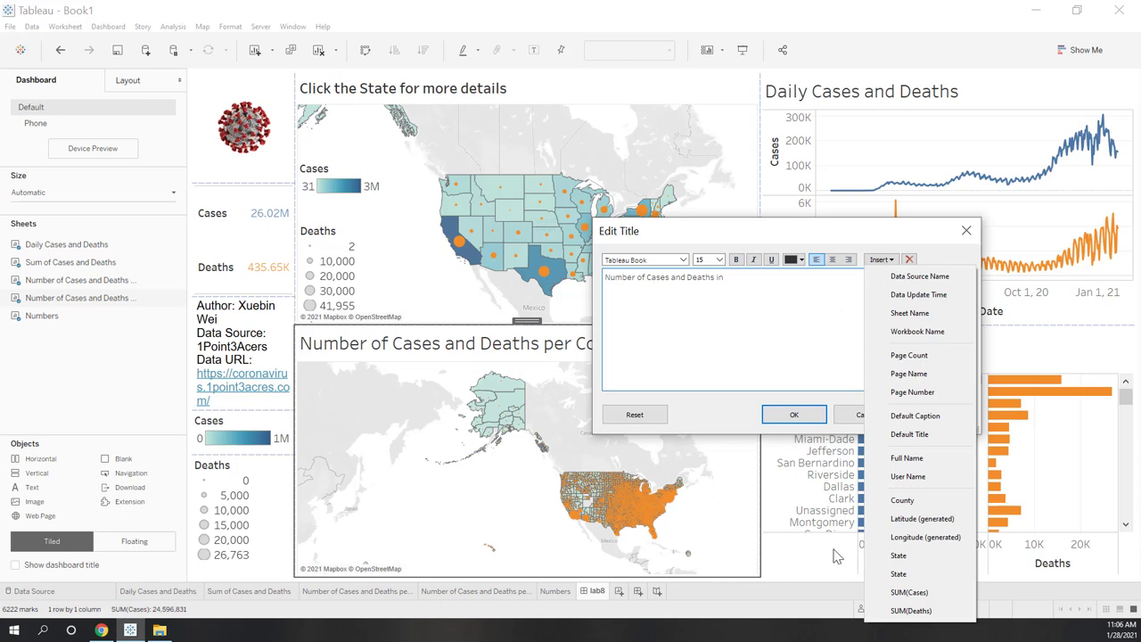
click(899, 555)
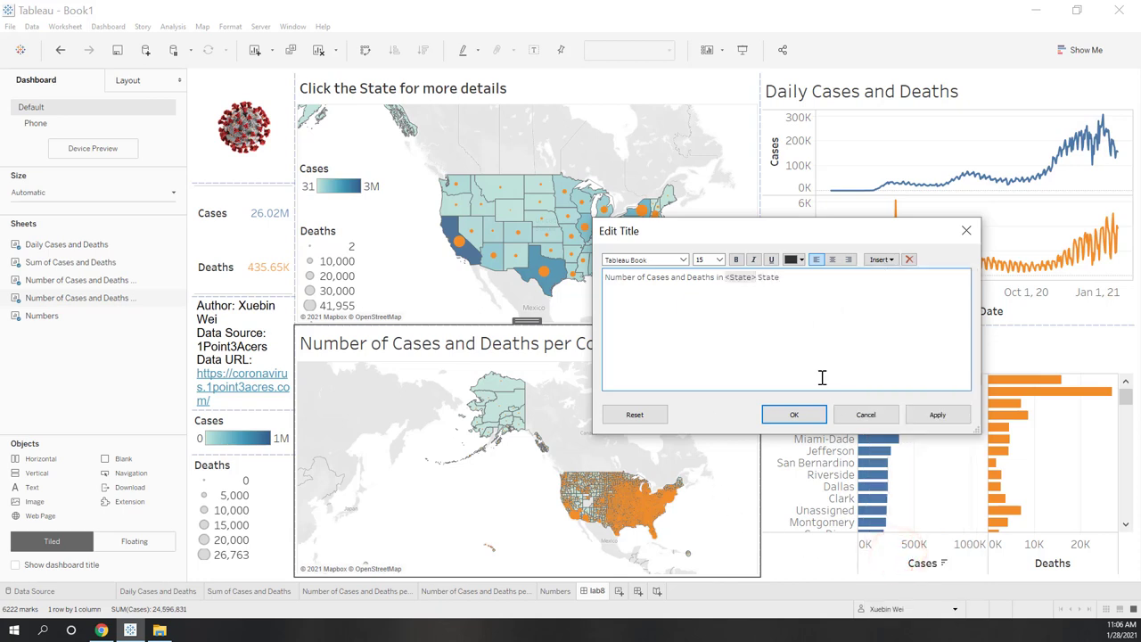
Step: Make the county map title bold at size 12 and confirm it
triple_click(816, 286)
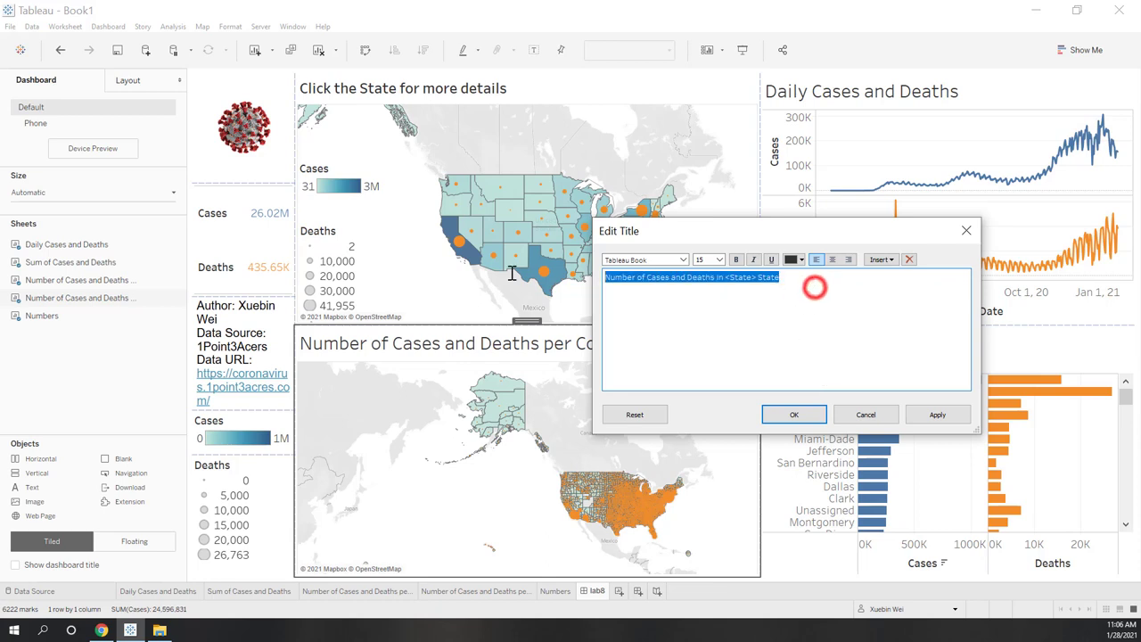
click(720, 259)
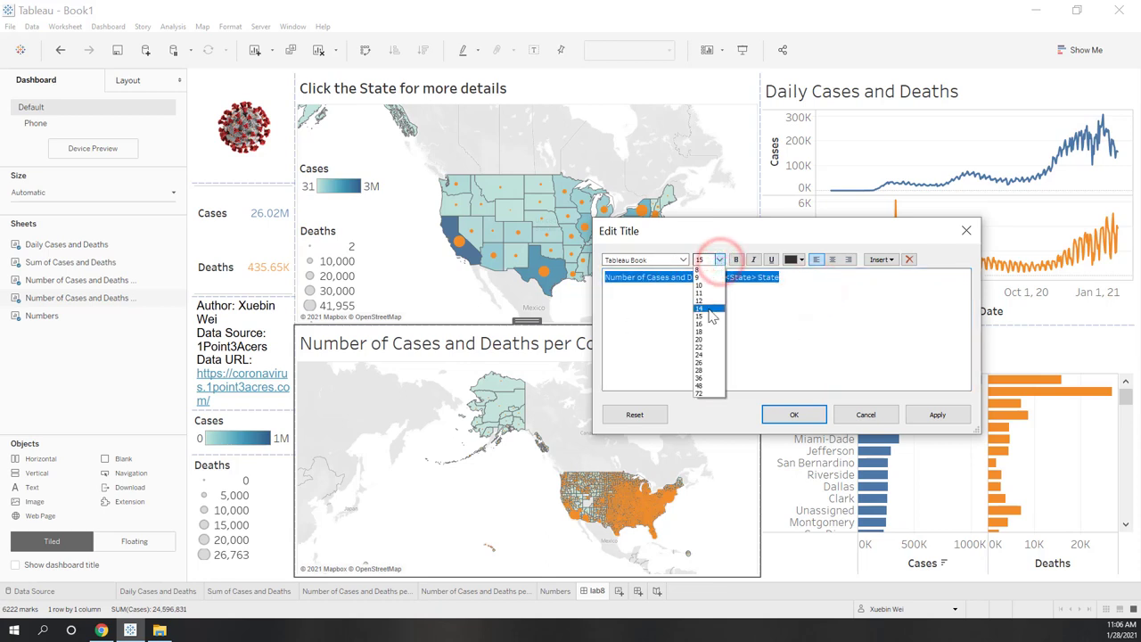
click(705, 305)
click(737, 260)
click(764, 327)
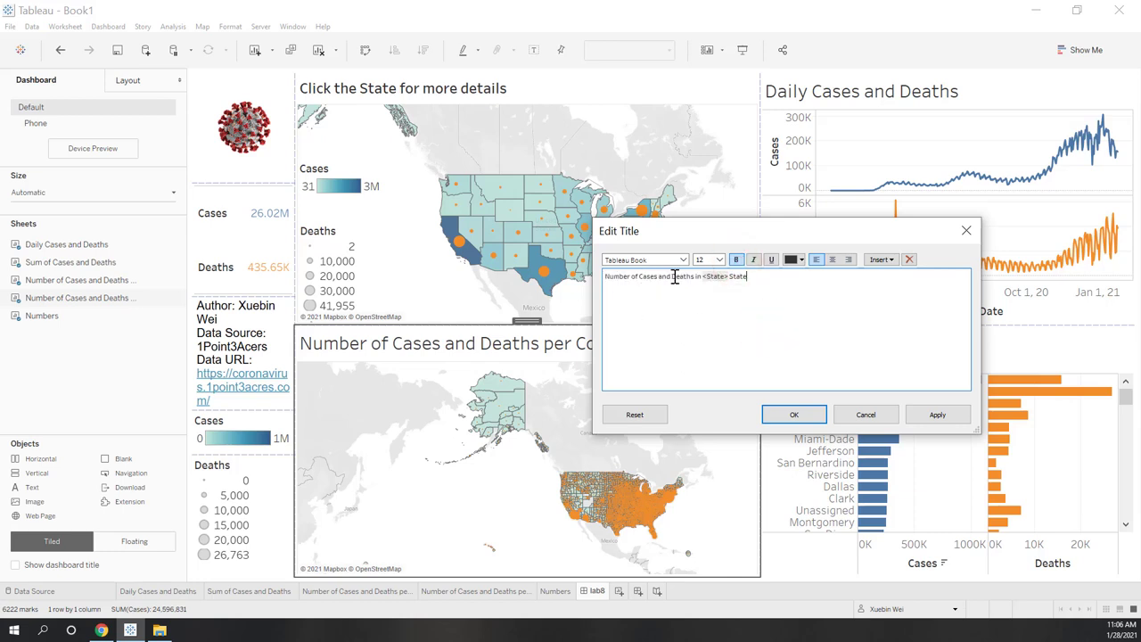
click(794, 415)
click(559, 278)
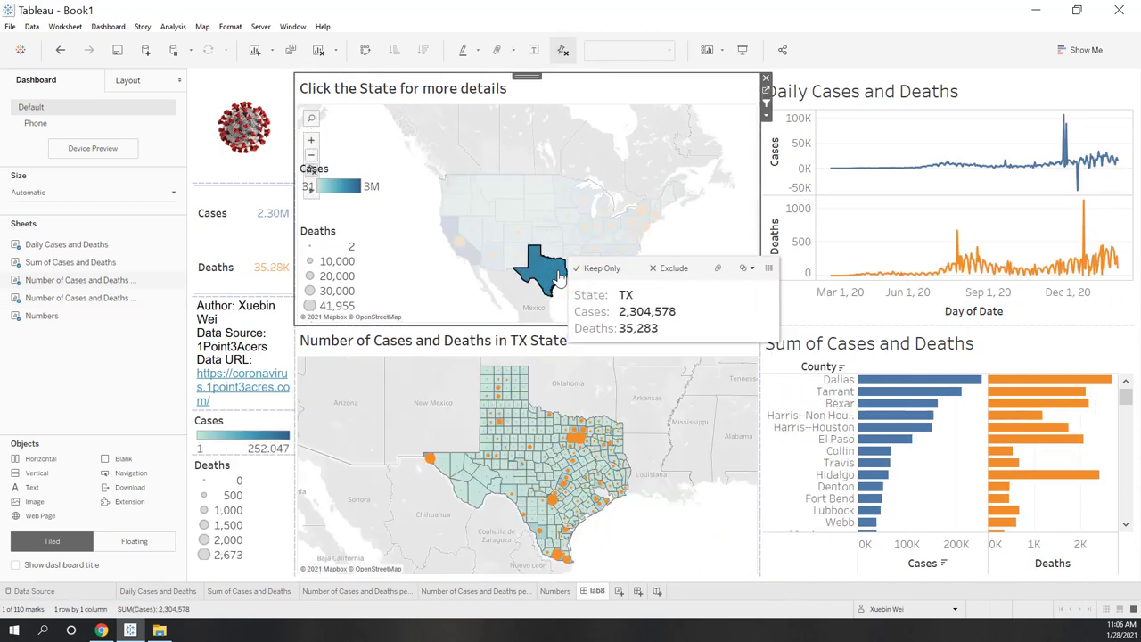
click(557, 277)
click(470, 260)
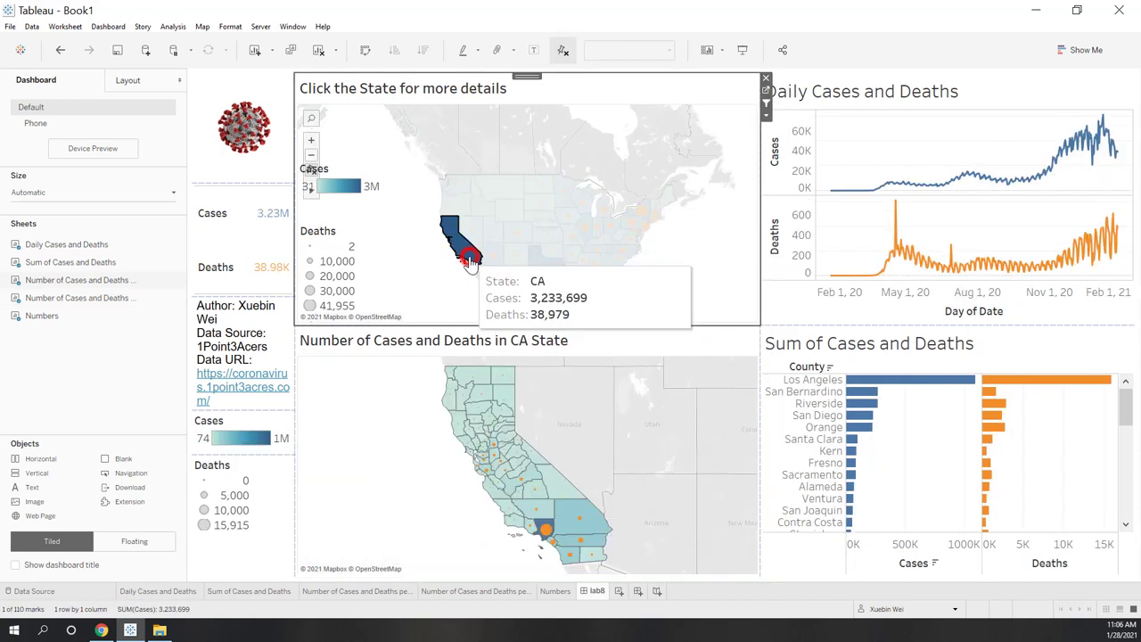
click(468, 259)
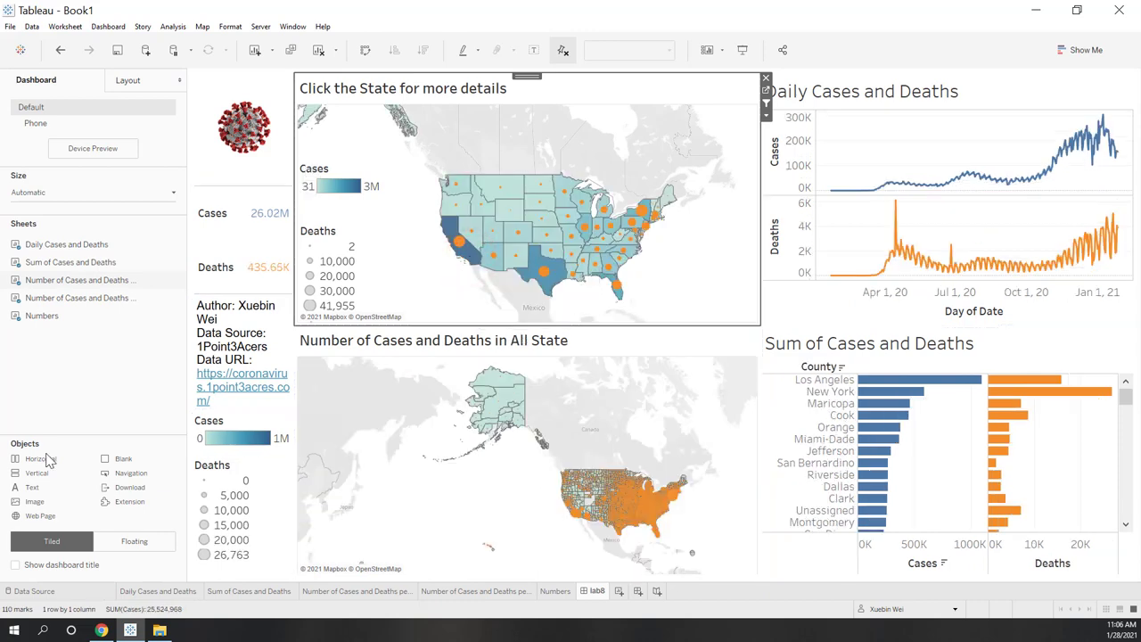
Step: Colour the word Cases in the county map title with the bars' blue (#4e79a7)
double_click(486, 346)
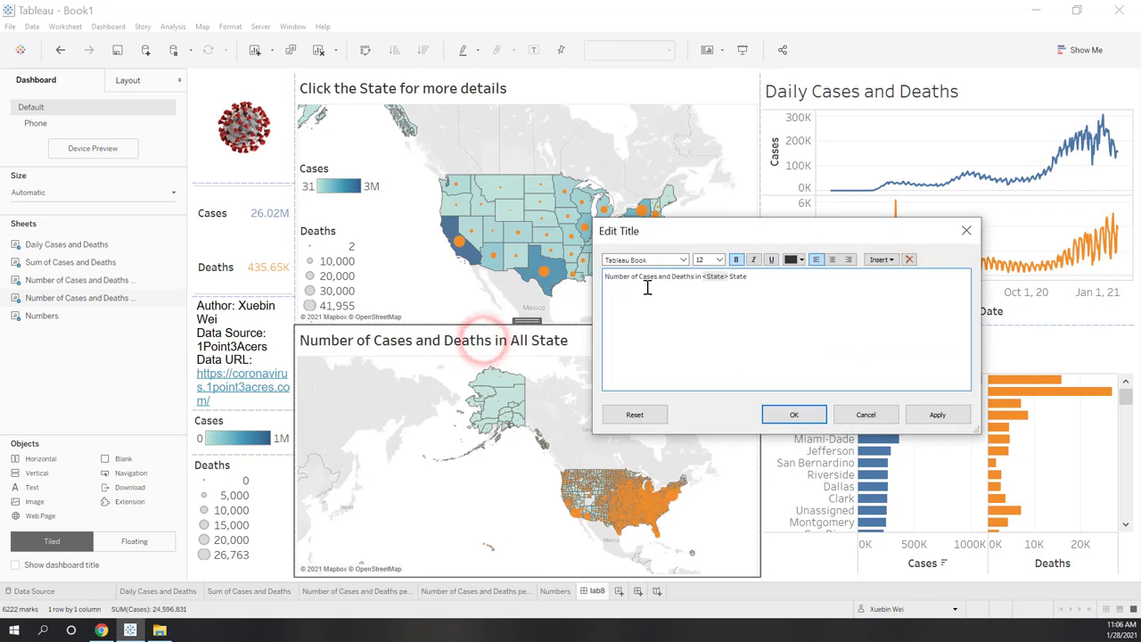
click(649, 277)
double_click(648, 277)
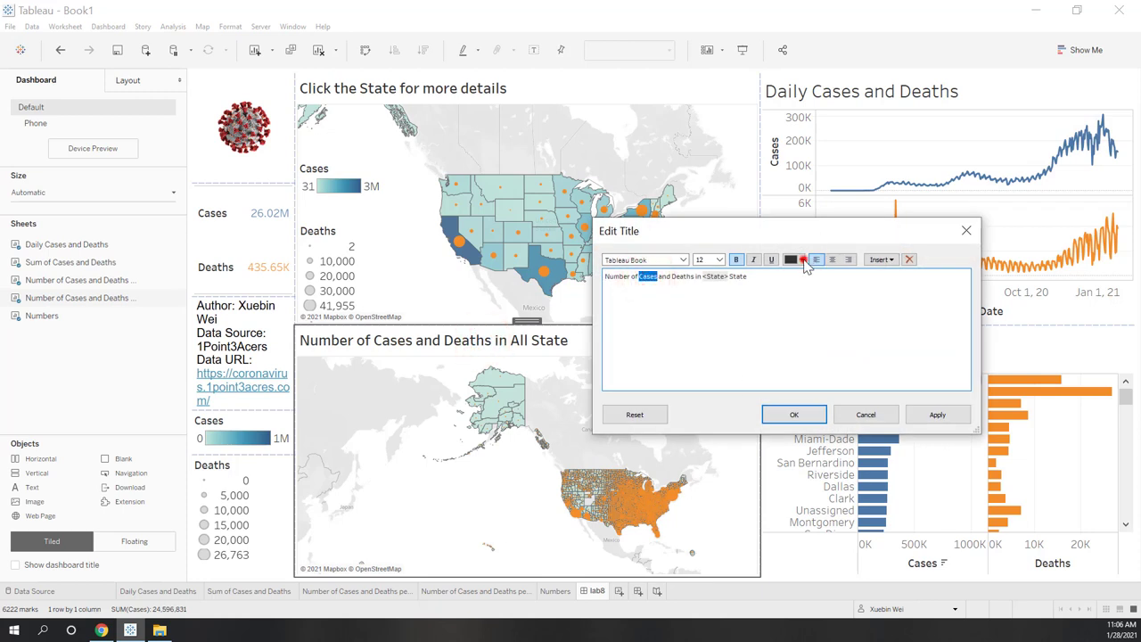
click(801, 260)
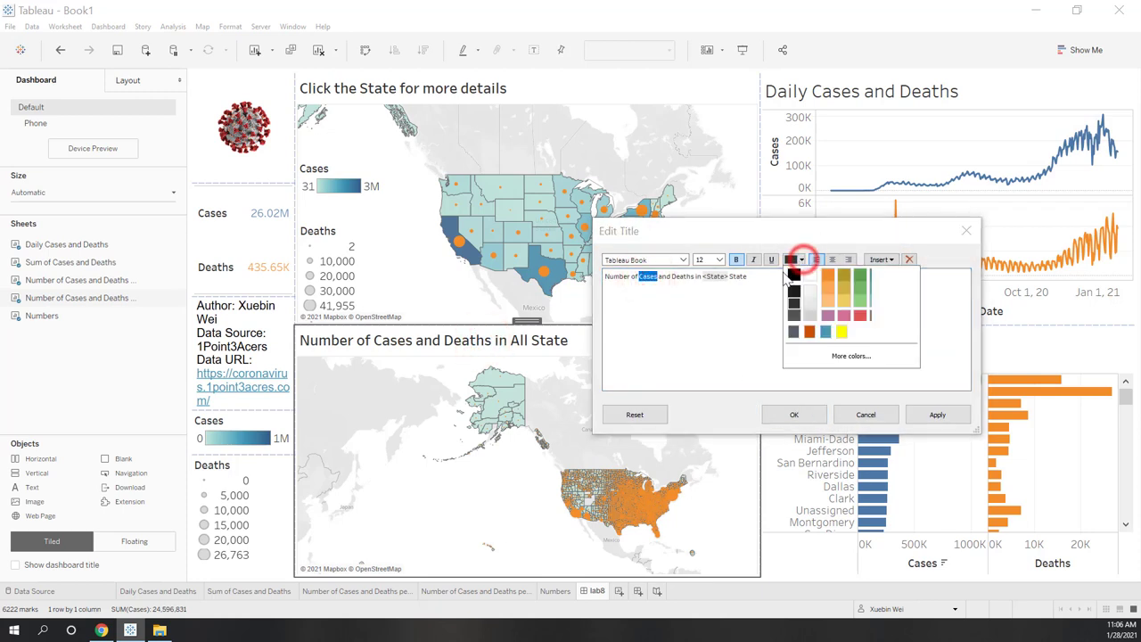
click(851, 356)
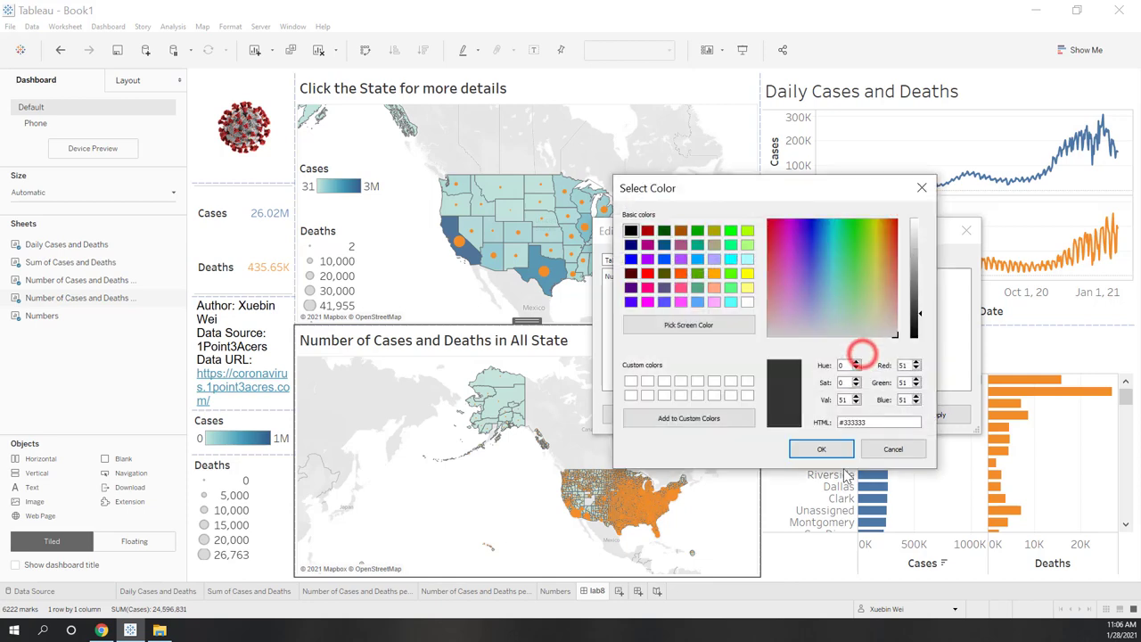
click(682, 327)
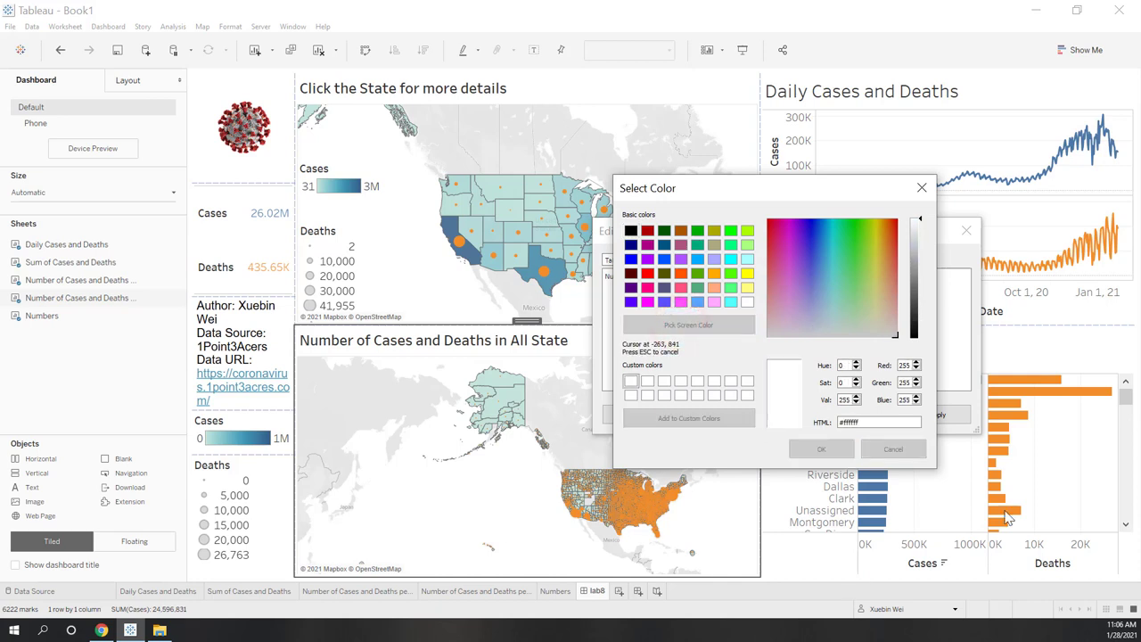
click(877, 502)
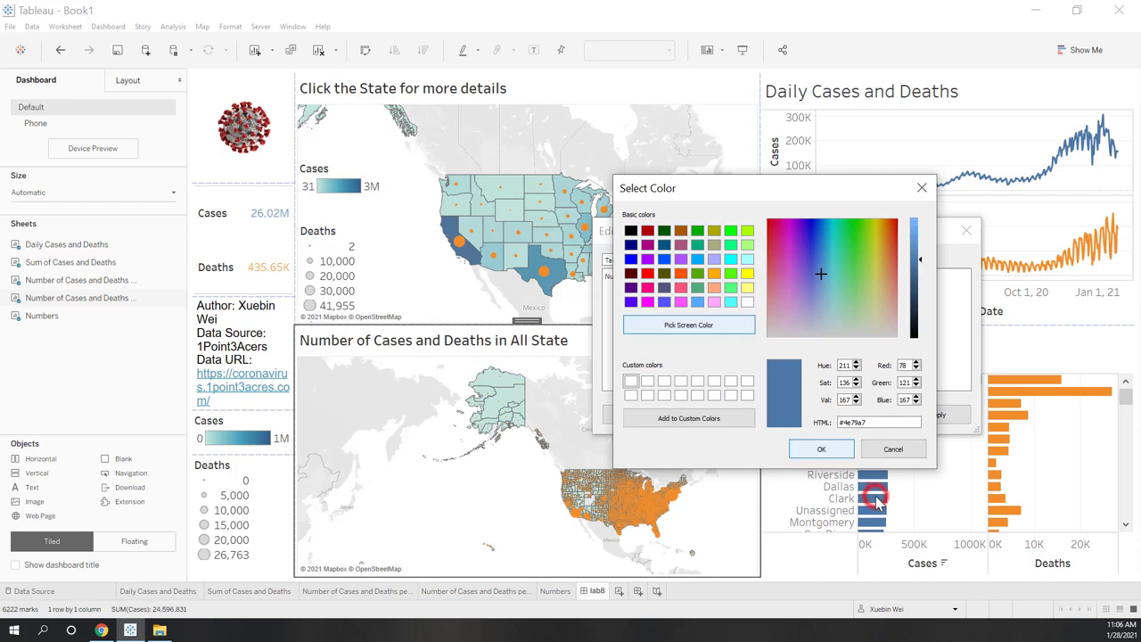
click(821, 449)
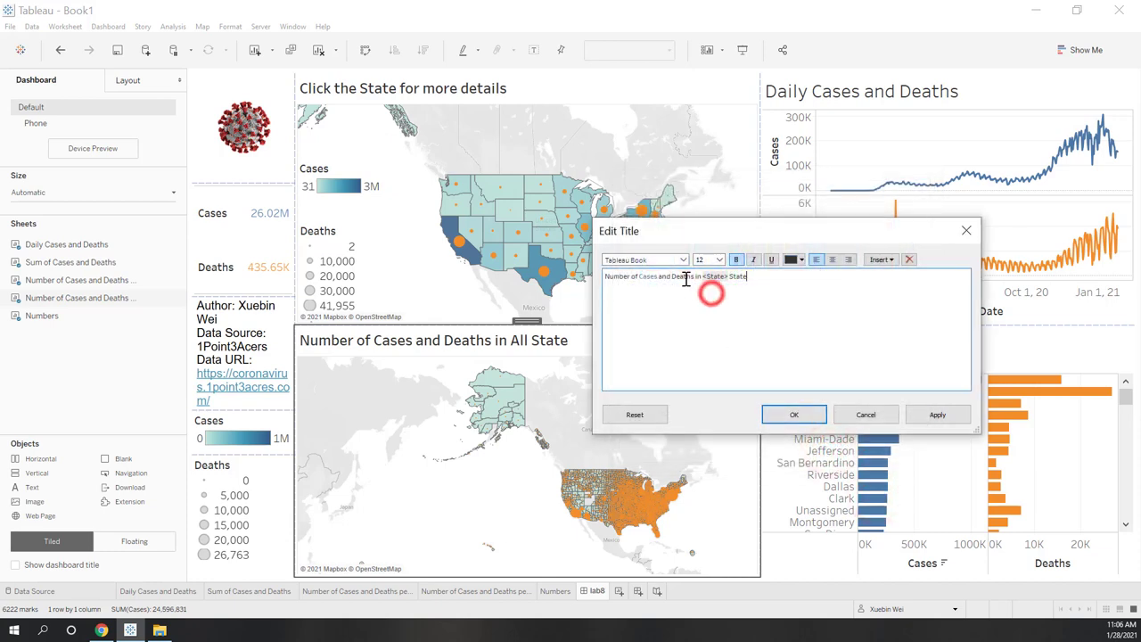
Step: Colour the word Deaths orange and confirm the county map title
double_click(684, 277)
click(804, 261)
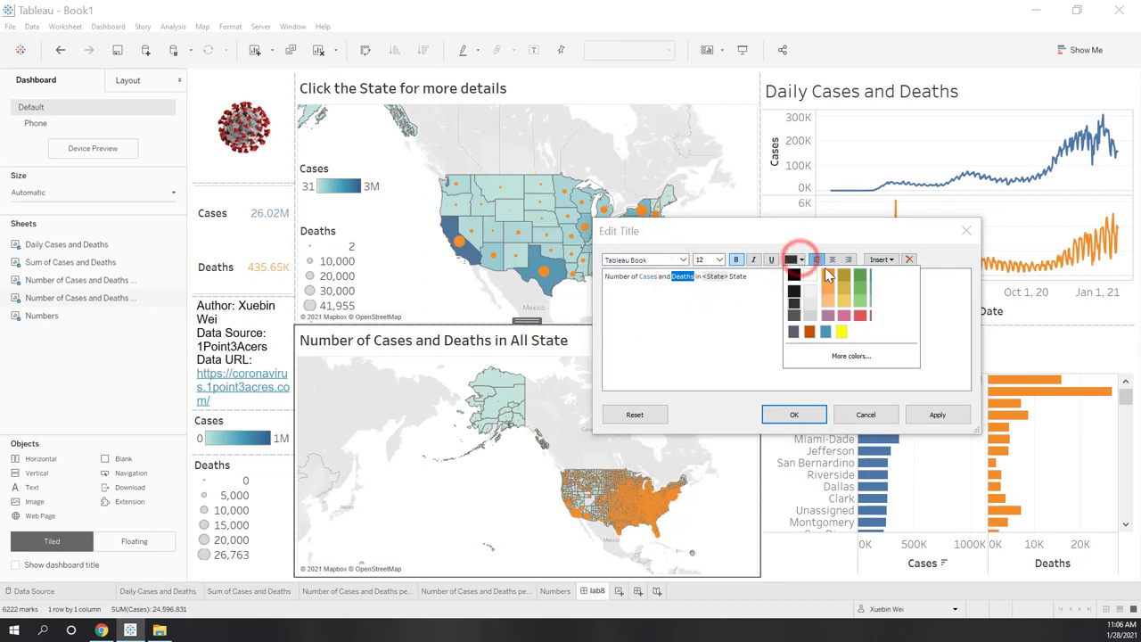
click(831, 277)
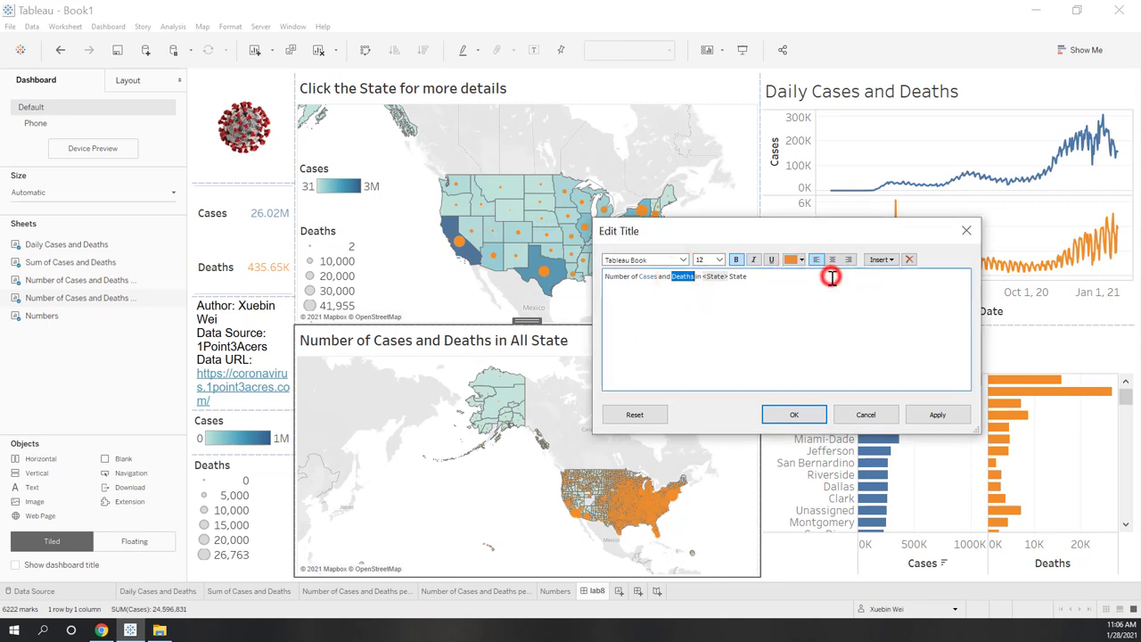
click(791, 413)
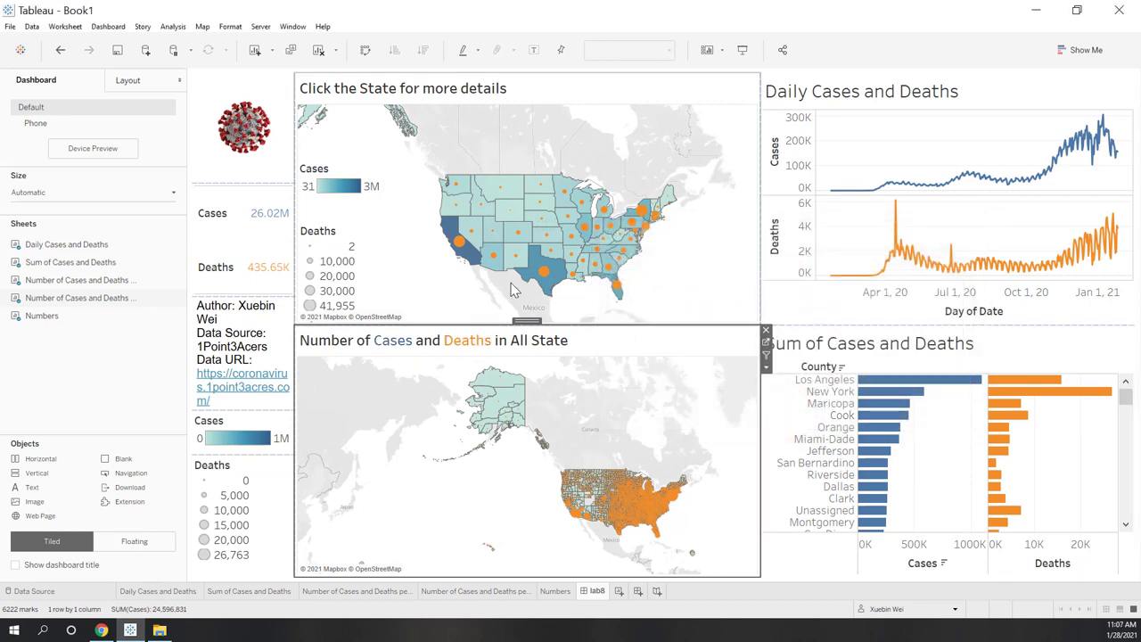
click(556, 277)
click(556, 277)
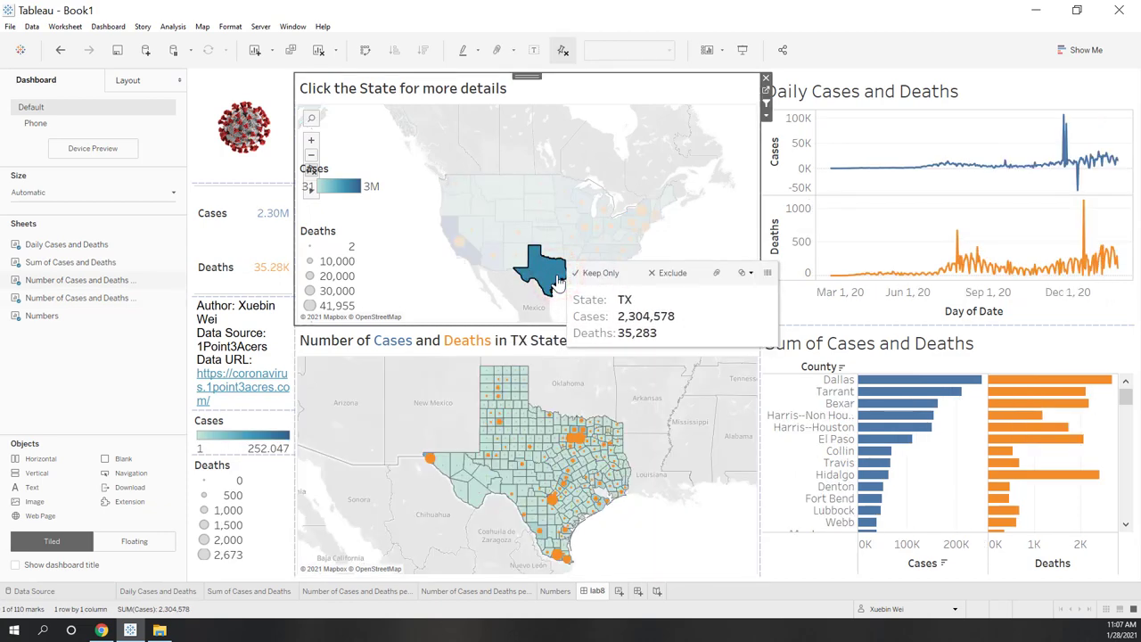
click(556, 278)
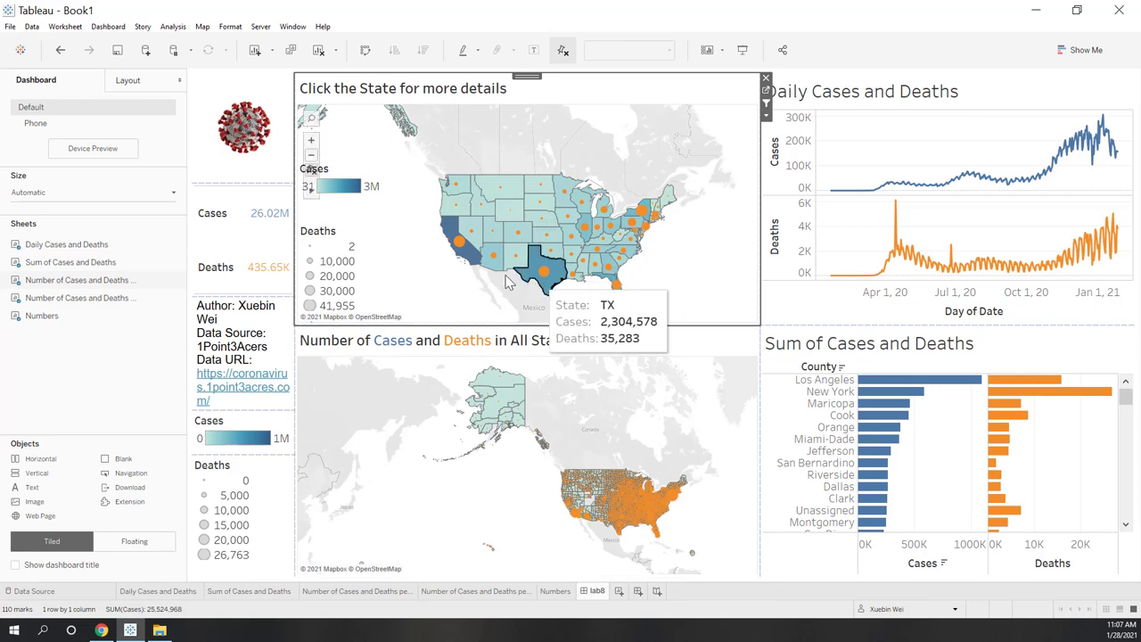
click(632, 241)
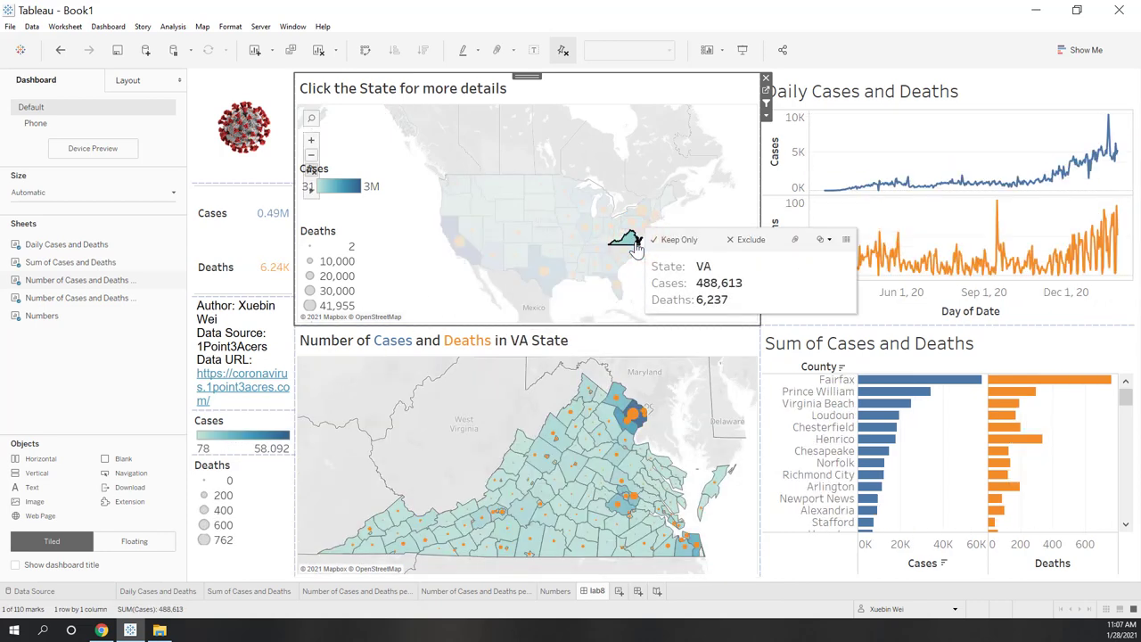
click(636, 247)
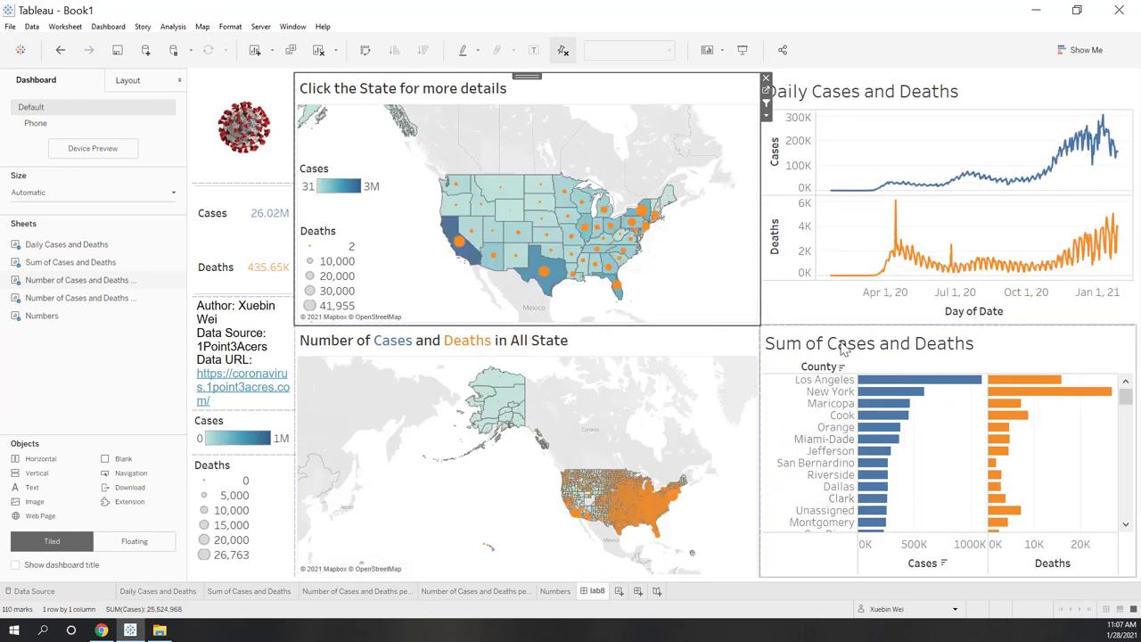
Step: Replace the bar chart title with 'Sum of Cases and Deaths in <State> State' using the State field
double_click(842, 346)
drag(702, 277, 406, 260)
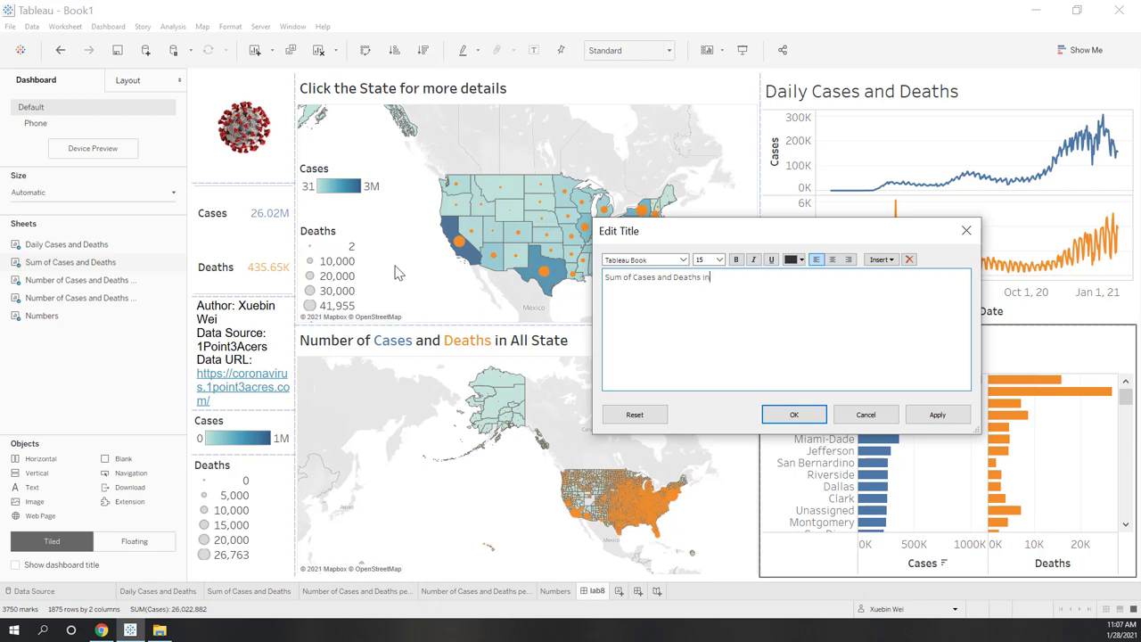
click(891, 259)
click(892, 523)
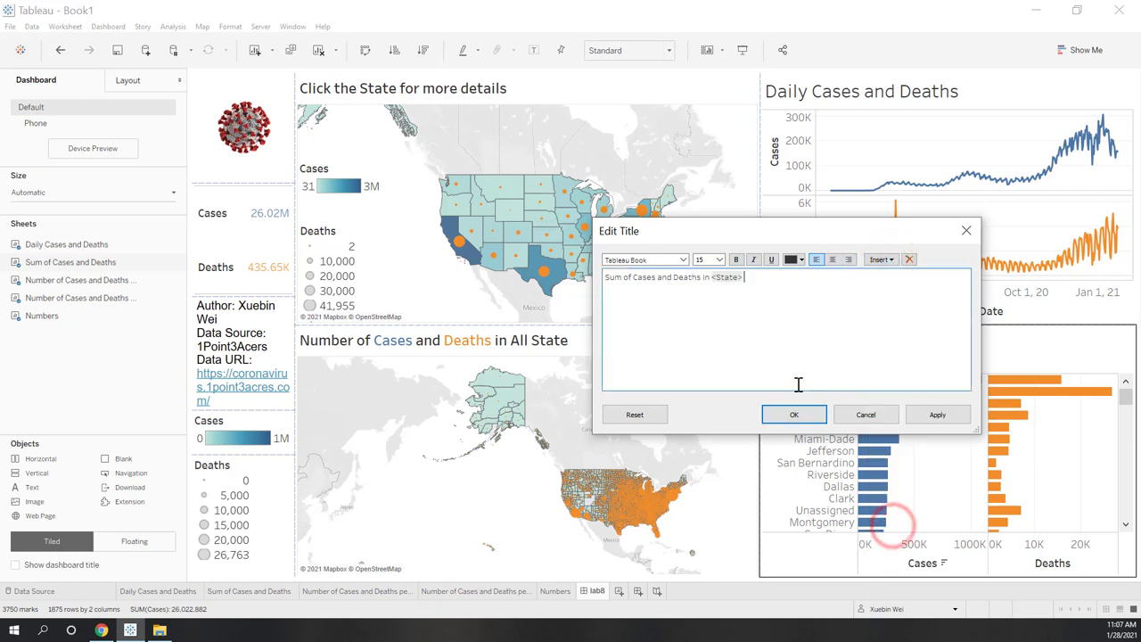
Step: Make the bar chart title bold at size 12
triple_click(847, 298)
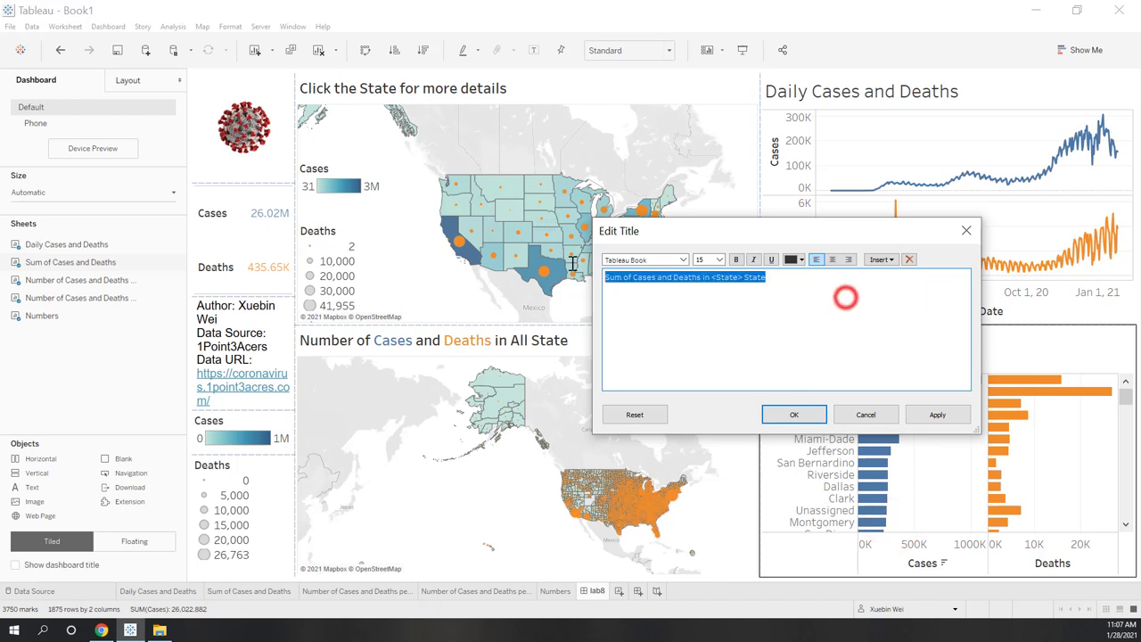
click(720, 259)
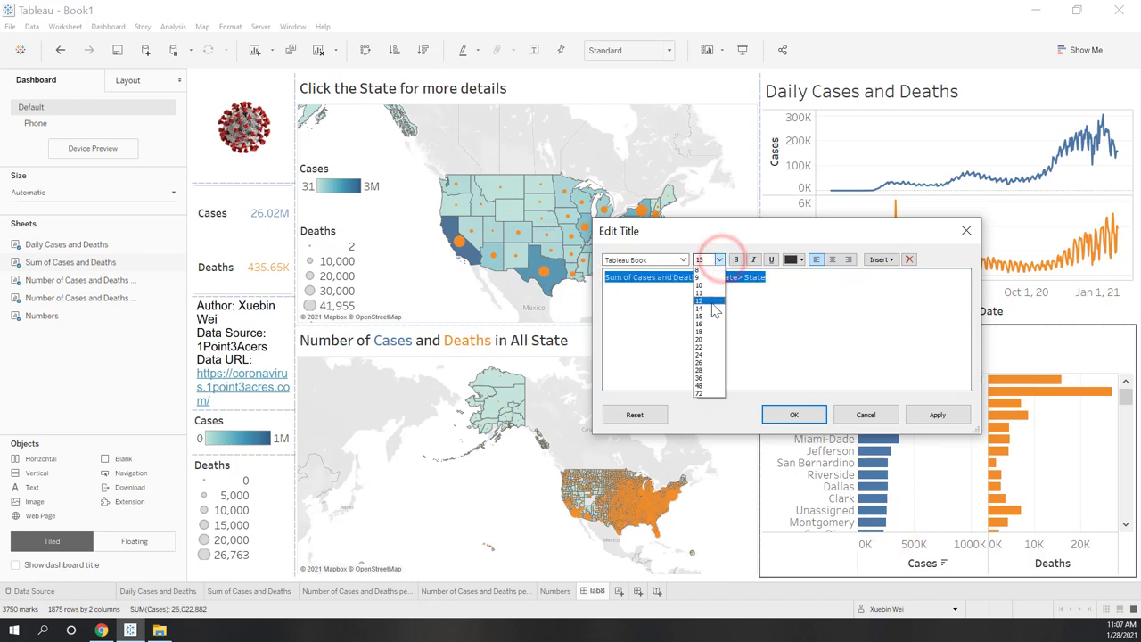
click(701, 300)
click(735, 260)
click(730, 318)
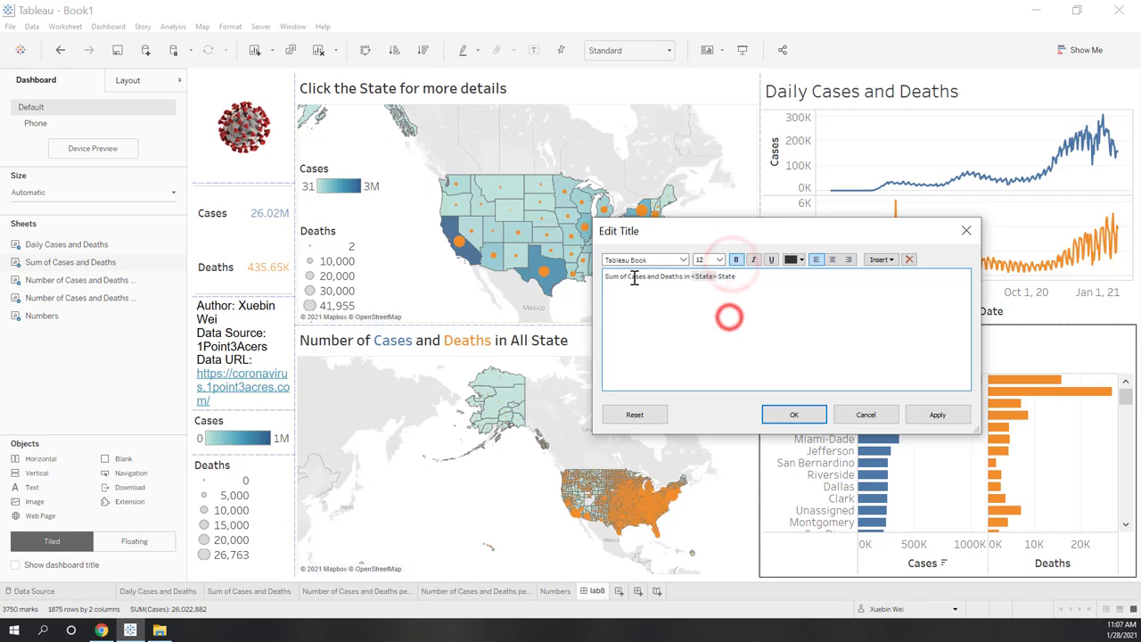
click(634, 277)
triple_click(747, 286)
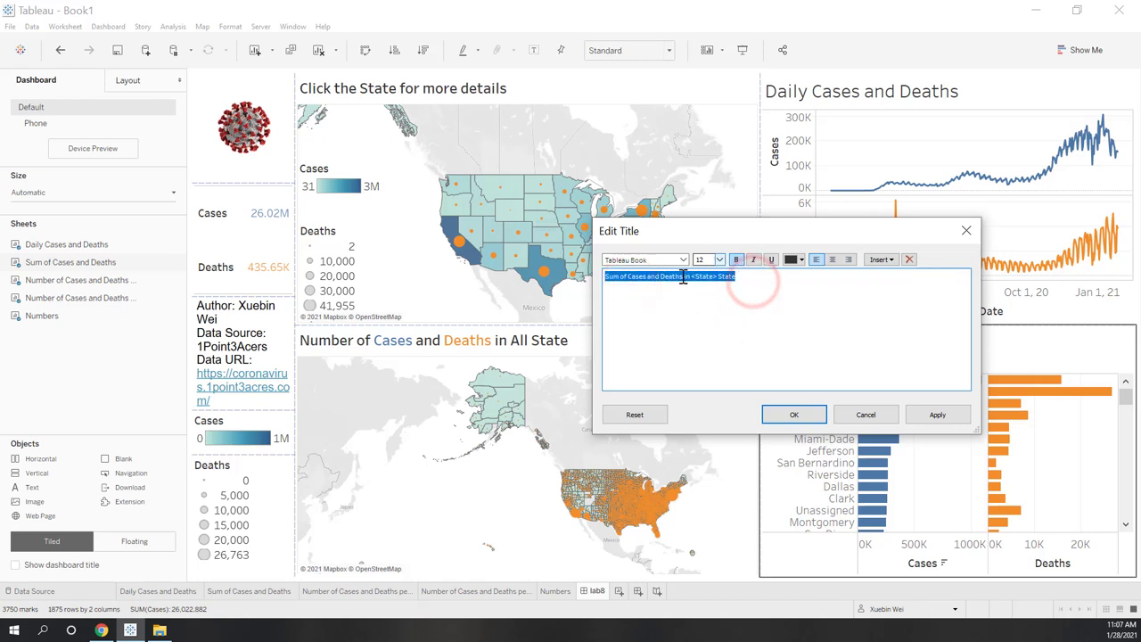
Step: Colour Cases blue (#4e79a7) and Deaths orange, then check the title by selecting and clearing Georgia
double_click(636, 277)
click(802, 259)
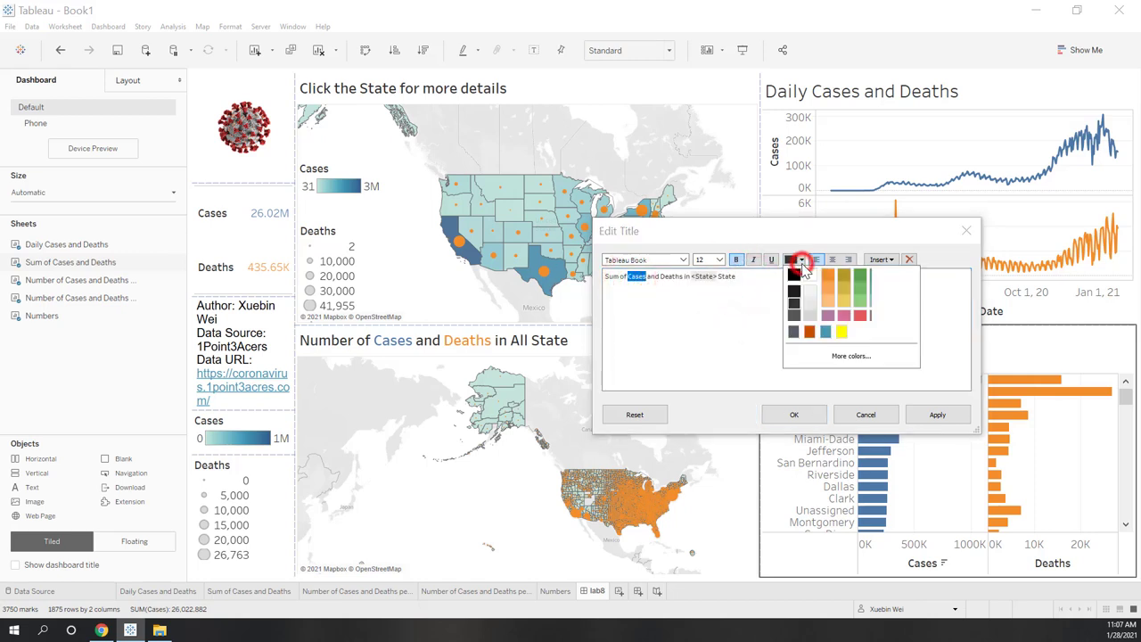
click(839, 351)
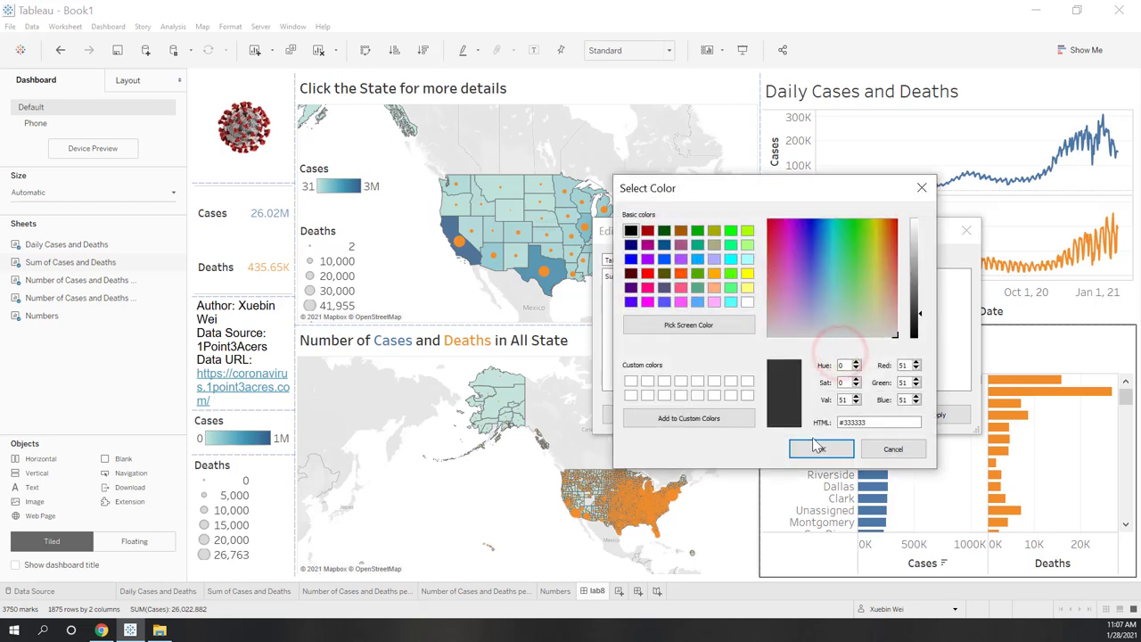
click(664, 325)
click(874, 518)
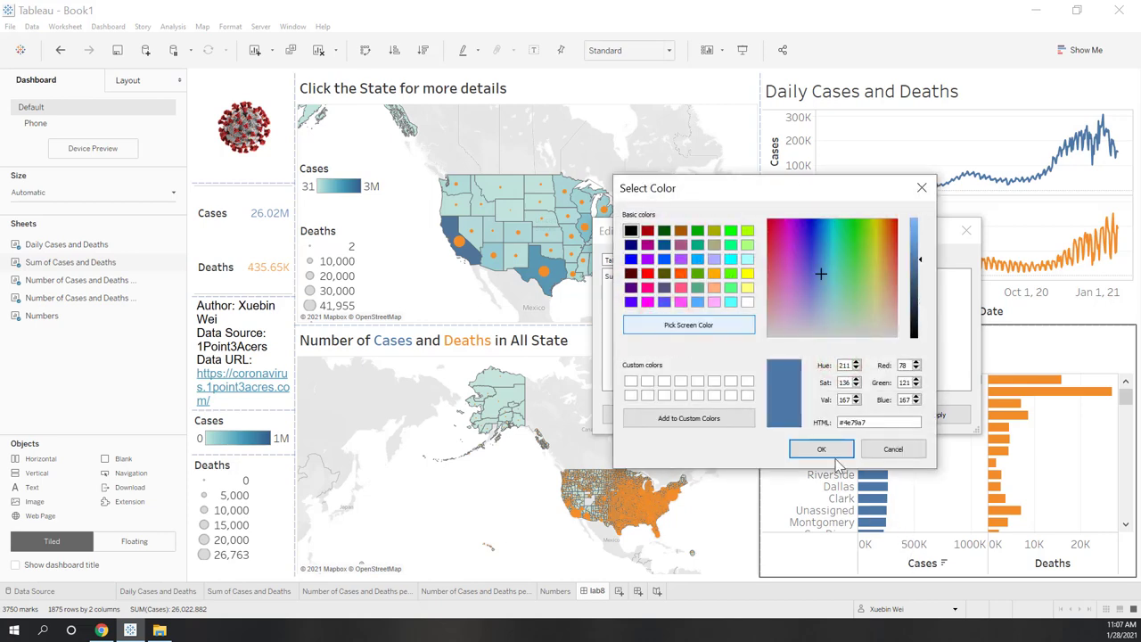
click(818, 449)
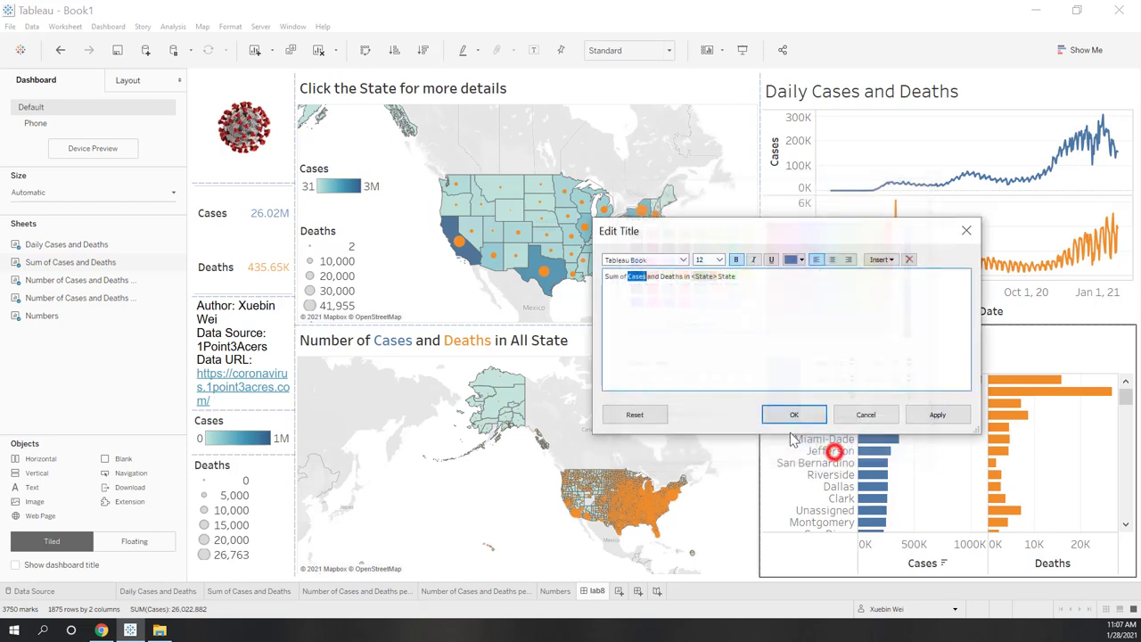
click(802, 259)
click(825, 279)
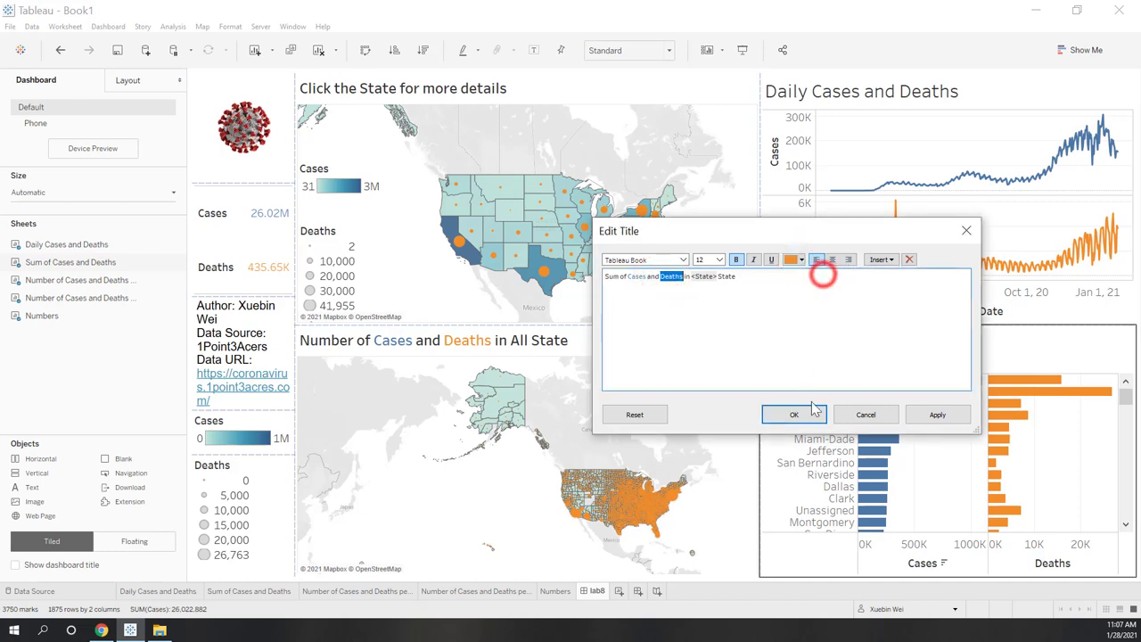
click(798, 414)
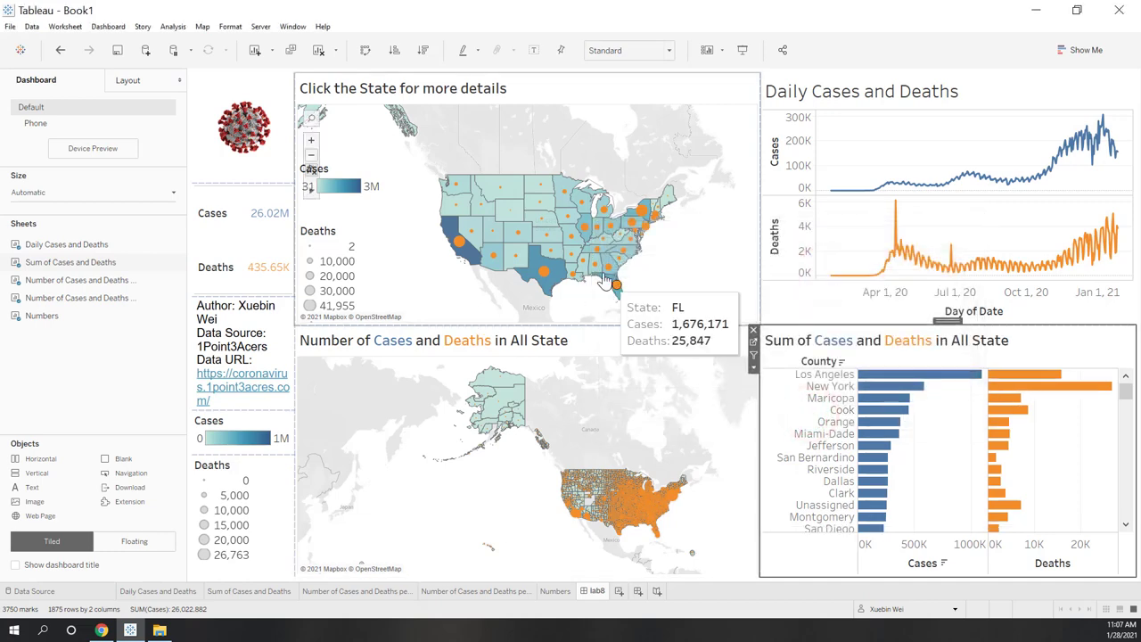
click(608, 264)
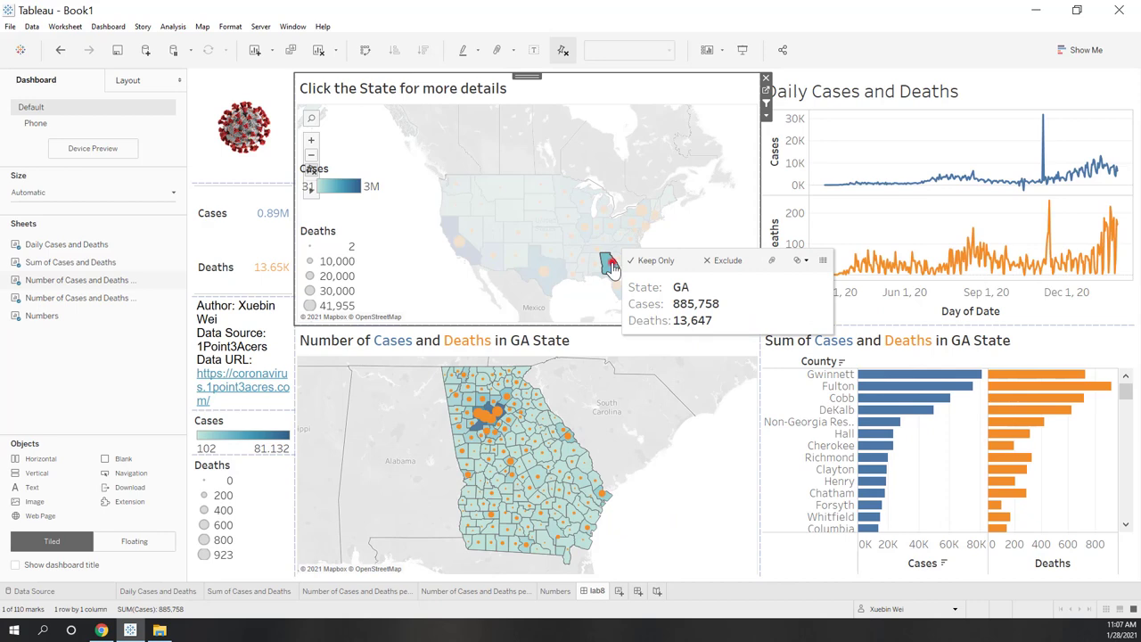
click(609, 265)
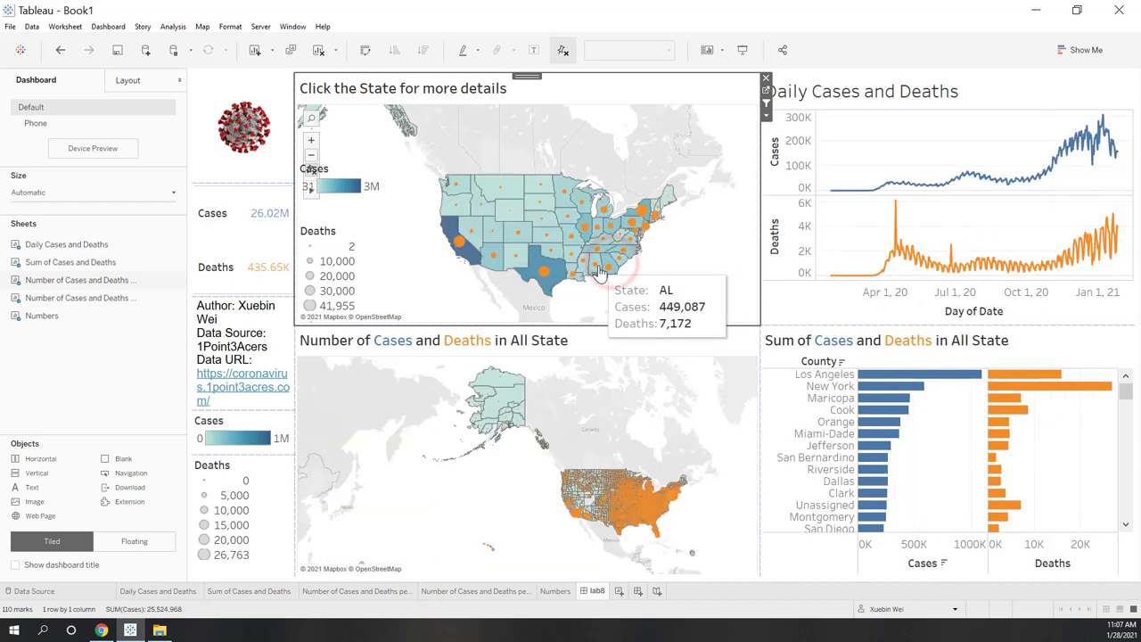
Step: Replace the line chart title with 'Daily Cases and Deaths in <State> State' using the State field
double_click(850, 96)
key(ctrl+a)
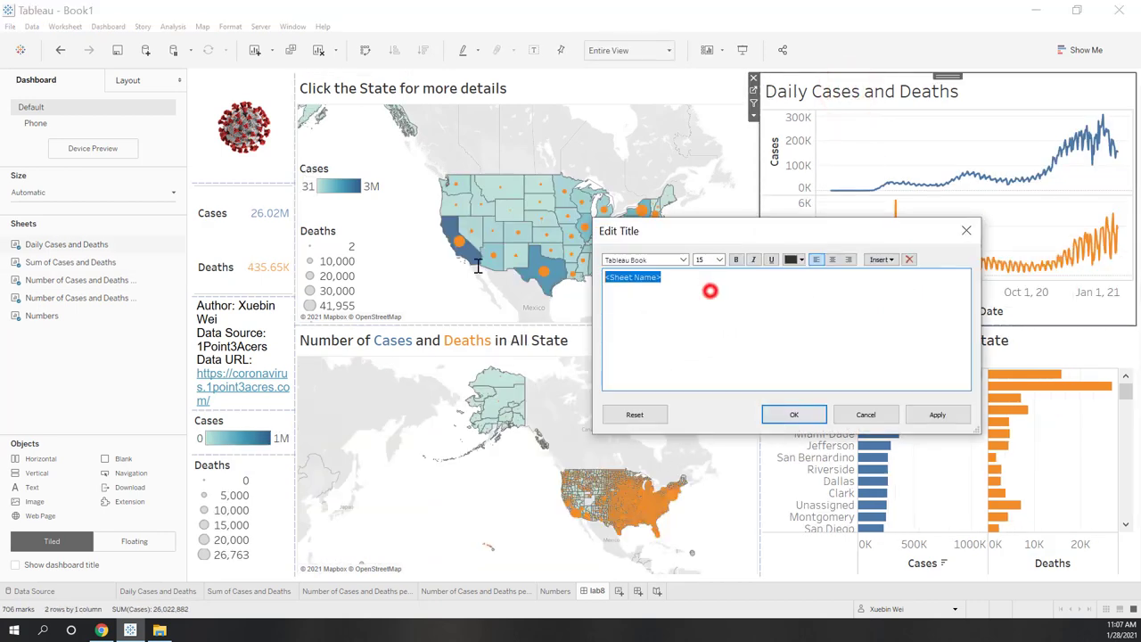
text(Daily Cases and Deaths in)
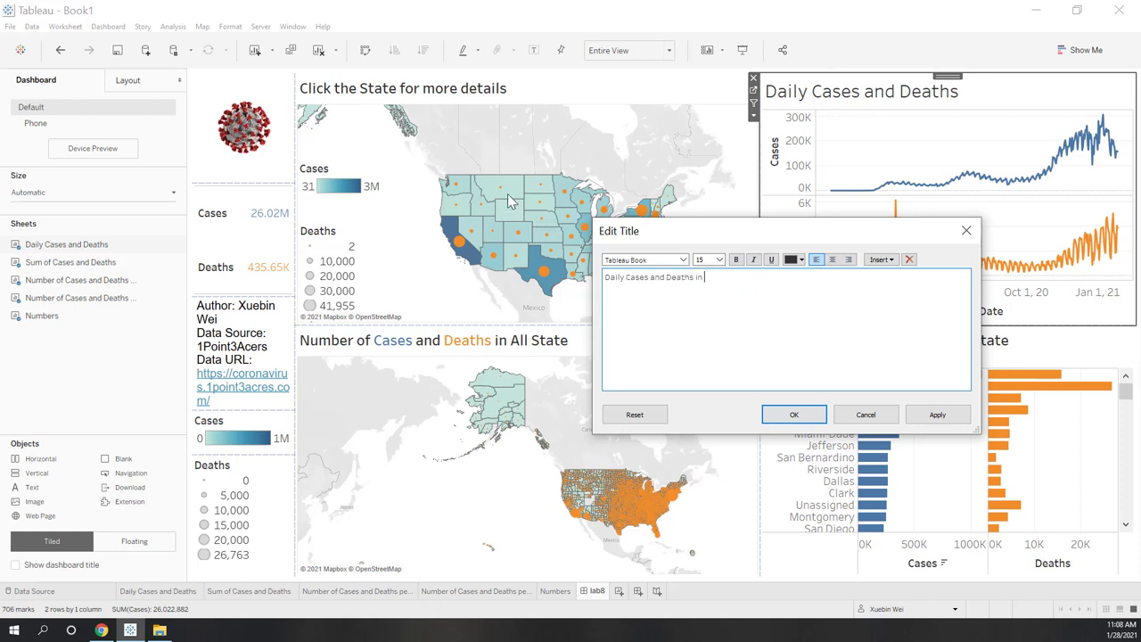
click(879, 259)
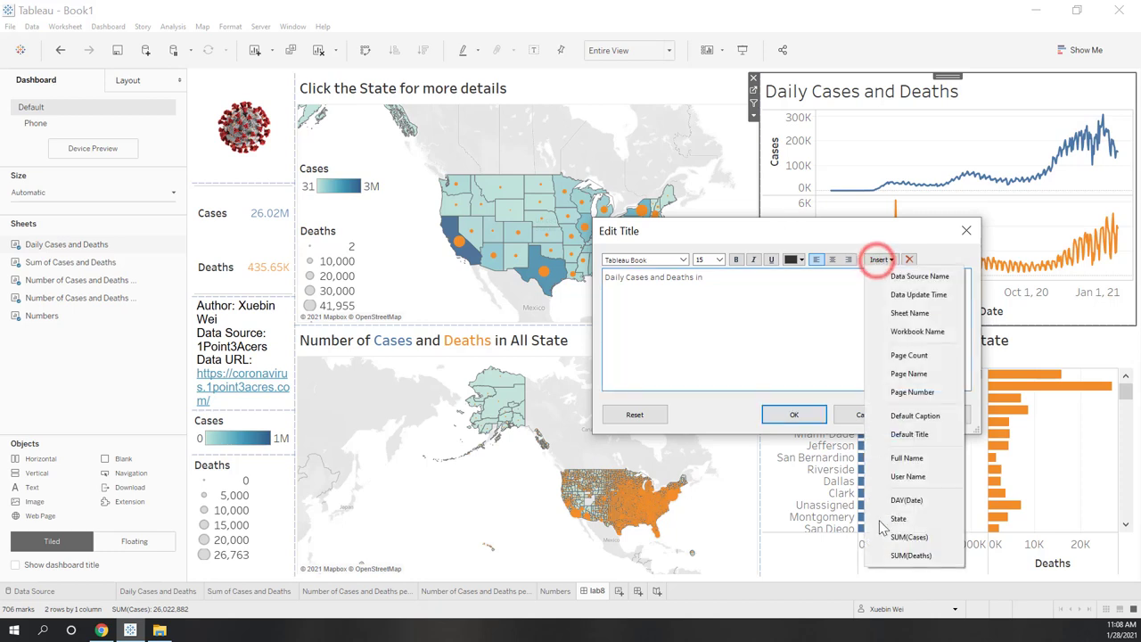
click(907, 514)
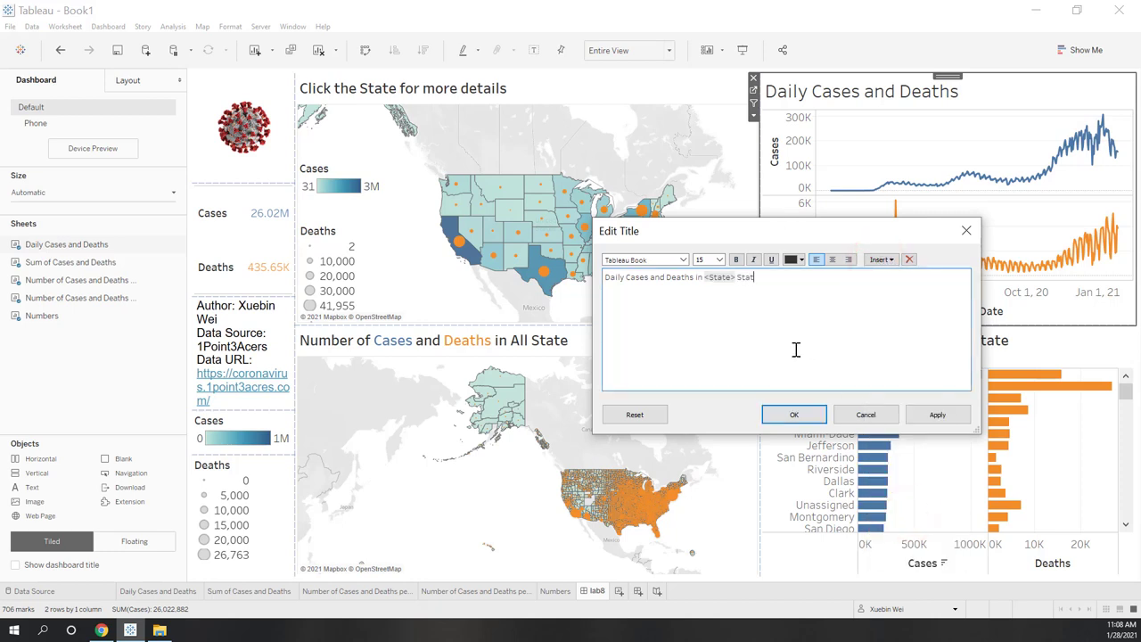
Step: Set the whole line chart title to size 12
key(ctrl+a)
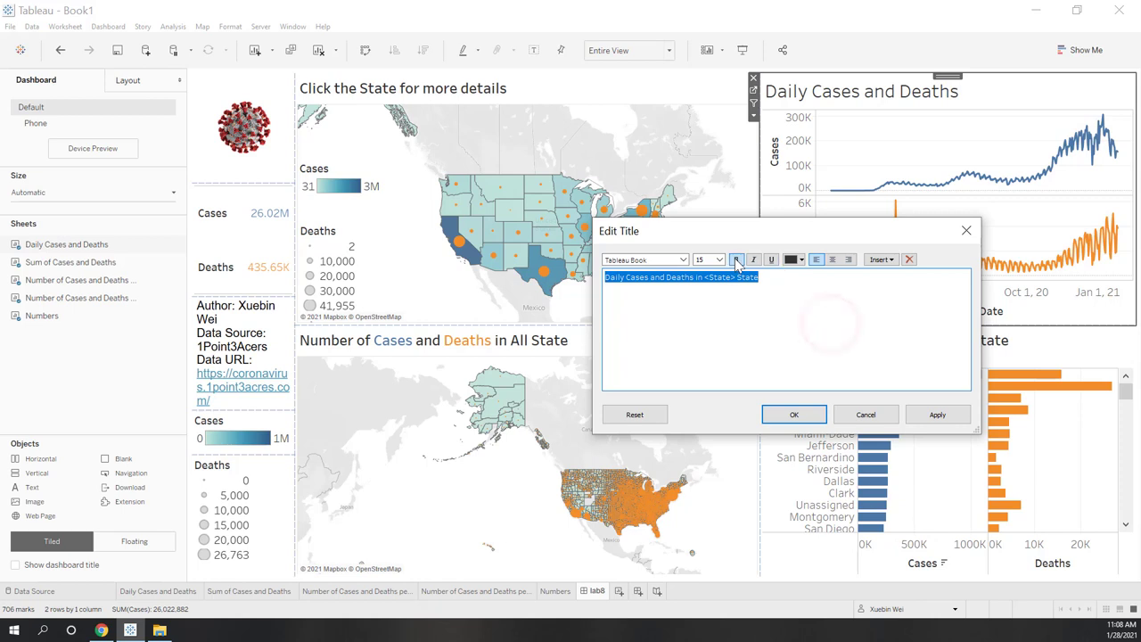
click(719, 260)
click(710, 303)
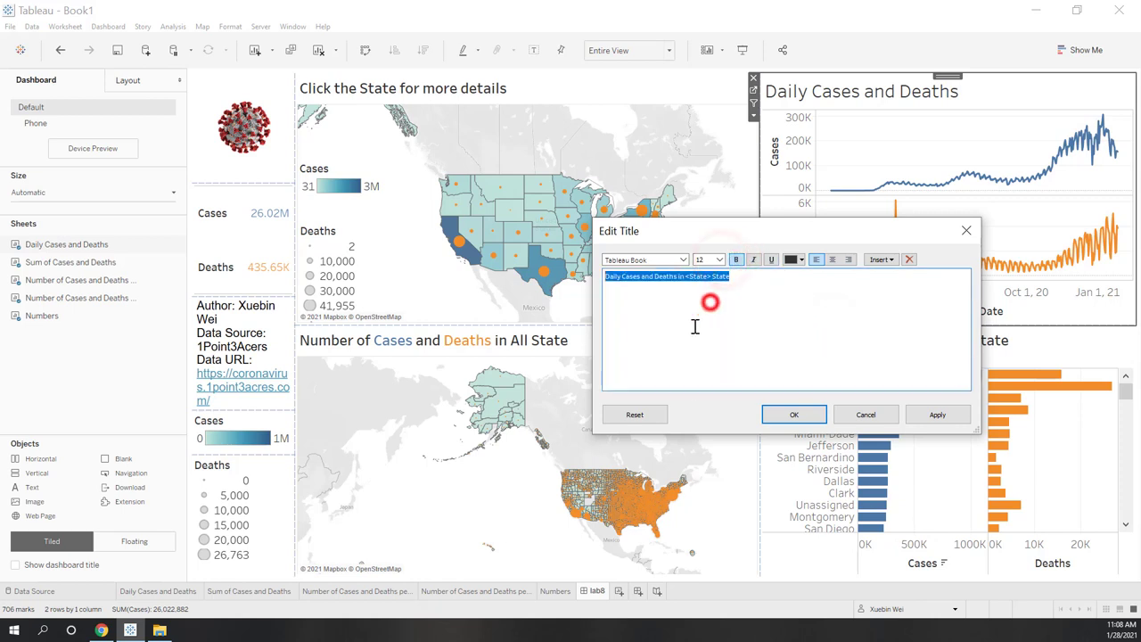
click(694, 327)
Step: Colour Cases blue (#4e79a7) and Deaths orange in the line chart title, then confirm
double_click(631, 278)
click(801, 260)
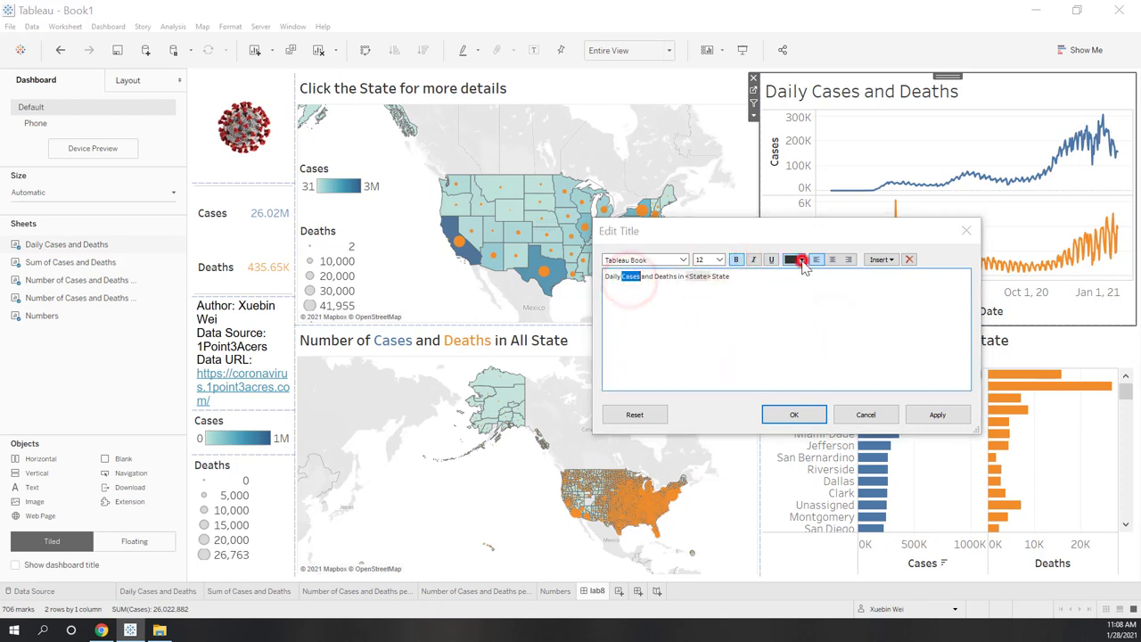
click(813, 356)
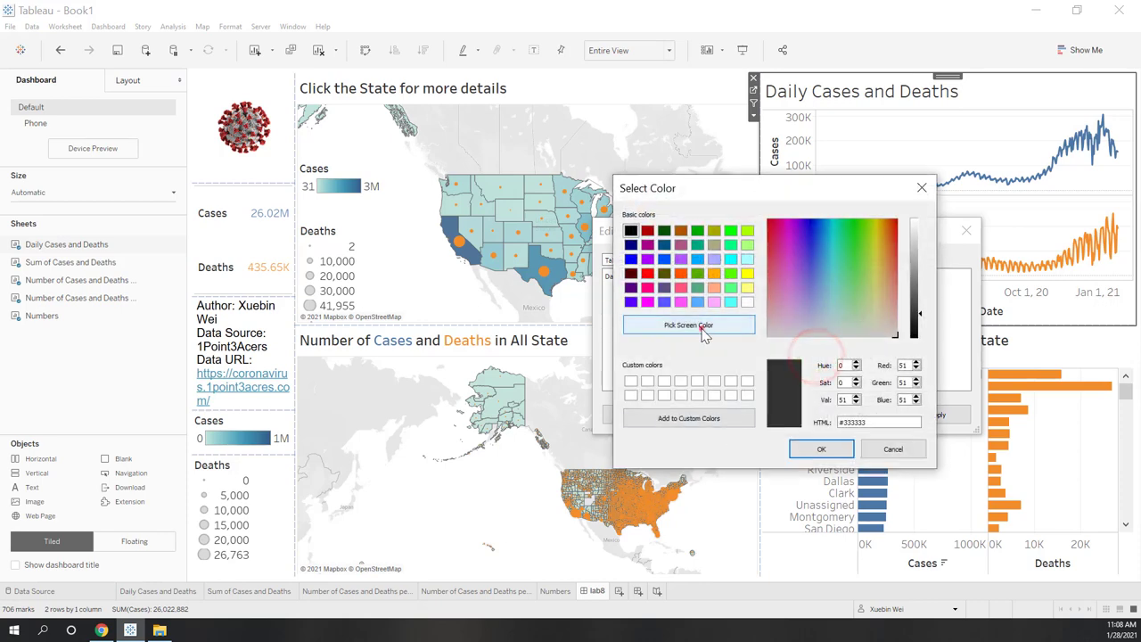
click(699, 326)
click(873, 505)
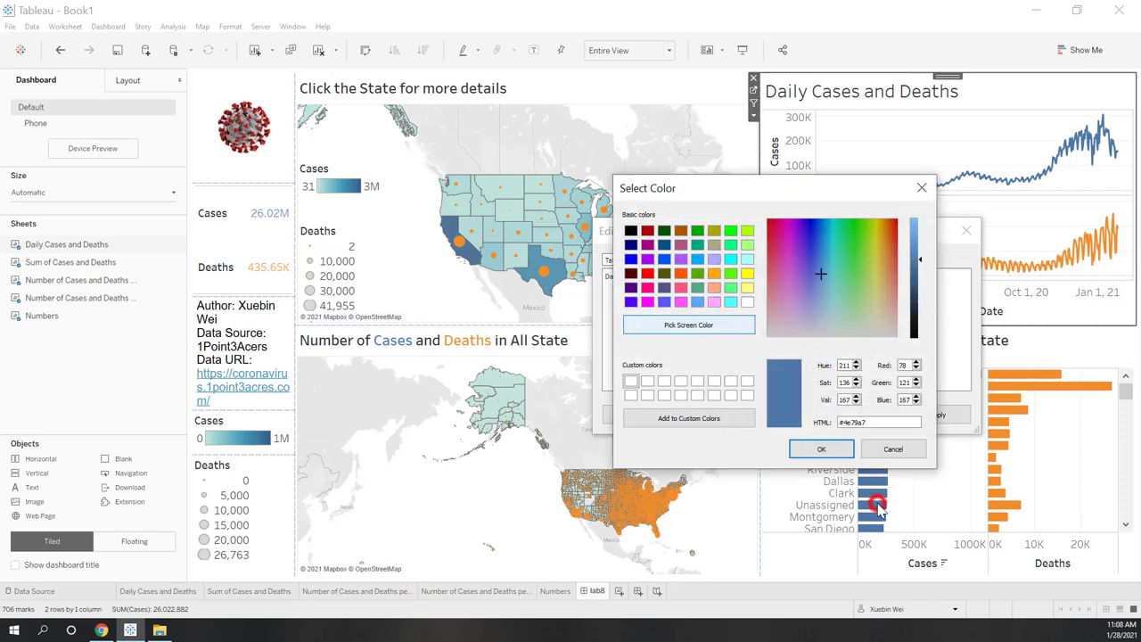
click(832, 448)
double_click(666, 276)
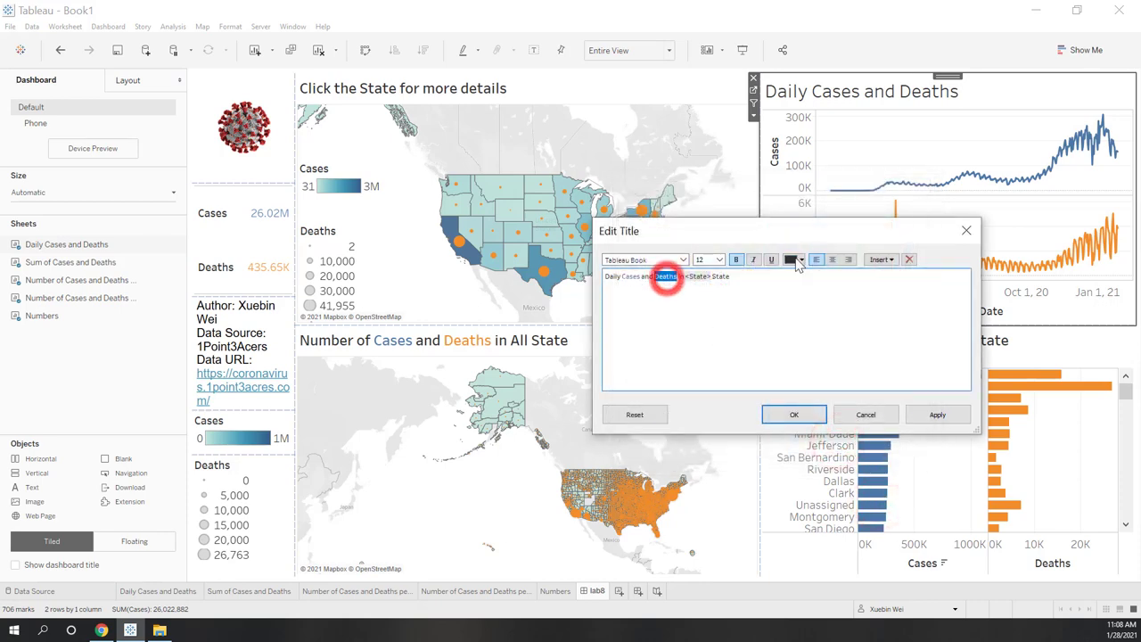
click(801, 259)
click(822, 272)
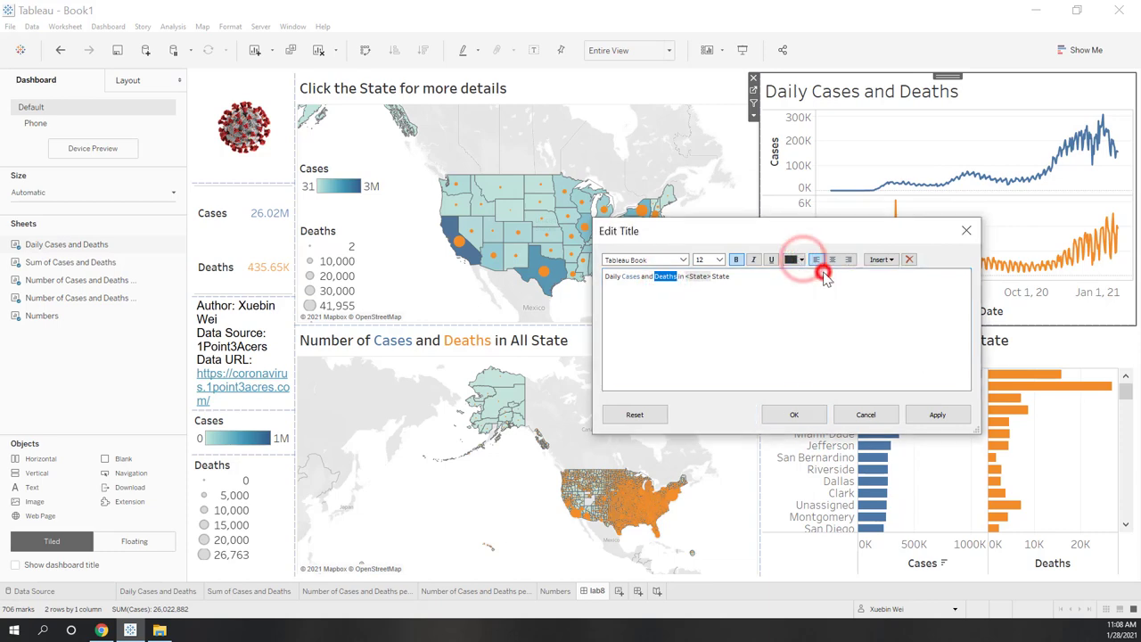
click(793, 415)
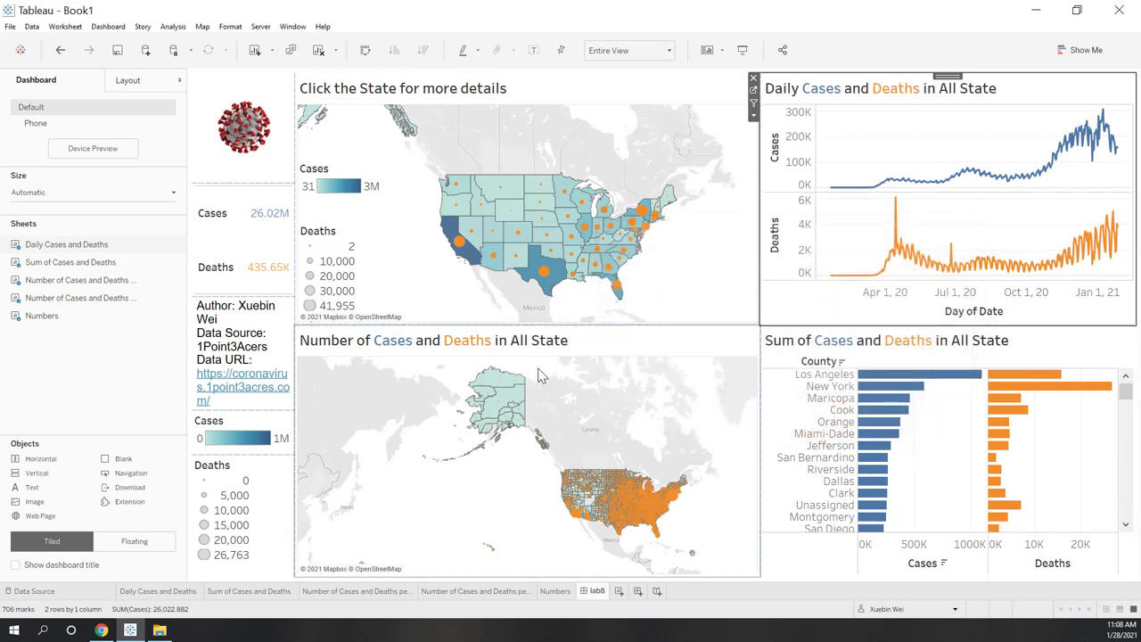
Step: Test the filters by selecting and clearing Texas on the map, then the Los Angeles bar
click(106, 423)
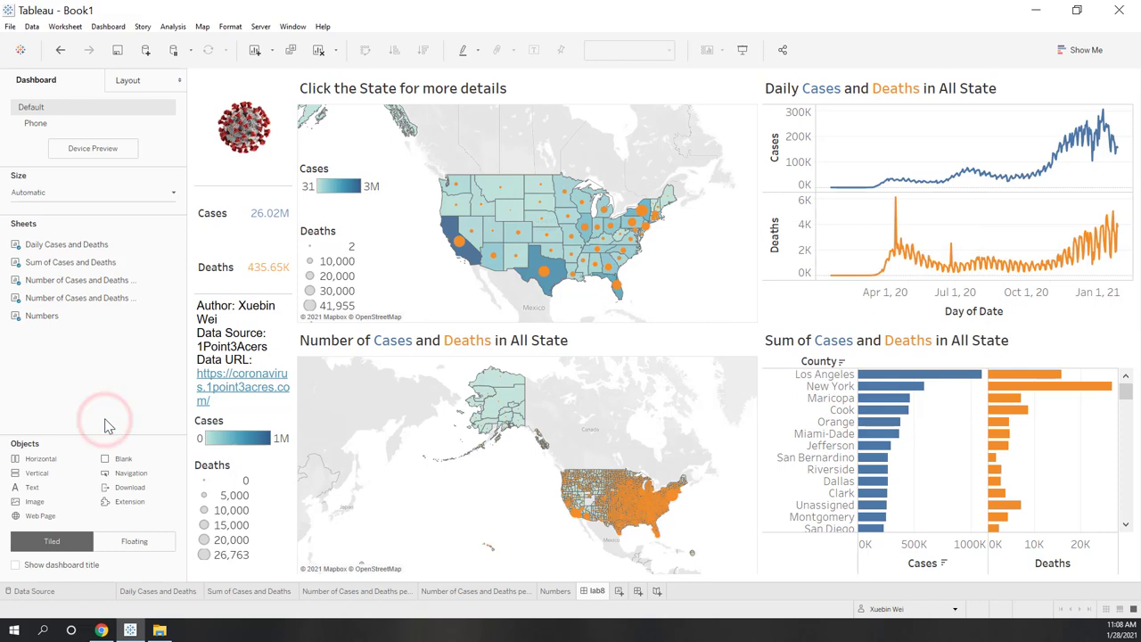
click(559, 277)
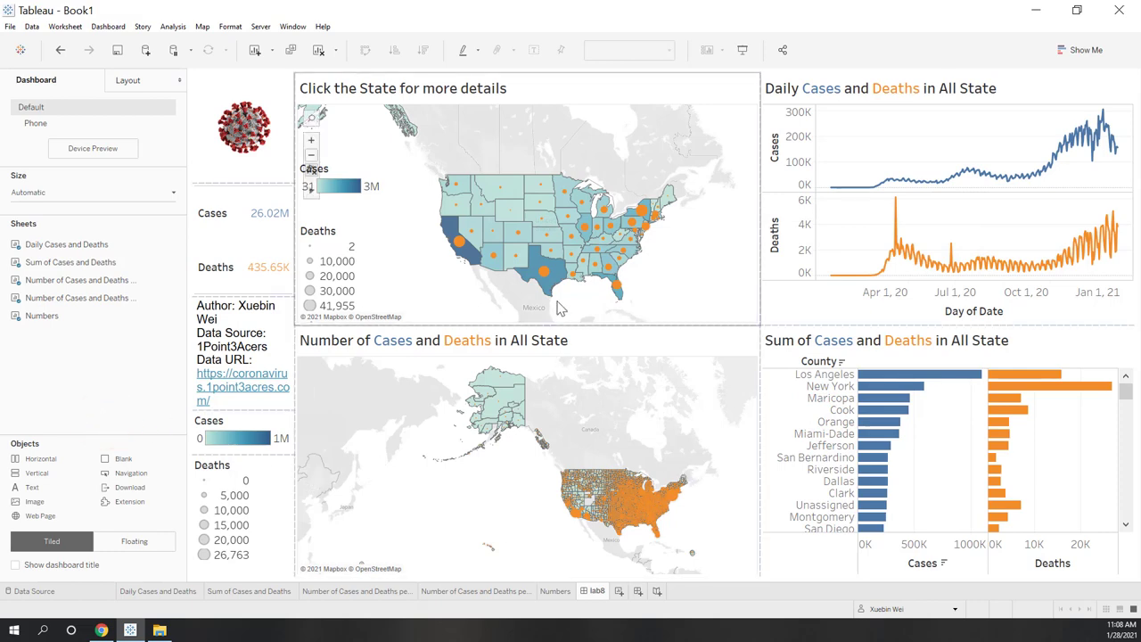
click(560, 277)
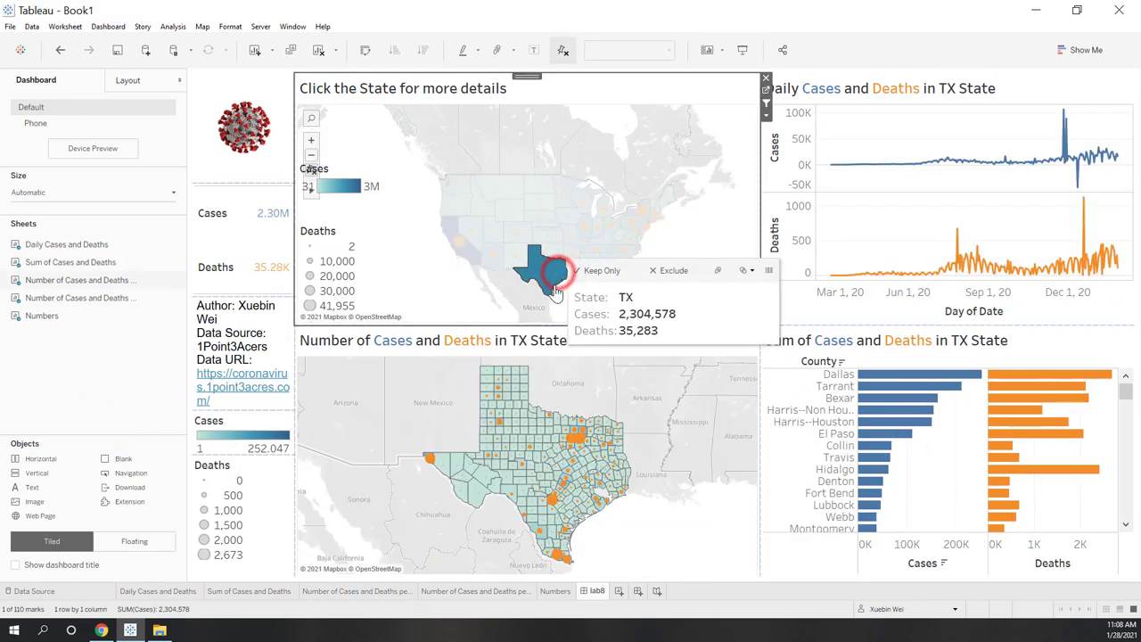
click(555, 283)
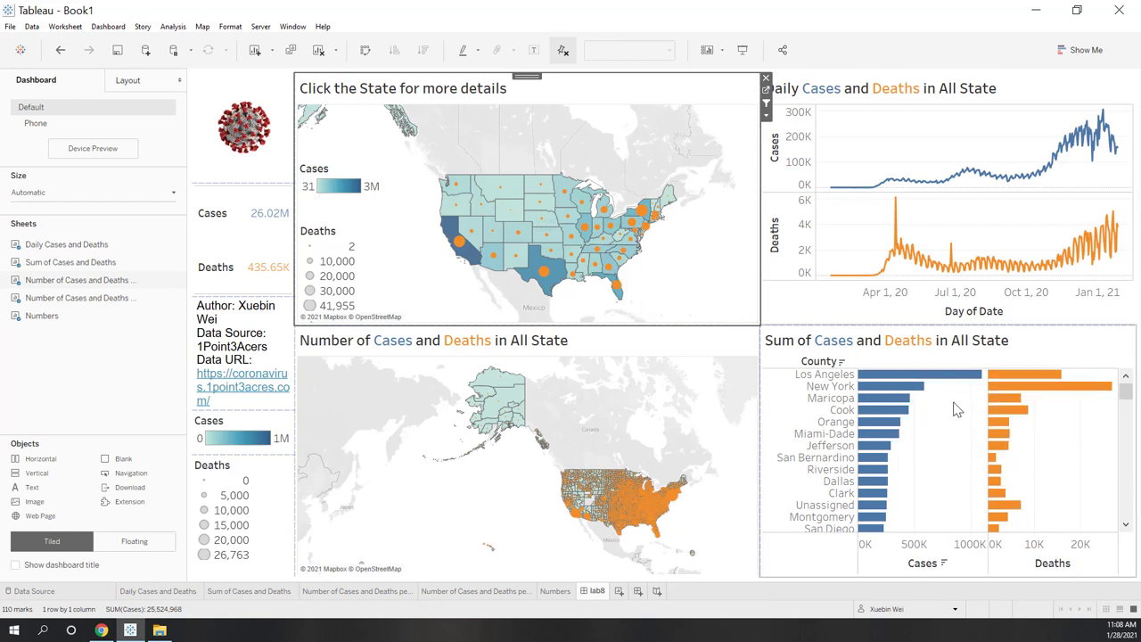
click(865, 376)
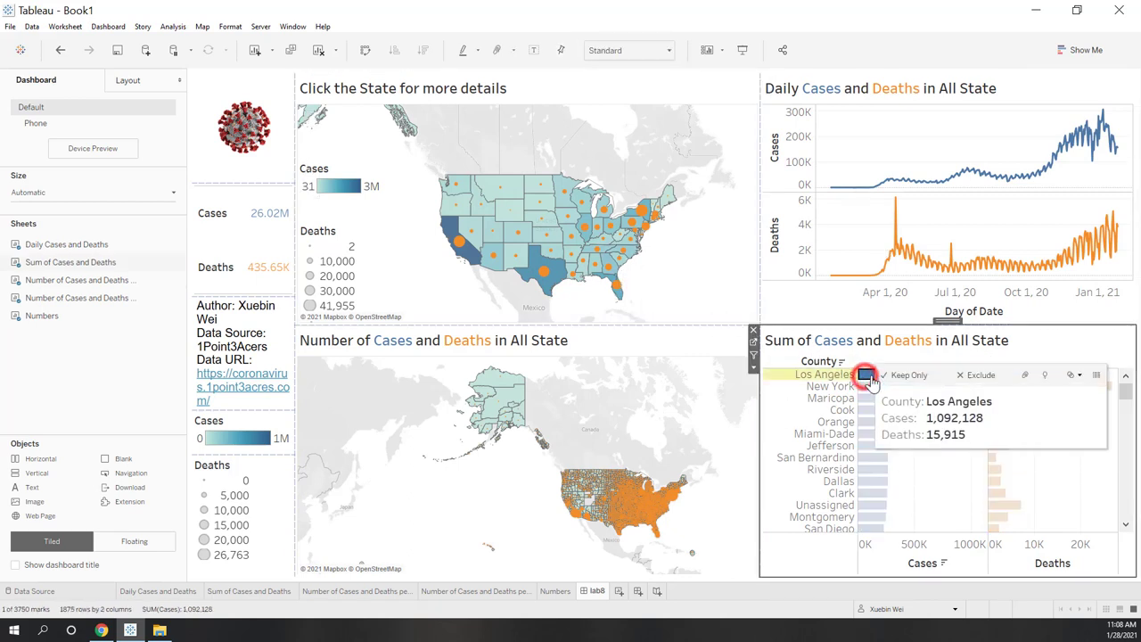
click(868, 379)
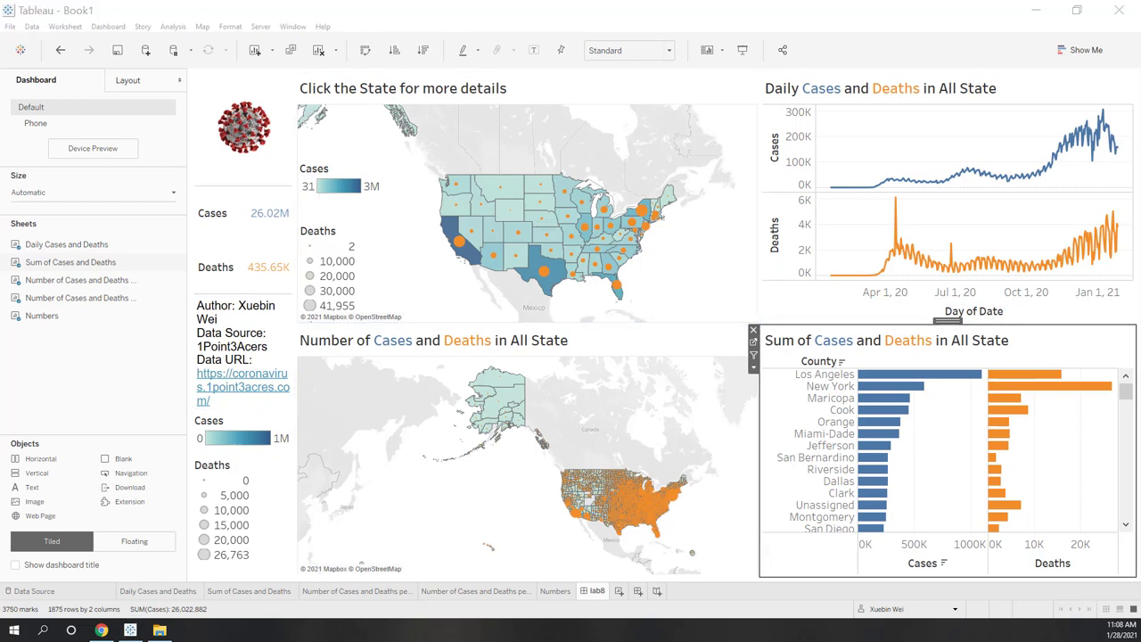
Step: Select and clear Texas again, then open the Daily Cases and Deaths worksheet
click(557, 282)
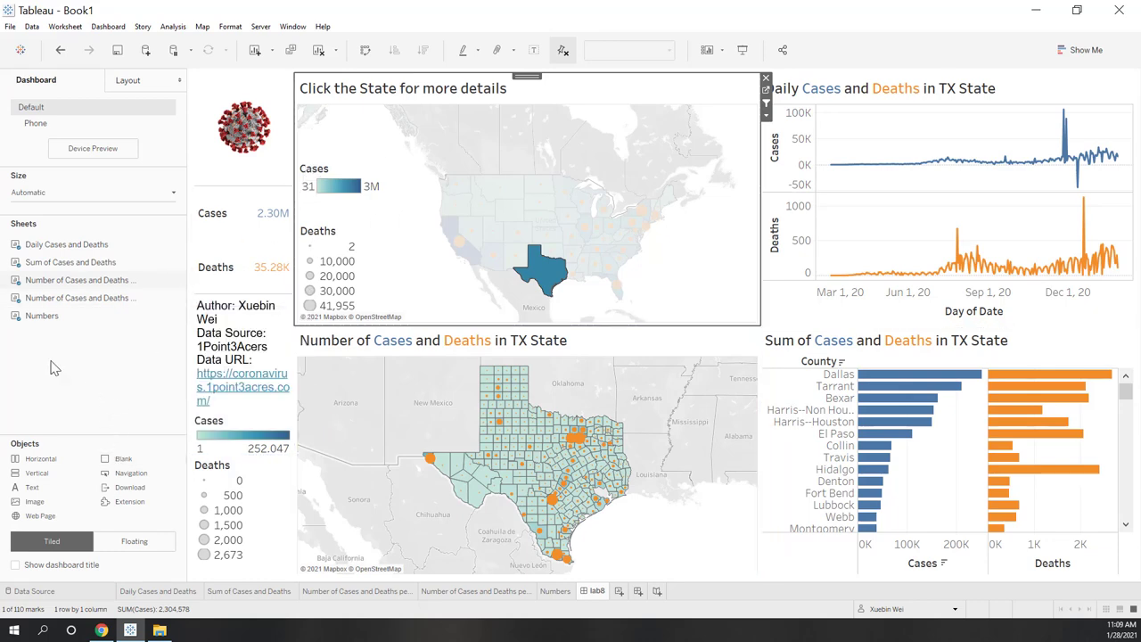
mouse_move(545, 281)
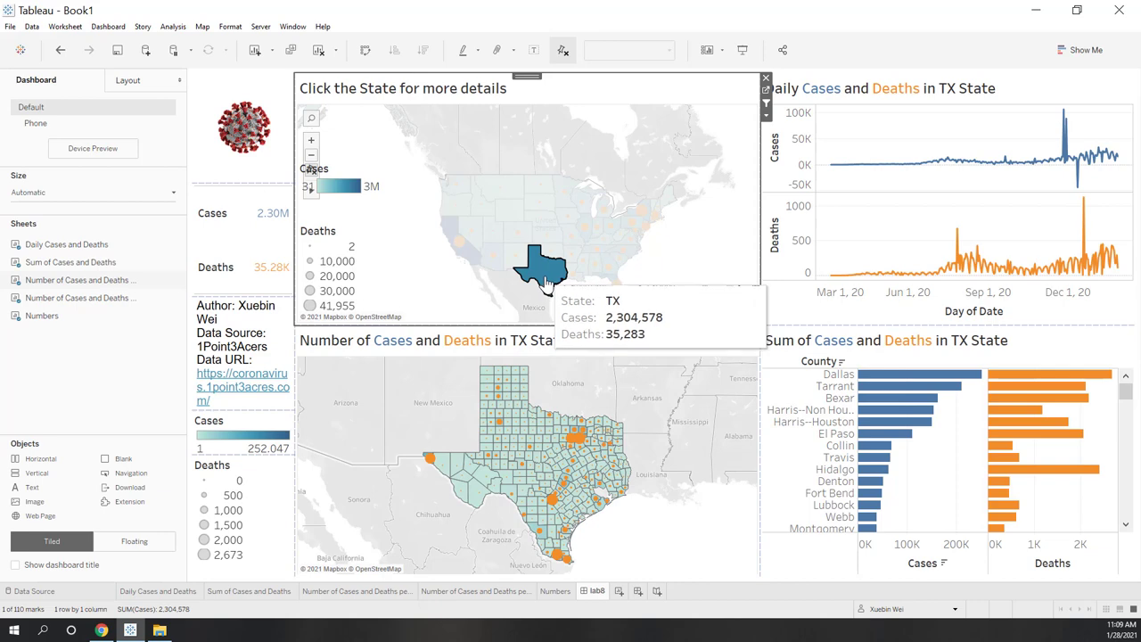
click(546, 282)
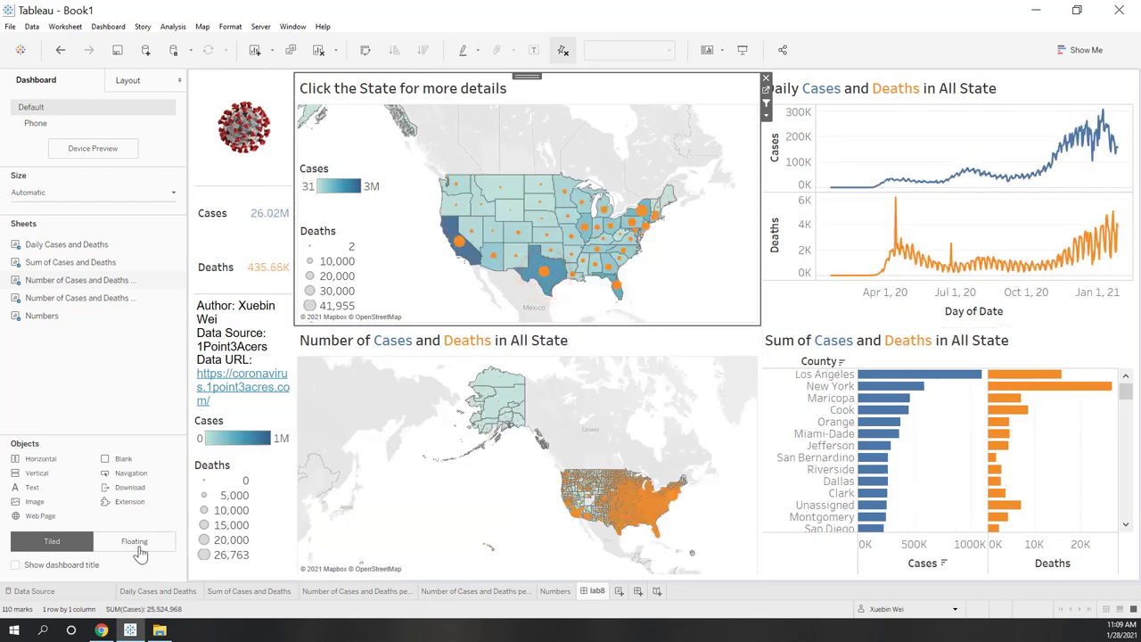
click(159, 591)
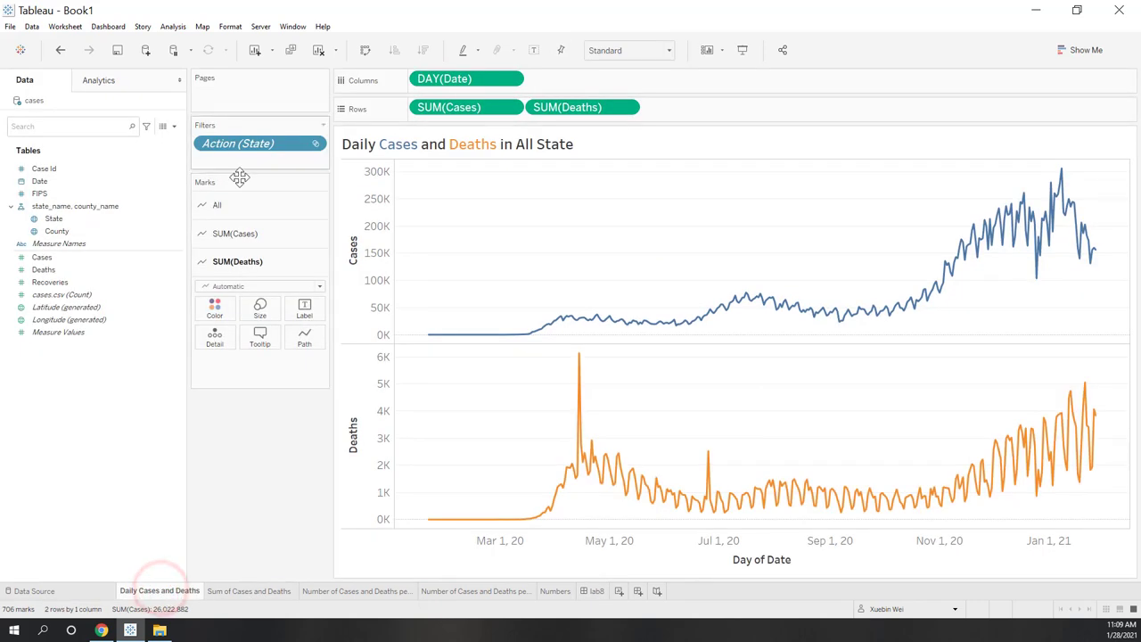
Step: Review the Sum of Cases, state map, county map and Numbers sheets, then return to lab8 and test Texas
click(246, 591)
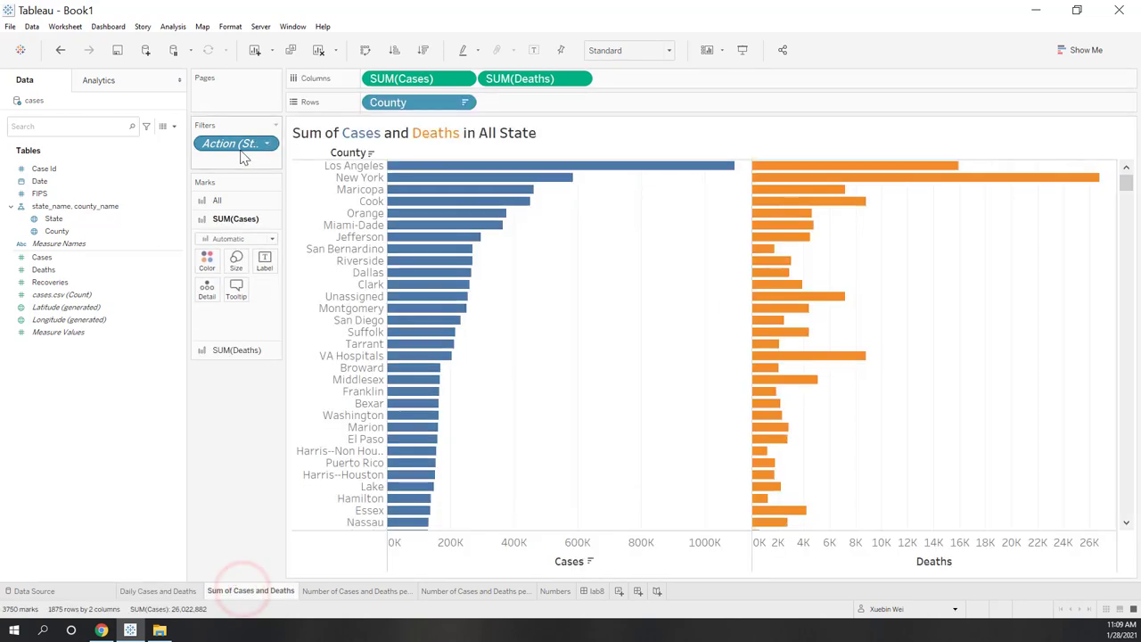
click(348, 591)
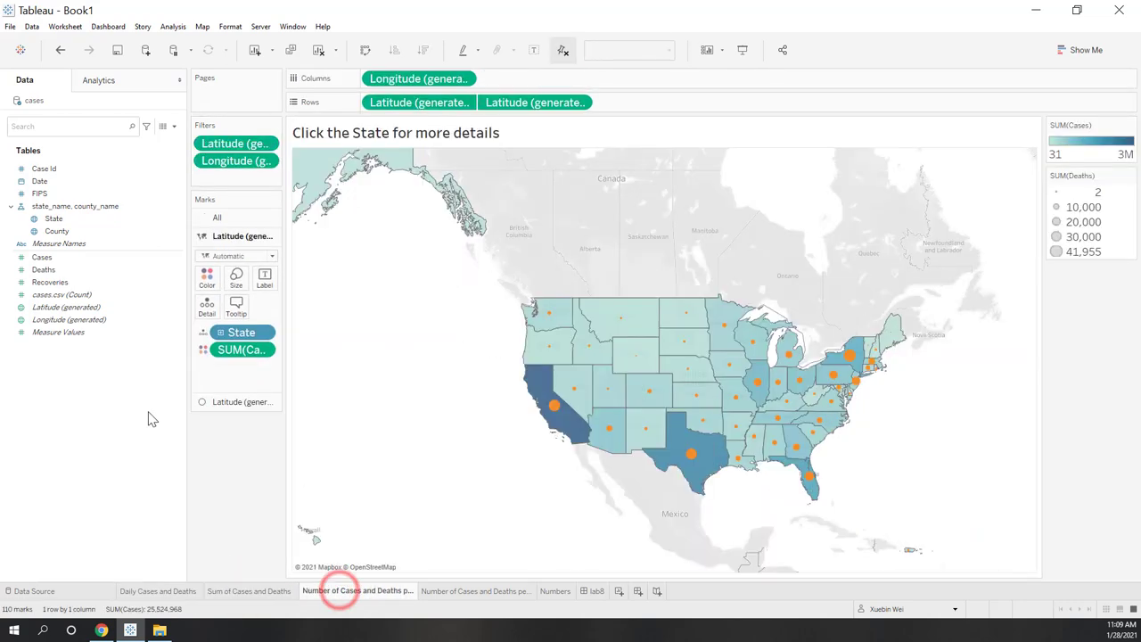
click(498, 591)
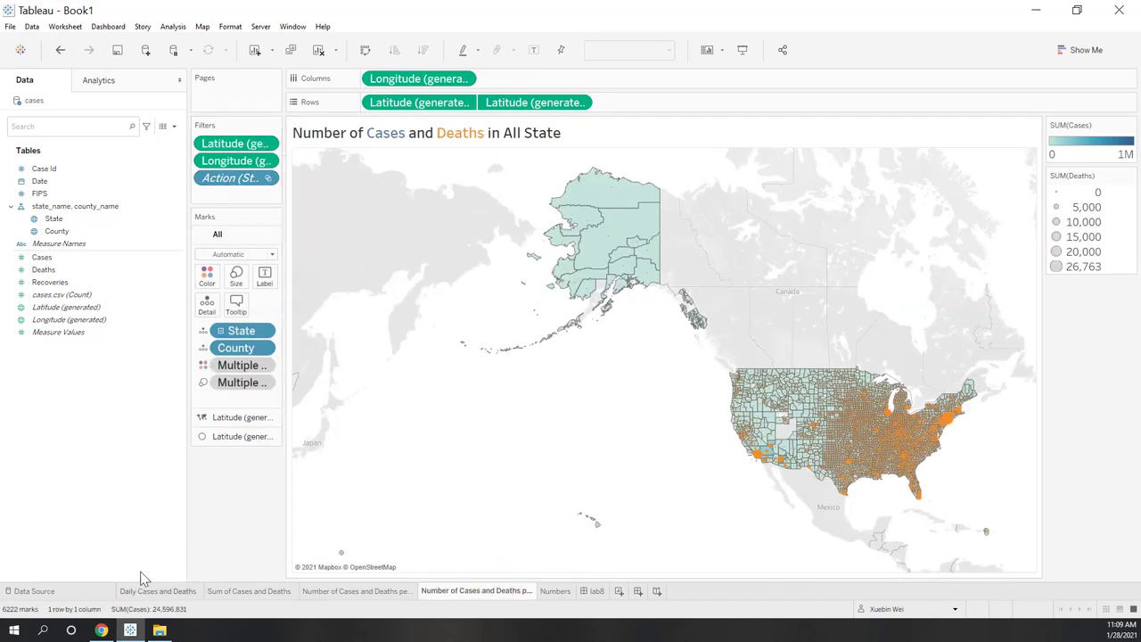
mouse_move(549, 599)
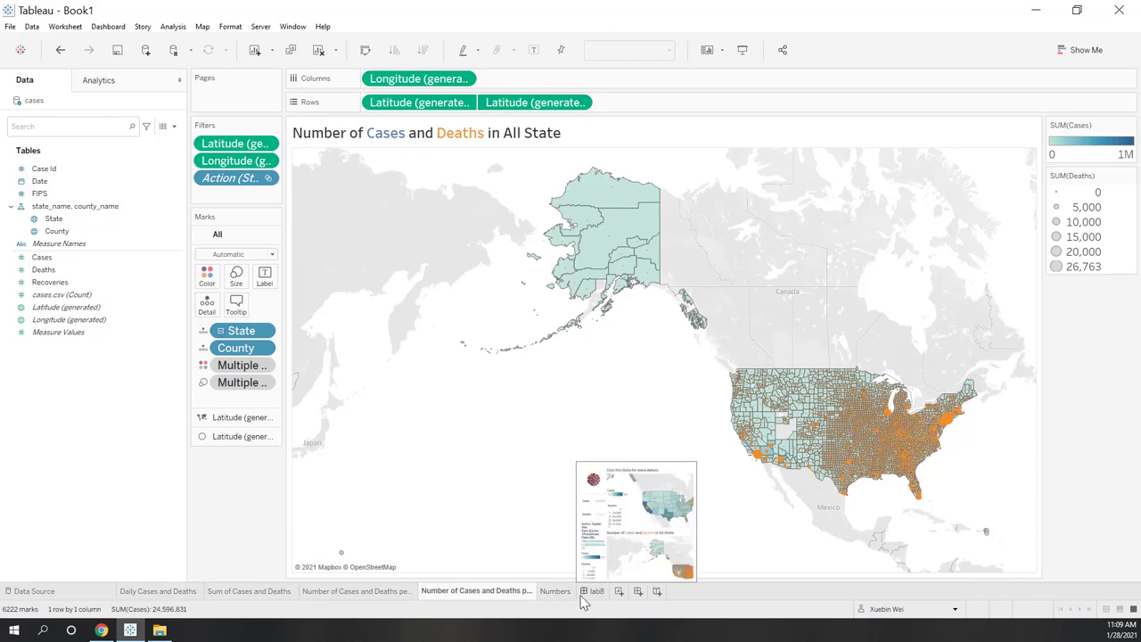
click(547, 596)
click(589, 595)
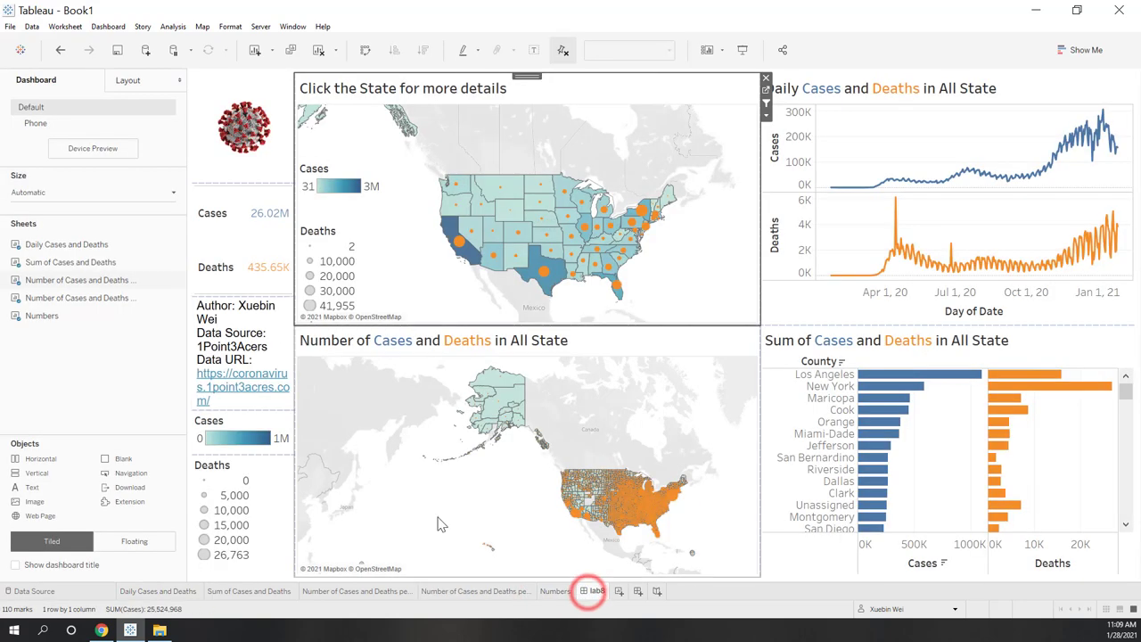
click(553, 283)
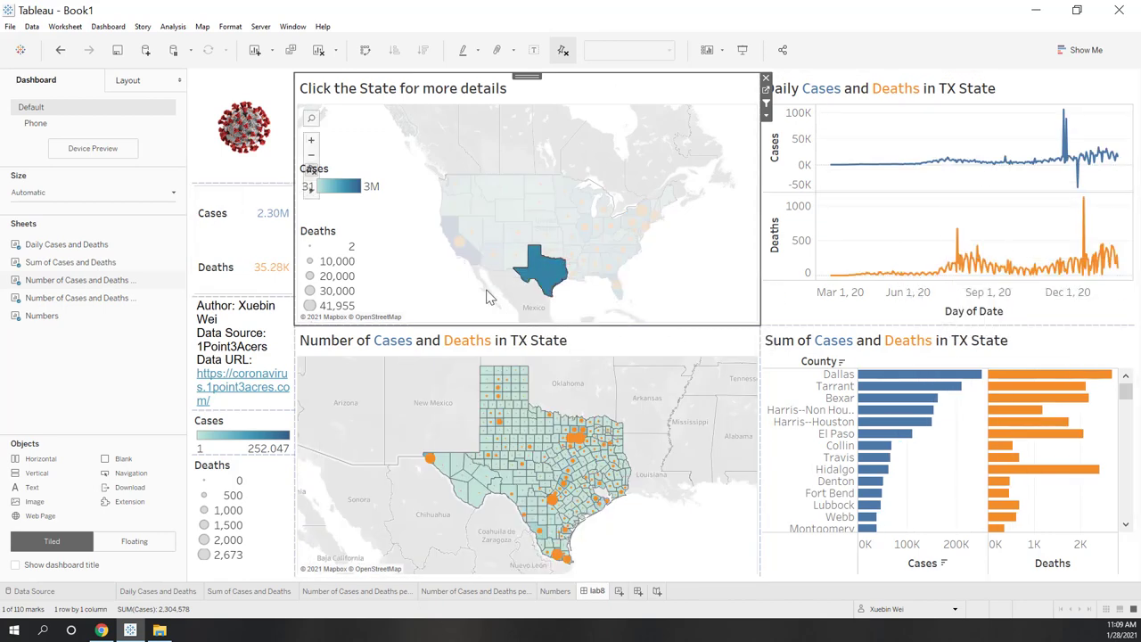
click(547, 284)
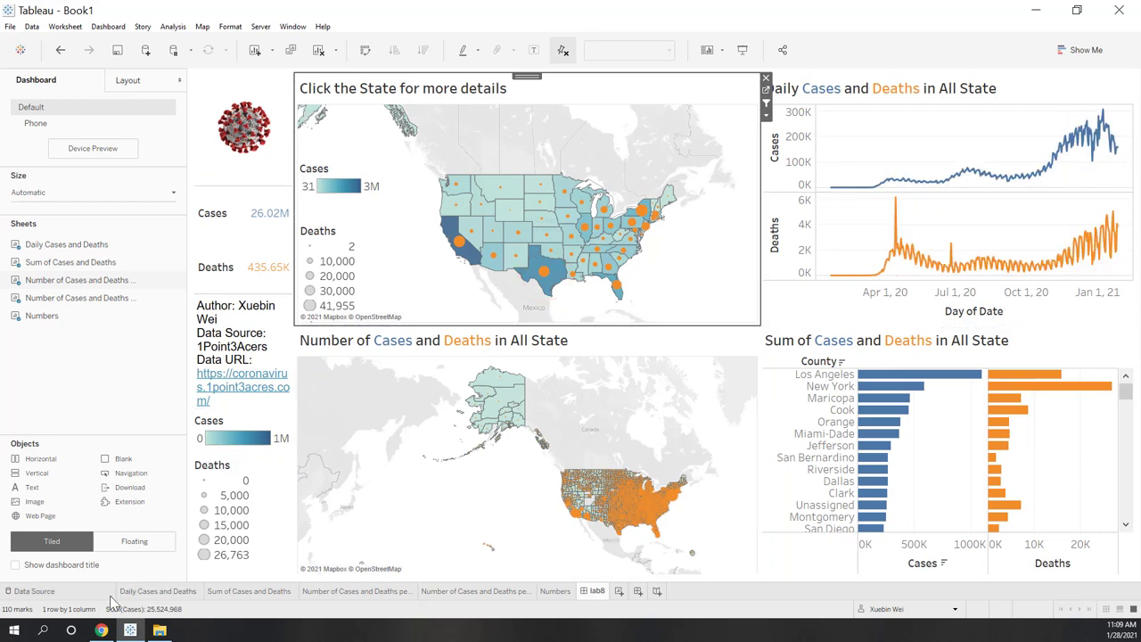
Step: On the Data Source page, add a data source filter keeping Cases at least 0
click(79, 594)
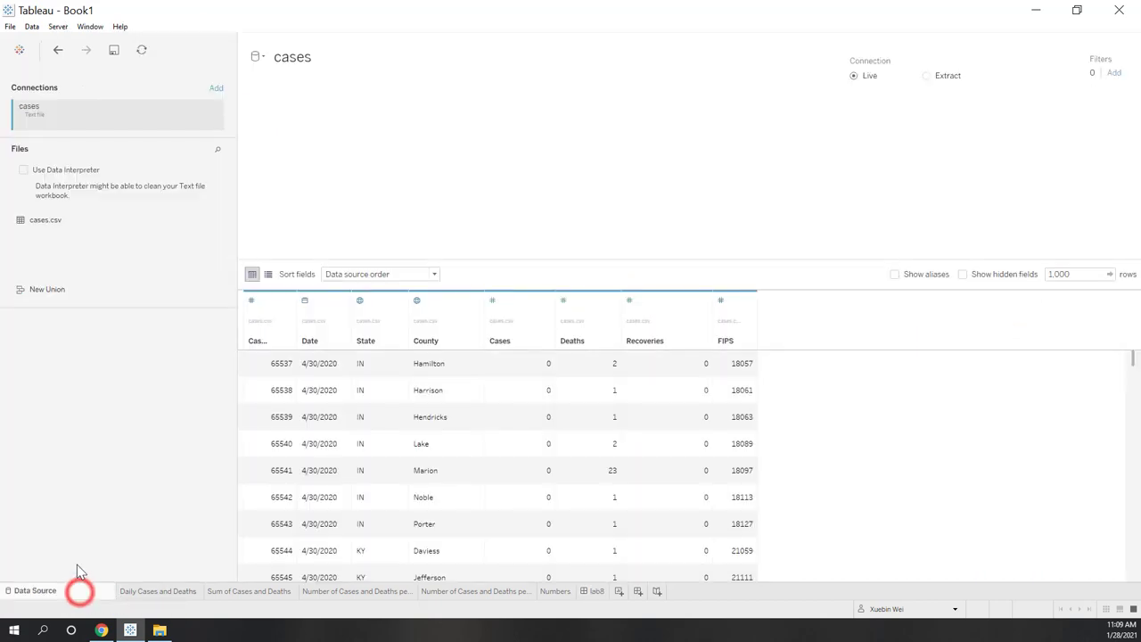
click(1114, 75)
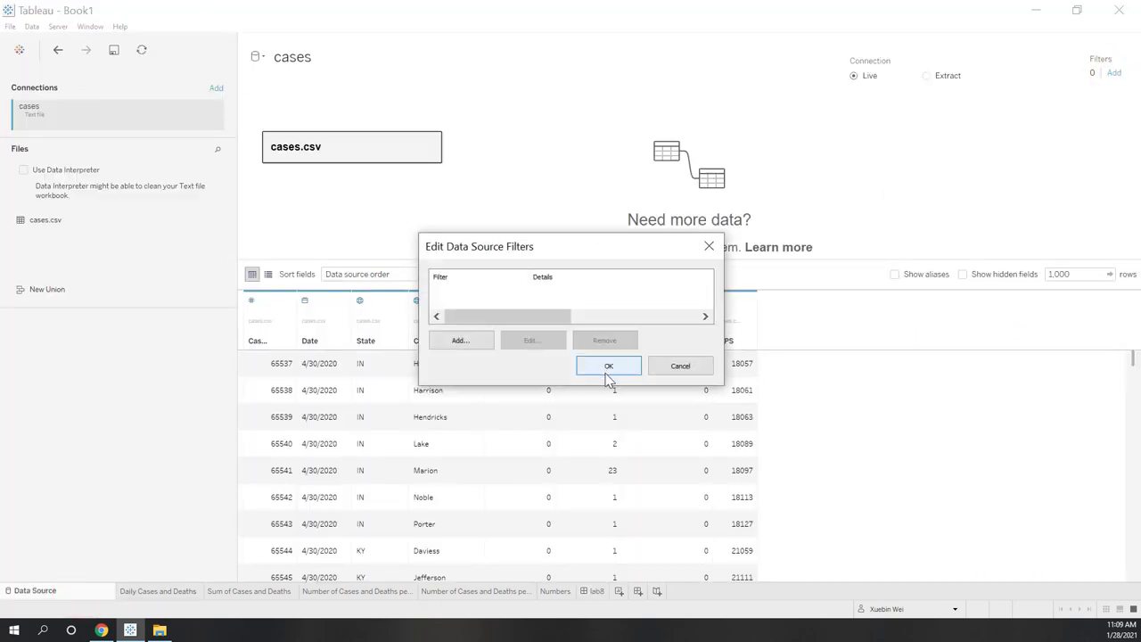
click(455, 342)
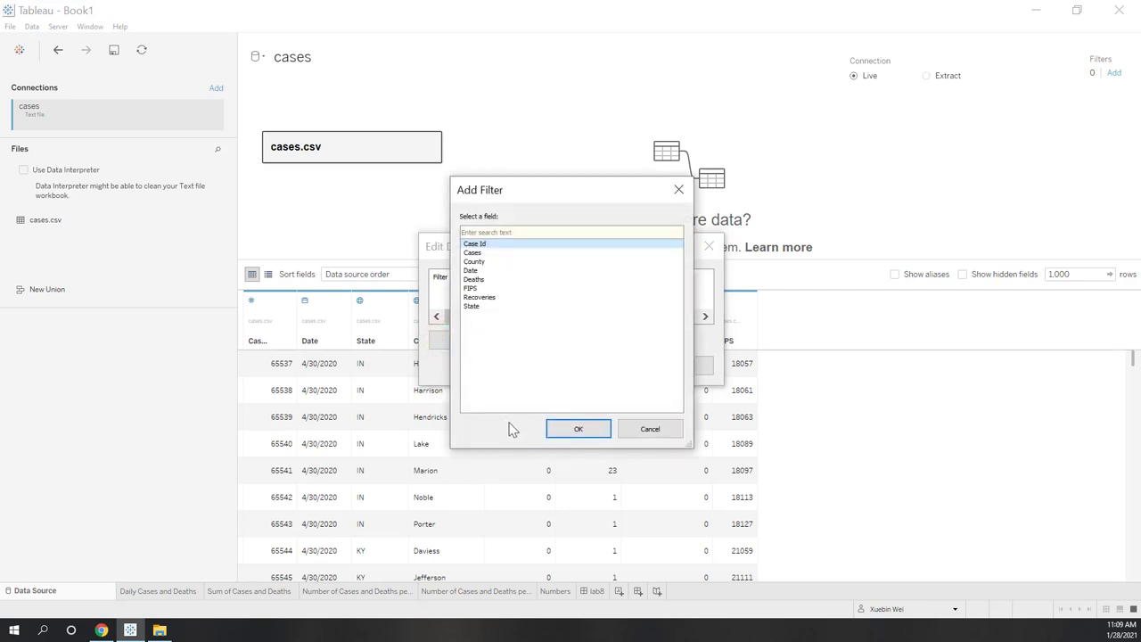
double_click(472, 252)
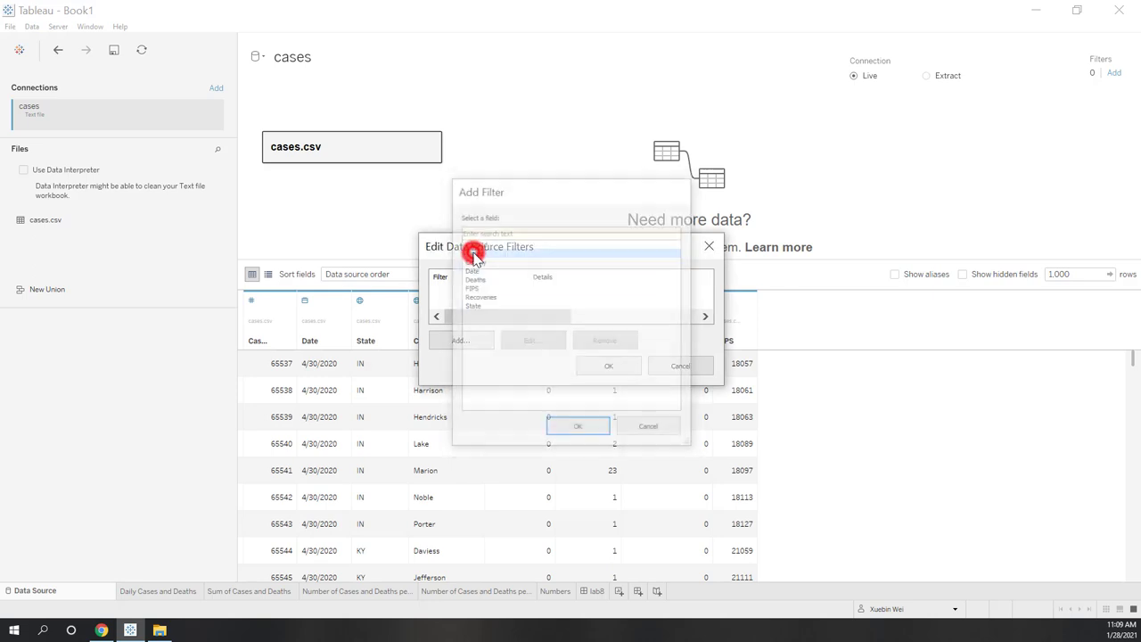
click(527, 239)
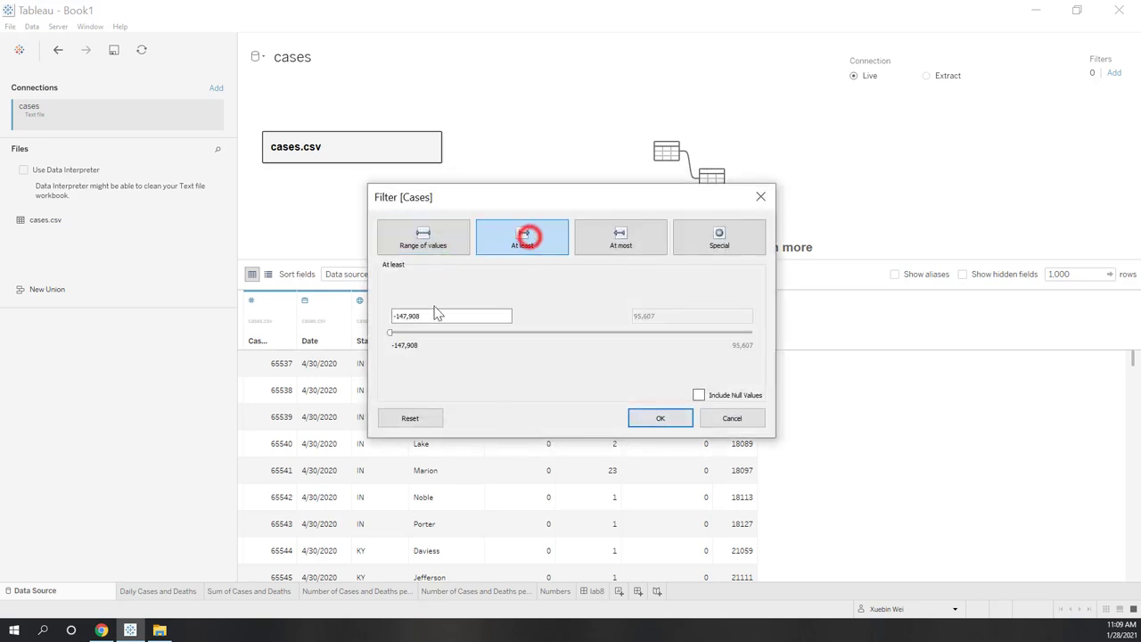
double_click(437, 314)
text(0)
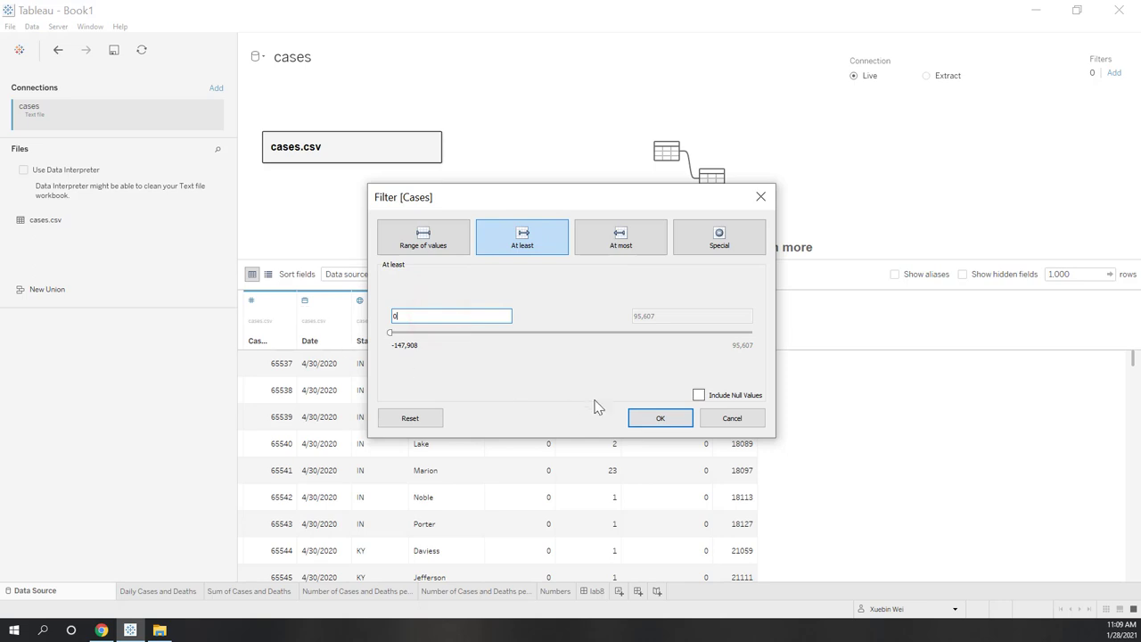
click(659, 419)
Step: Add a second filter keeping Deaths at least 0 and apply both filters
click(466, 340)
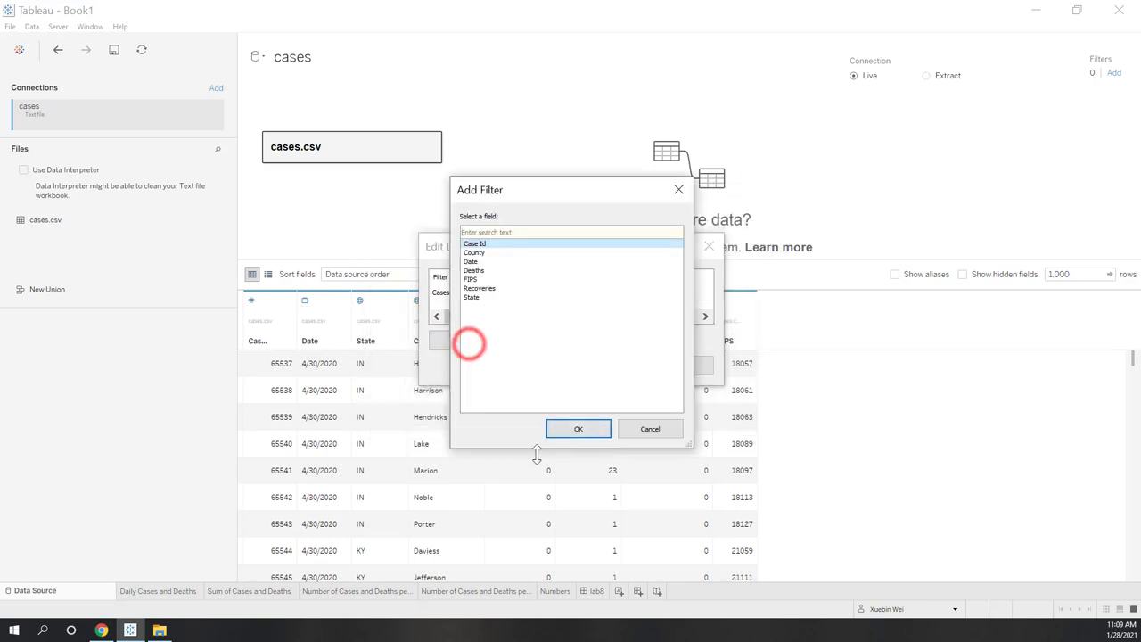
double_click(473, 270)
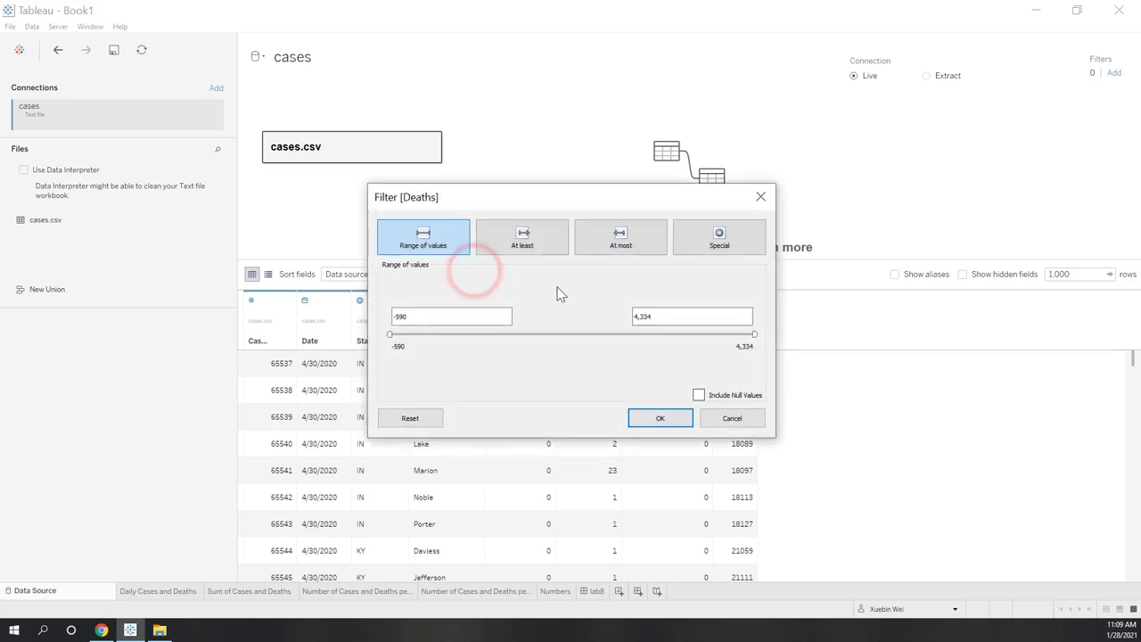
click(534, 239)
double_click(450, 314)
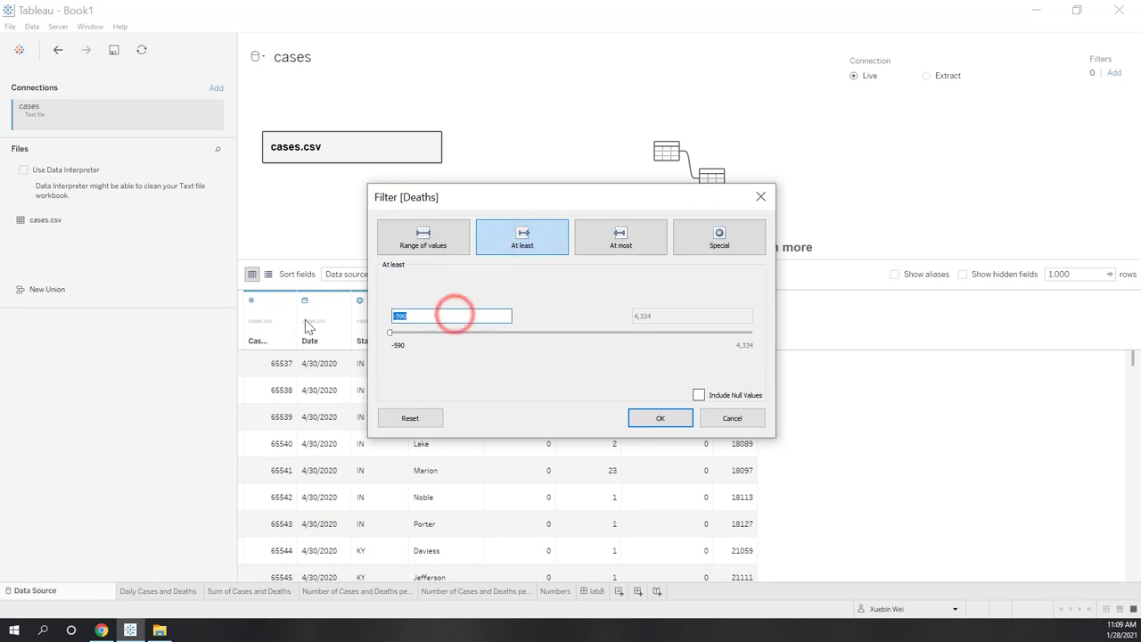
text(0)
click(659, 428)
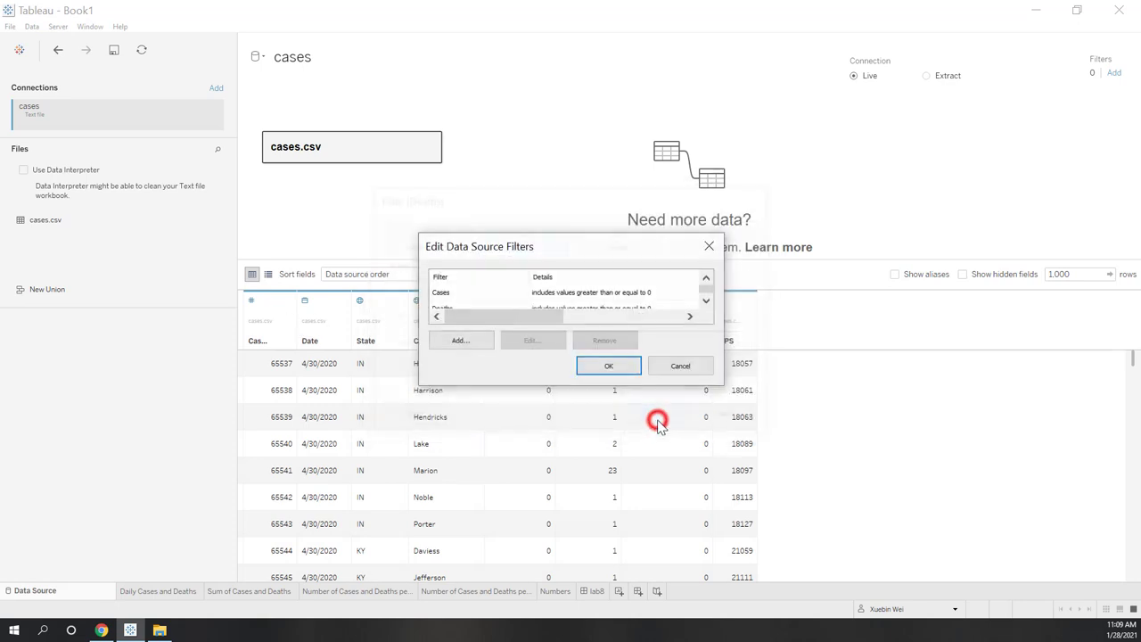
click(614, 367)
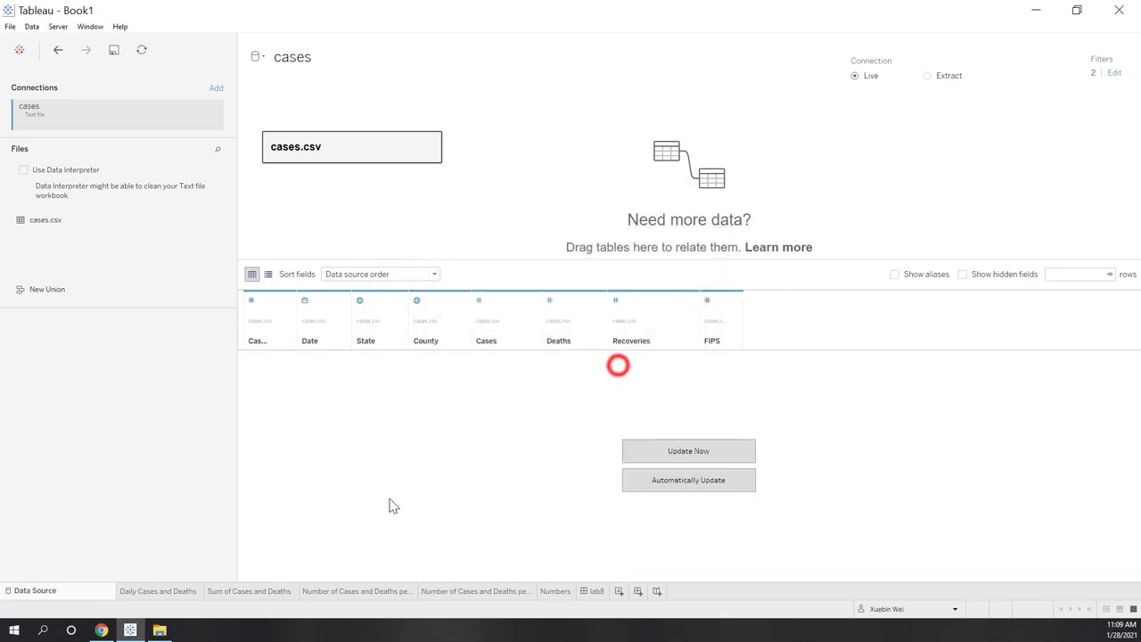
click(594, 593)
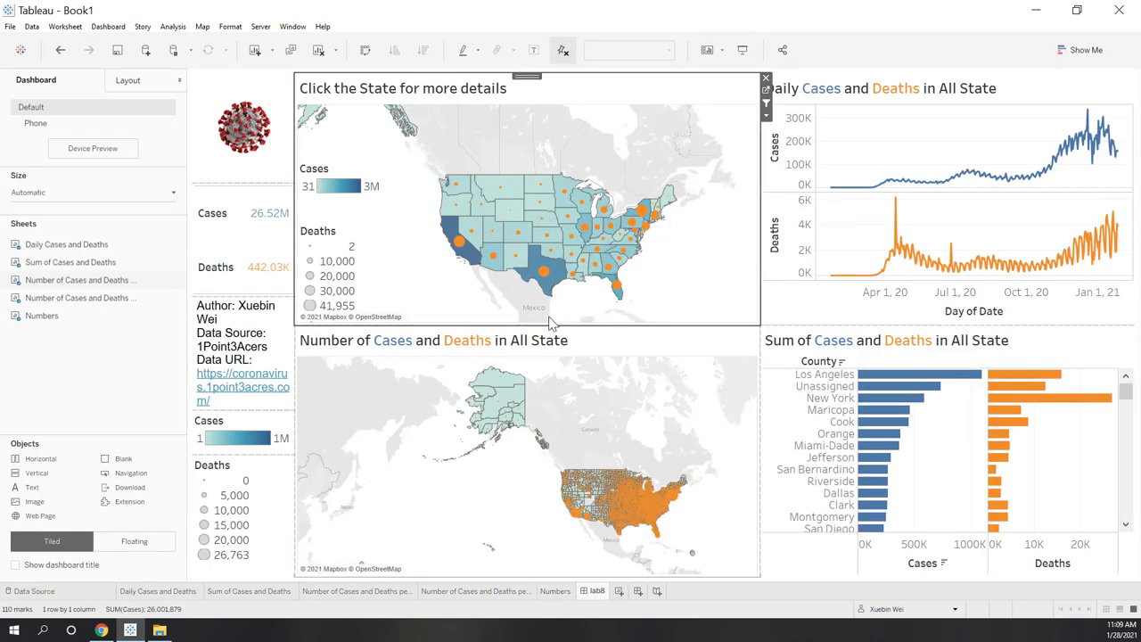
click(550, 292)
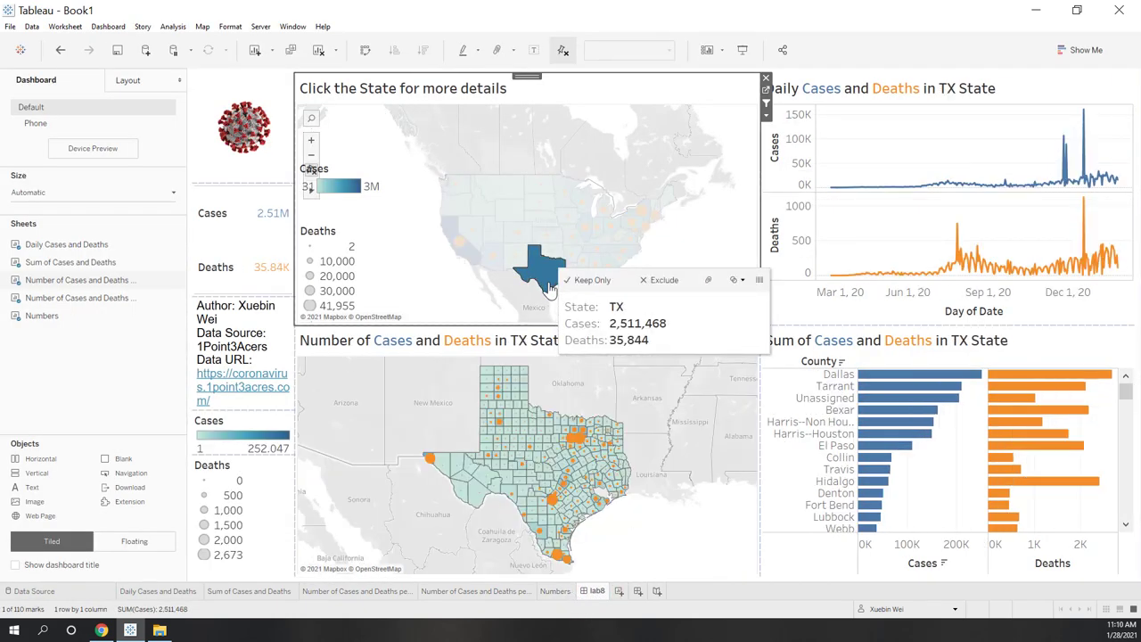
click(470, 283)
click(462, 255)
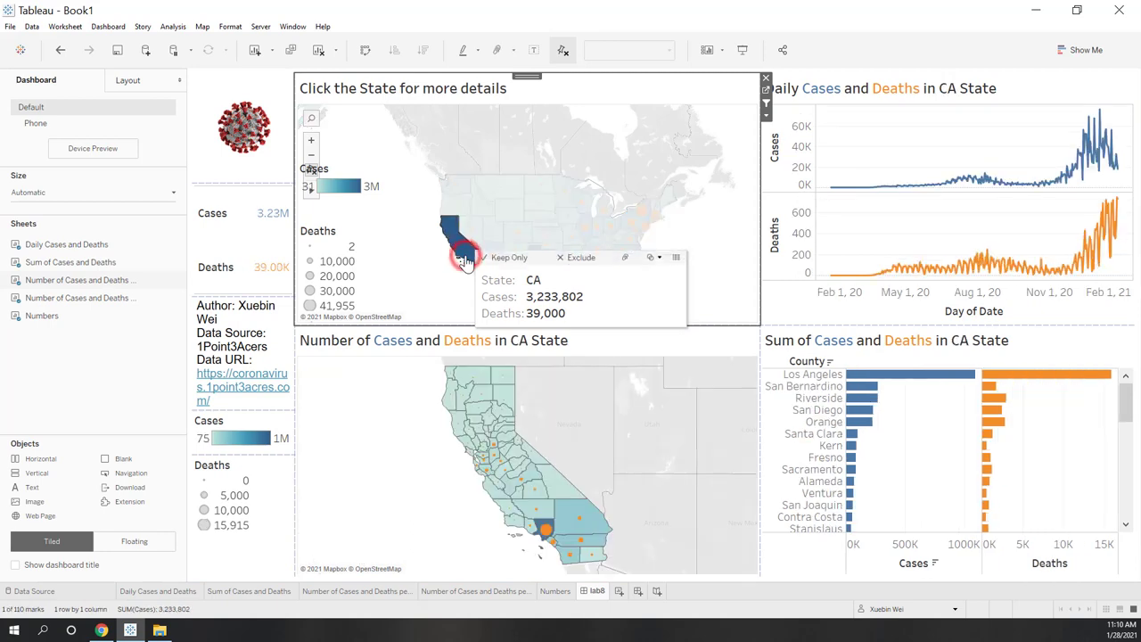
click(464, 258)
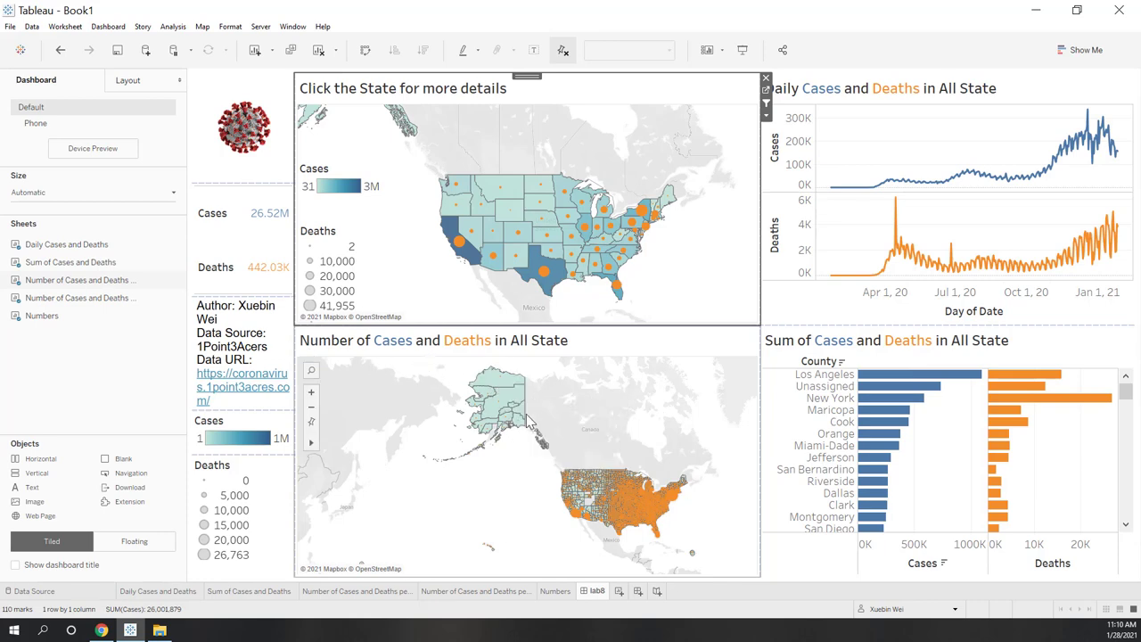
Step: Review the author text box's font list, then cancel so the author text stays unchanged
click(278, 346)
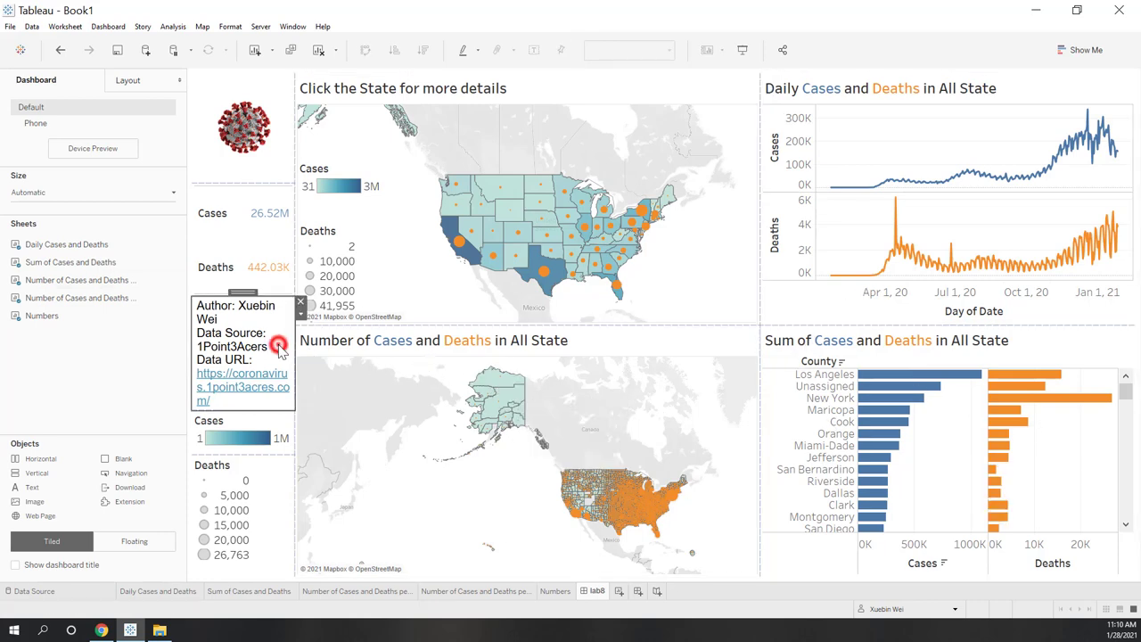
double_click(278, 346)
triple_click(556, 280)
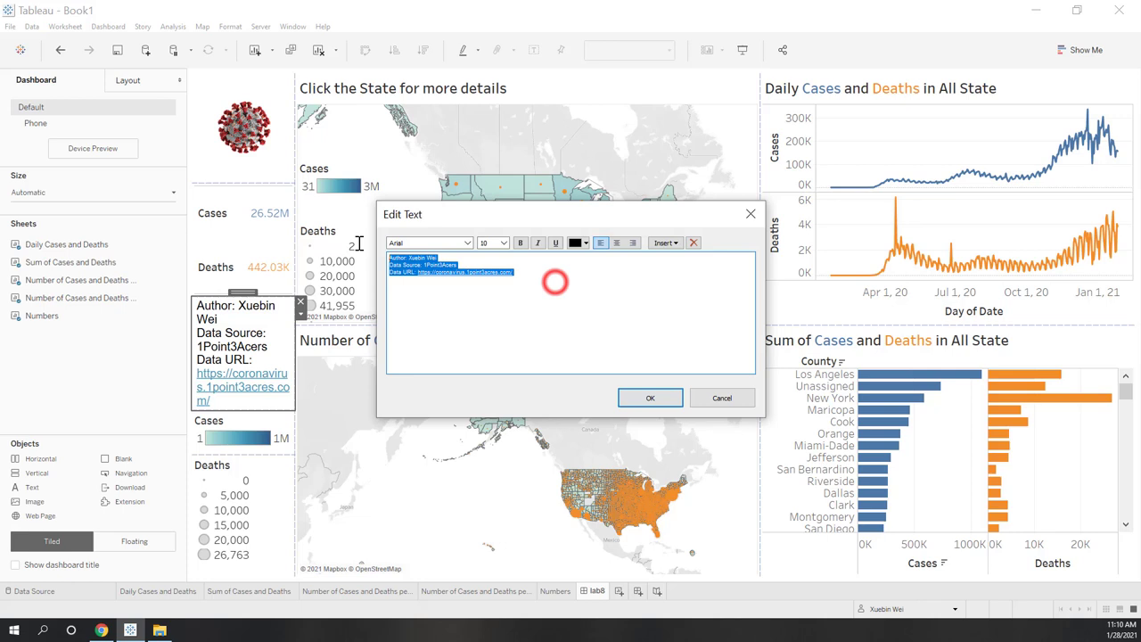
click(467, 243)
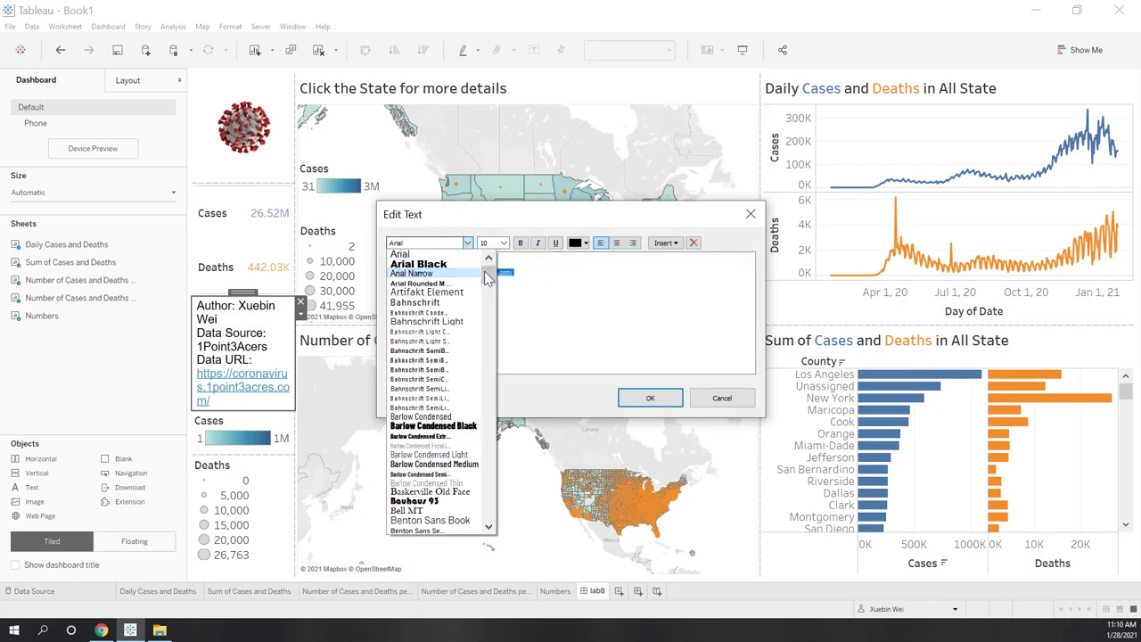
click(588, 303)
click(723, 398)
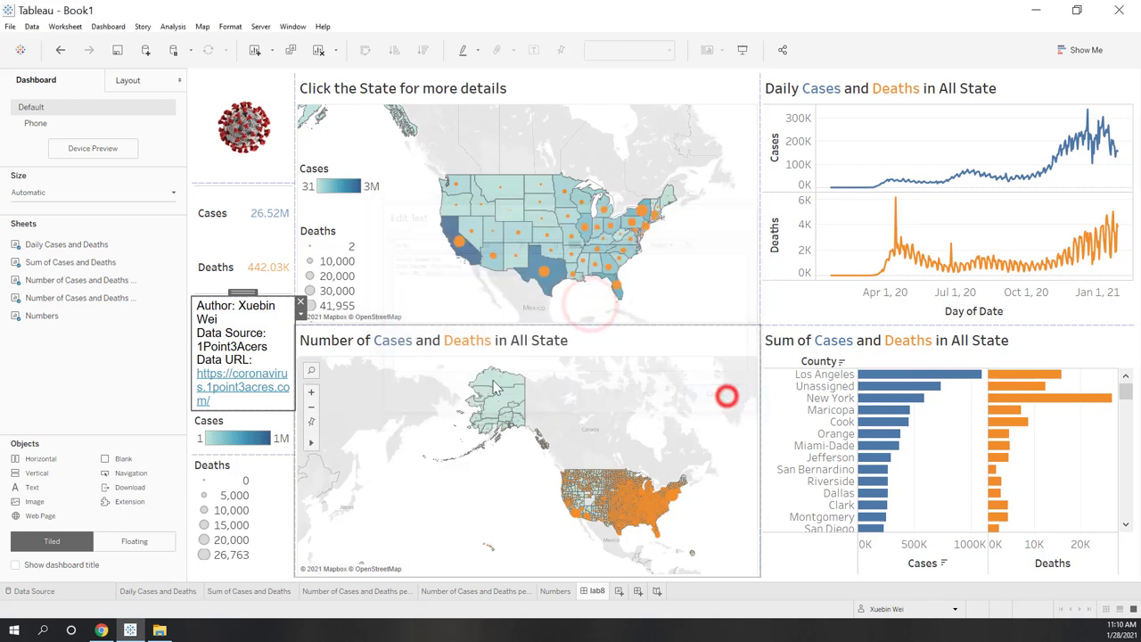
click(155, 403)
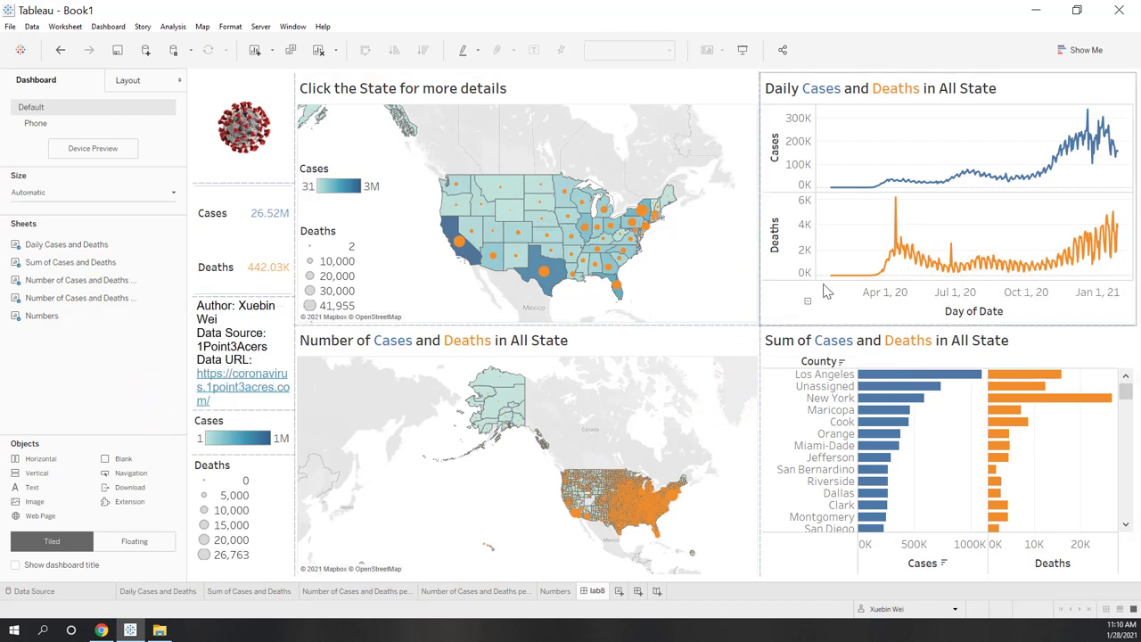
mouse_move(865, 412)
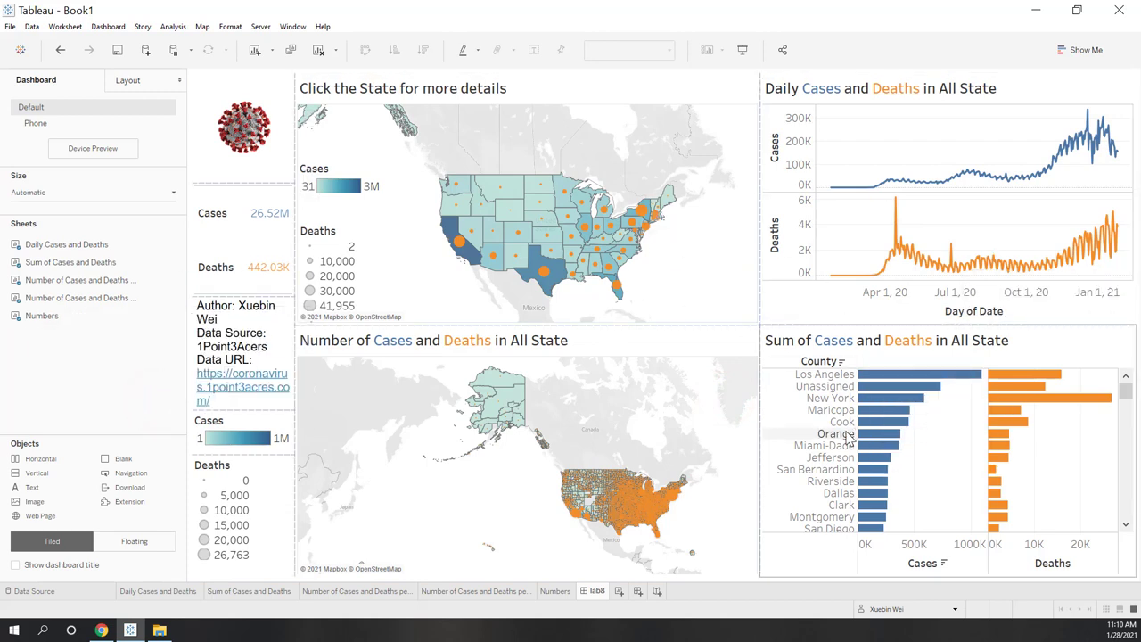
click(230, 27)
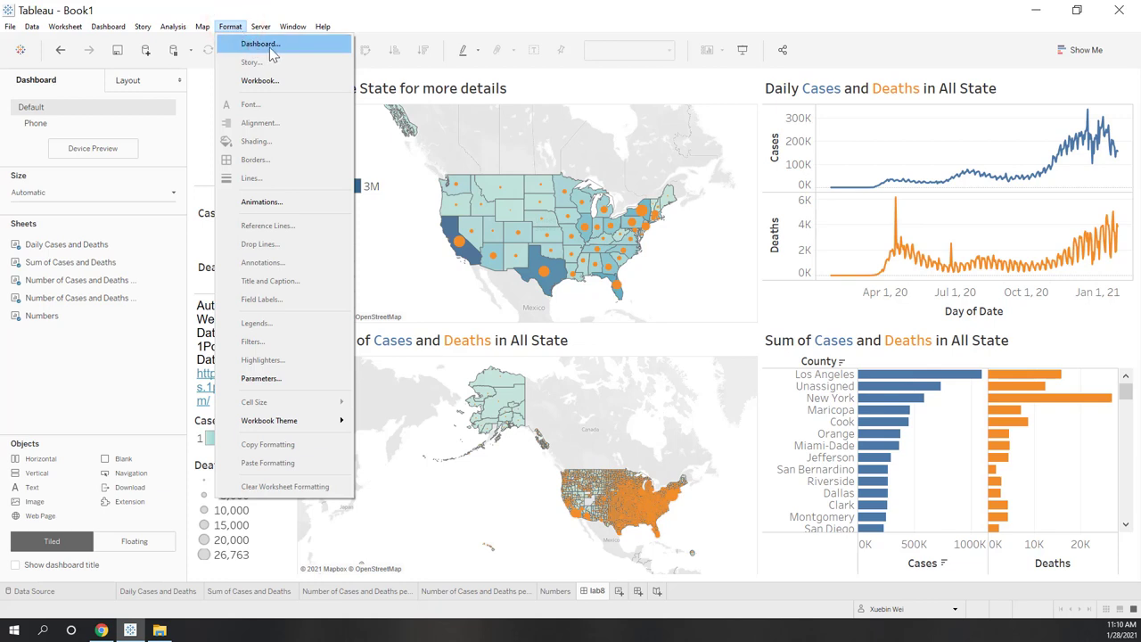
Step: Set all workbook text to Tableau Book and expand the per-element font size rows
click(271, 52)
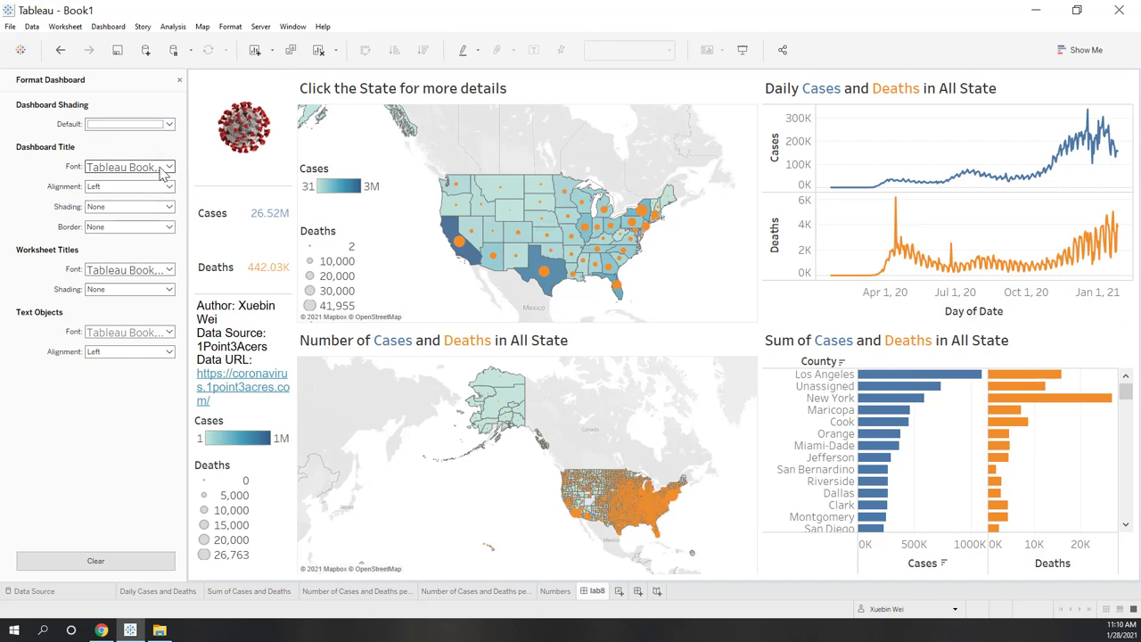
click(231, 27)
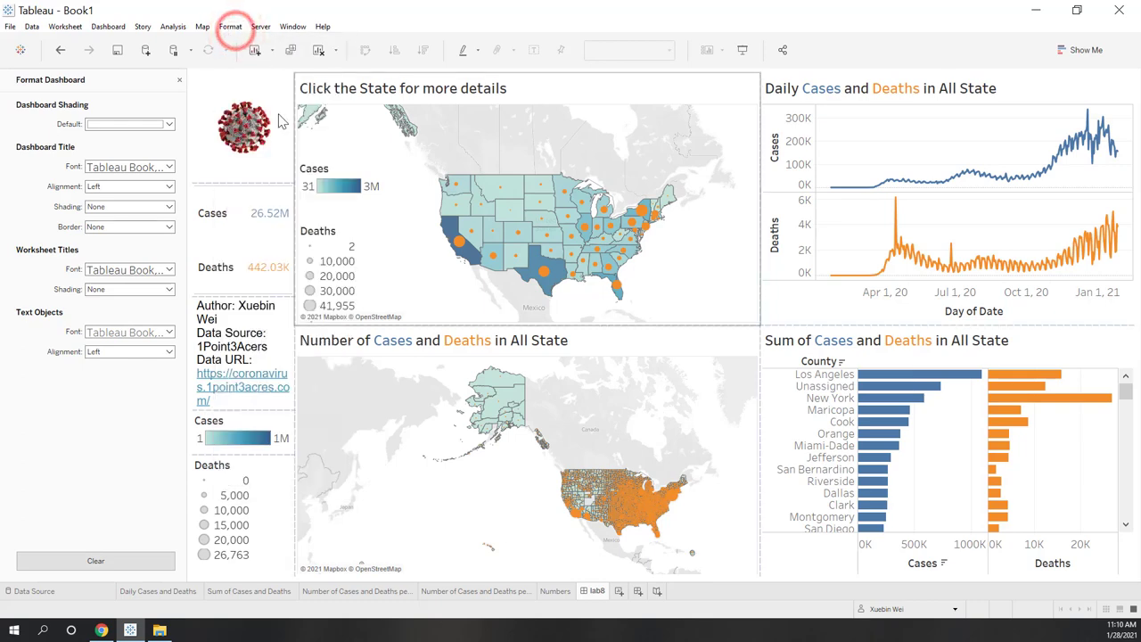
click(230, 25)
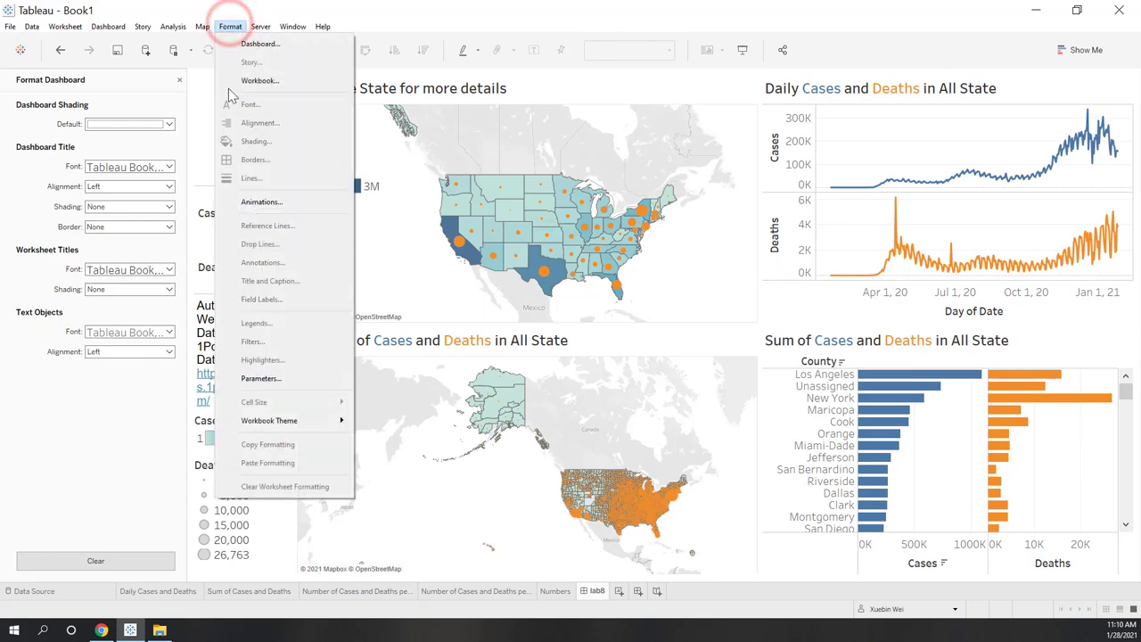
click(237, 81)
click(130, 135)
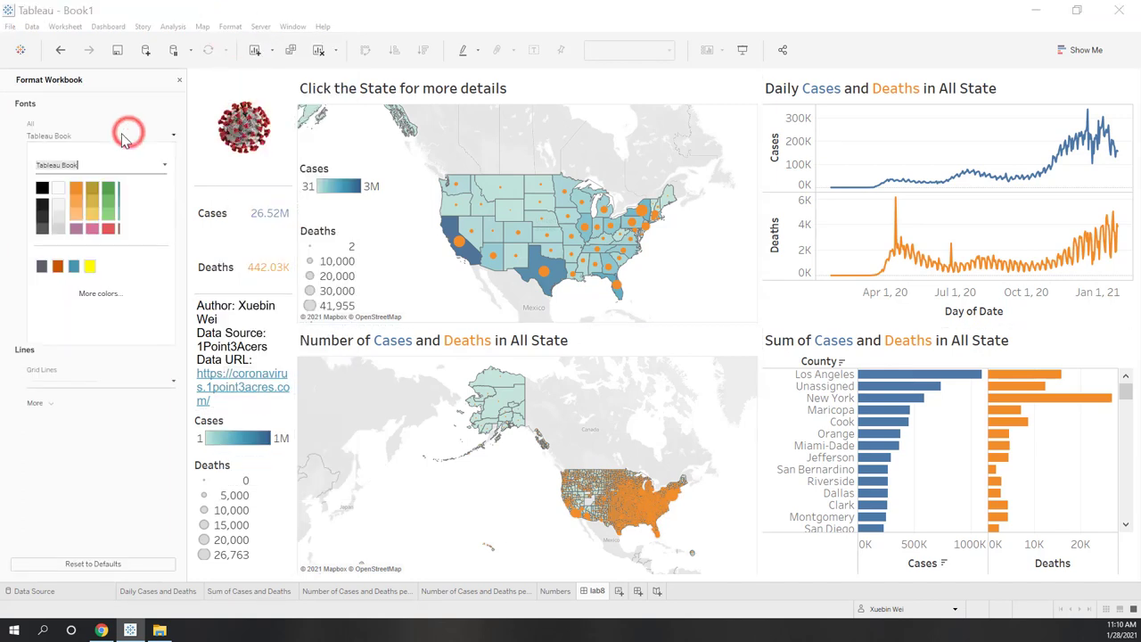
click(163, 168)
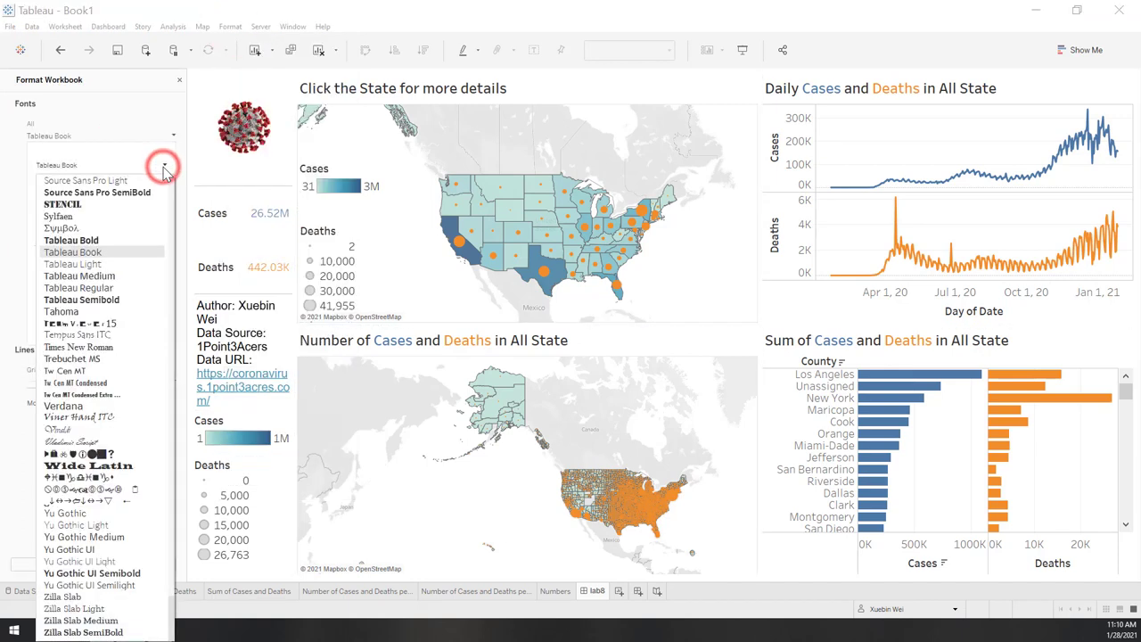
click(88, 253)
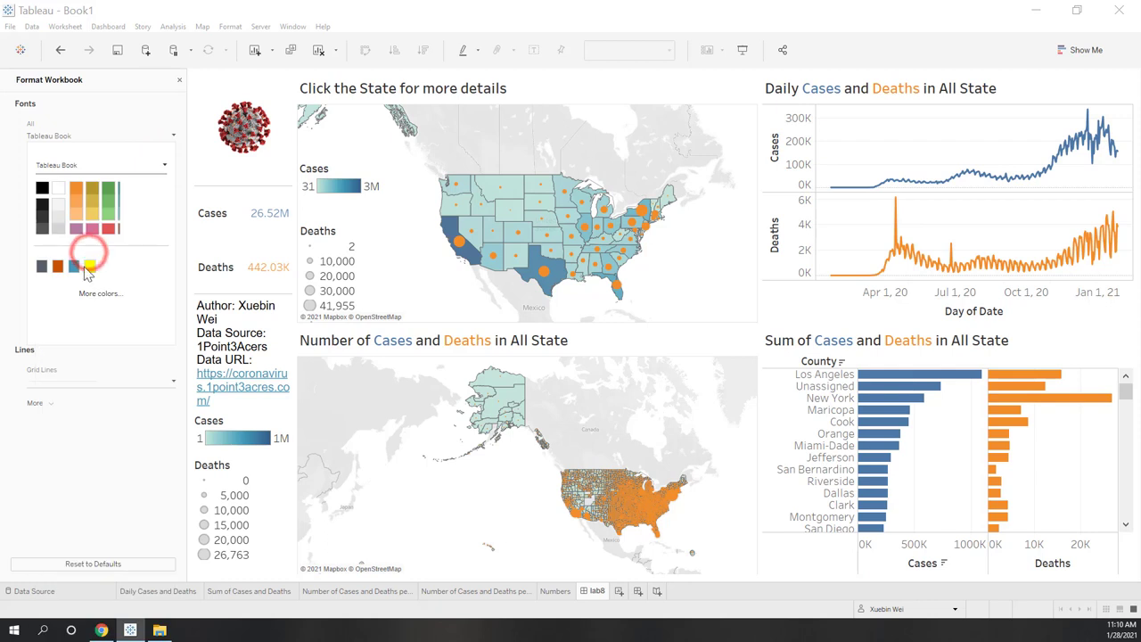
click(62, 530)
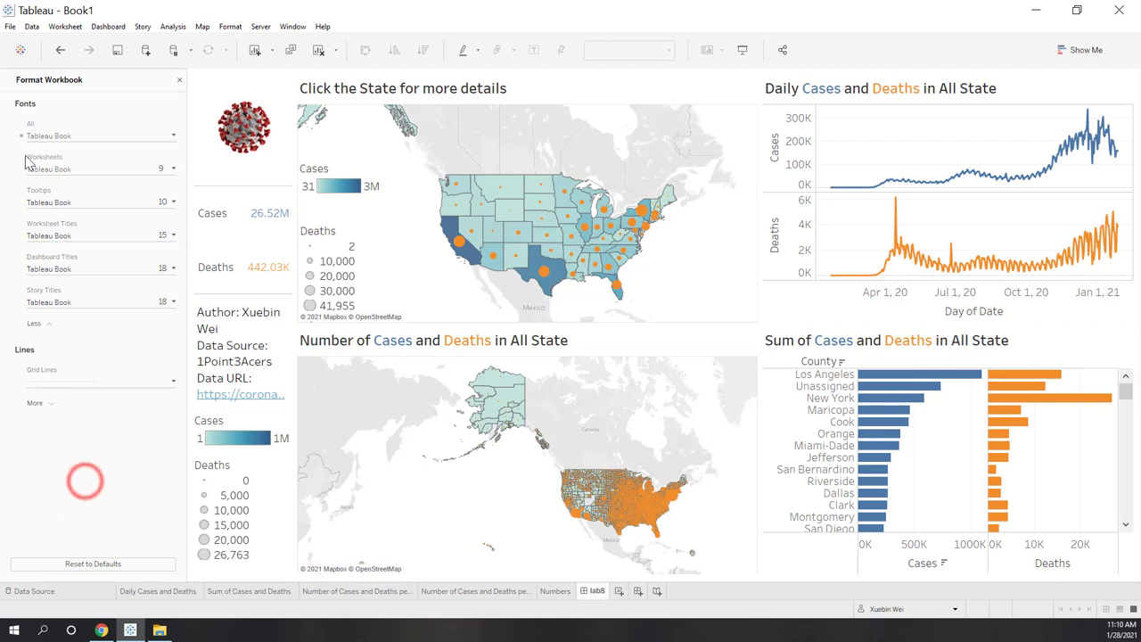
click(230, 26)
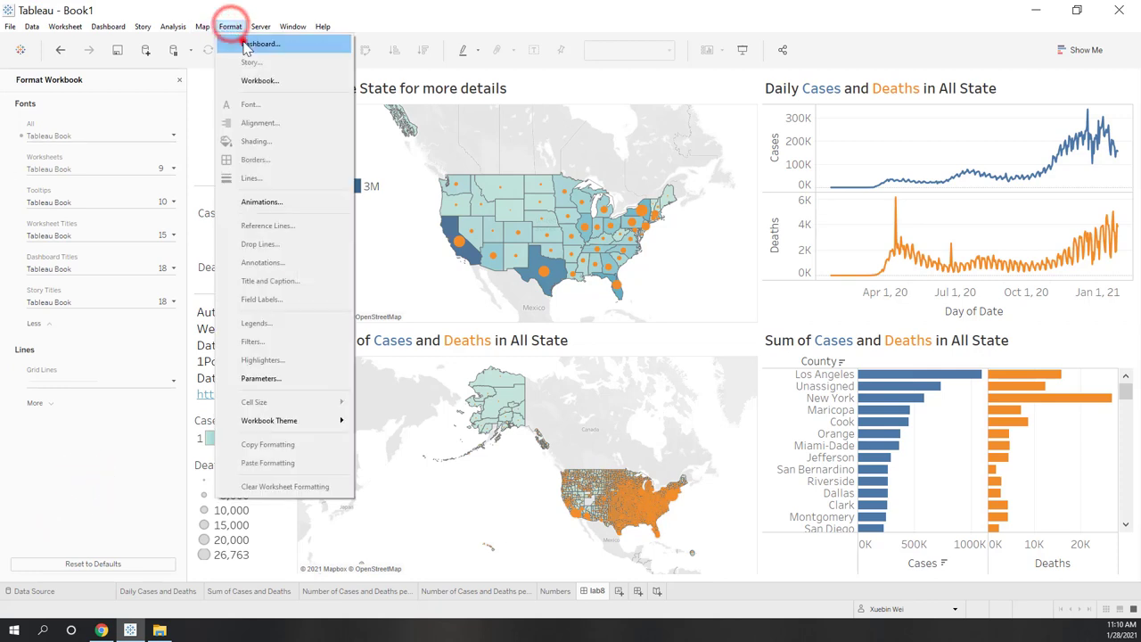
Step: Try light and darker grey dashboard shading, then set the dashboard shading to None
click(239, 42)
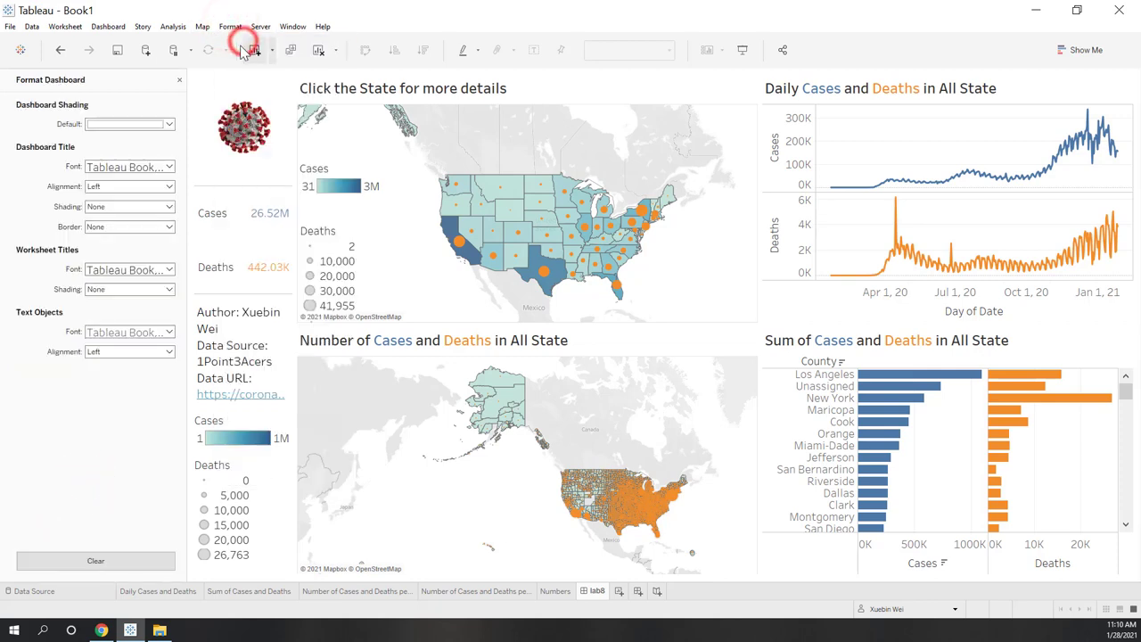
click(104, 124)
click(131, 163)
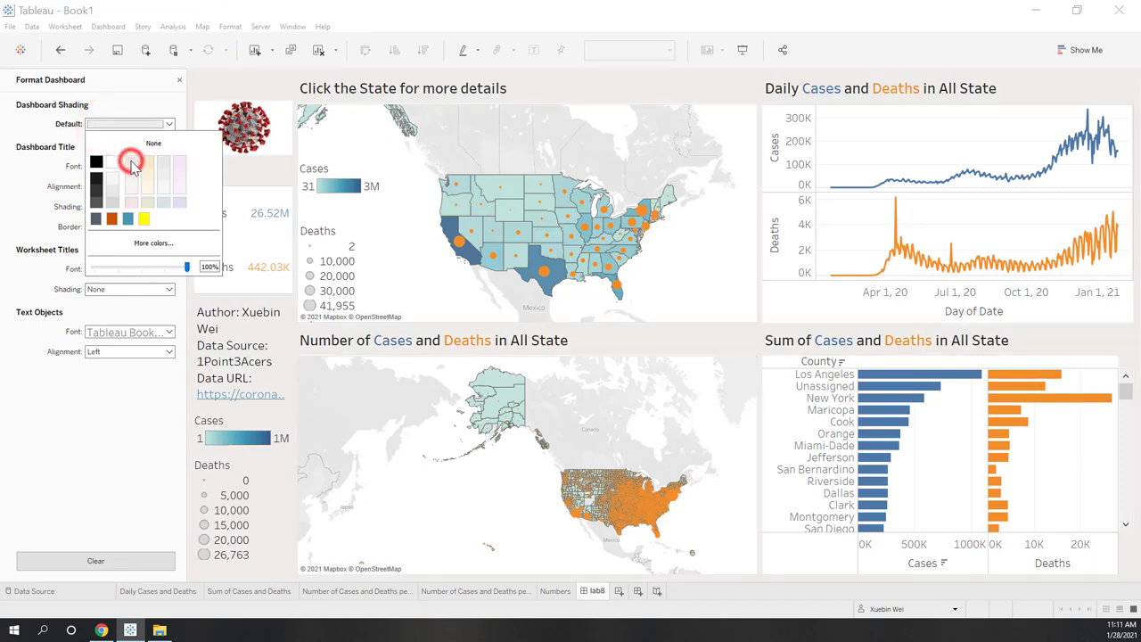
click(181, 192)
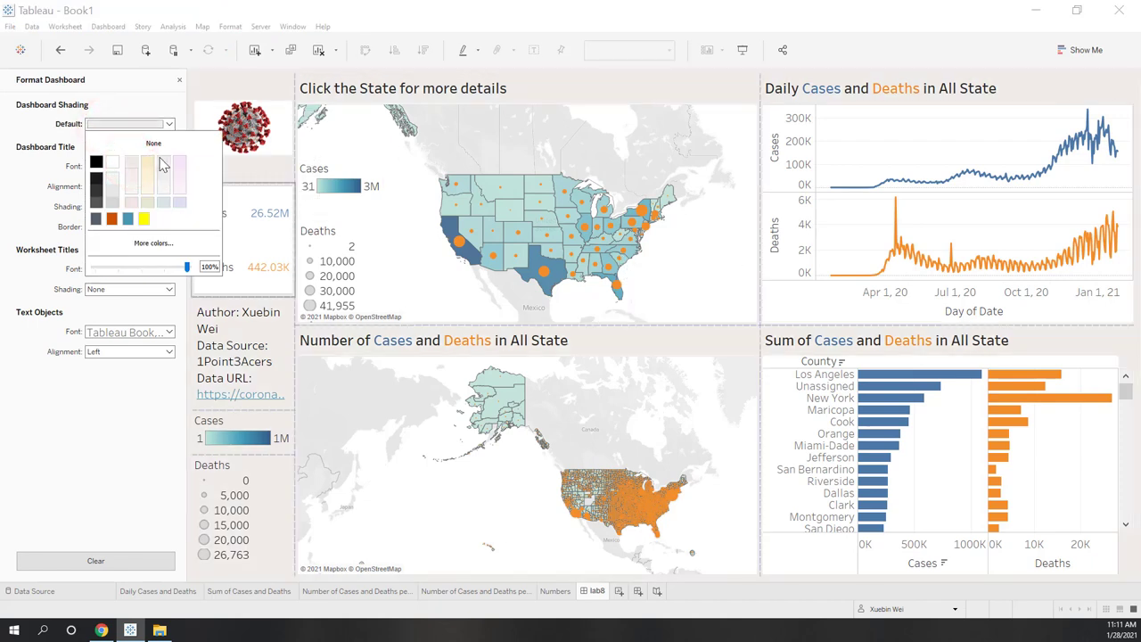
click(152, 142)
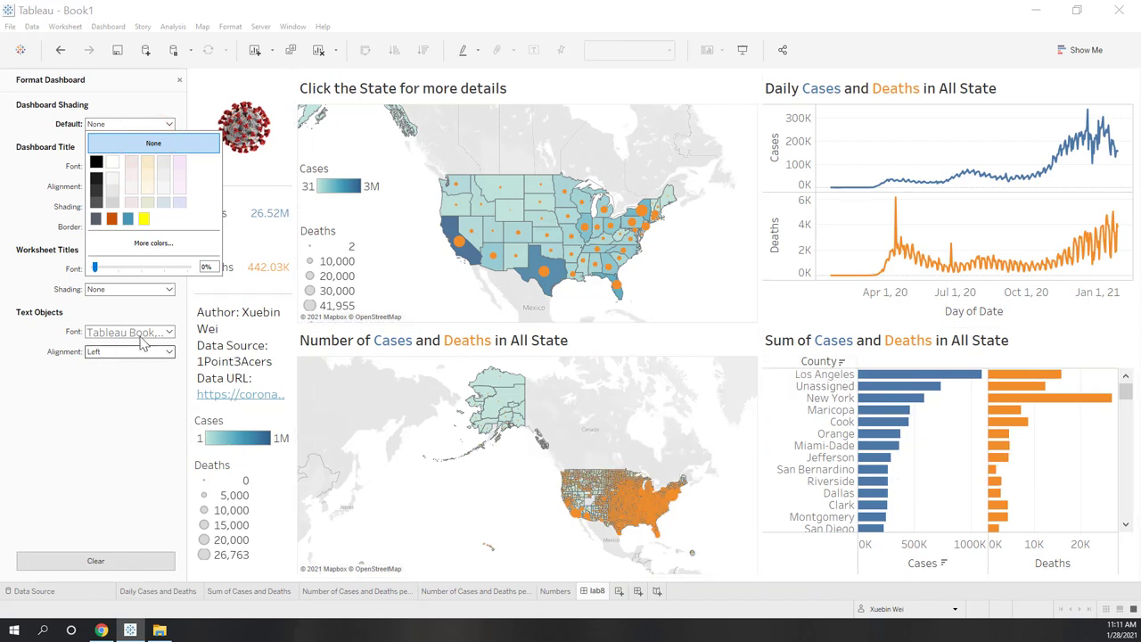
click(94, 497)
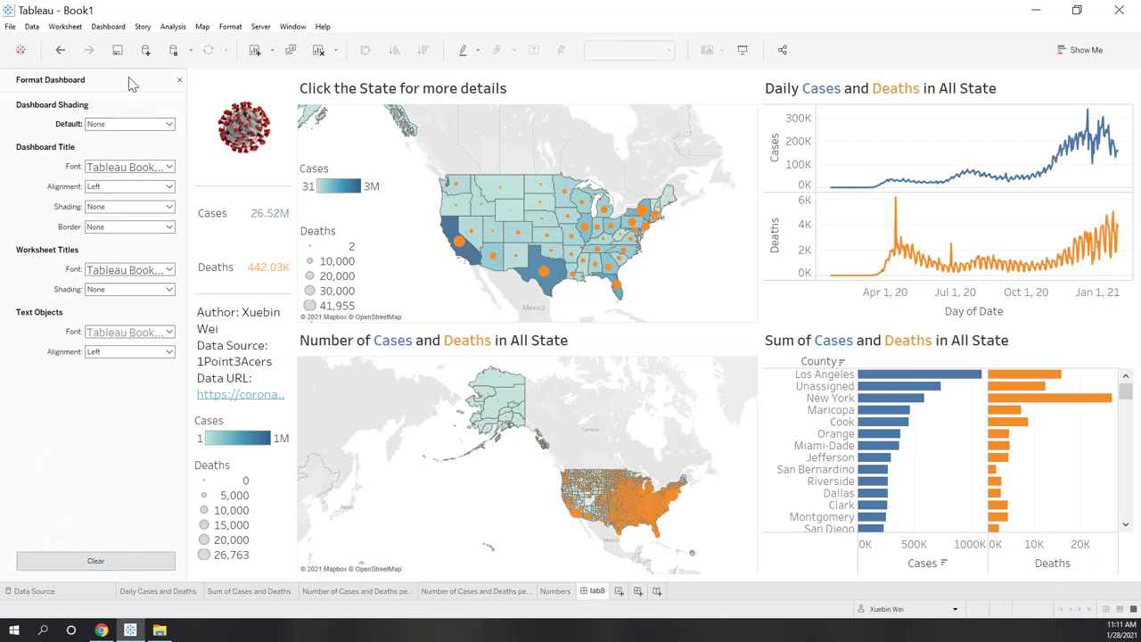
Step: Close dashboard formatting and try adding a Web Page object to the left column, then cancel it
click(180, 80)
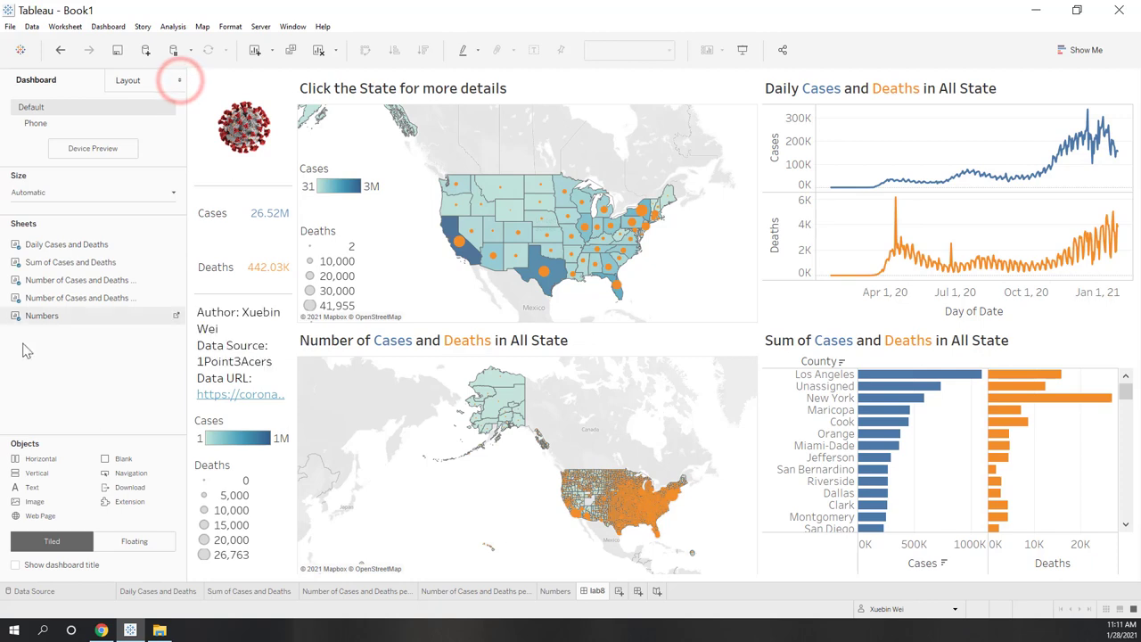
click(104, 406)
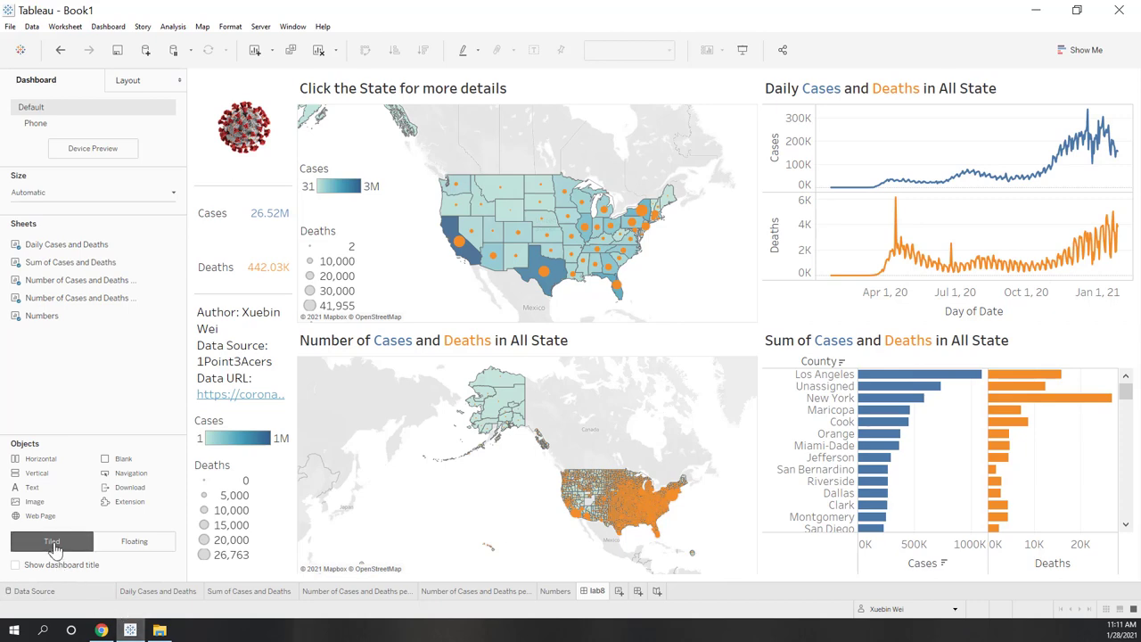
drag(43, 524, 234, 396)
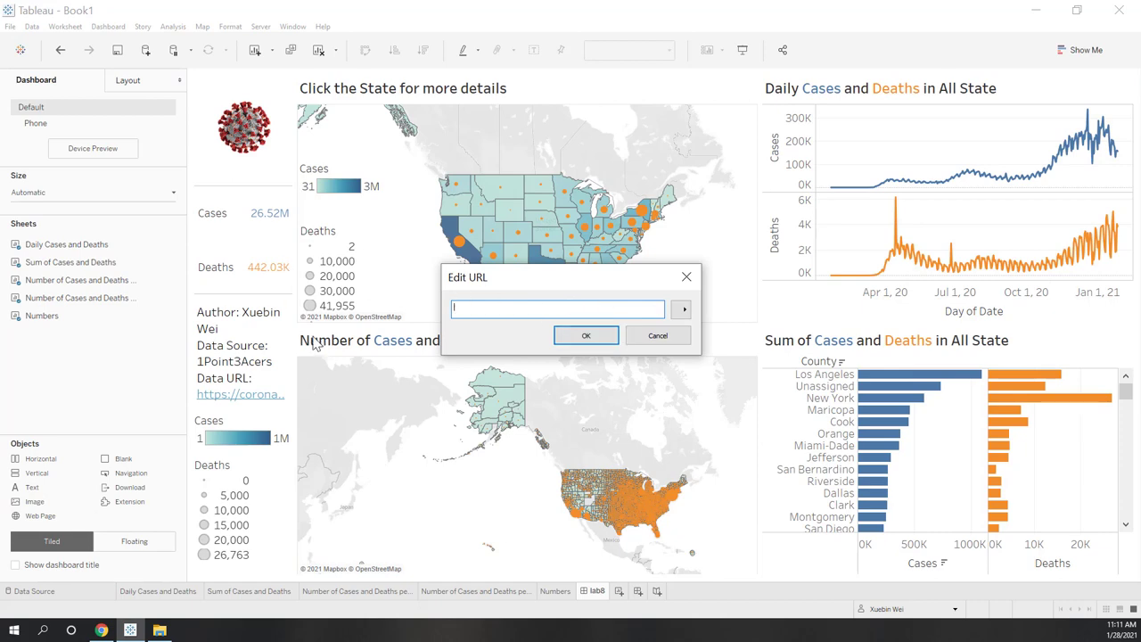
click(667, 339)
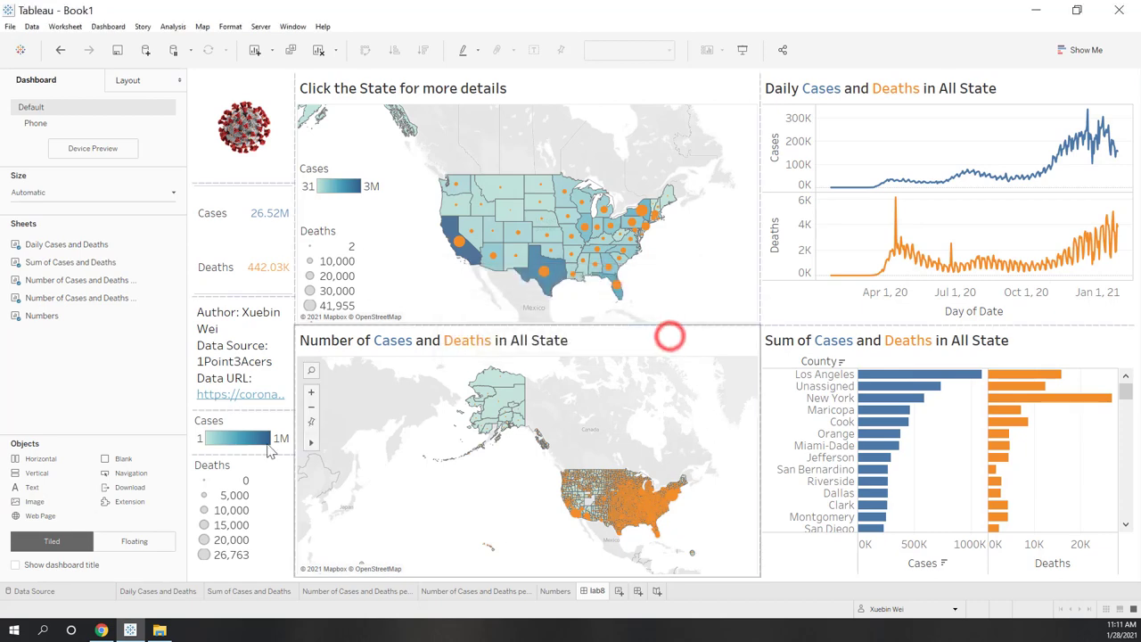
Step: Add a Navigation button with target None to the left column, then remove it again
drag(186, 464, 238, 398)
click(301, 371)
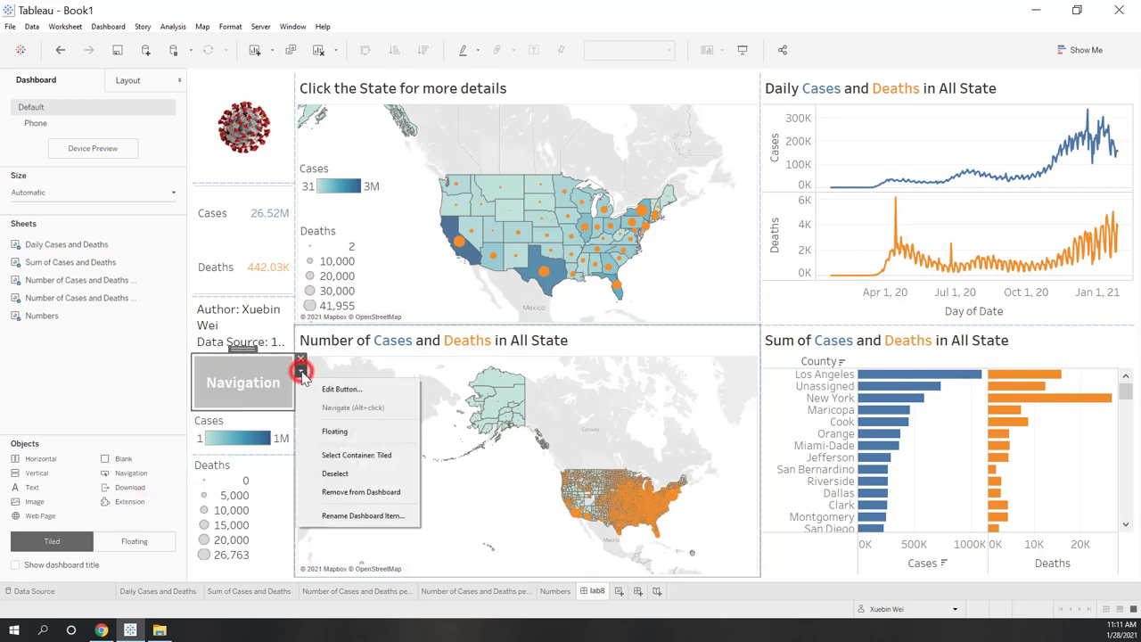
click(320, 386)
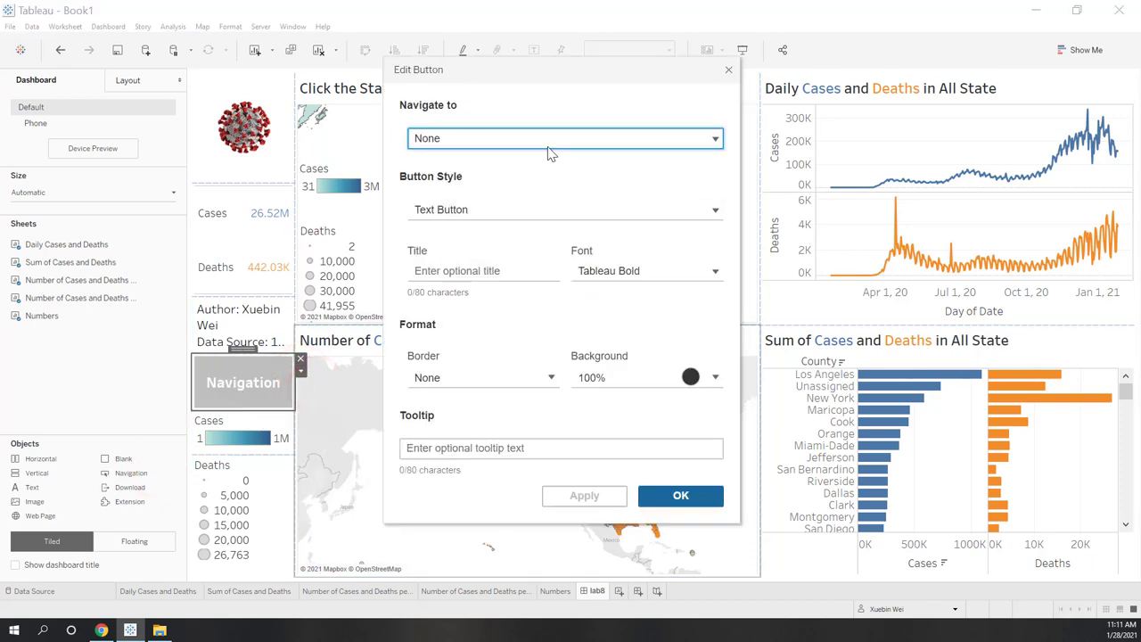
click(546, 139)
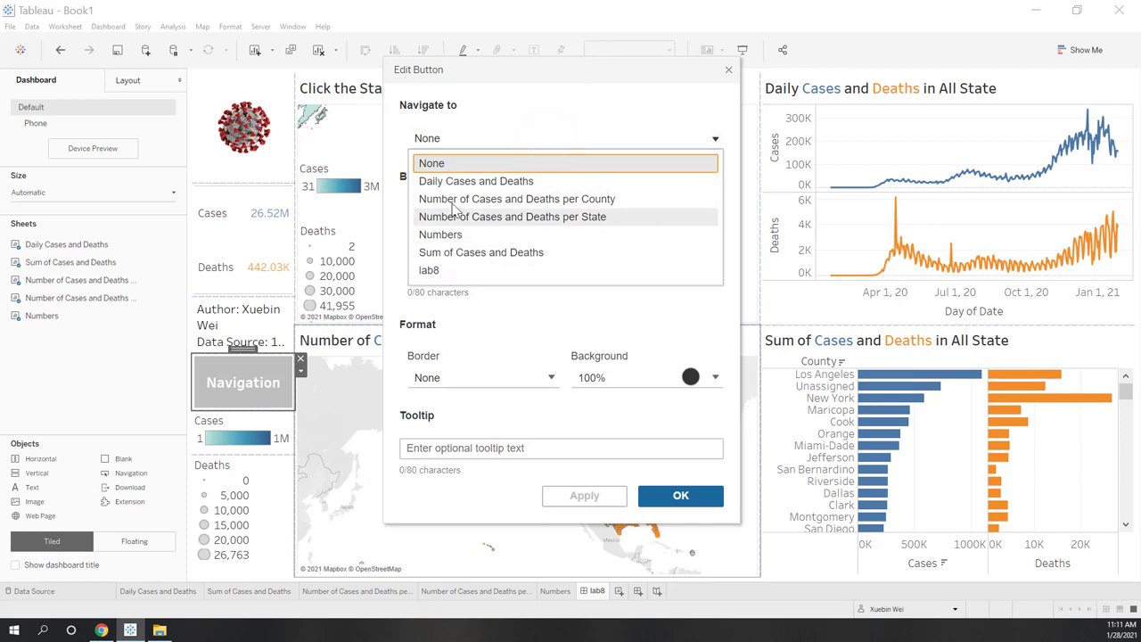
click(647, 167)
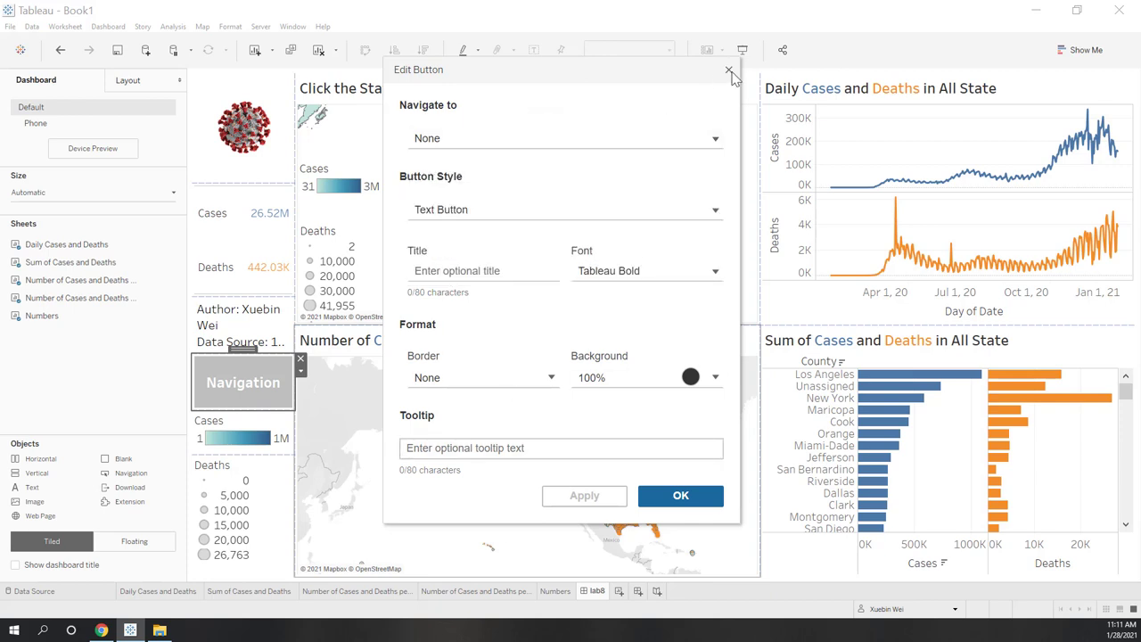
click(729, 71)
click(300, 359)
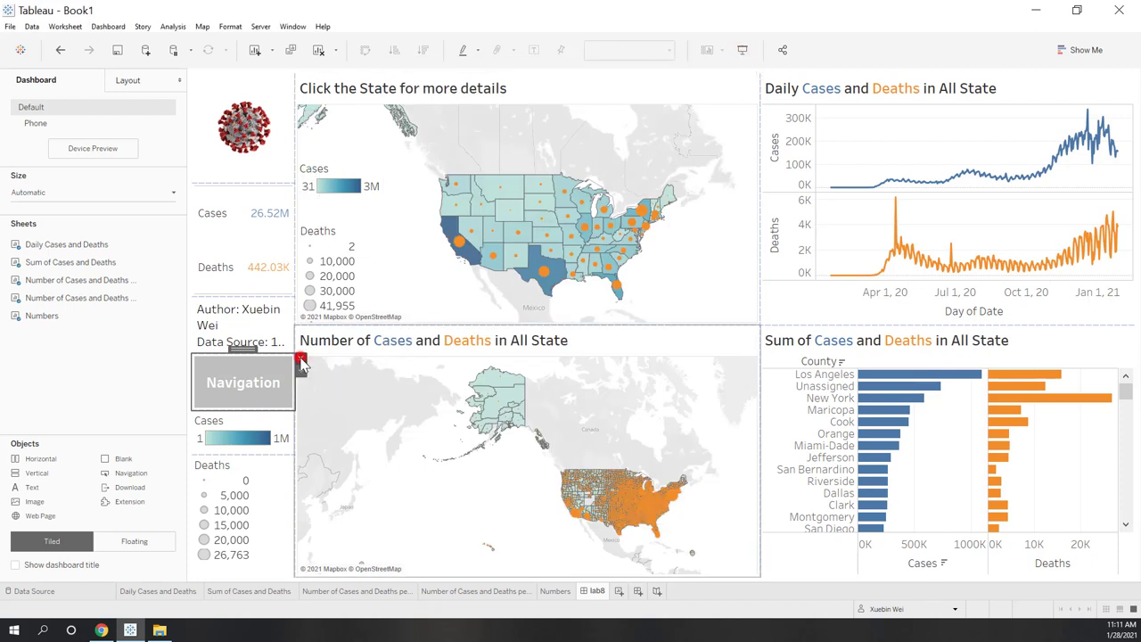
click(104, 397)
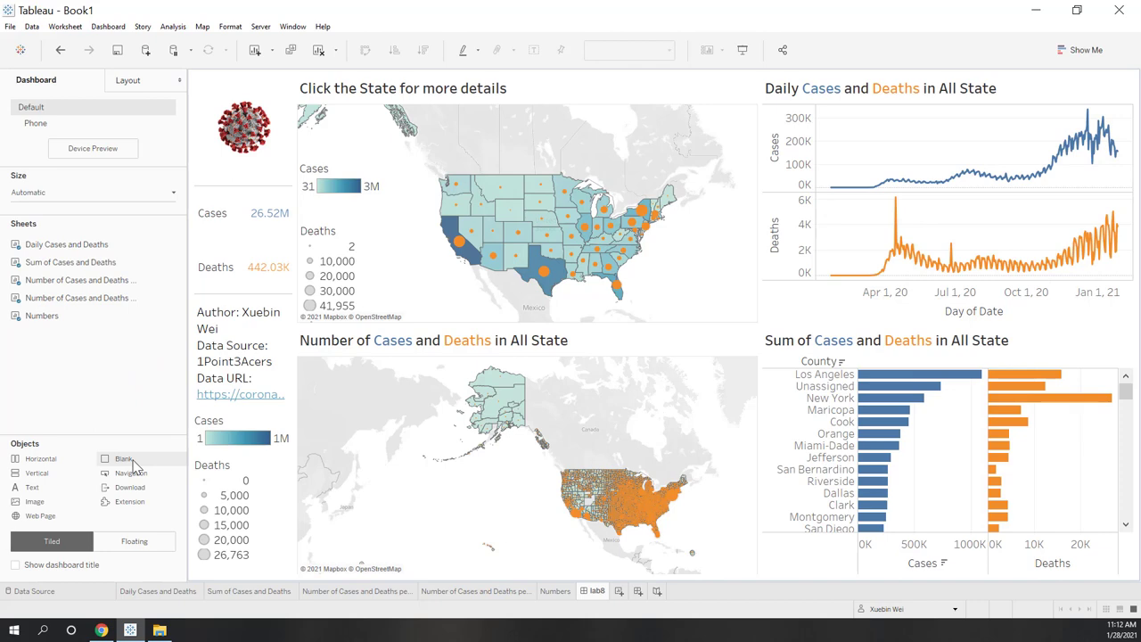
Step: Add a Blank spacer below the Cases/Deaths totals and raise the author text so its Data URL shows
drag(174, 399, 254, 98)
drag(114, 299, 292, 100)
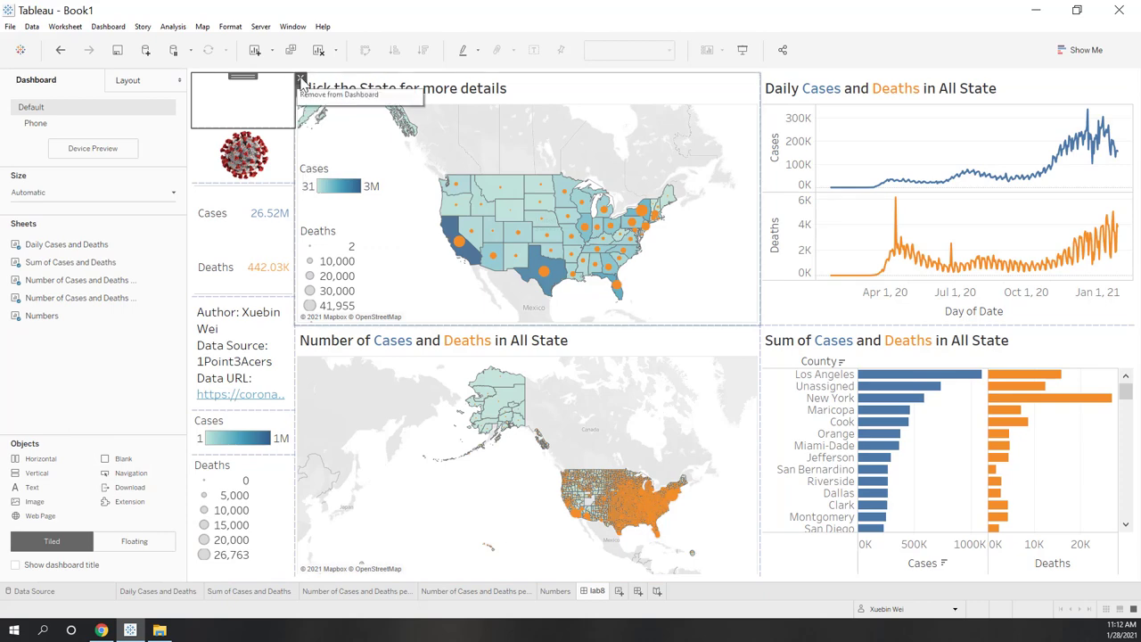
click(301, 78)
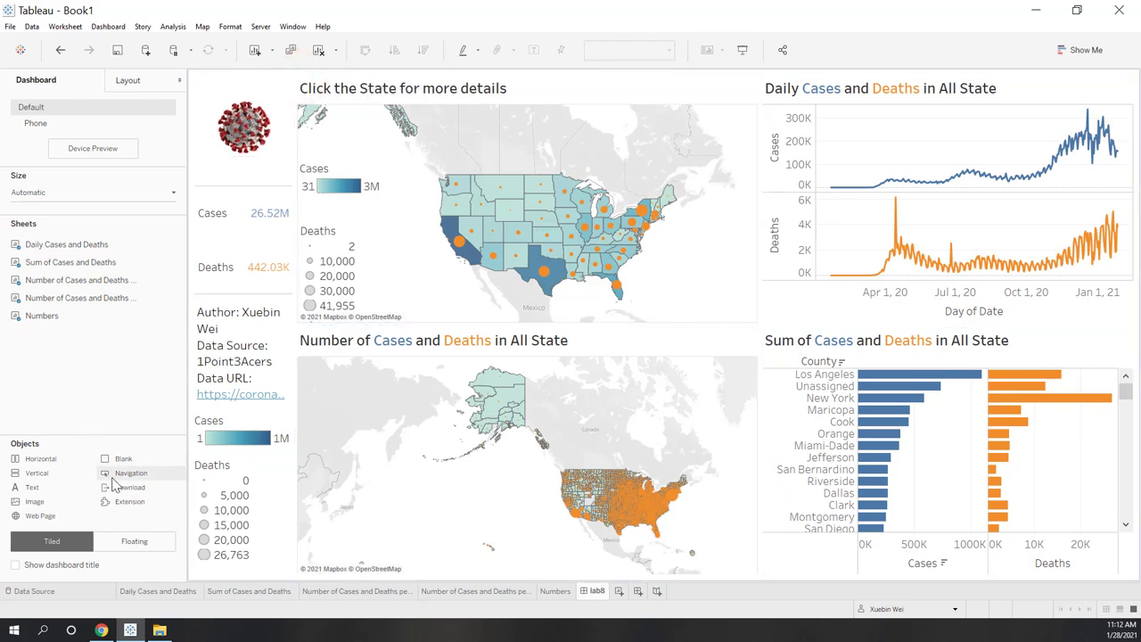
drag(124, 458, 214, 306)
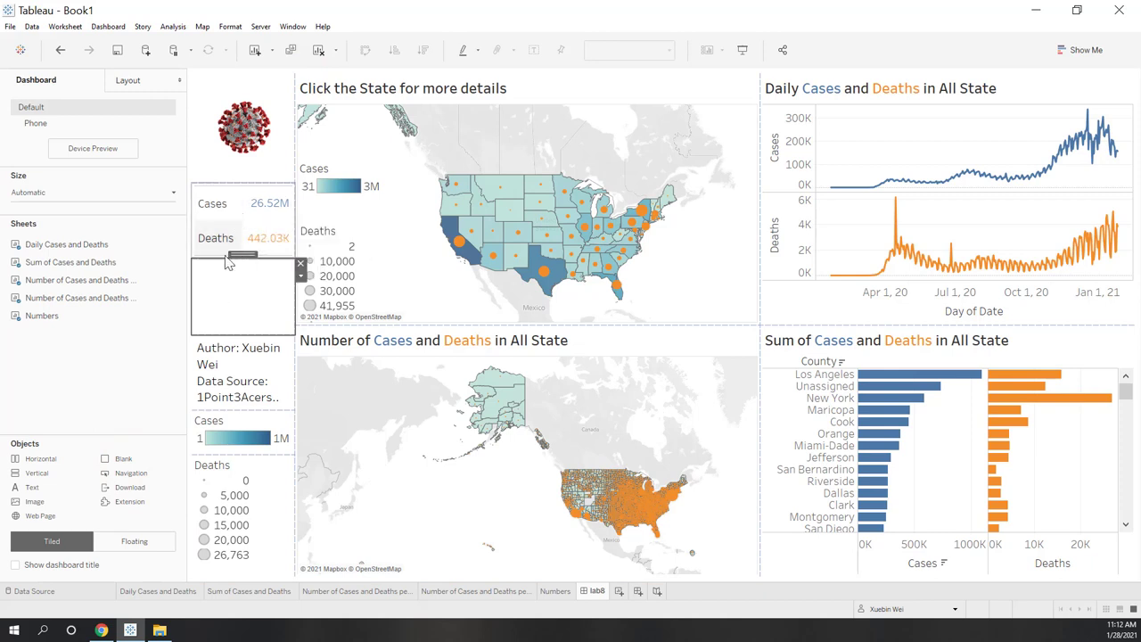
mouse_move(220, 257)
mouse_down()
mouse_move(224, 237)
mouse_move(221, 276)
mouse_move(222, 254)
mouse_up()
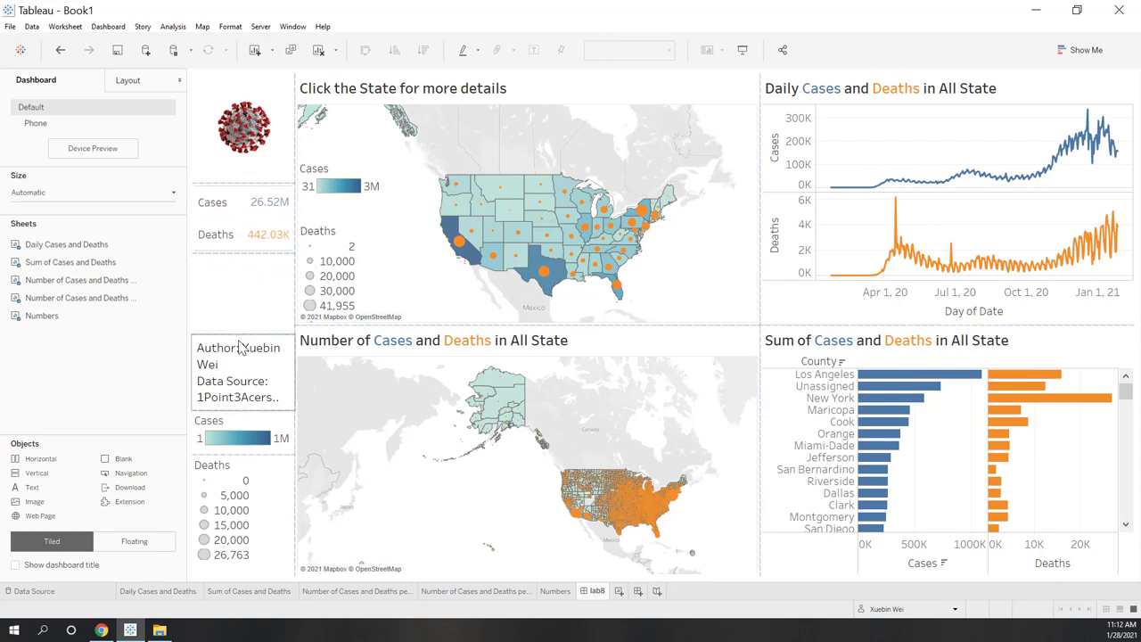
drag(234, 335, 237, 299)
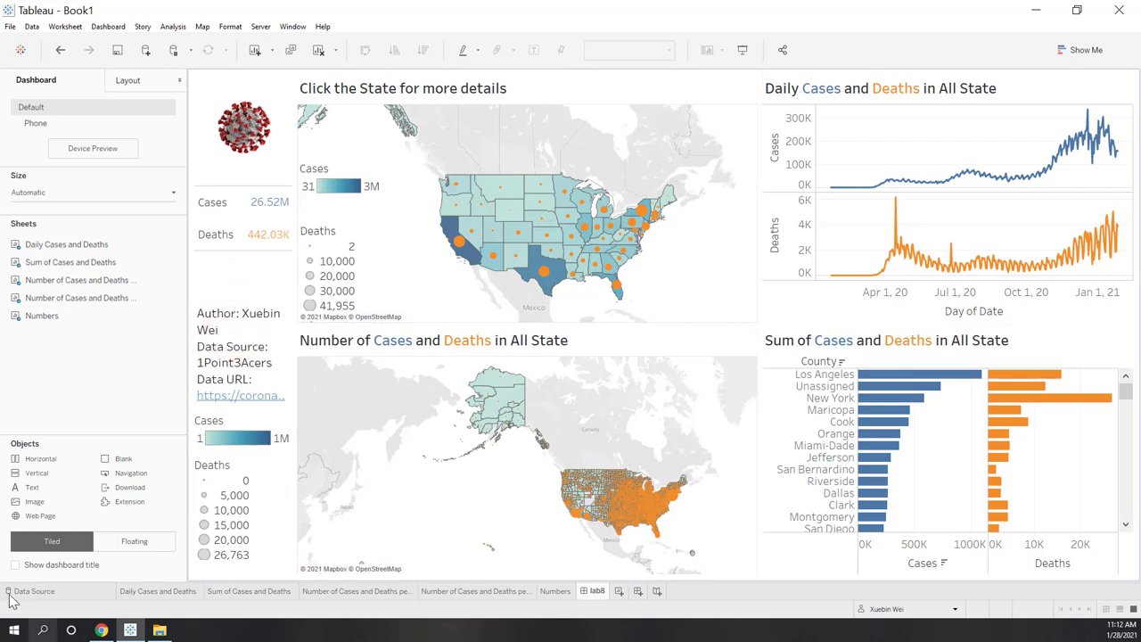
Step: Turn on the lab8 dashboard title, add another Blank spacer, and resize the author text box
click(35, 566)
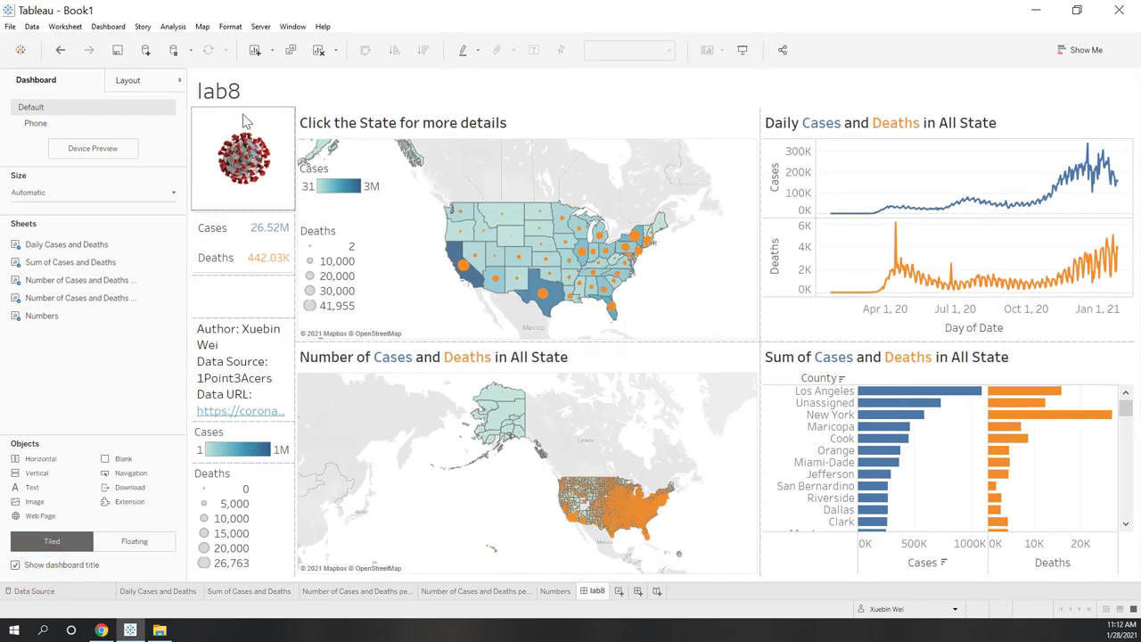
drag(121, 458, 268, 153)
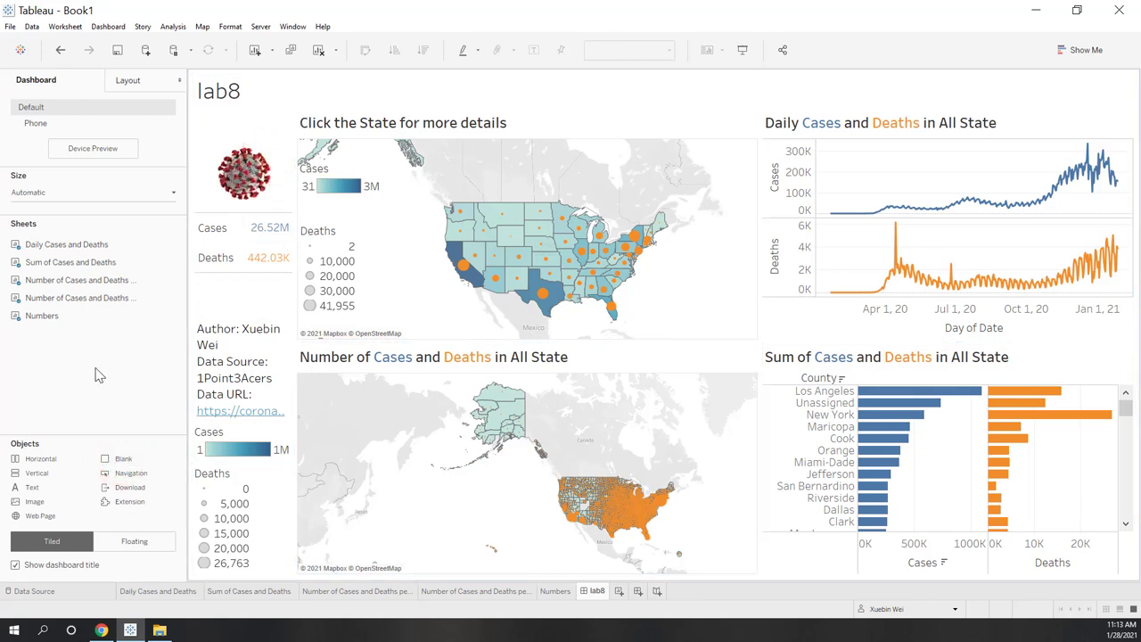
click(224, 365)
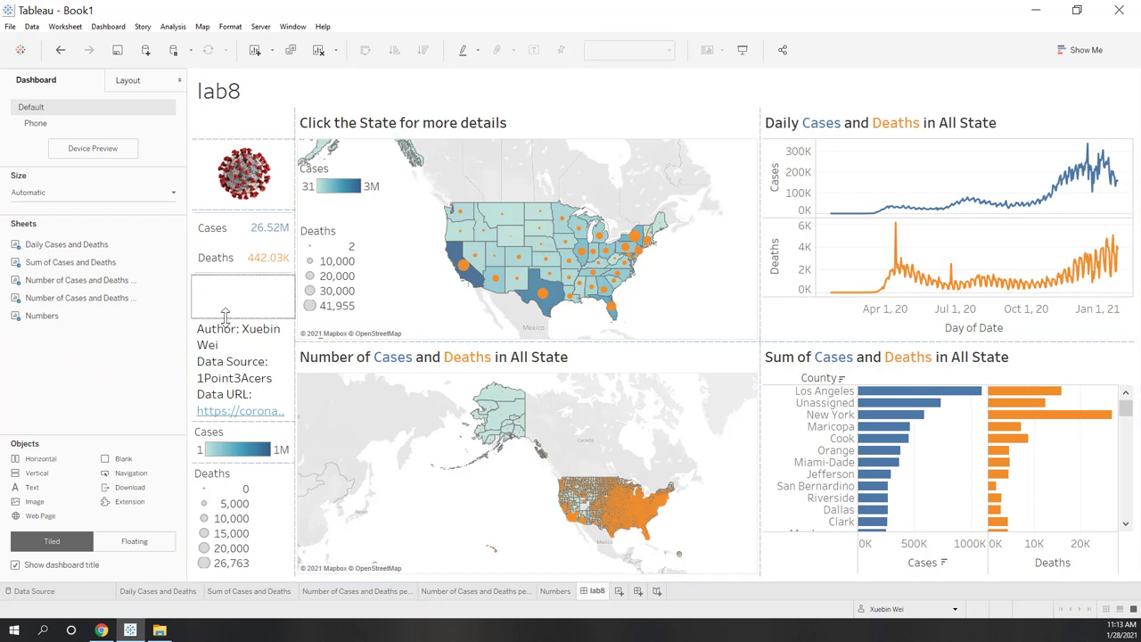
drag(223, 318, 225, 296)
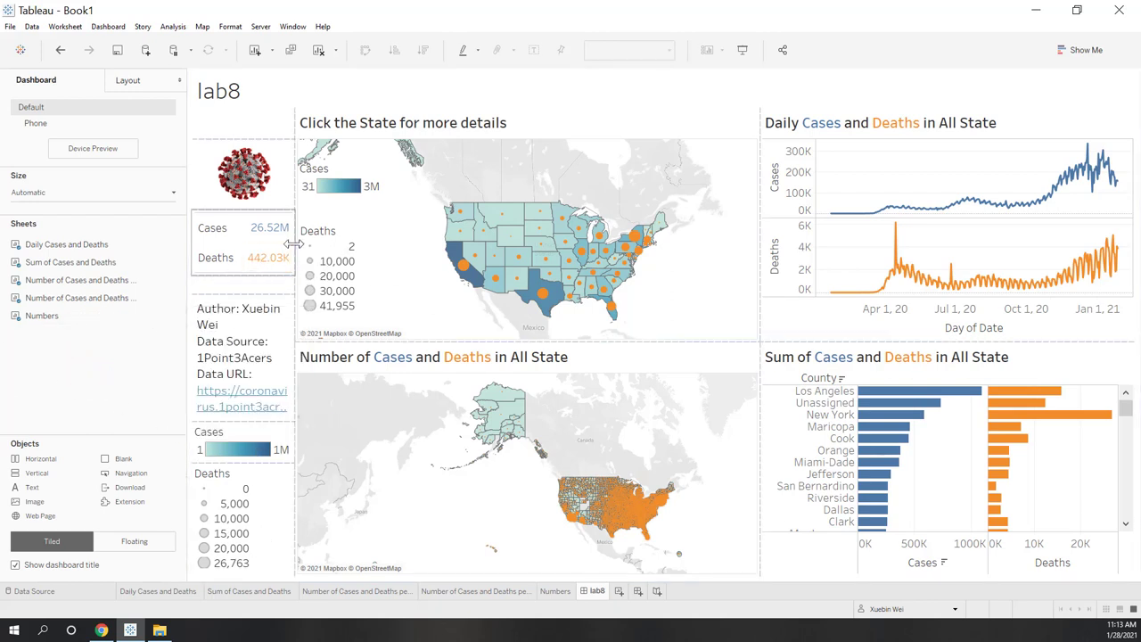
click(443, 344)
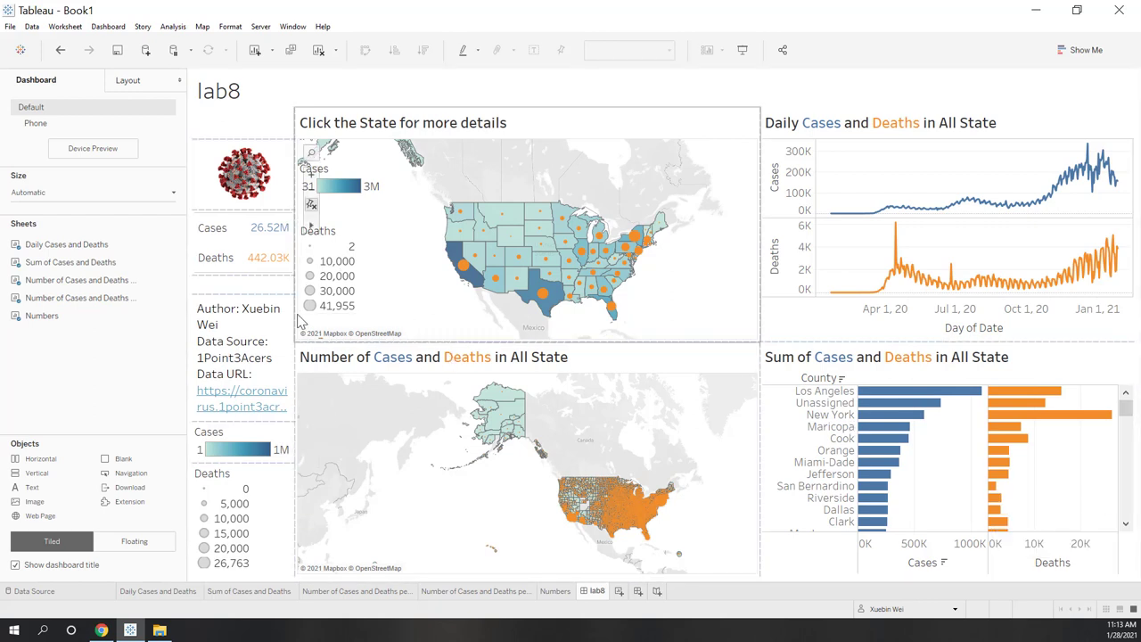
mouse_move(143, 259)
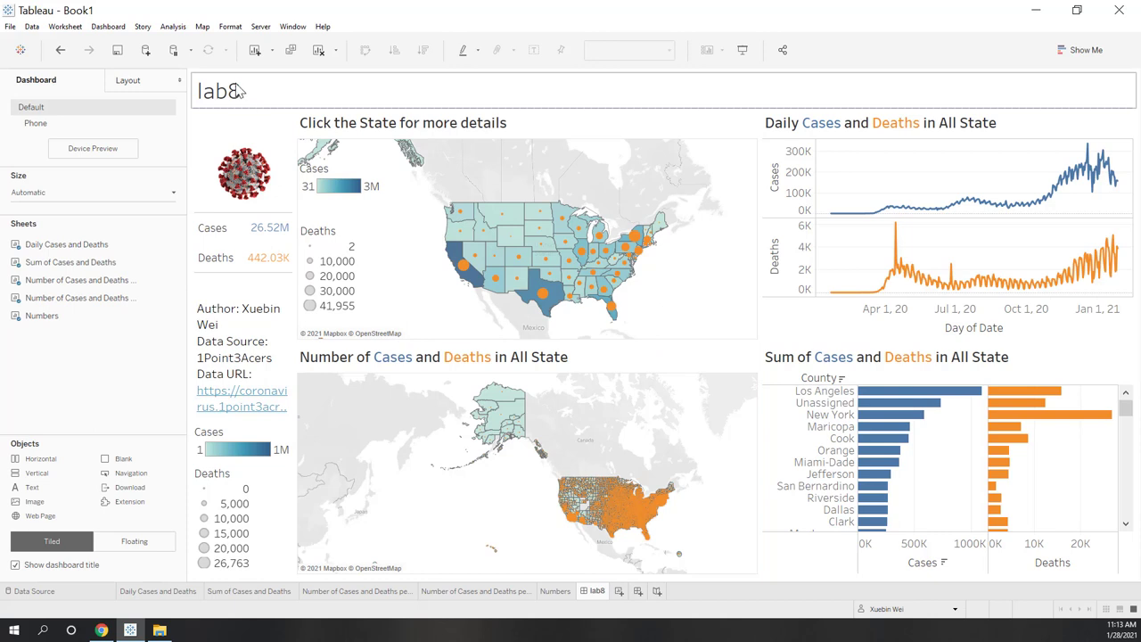
Step: Replace the dashboard title placeholder with 'Covid19 in the USA'
double_click(234, 89)
click(730, 282)
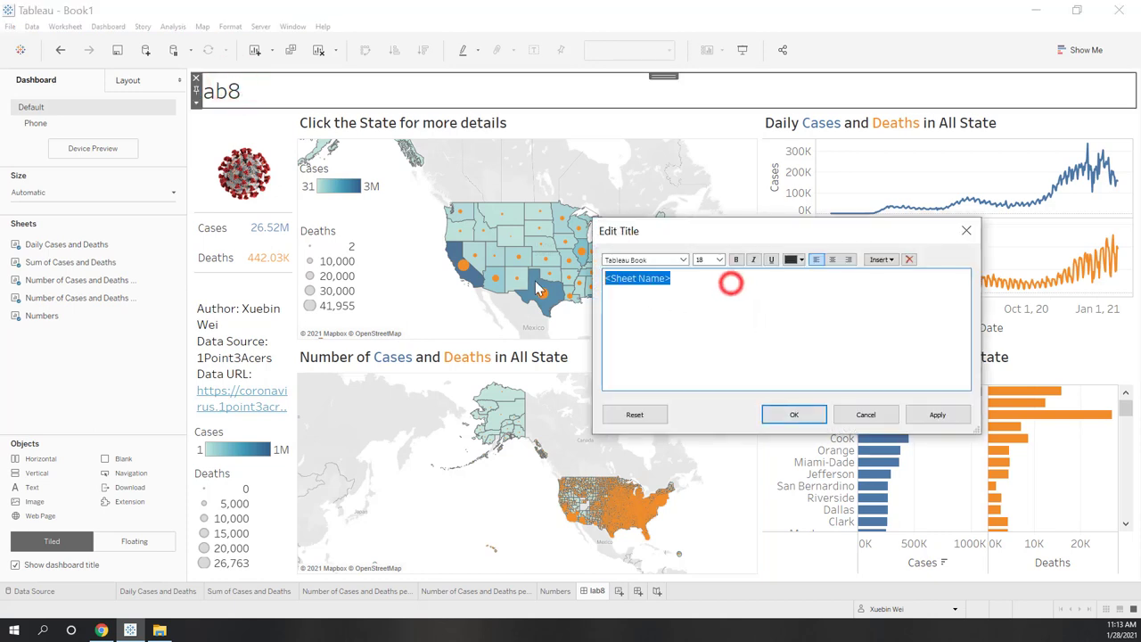
text(Covid)
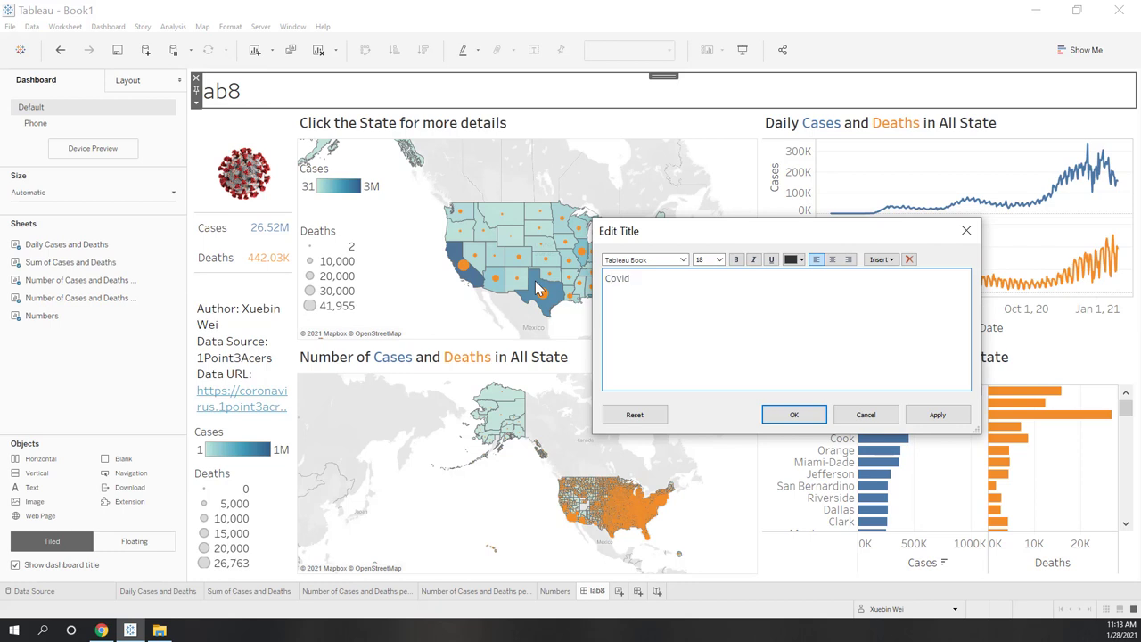
text(19 in U)
text(SA)
key(Left)
key(Left)
key(Left)
text(the)
Step: Centre and bold the 'Covid19 in the USA' title and confirm it
key(ctrl+a)
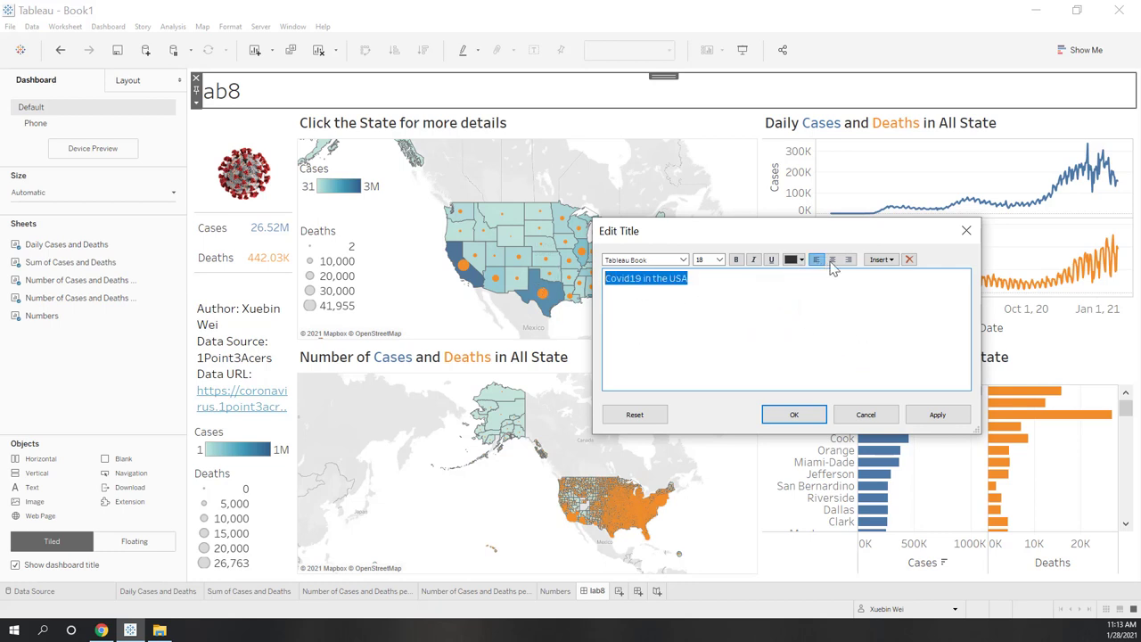
click(832, 261)
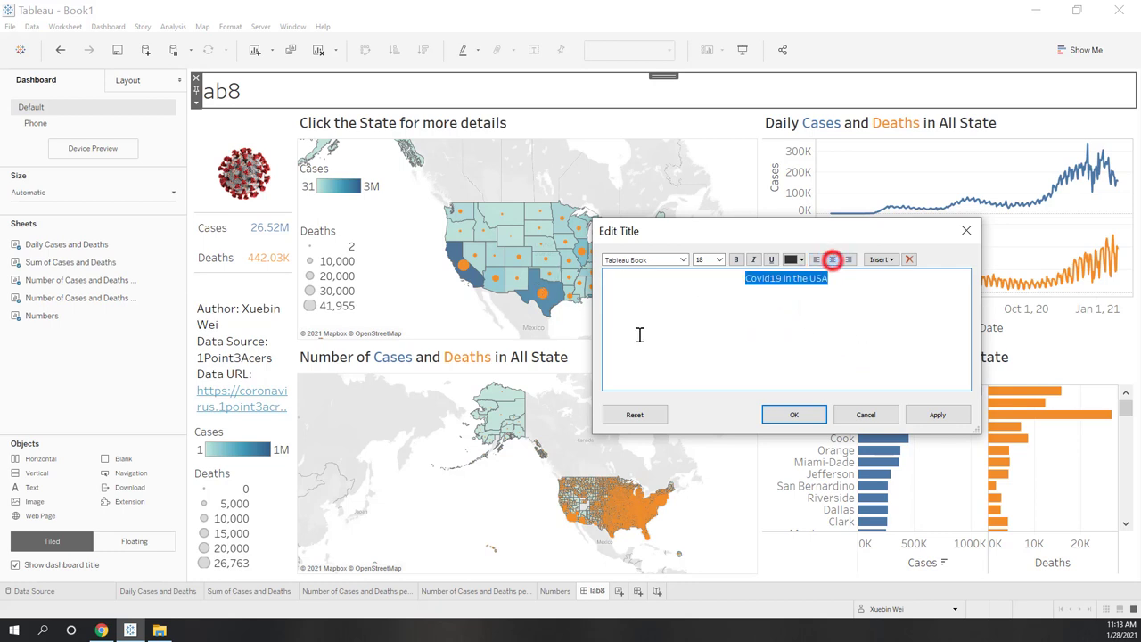
click(737, 259)
click(821, 289)
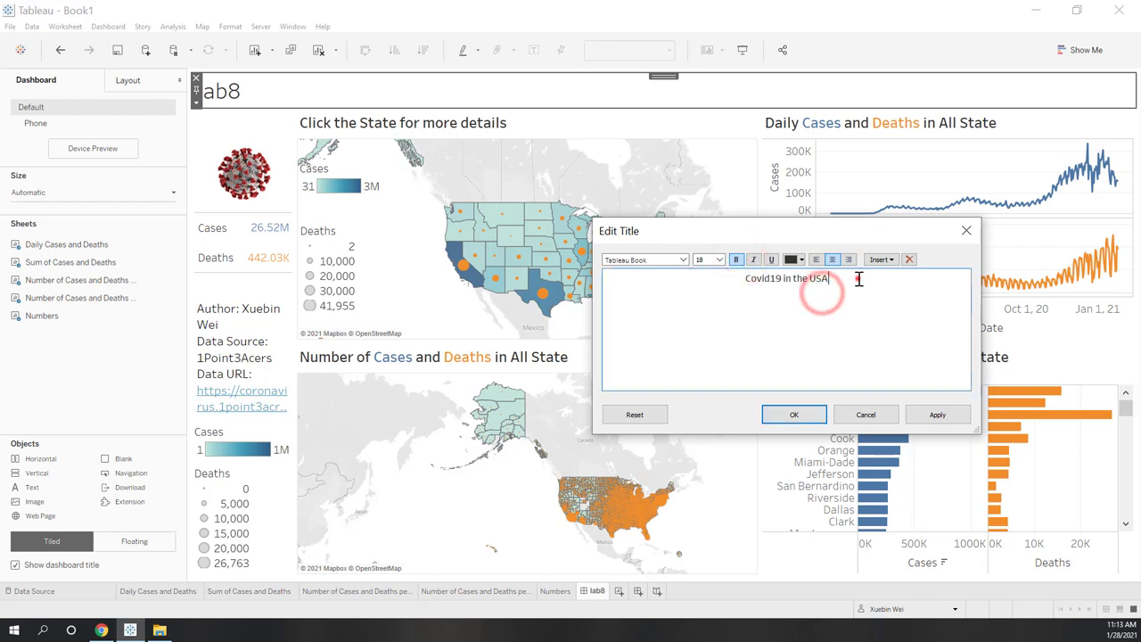
click(878, 259)
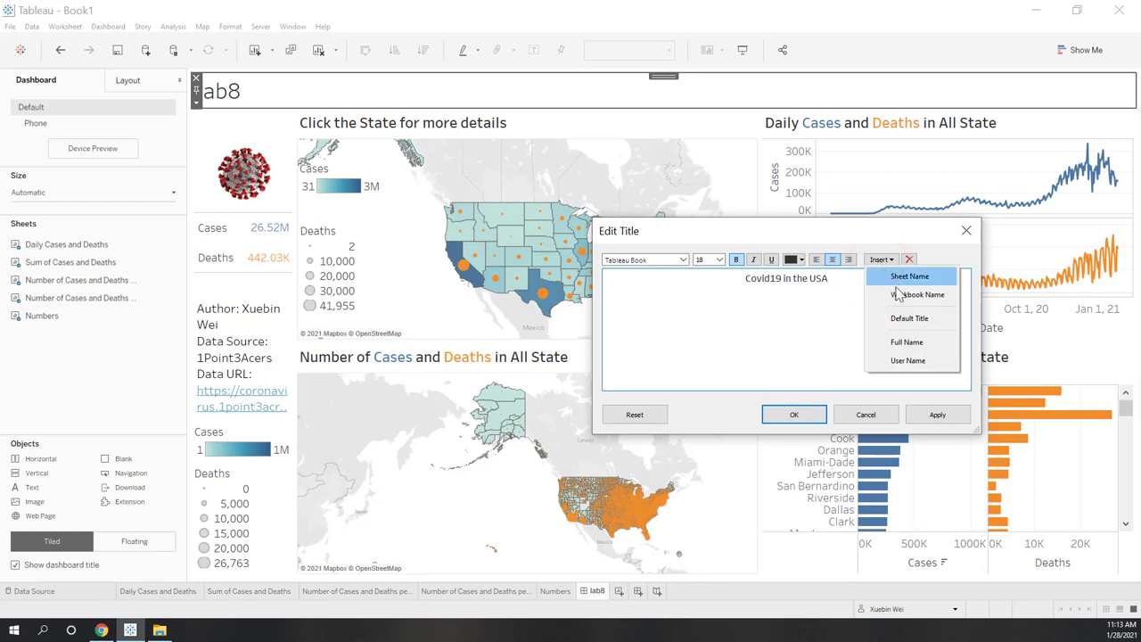
click(765, 348)
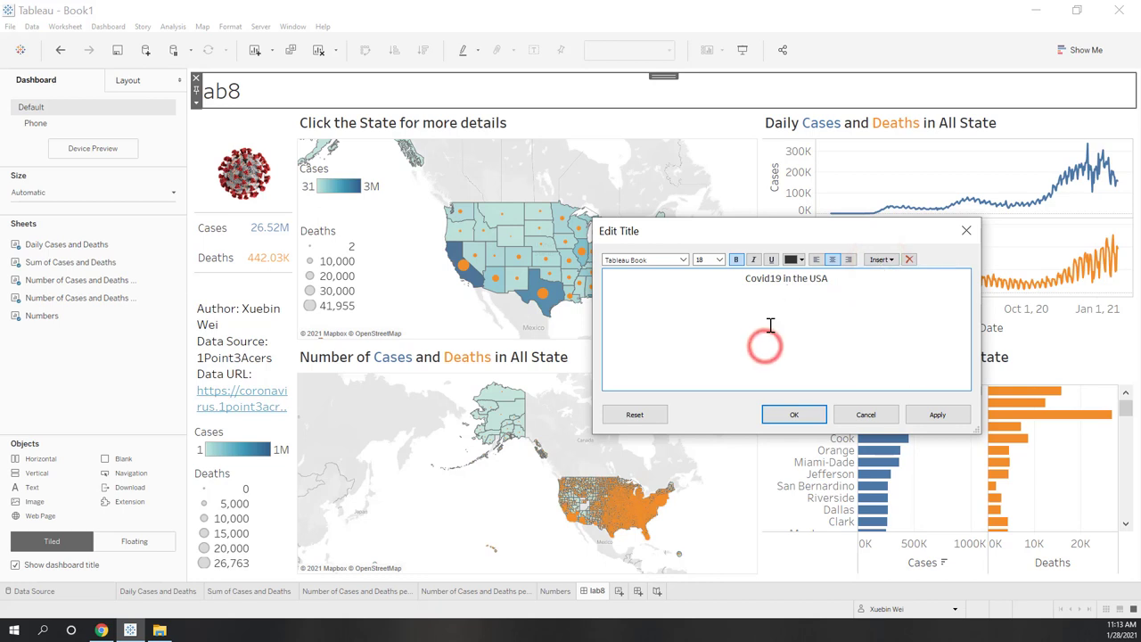
key(BackSpace)
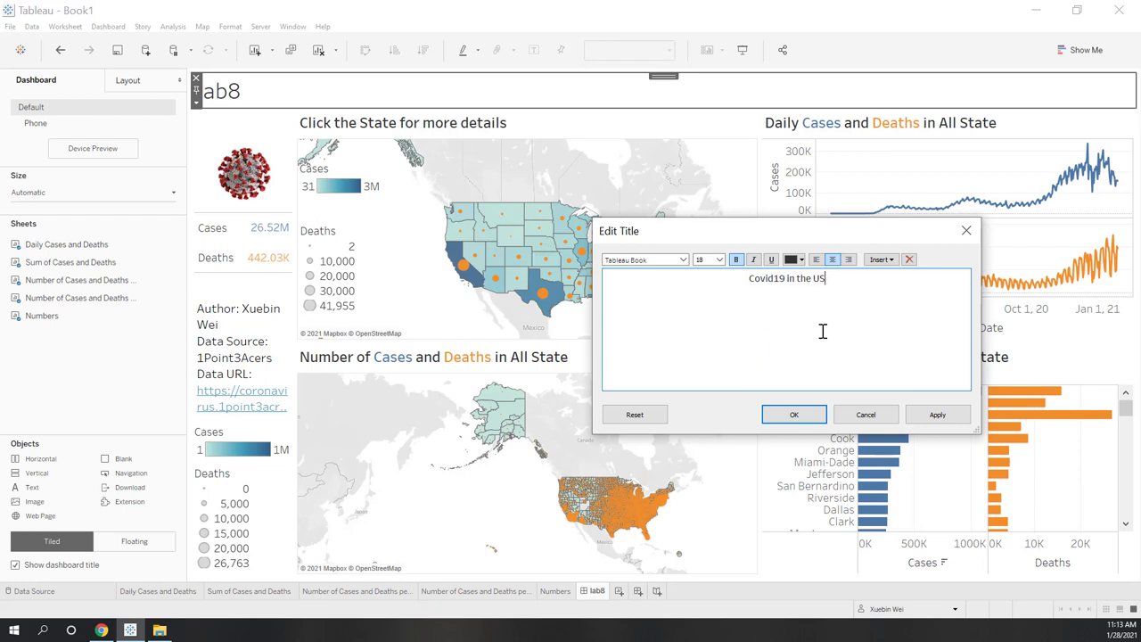
text(A)
click(794, 415)
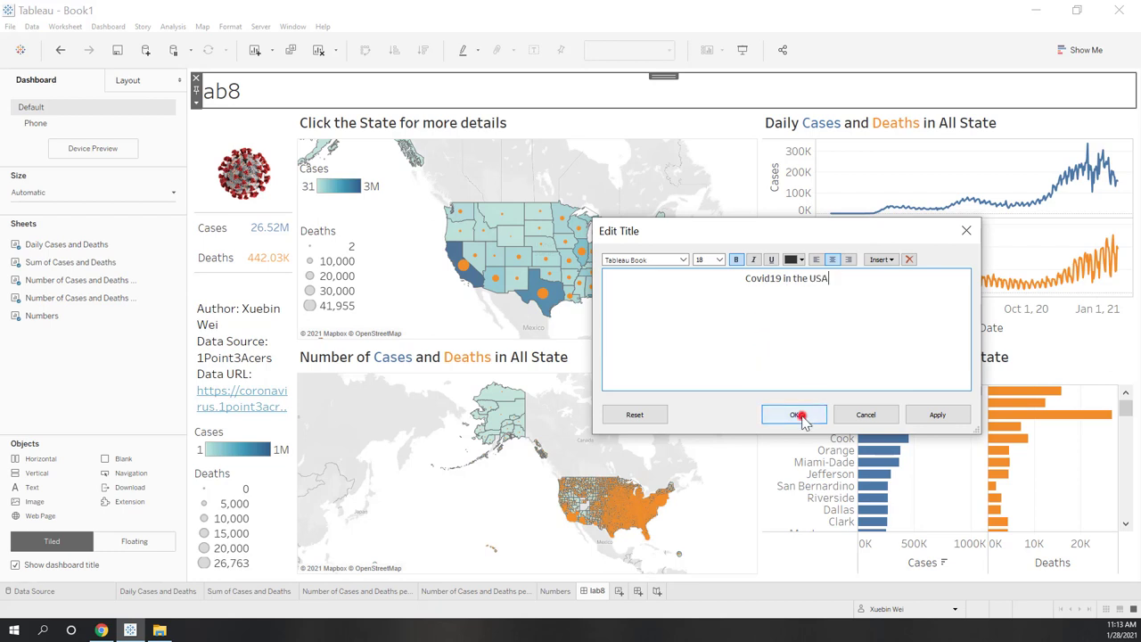
click(127, 360)
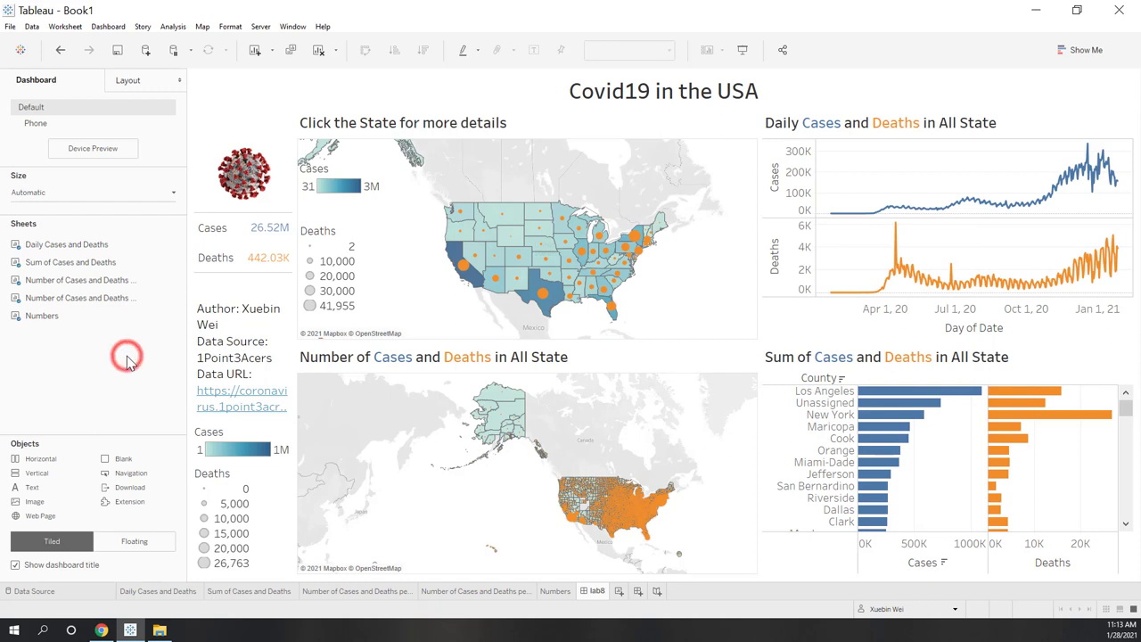
double_click(468, 126)
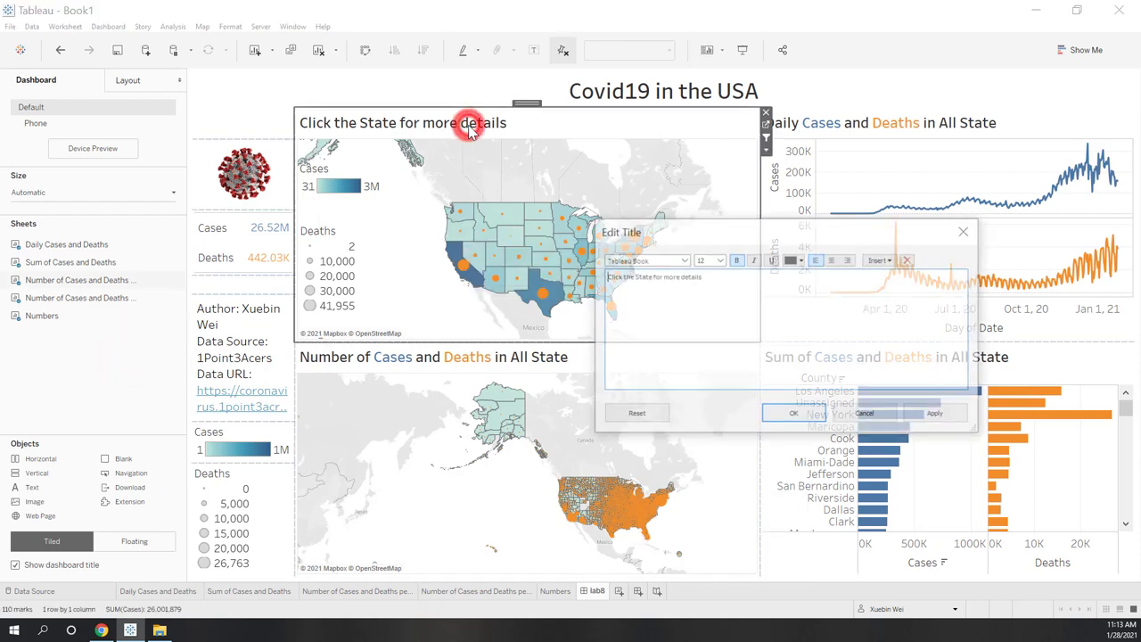
click(756, 282)
key(Return)
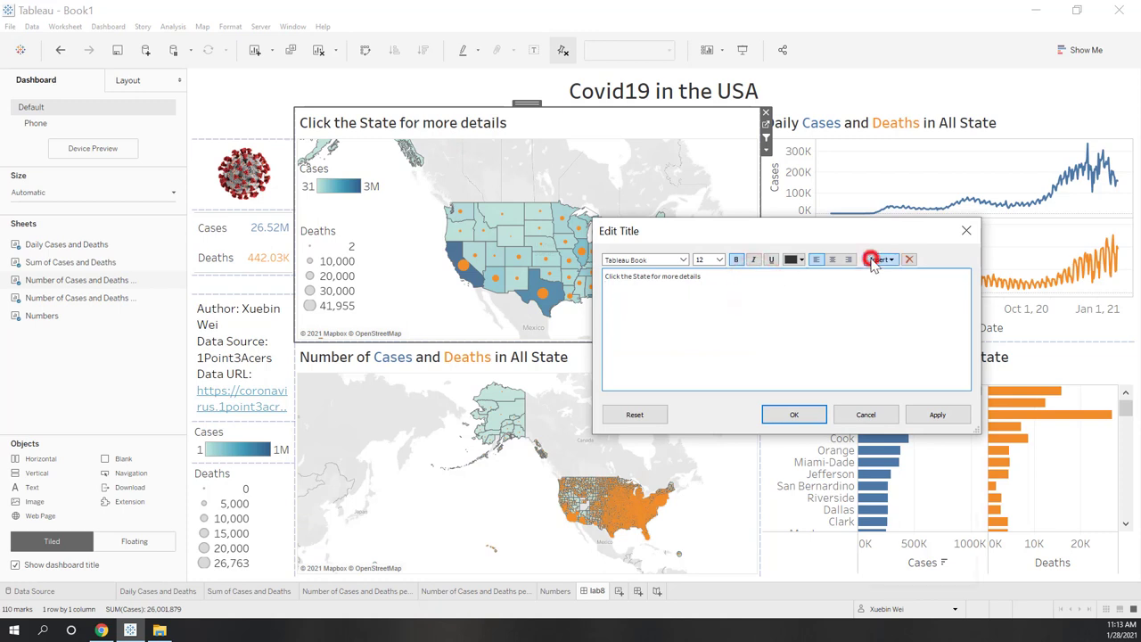
click(874, 260)
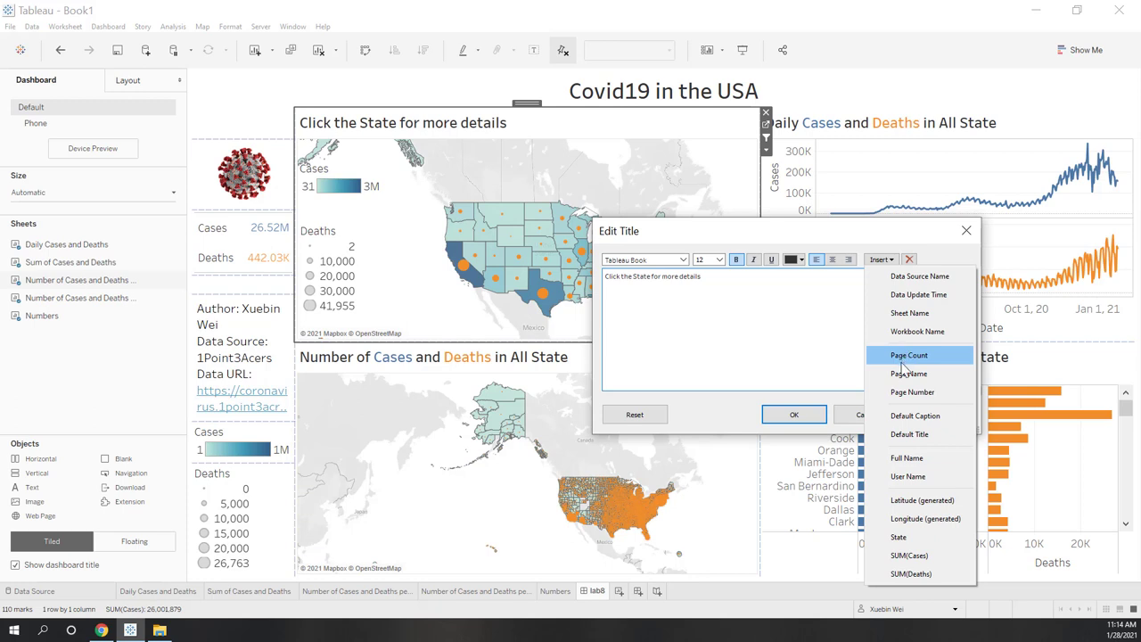
click(720, 333)
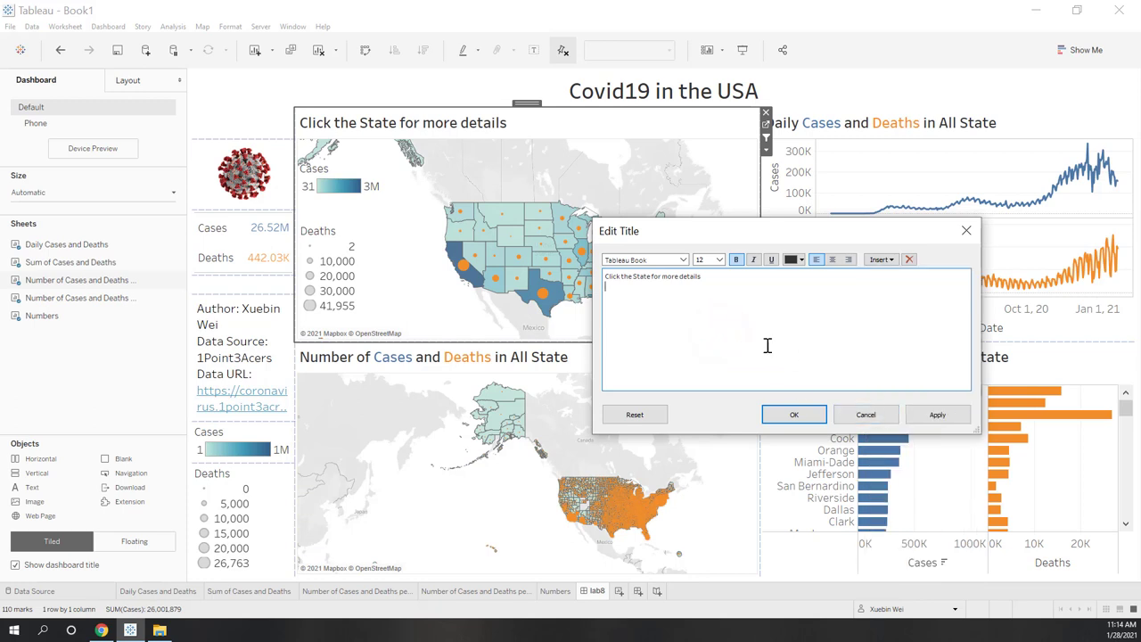
click(794, 414)
click(135, 370)
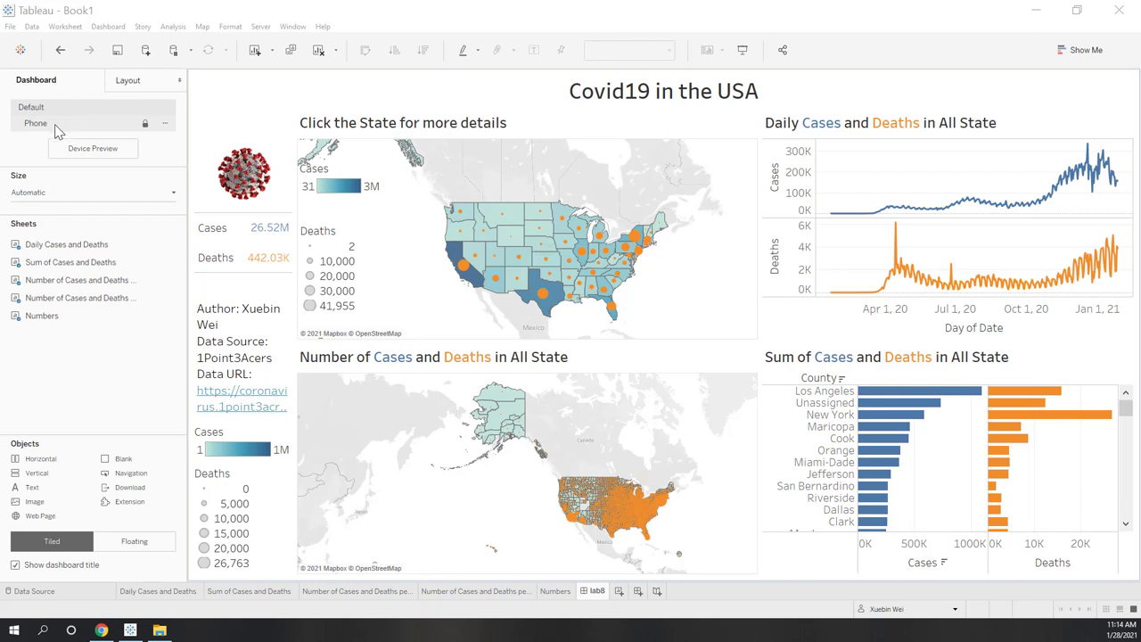
Step: Preview the Phone layout and unlock it so it can be edited separately from Default
click(72, 124)
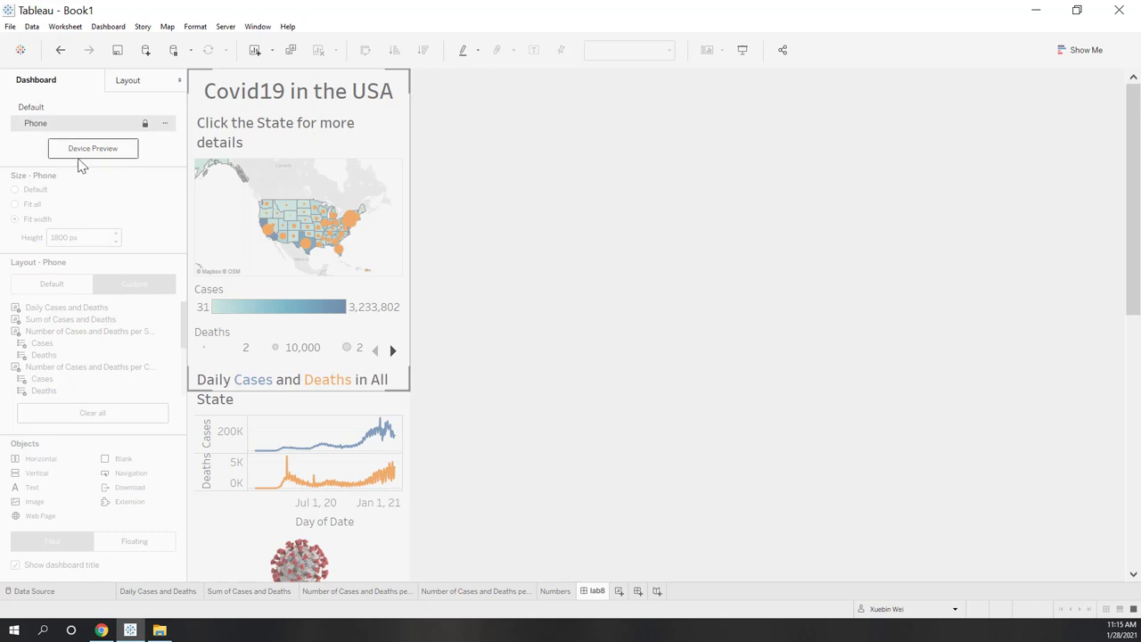
scroll(341, 229, down, 3)
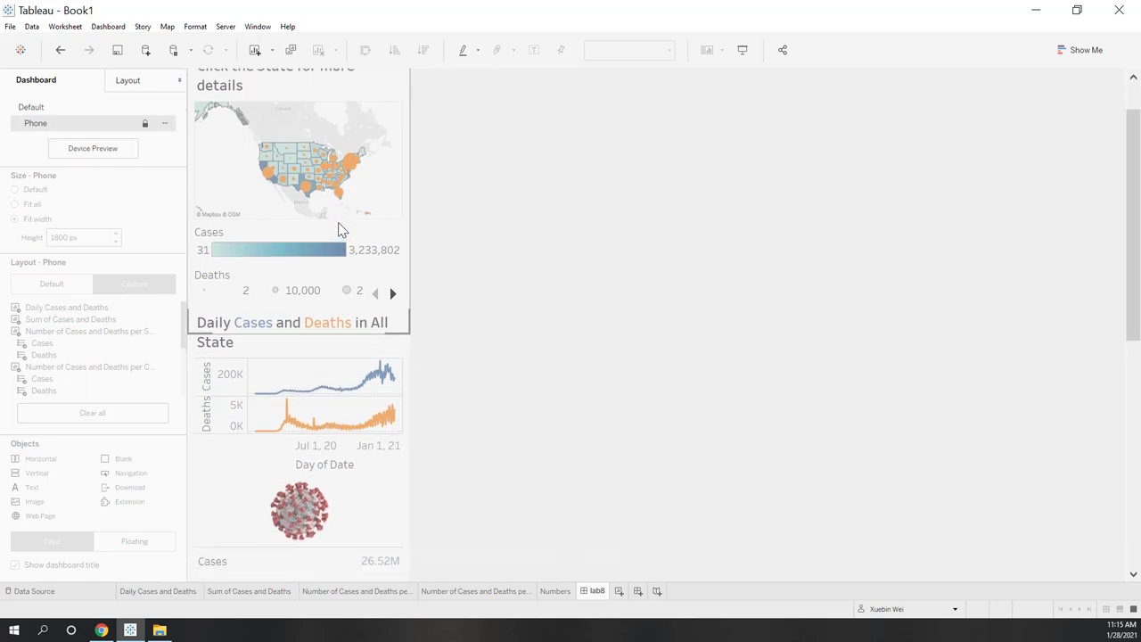
scroll(342, 229, up, 1)
scroll(341, 229, down, 1)
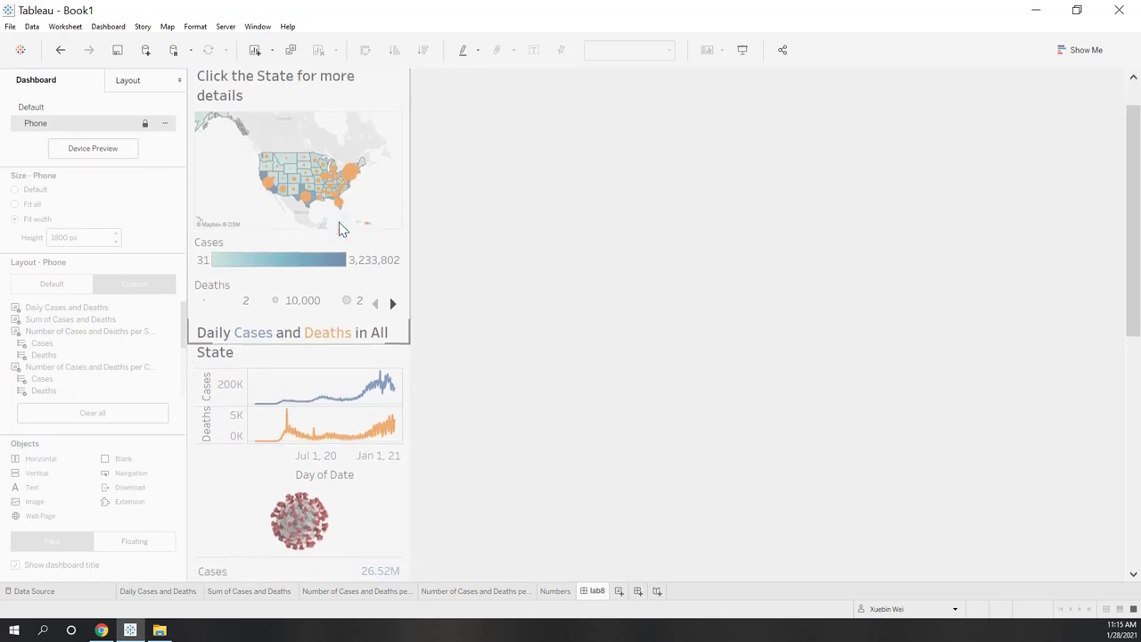
scroll(341, 229, down, 1)
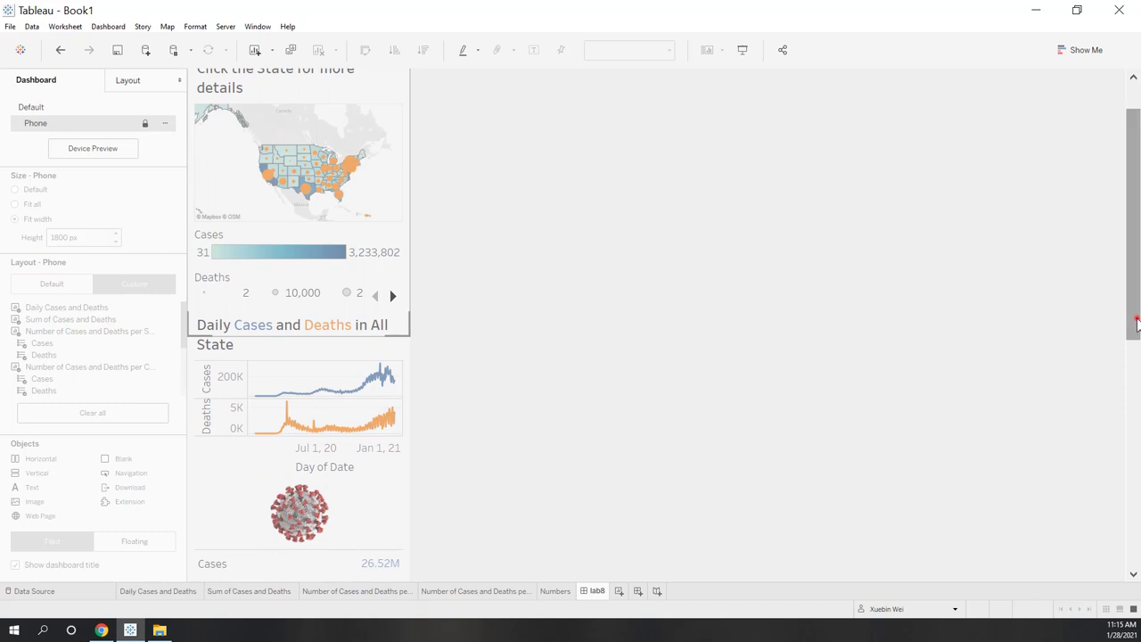
drag(1131, 318, 1130, 288)
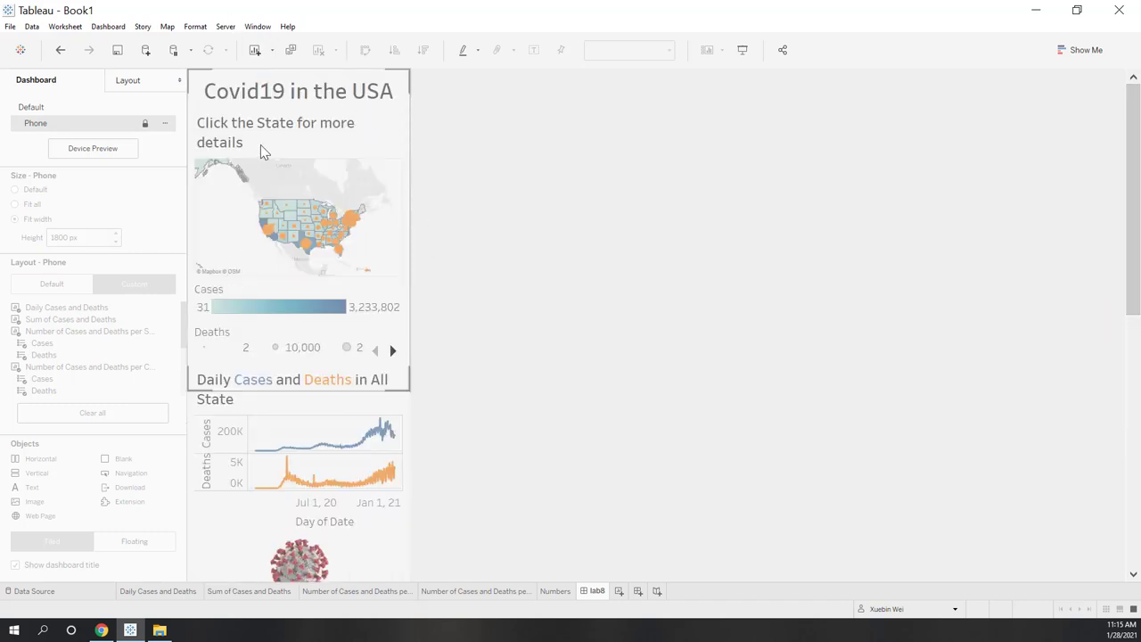
scroll(291, 432, down, 1)
scroll(291, 432, up, 1)
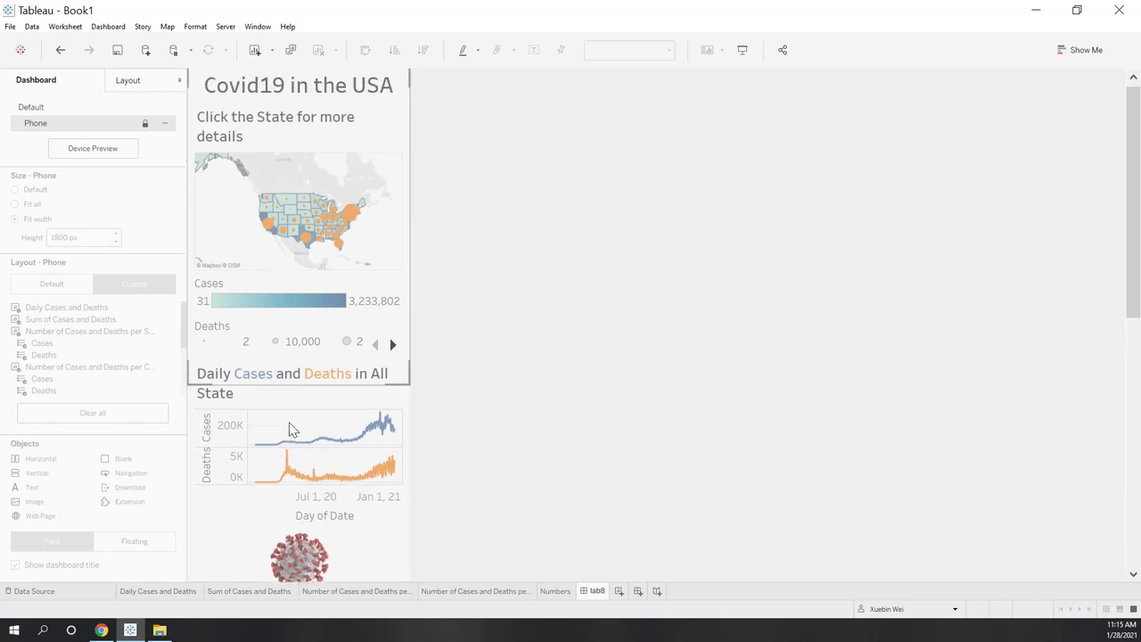
click(144, 125)
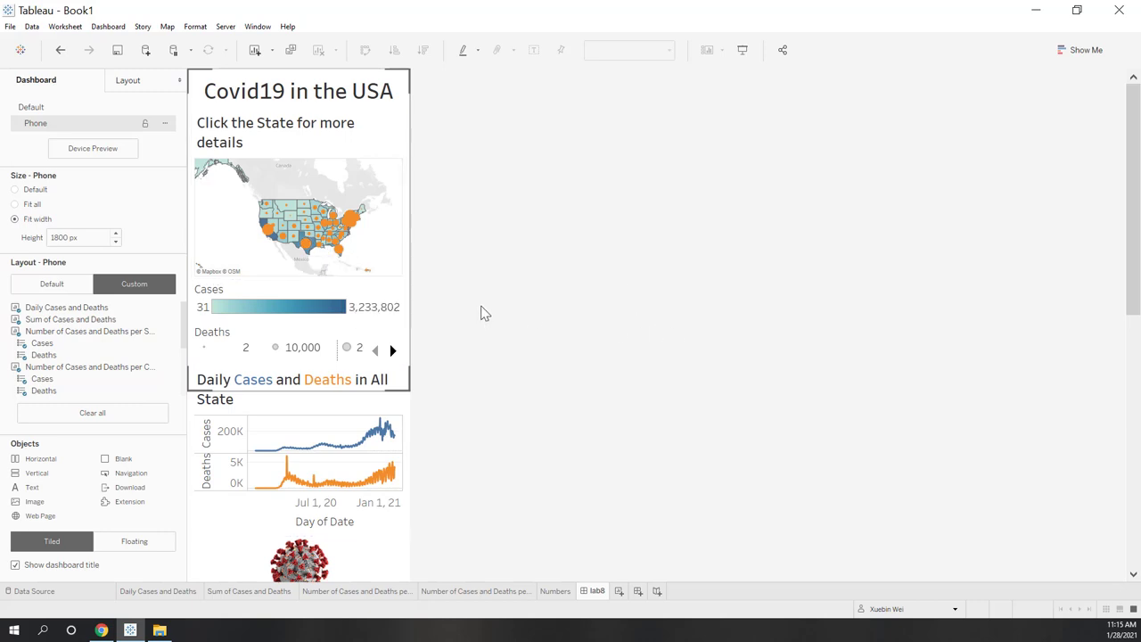
scroll(482, 310, down, 1)
Step: Remove the virus image from the Phone layout and keep the state map above Daily Cases
click(351, 524)
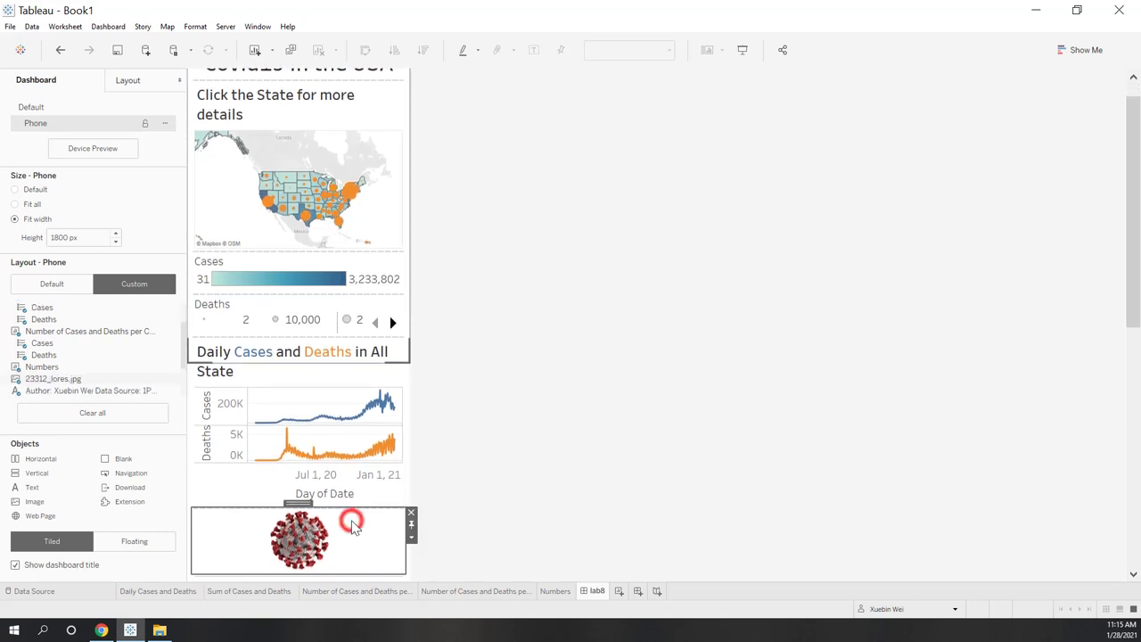
click(412, 515)
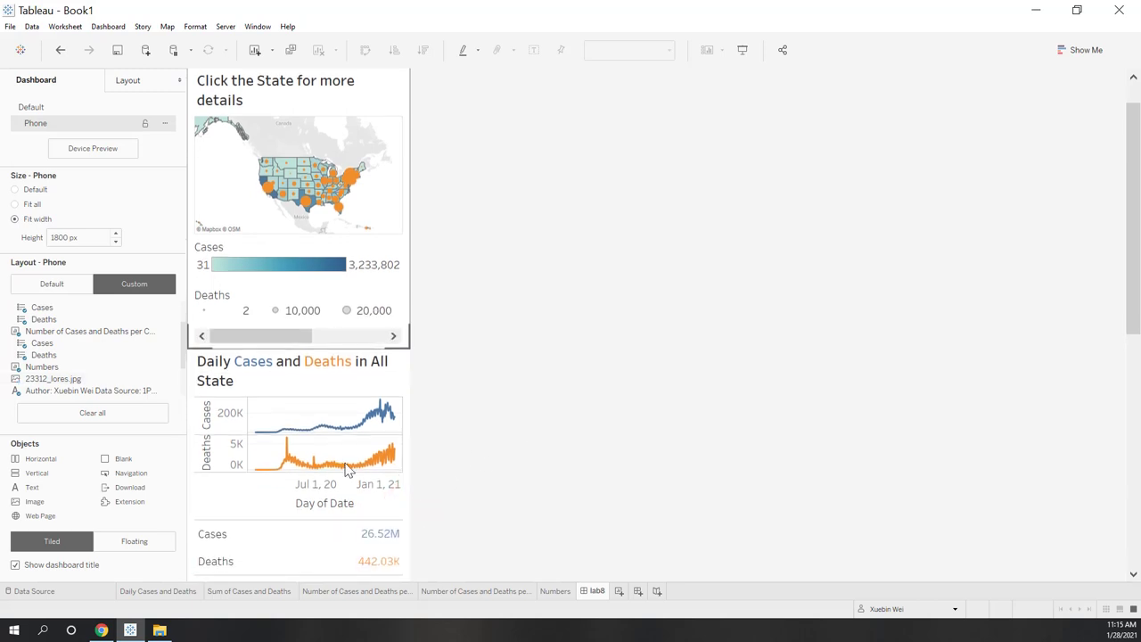
scroll(348, 468, down, 4)
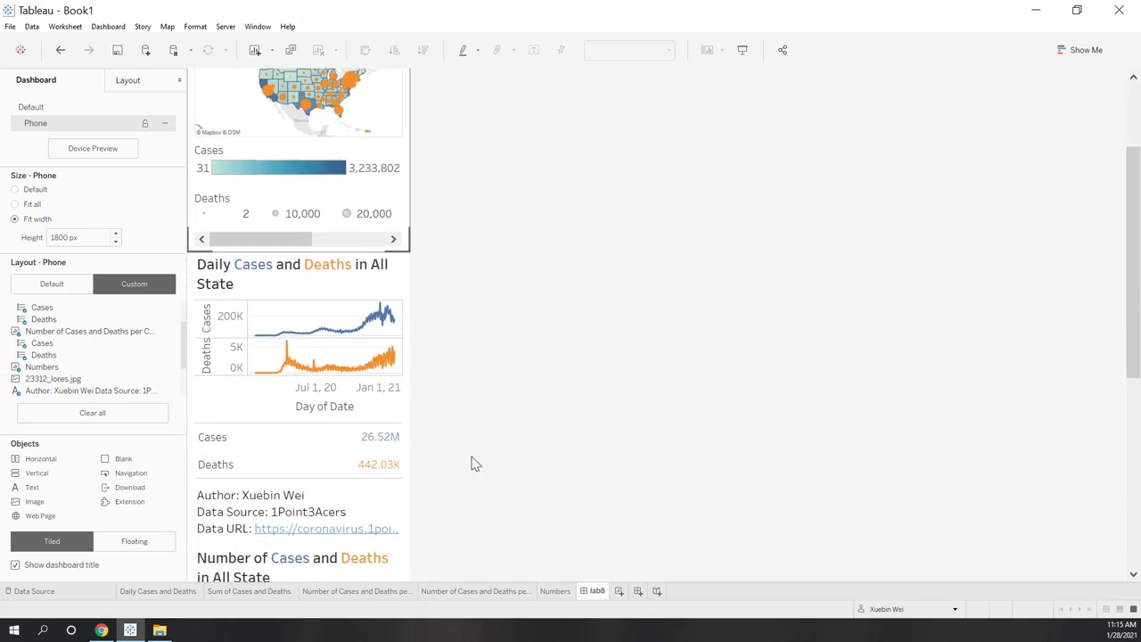
scroll(475, 463, down, 3)
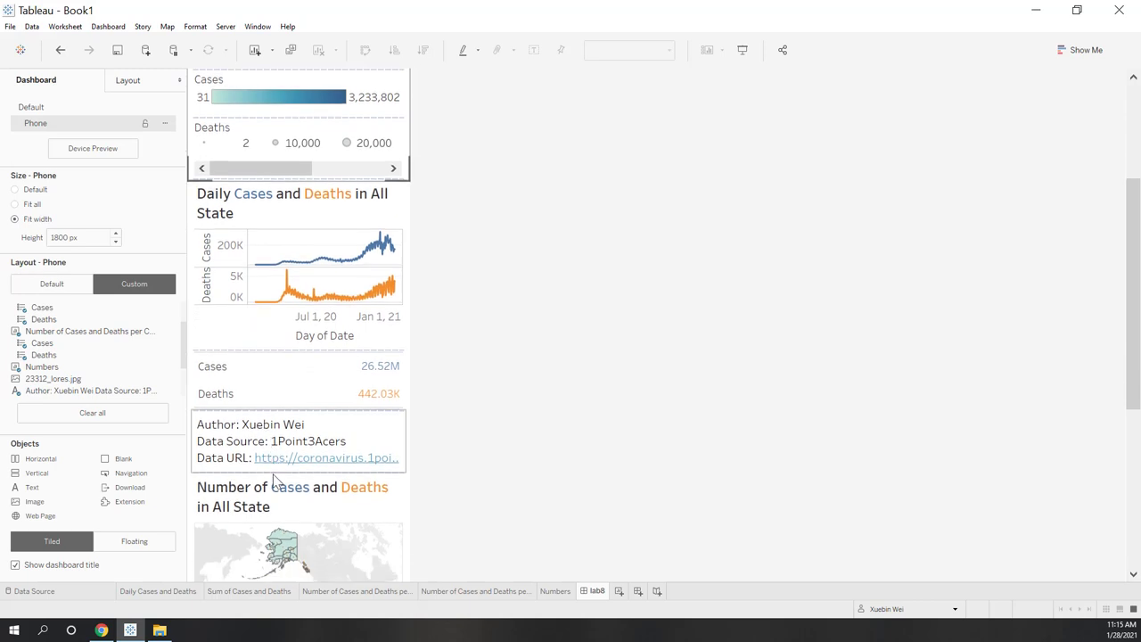
click(280, 496)
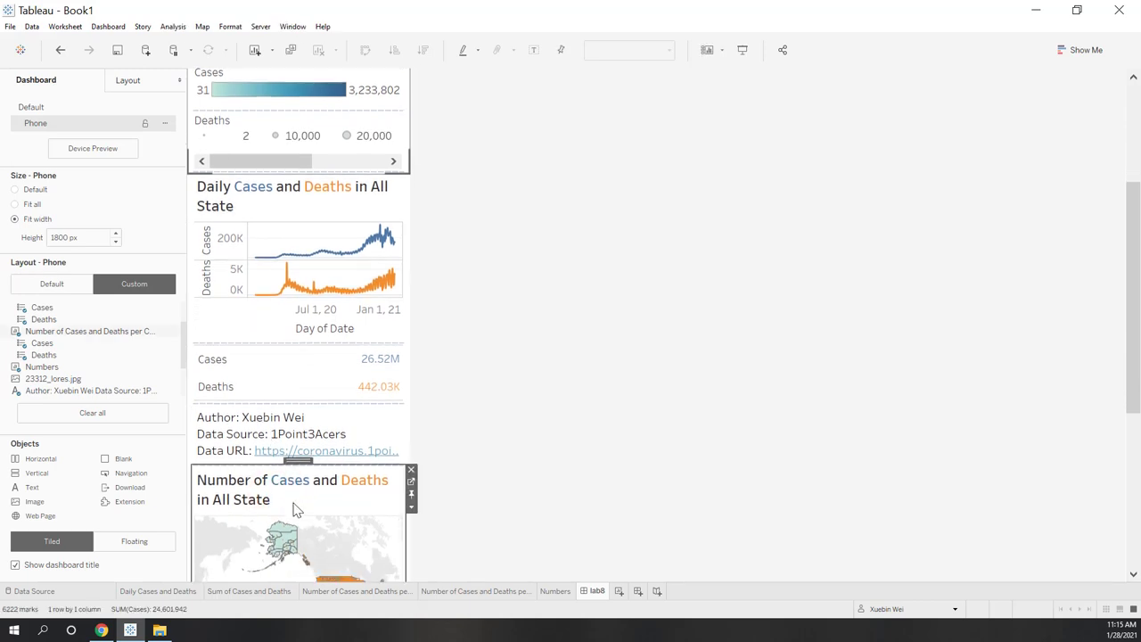
scroll(297, 510, down, 1)
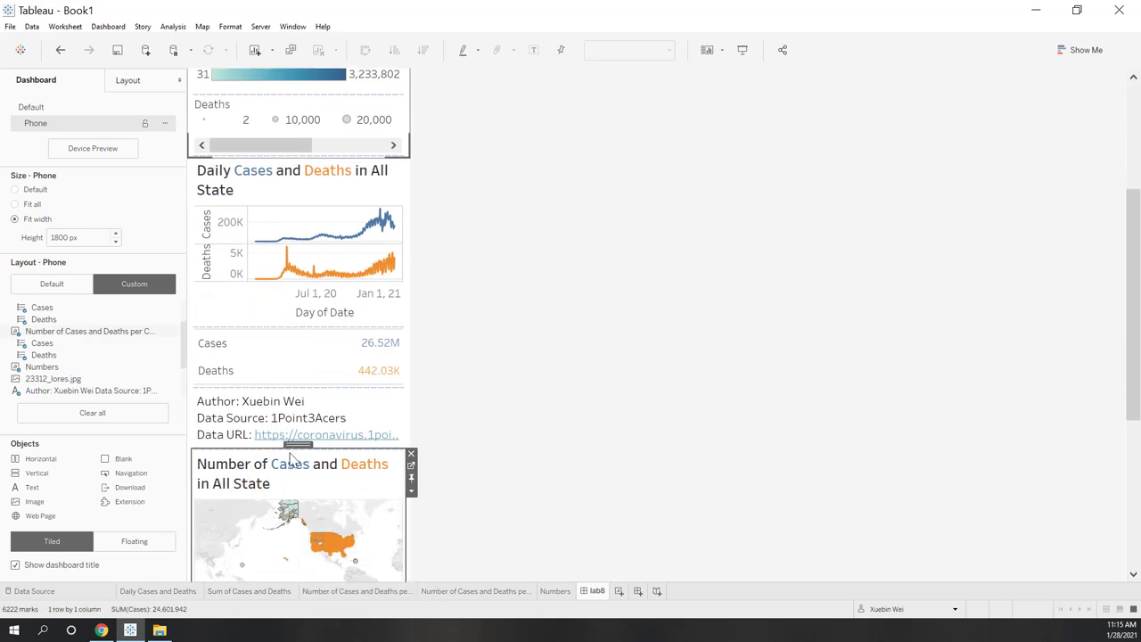
scroll(304, 165, up, 2)
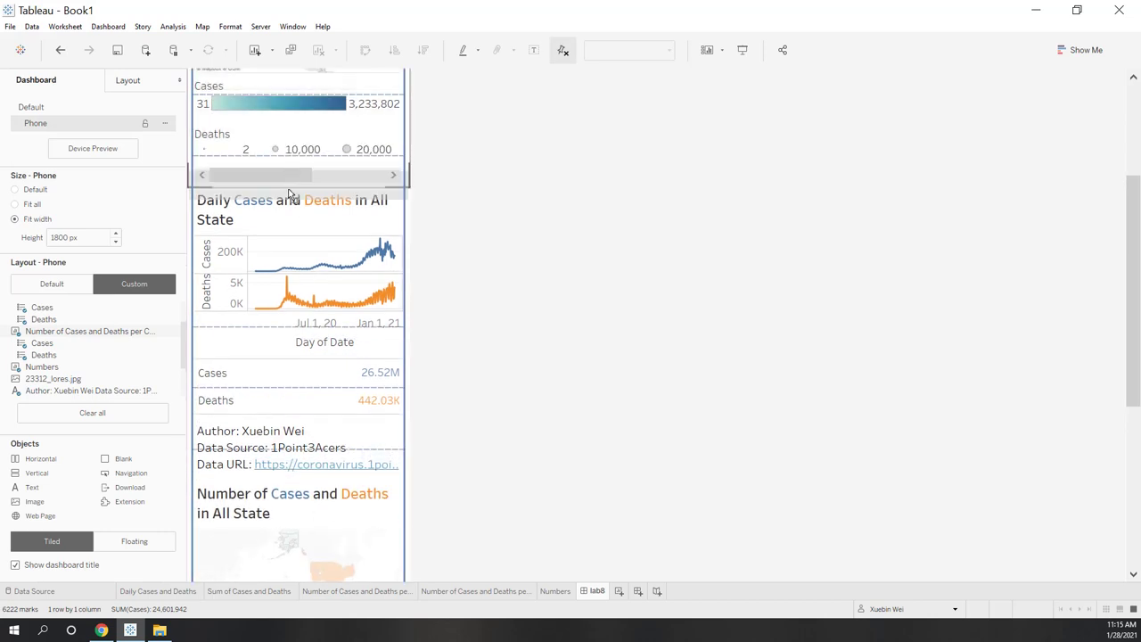
drag(288, 193, 288, 194)
scroll(504, 357, down, 1)
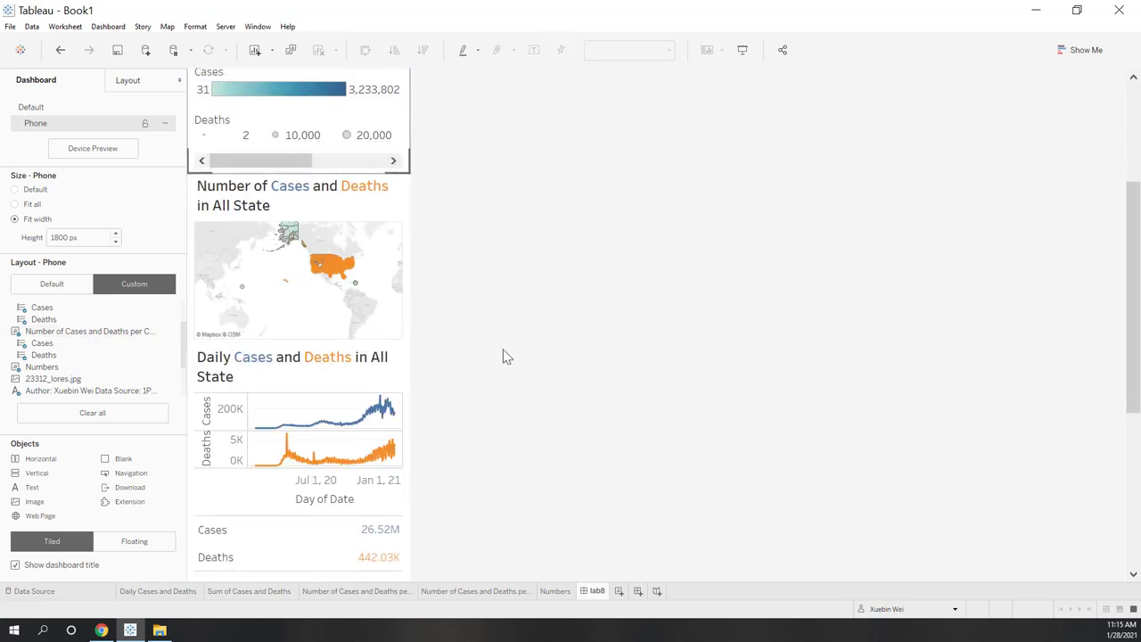
scroll(504, 356, down, 3)
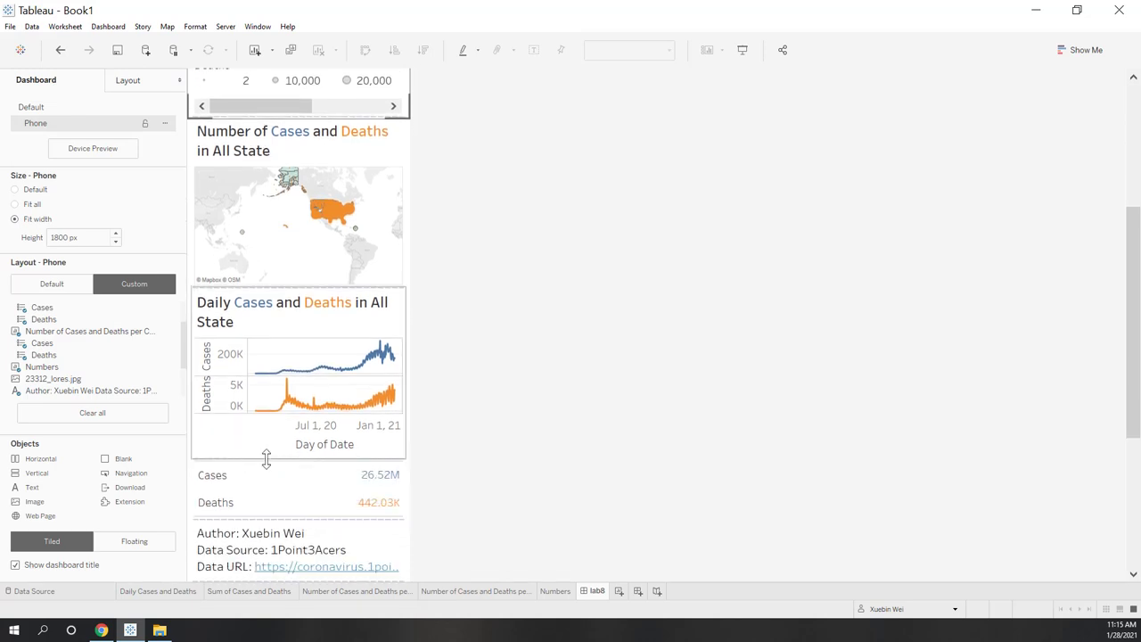
Step: Move the Cases and Deaths totals directly under the Covid19 in the USA title
click(239, 460)
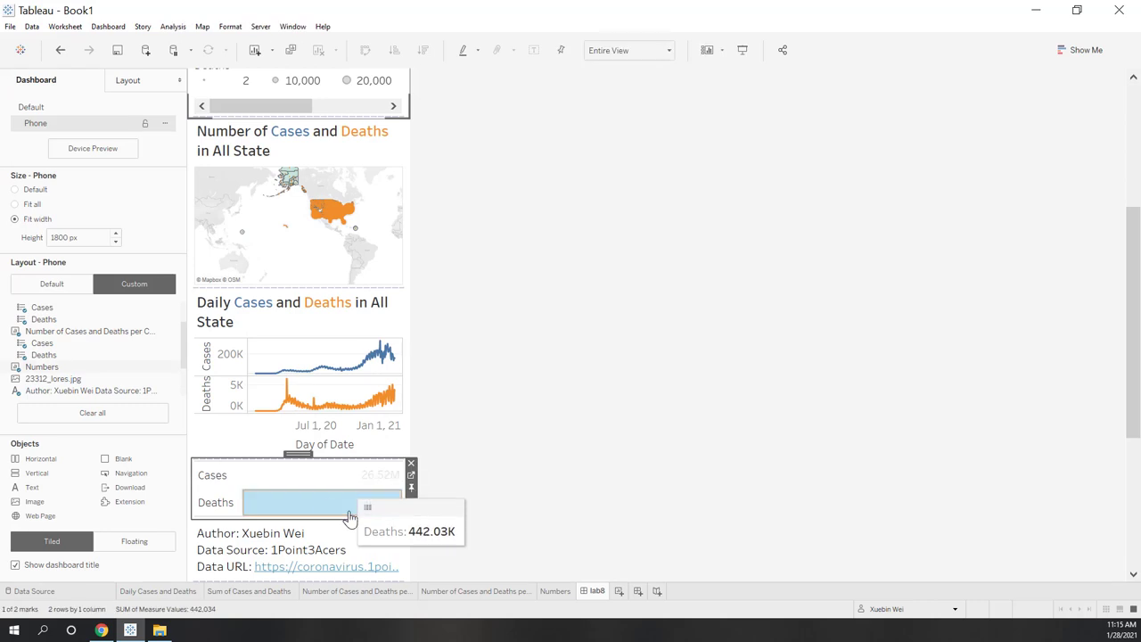
click(324, 502)
drag(296, 456, 283, 298)
scroll(601, 387, up, 2)
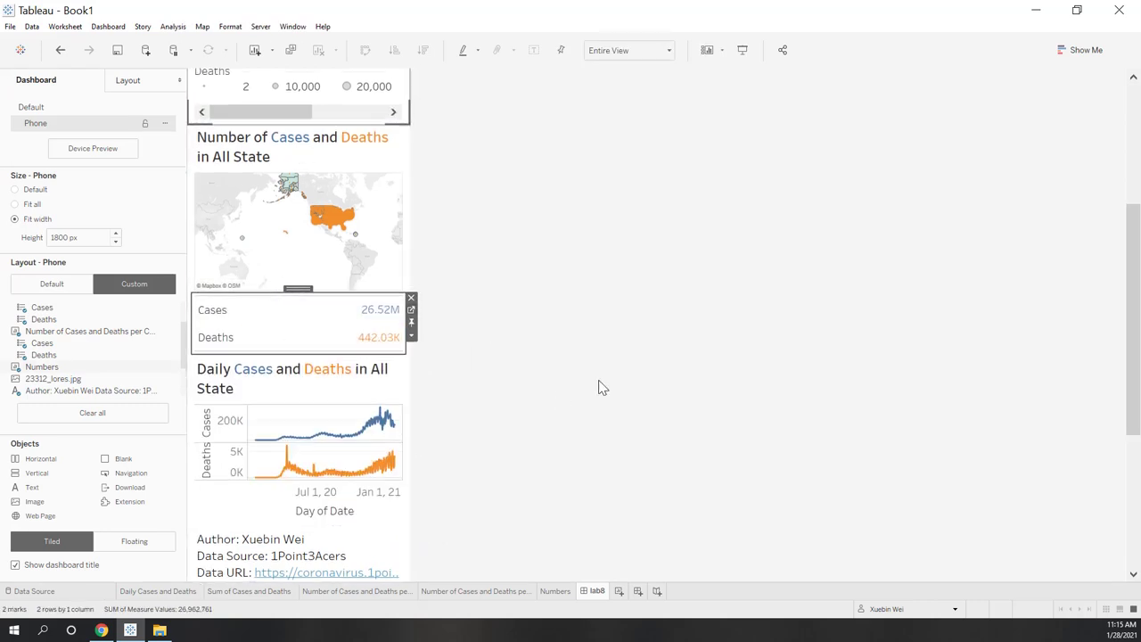
drag(1130, 374, 1130, 289)
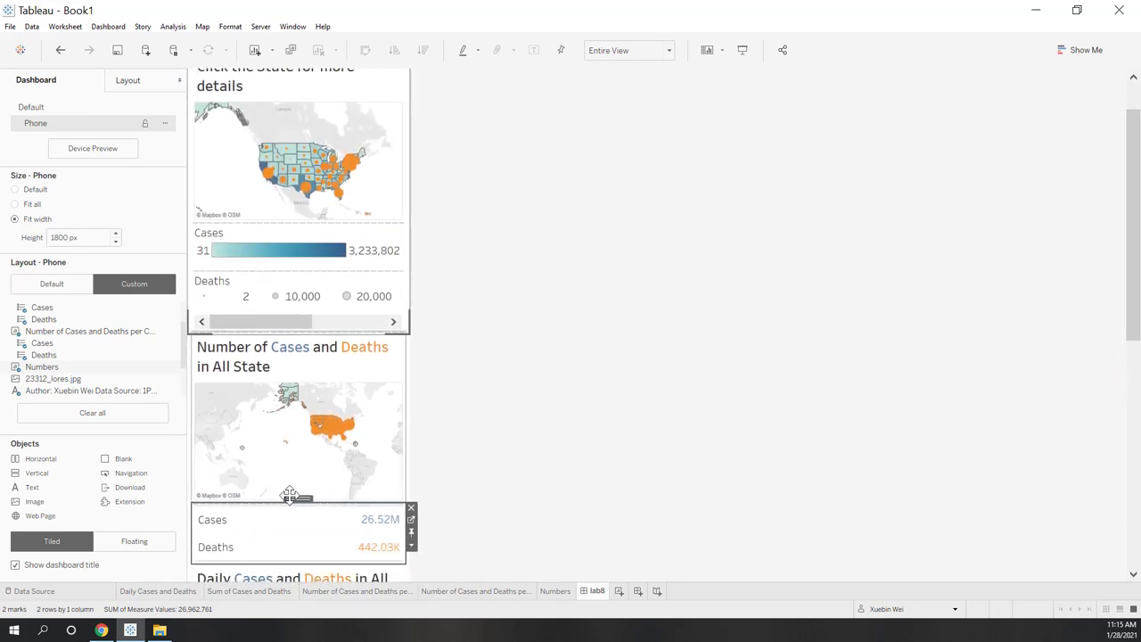
drag(298, 497, 299, 75)
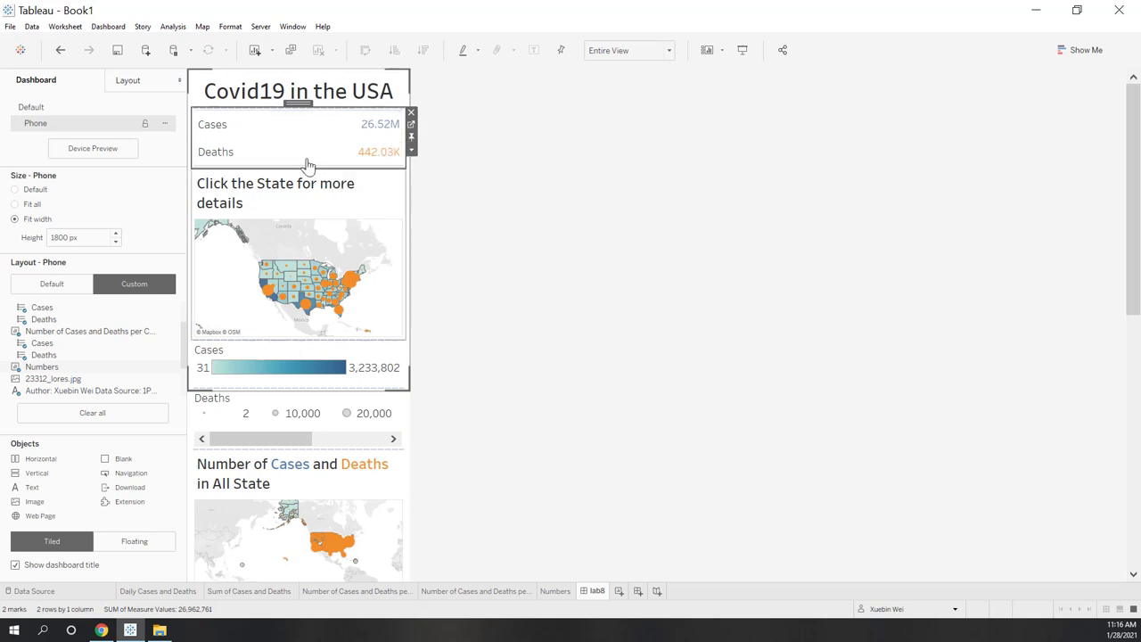
Step: Reset the phone layout's state map back to a North America view
click(512, 395)
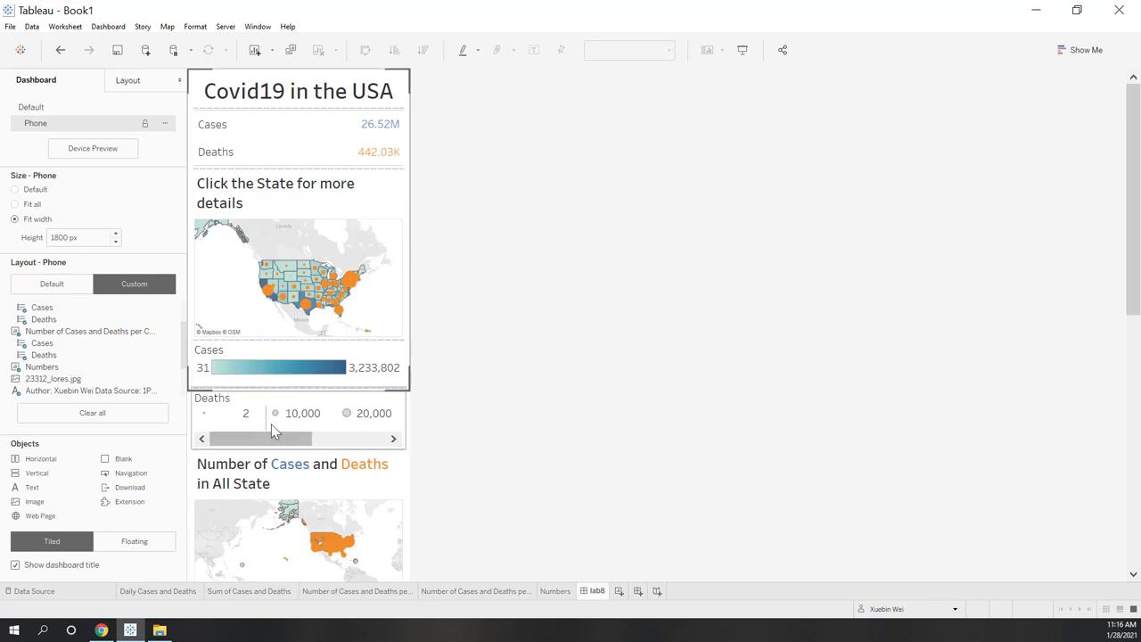
scroll(565, 478, down, 1)
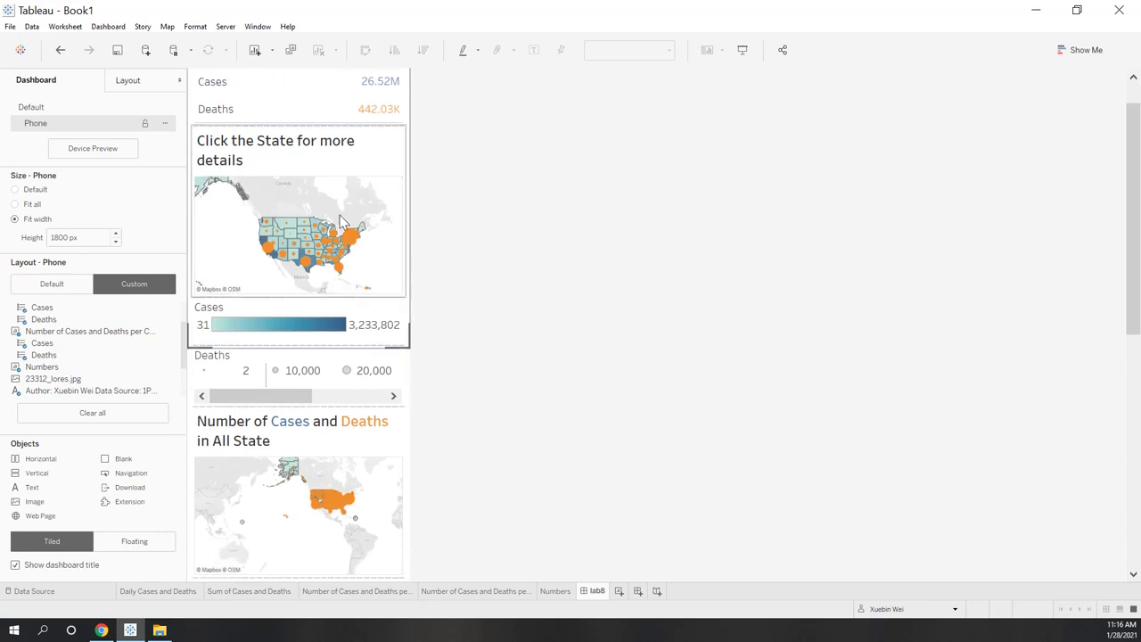
scroll(514, 364, down, 1)
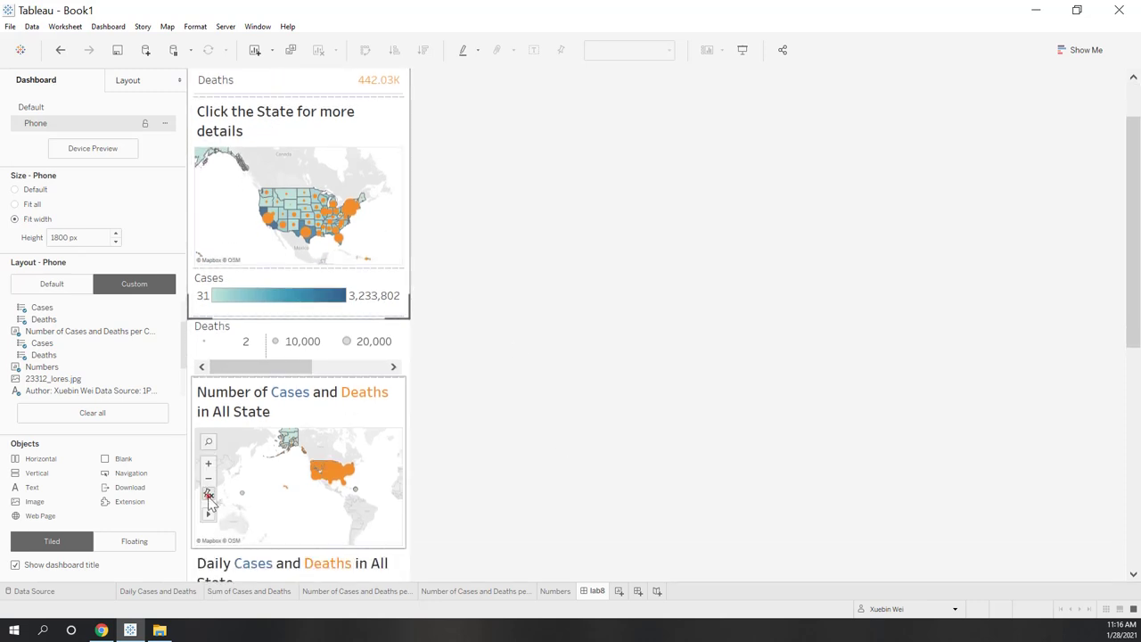
click(209, 497)
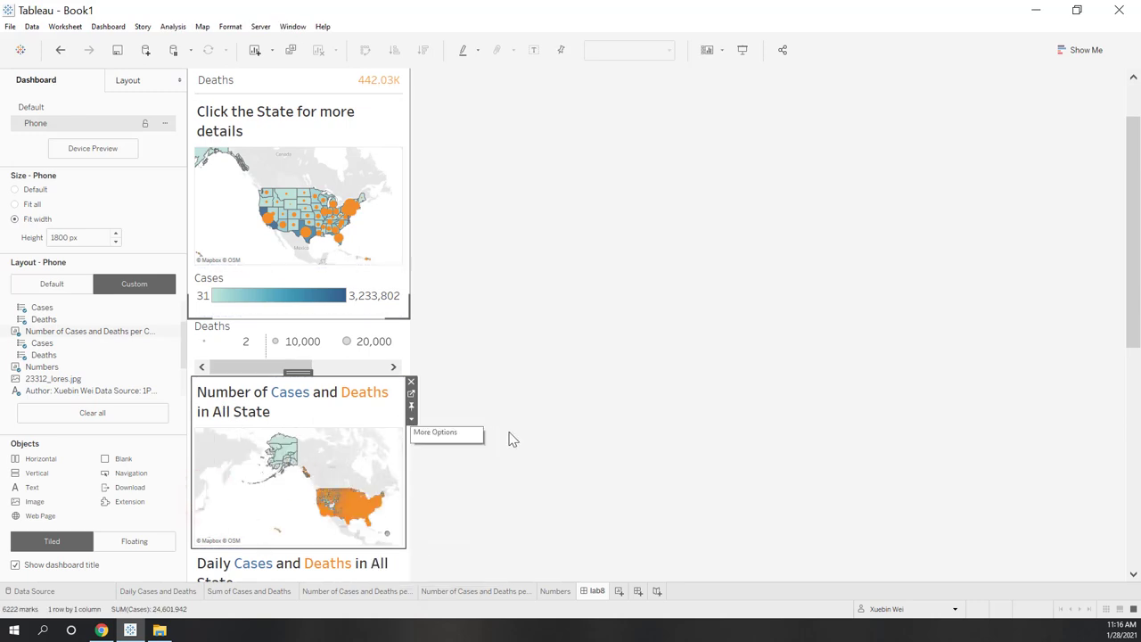
scroll(513, 439, down, 2)
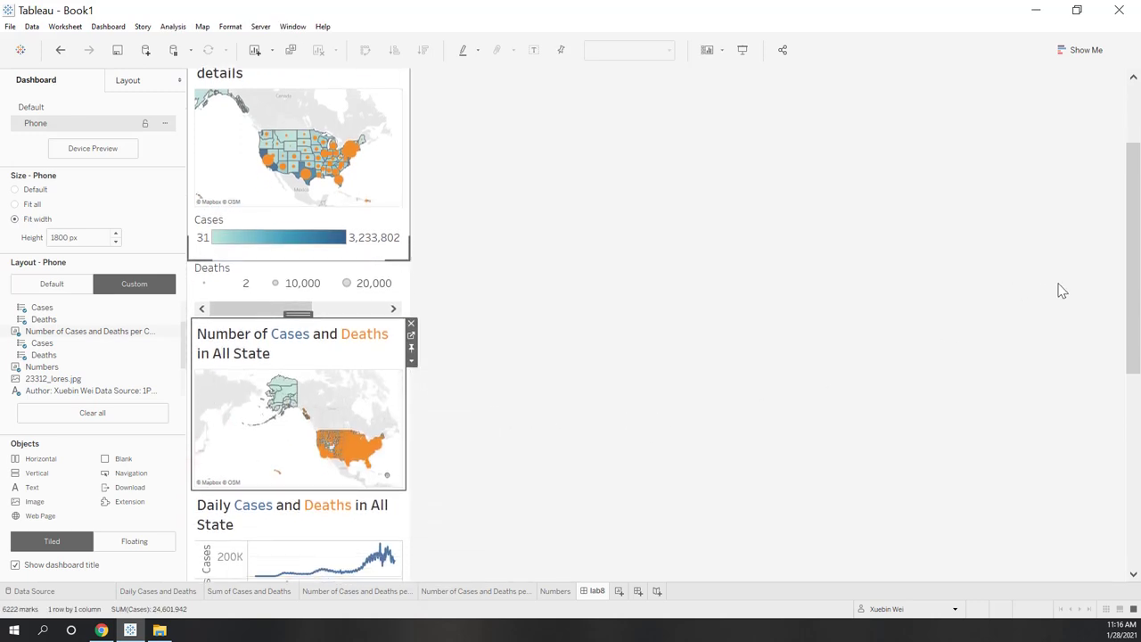
drag(1129, 326, 1118, 448)
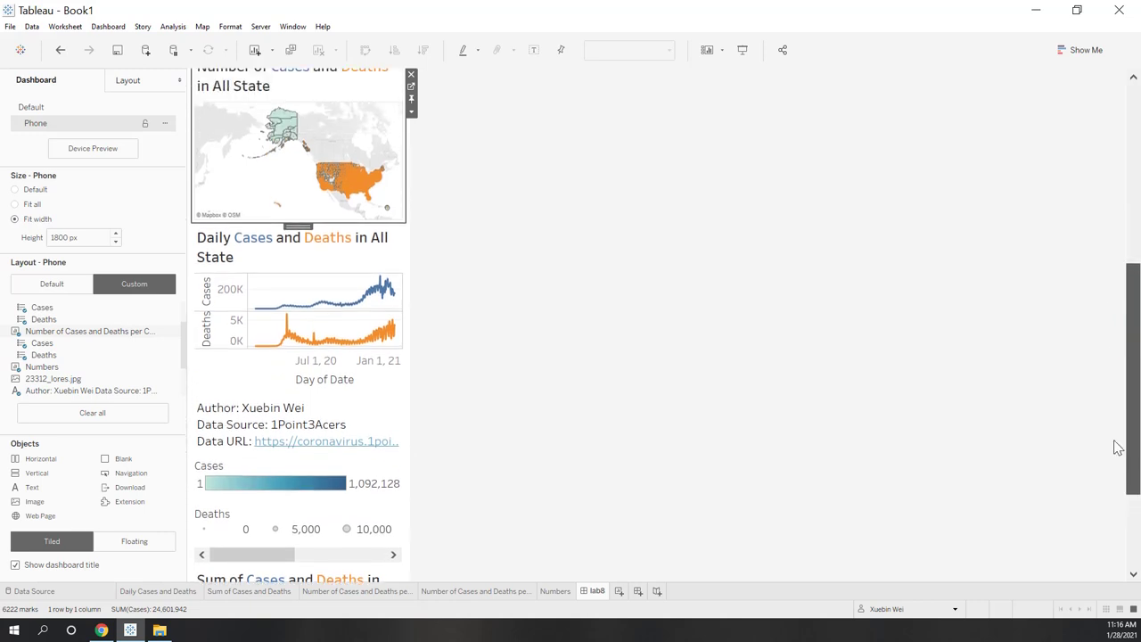
Step: Move the Cases colour legend below the state map and the Deaths size legend beneath it
click(270, 472)
drag(298, 455, 300, 233)
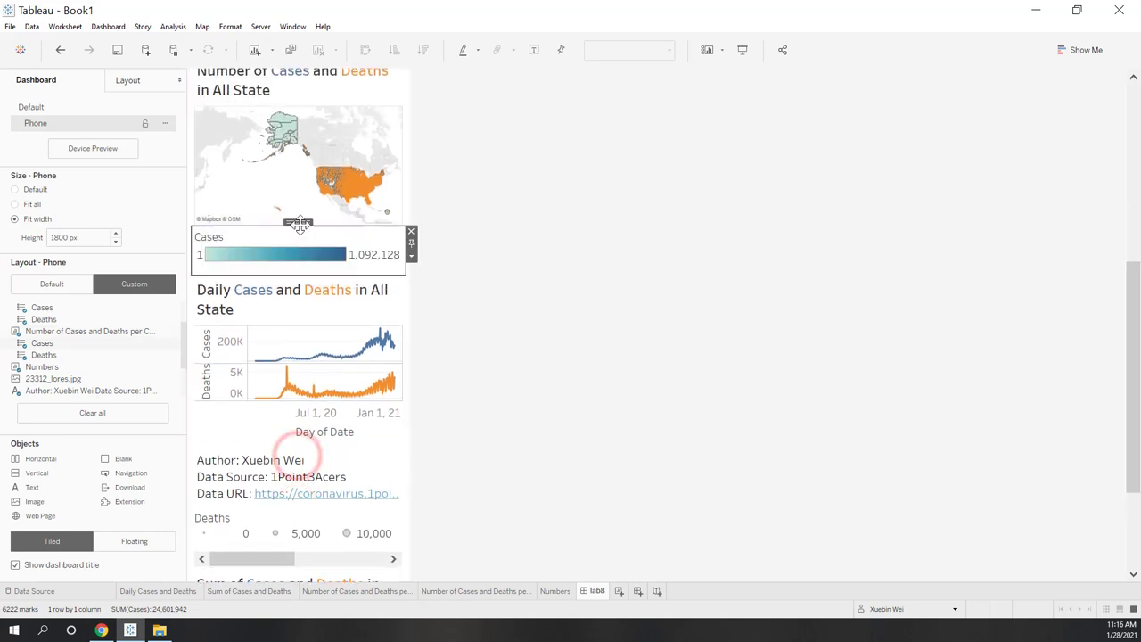
drag(281, 524, 298, 286)
click(547, 436)
Step: Move the author and data source text to the bottom of the phone layout
scroll(546, 435, down, 3)
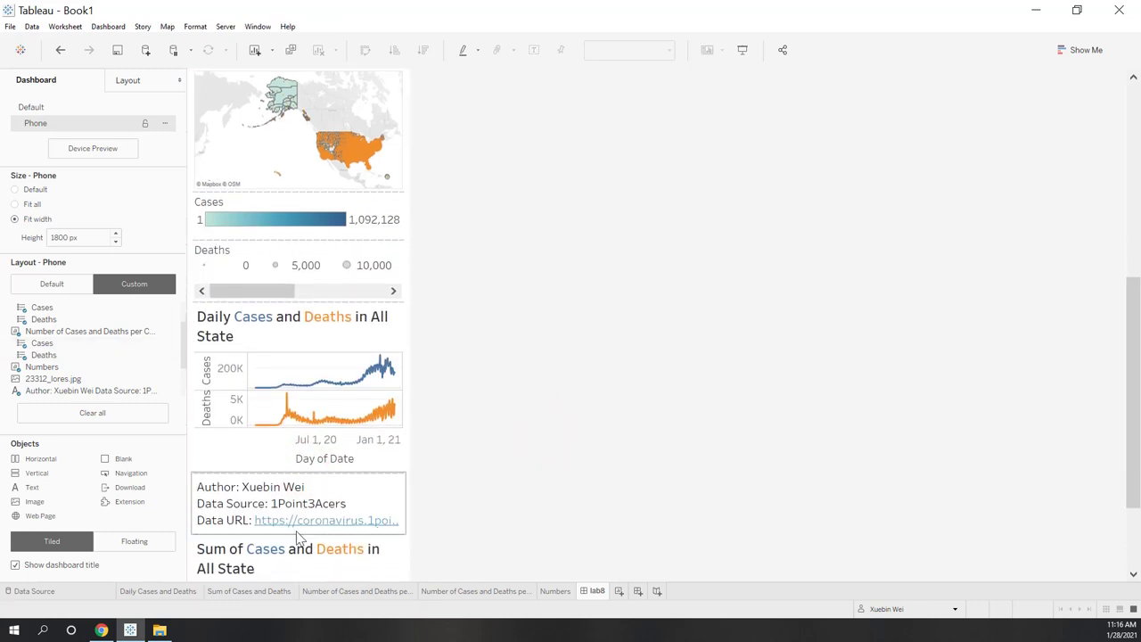
scroll(1132, 422, down, 6)
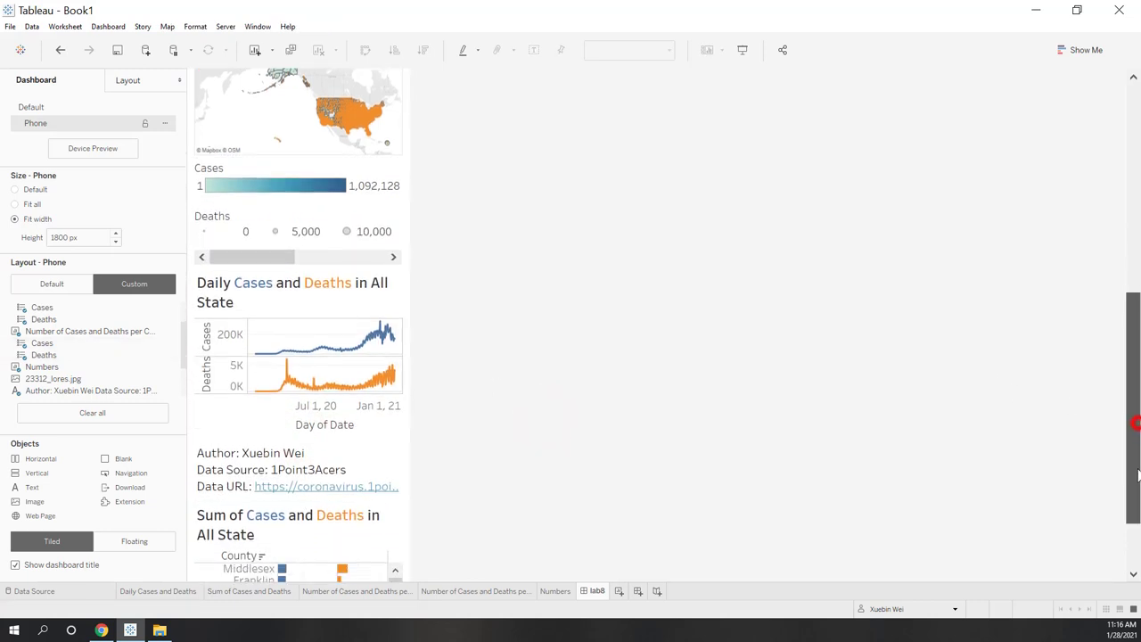
click(234, 356)
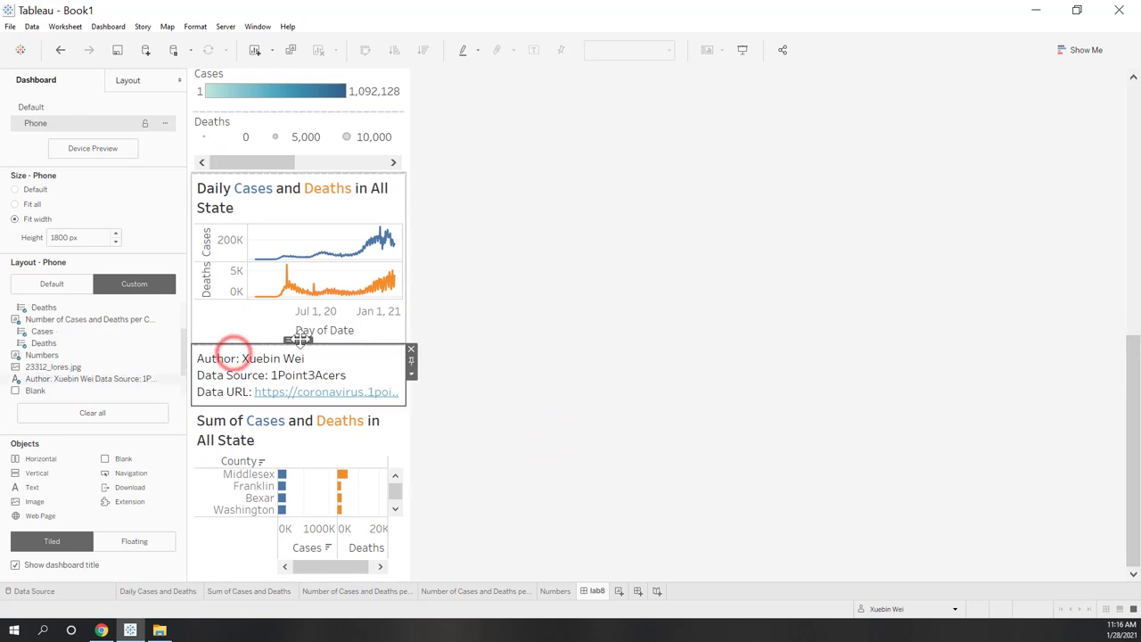
drag(300, 335, 383, 535)
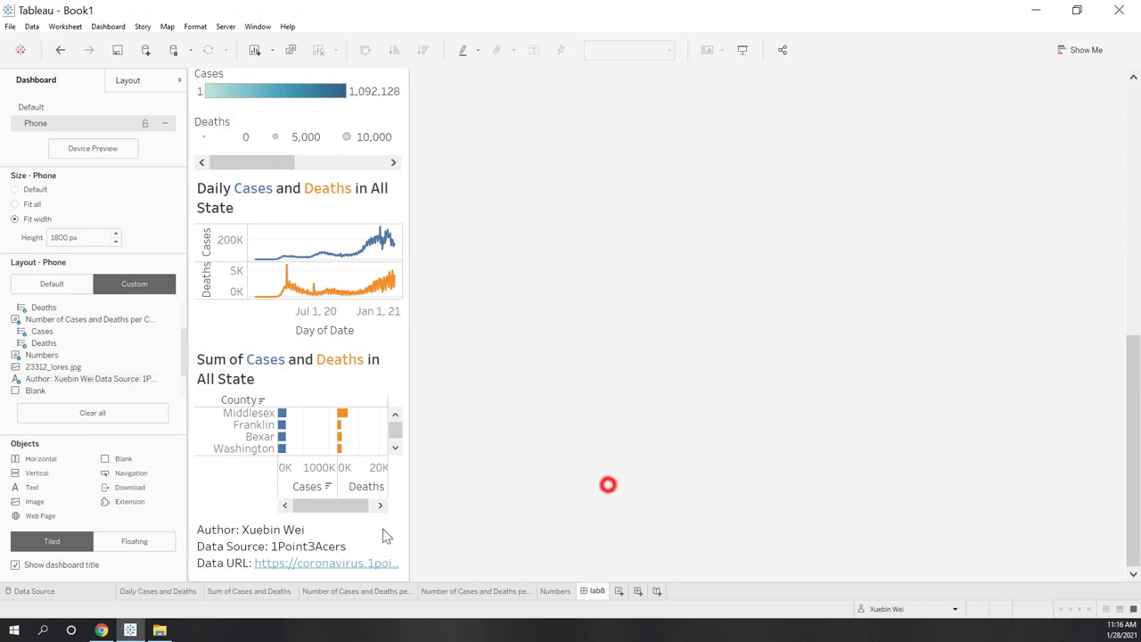
Step: Preview the Phone layout on a Generic Phone (375 x 667) device
scroll(500, 326, up, 3)
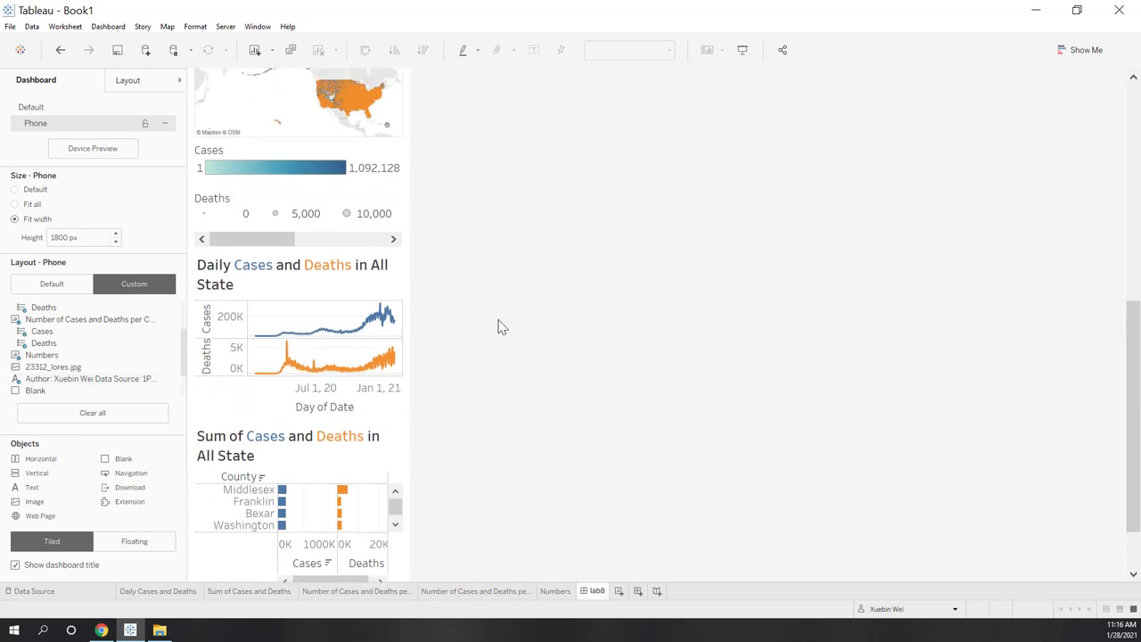
scroll(299, 326, up, 5)
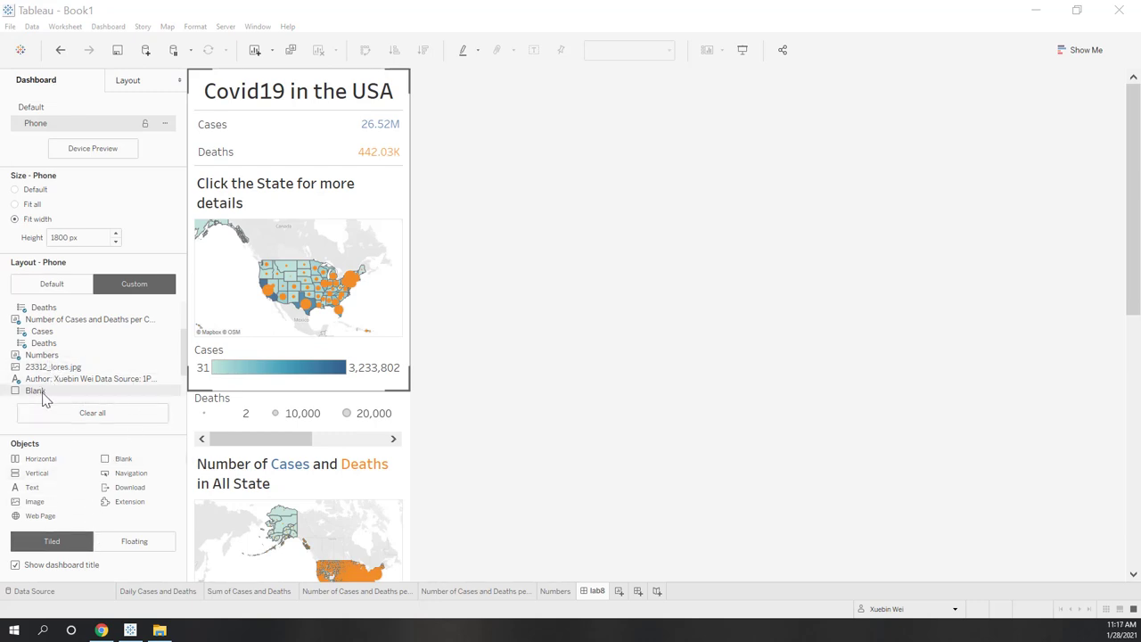
scroll(63, 351, up, 3)
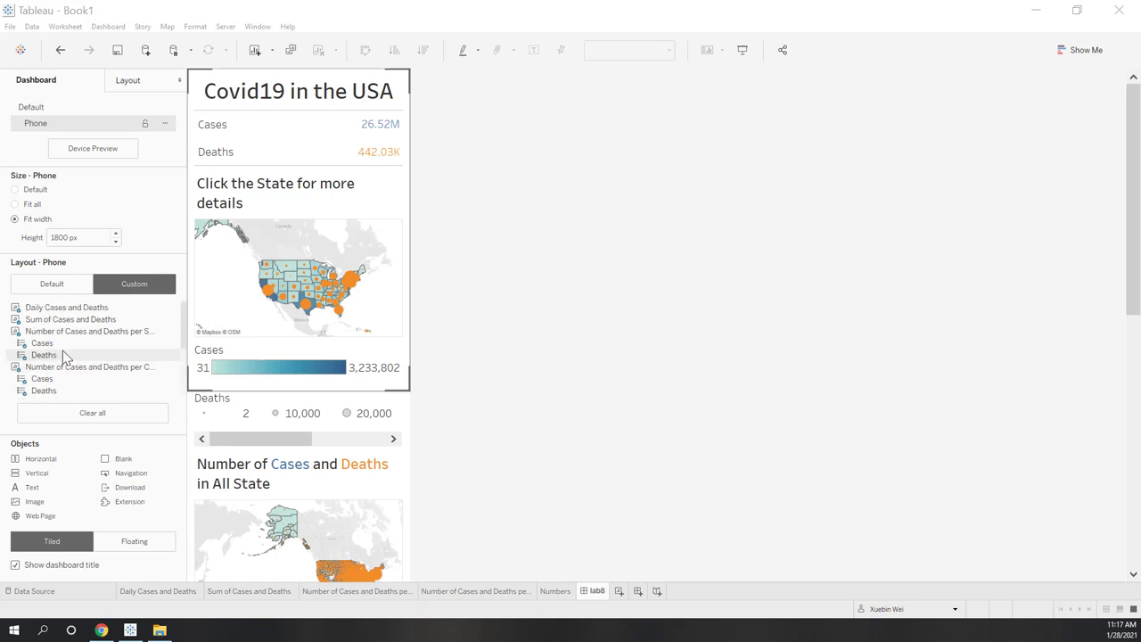
scroll(62, 350, down, 5)
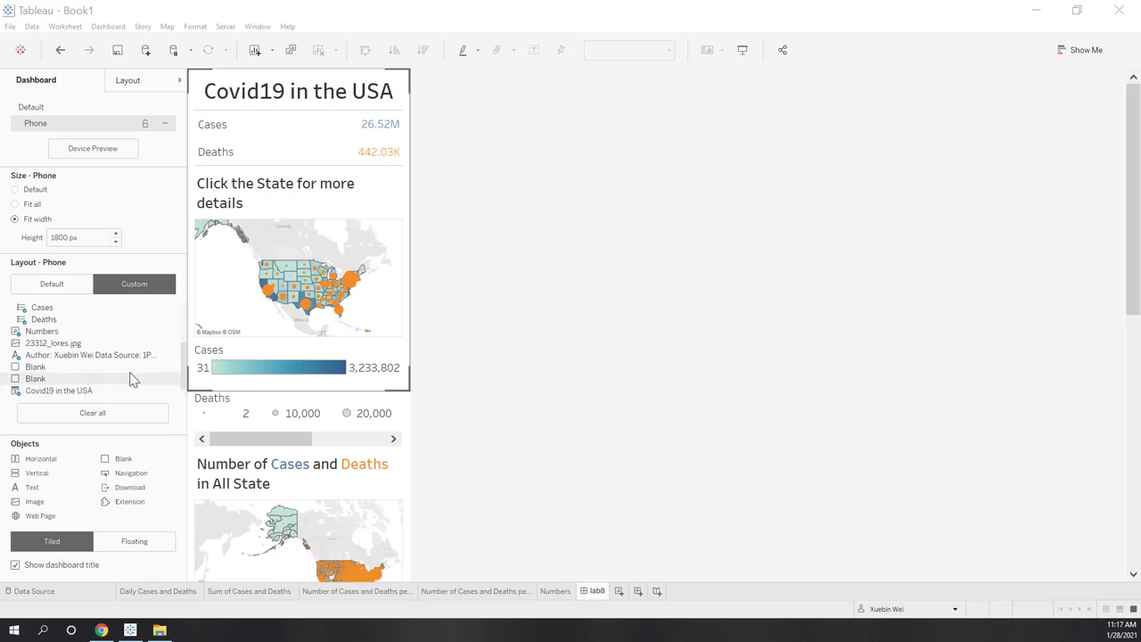
scroll(77, 346, up, 3)
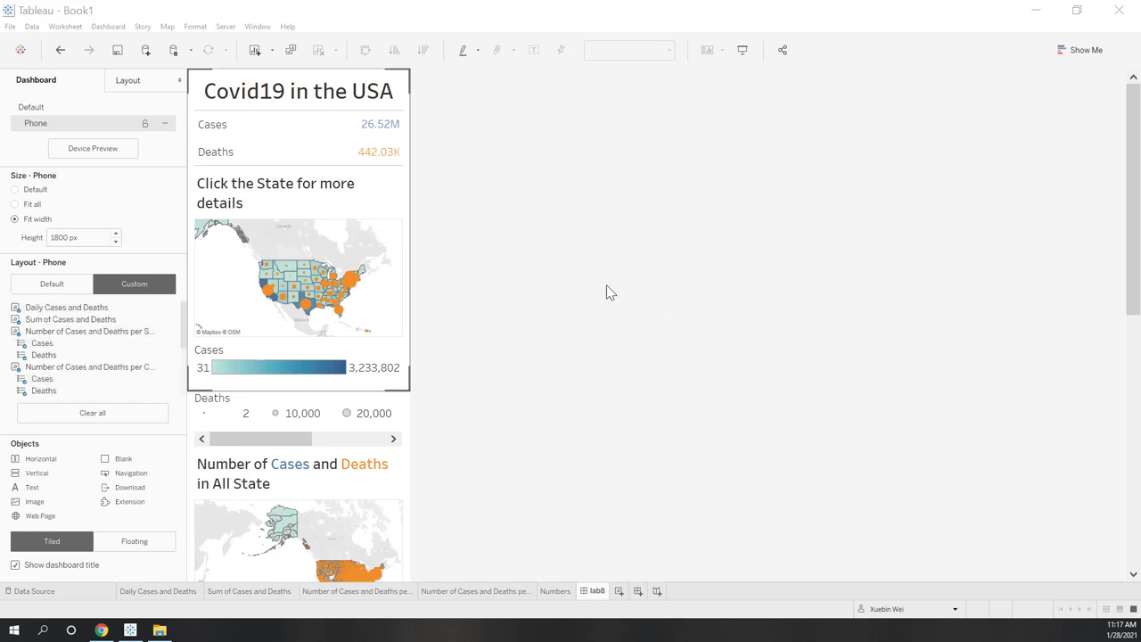
click(84, 121)
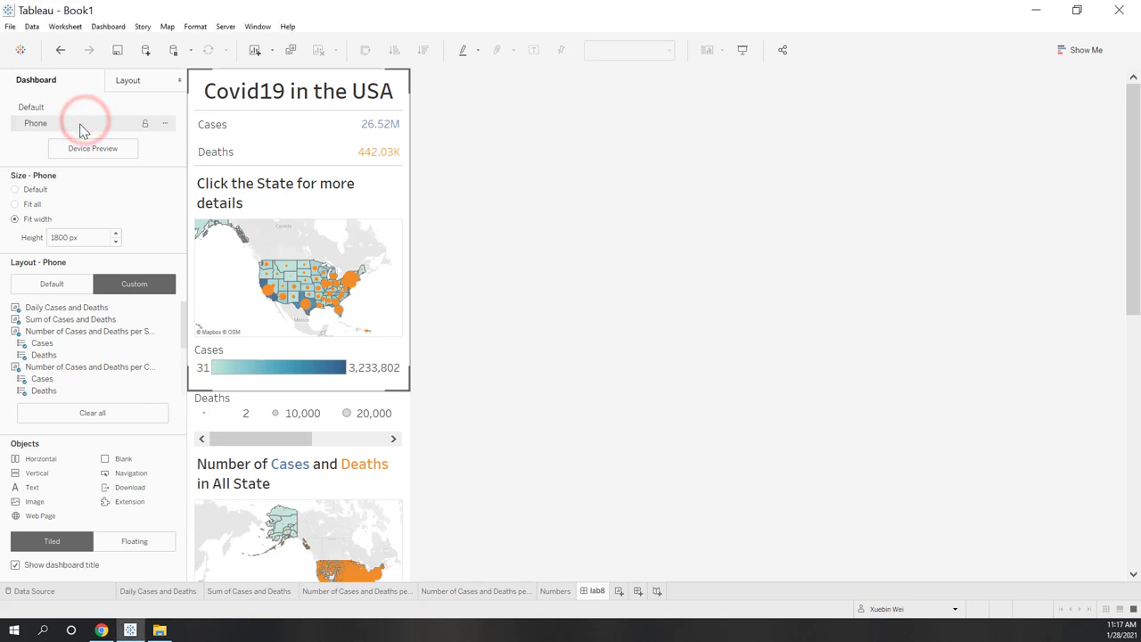
click(92, 149)
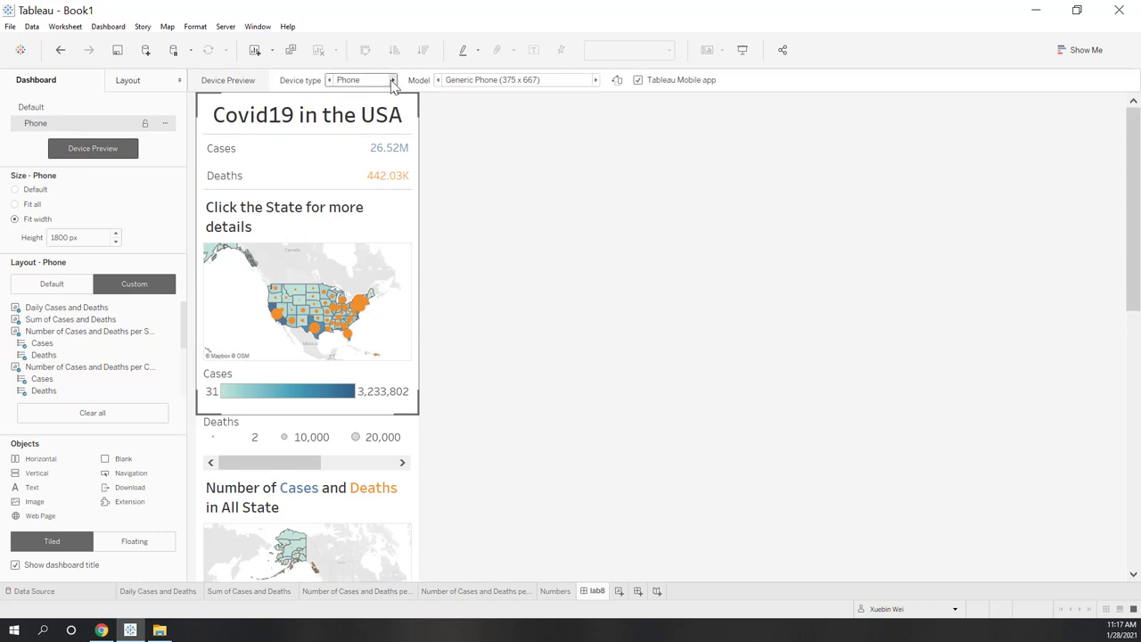
Step: Keep Phone as the device type, then switch Default, Phone, and back to the Default layout
click(392, 80)
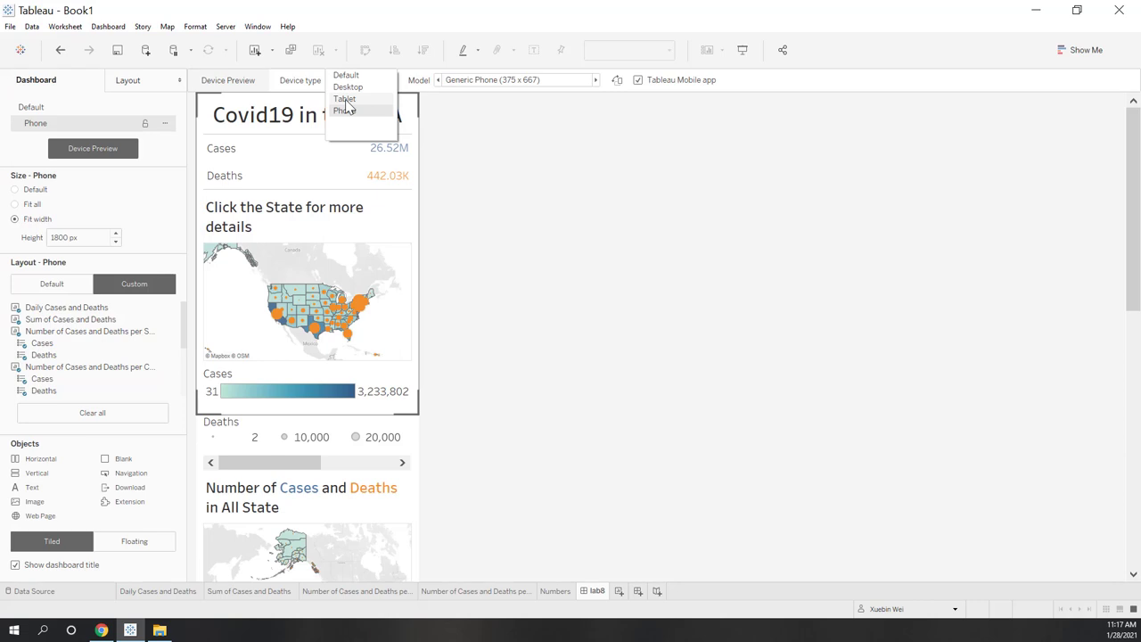
click(606, 241)
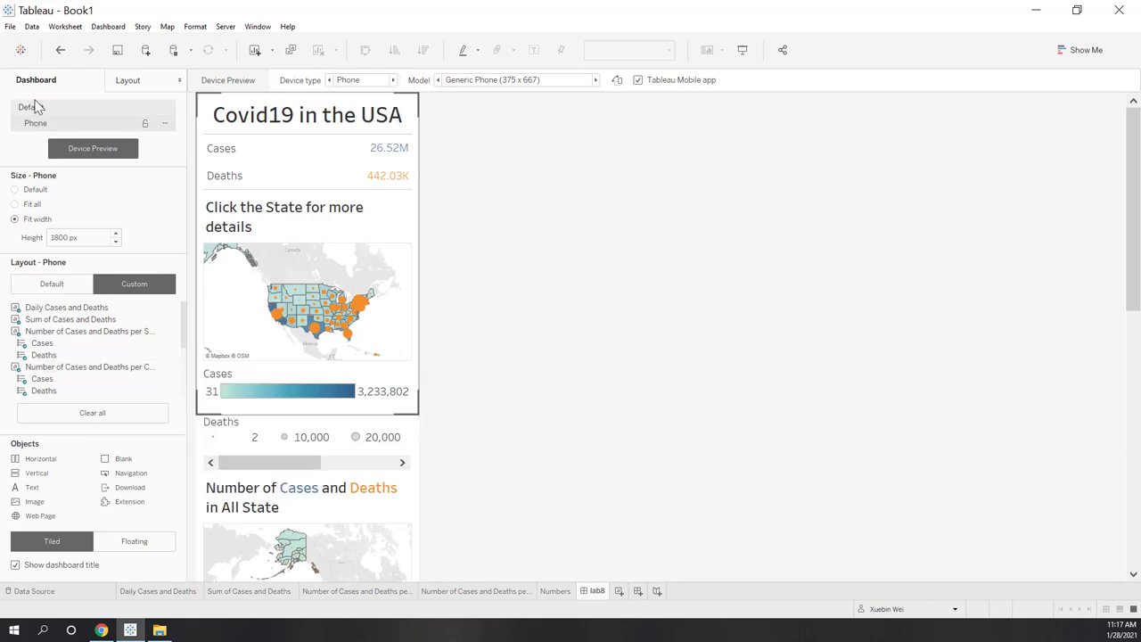
click(33, 108)
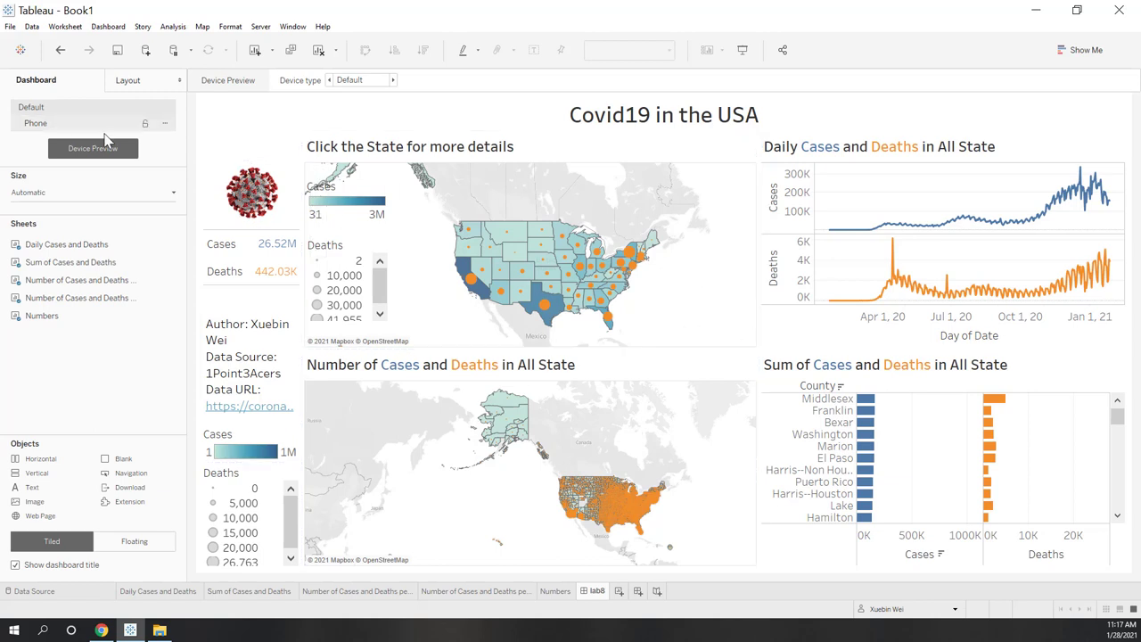
click(35, 123)
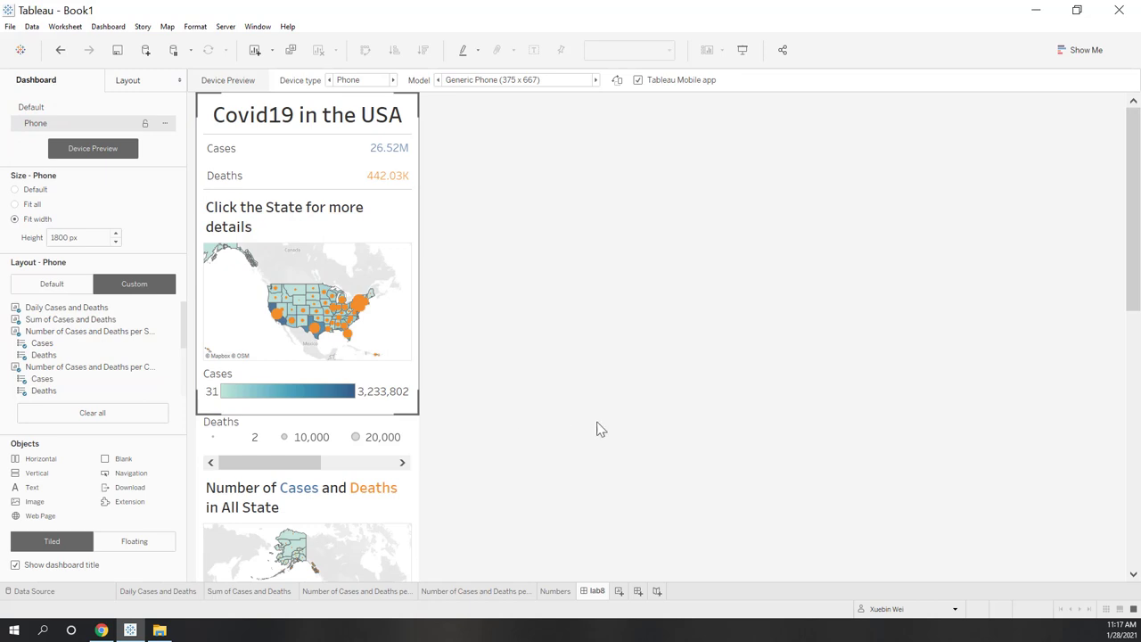
click(31, 107)
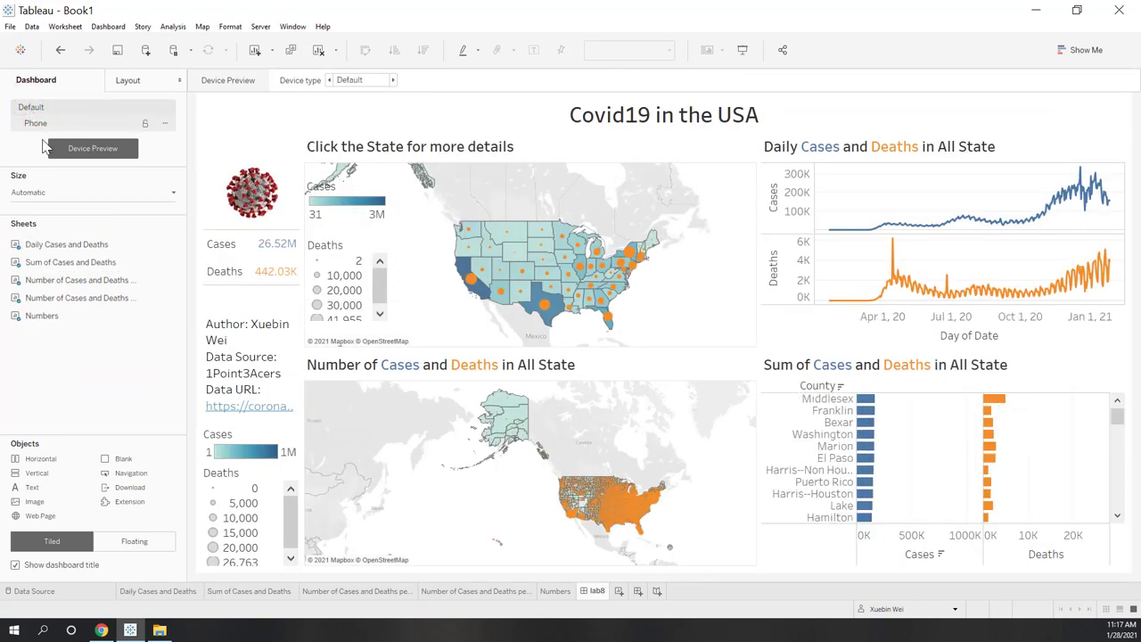
Step: Go to the worksheet behind lab8's 'Click the State for more details' state map
click(554, 591)
click(590, 592)
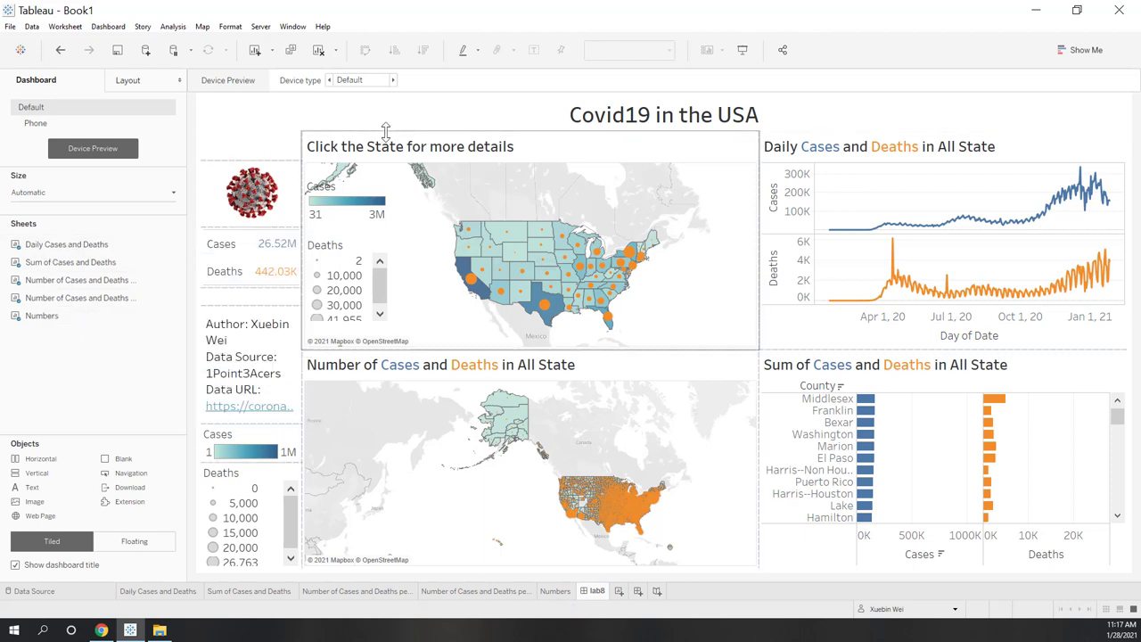
click(729, 143)
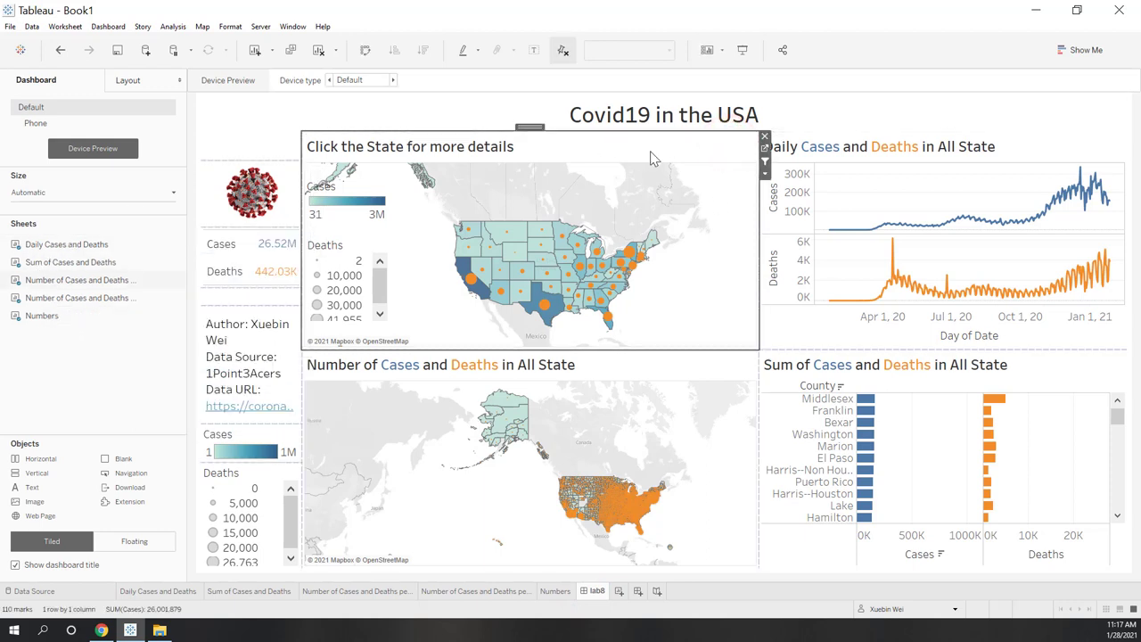
click(766, 152)
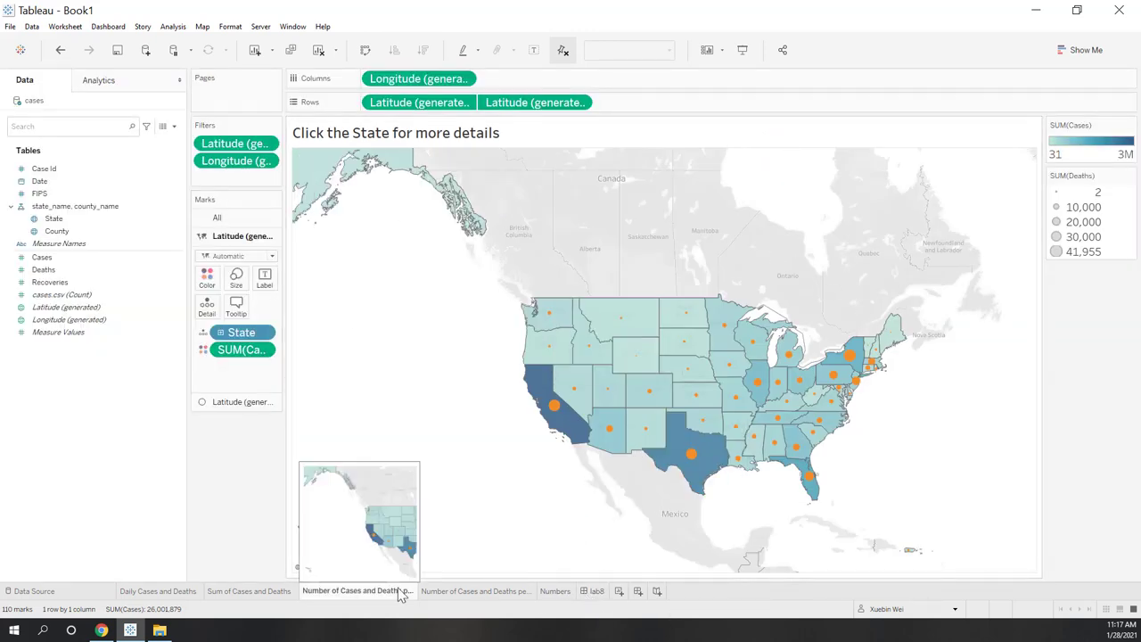
mouse_move(541, 595)
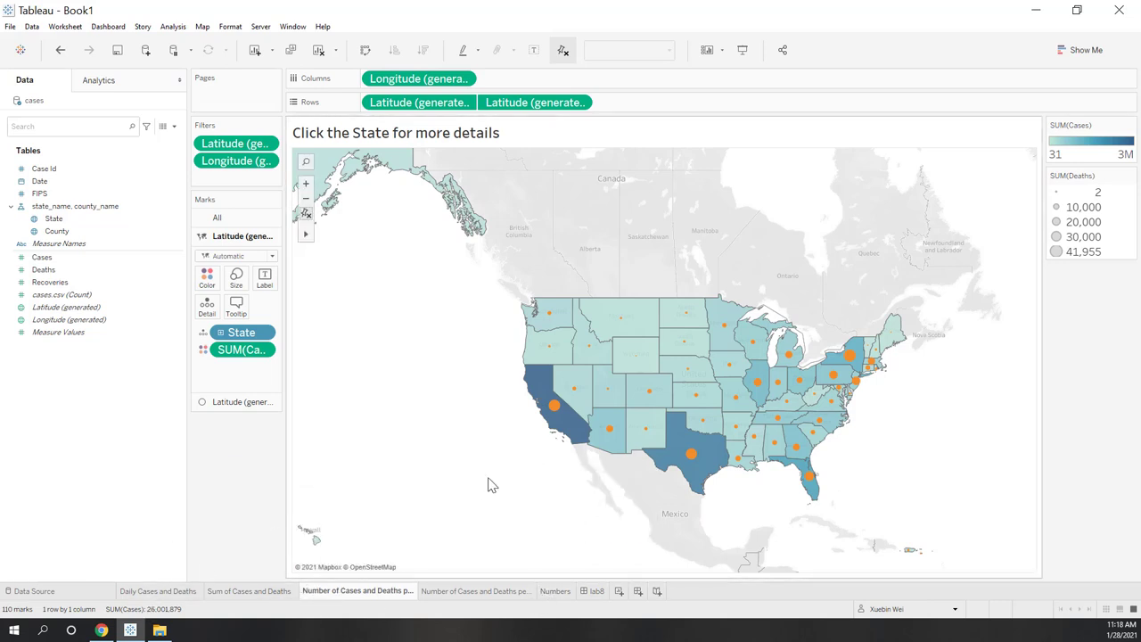
Step: Hide the Daily Cases and Deaths, Sum of Cases and Deaths, state map, county map and Numbers sheets
click(165, 594)
right_click(167, 593)
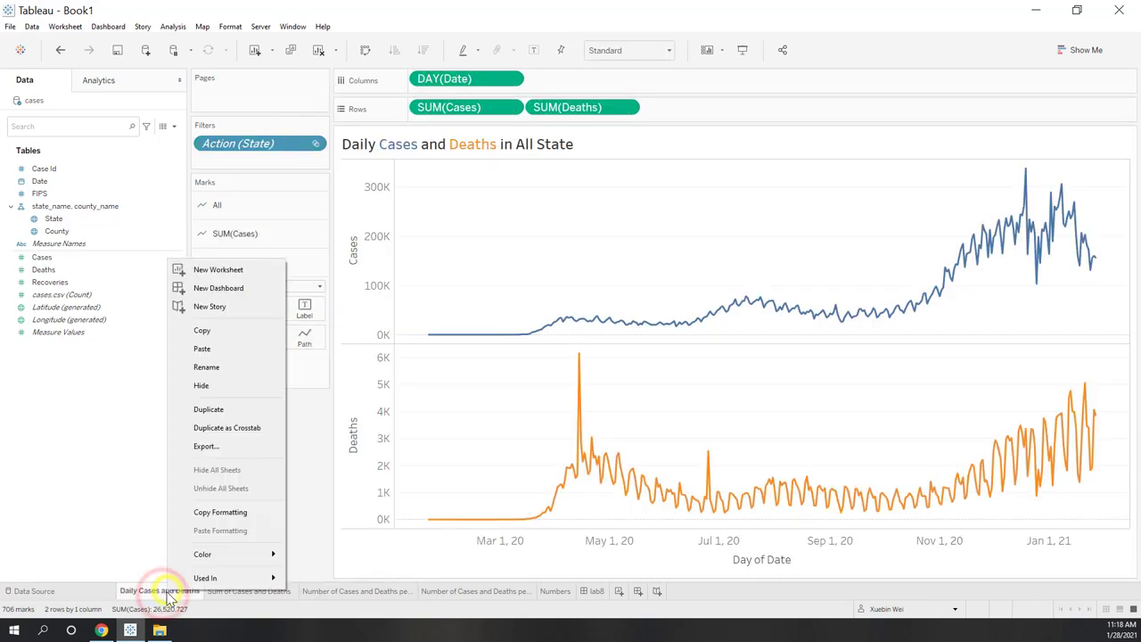
click(186, 386)
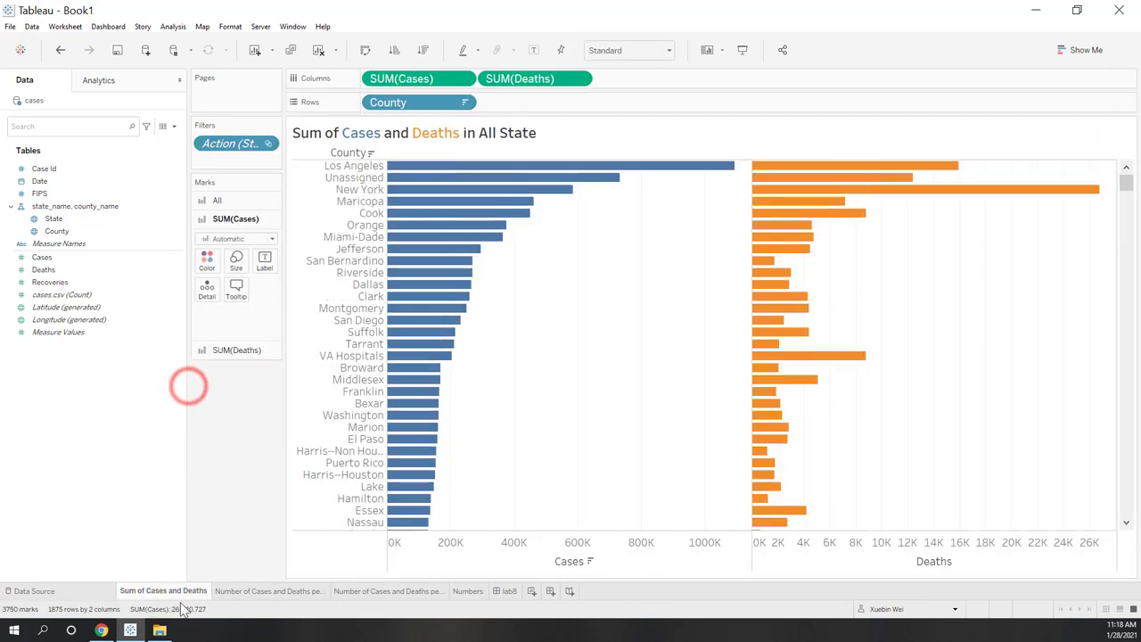
right_click(183, 591)
click(216, 387)
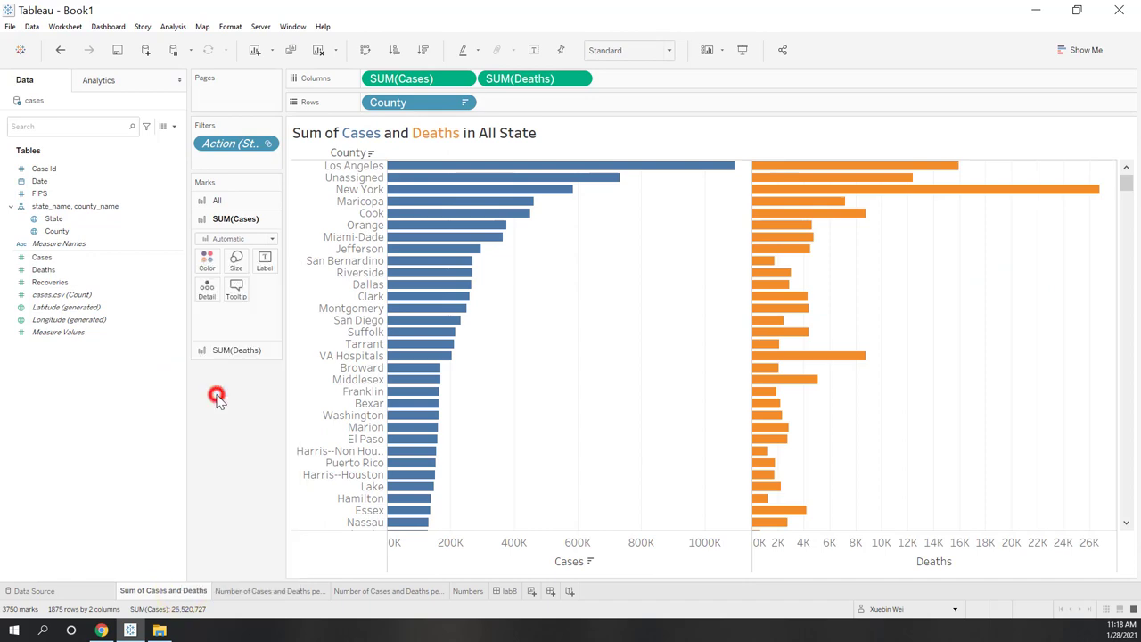
right_click(196, 597)
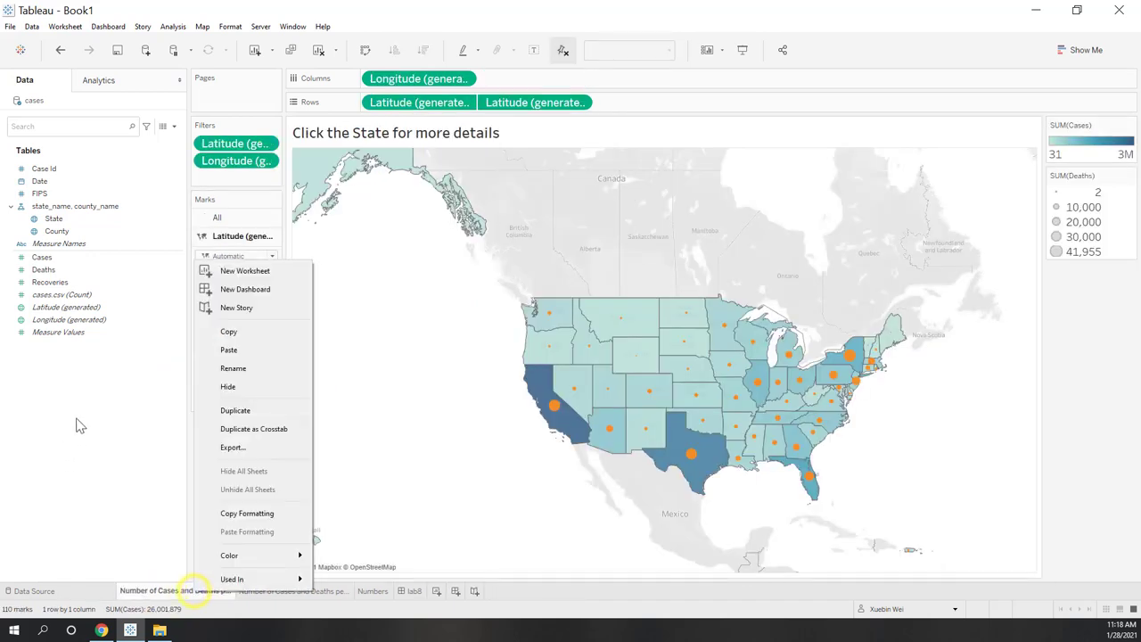
click(221, 387)
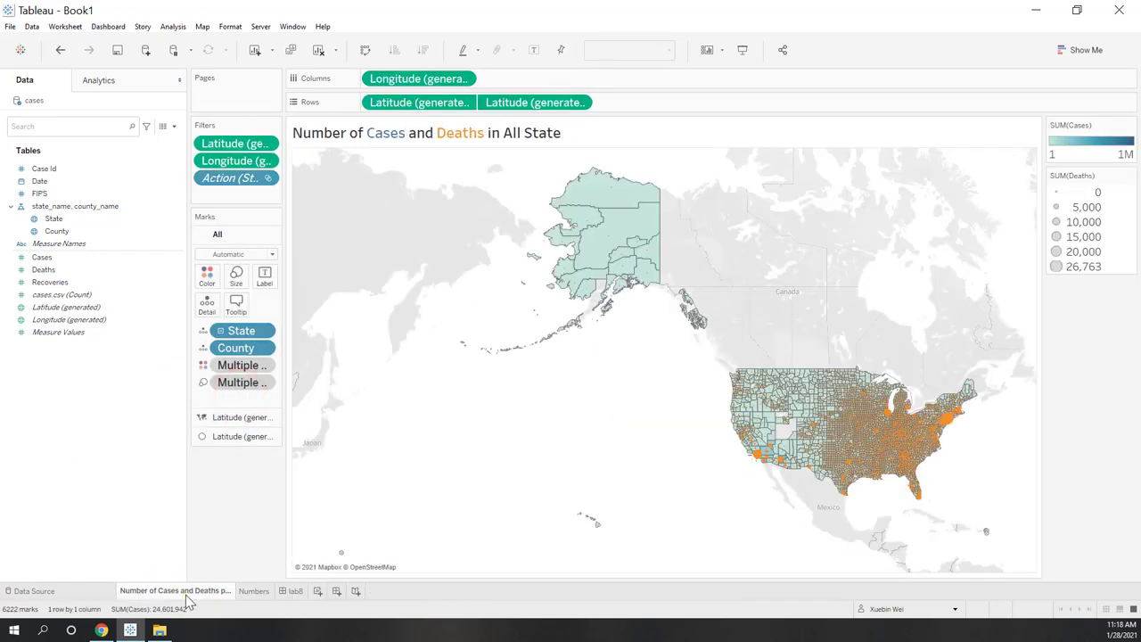
right_click(189, 593)
click(200, 397)
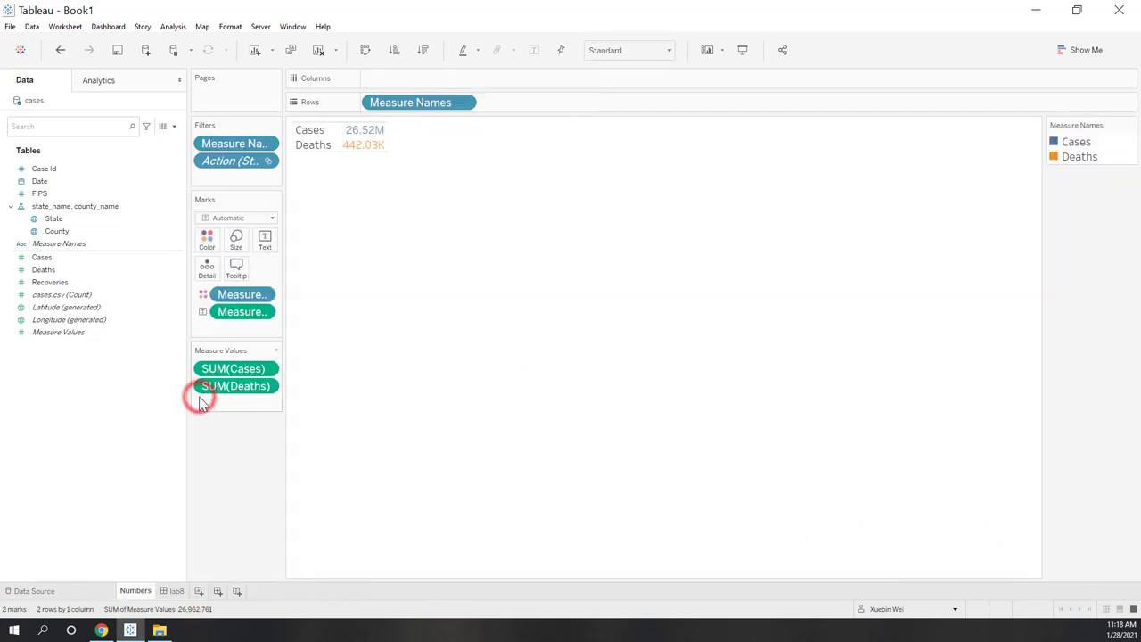
right_click(141, 595)
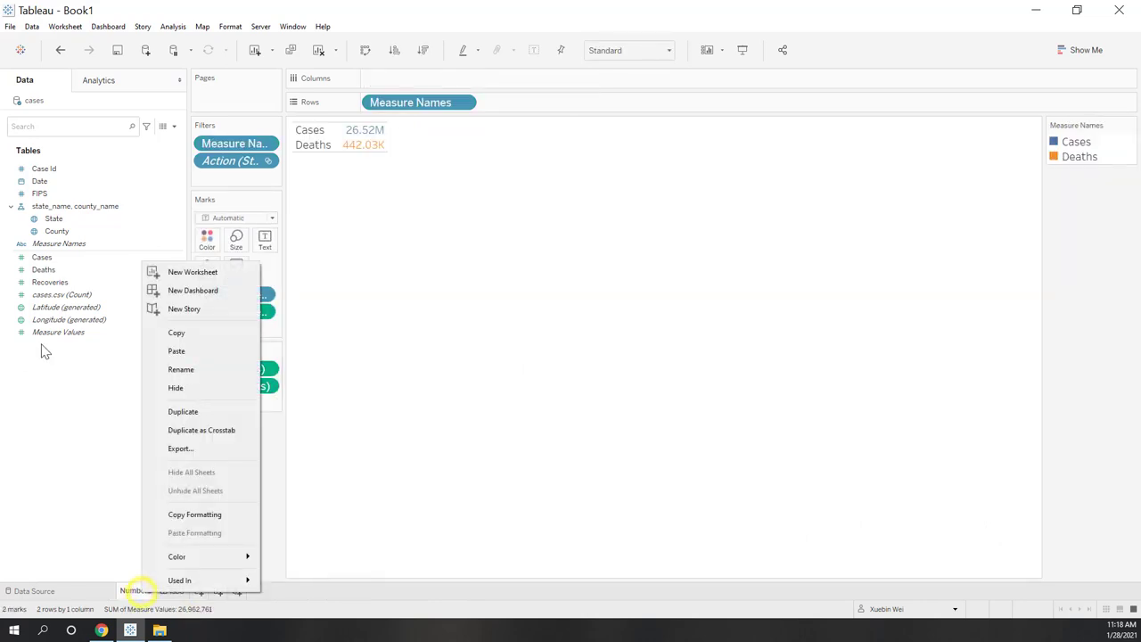
click(152, 388)
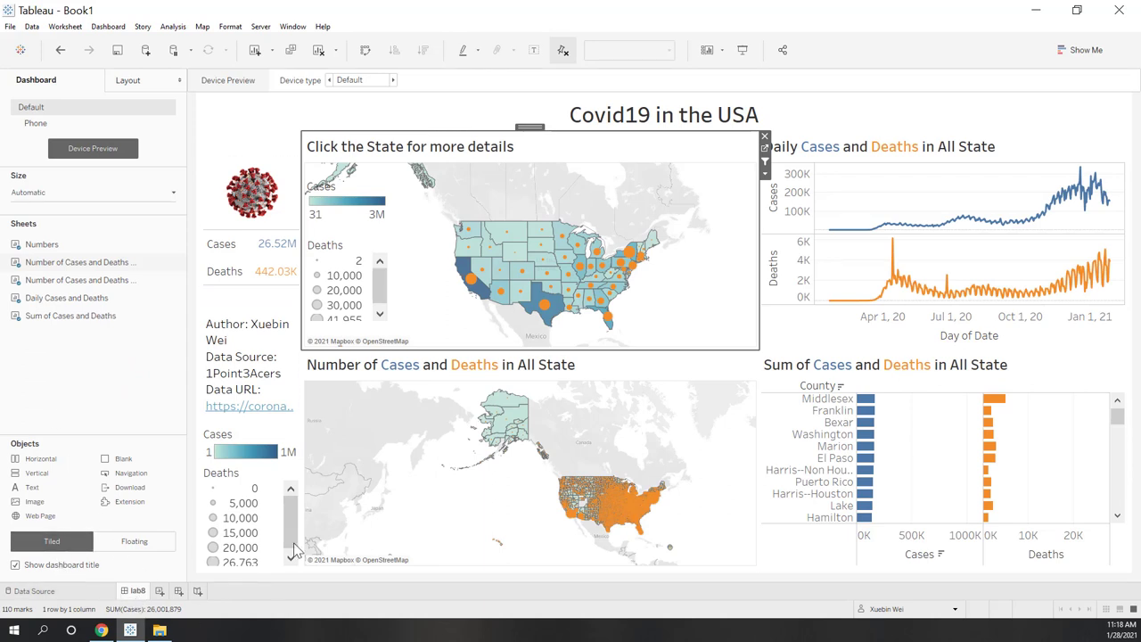
Step: Open the hidden state map worksheet from the dashboard, then return to lab8
click(133, 402)
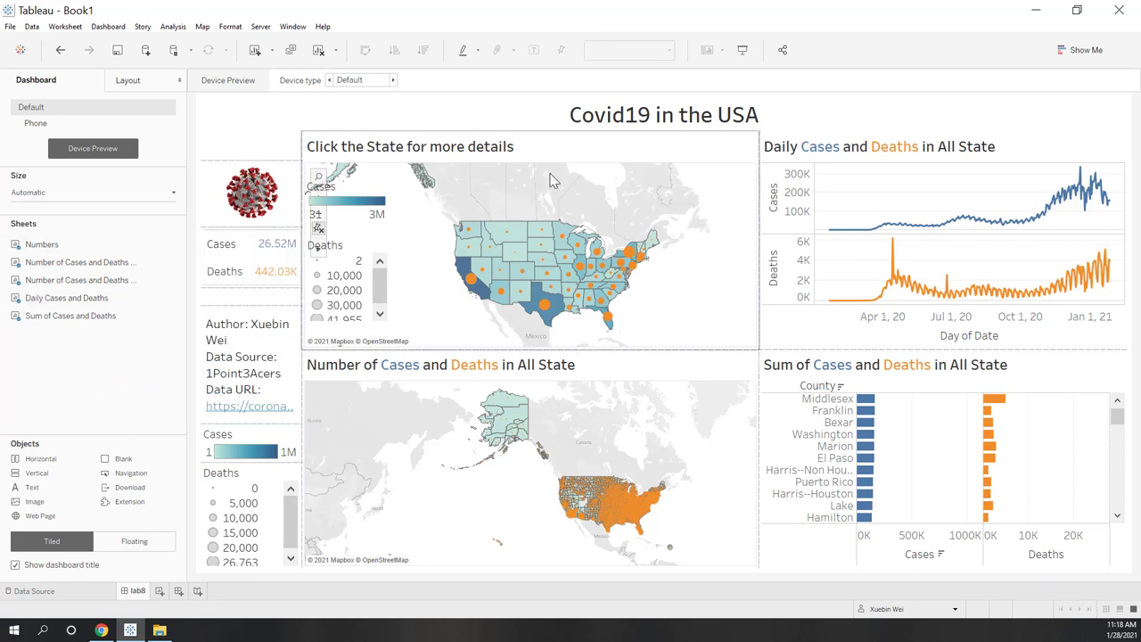
click(662, 143)
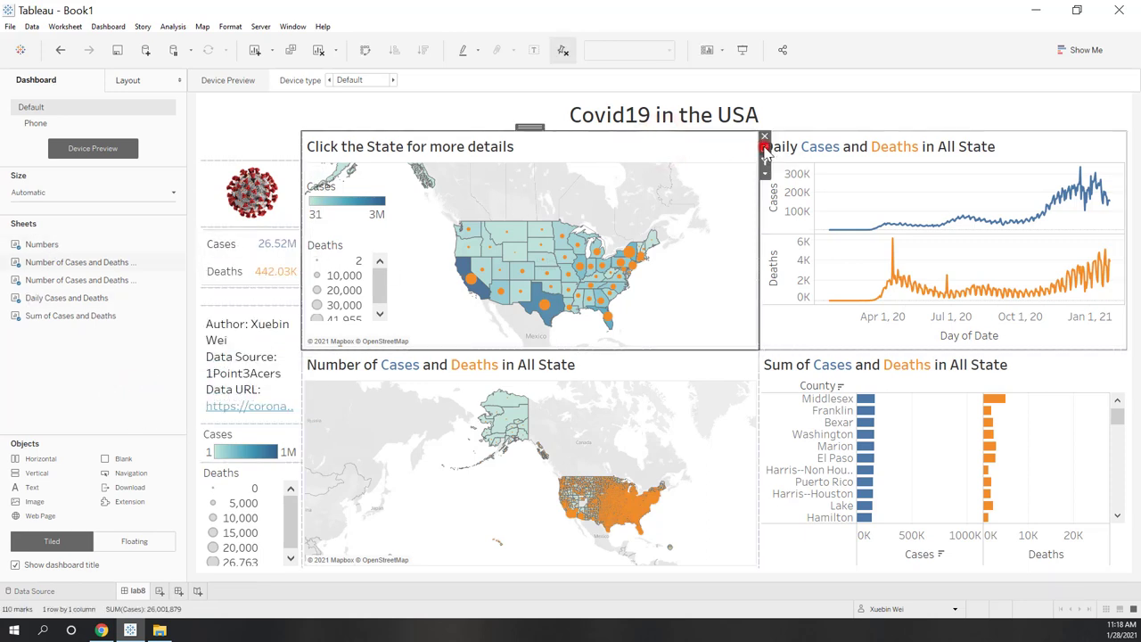
click(764, 148)
right_click(233, 591)
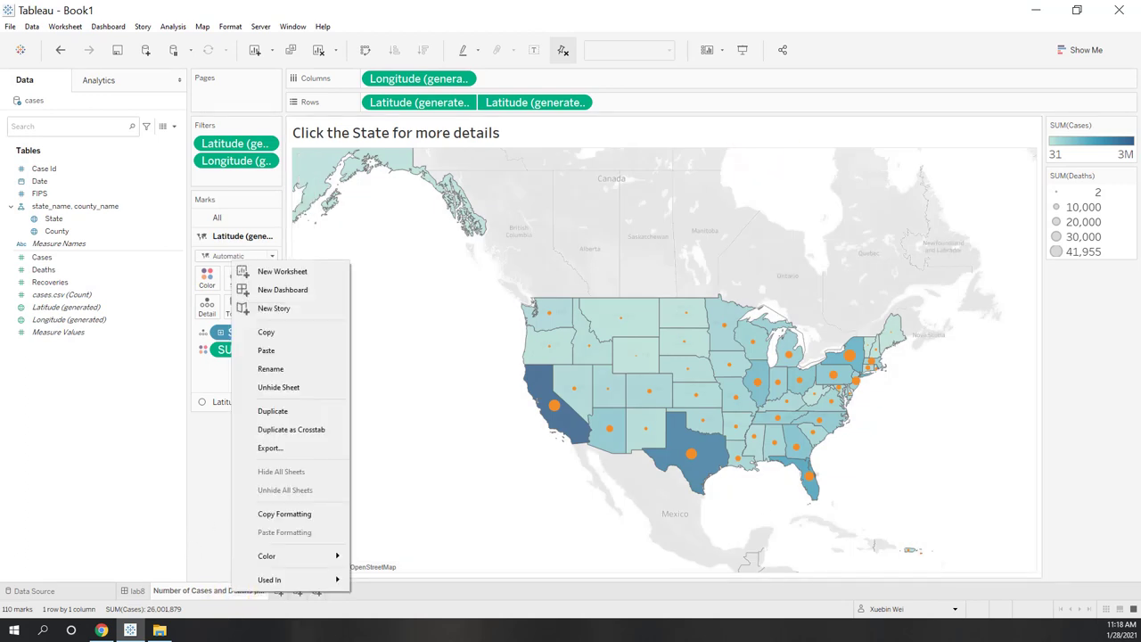
click(136, 592)
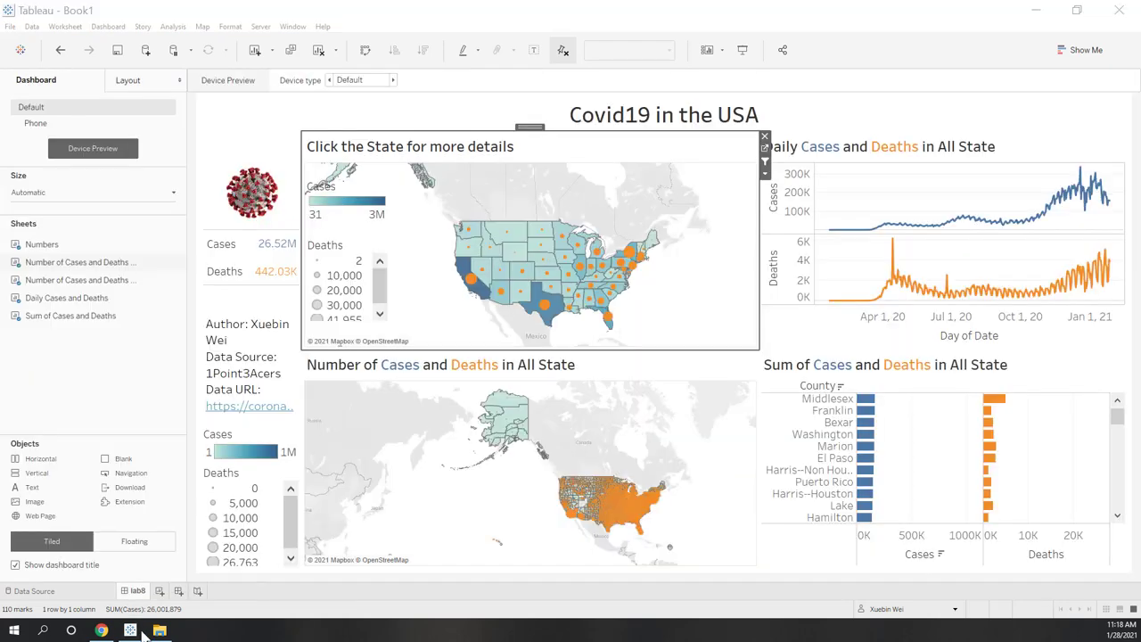
Step: Delete the accidentally created blank Sheet 6 worksheet
click(164, 591)
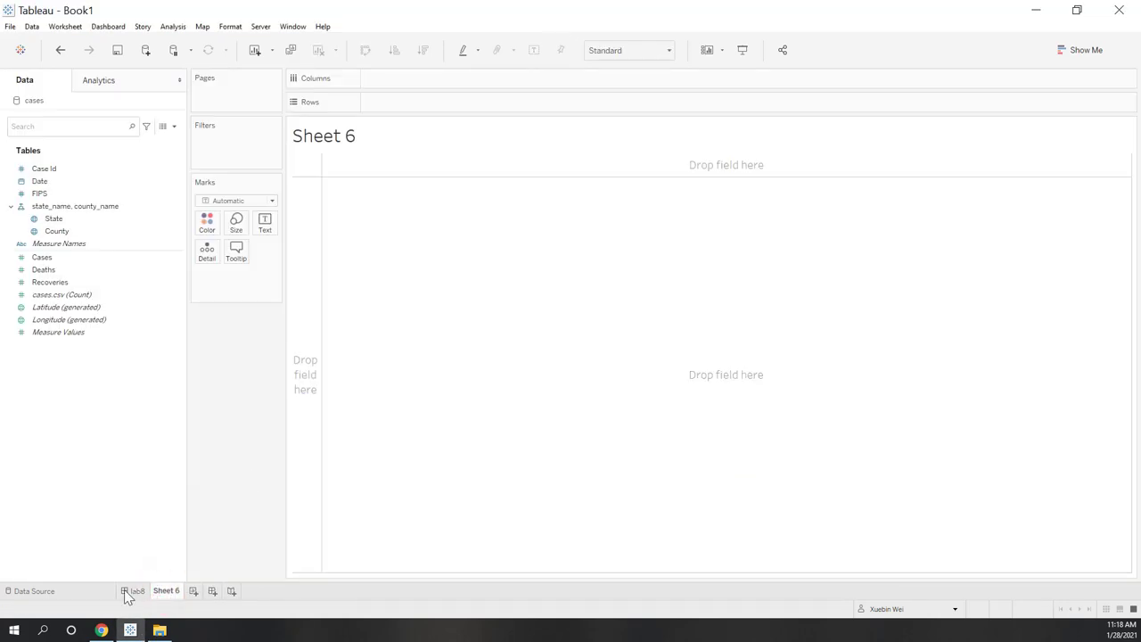
click(125, 591)
right_click(129, 592)
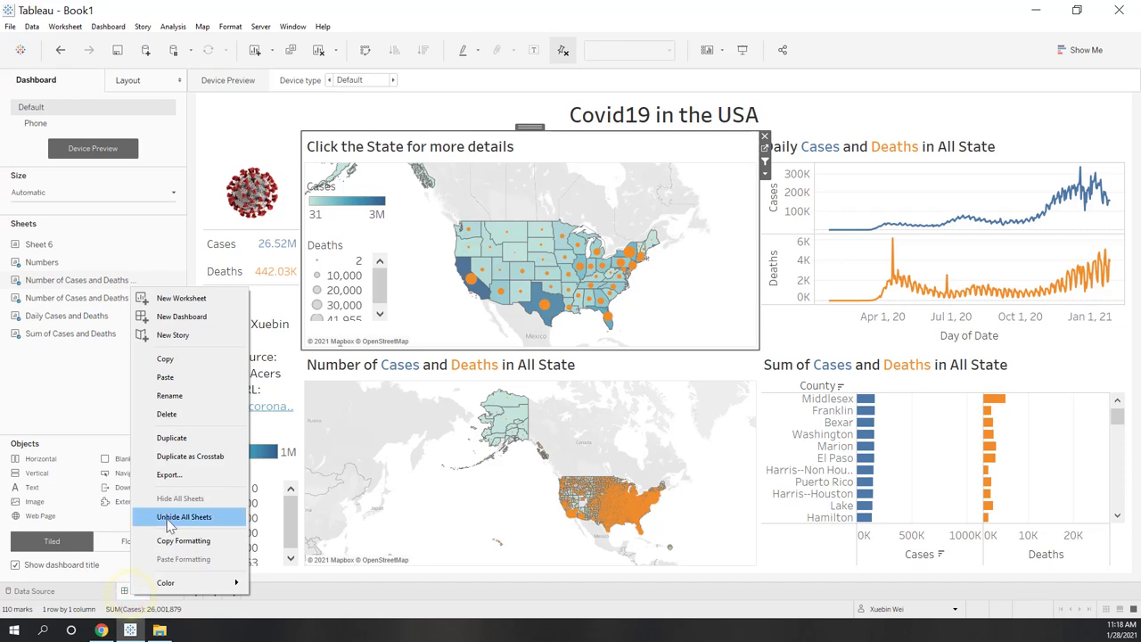
click(55, 406)
click(163, 591)
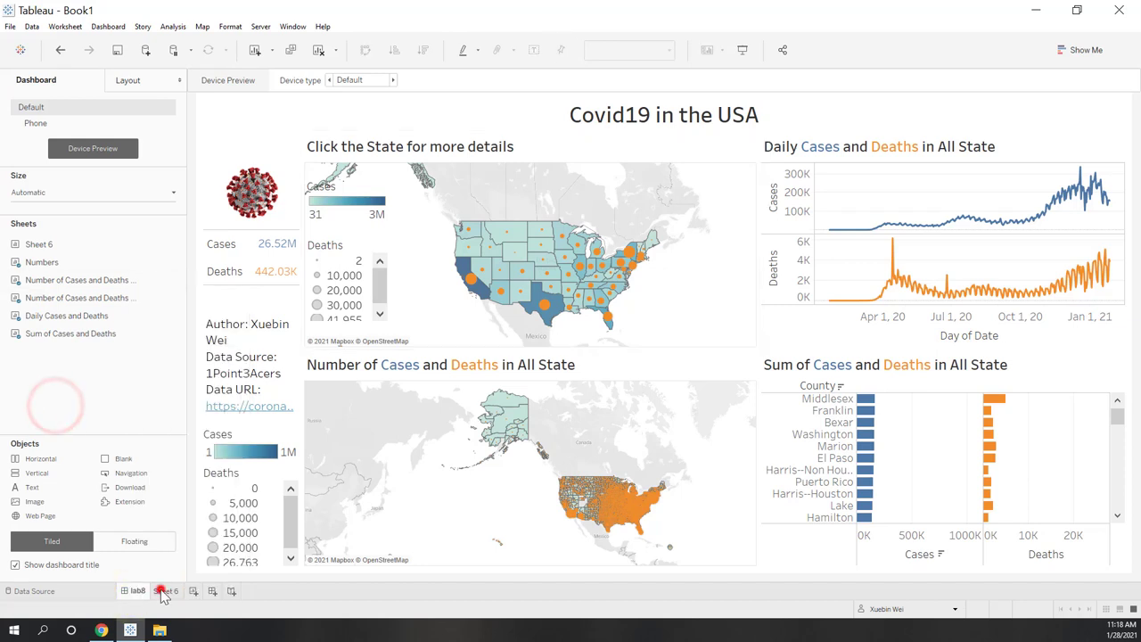
right_click(163, 593)
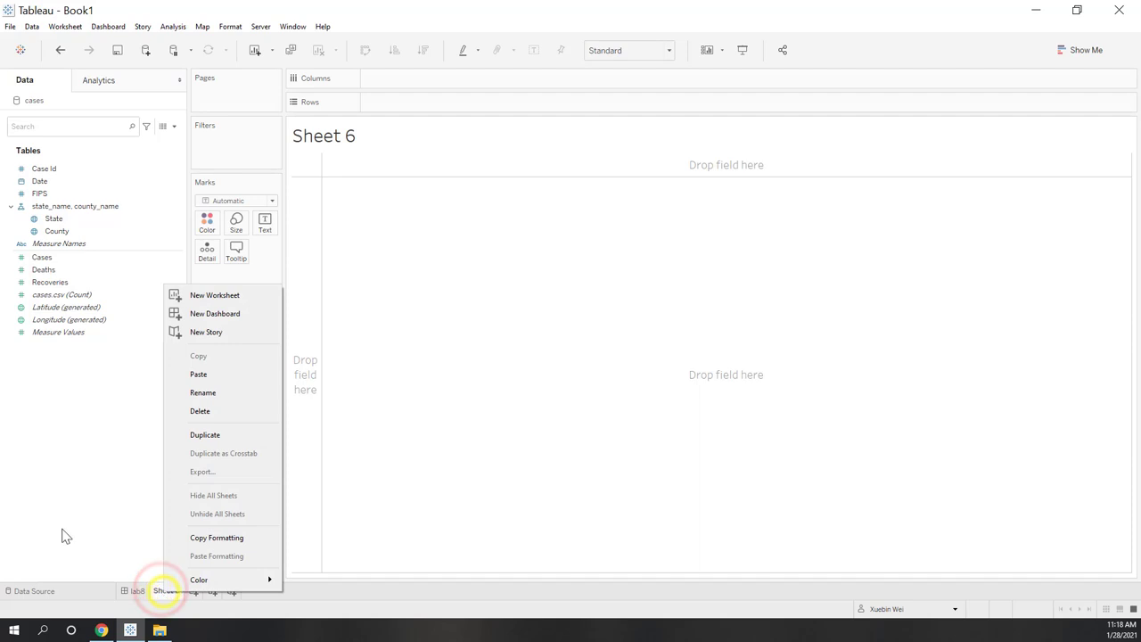
click(193, 414)
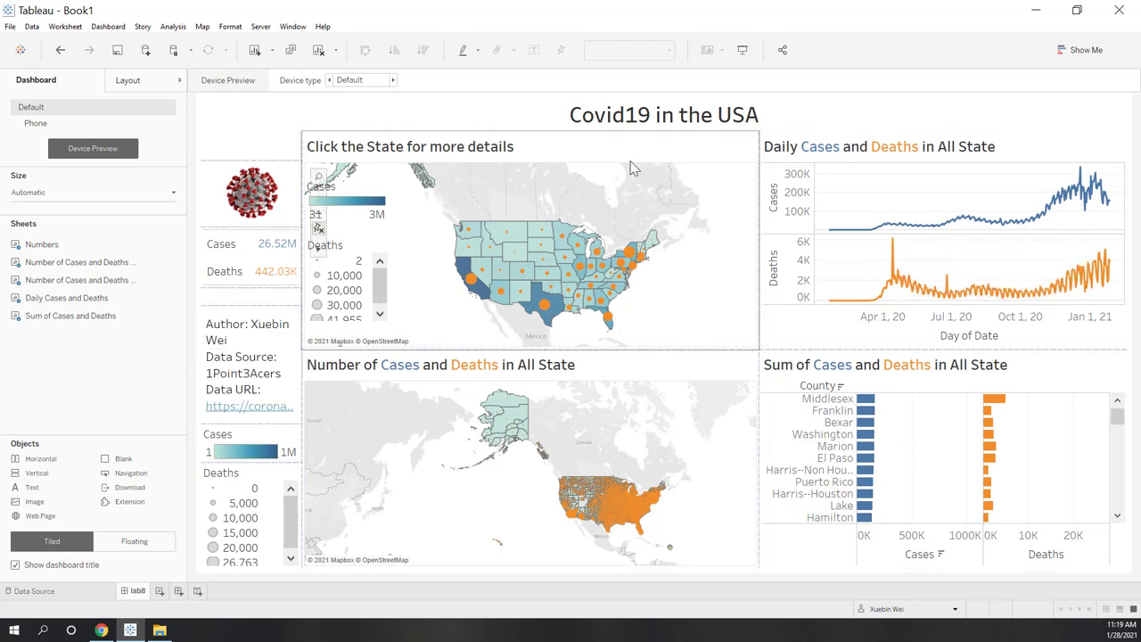
click(535, 306)
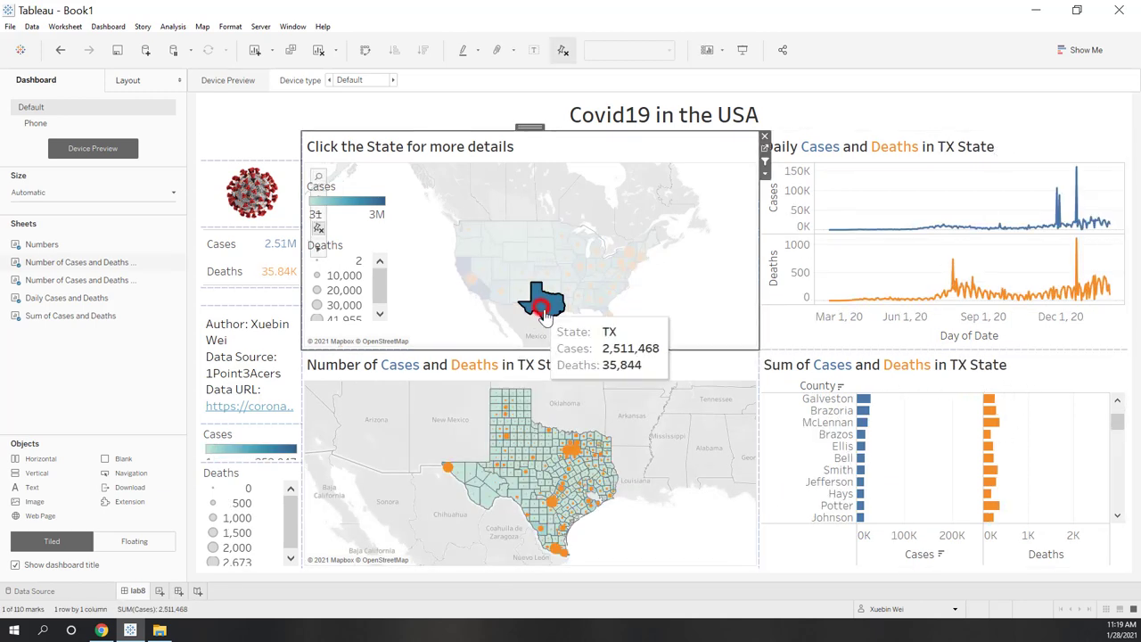
click(534, 298)
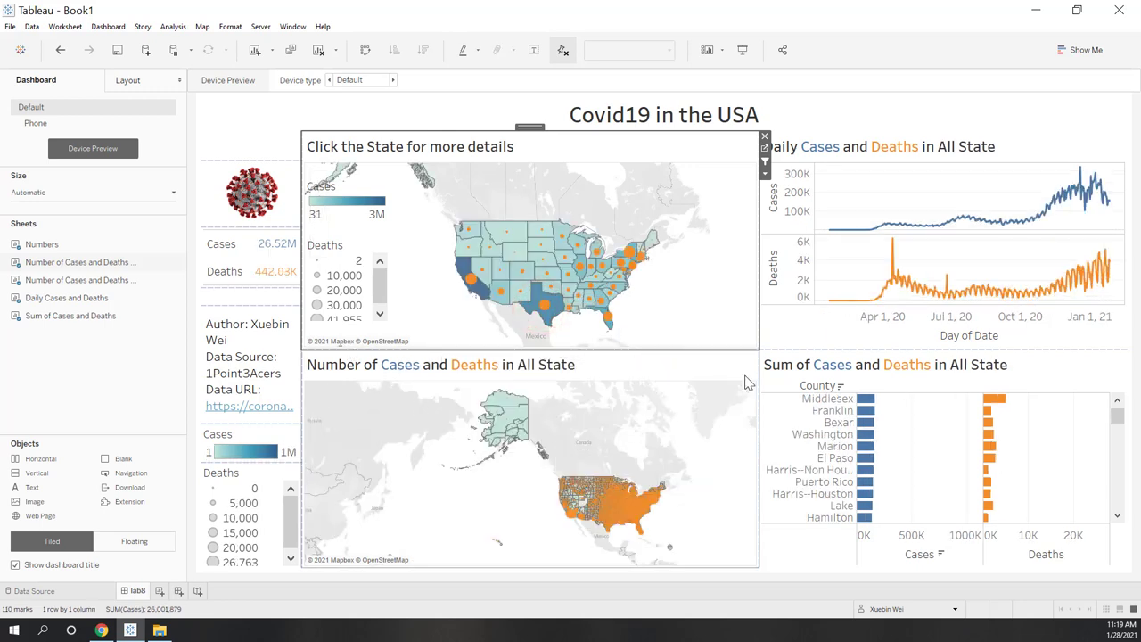
mouse_move(132, 257)
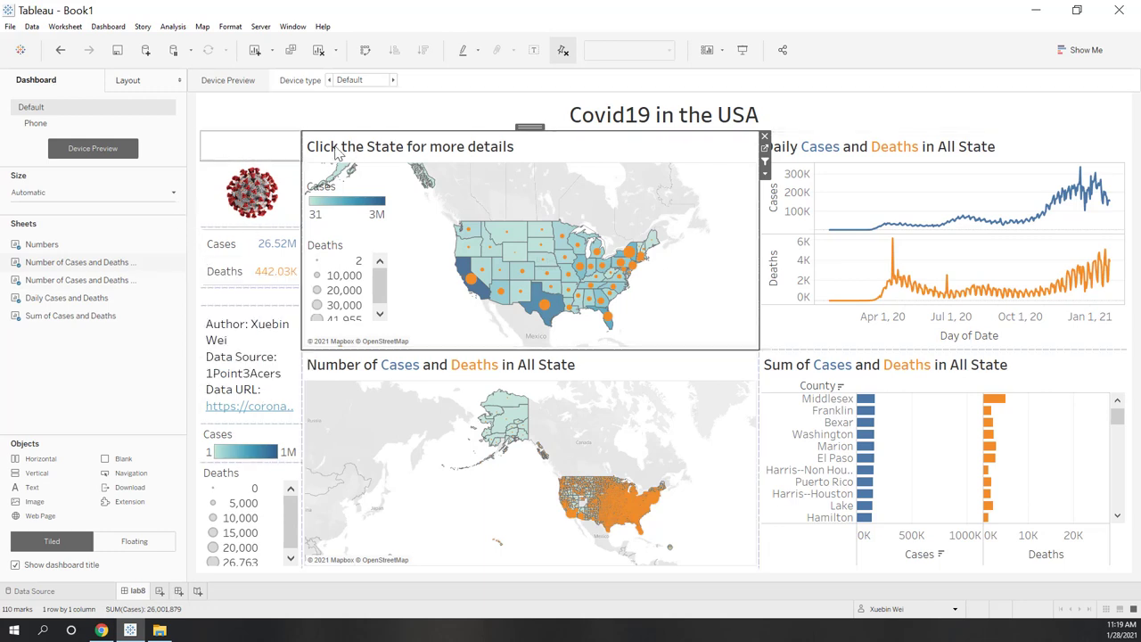
click(36, 124)
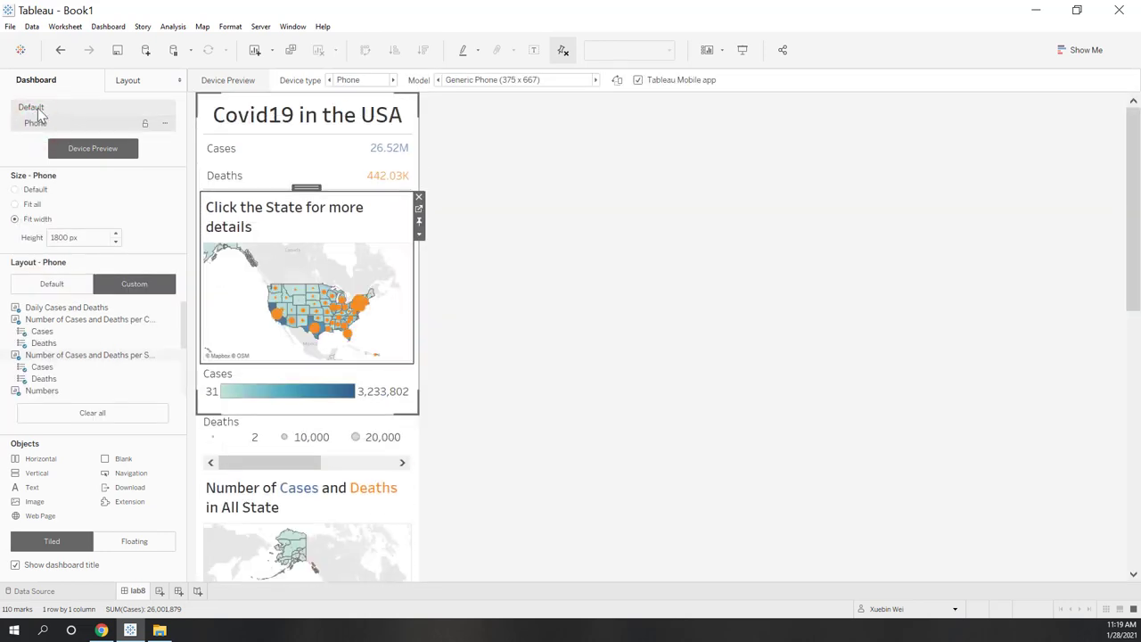
click(32, 108)
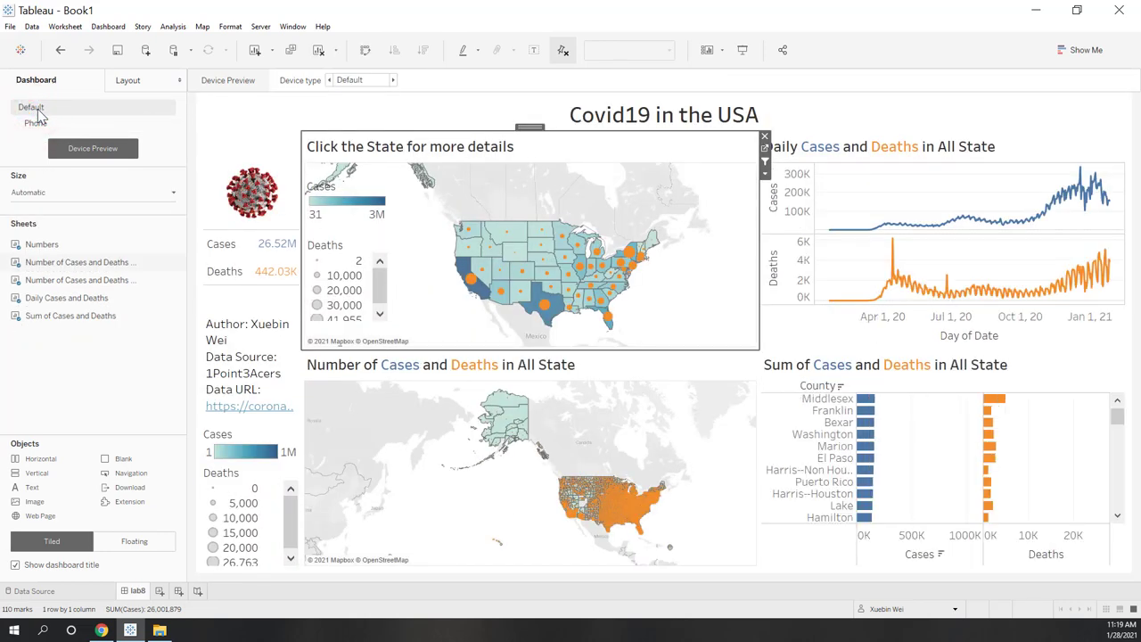
Step: Save the workbook as lab8 in OneDrive's IA342_2021_spring\lab8 folder
click(117, 50)
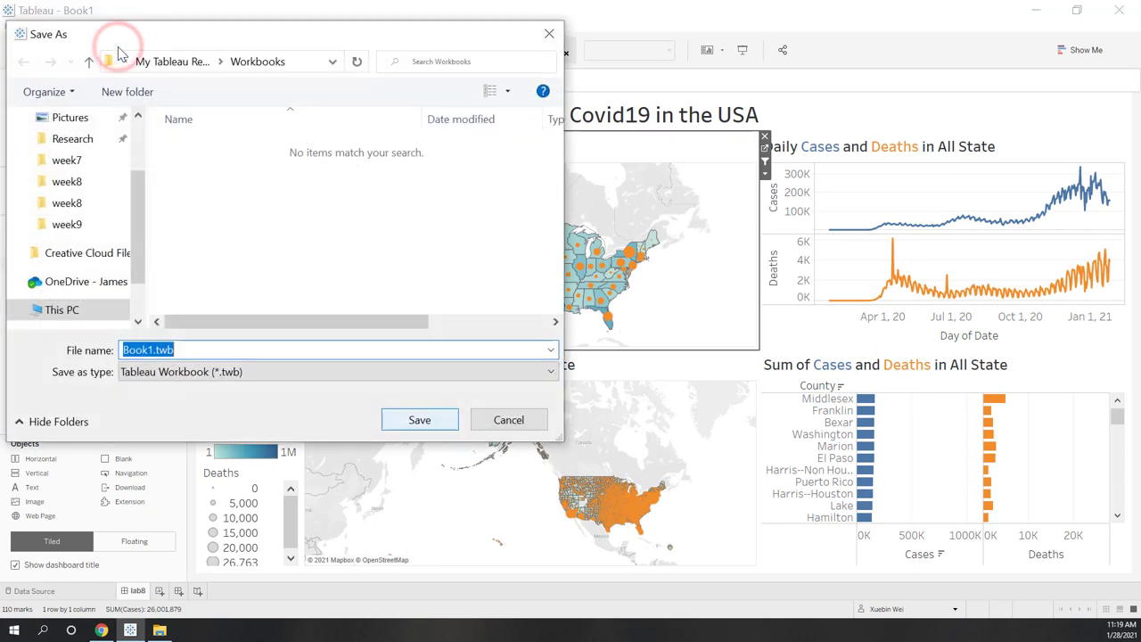
click(79, 287)
scroll(321, 287, down, 3)
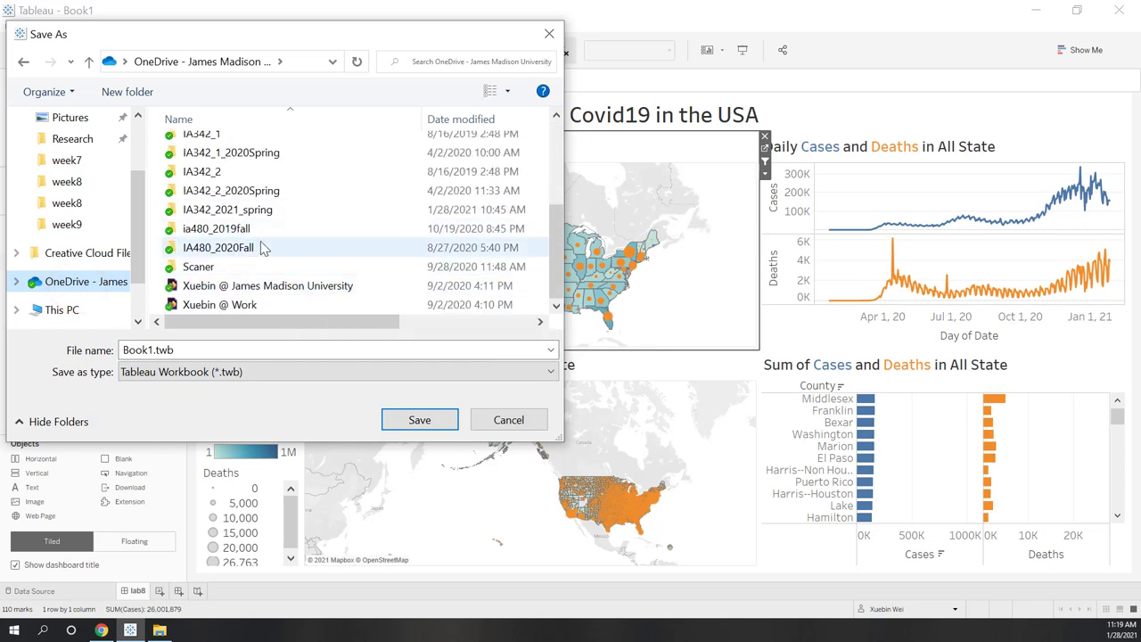
double_click(252, 208)
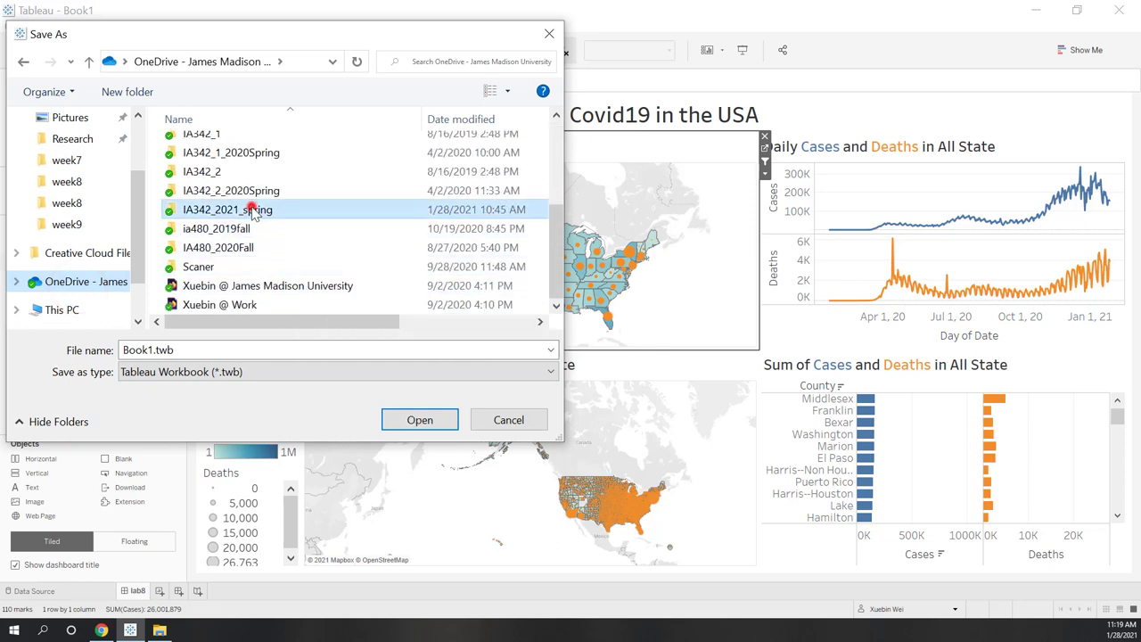
double_click(247, 285)
double_click(223, 350)
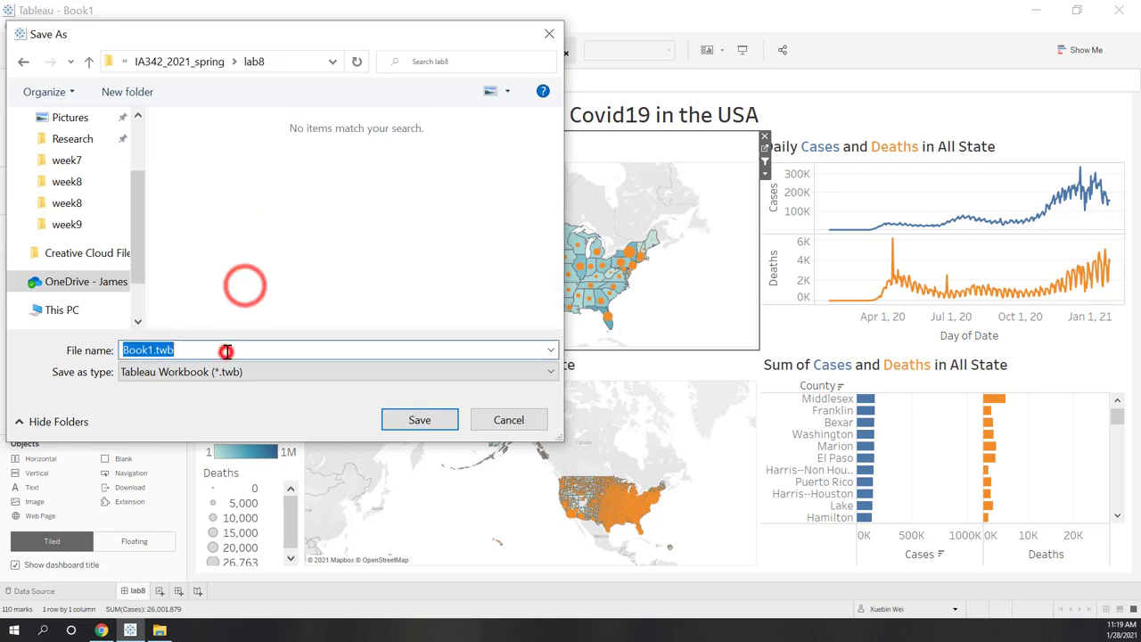
text(lab8)
key(Return)
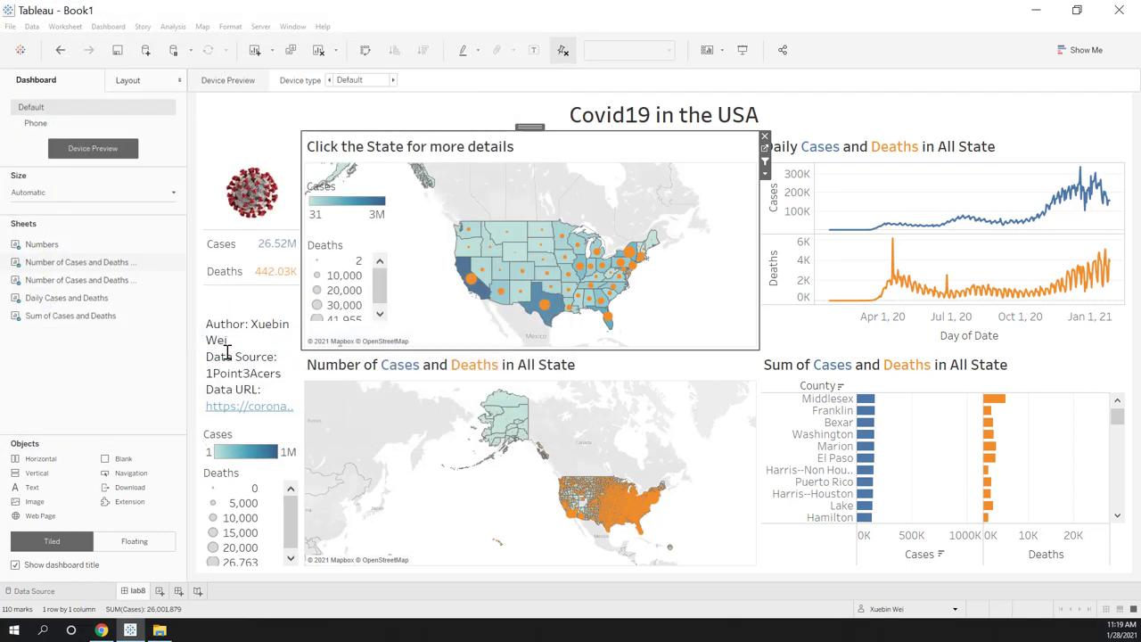
click(96, 397)
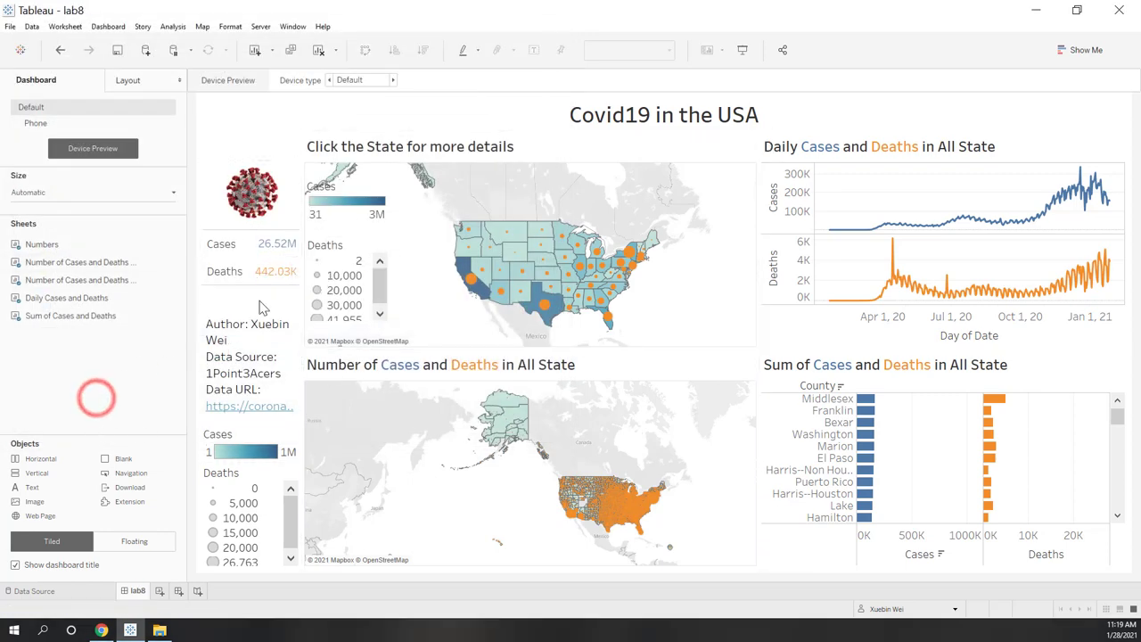
Step: Expand the top map's Deaths legend and raise the left Deaths legend higher
click(352, 238)
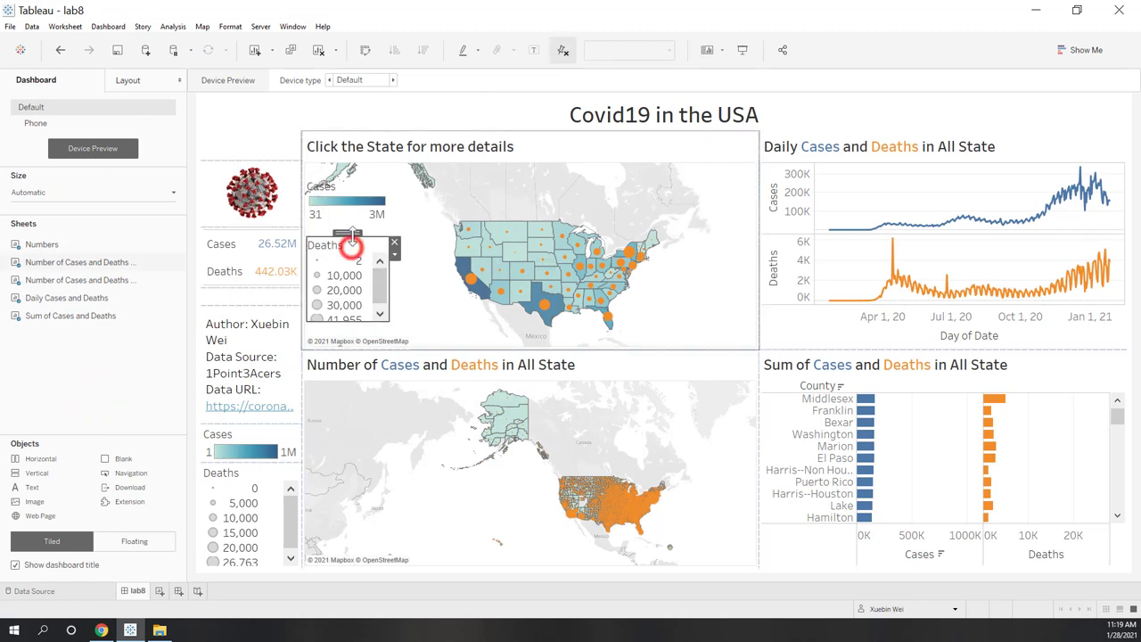
drag(353, 235, 348, 221)
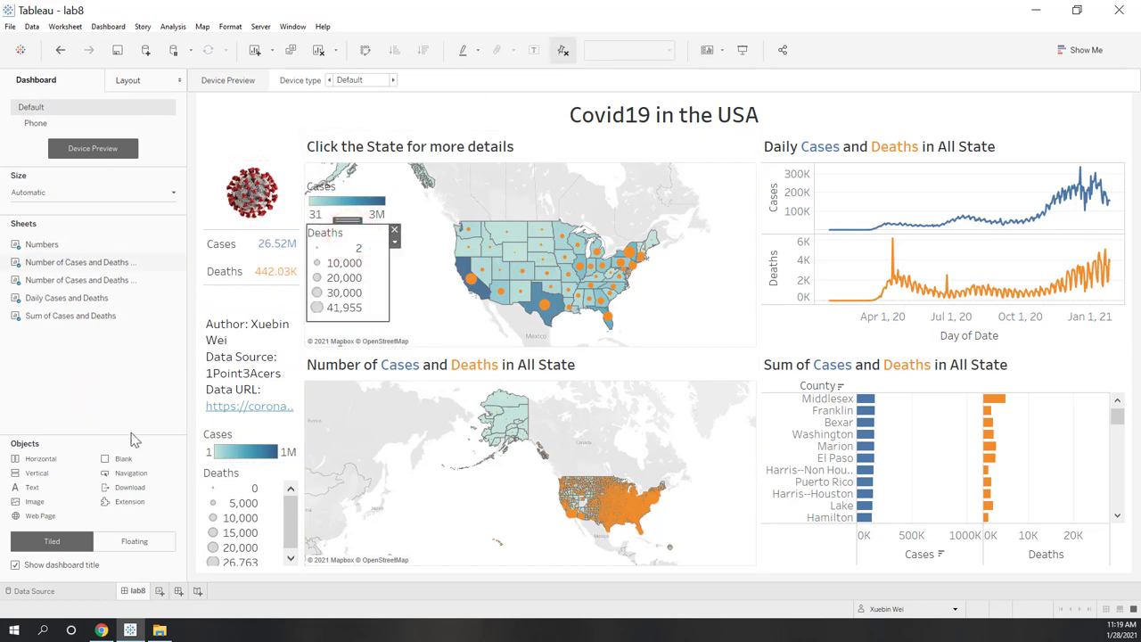
drag(270, 499, 264, 446)
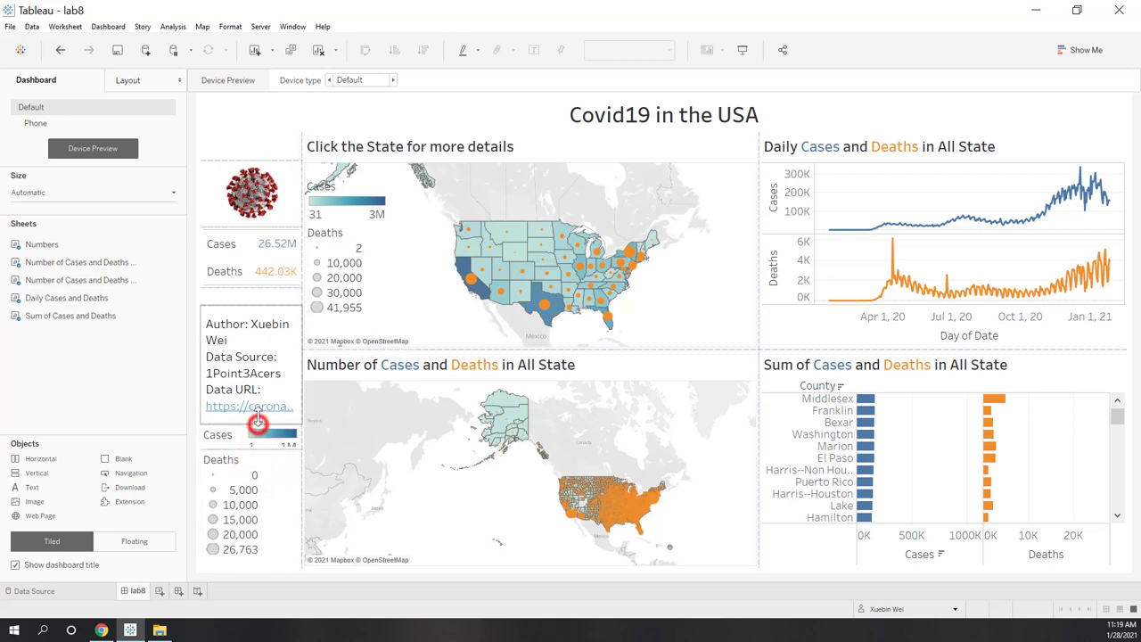
Step: Remove the blank gap under Deaths, extend the Author text box, lift the Cases legend, and save
click(258, 297)
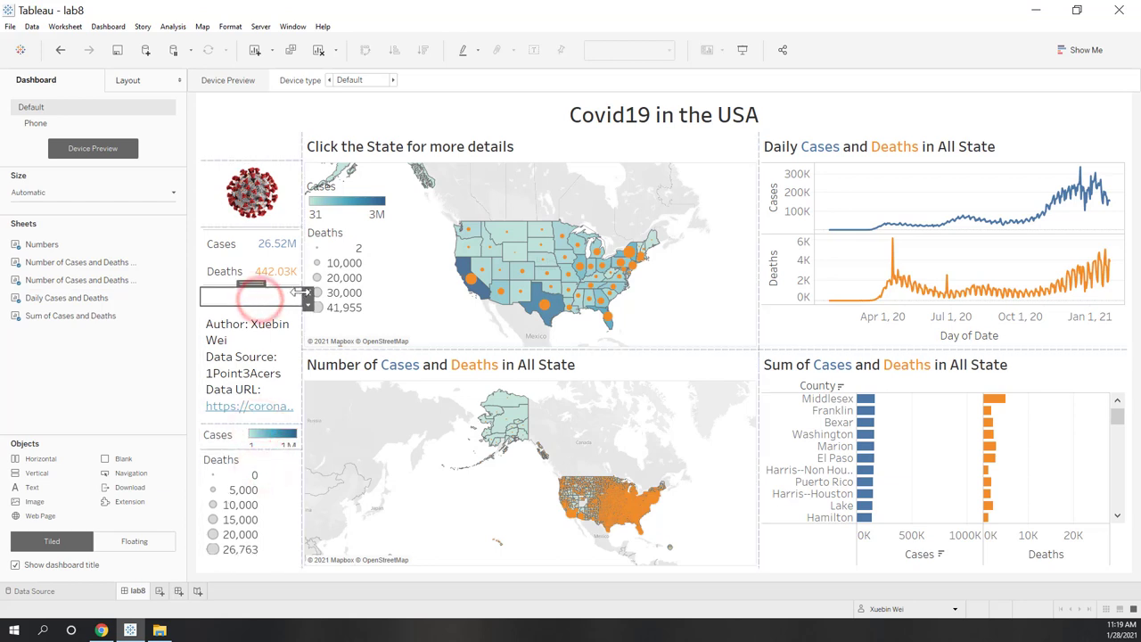
click(309, 294)
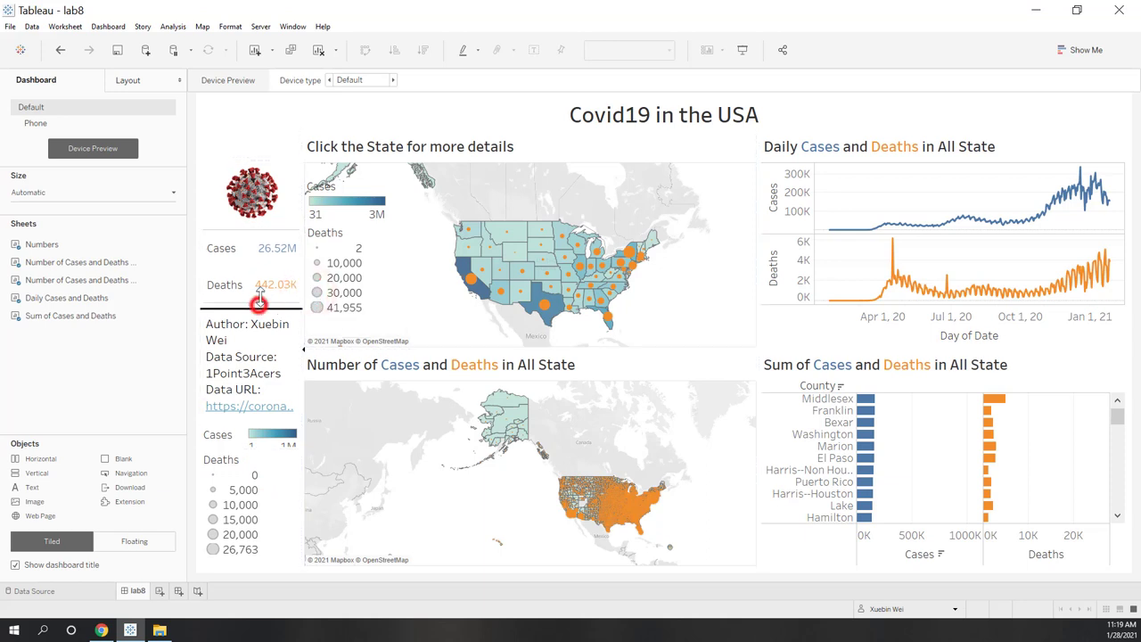
drag(258, 302, 259, 292)
drag(229, 423, 224, 414)
click(120, 400)
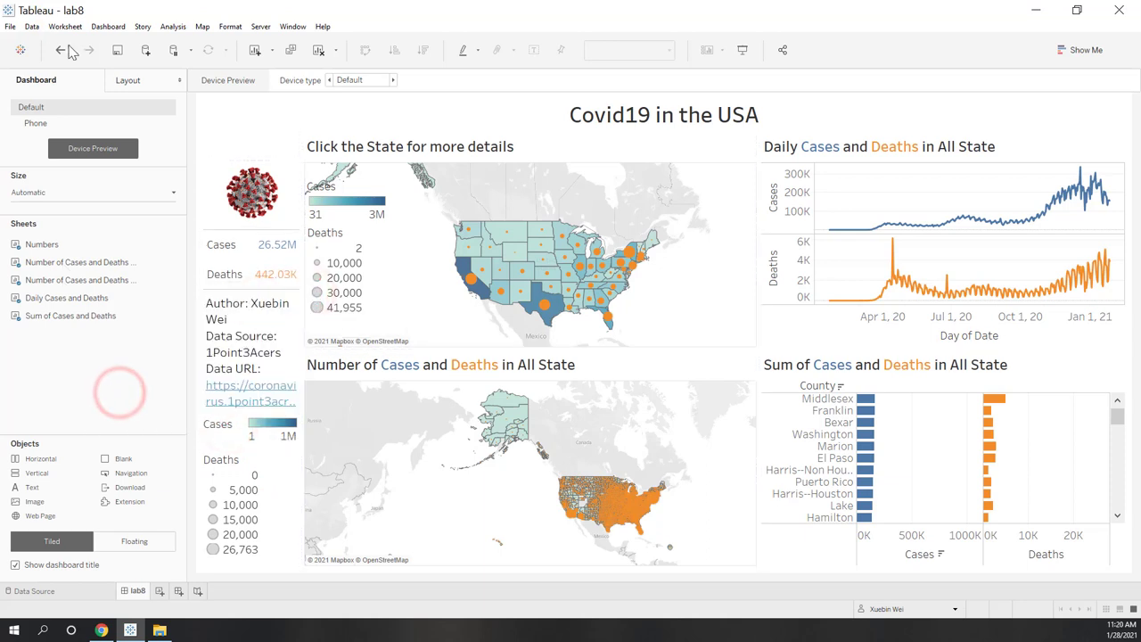
click(117, 50)
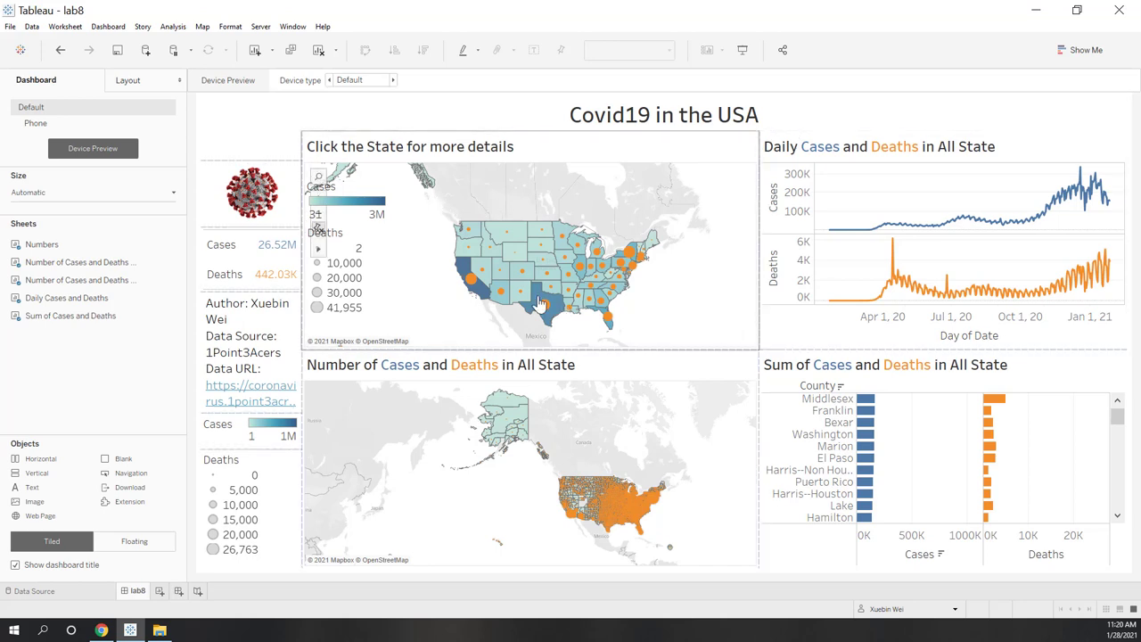
Step: Sign out of the current Tableau Online site
click(261, 27)
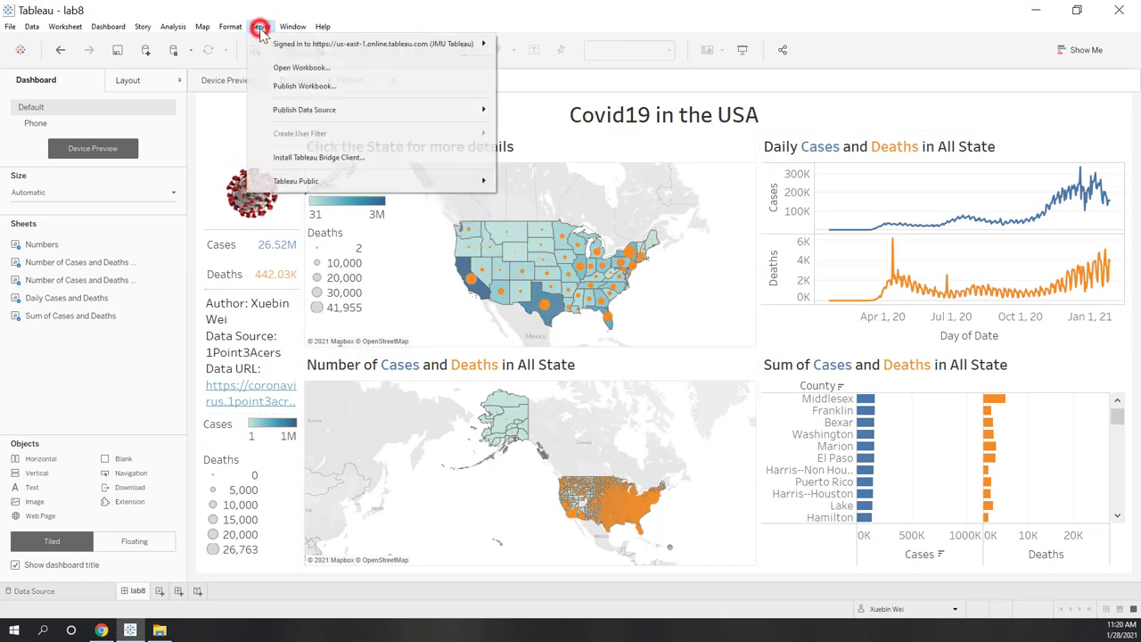
mouse_move(304, 48)
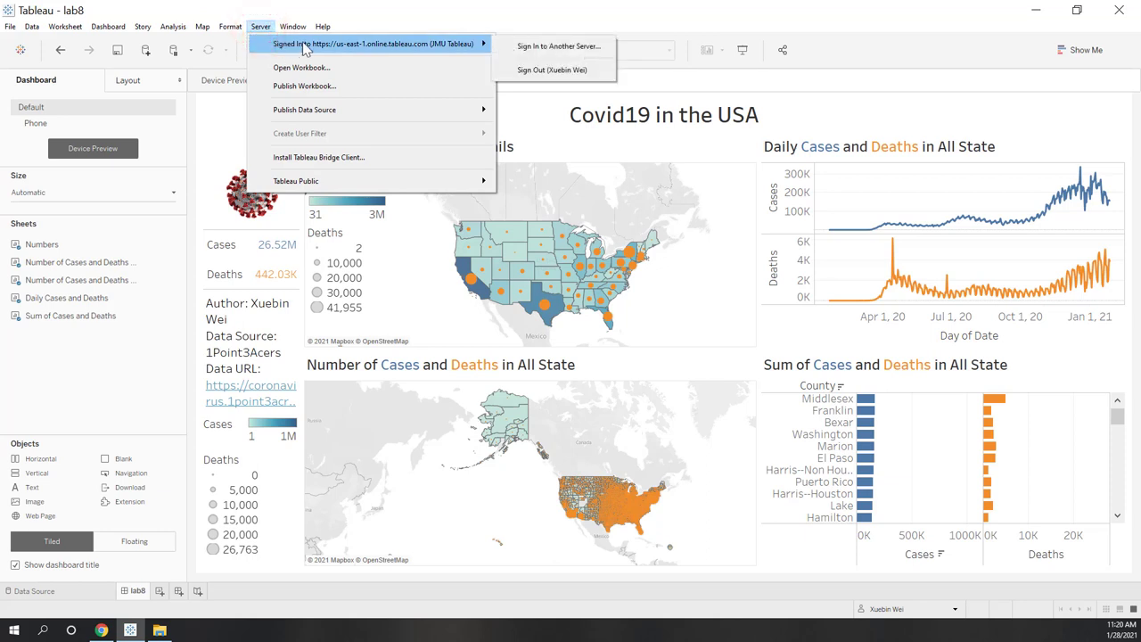
click(551, 69)
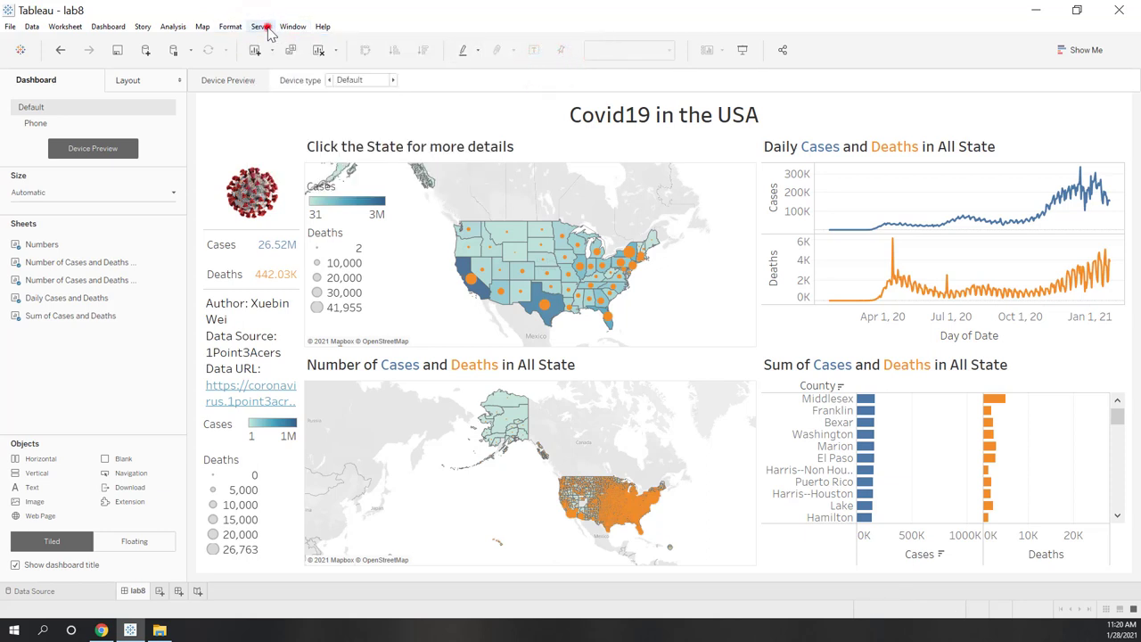
Step: Sign back in to Tableau Online with the account e-mail and password
click(264, 27)
click(323, 44)
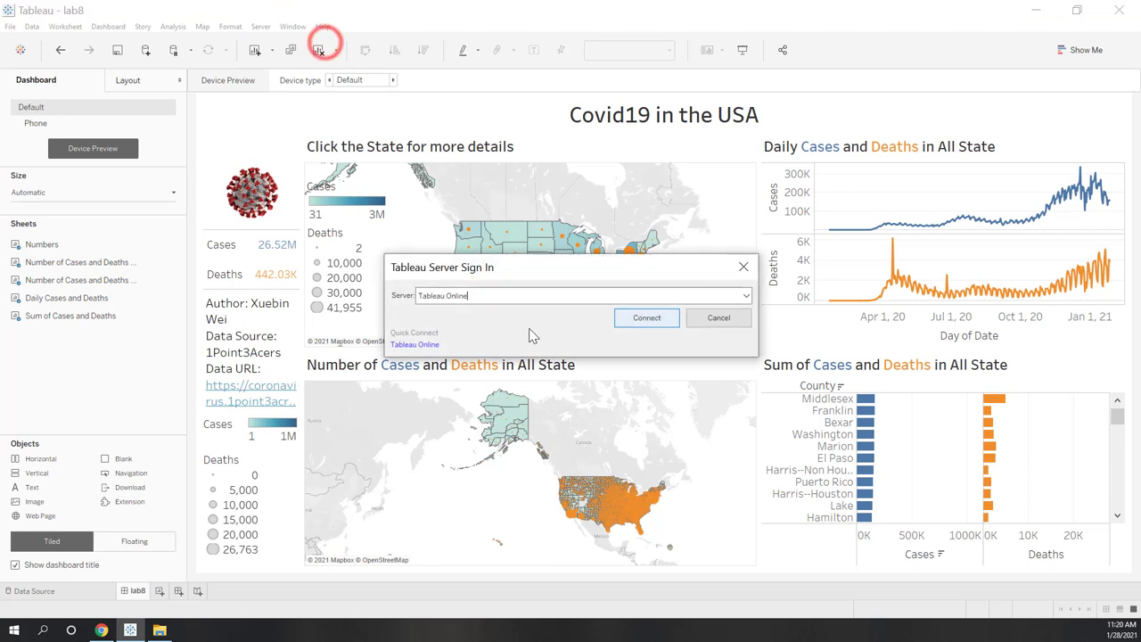
click(414, 344)
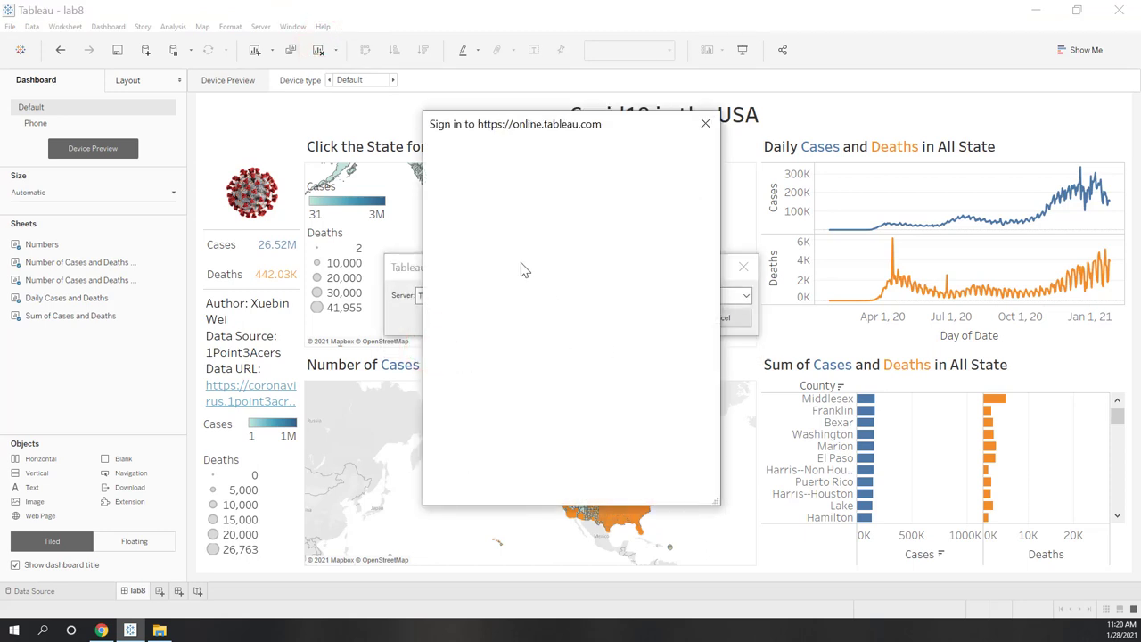
click(582, 268)
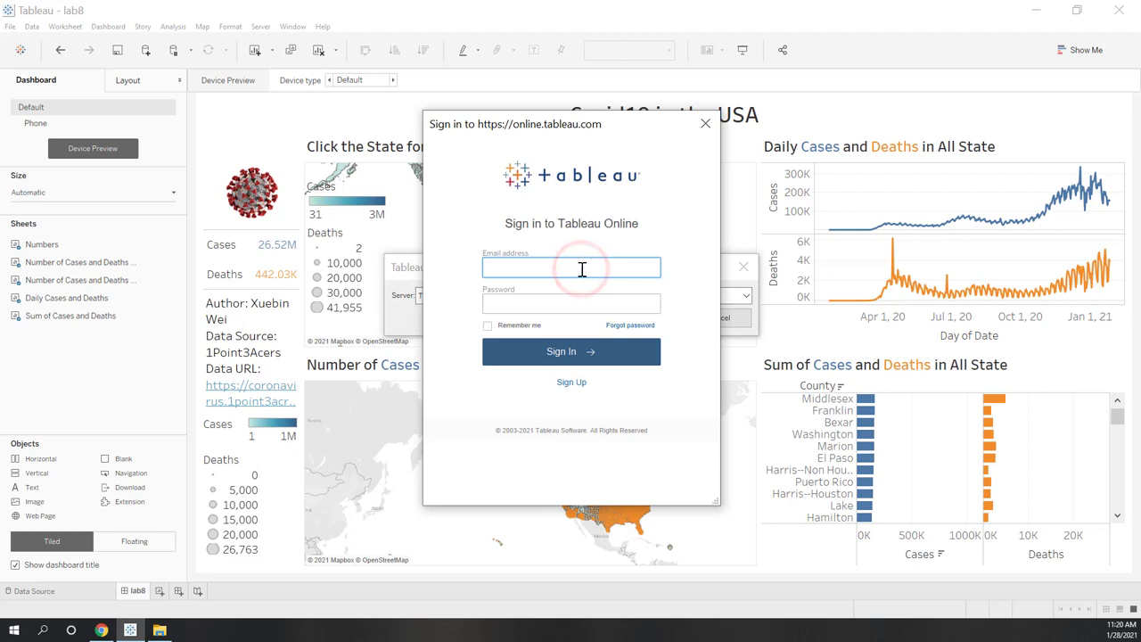
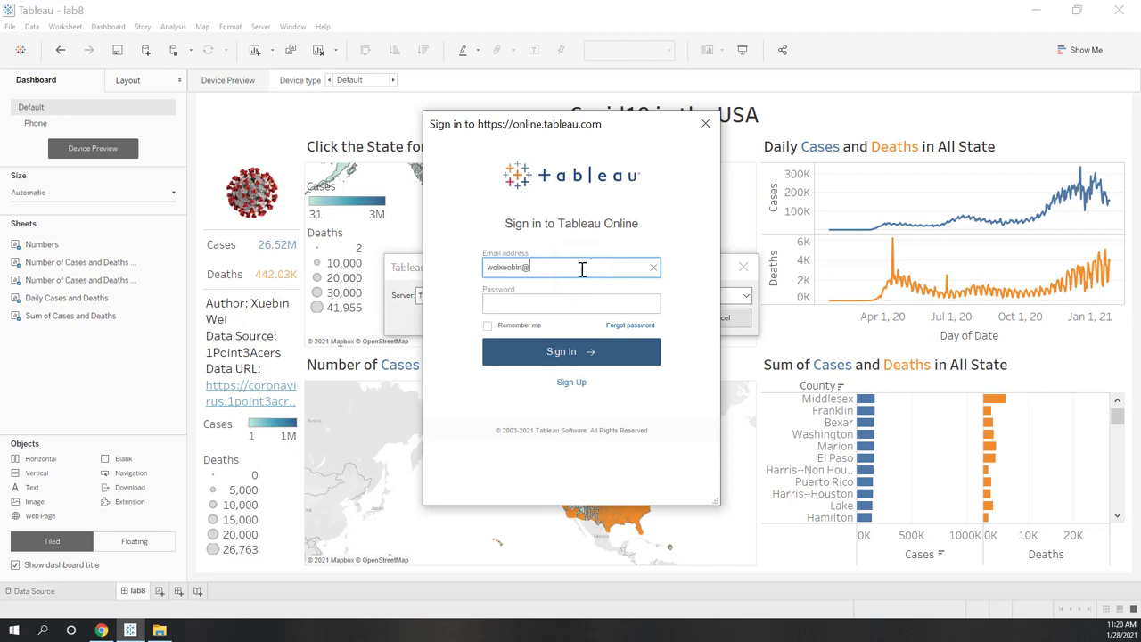
key(Tab)
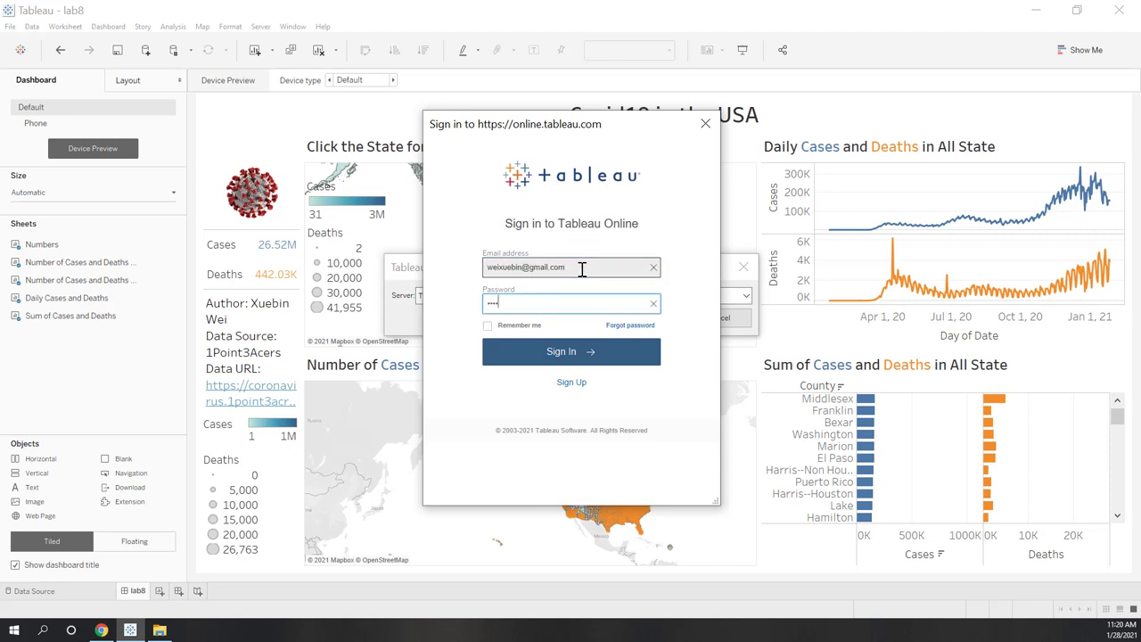
click(575, 355)
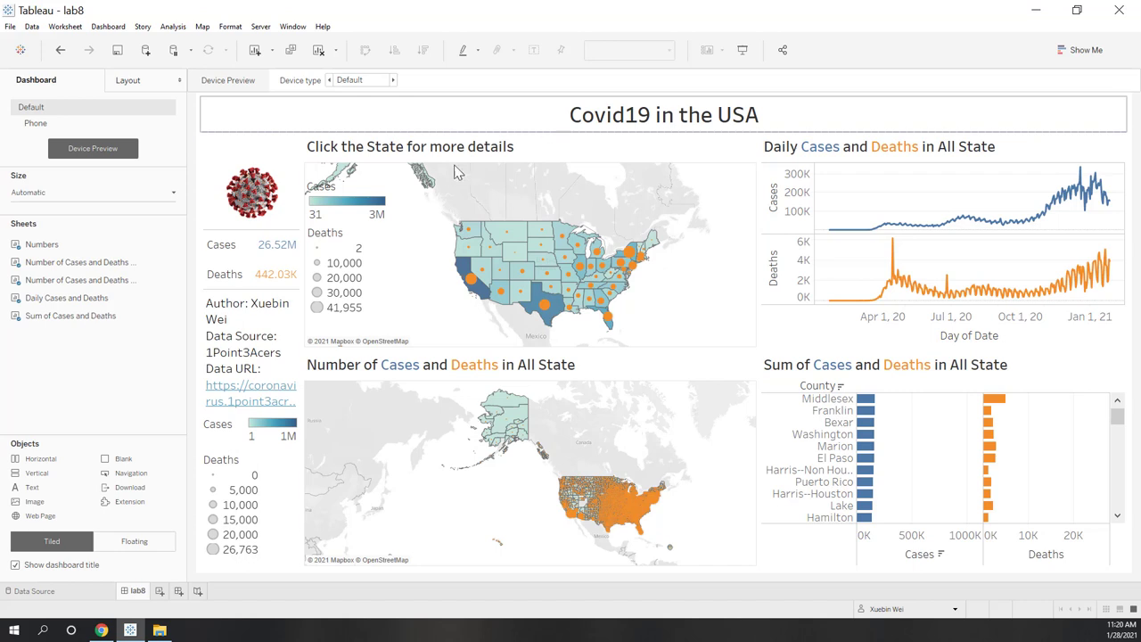
Step: Publish the workbook to Tableau Online's IA342_2 project, renamed with the author's name plus _lab8
click(266, 25)
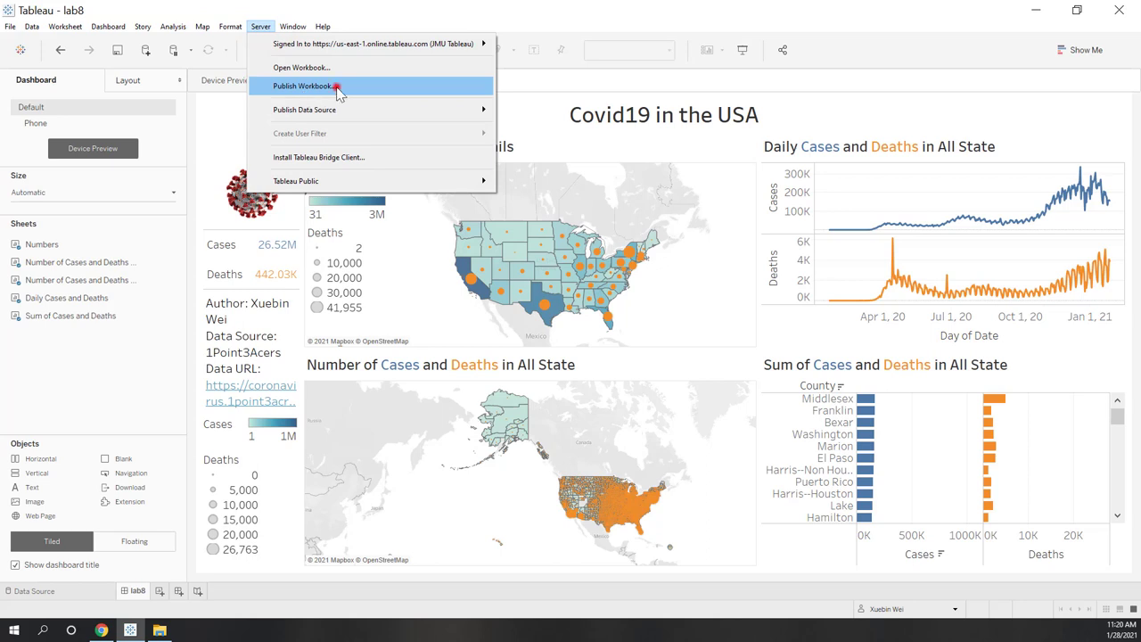
click(338, 88)
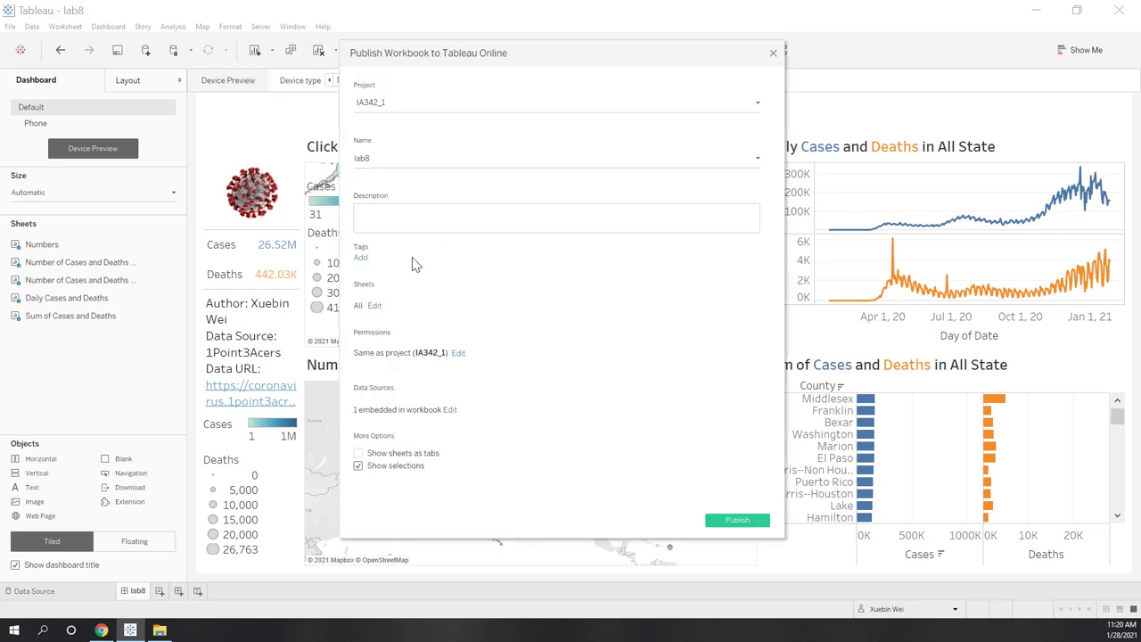
click(426, 160)
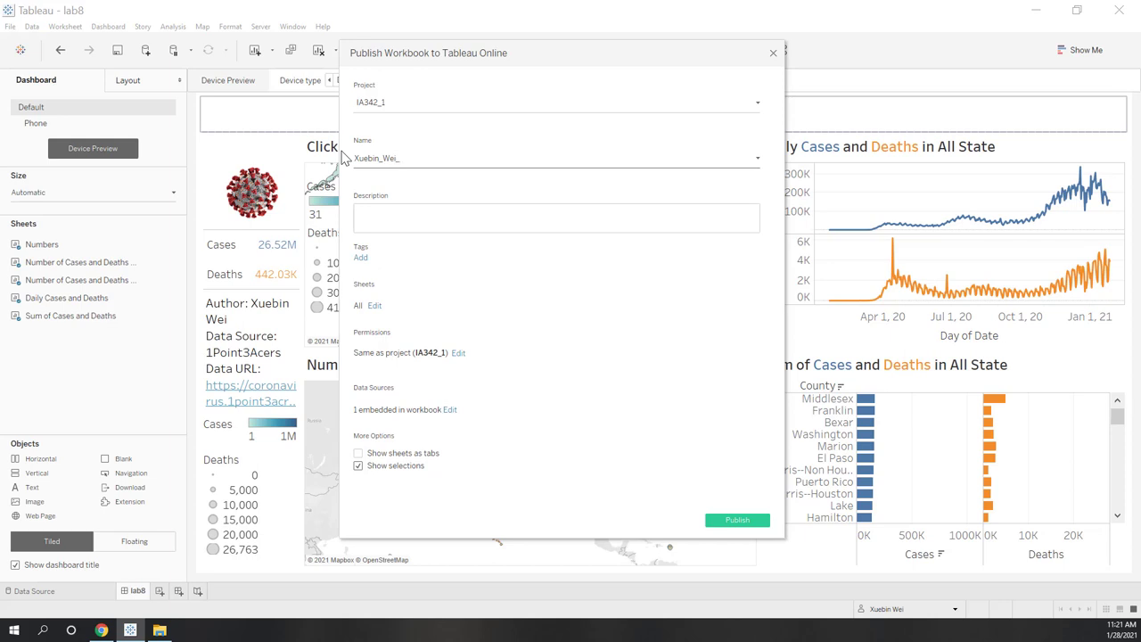
text(Xuebin_Wei_lab8)
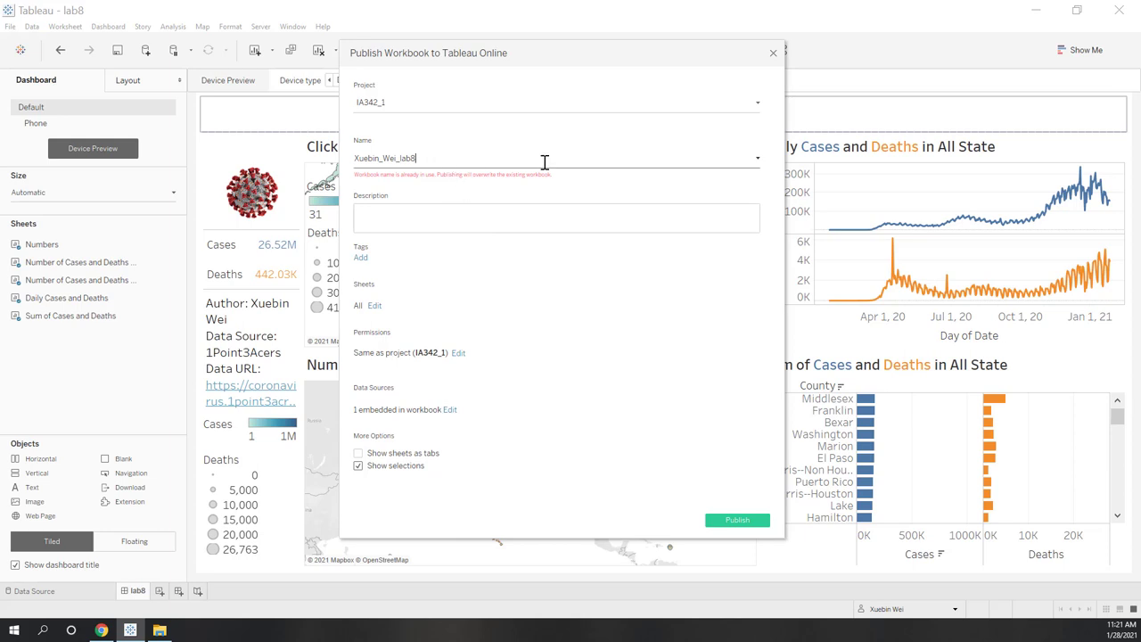
click(407, 103)
click(414, 134)
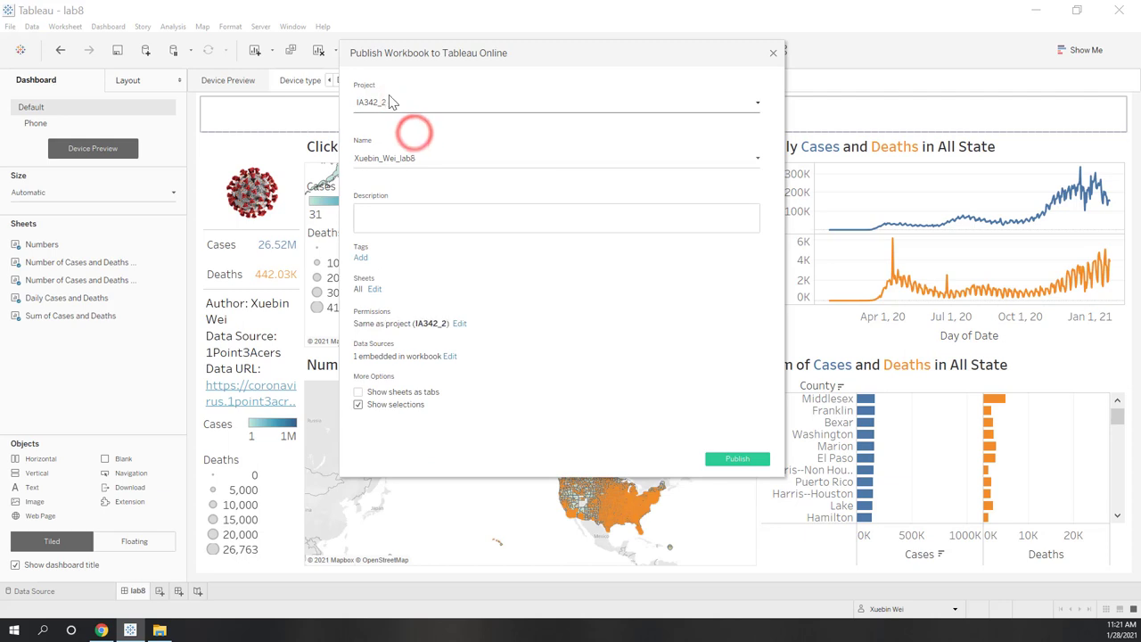
click(453, 158)
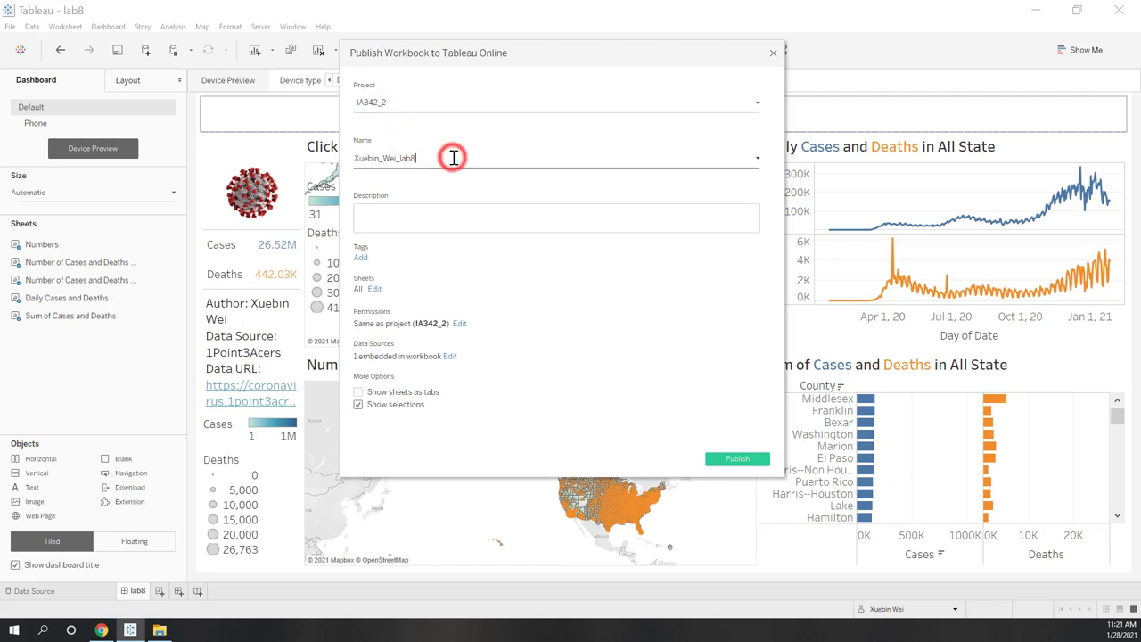
click(426, 224)
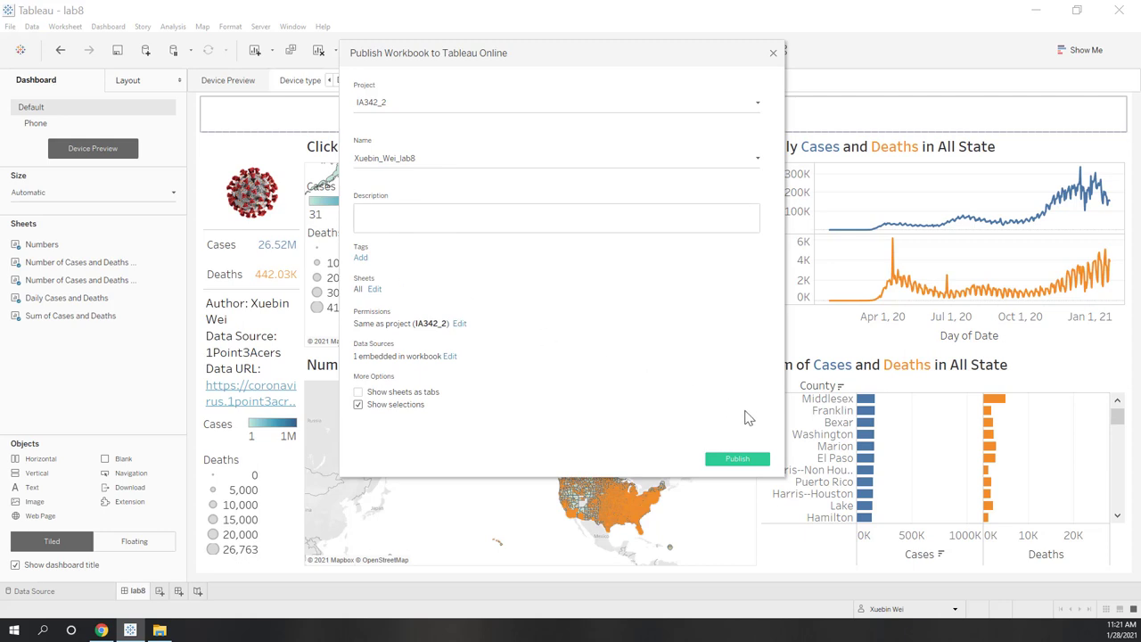
click(739, 459)
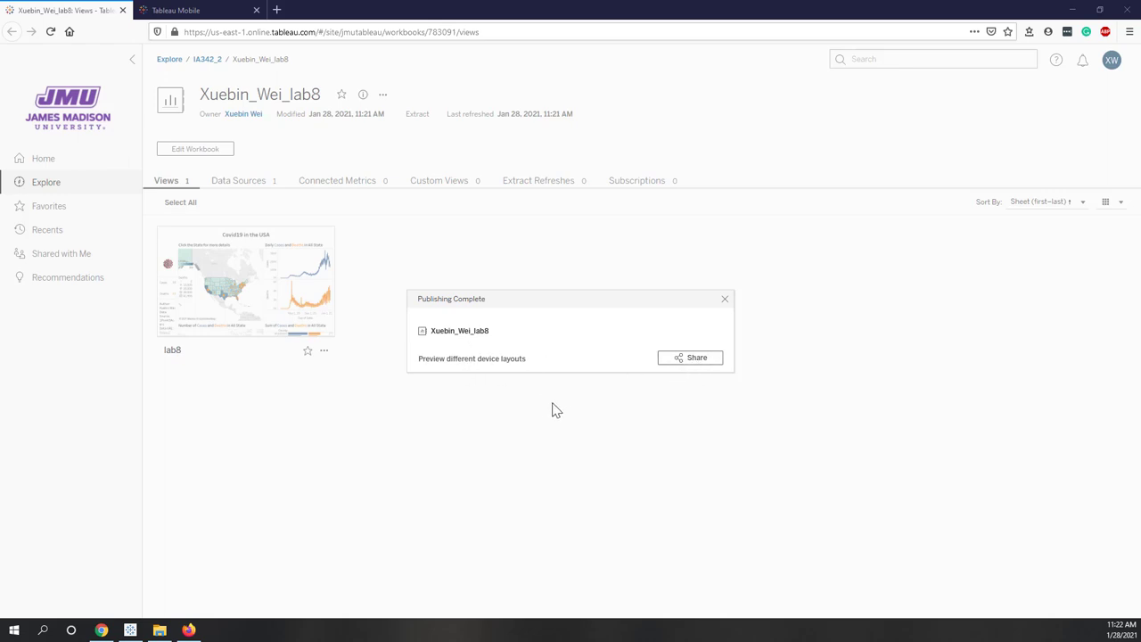
Step: Preview the published dashboard's Phone, Desktop and Tablet layouts, then close the Device Layouts overlay
click(465, 361)
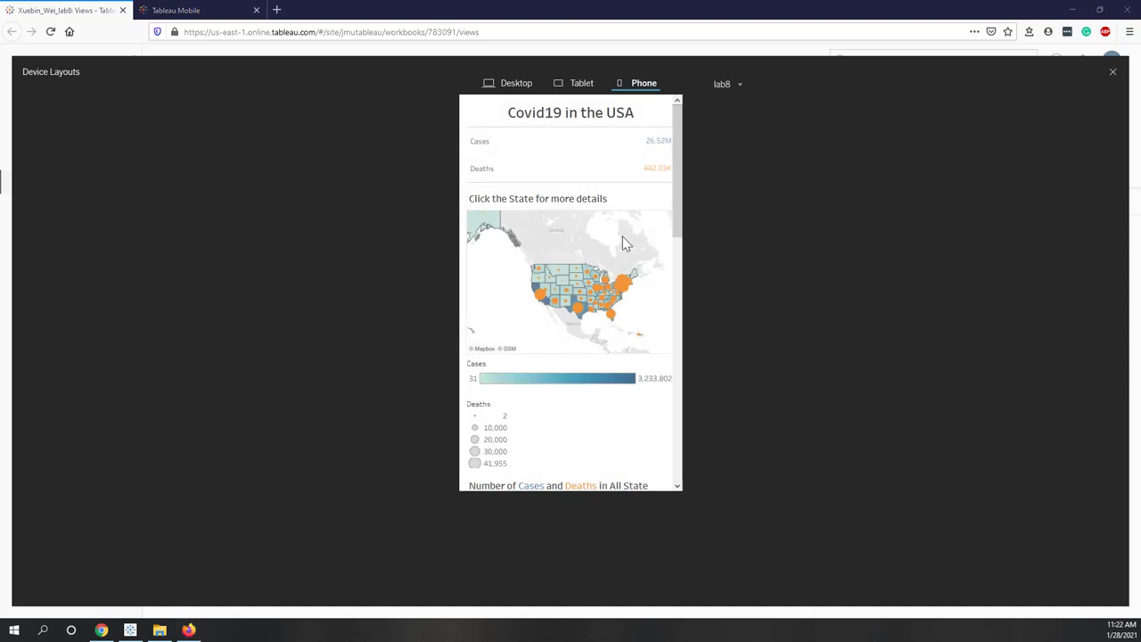
scroll(622, 247, down, 6)
scroll(623, 256, down, 2)
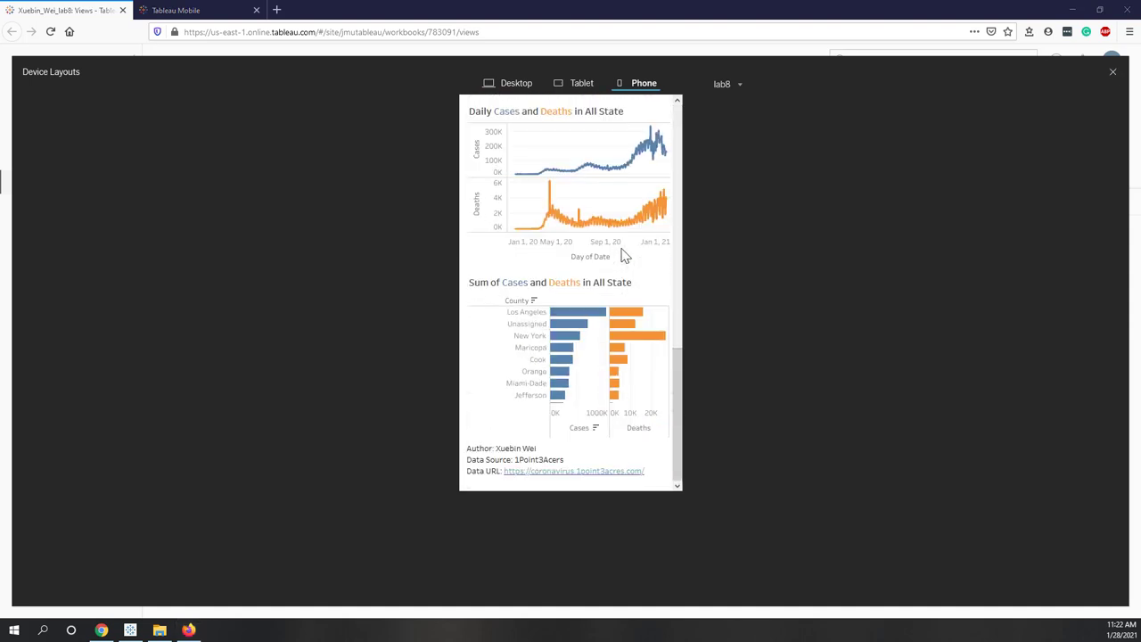
scroll(623, 258, up, 8)
click(509, 84)
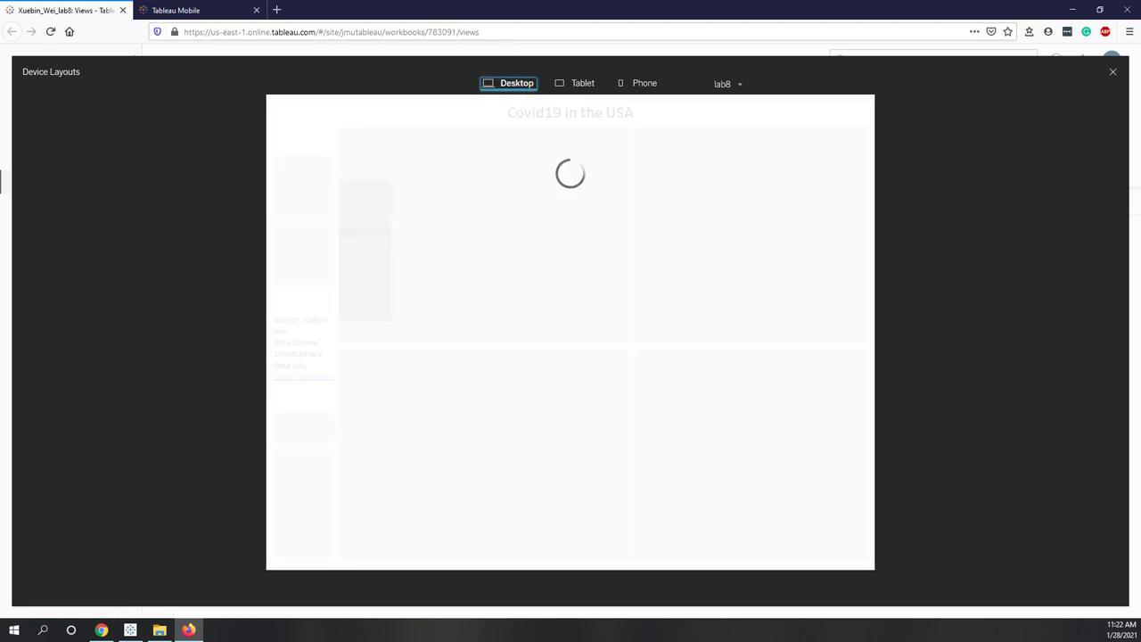
click(490, 299)
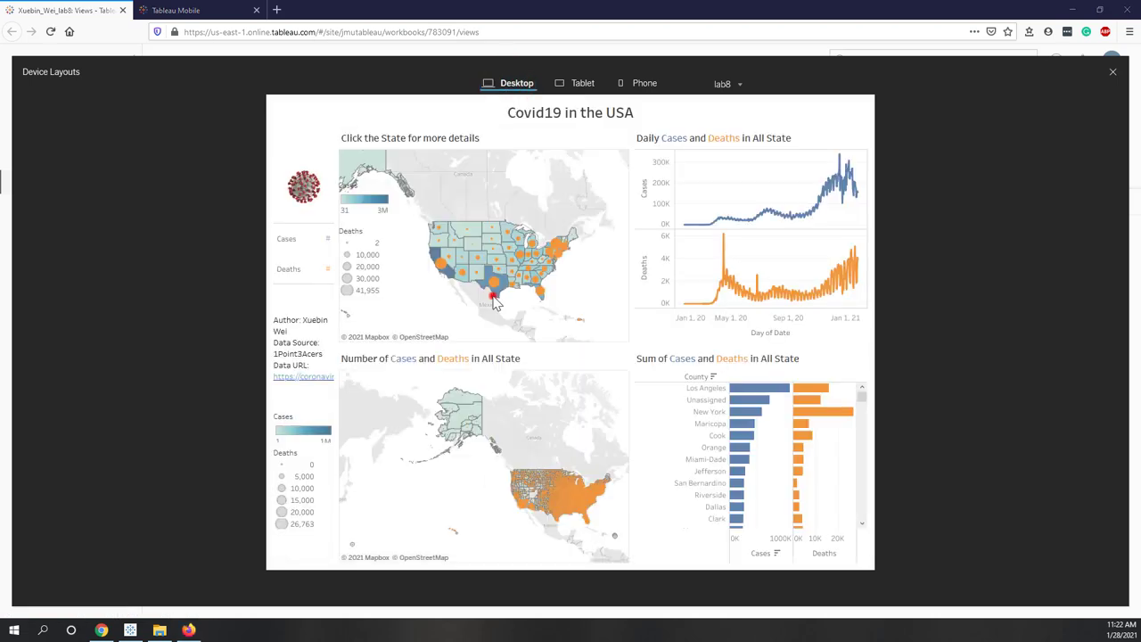
click(575, 84)
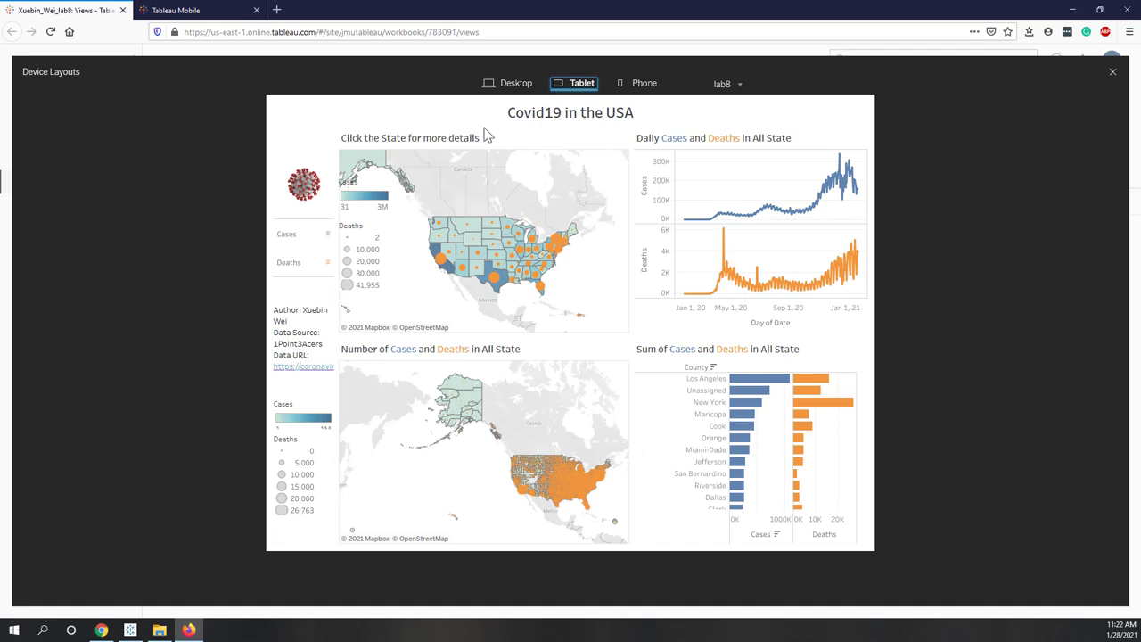
click(1113, 73)
mouse_move(247, 299)
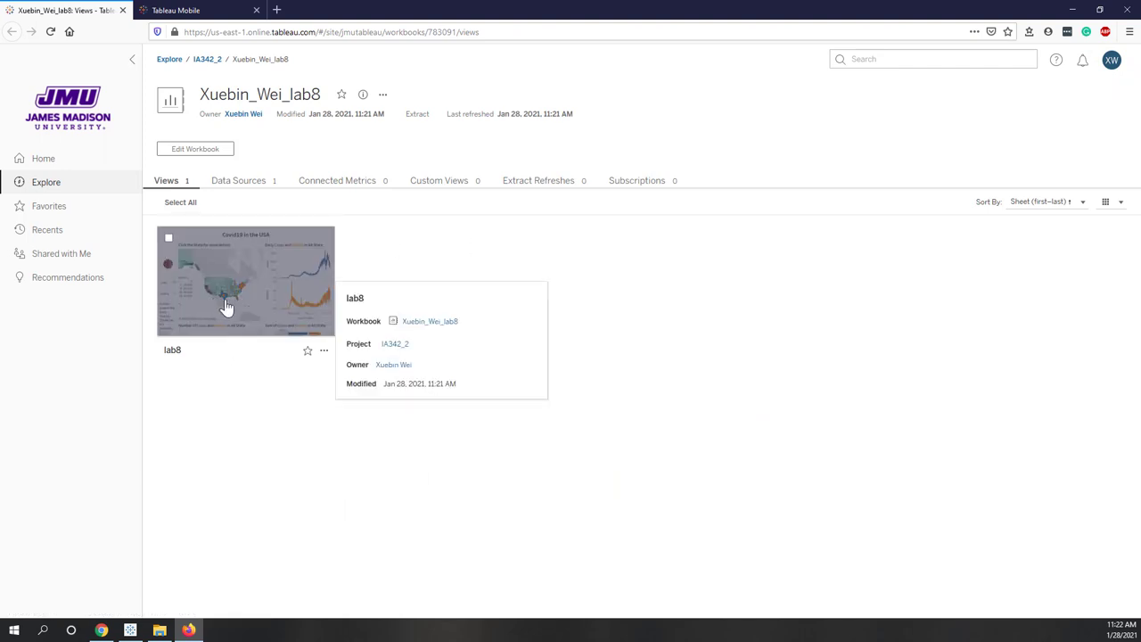
Step: Open the lab8 view, filter the dashboard to Texas via the map, then clear it
click(240, 300)
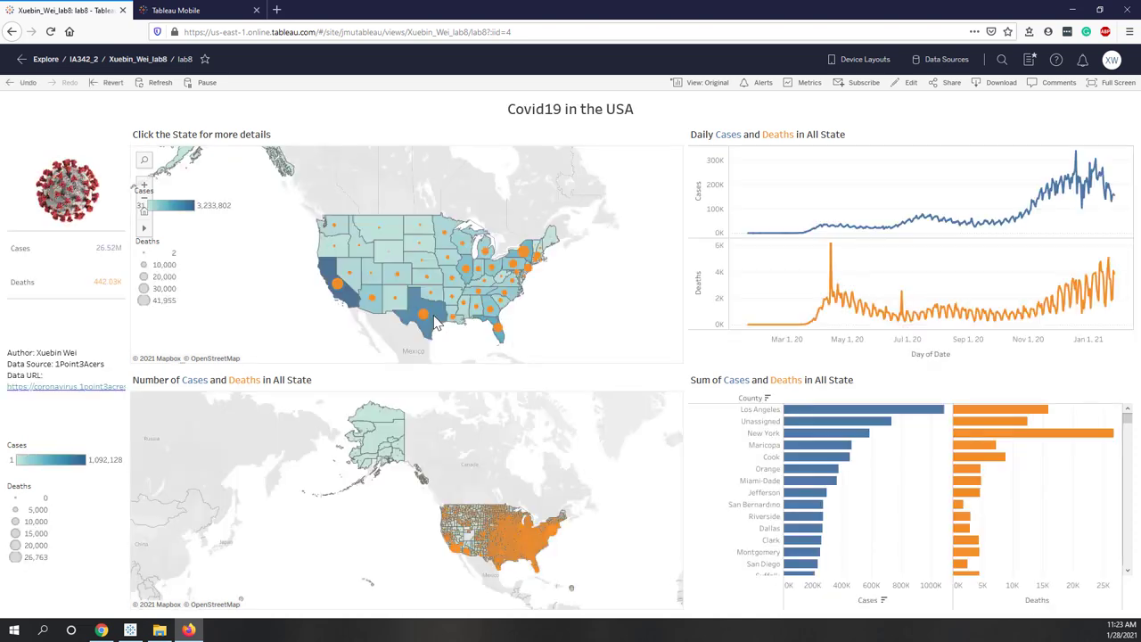
click(436, 323)
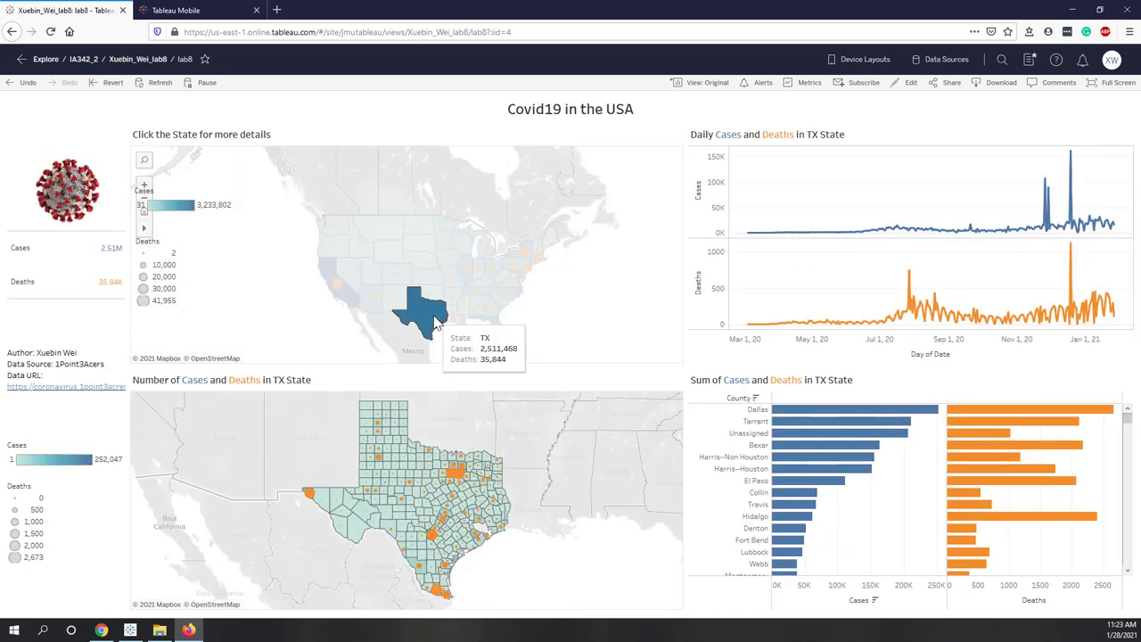
click(436, 323)
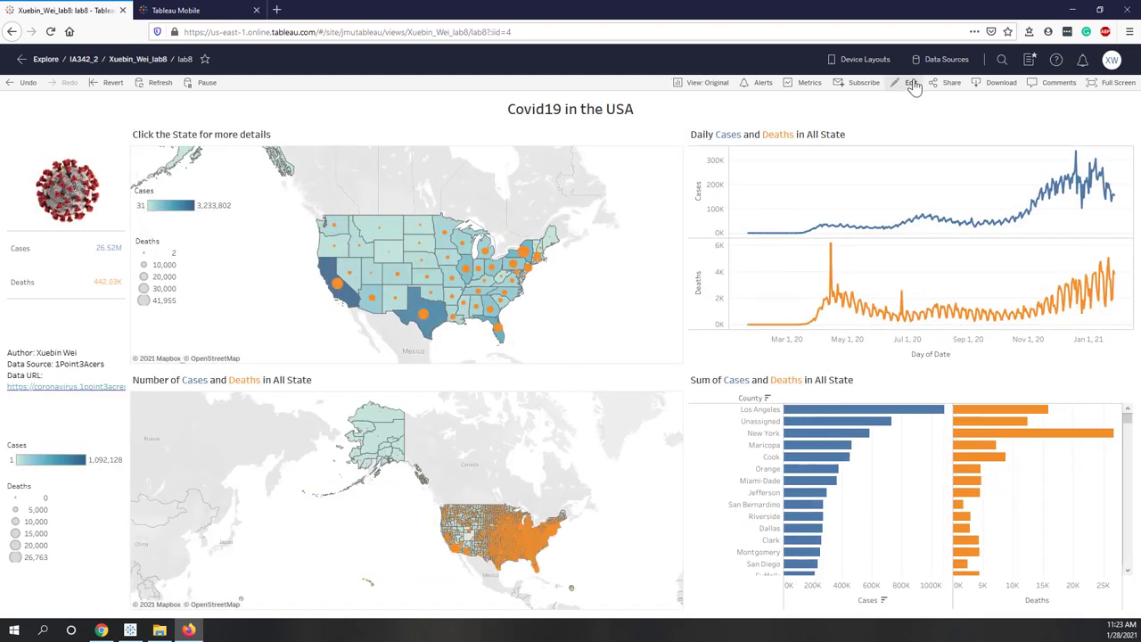
Step: Enter web editing and jump to the Number of Cases and Deaths per State map worksheet
click(911, 85)
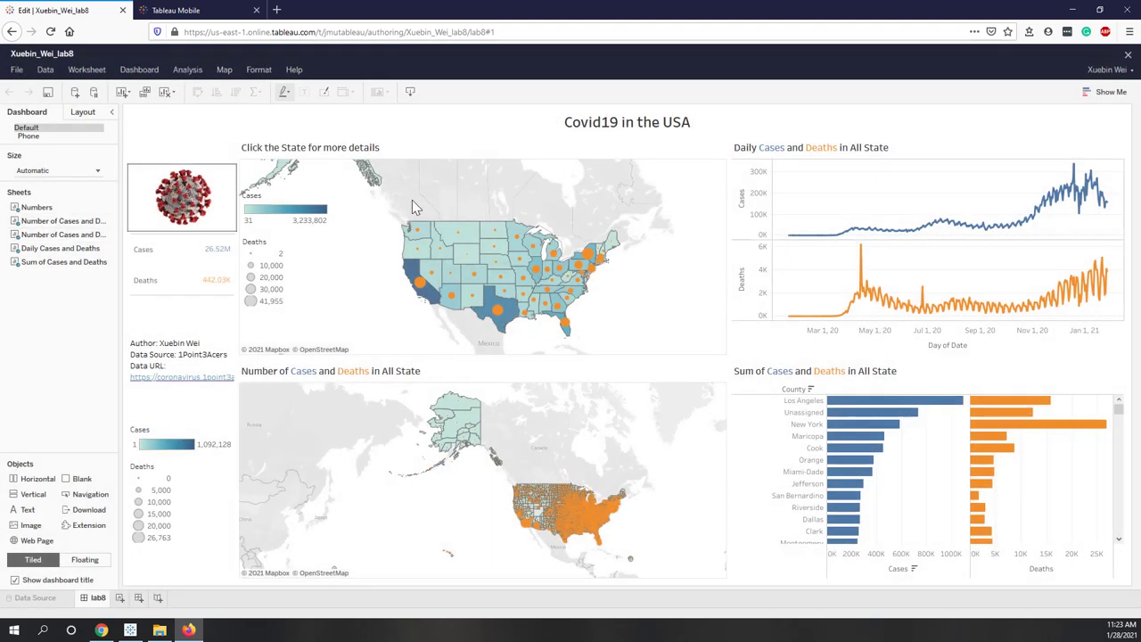
click(626, 146)
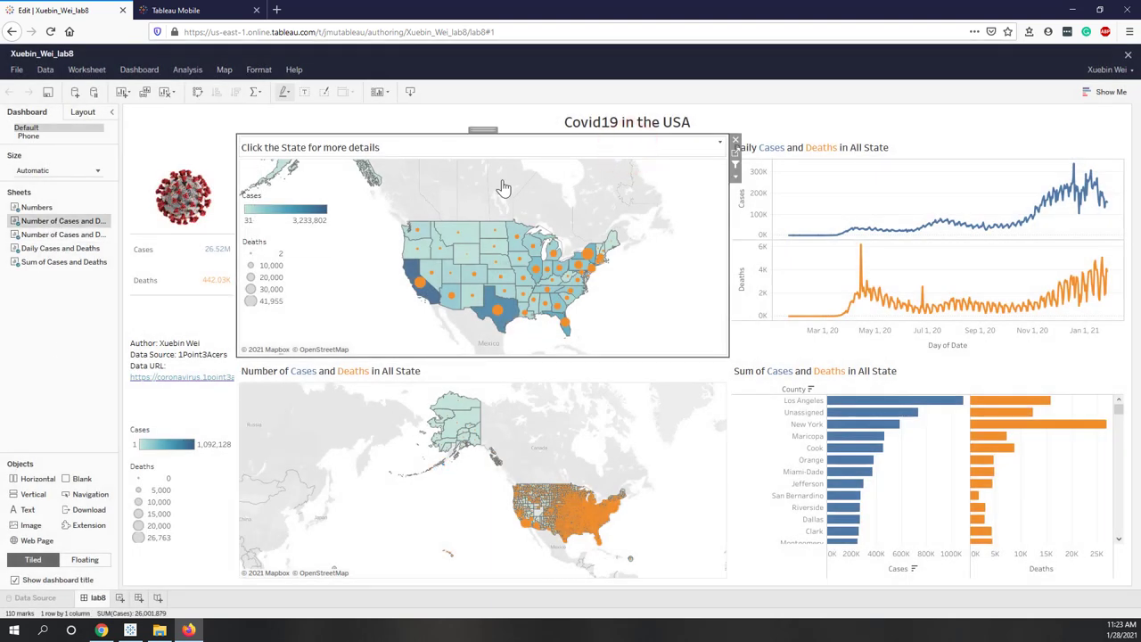
click(735, 154)
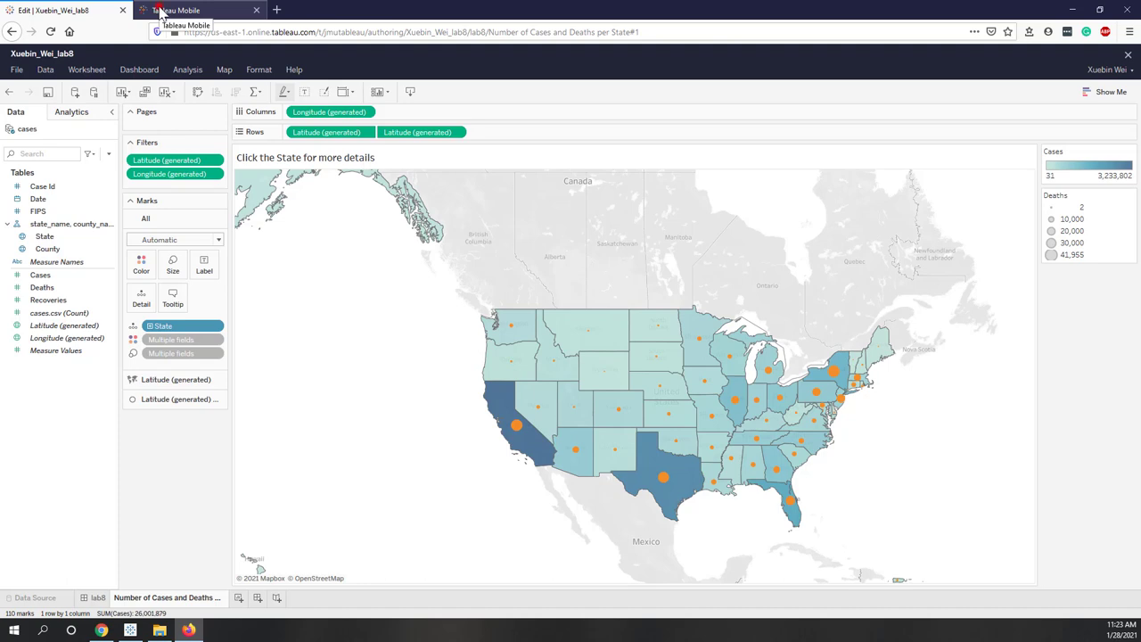
Step: Switch to the Tableau Mobile product page and scroll through its features
click(160, 10)
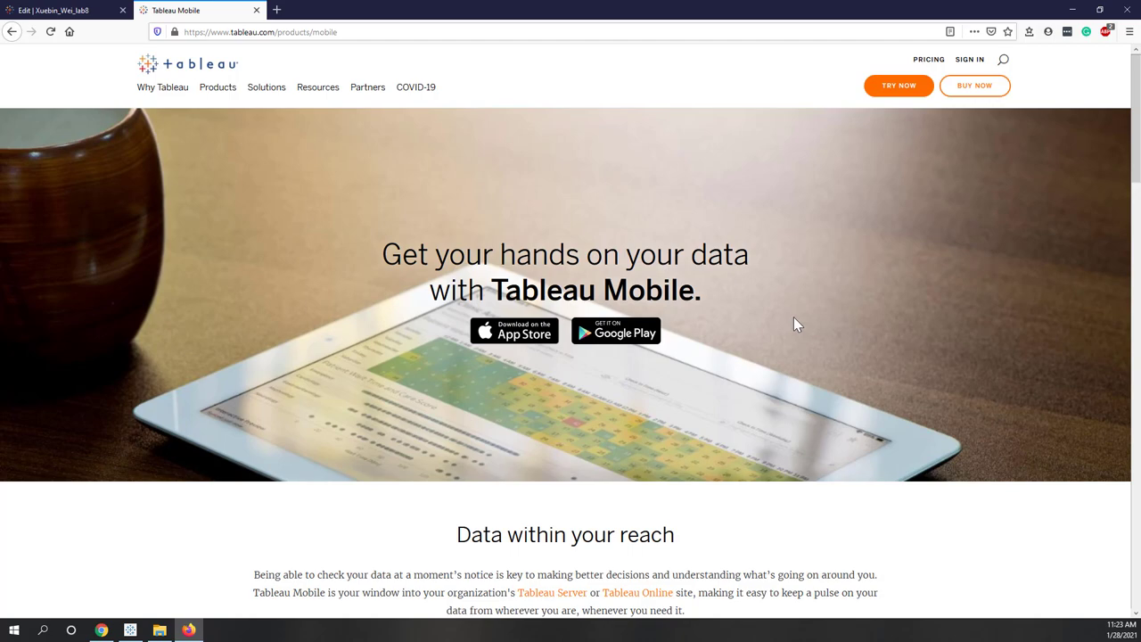
scroll(796, 326, down, 5)
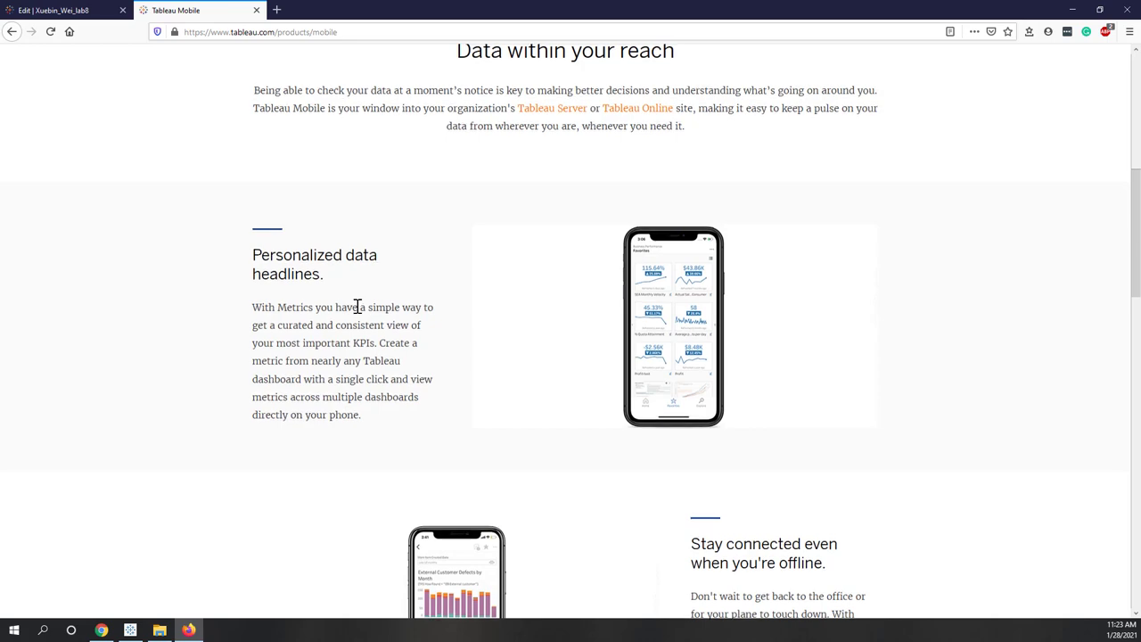
scroll(357, 306, up, 3)
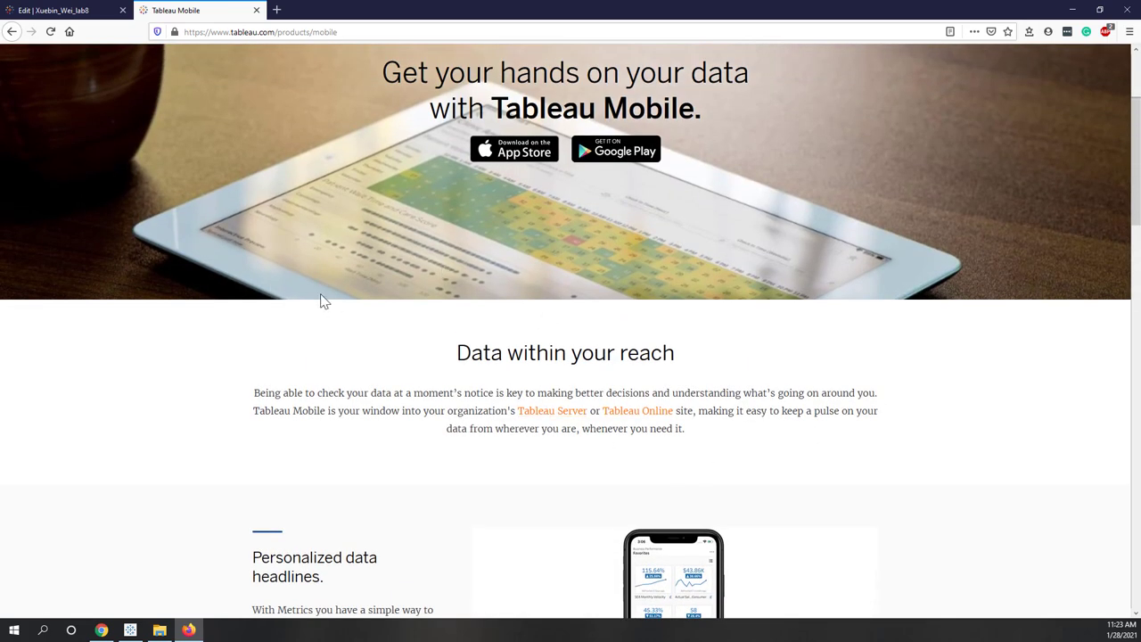